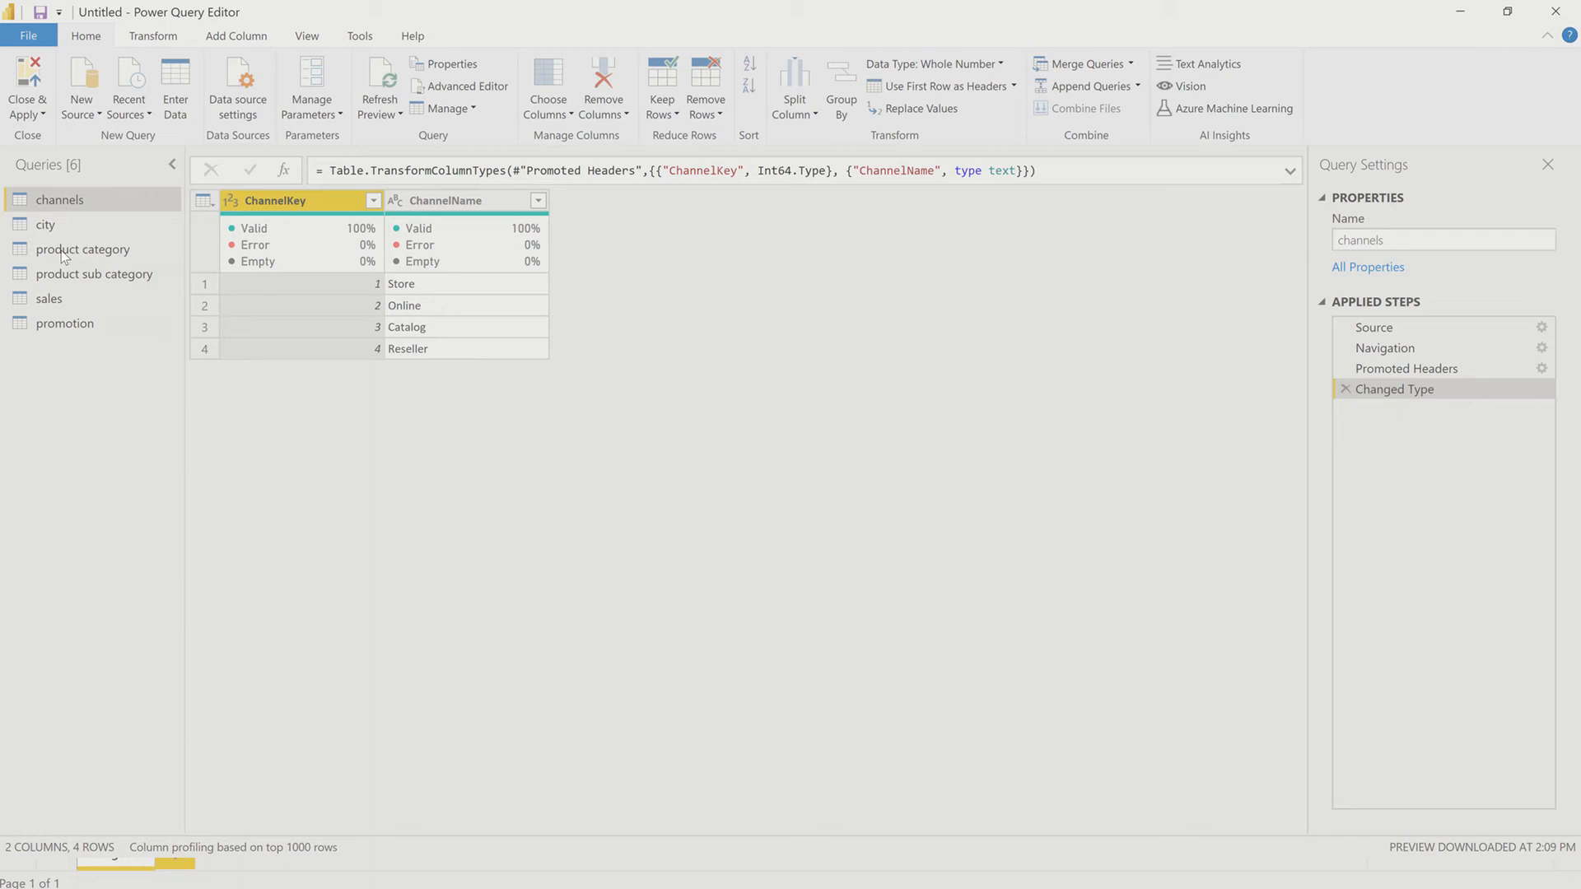
Step: Review the city, product category and product sub category queries, and refresh the product sub category preview
click(74, 226)
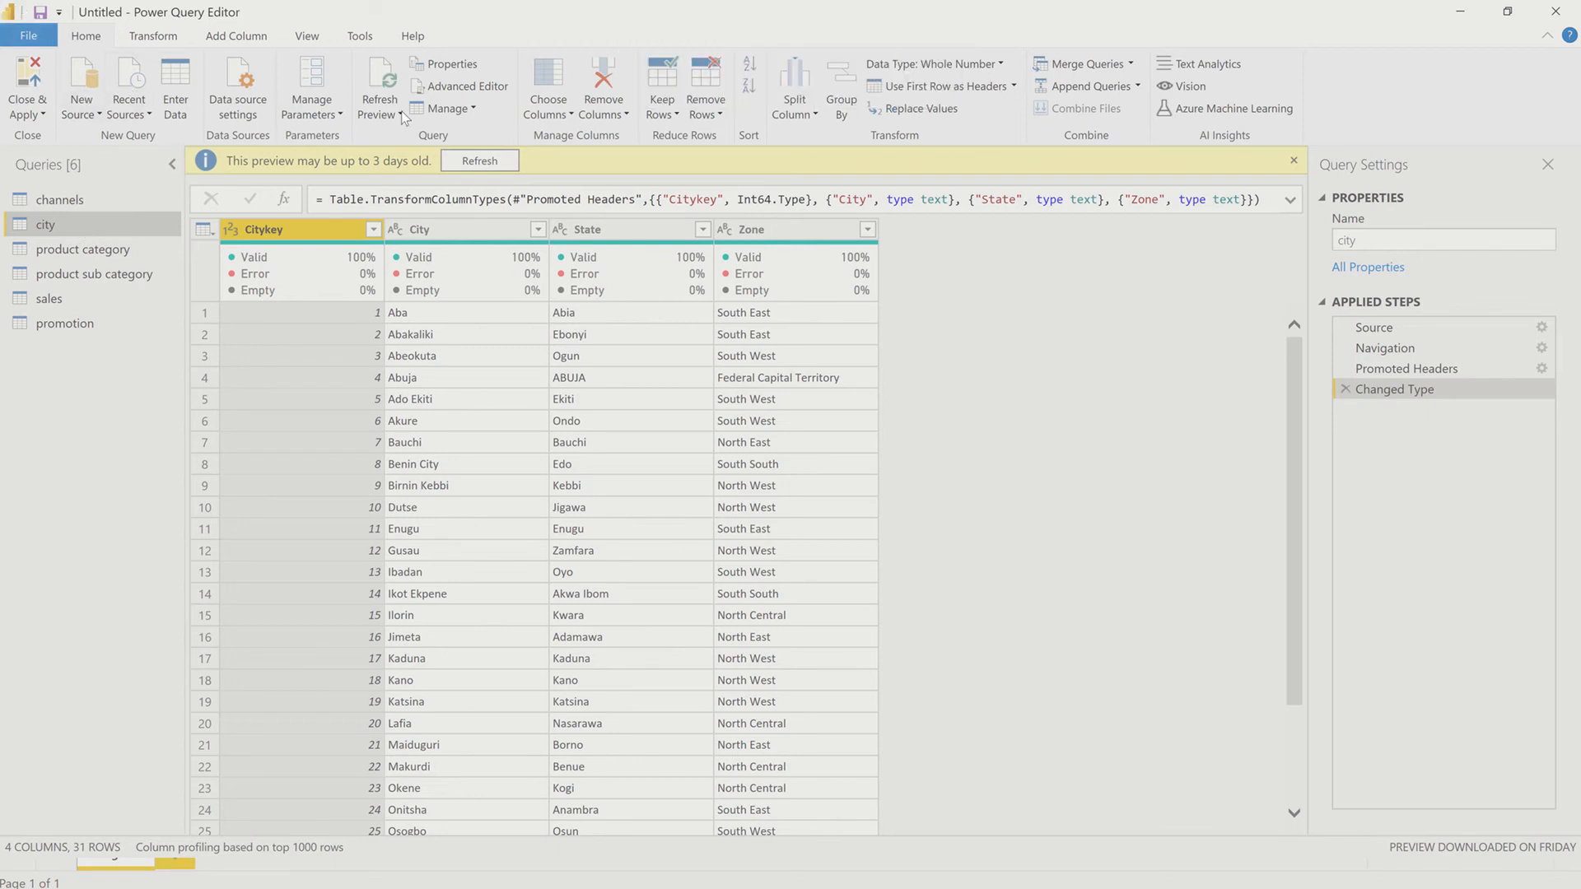
click(305, 37)
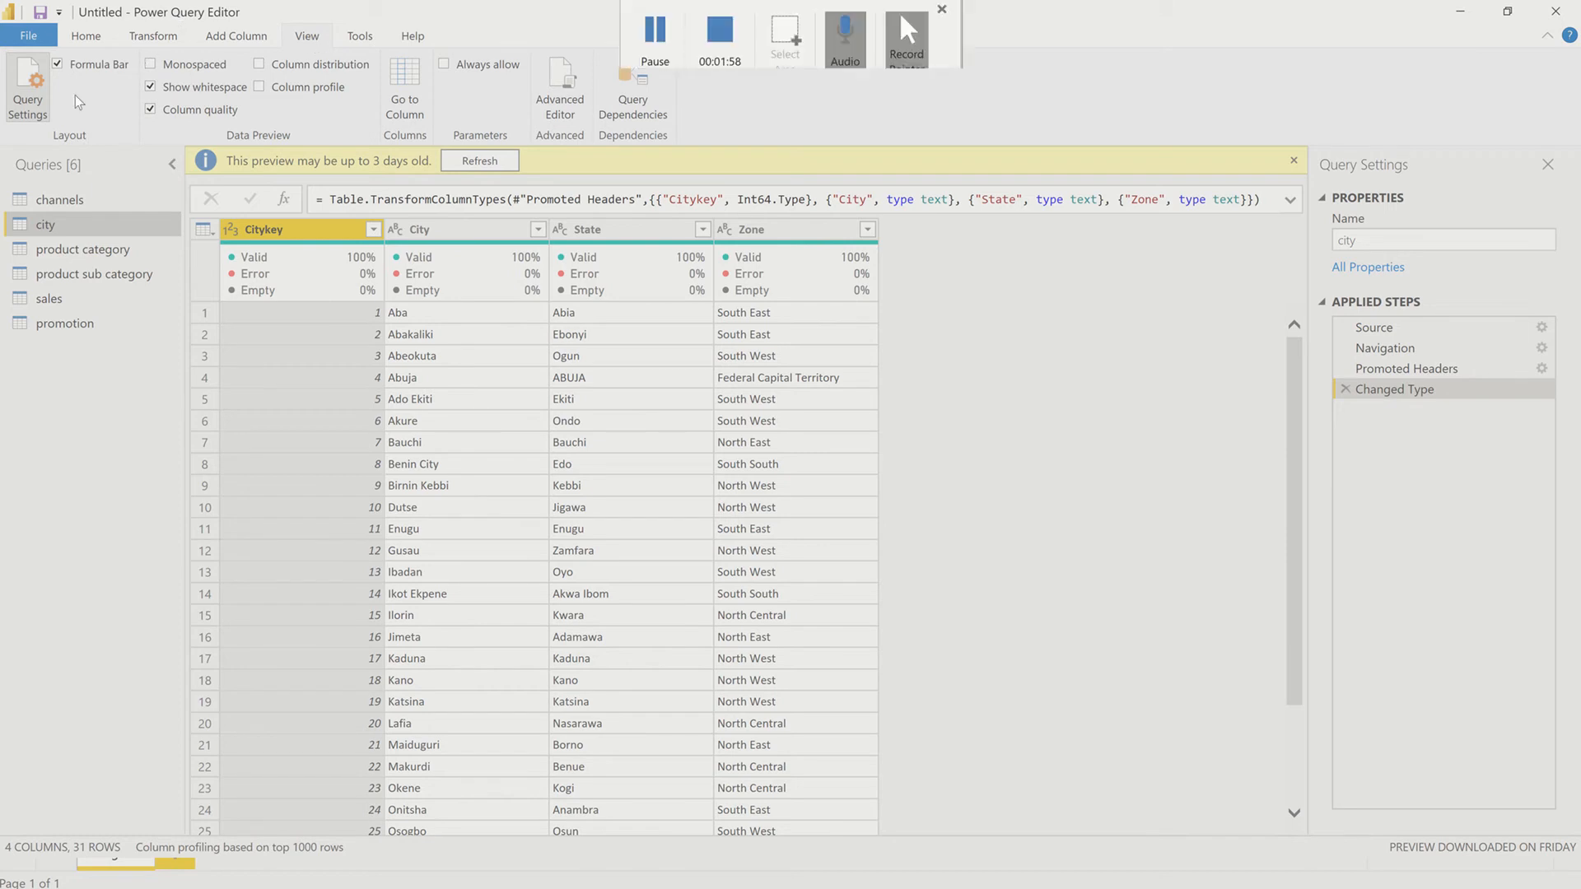
click(117, 252)
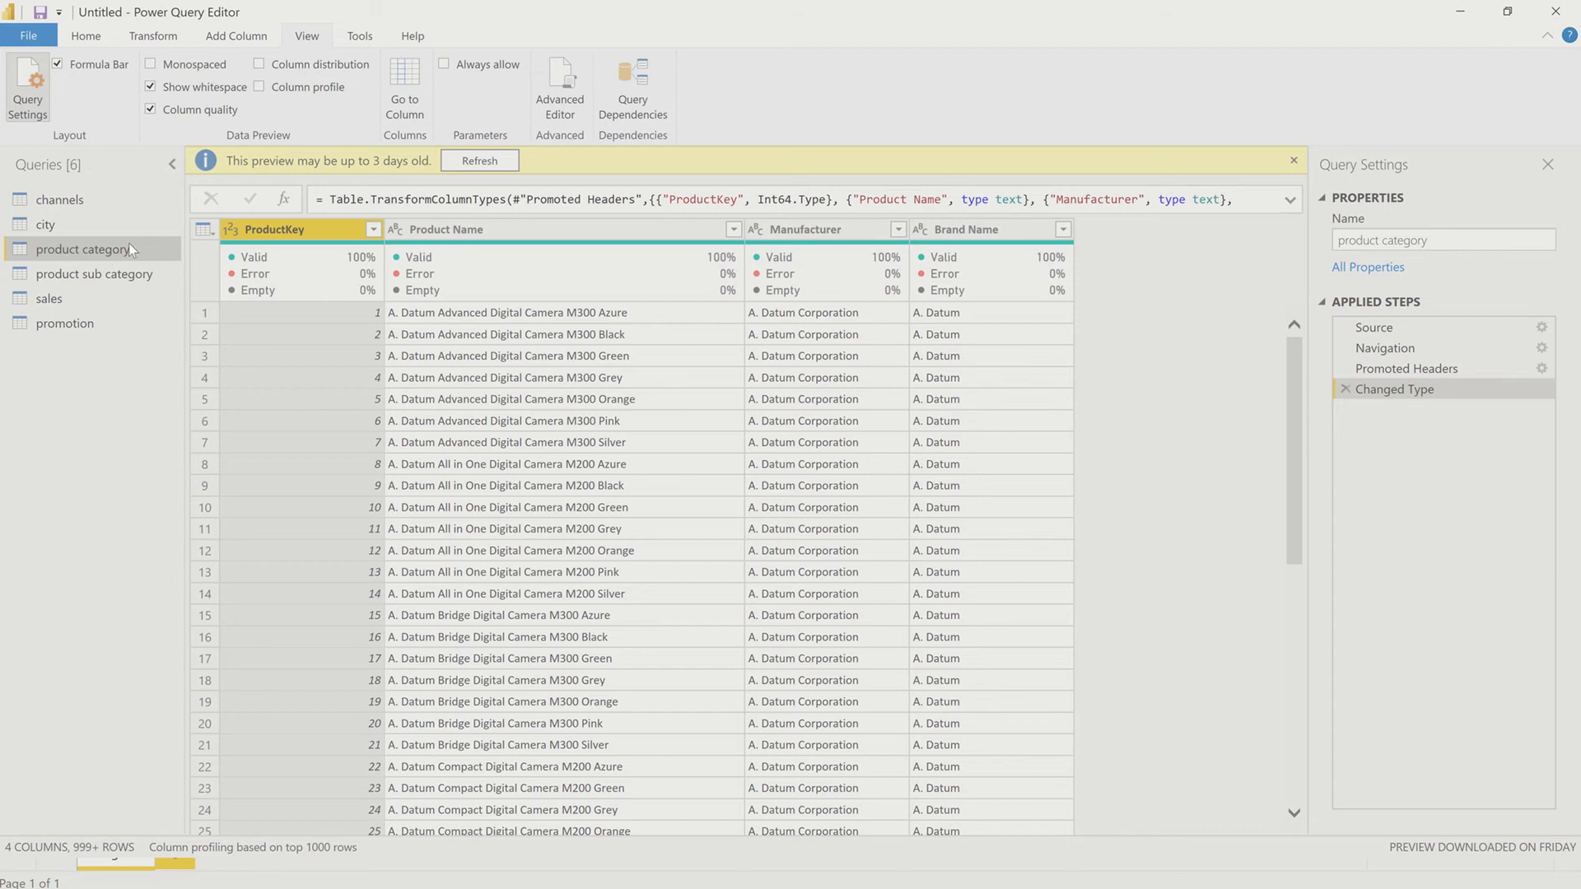
click(79, 271)
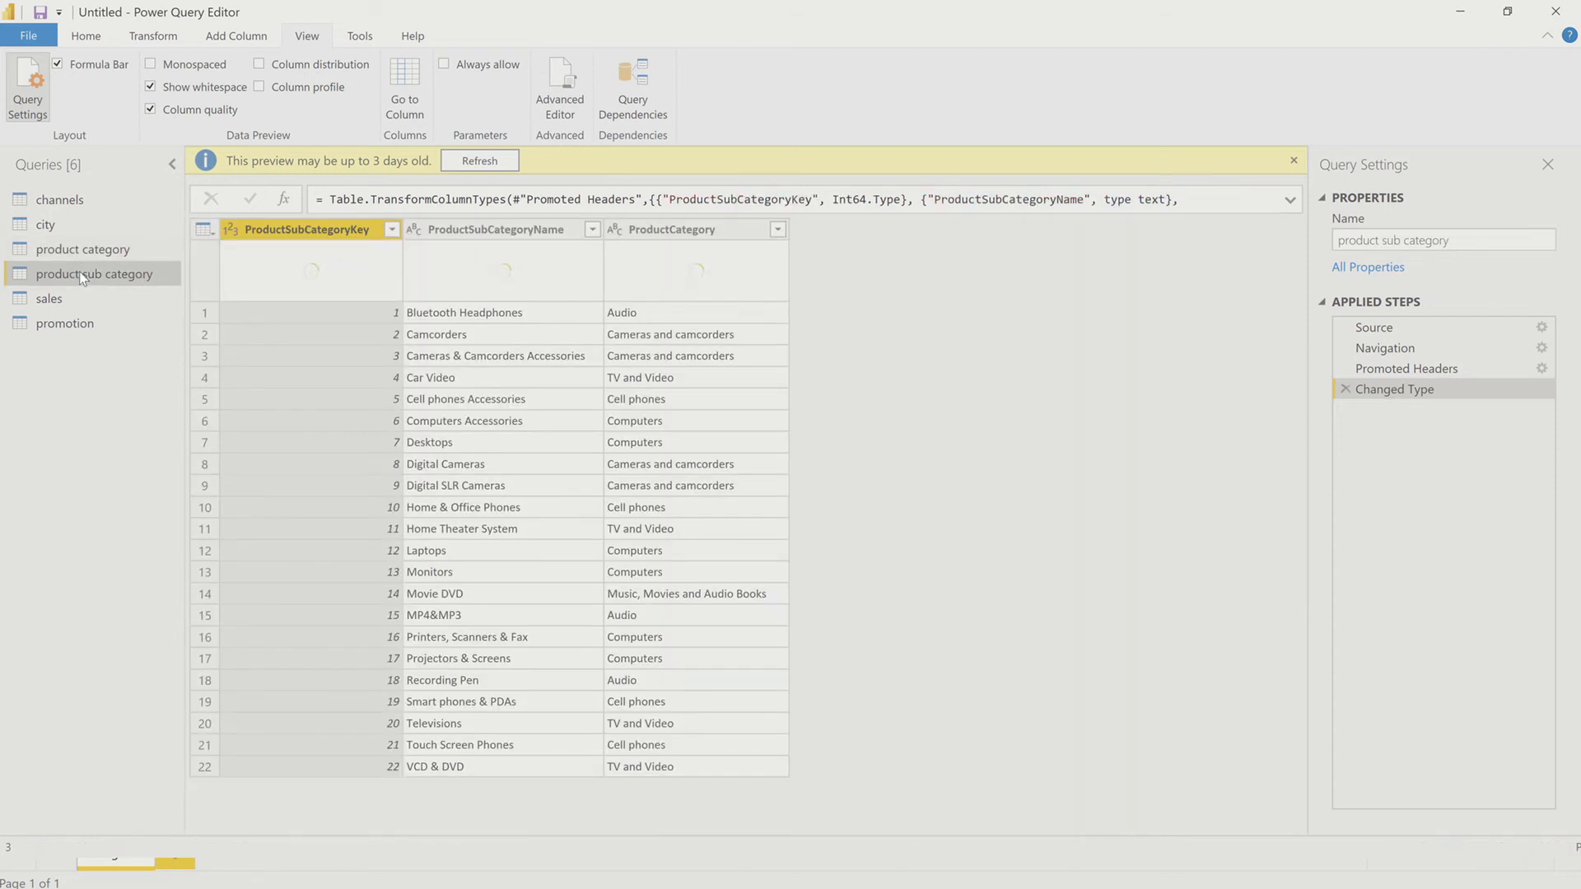
click(495, 153)
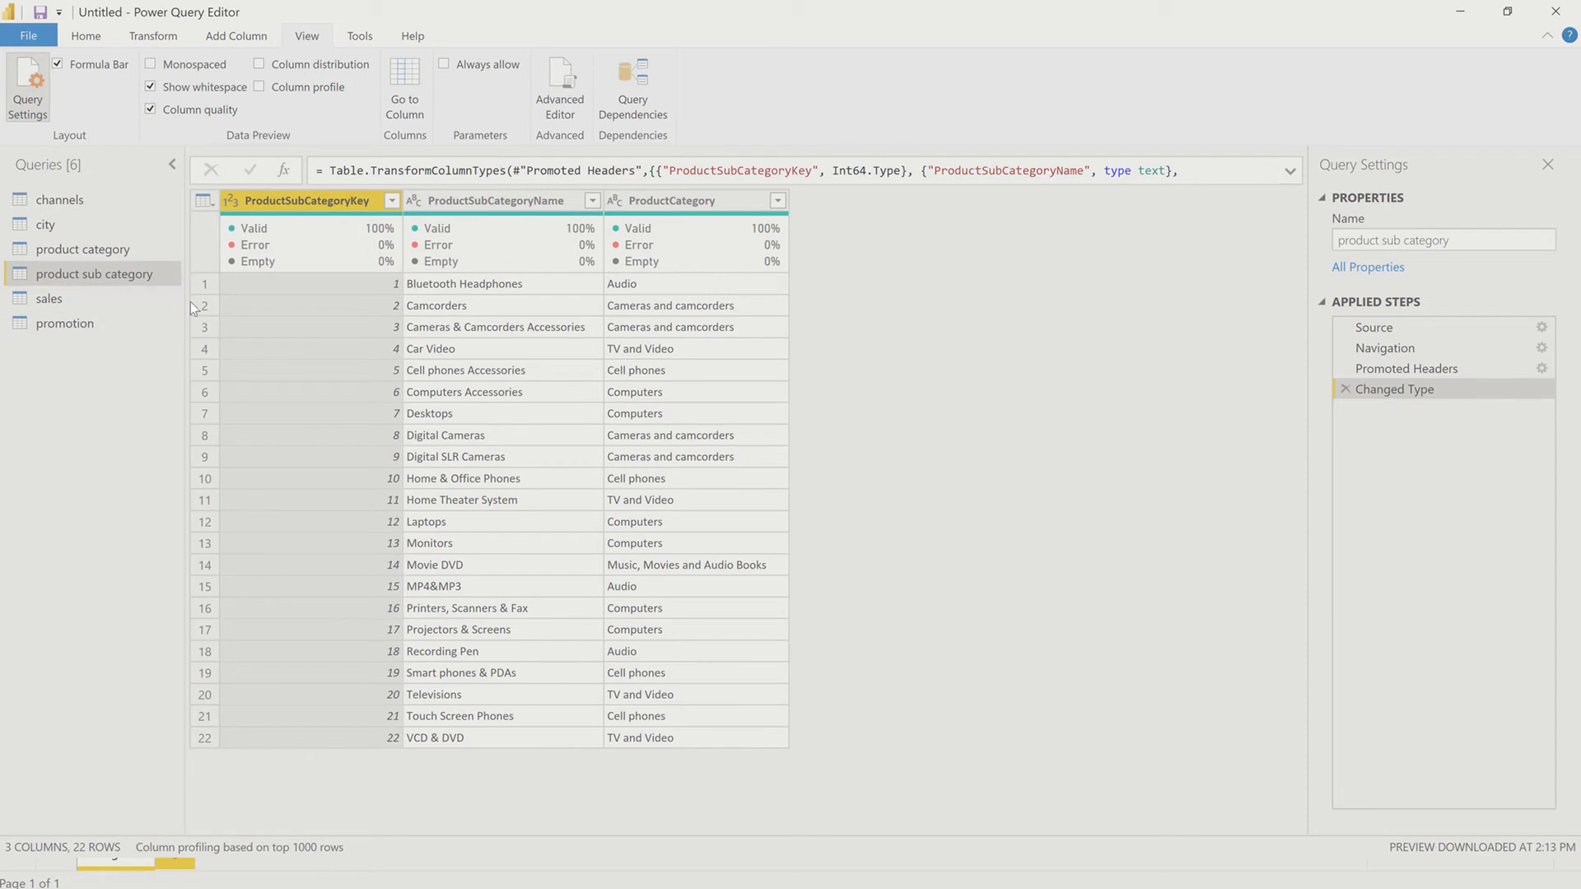
Step: Refresh the preview of the sales query and remove 1 row from the top of its table
click(120, 298)
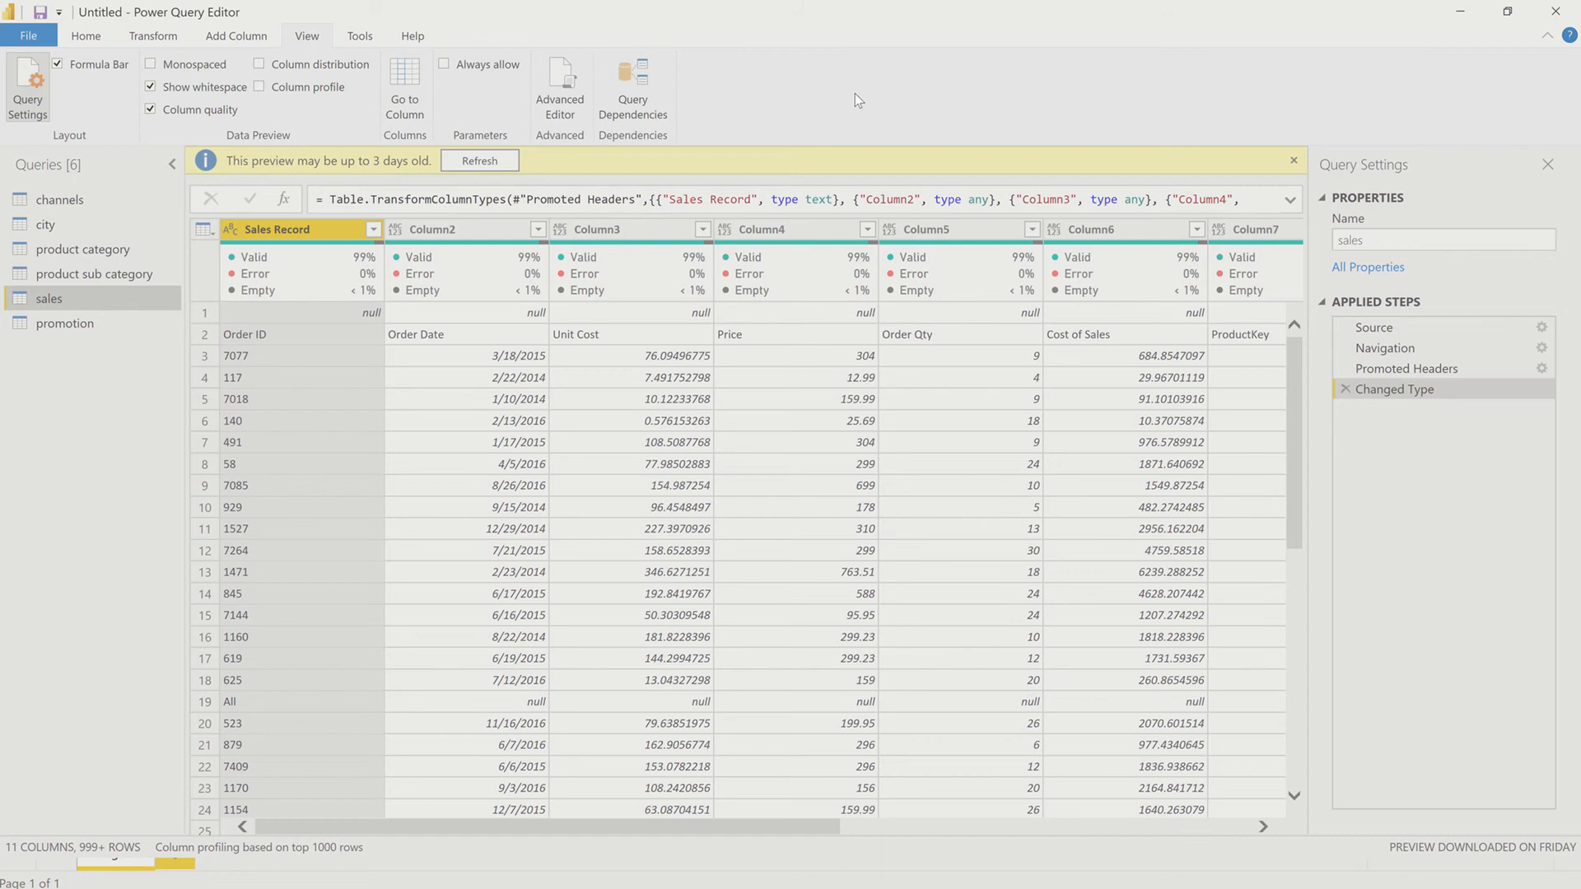
click(495, 156)
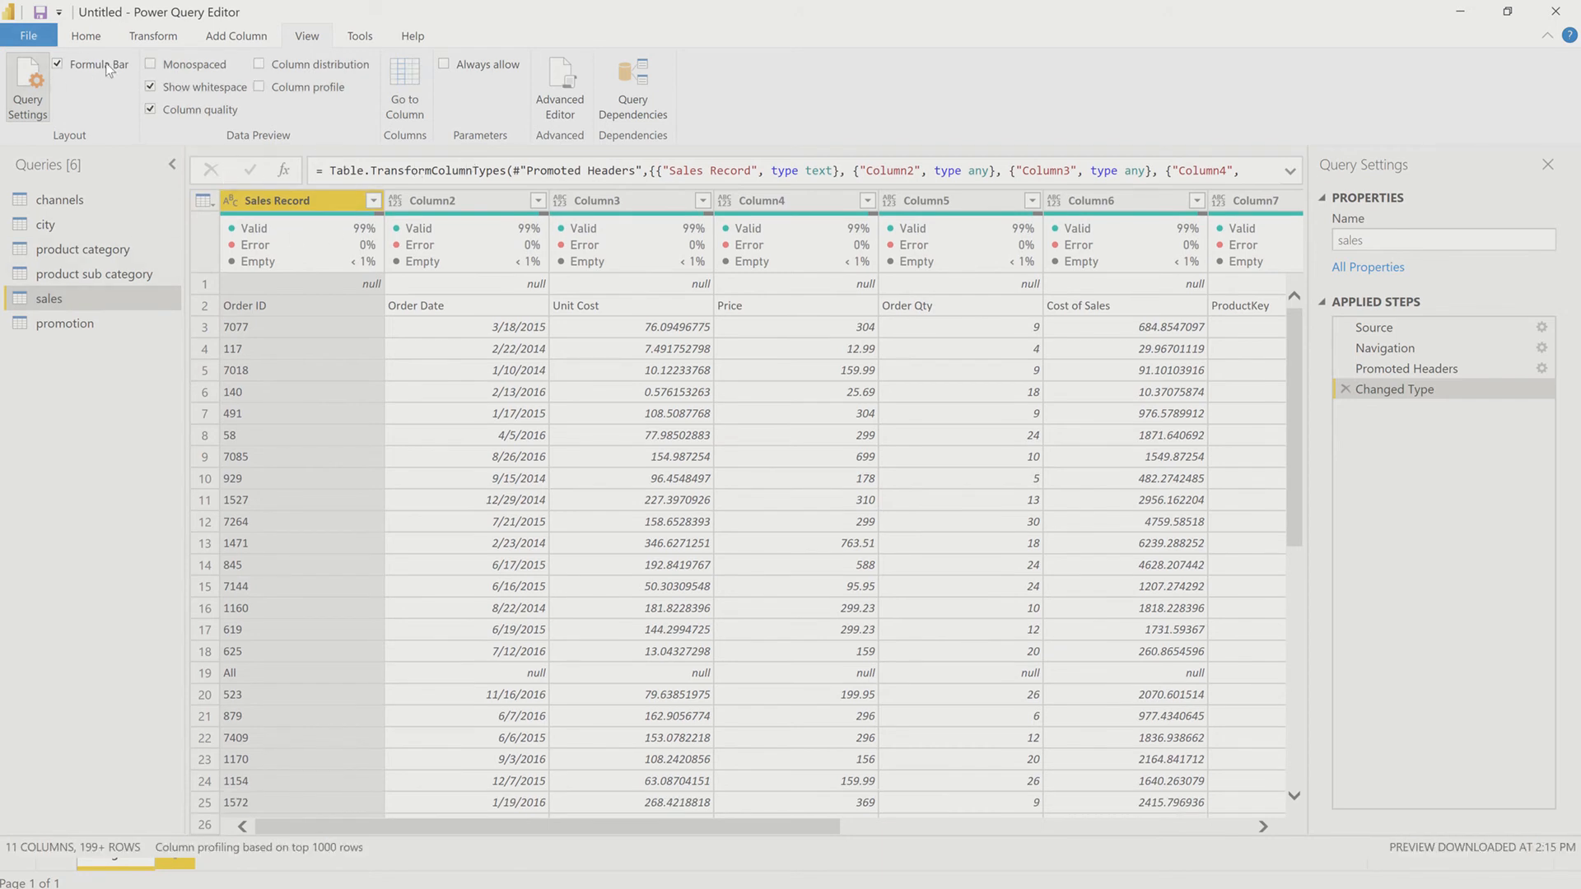
click(101, 31)
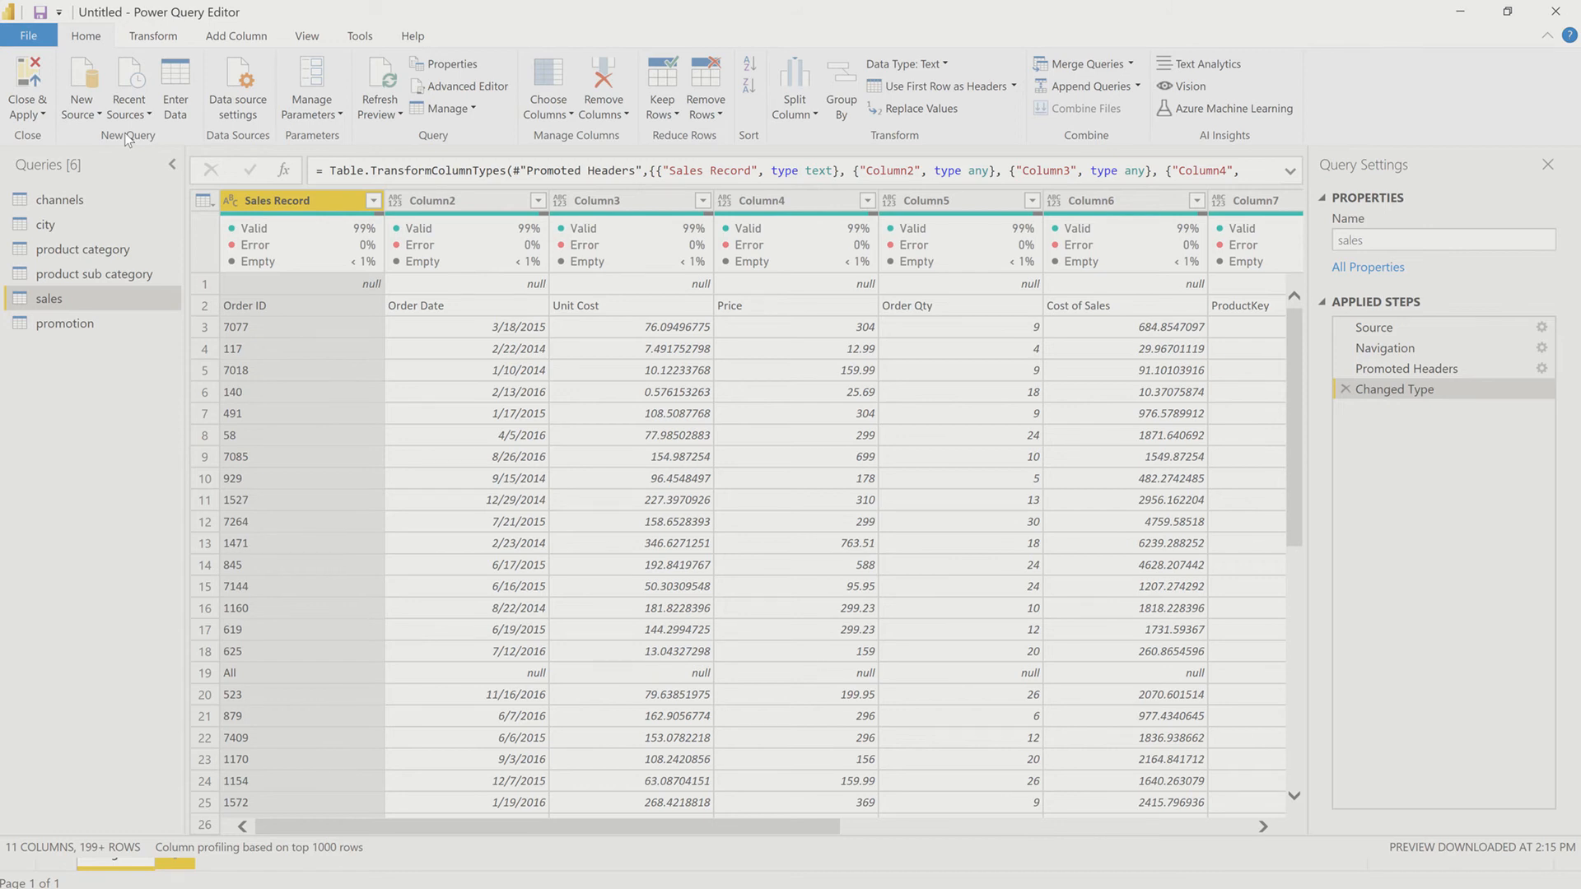
click(714, 113)
click(757, 145)
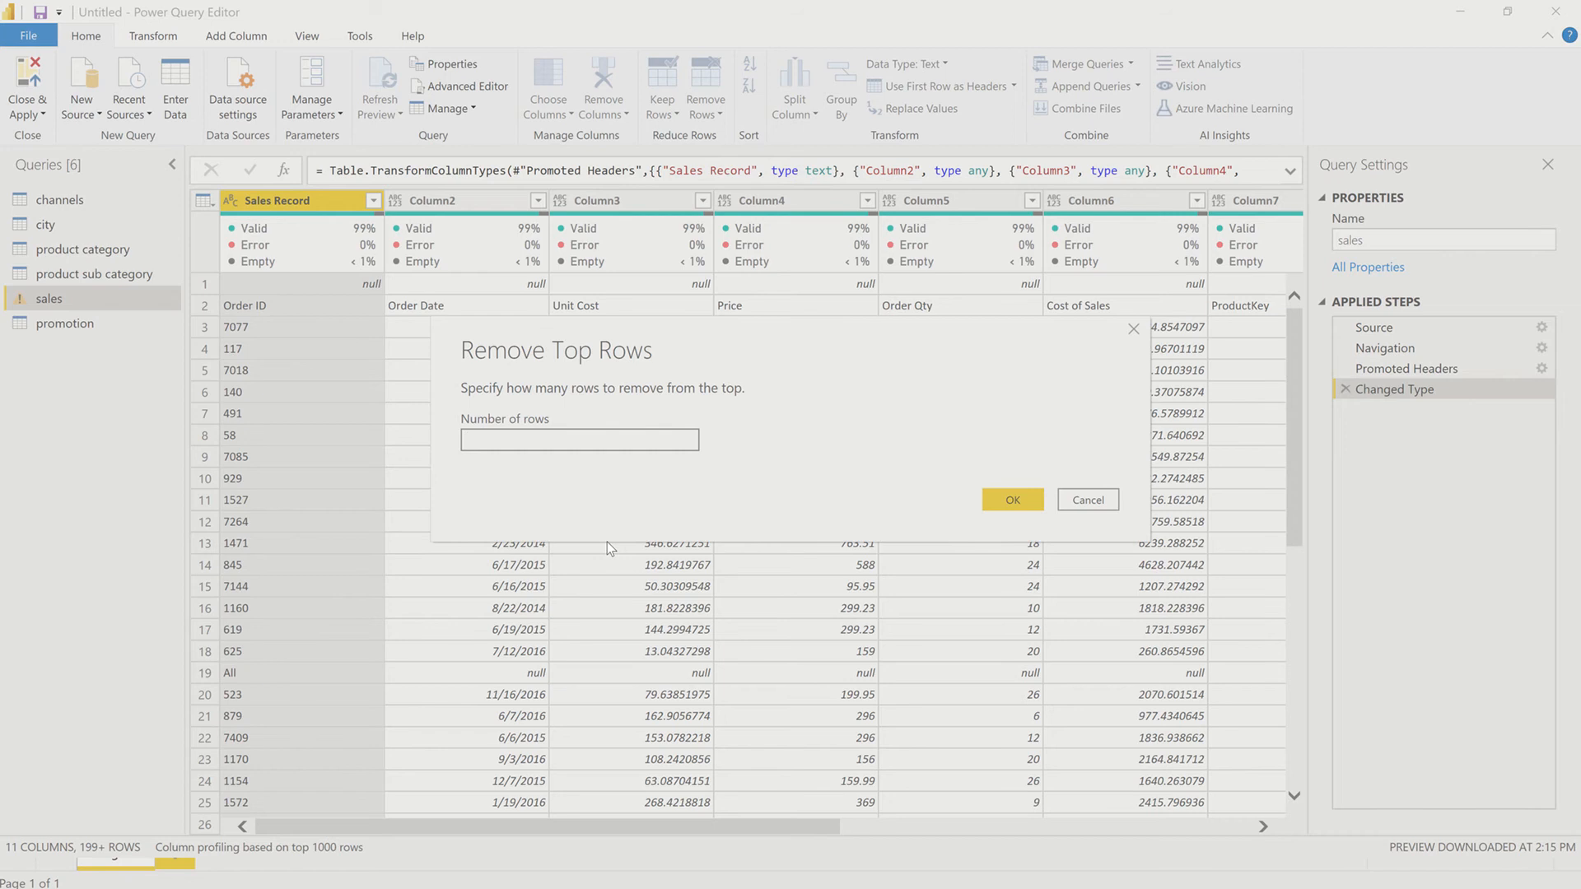
text(1)
key(Return)
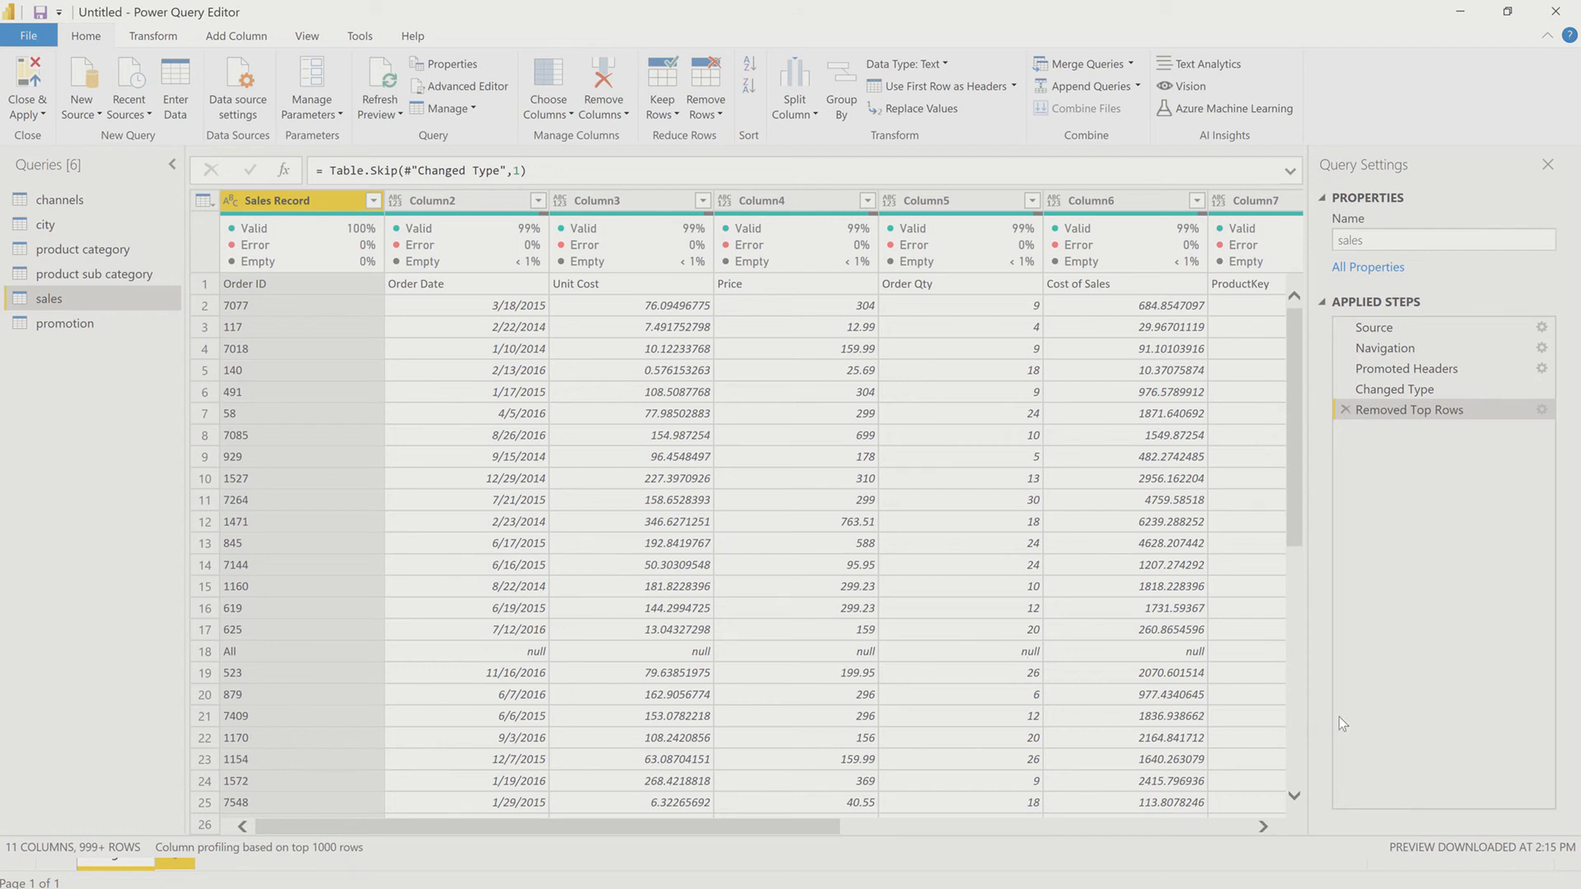
Step: Check the settings of the Removed Top Rows step and promote the sales table's first row to column headers
click(1541, 409)
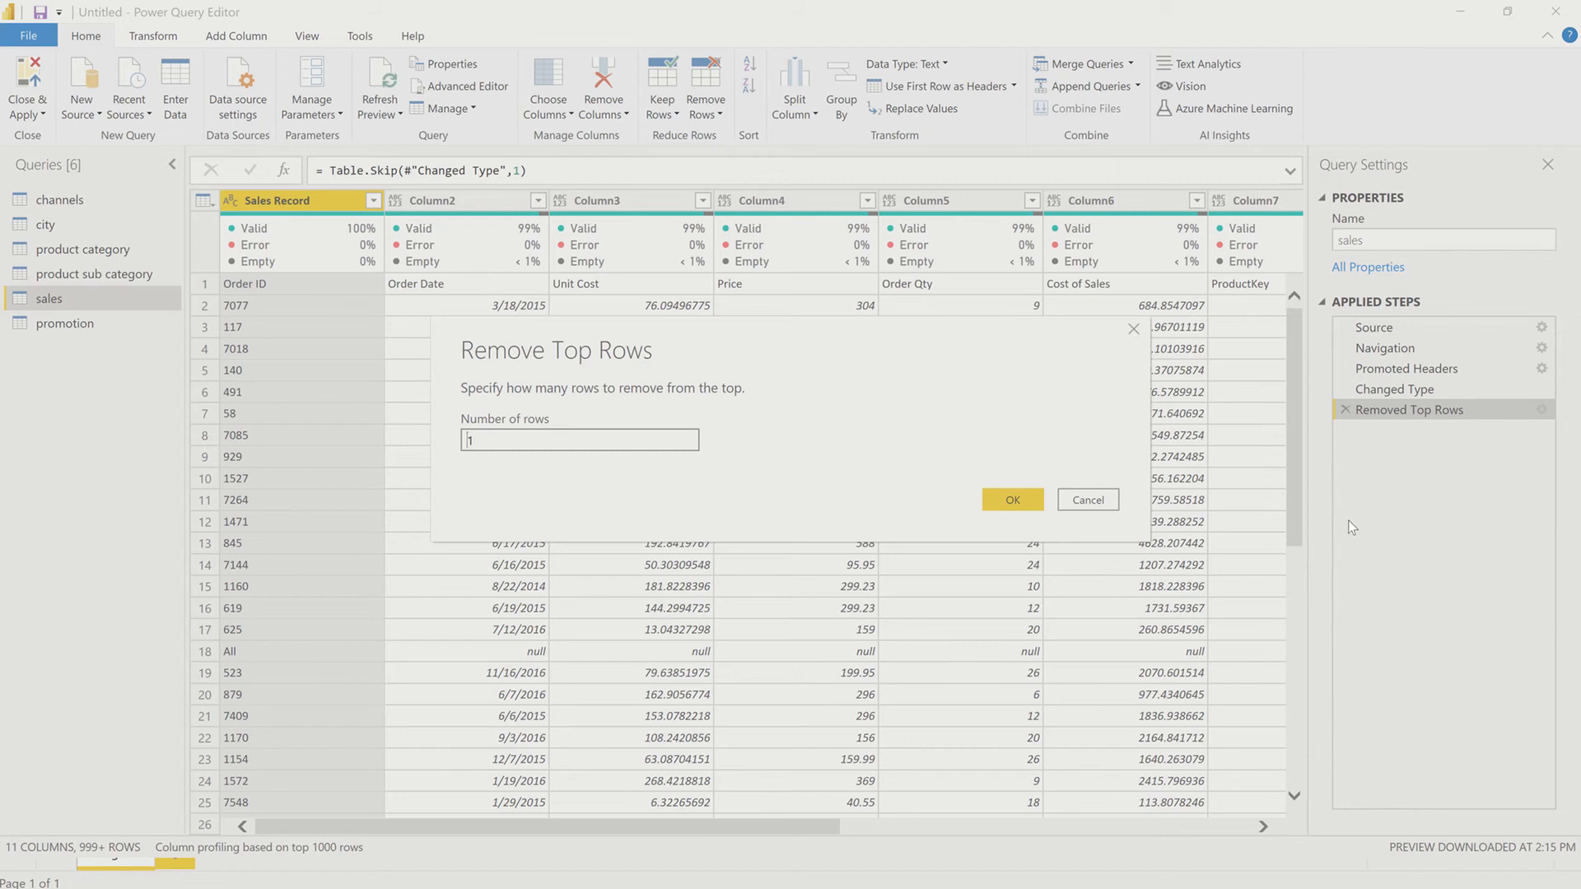
click(1091, 502)
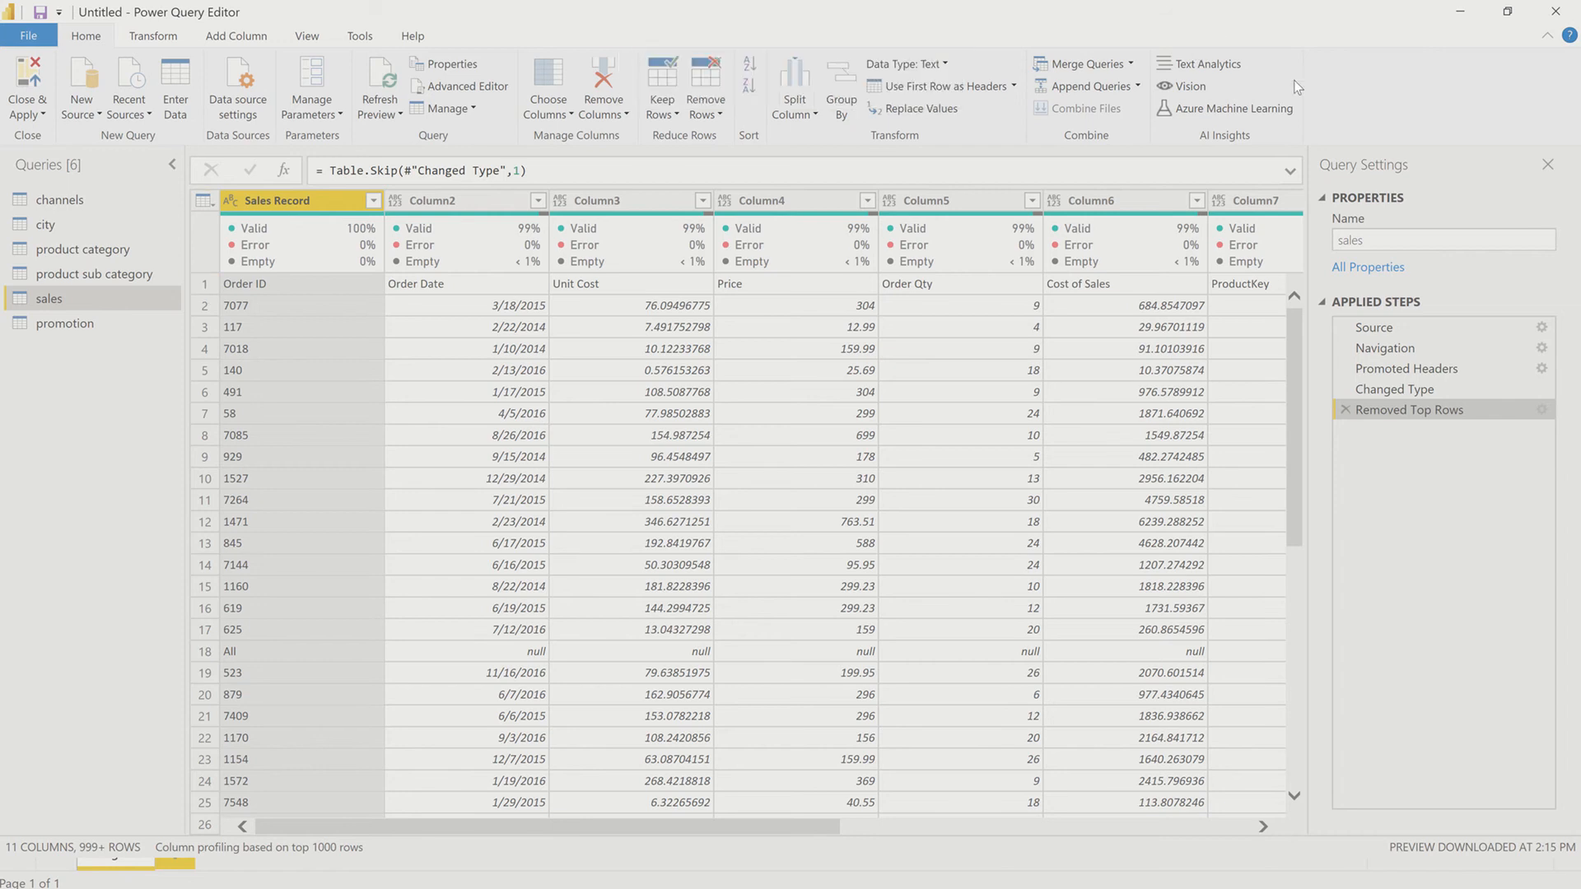
click(939, 89)
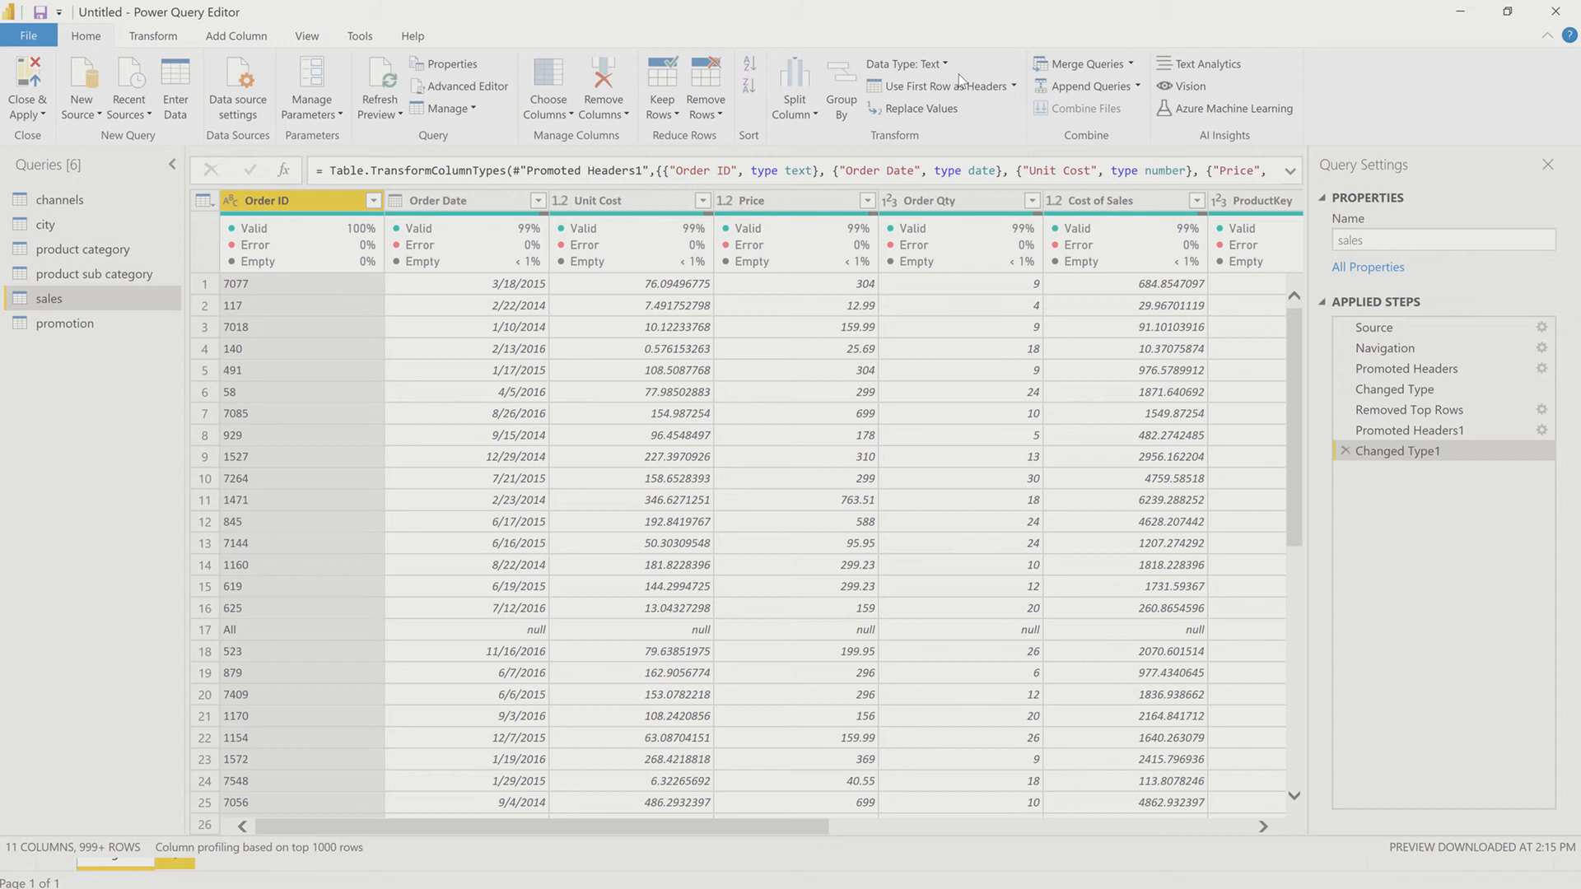
Step: Examine the sales query's code in the Advanced Editor and run cd\ in a Command Prompt window, leaving the code unedited
click(502, 90)
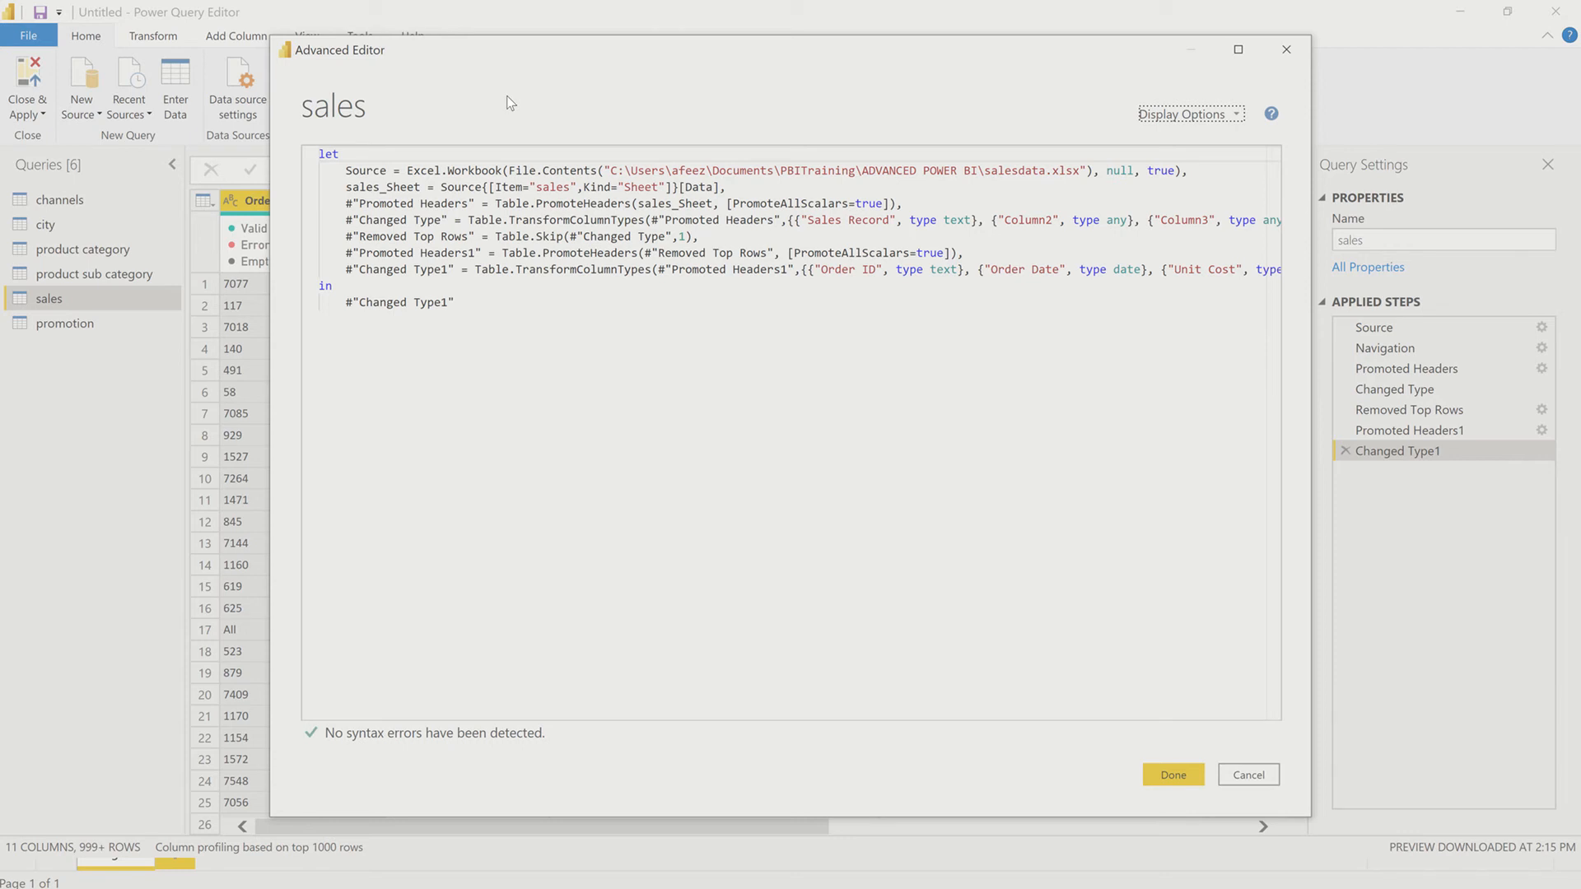
key(super)
text(cmd)
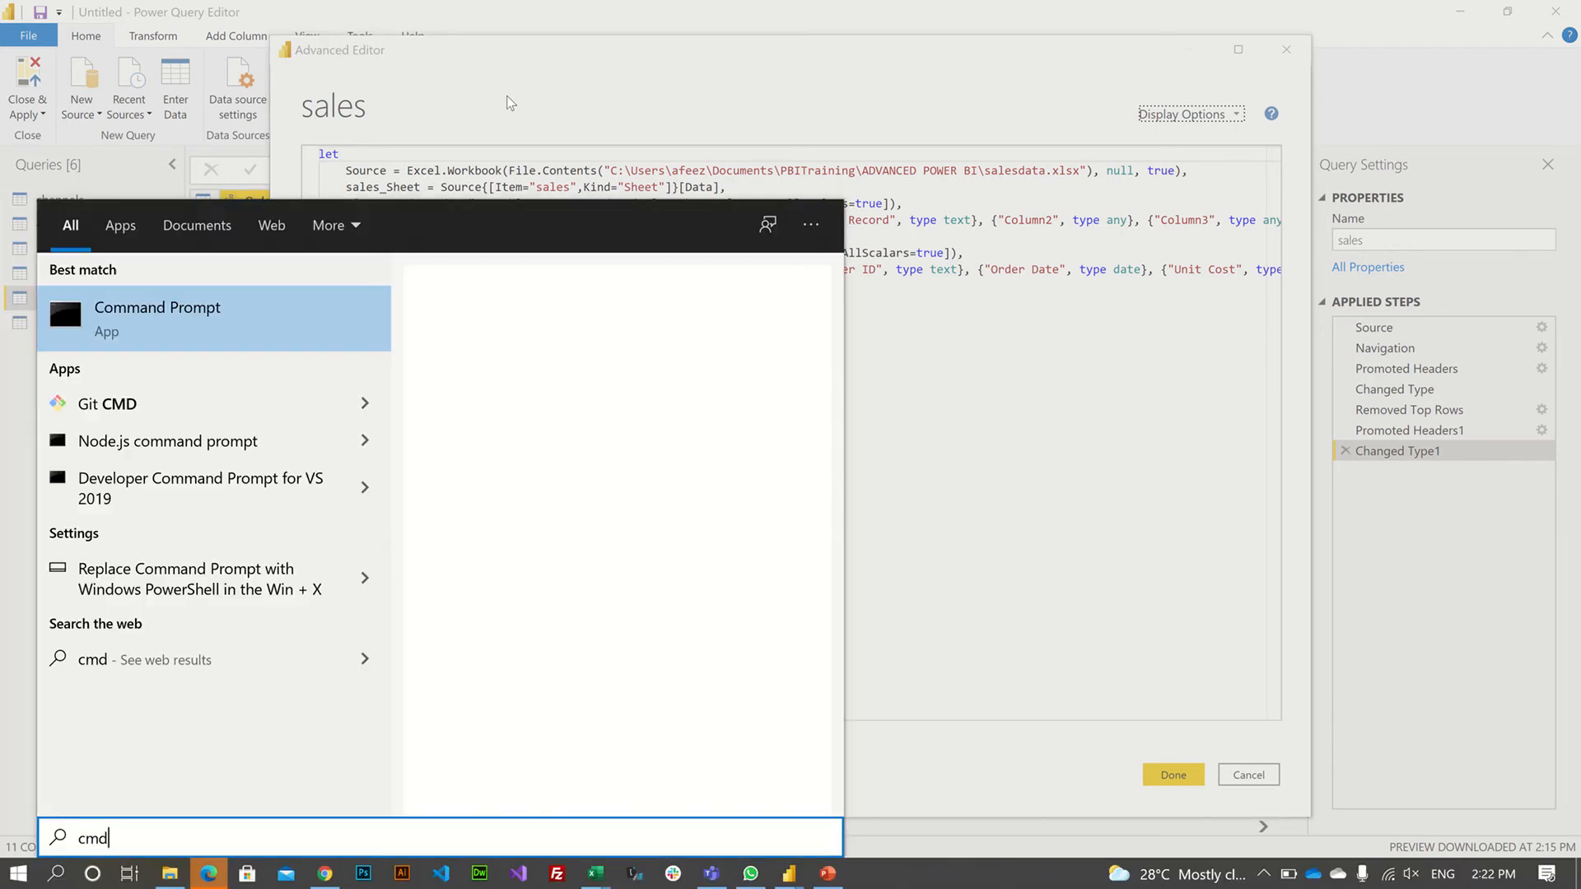
key(Return)
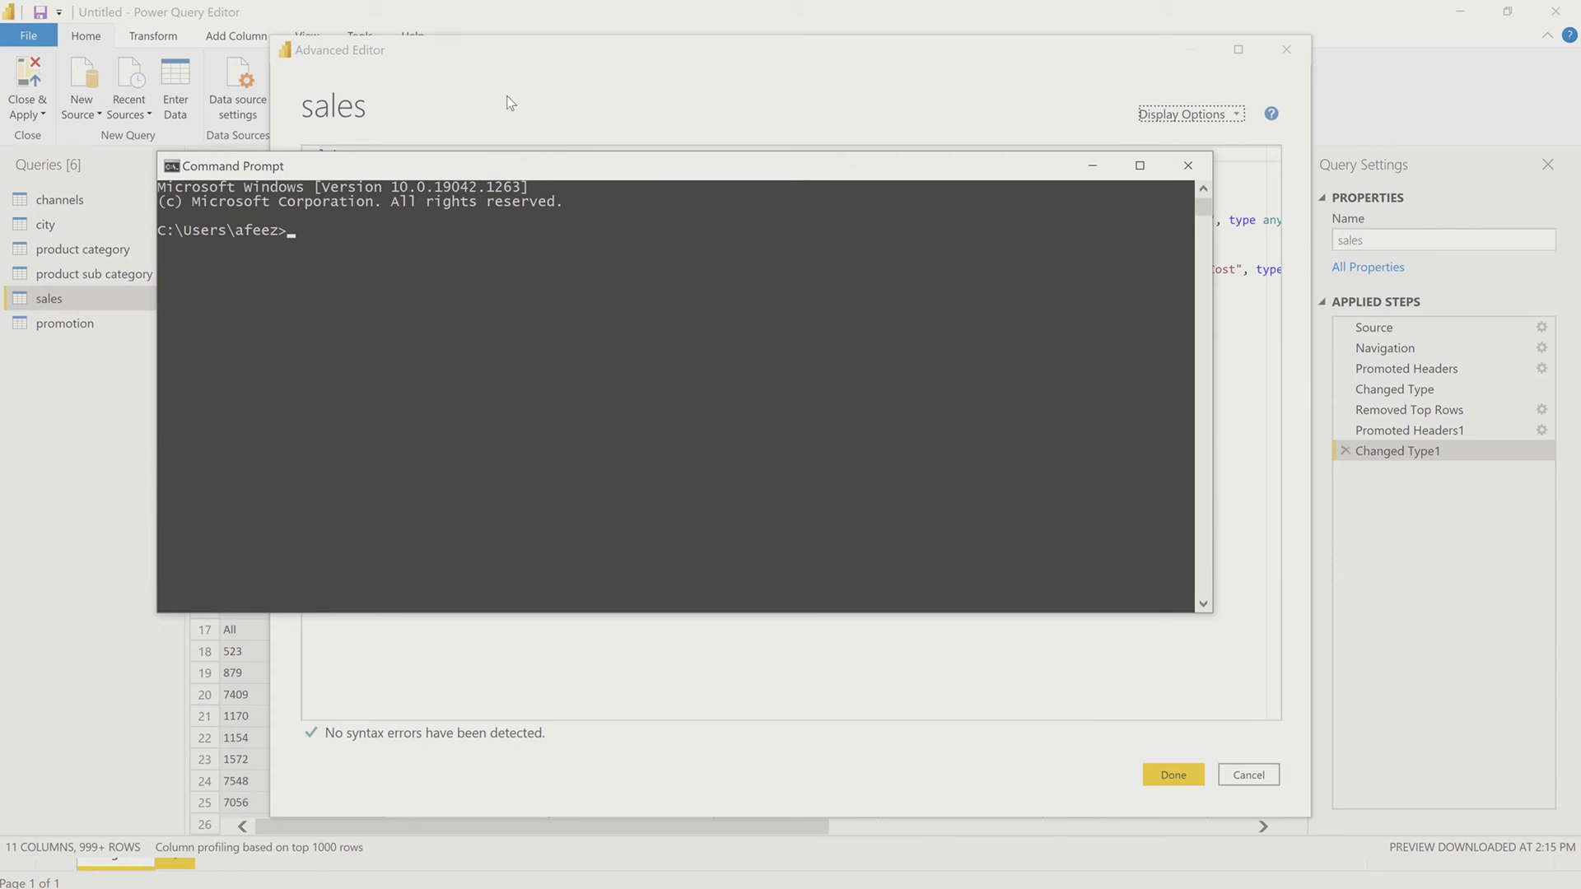
text(cd)
text(\)
key(Return)
click(1190, 167)
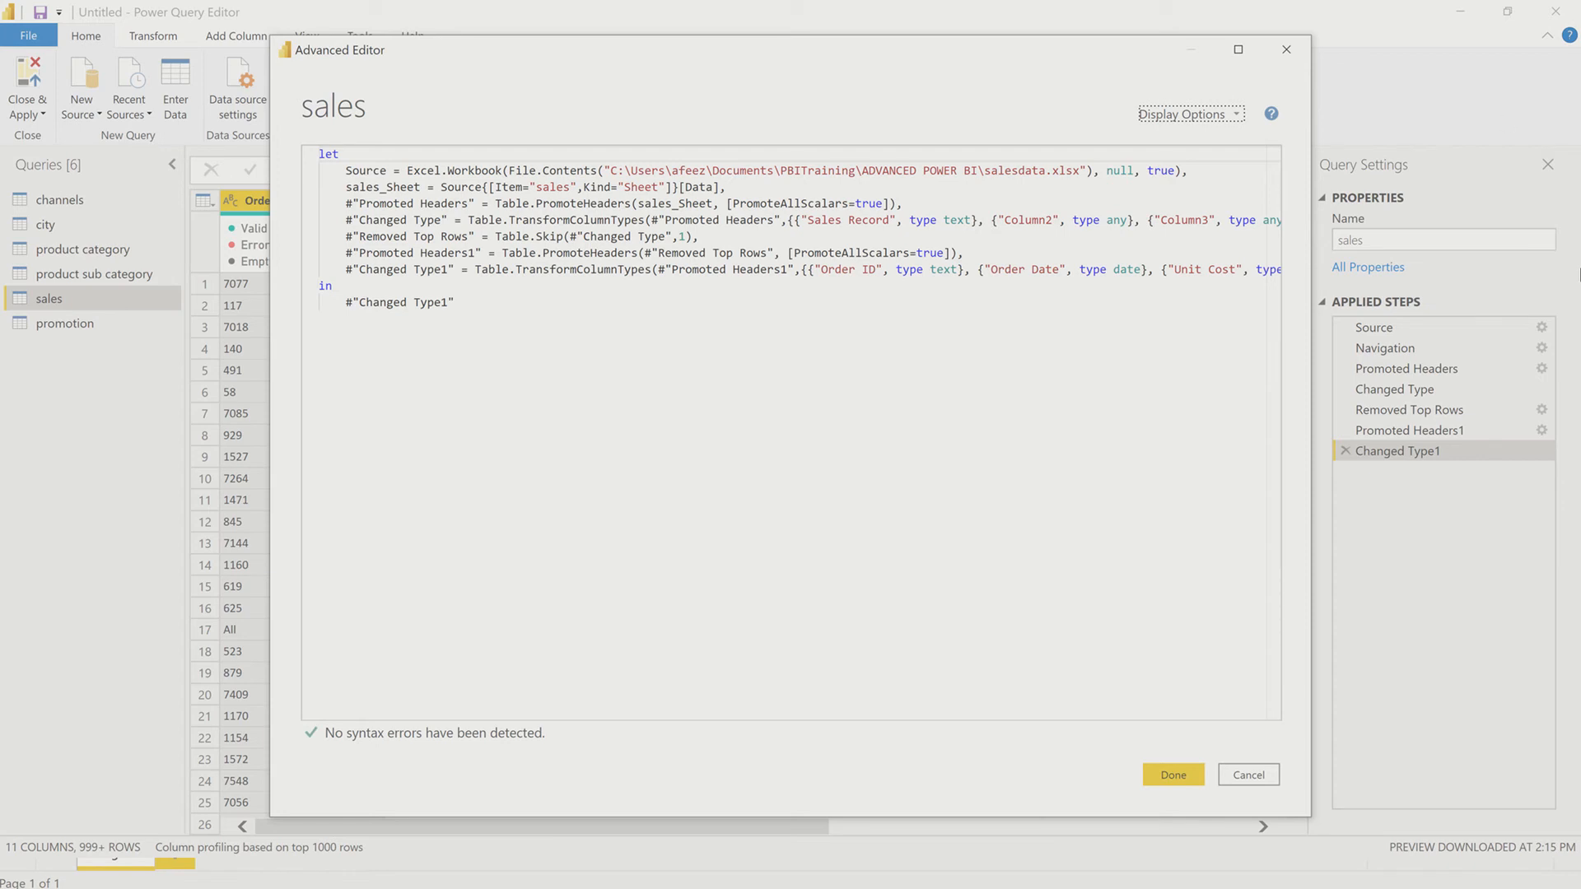
click(1252, 779)
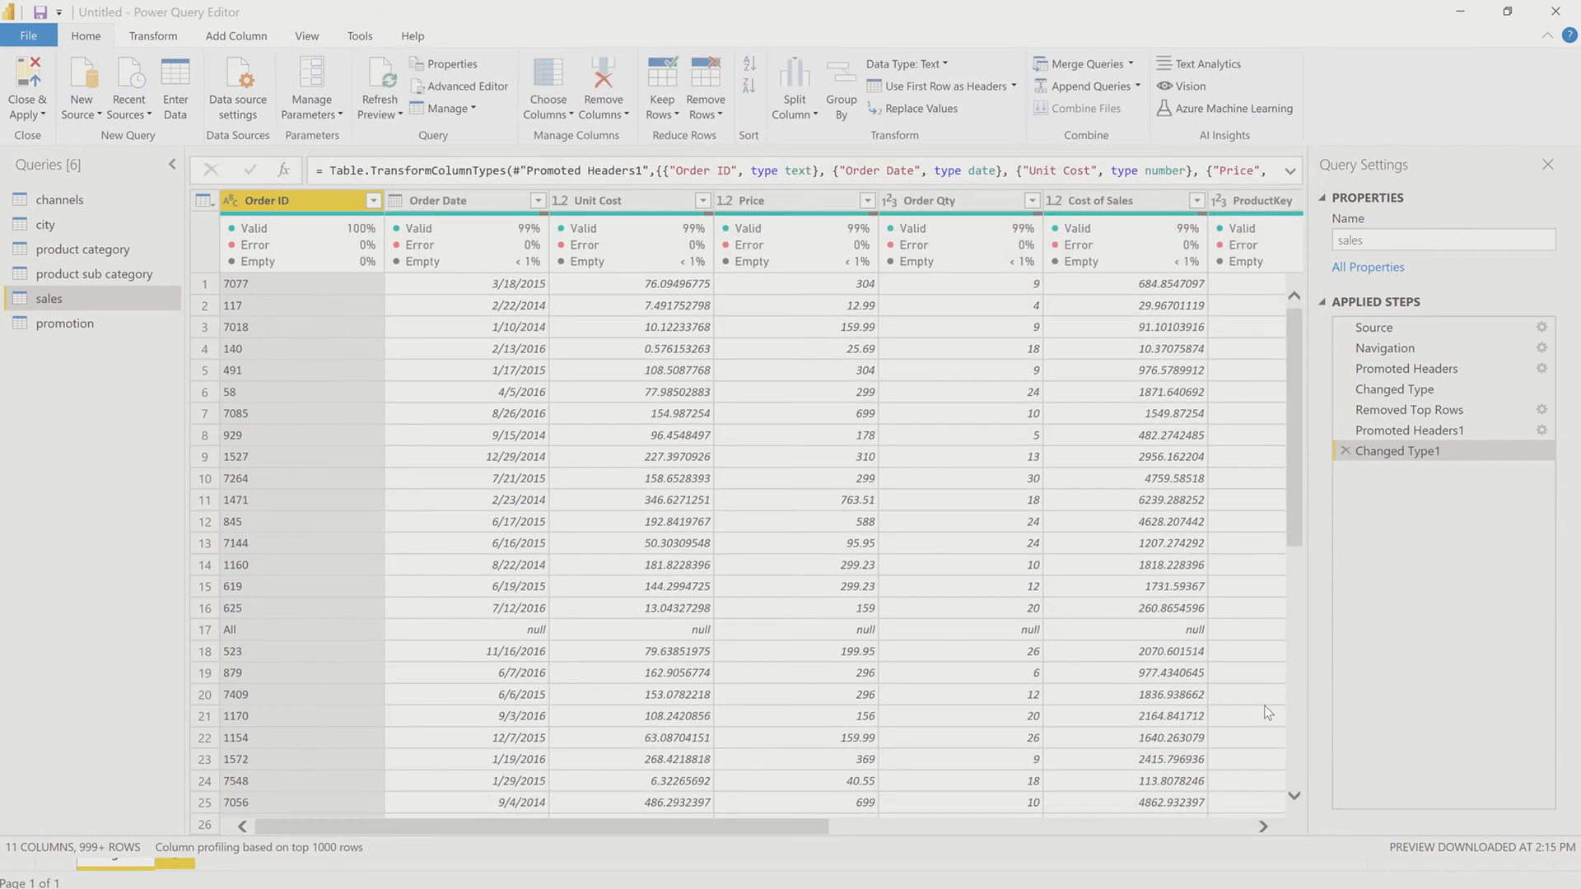
Step: Filter the null values out of the Unit Cost column in the sales query
scroll(1222, 670, right, 2)
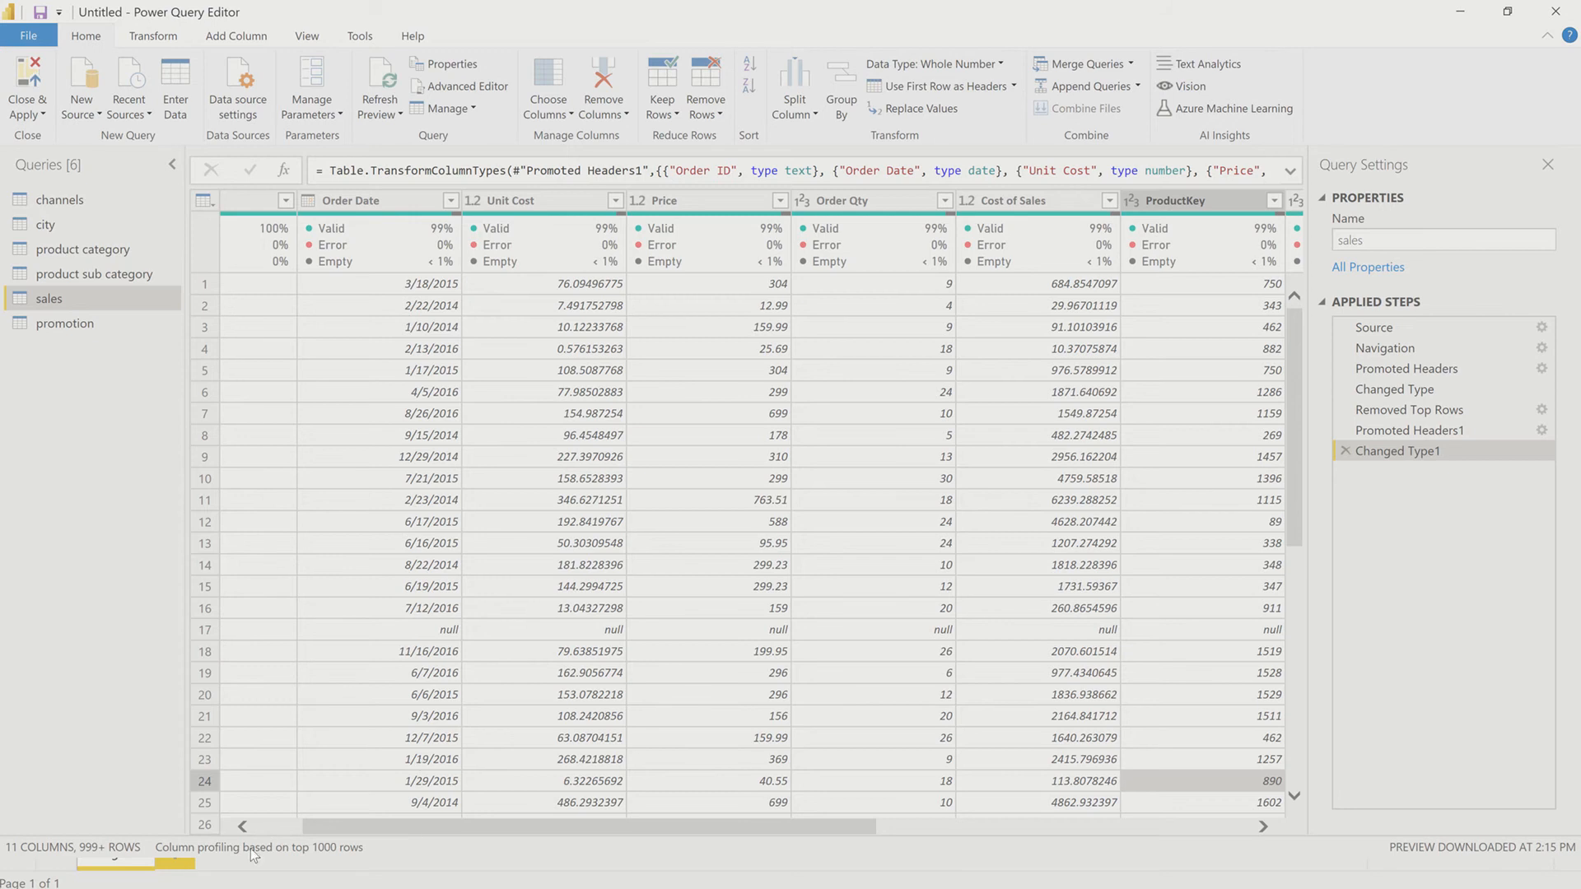
scroll(278, 813, left, 2)
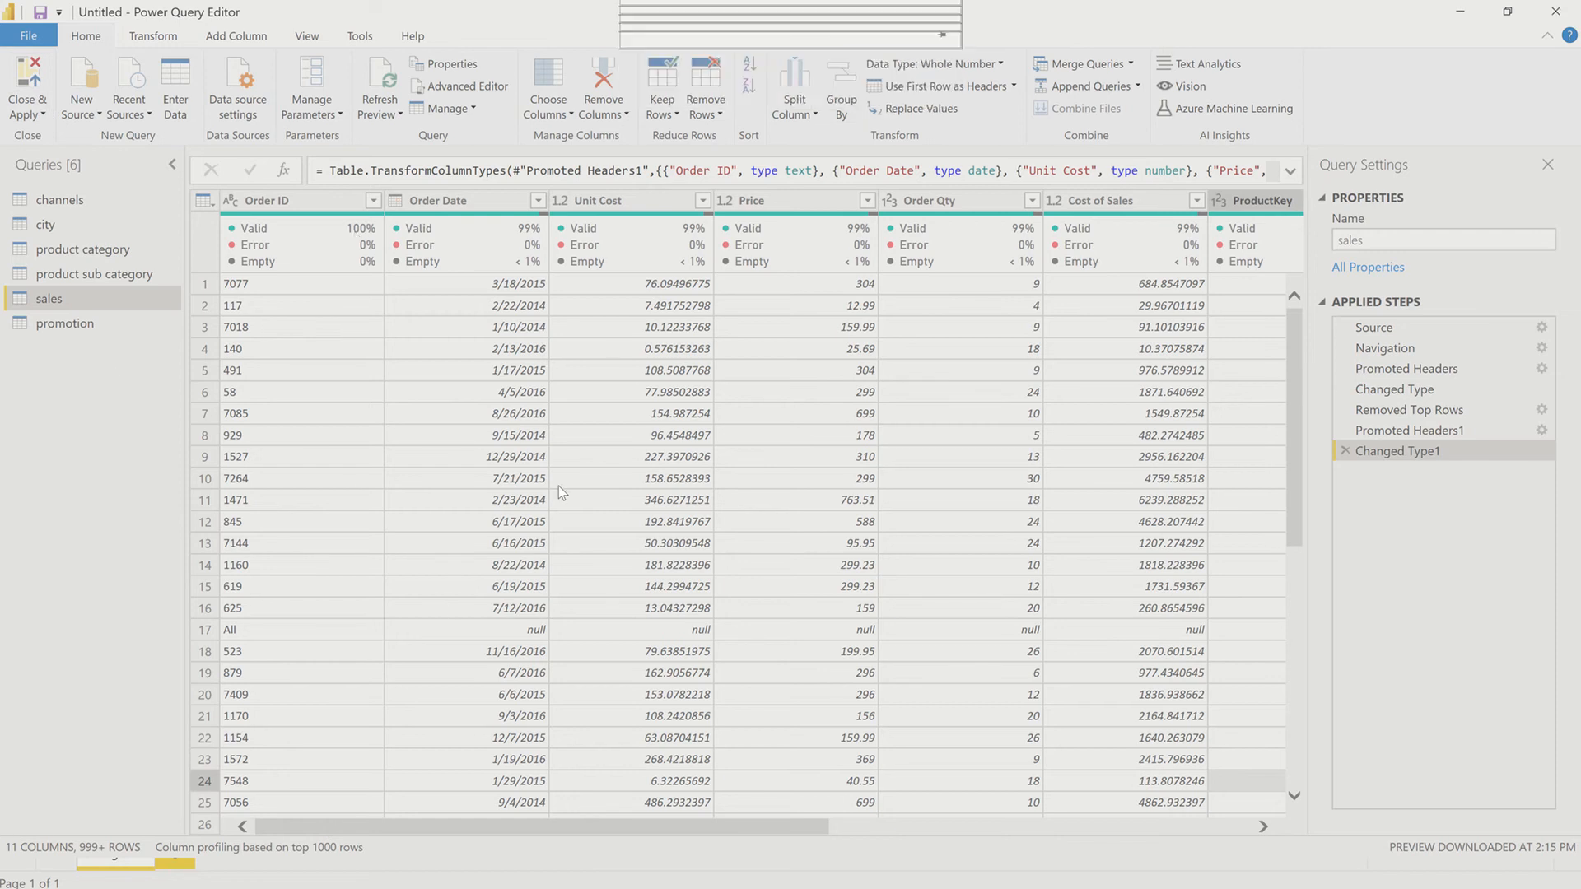
click(696, 204)
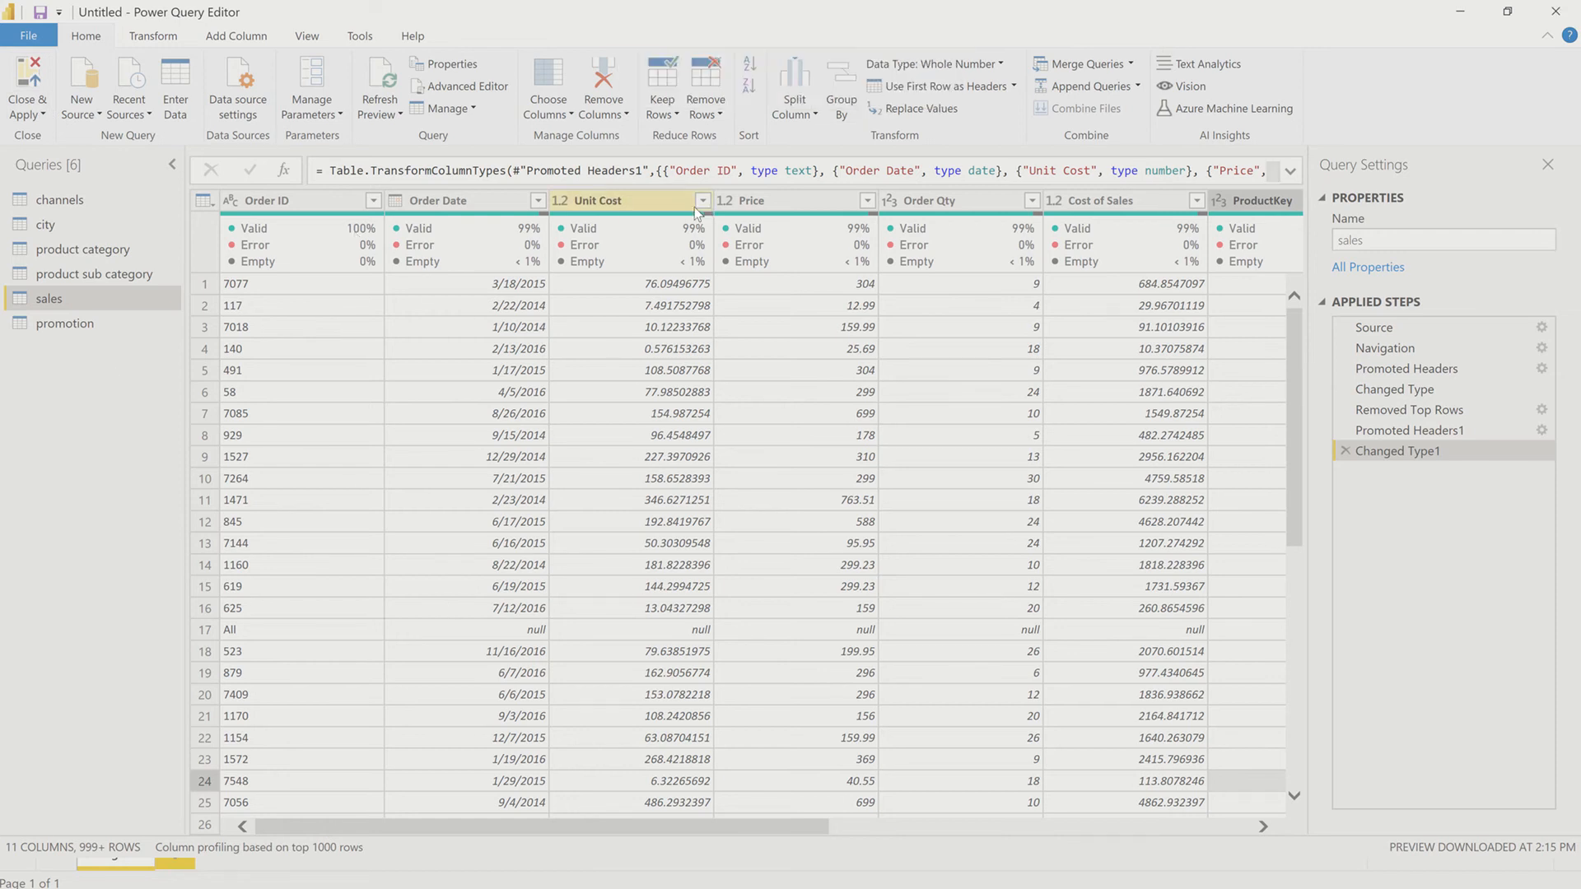
click(702, 202)
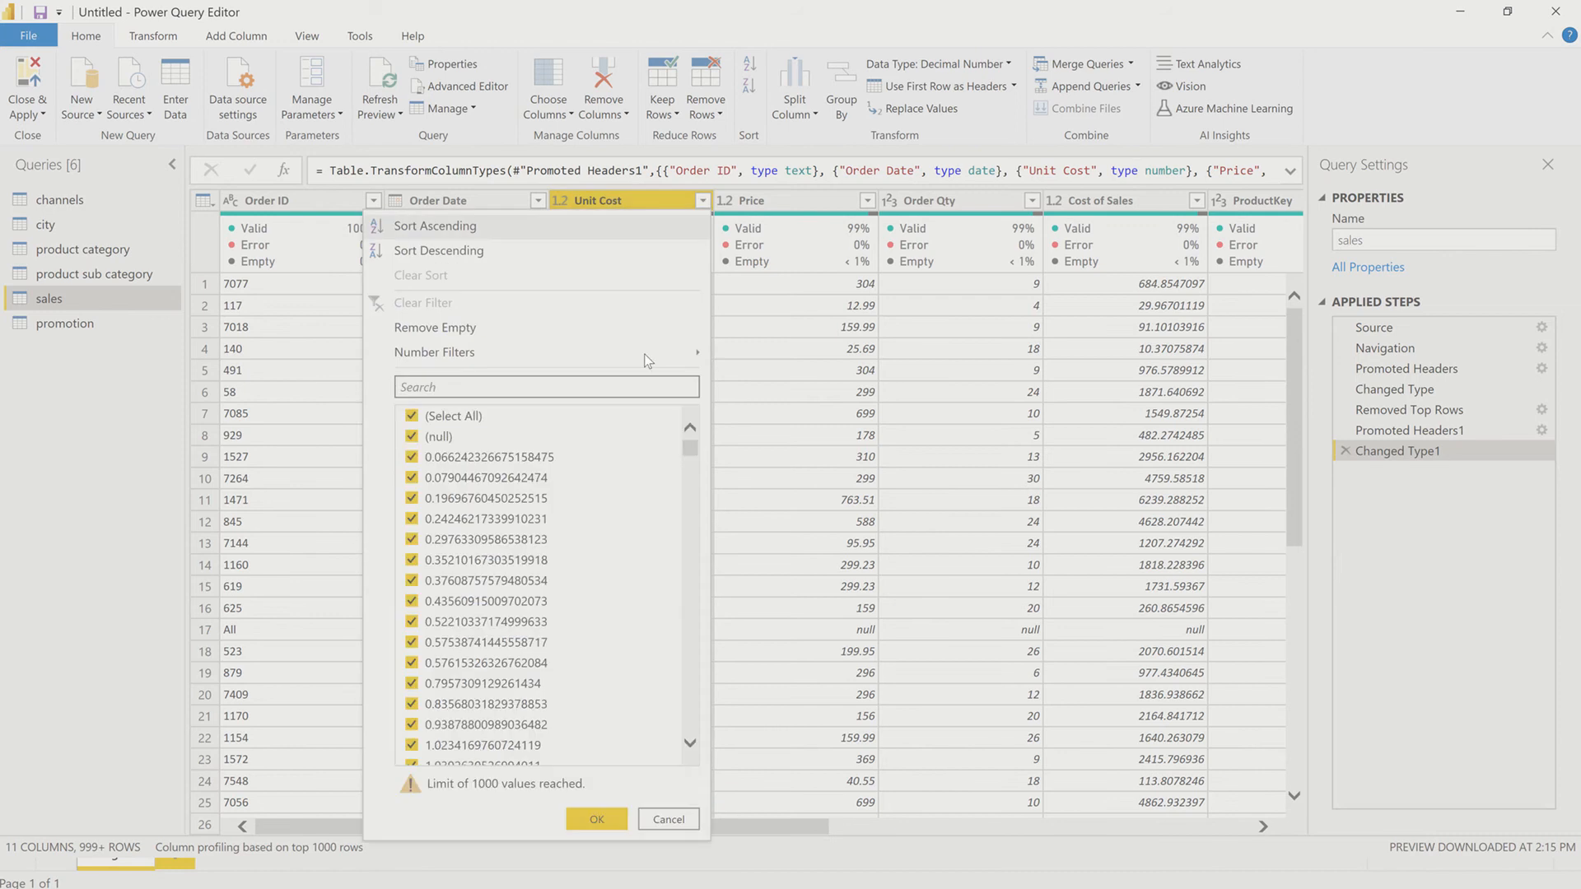
click(412, 437)
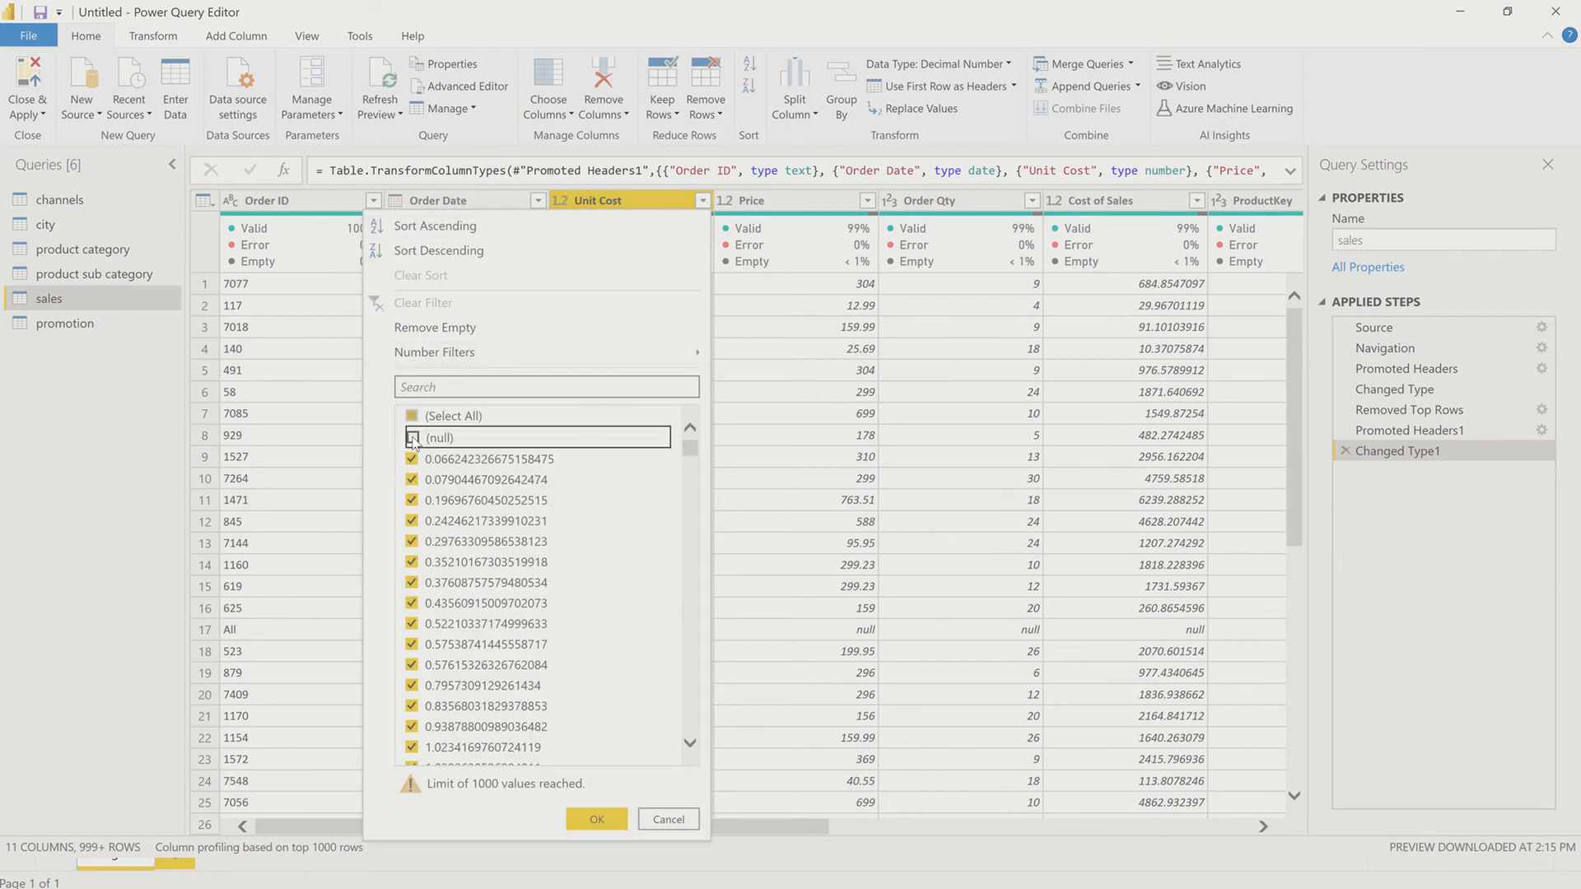
click(596, 819)
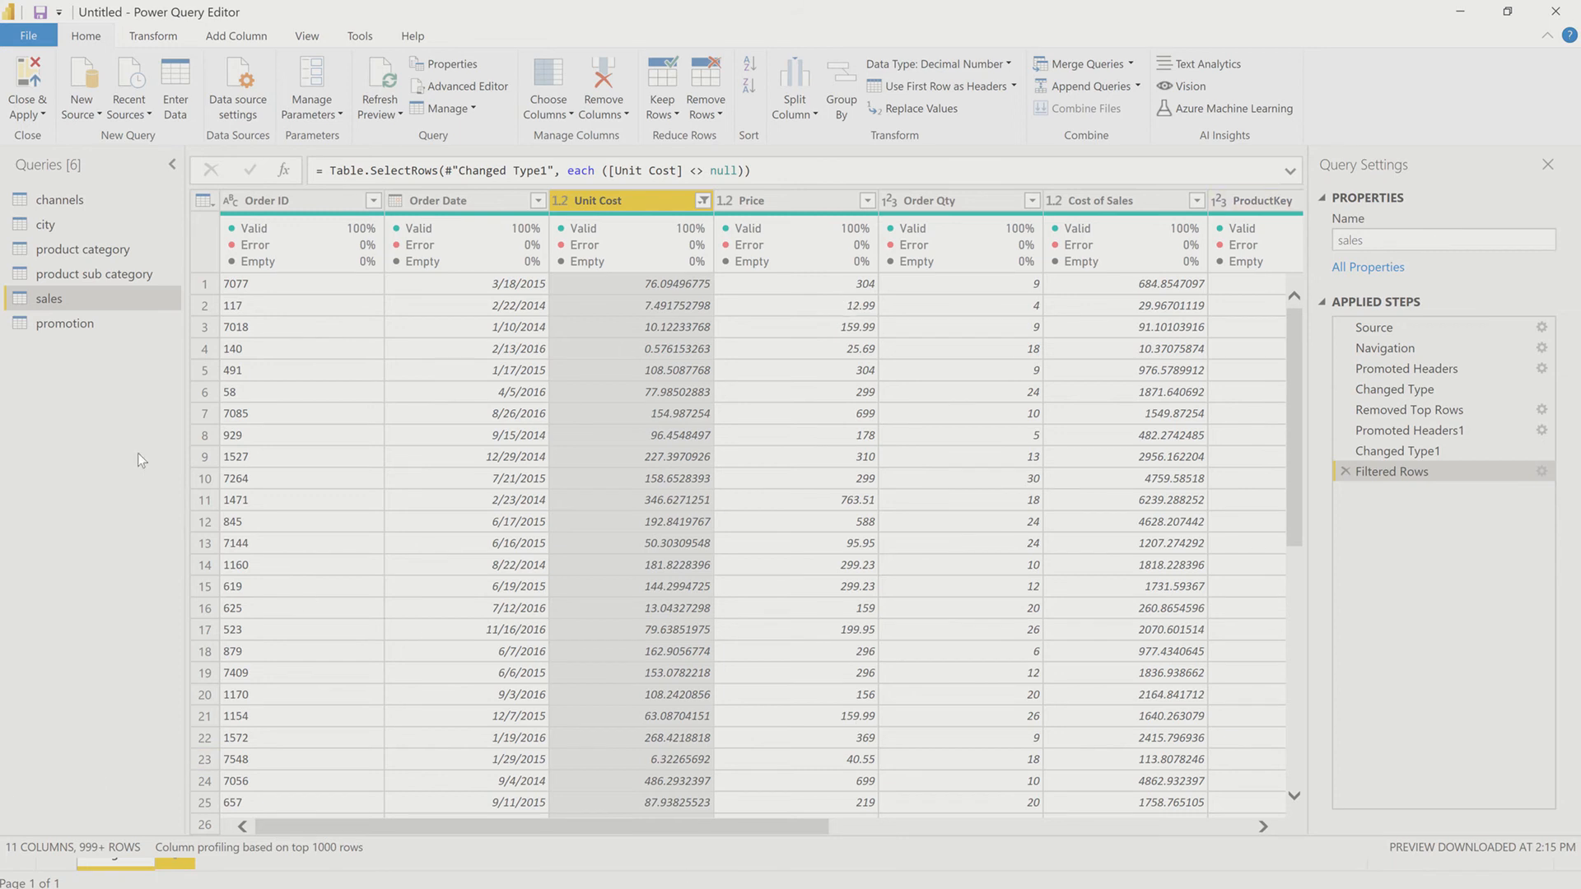
Step: Review the promotion query's columns and quality profile, and look through the new source options
click(52, 326)
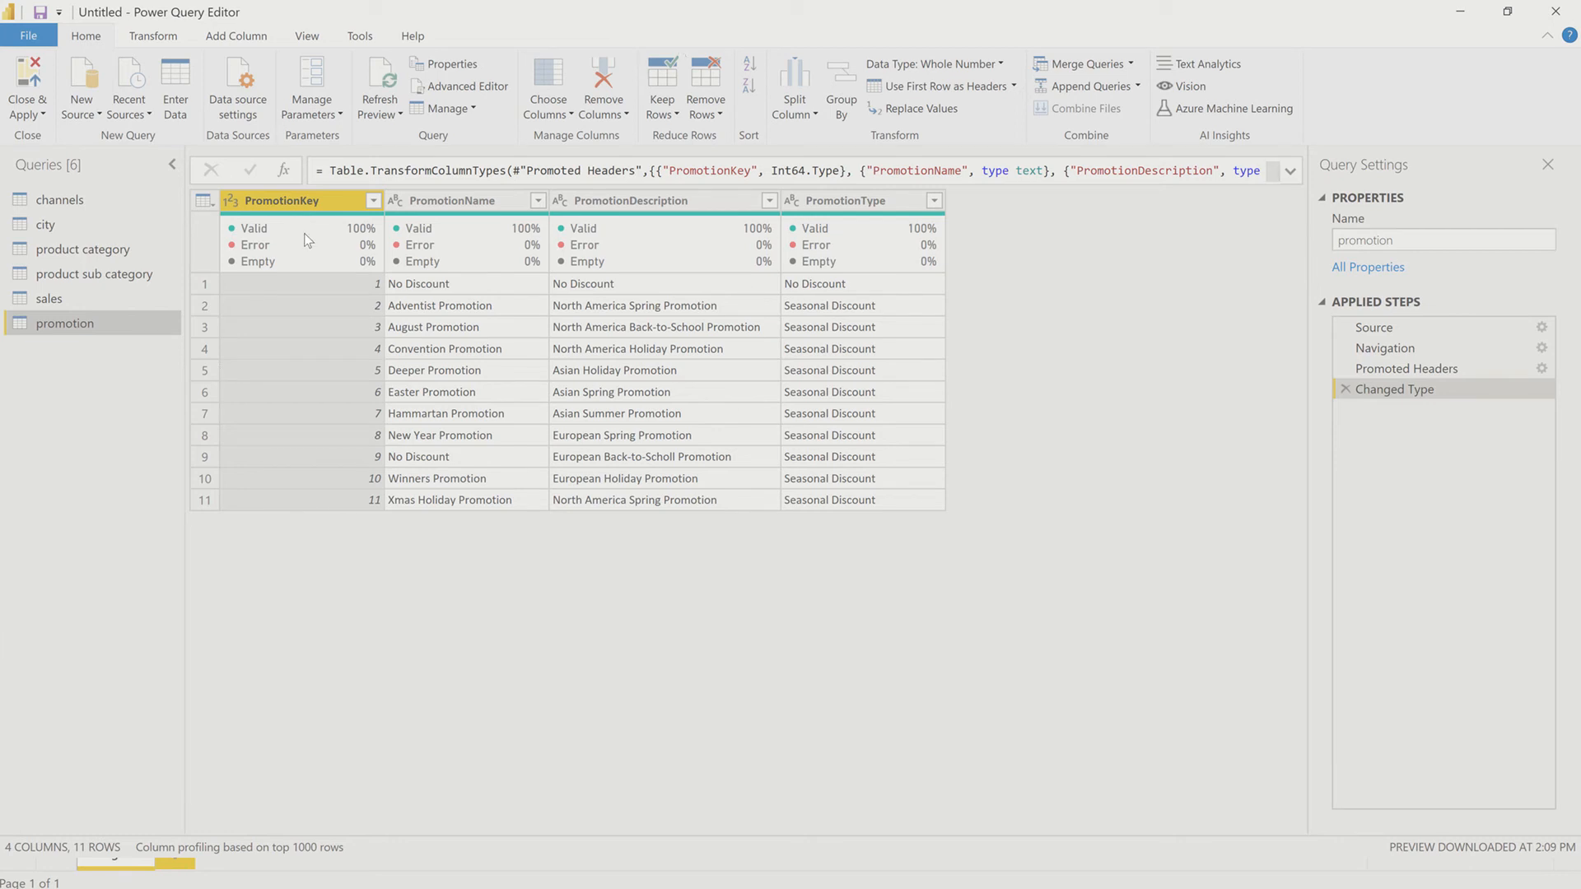
mouse_move(305, 234)
click(91, 115)
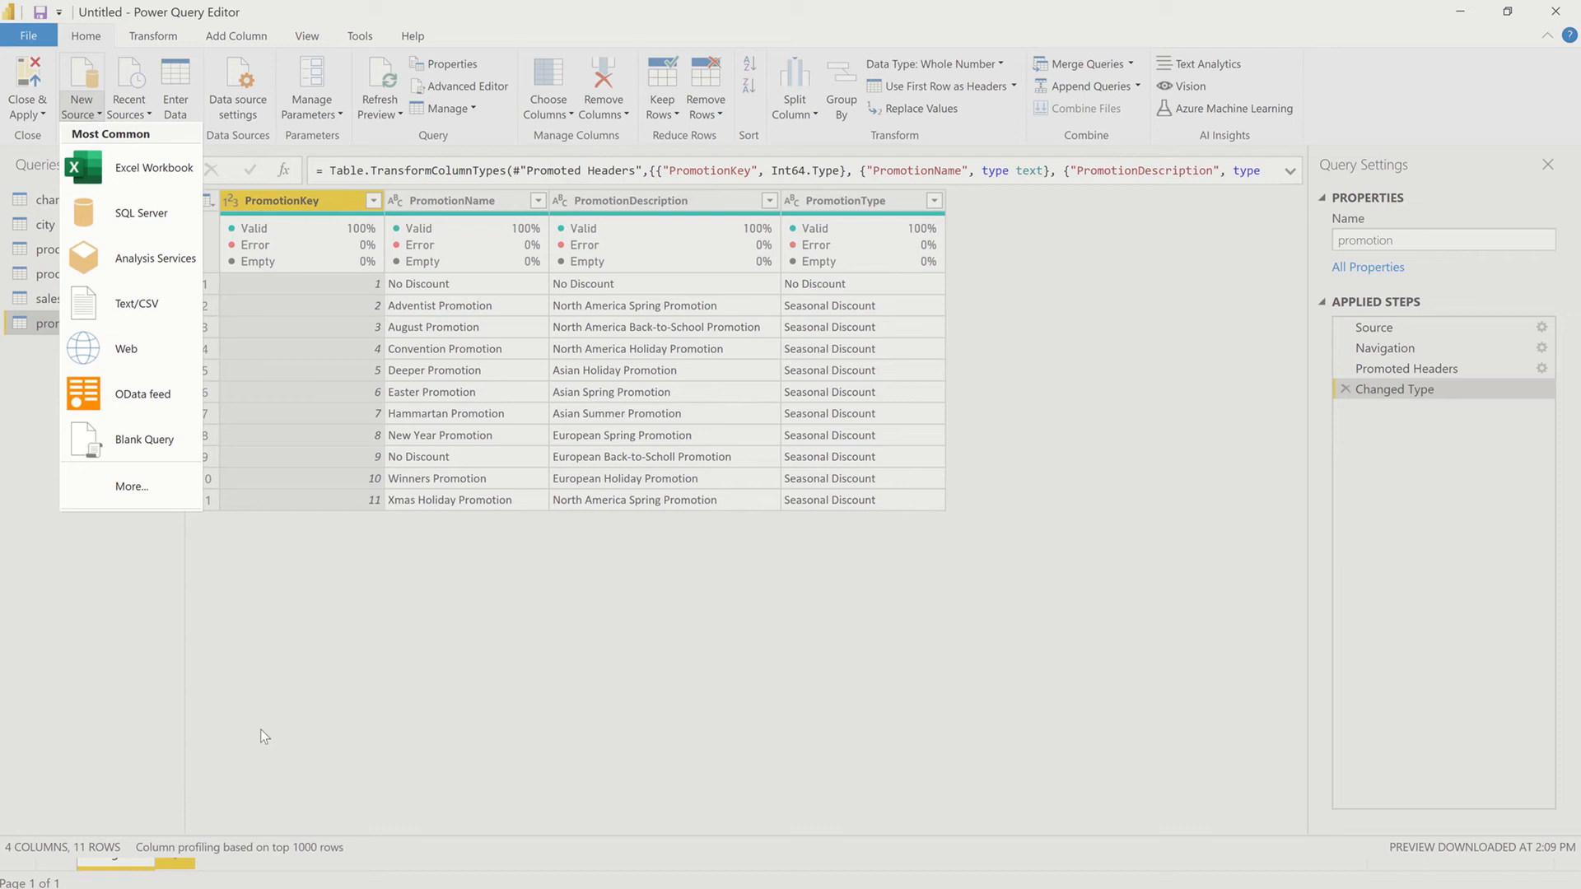
click(729, 750)
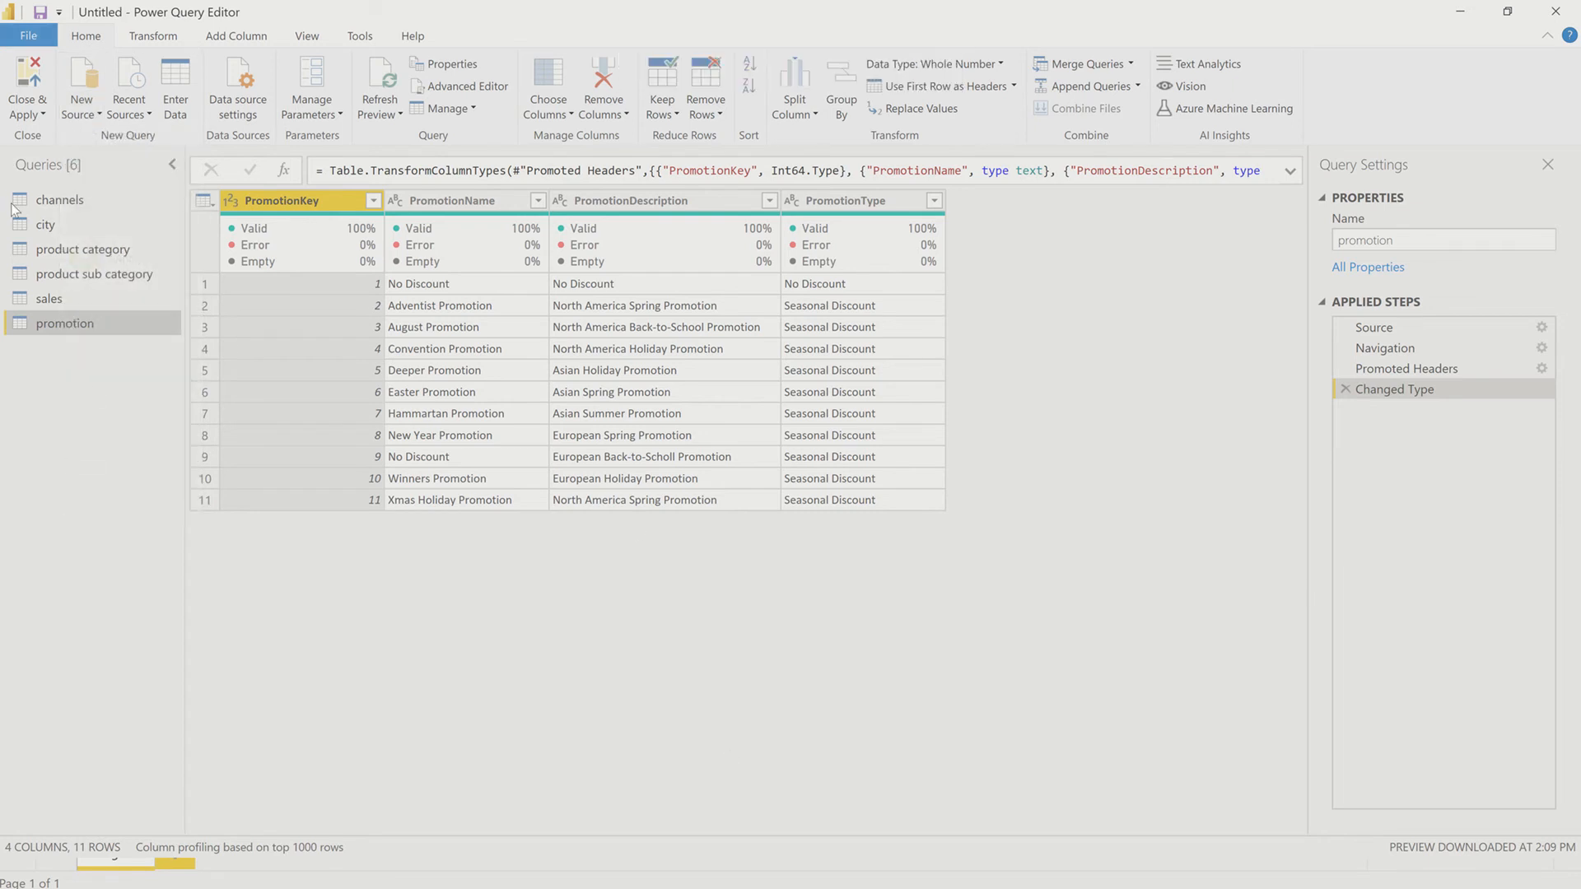
mouse_move(300, 261)
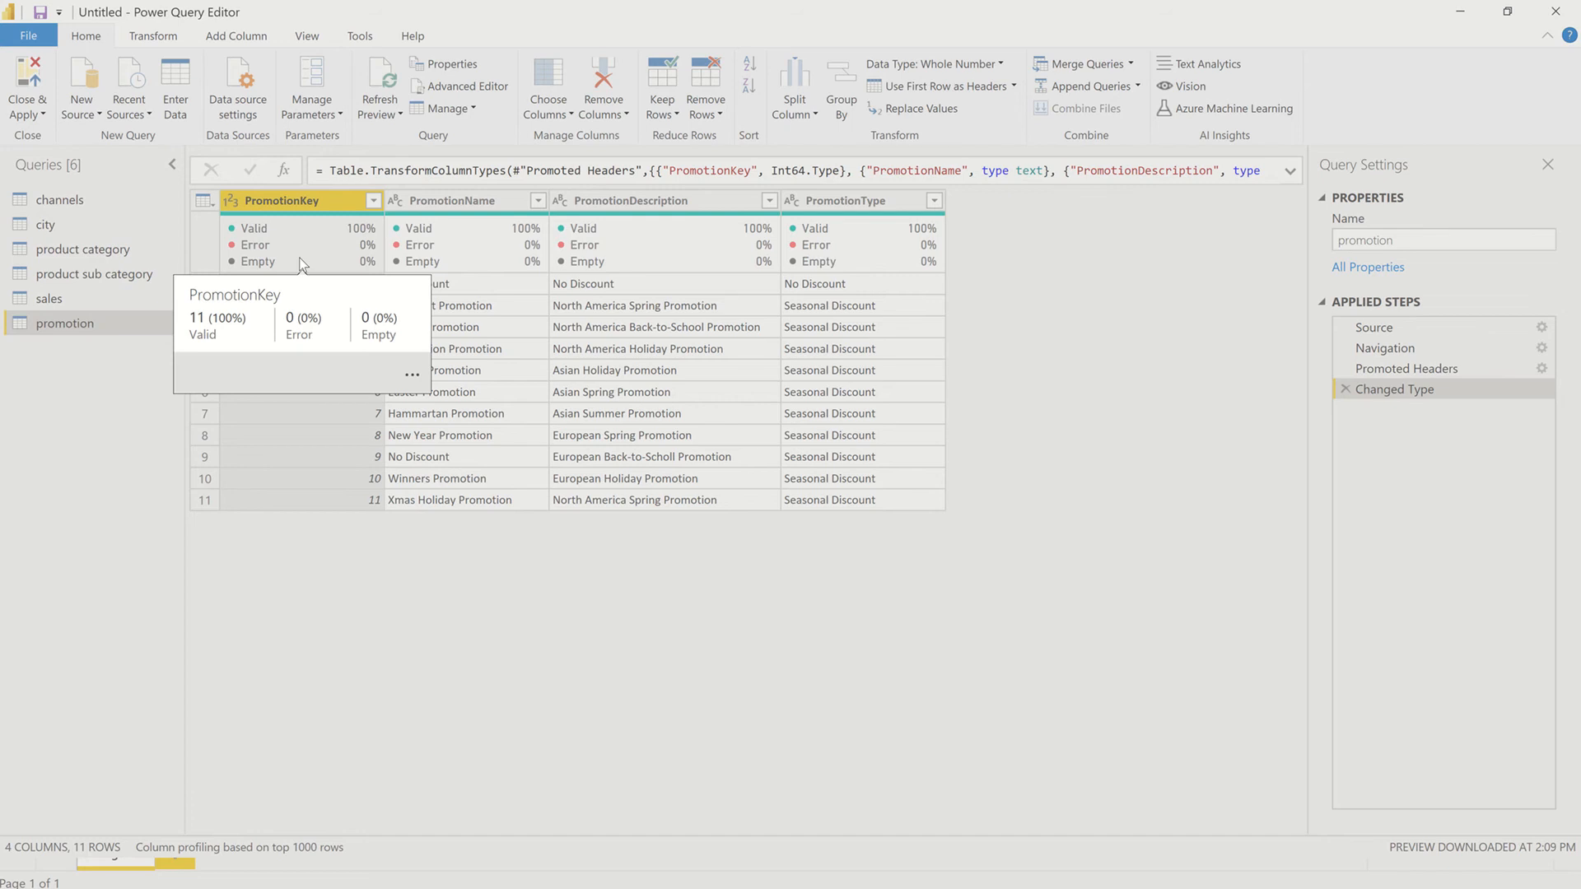
mouse_move(676, 3)
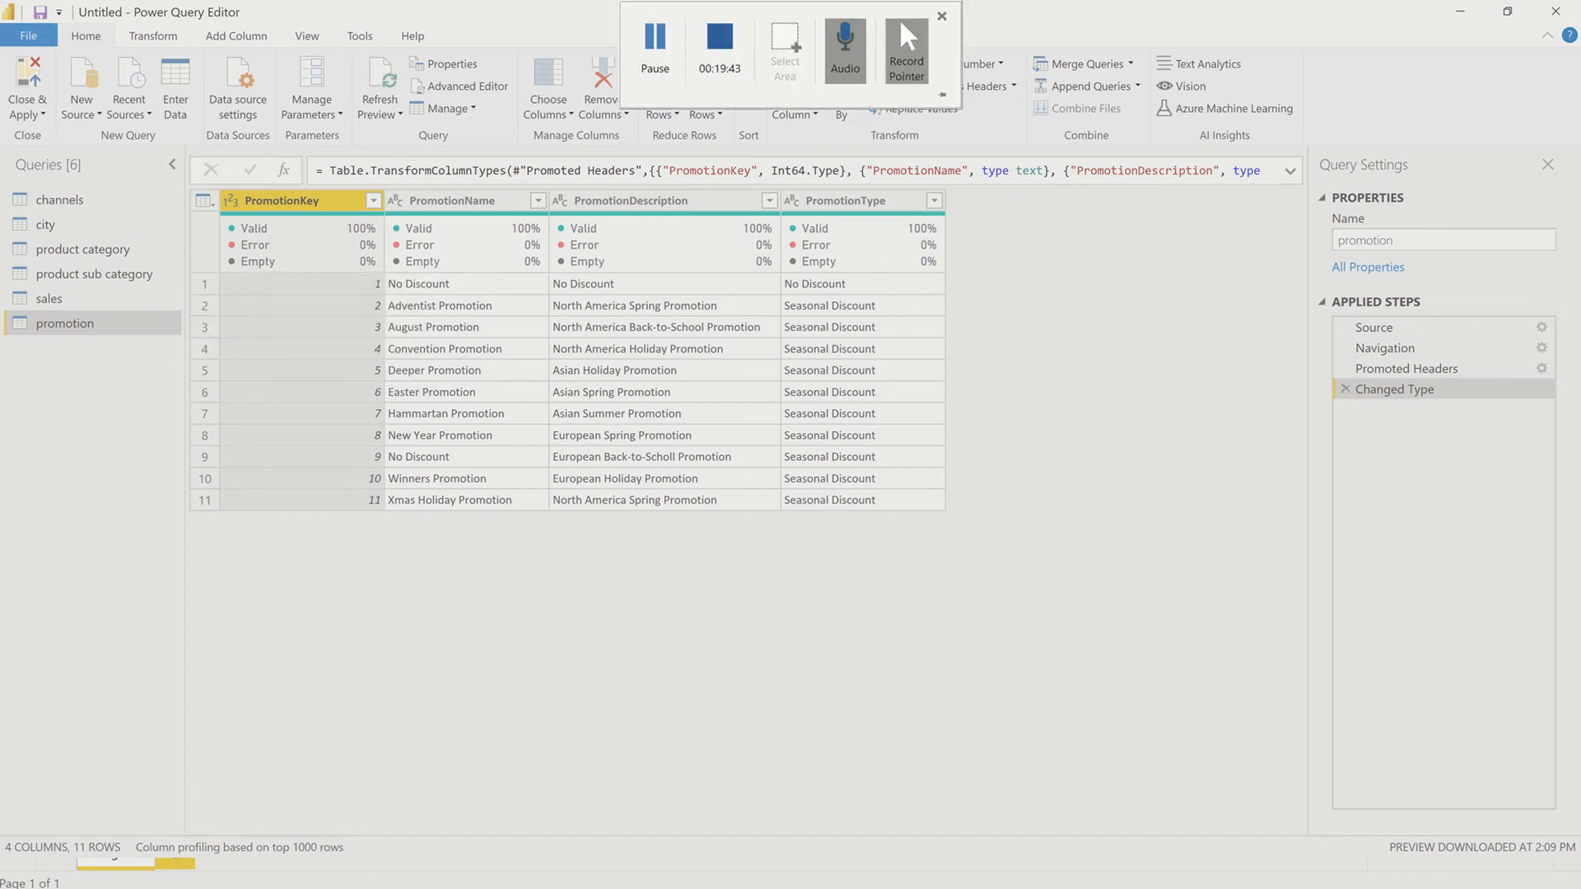
Step: Close the query editor, applying all query changes to the report, and open the model view
right_click(64, 326)
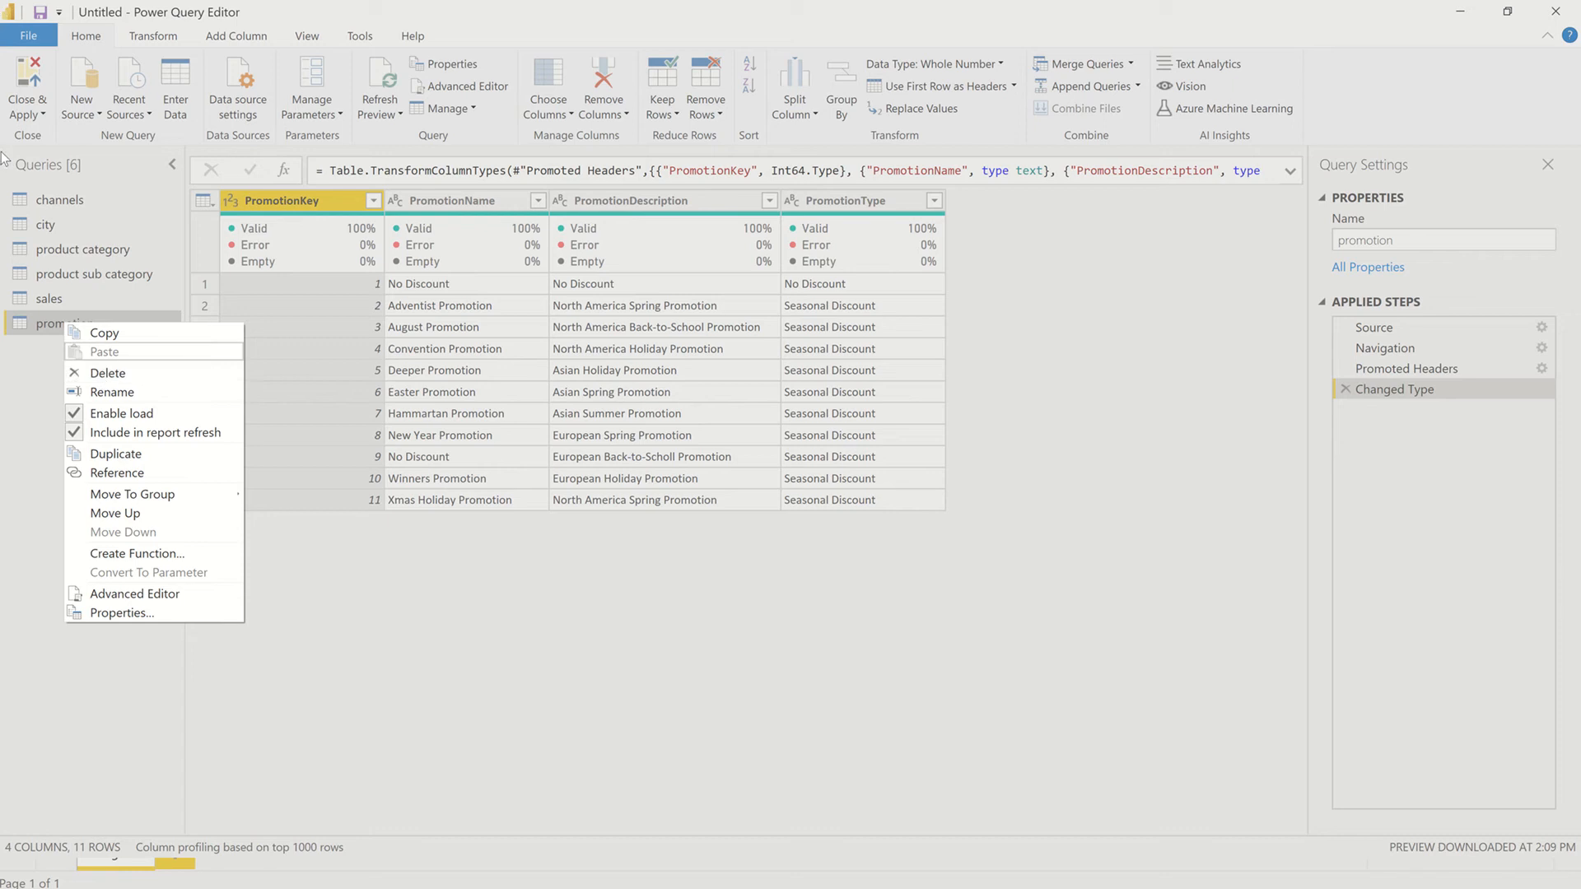
click(36, 112)
click(43, 138)
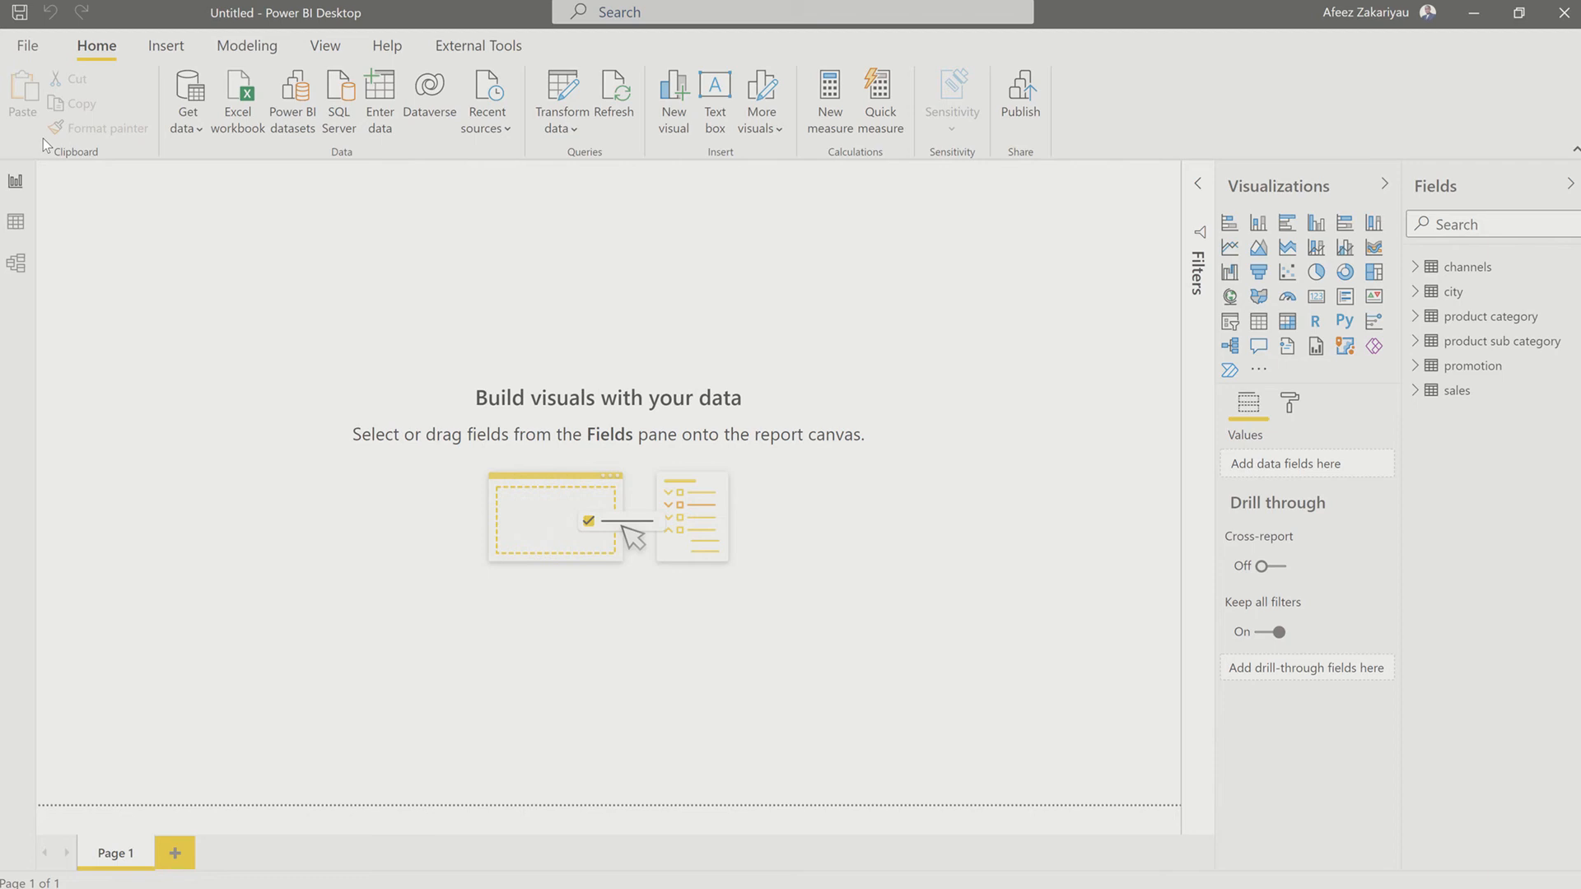
click(11, 222)
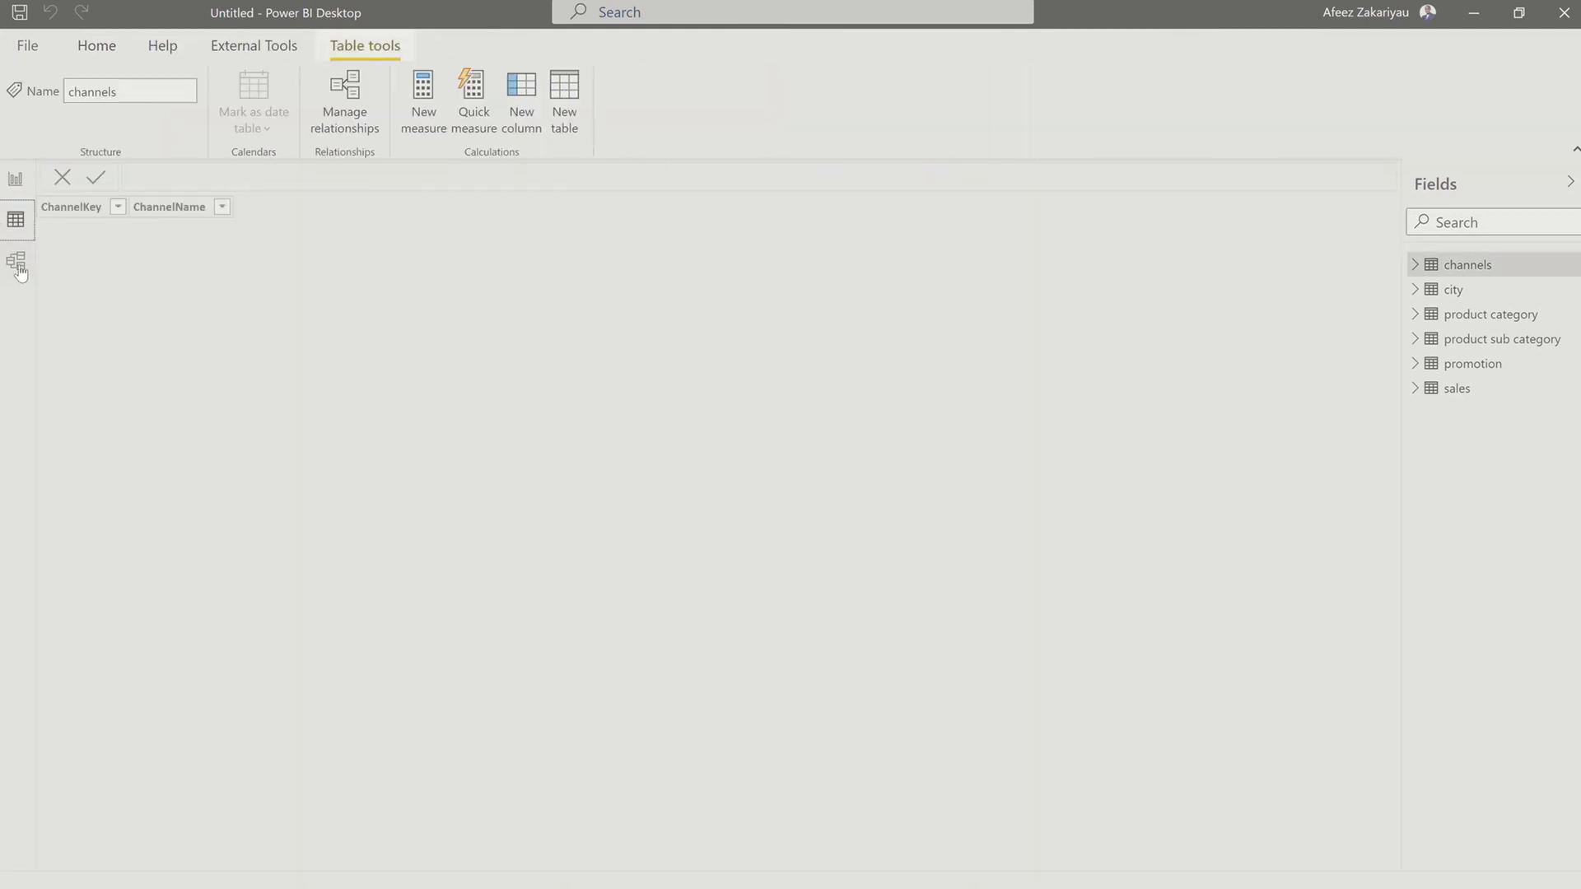
click(25, 271)
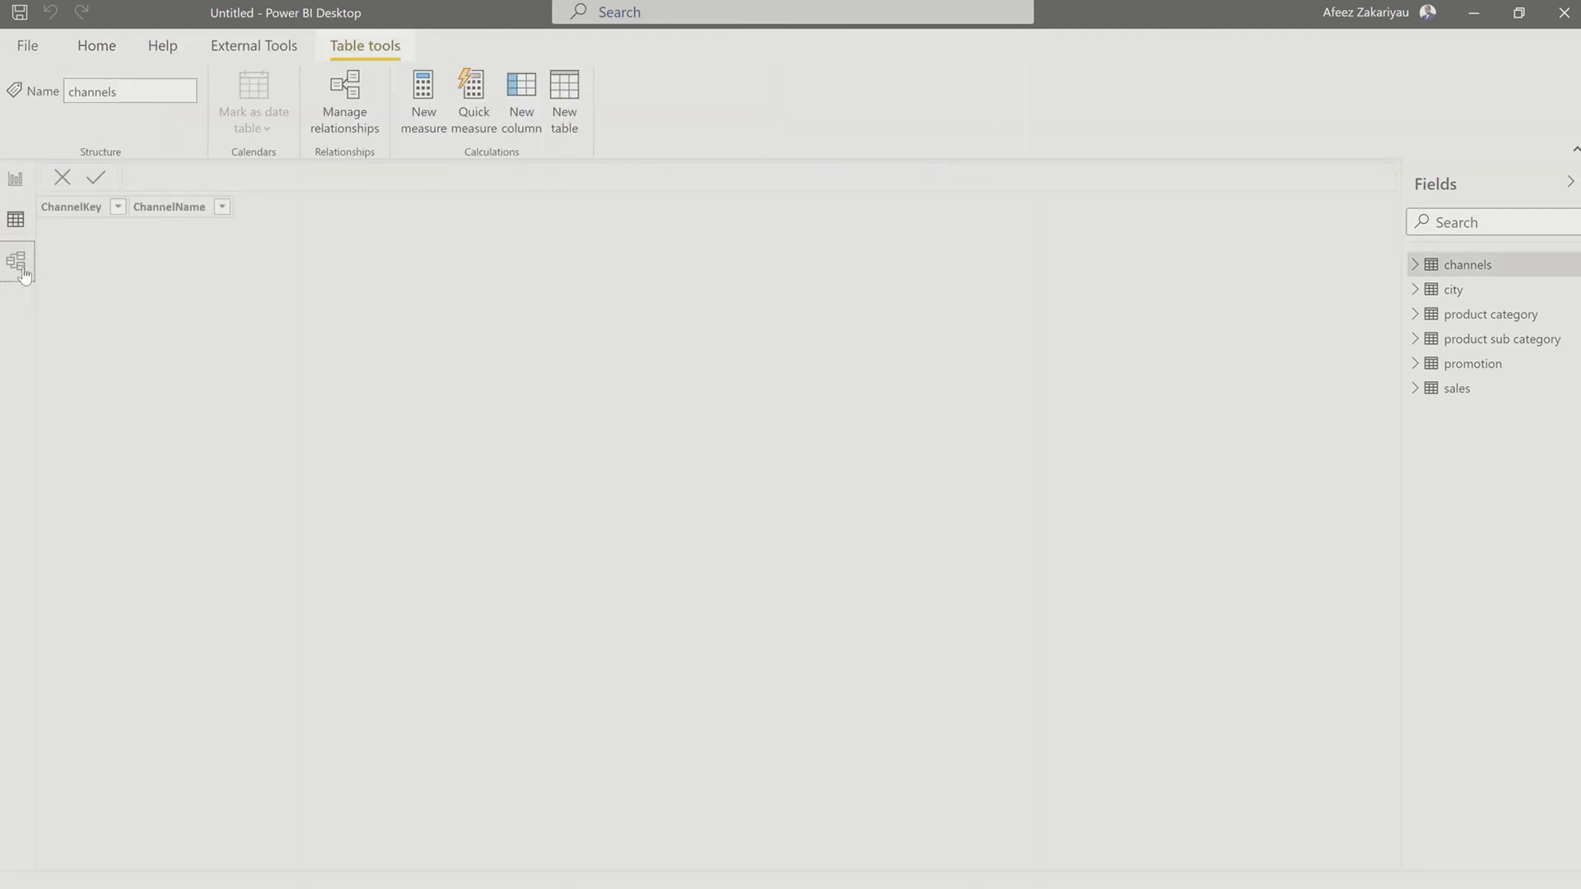
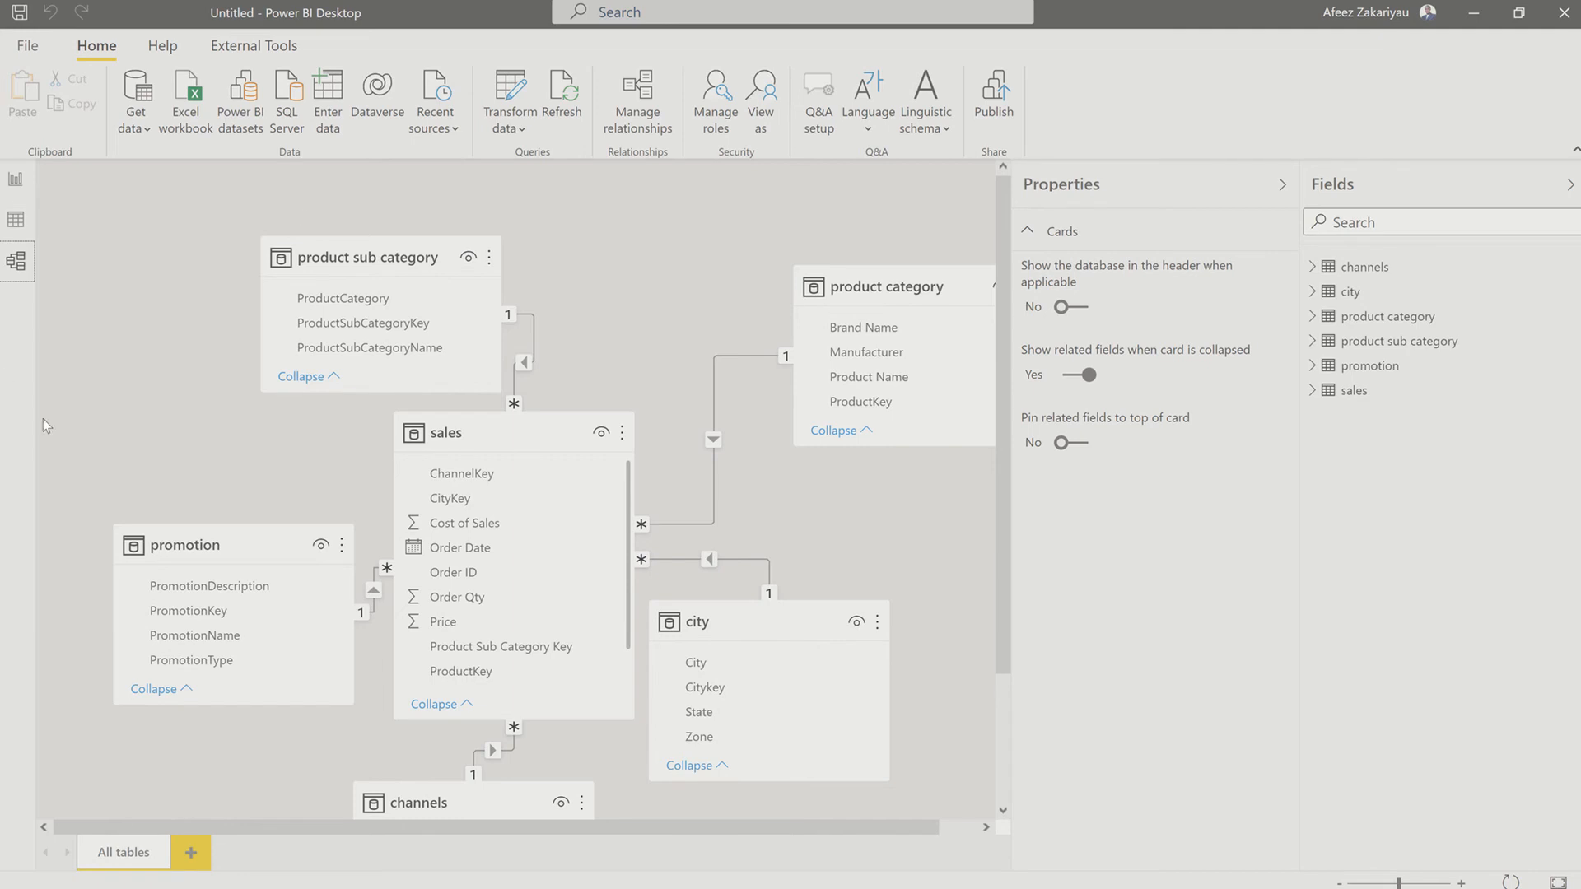
Step: Examine the properties of the relationship between sales and product sub category, checking the linked key columns, and leave them unedited
right_click(531, 332)
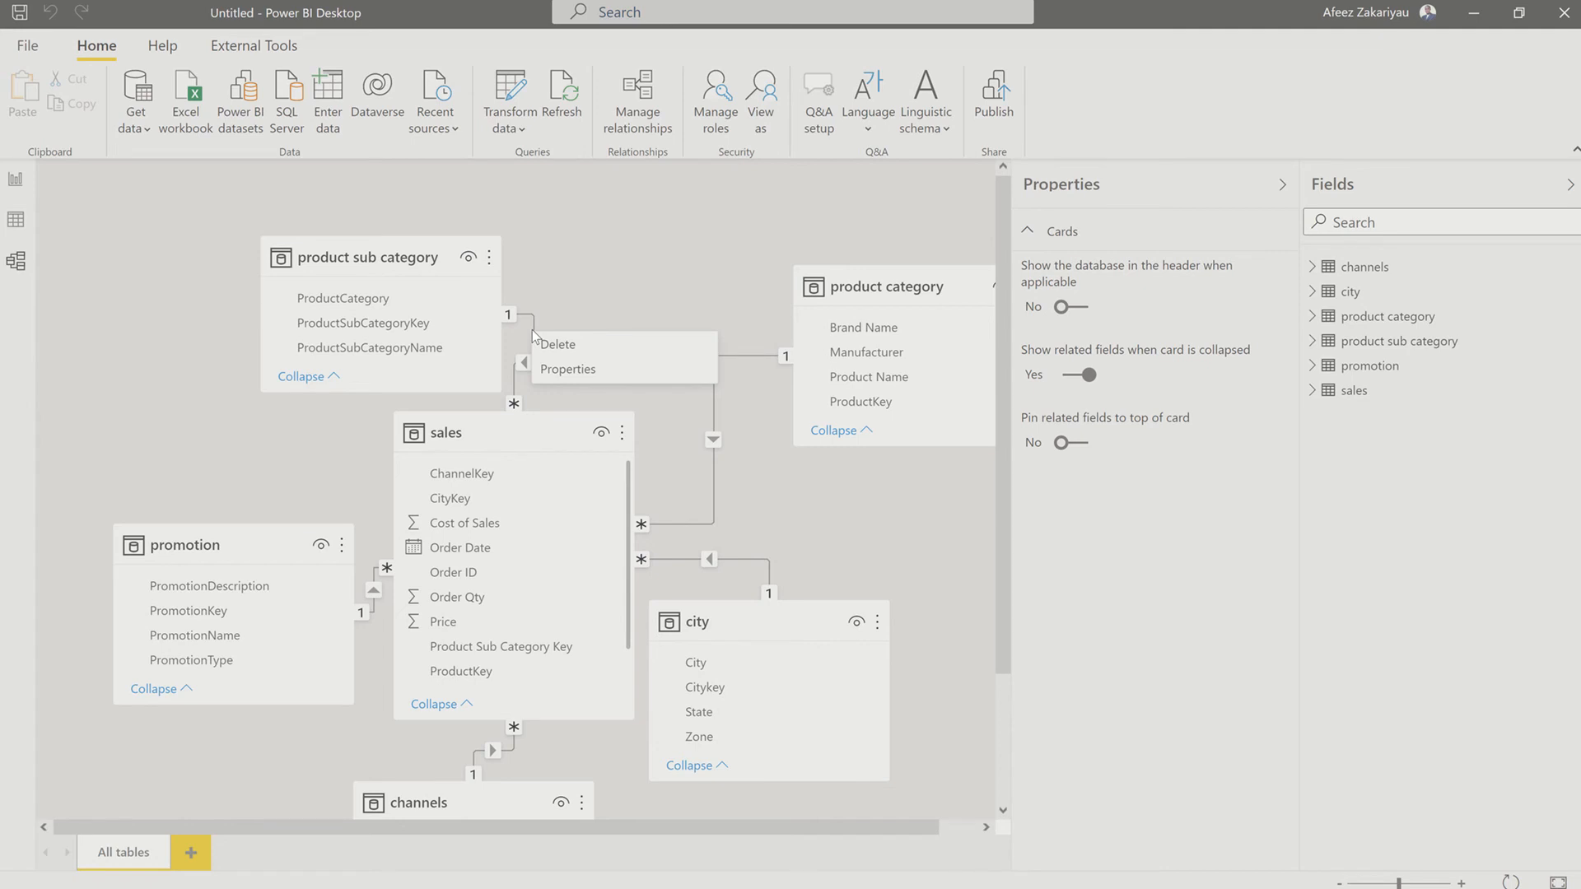
click(574, 365)
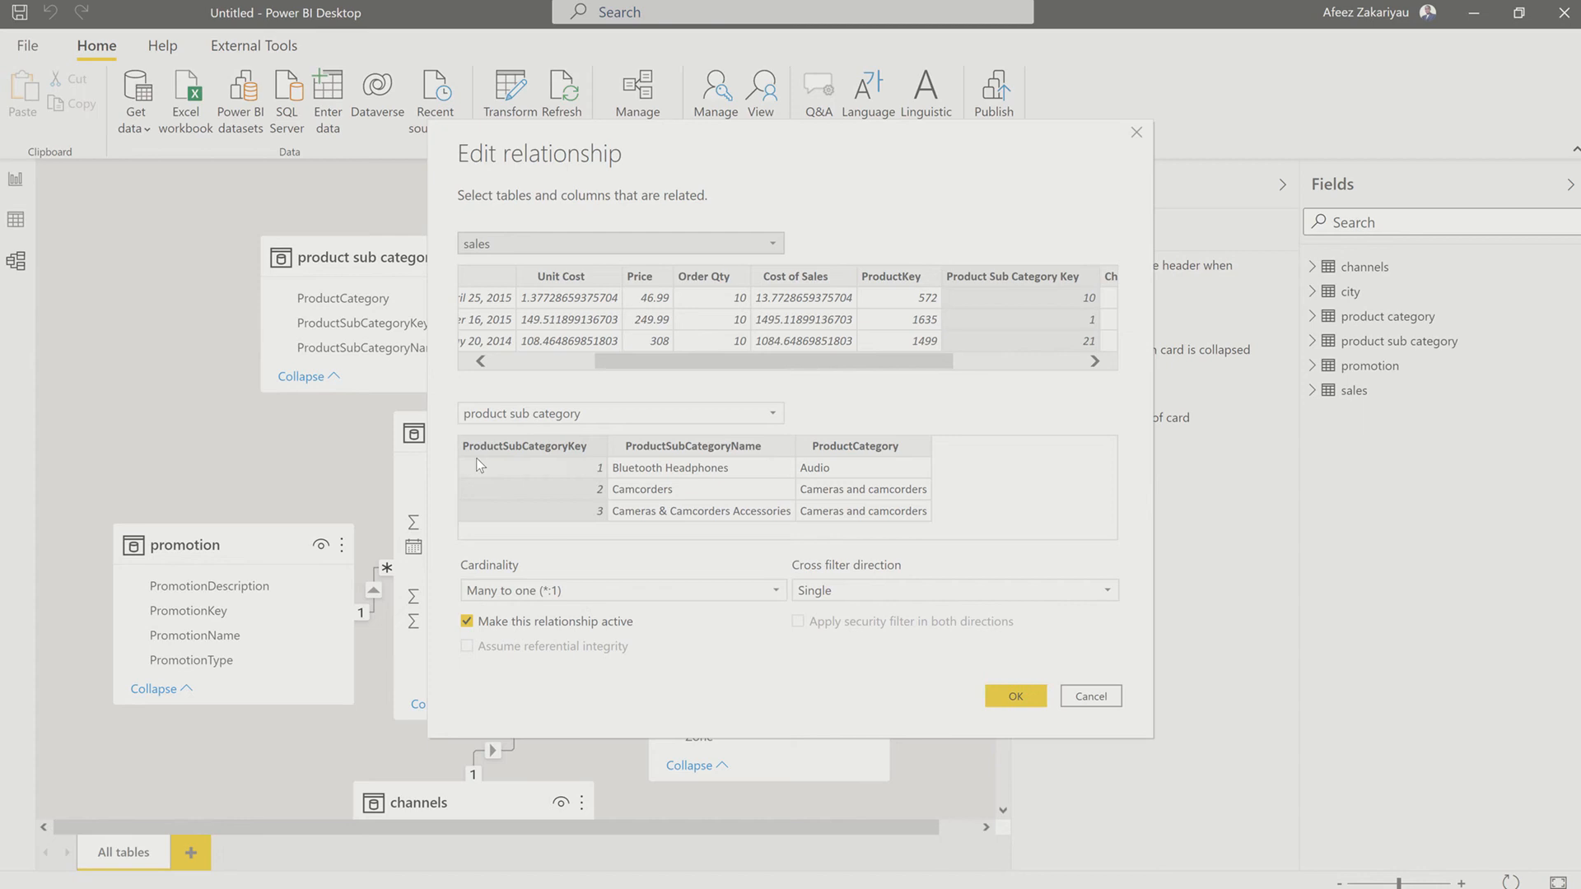
drag(704, 368, 866, 333)
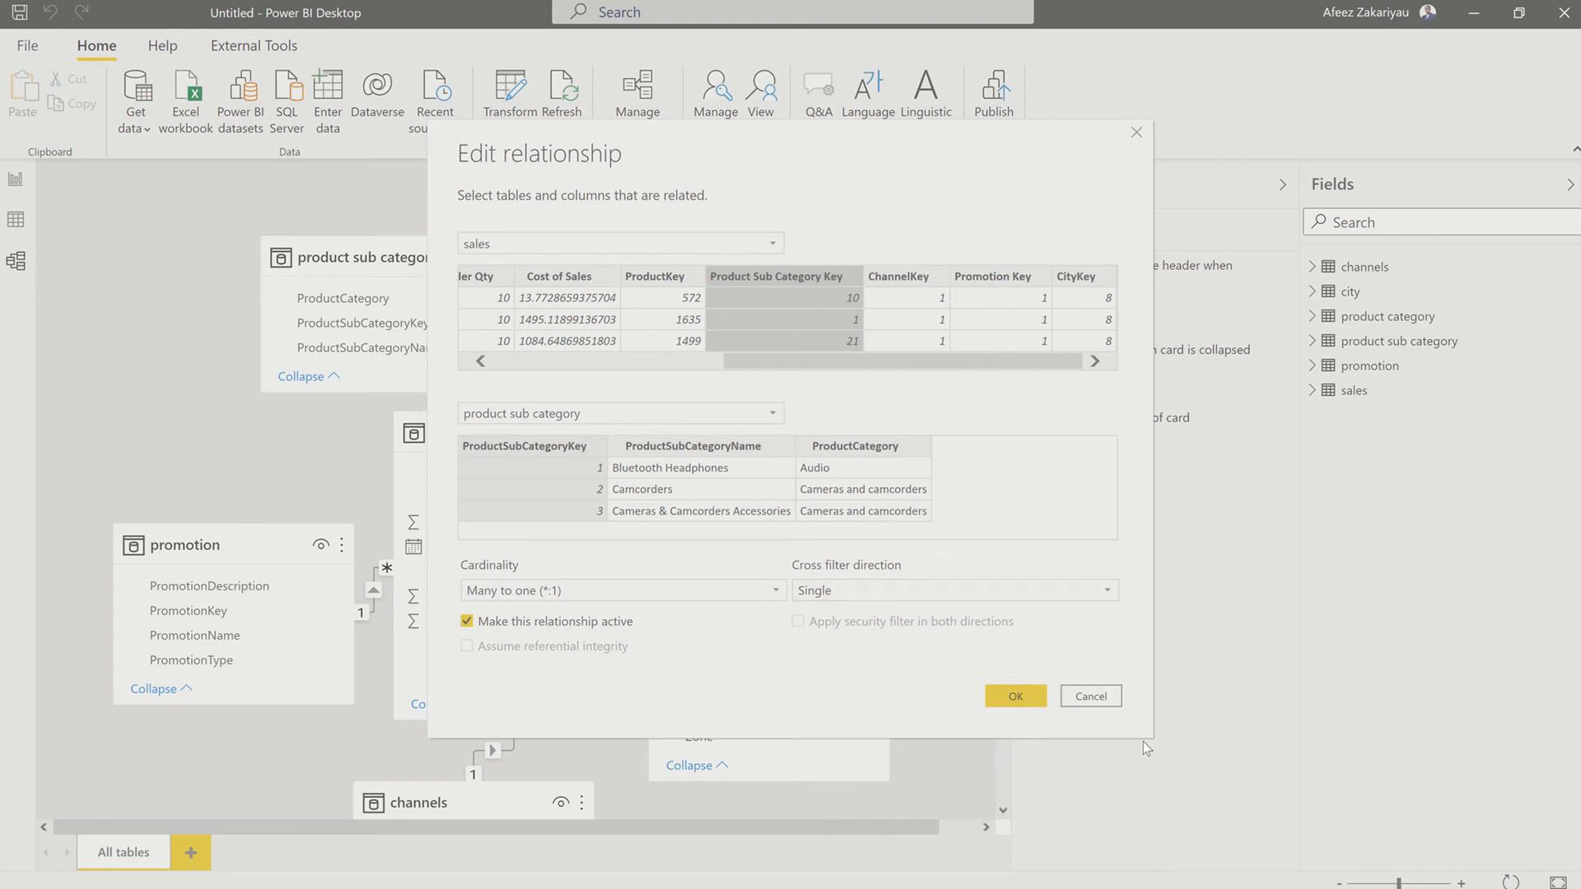
click(1079, 698)
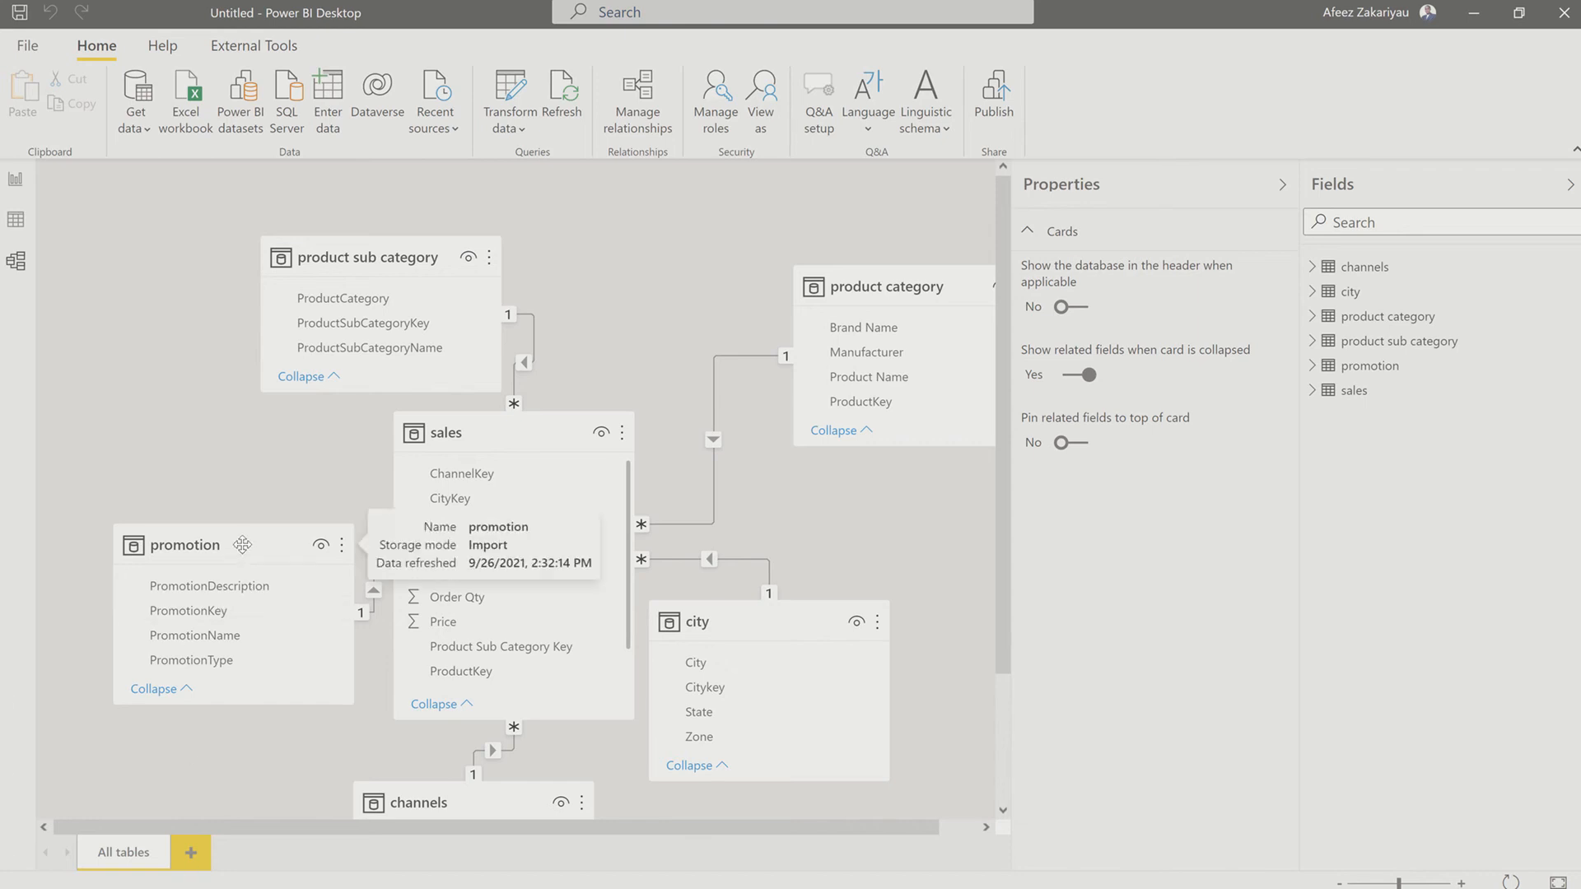
Step: Move the promotion card up and the city card farther from sales, and delete the relationship between product sub category and sales
drag(242, 545, 130, 496)
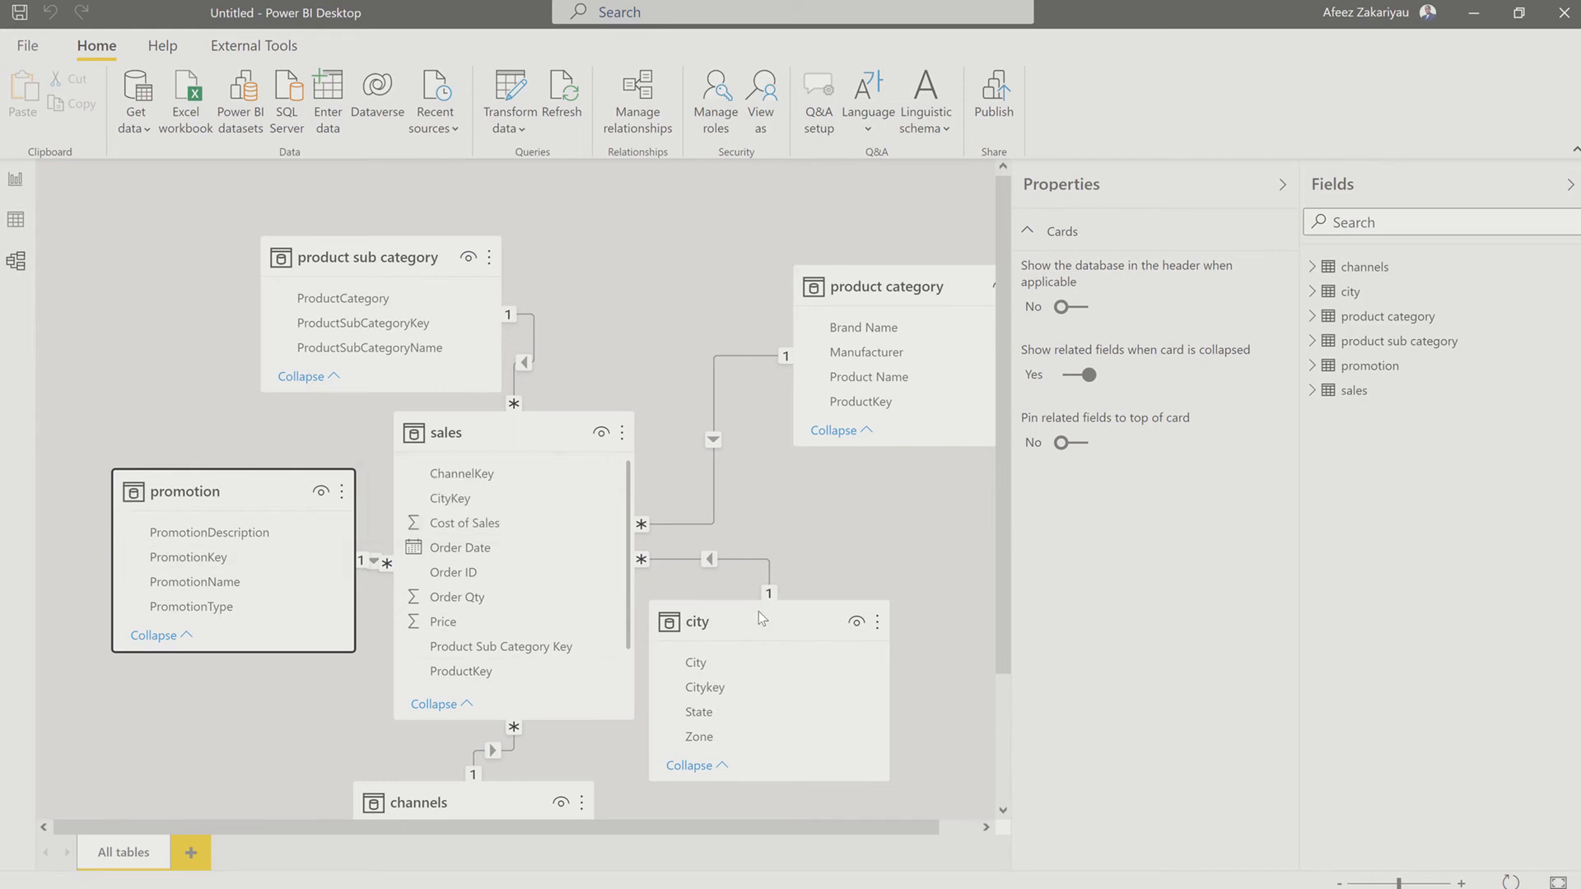
drag(758, 611, 887, 588)
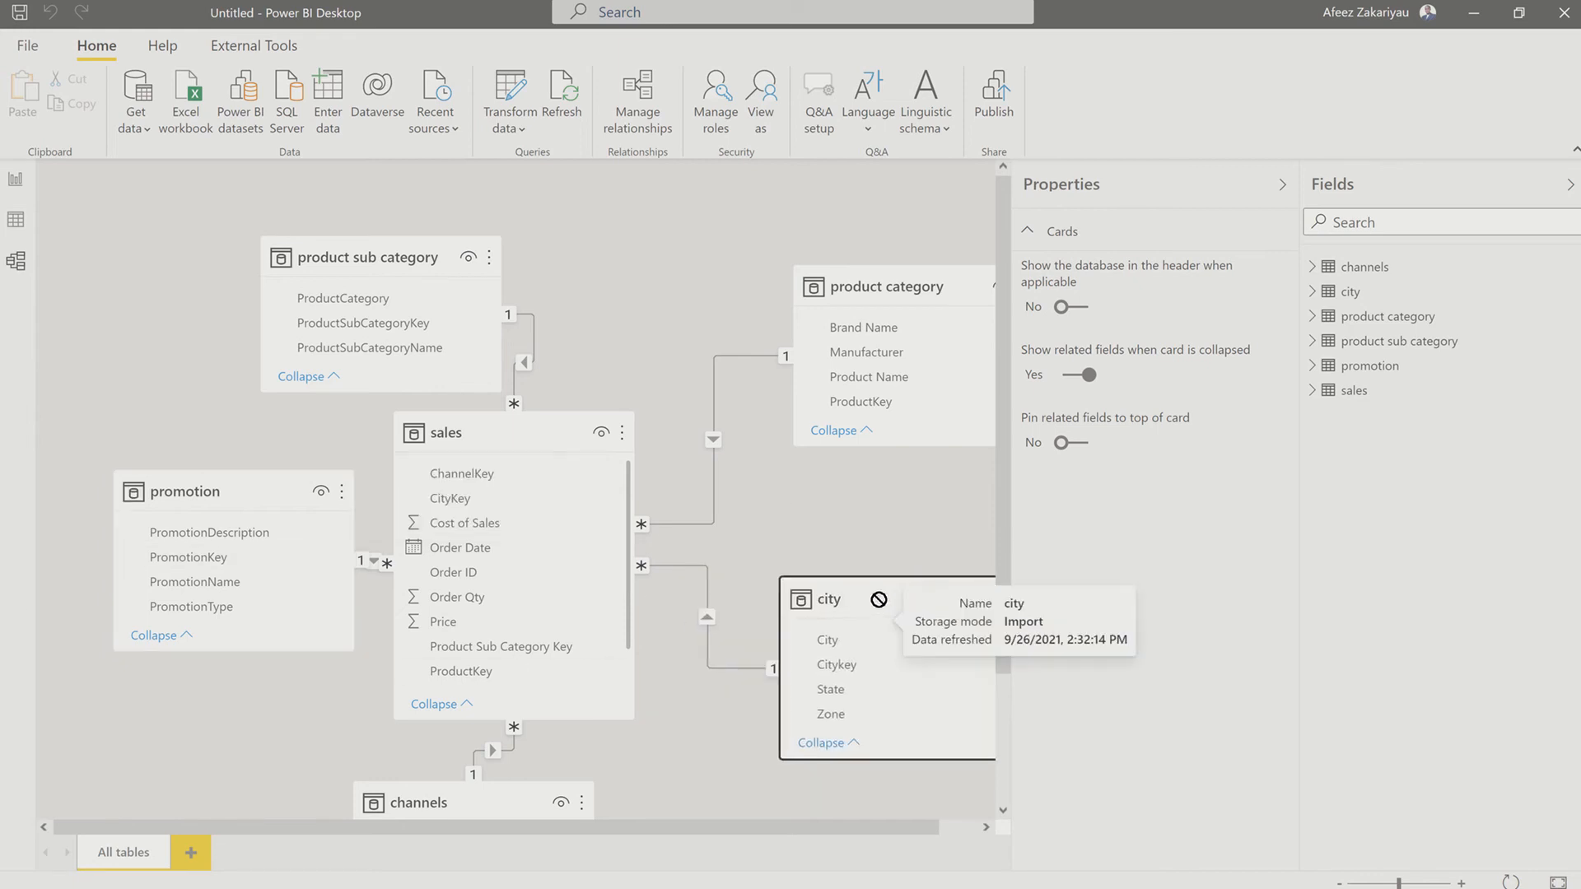
right_click(530, 321)
click(567, 335)
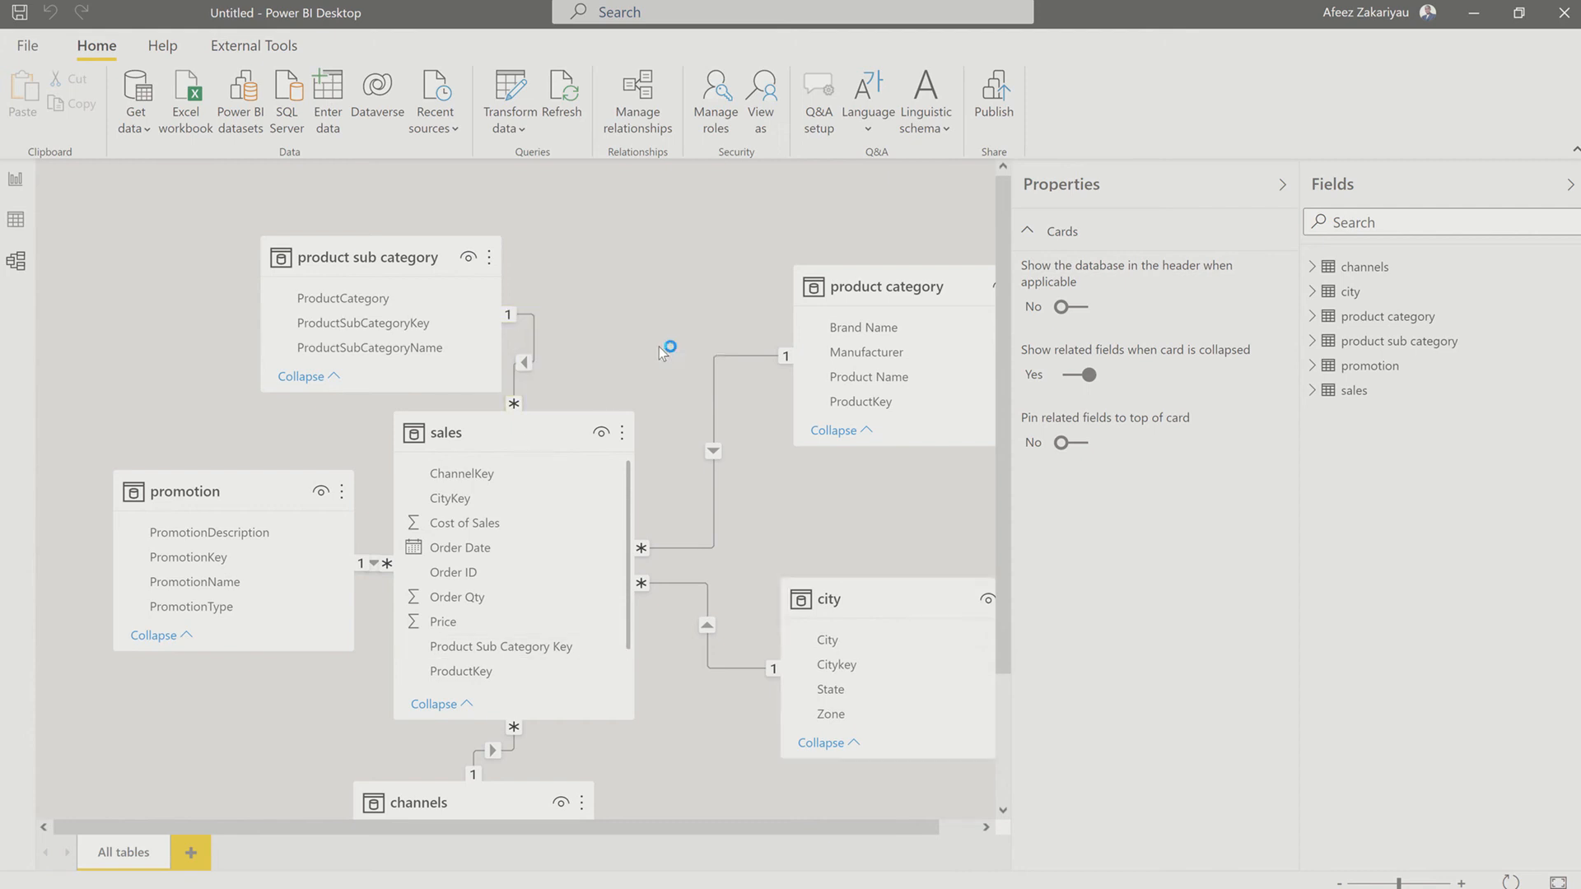
click(901, 471)
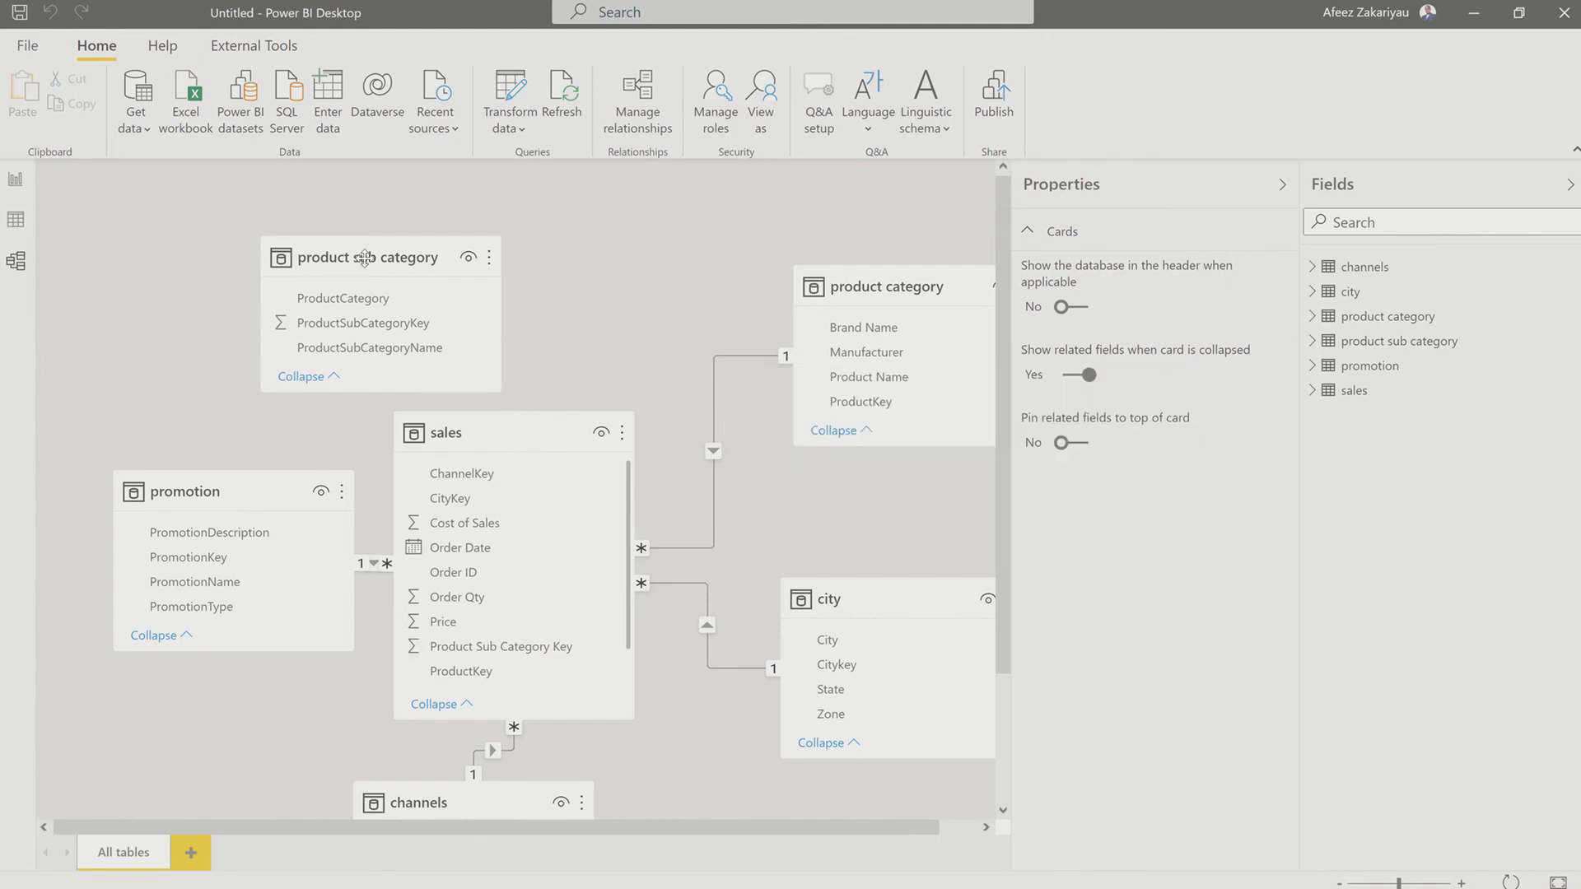
Step: Move the product sub category card closer to product category and delete the relationship between product category and sales
drag(368, 260, 469, 201)
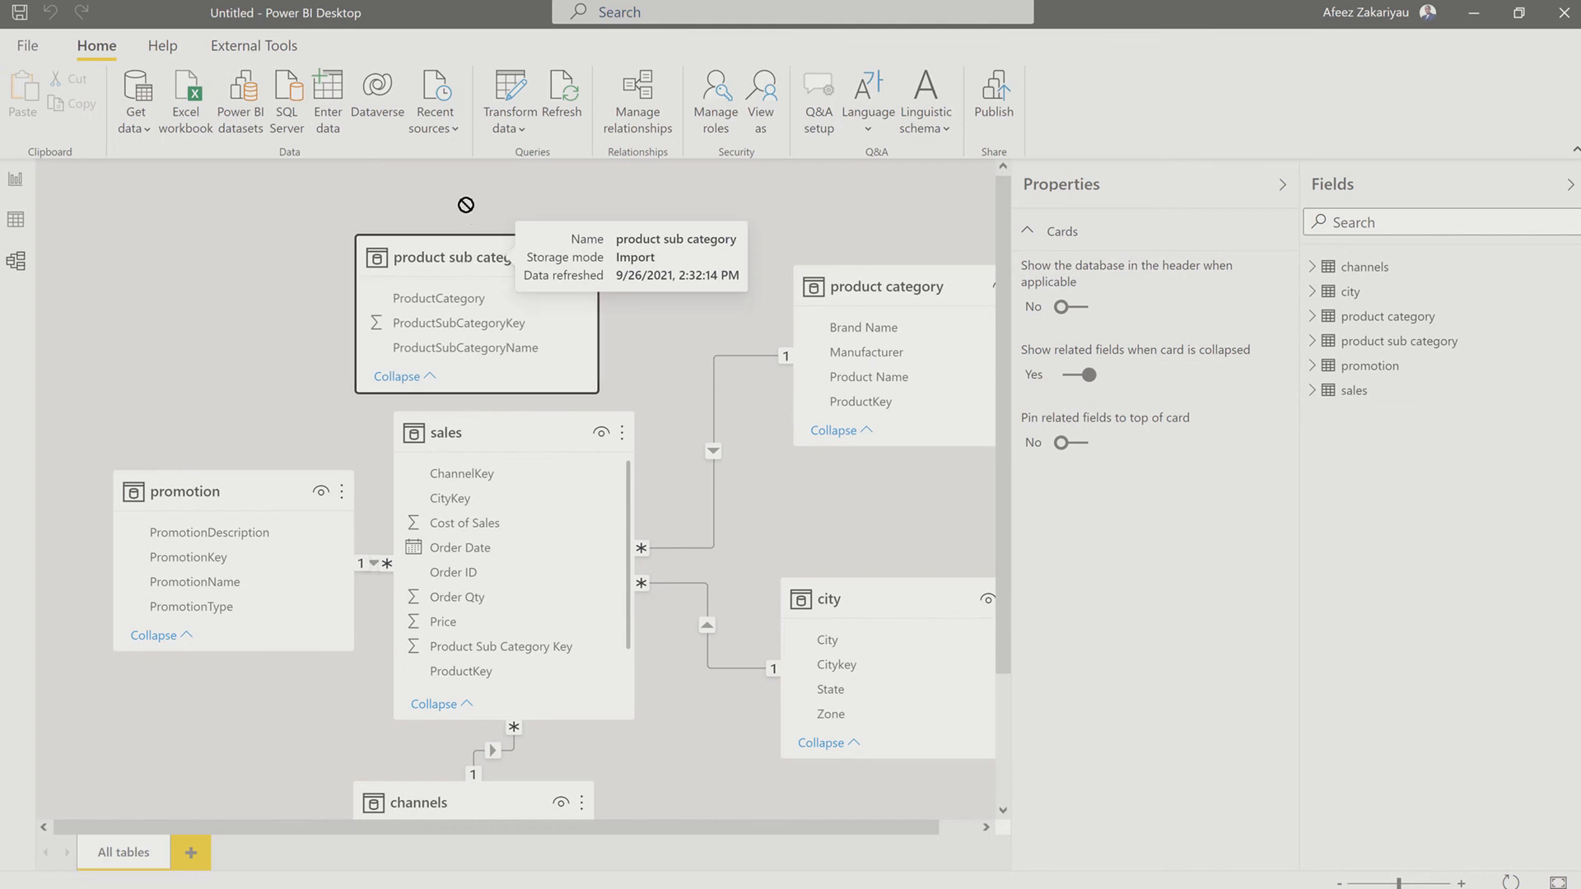
right_click(759, 356)
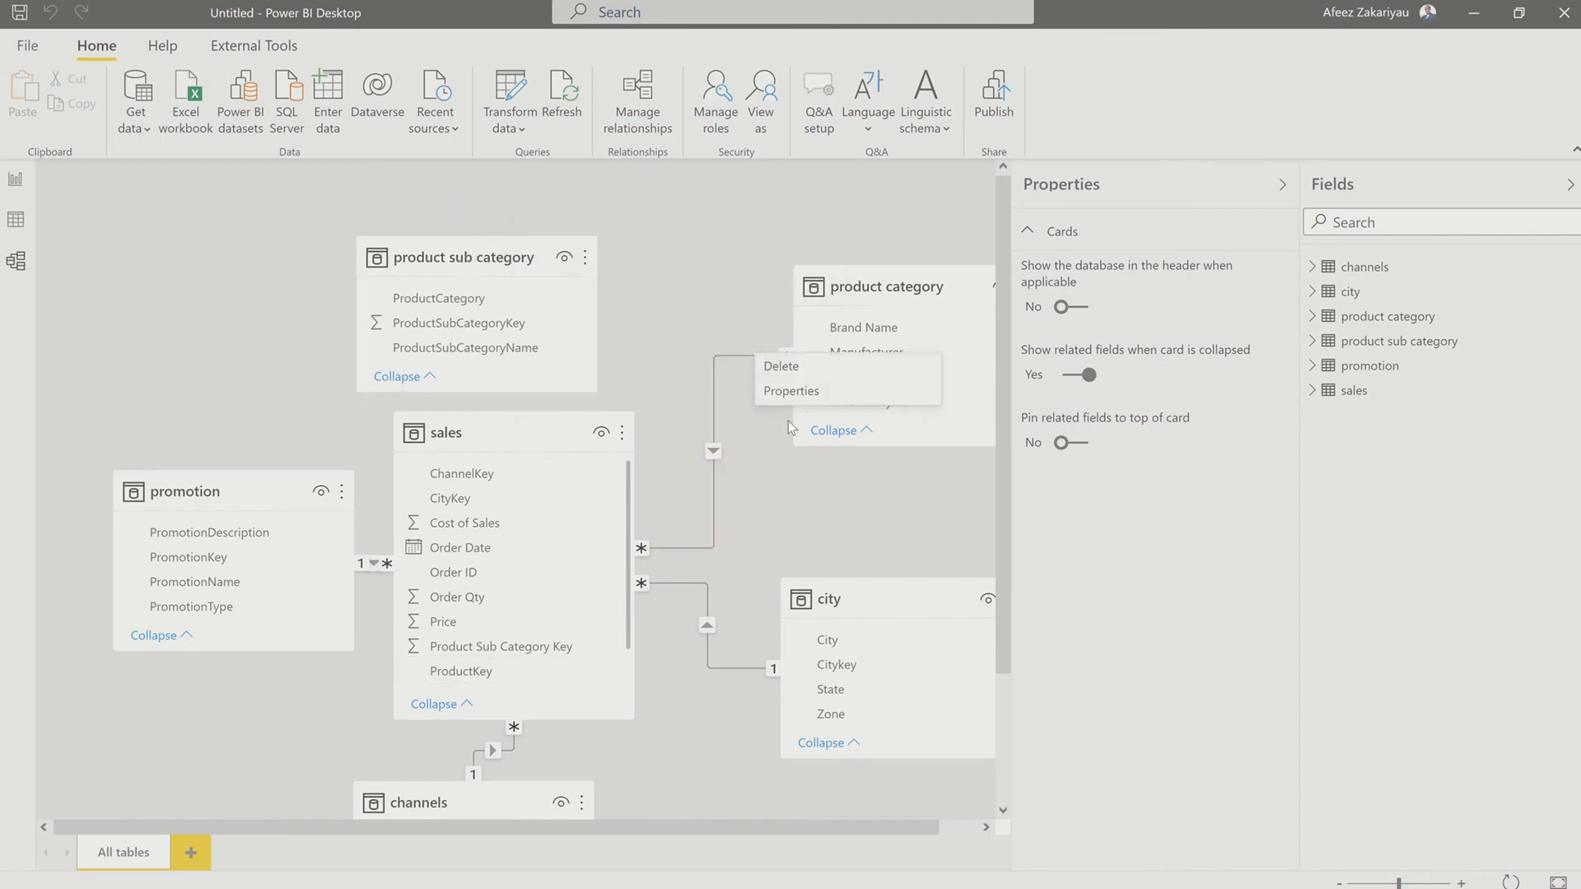
click(782, 367)
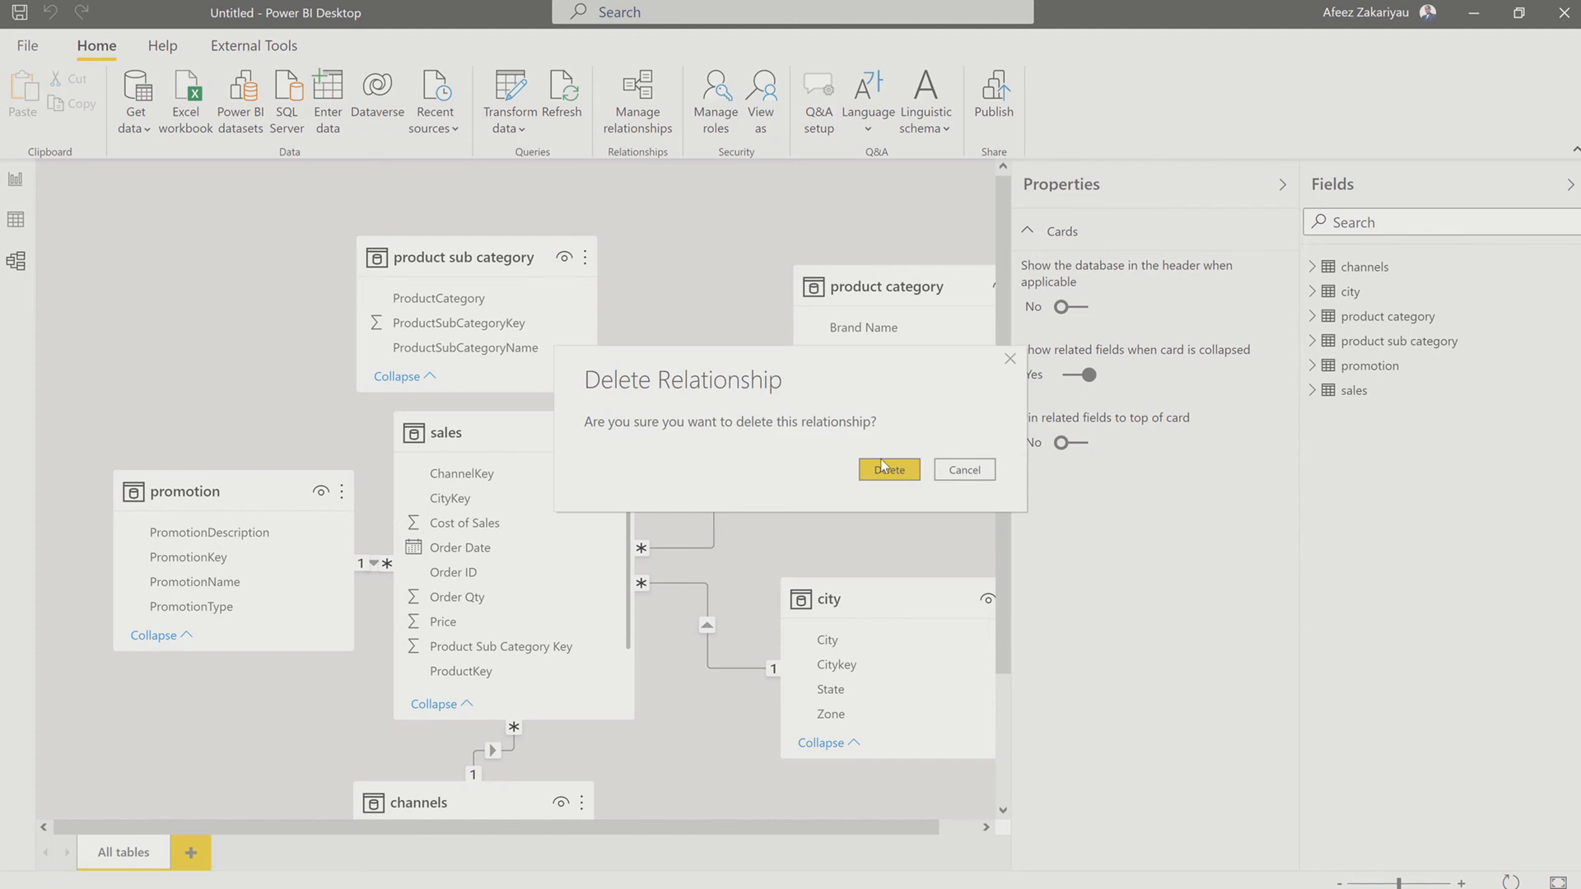
click(880, 471)
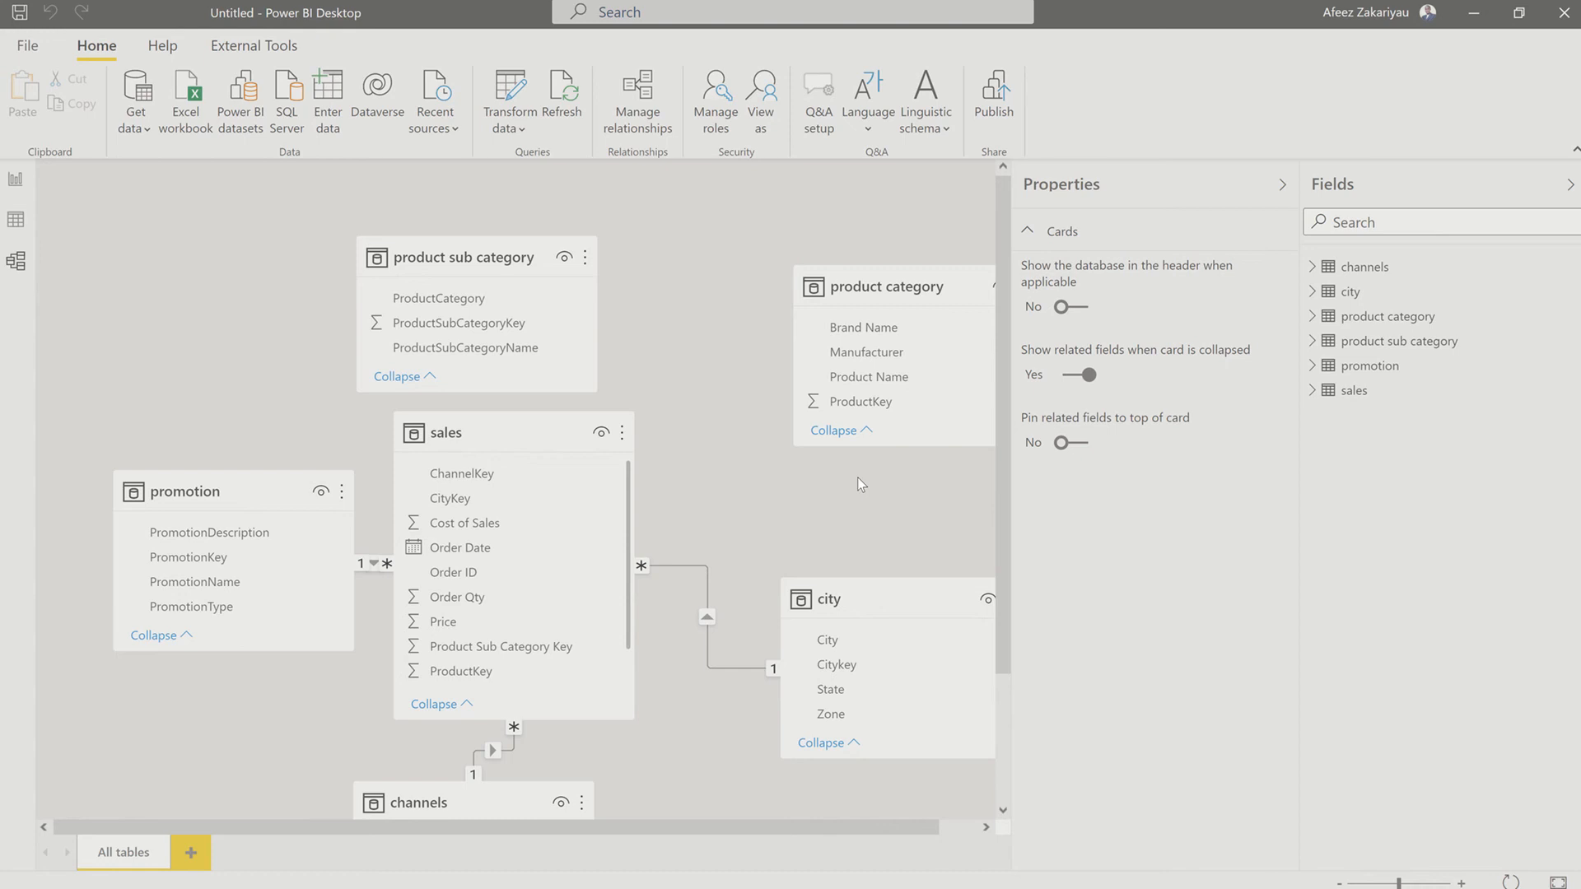
Step: Delete the relationships that link the sales table to the city and channels tables
right_click(682, 566)
click(716, 579)
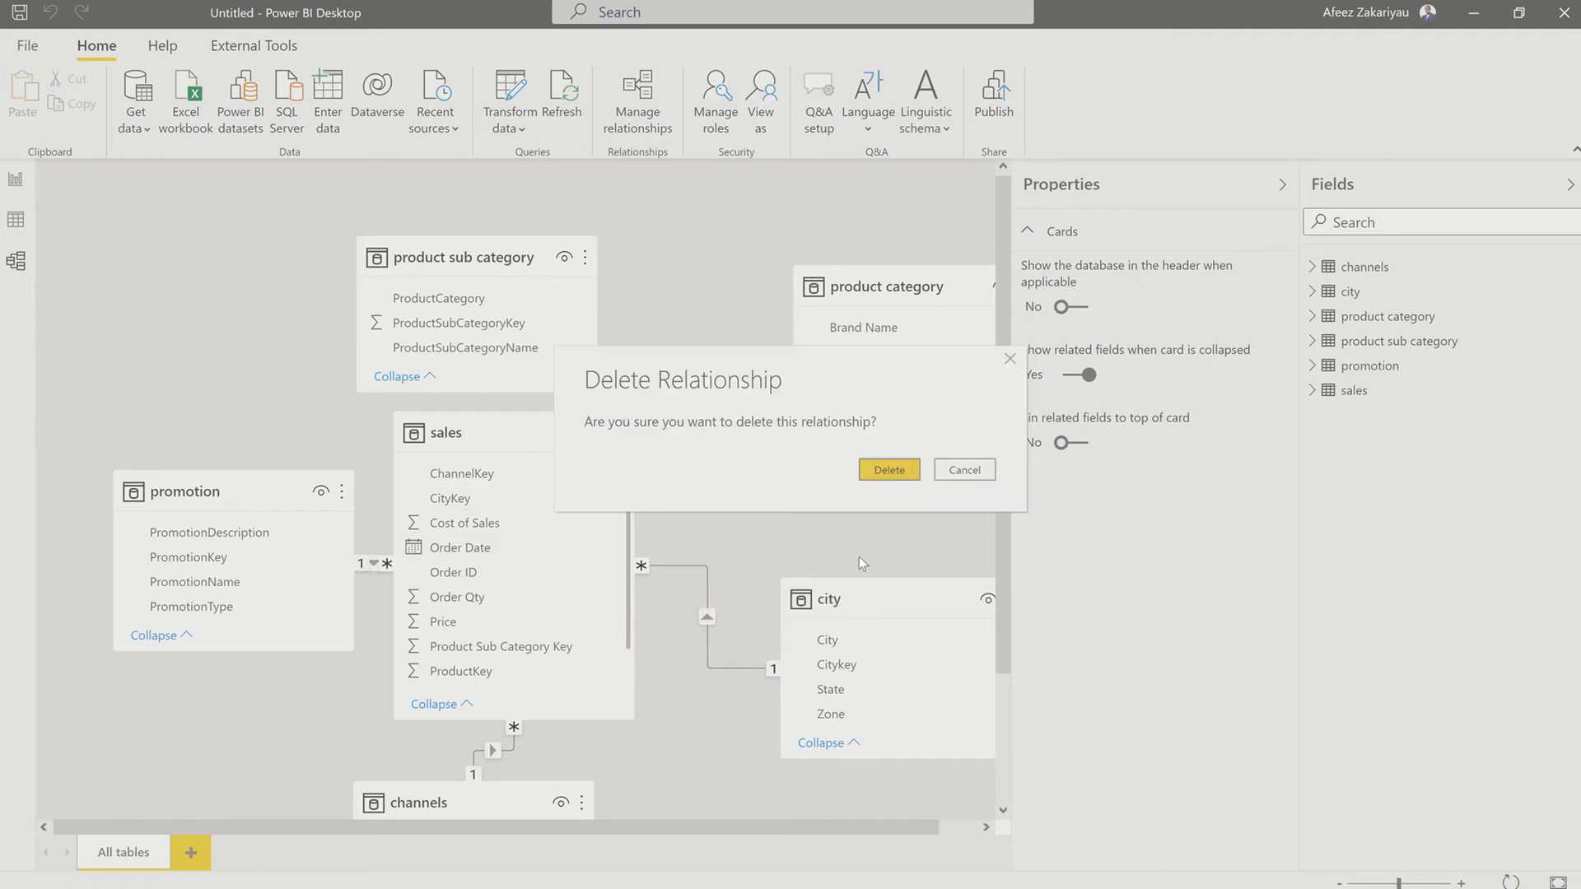
click(887, 466)
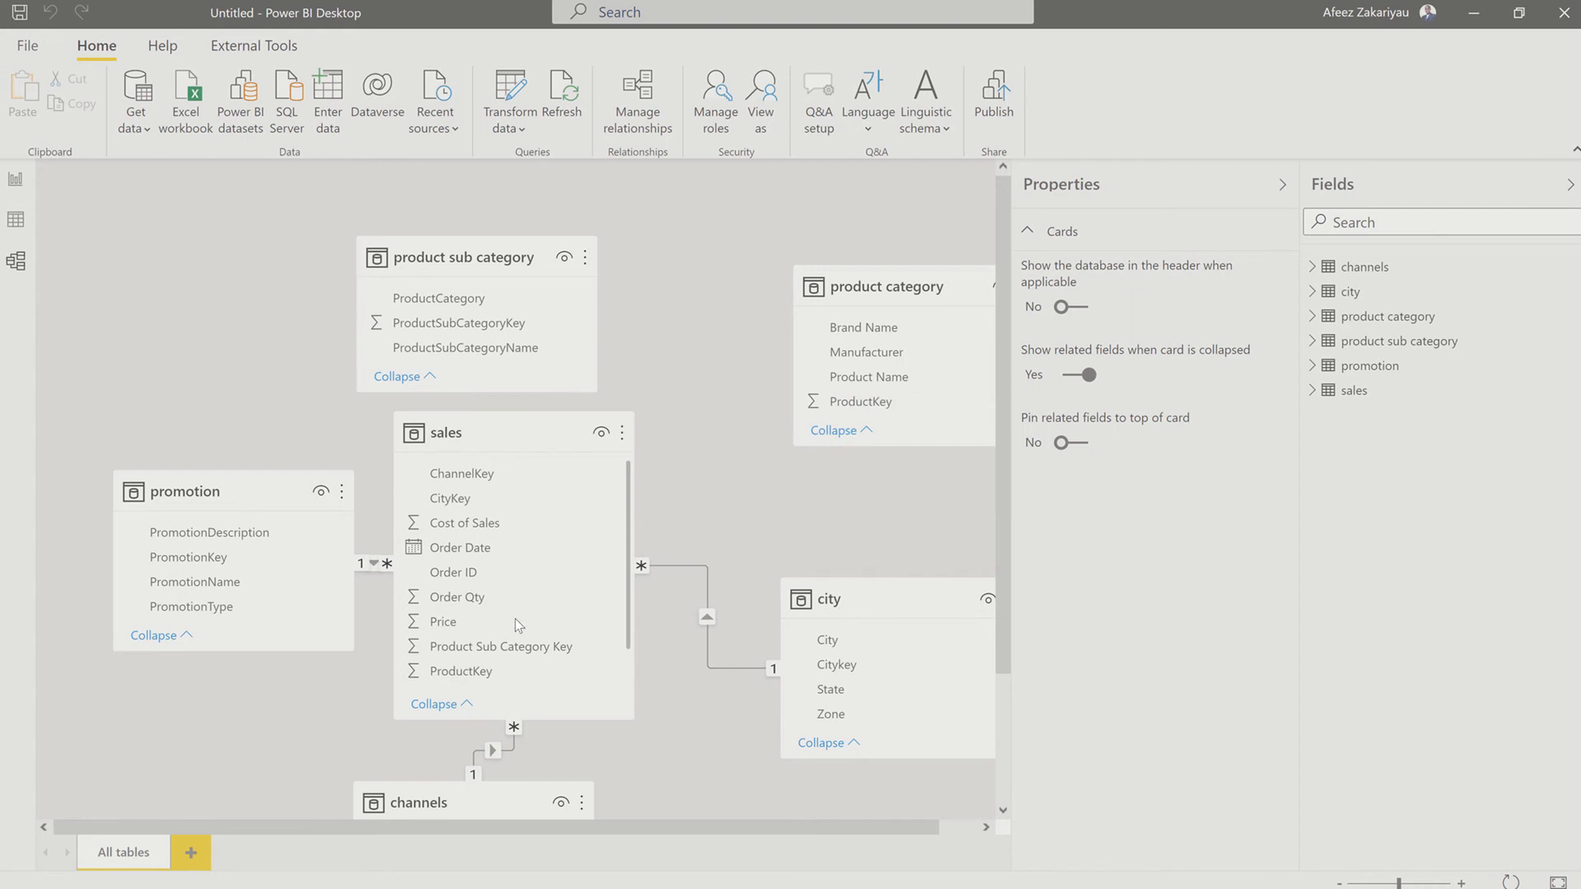
right_click(510, 755)
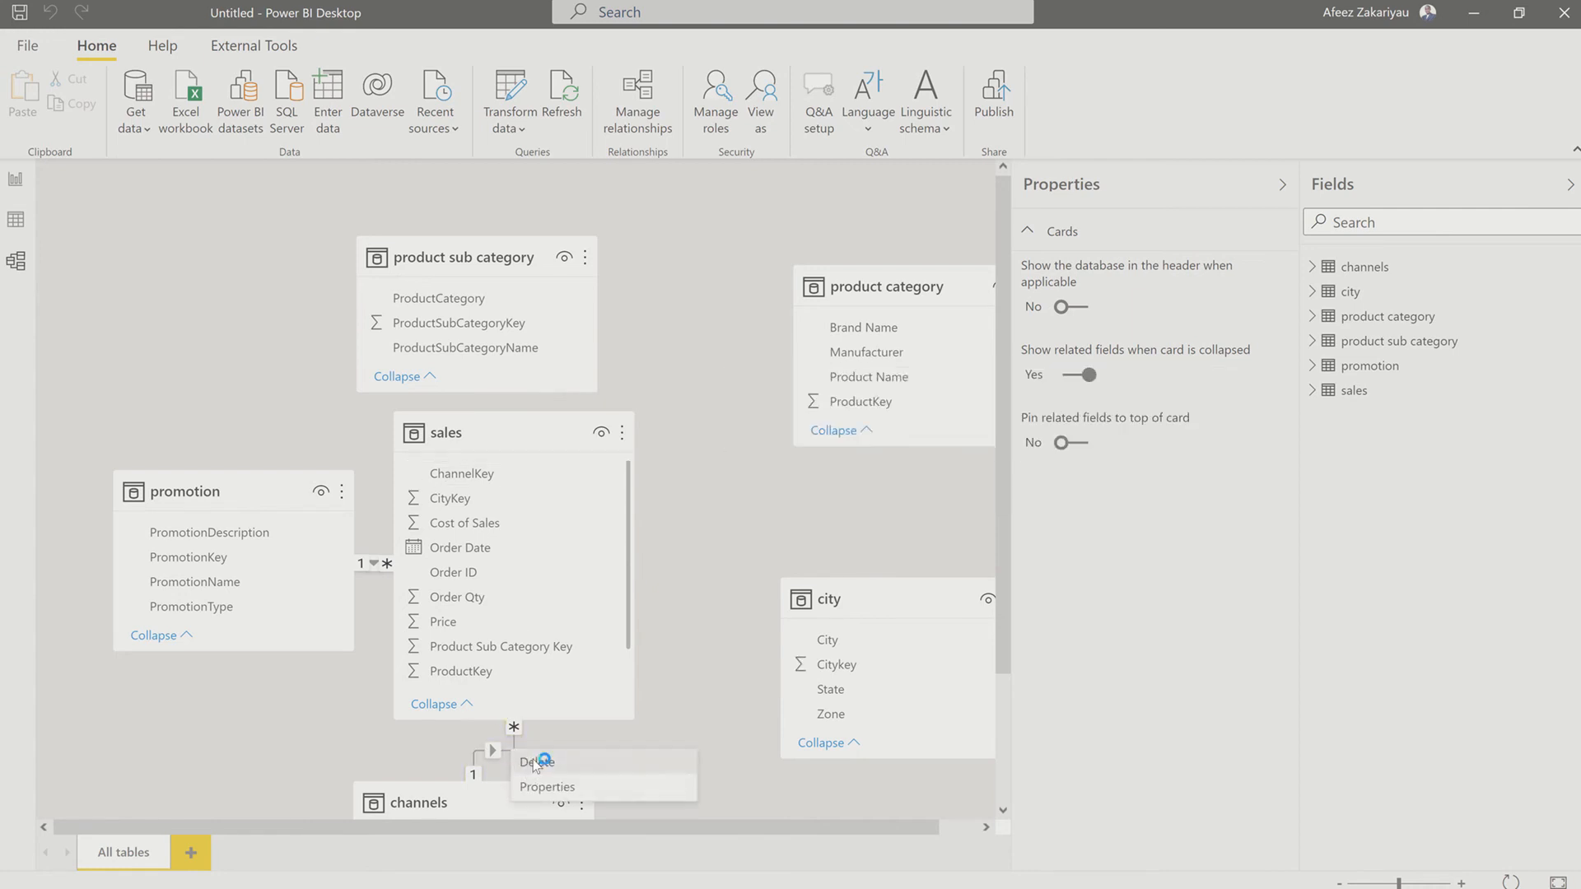
key(Escape)
key(Delete)
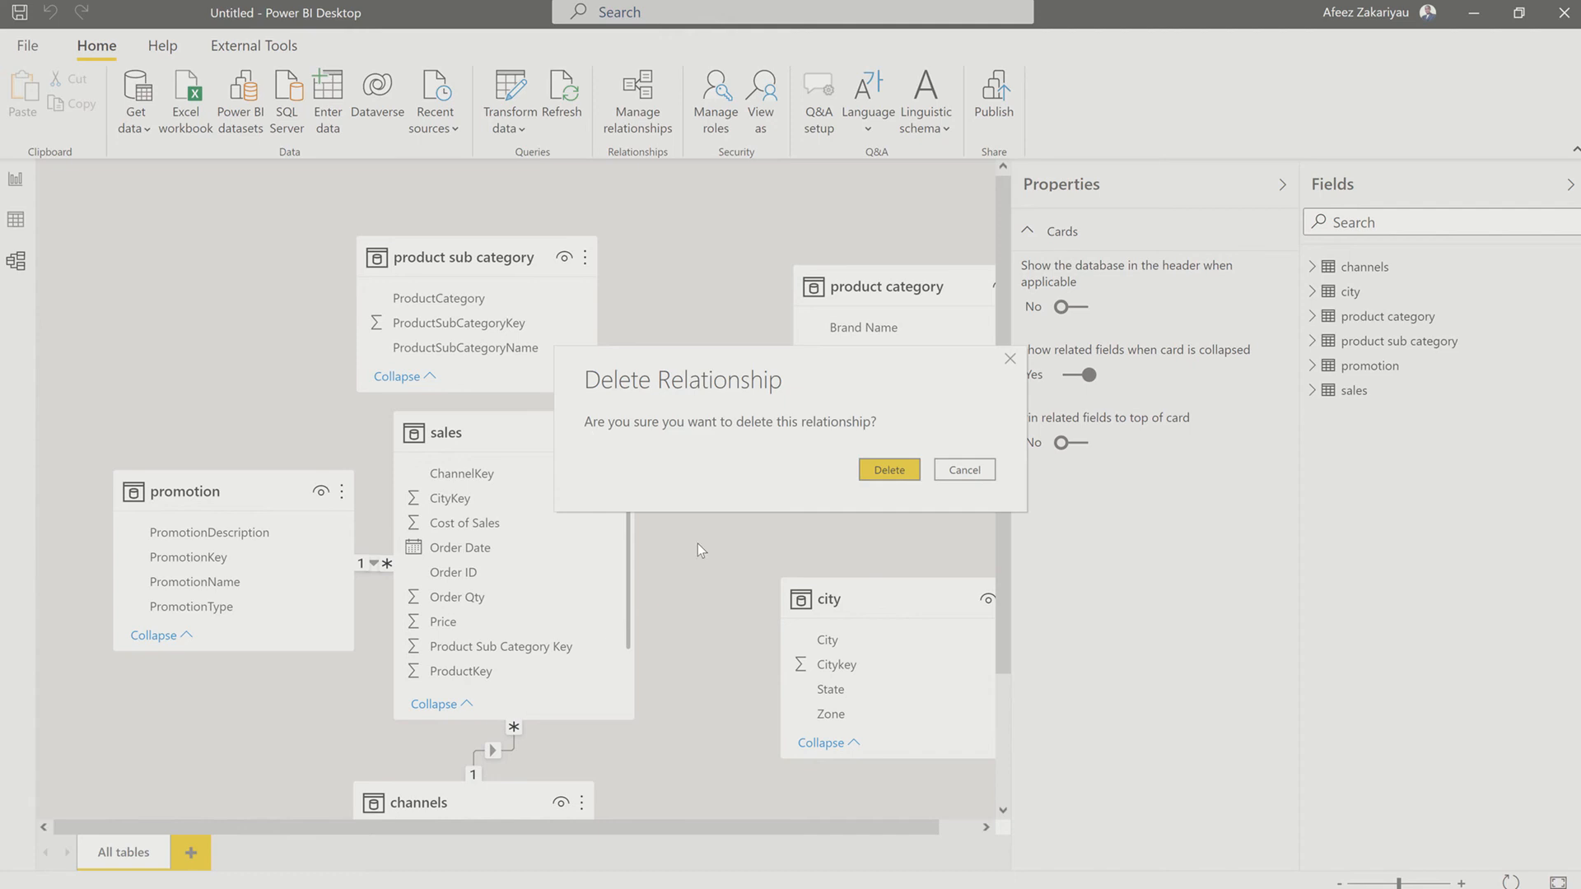
click(901, 473)
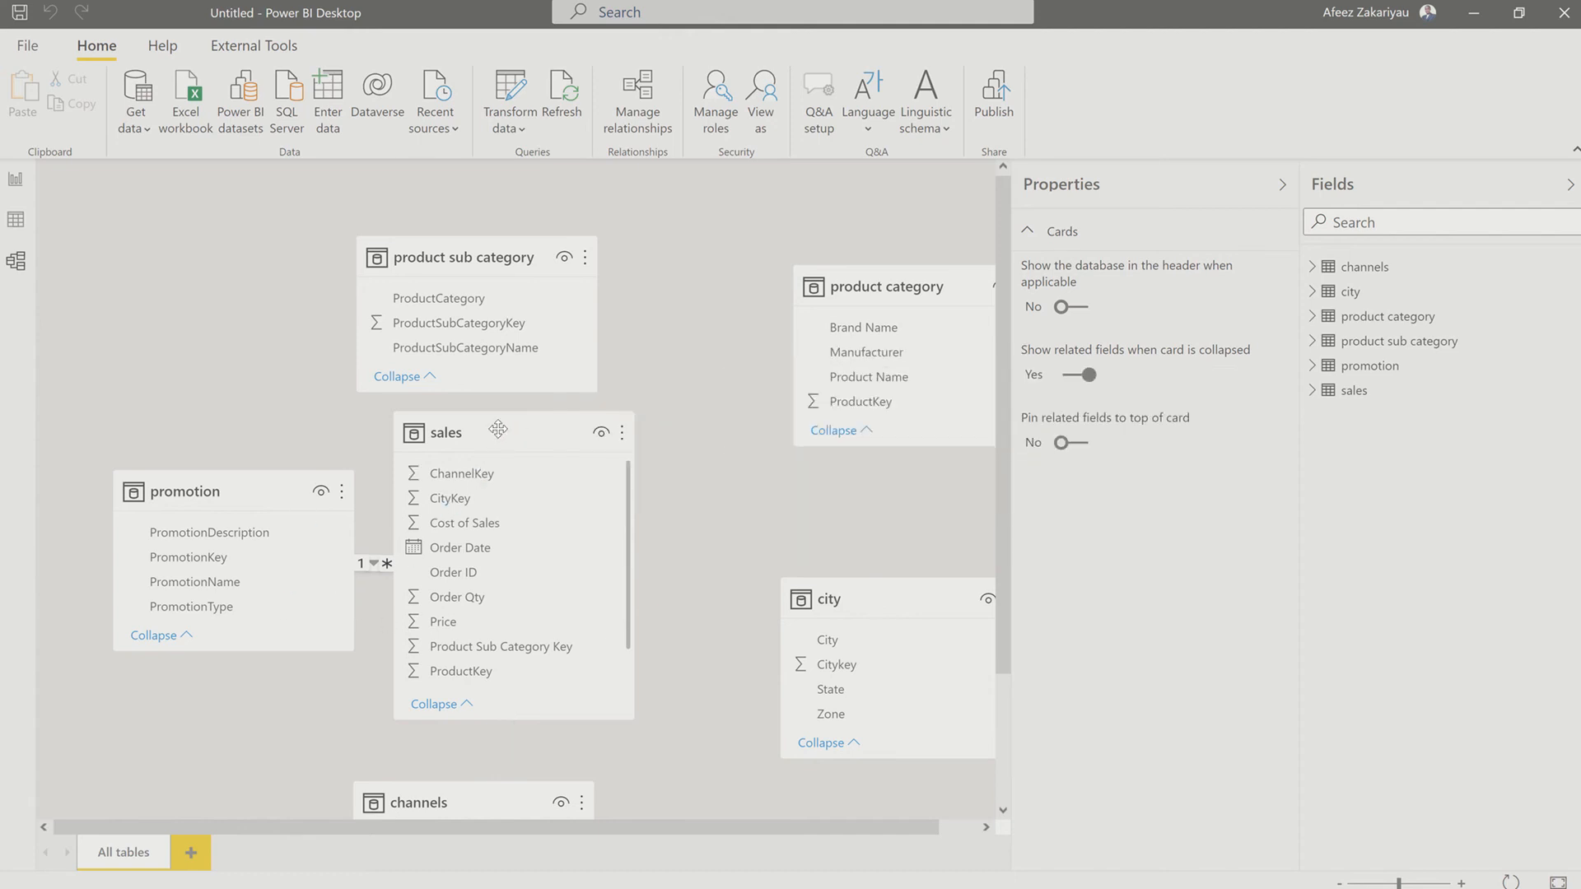
Step: Delete the relationship between promotion and sales, and reposition the sales card midway between the promotion and city cards
drag(500, 434, 631, 430)
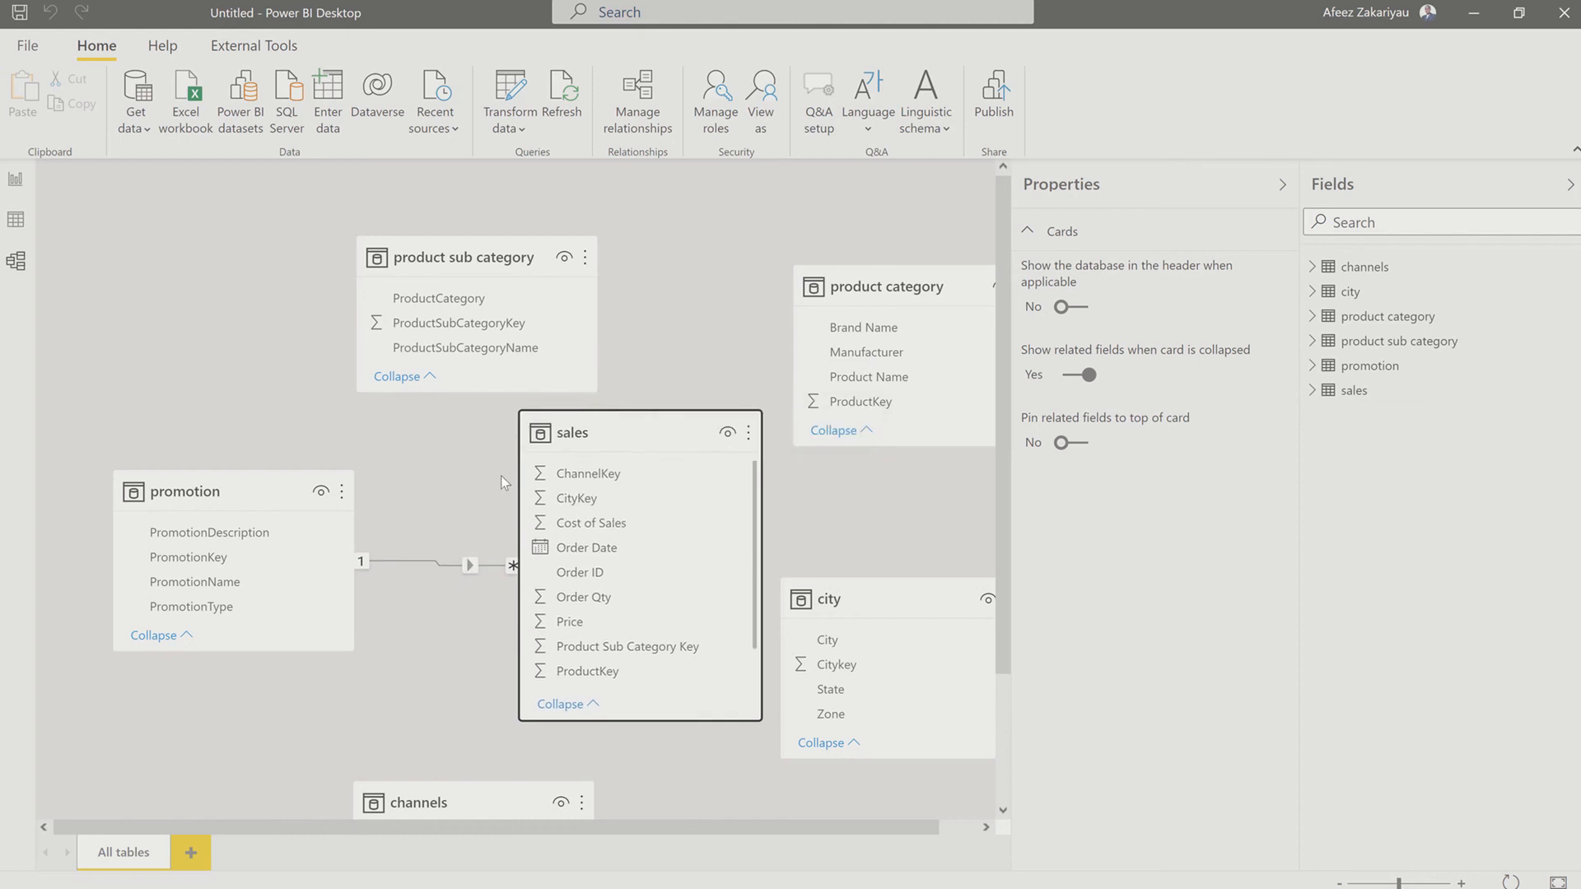
right_click(405, 557)
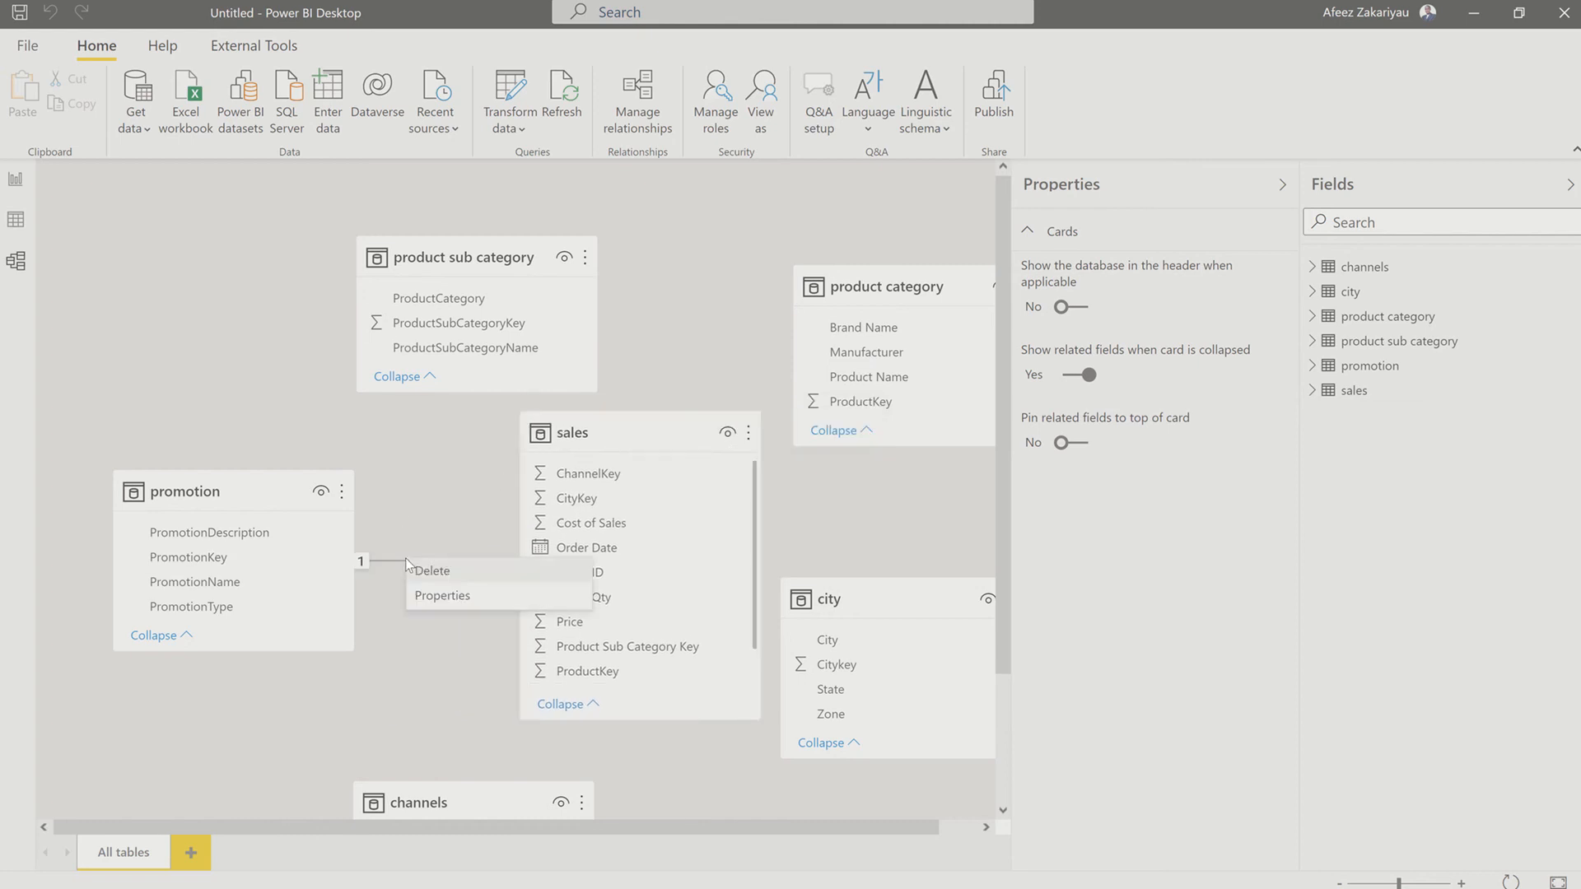
click(448, 570)
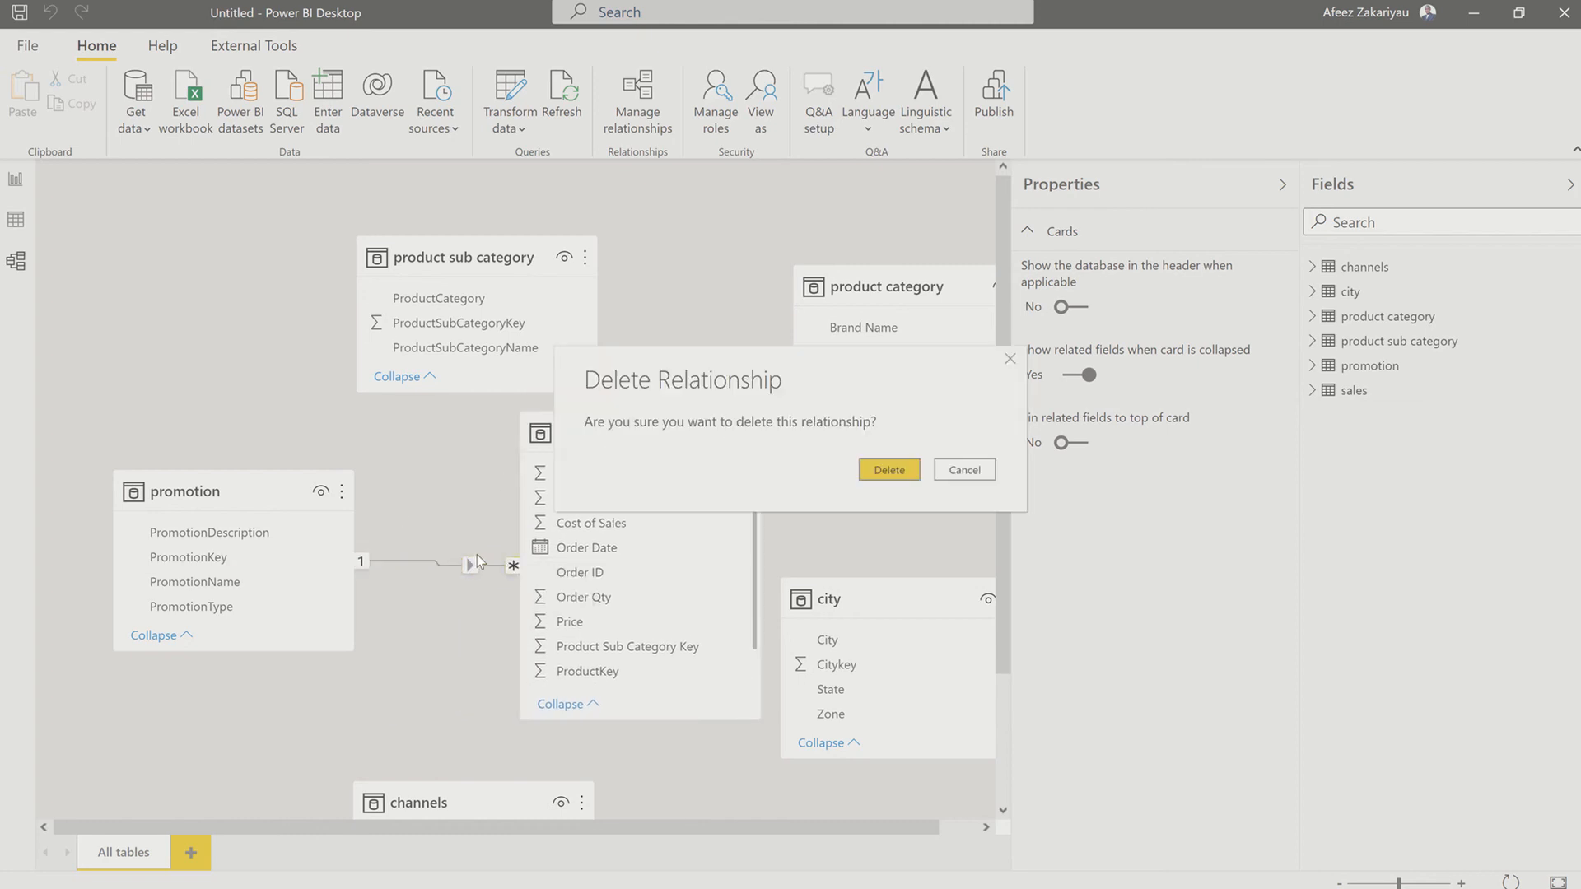
click(900, 468)
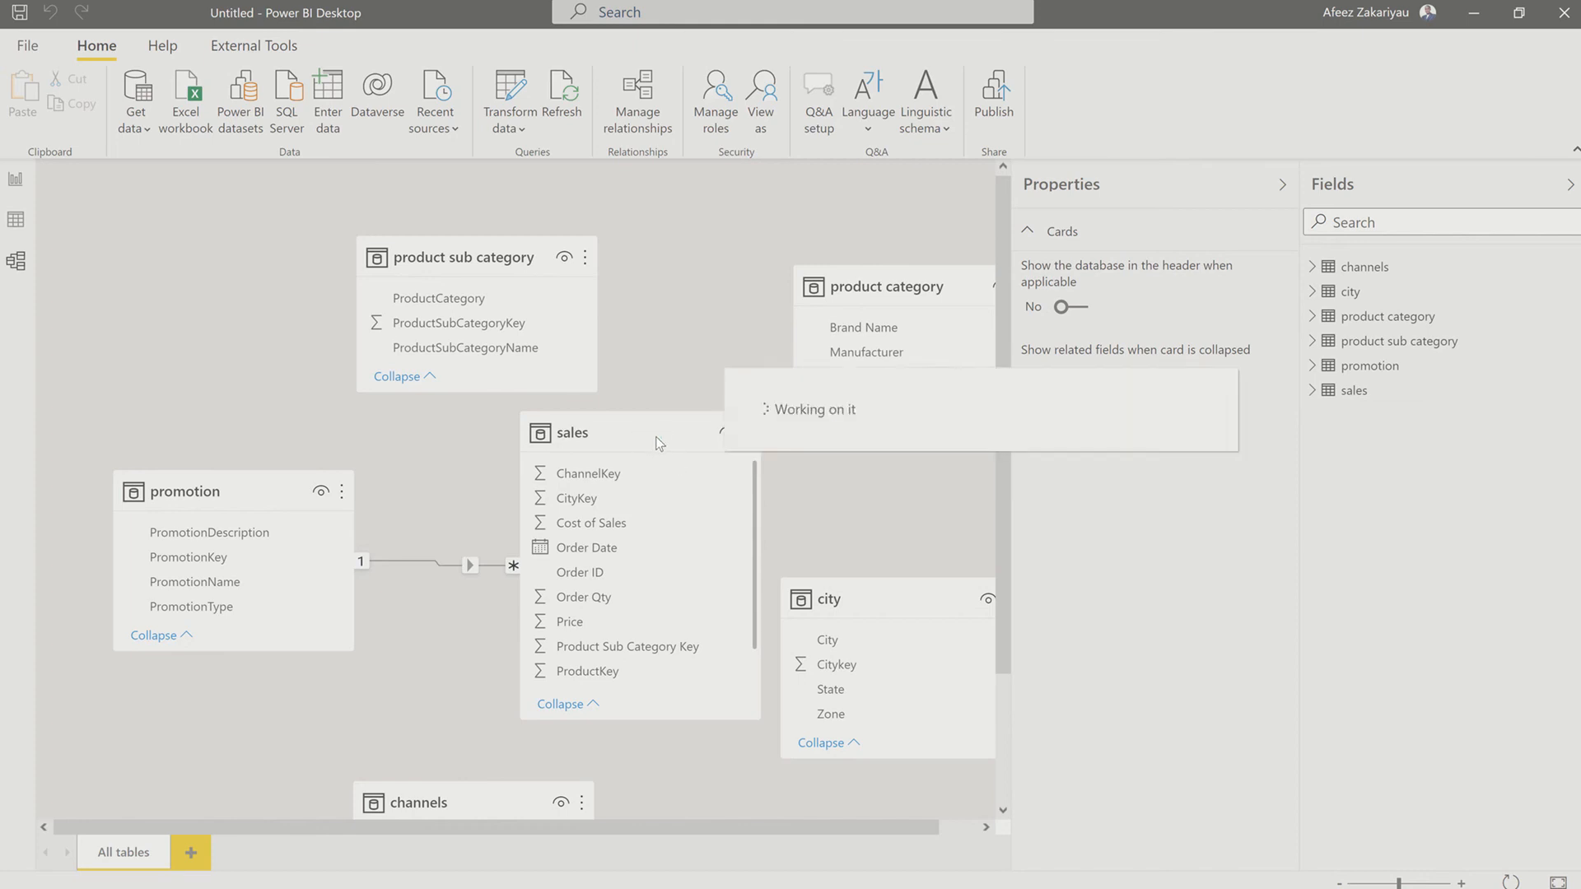
drag(660, 441, 606, 448)
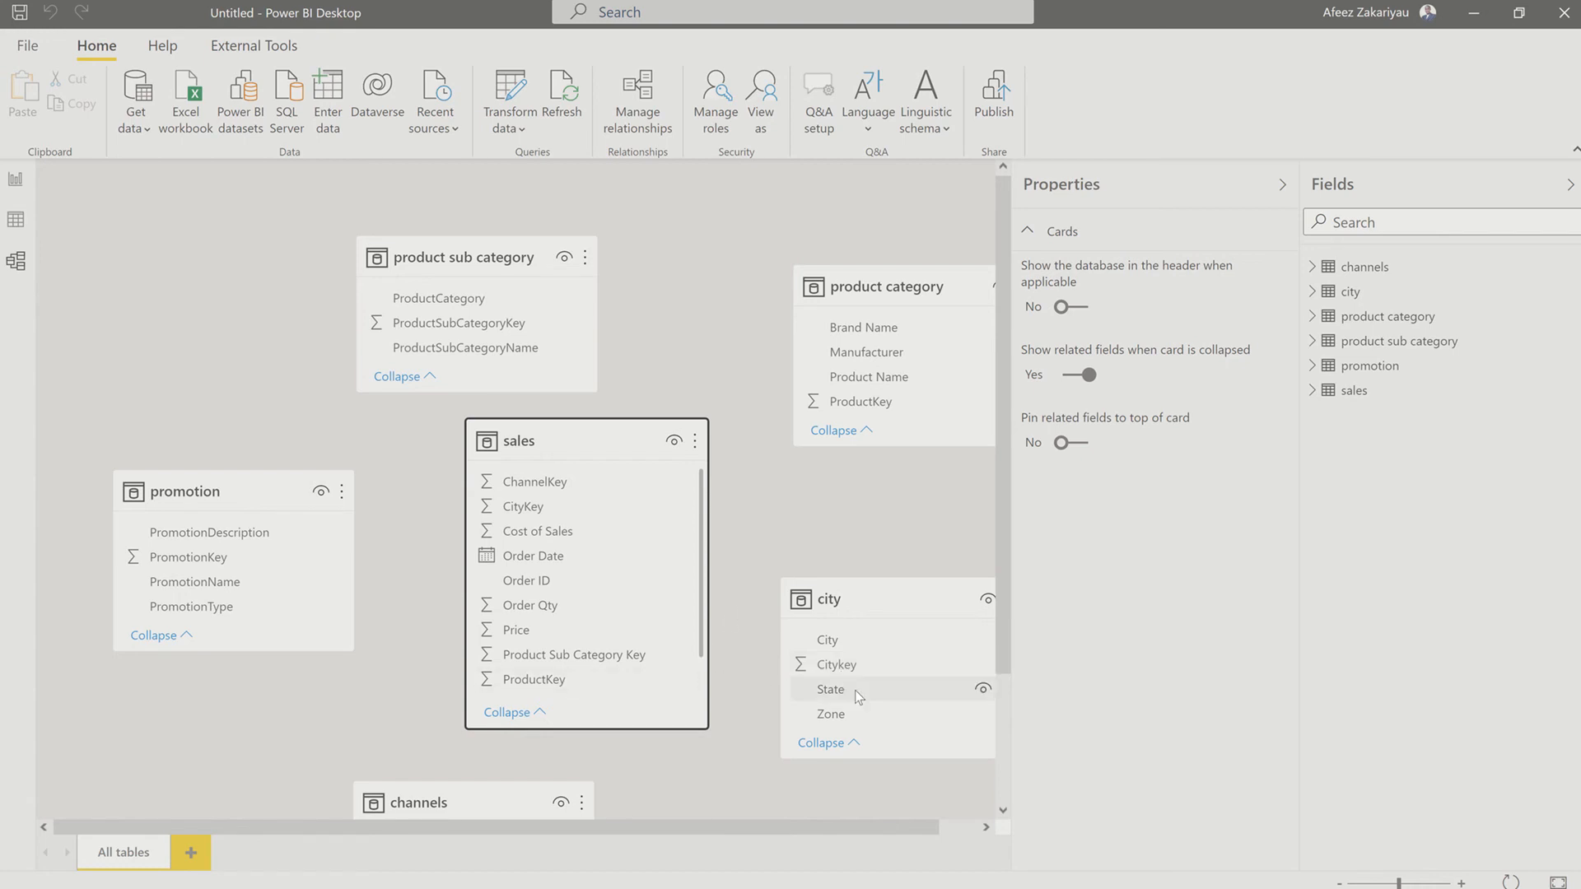
Step: Relate Citykey in the city table to CityKey in sales, and align the product category card with product sub category
drag(841, 665, 553, 506)
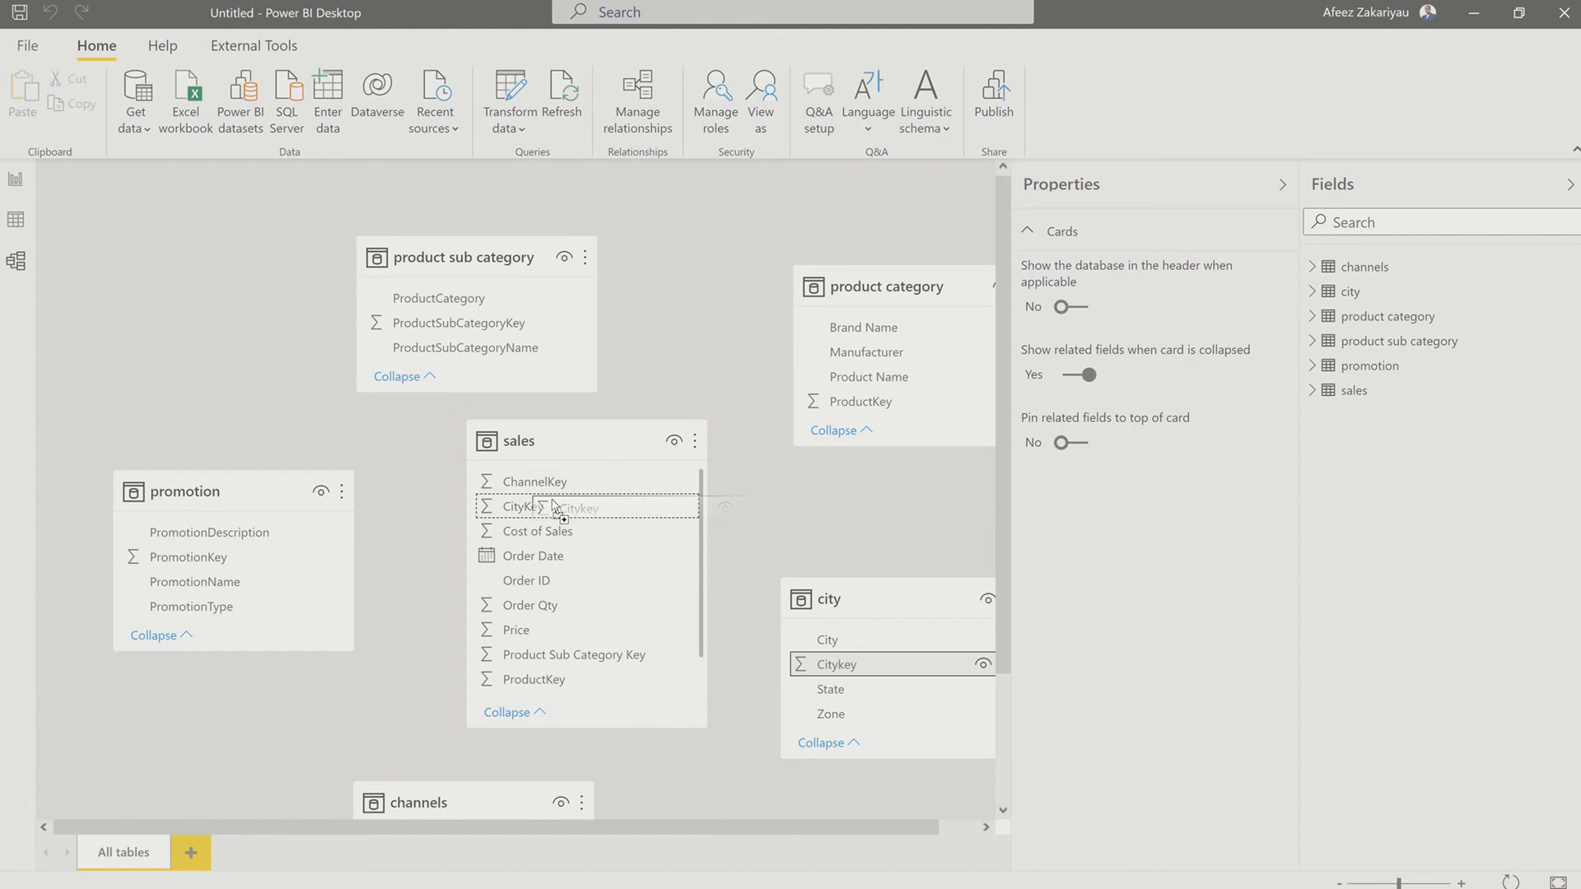
drag(552, 500, 552, 500)
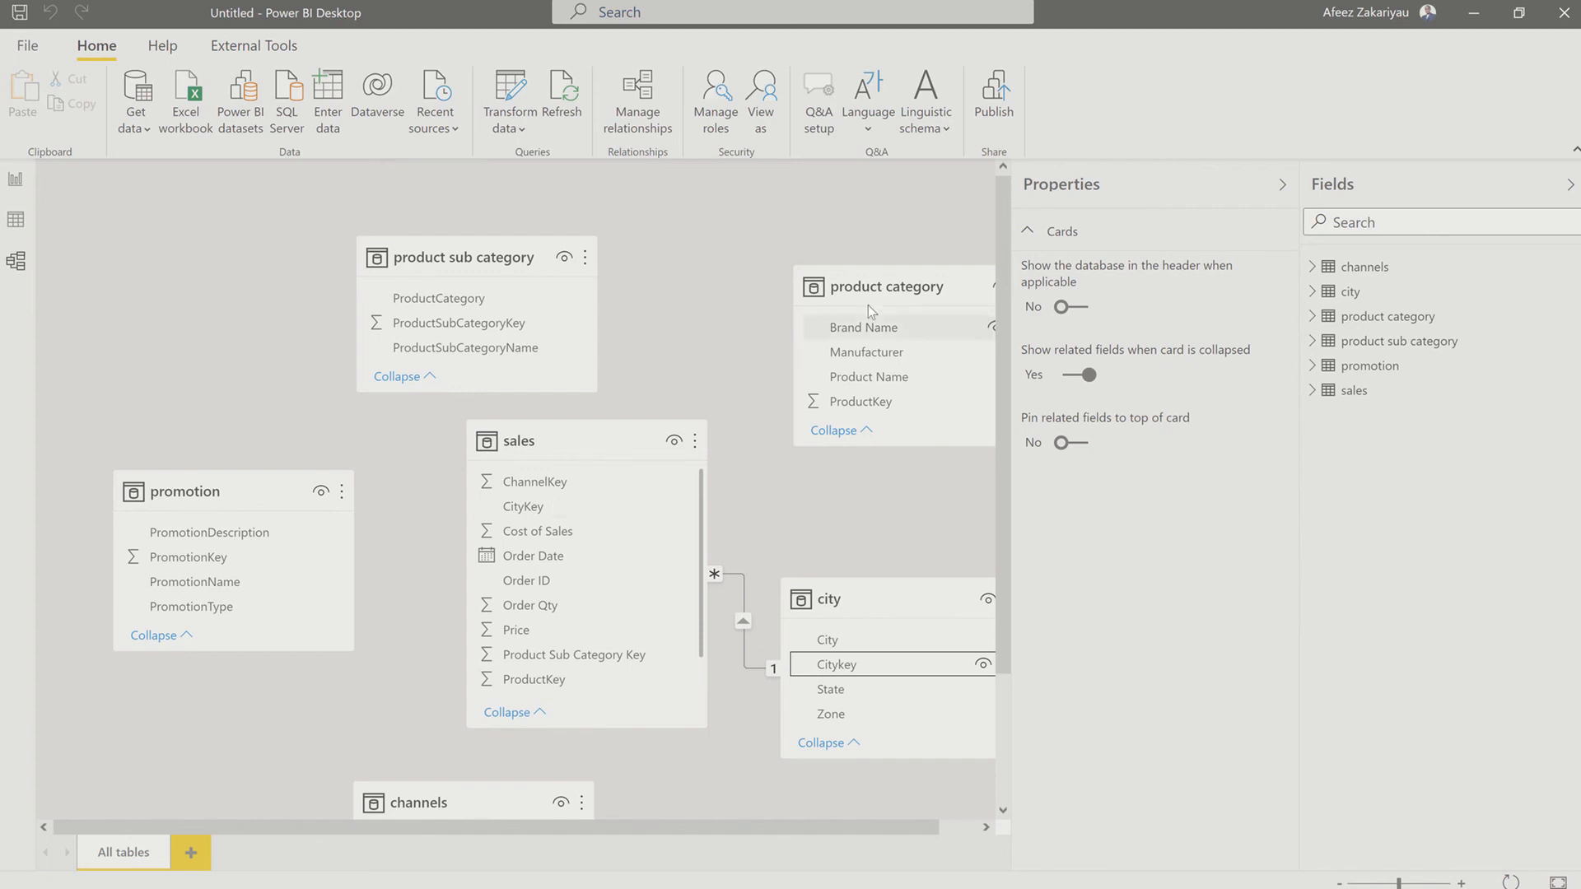
drag(877, 280, 805, 238)
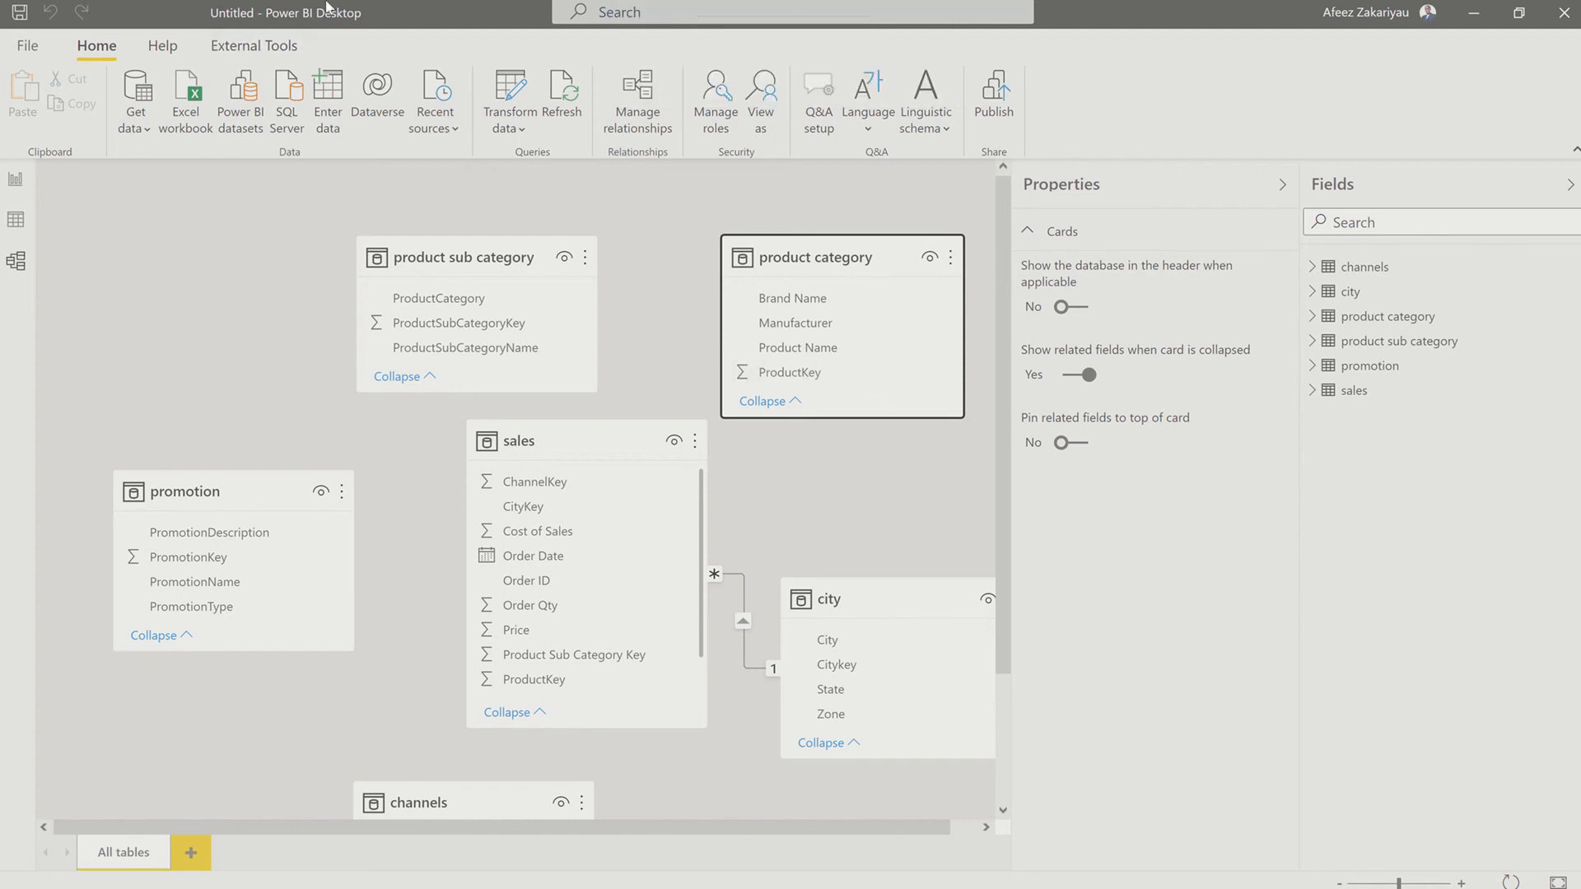
Step: Switch to the report view, reopen the Power Query Editor and display the sales query
click(15, 180)
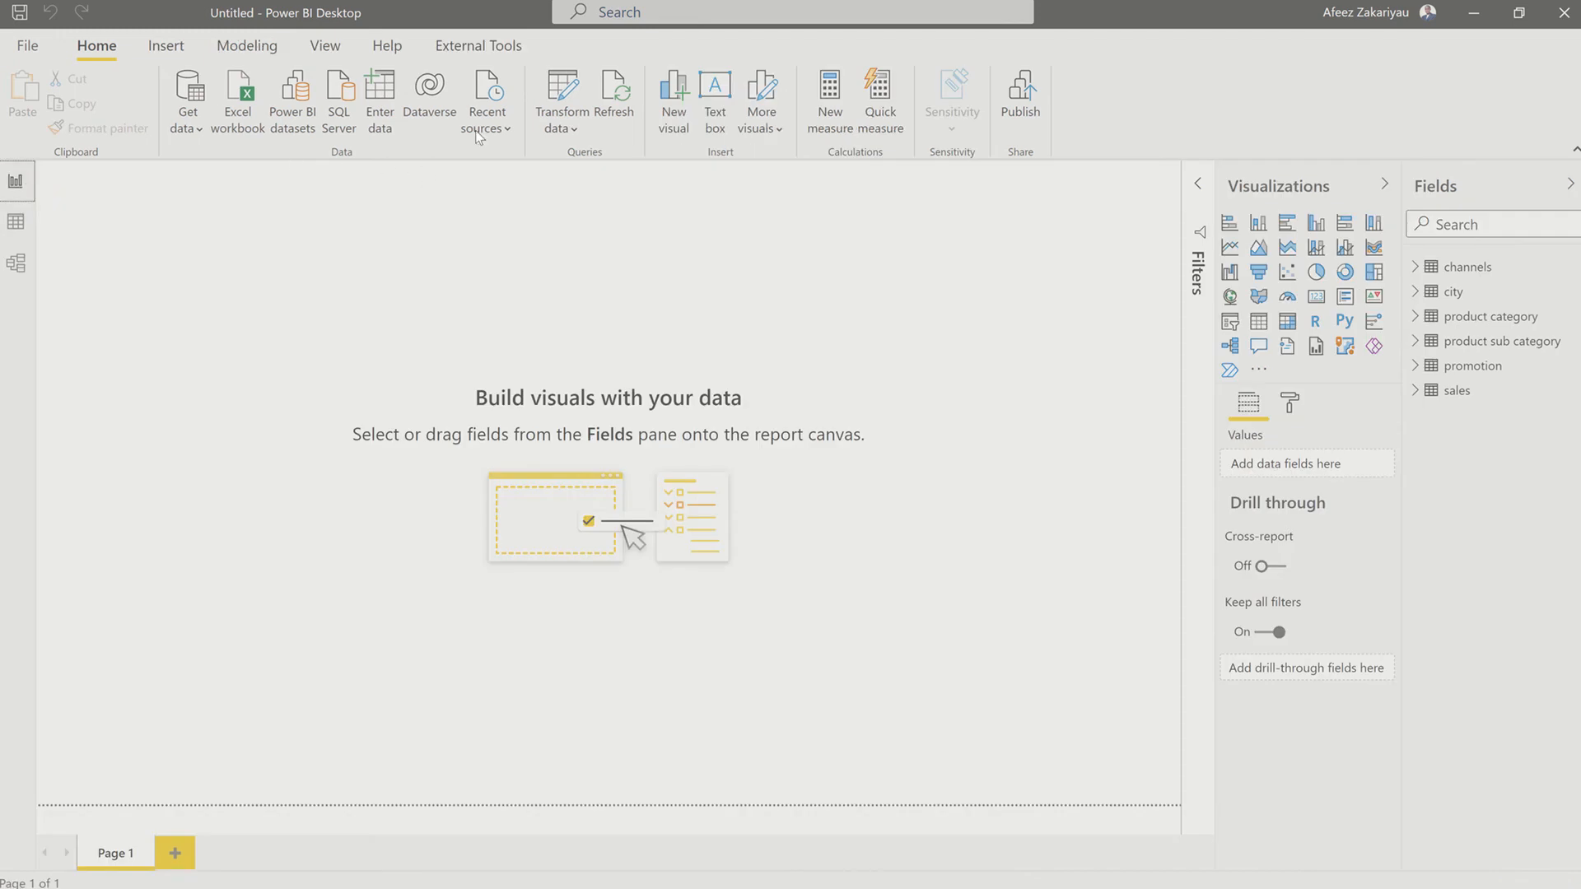
click(563, 128)
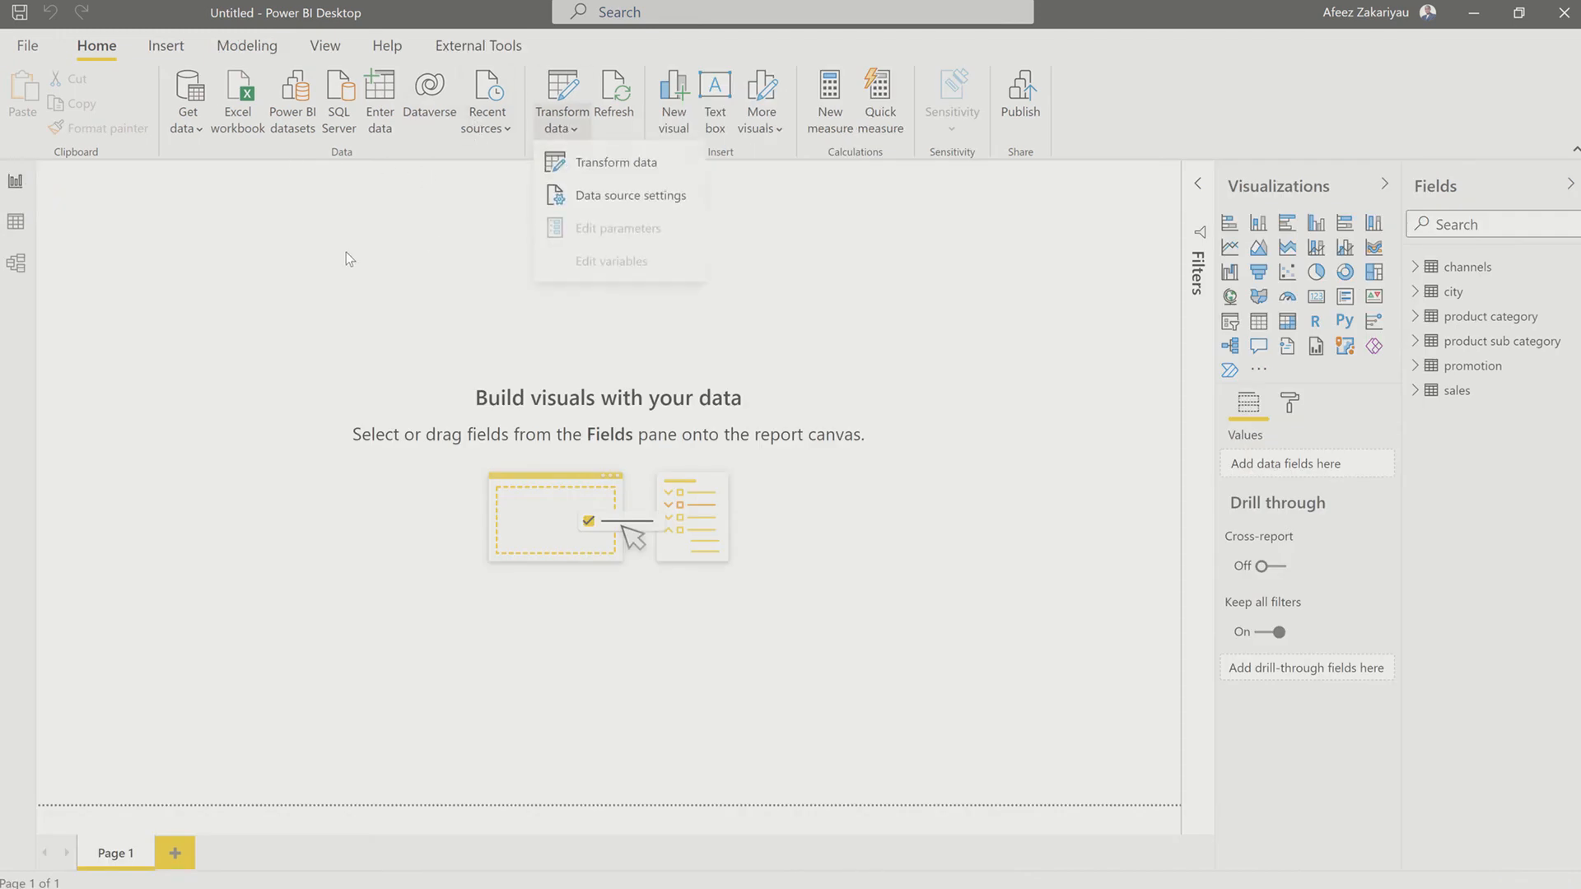
click(594, 165)
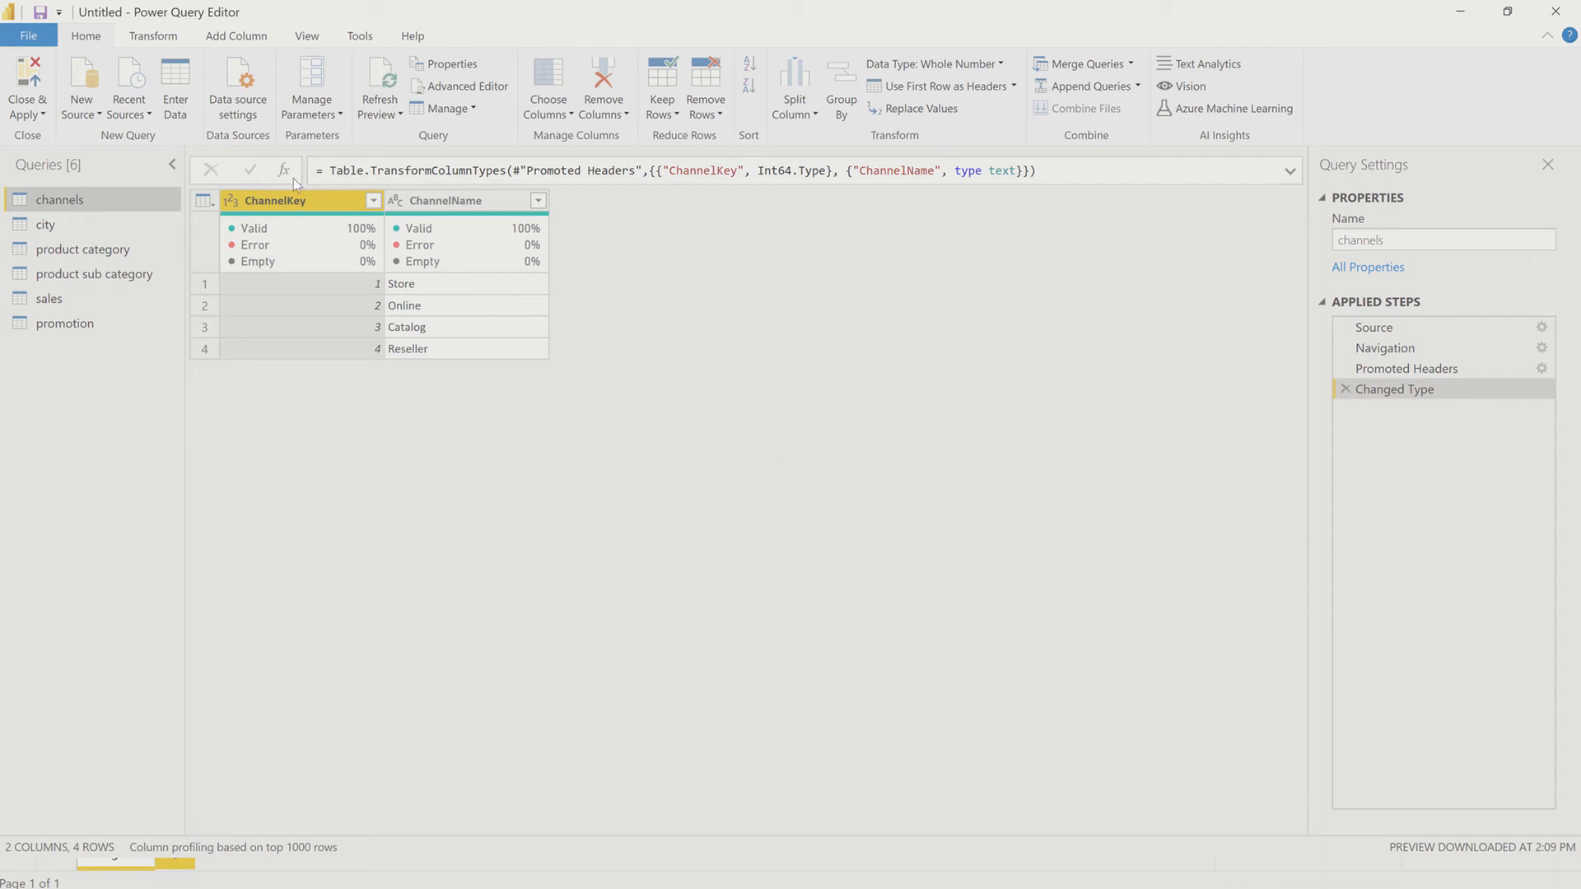
click(110, 316)
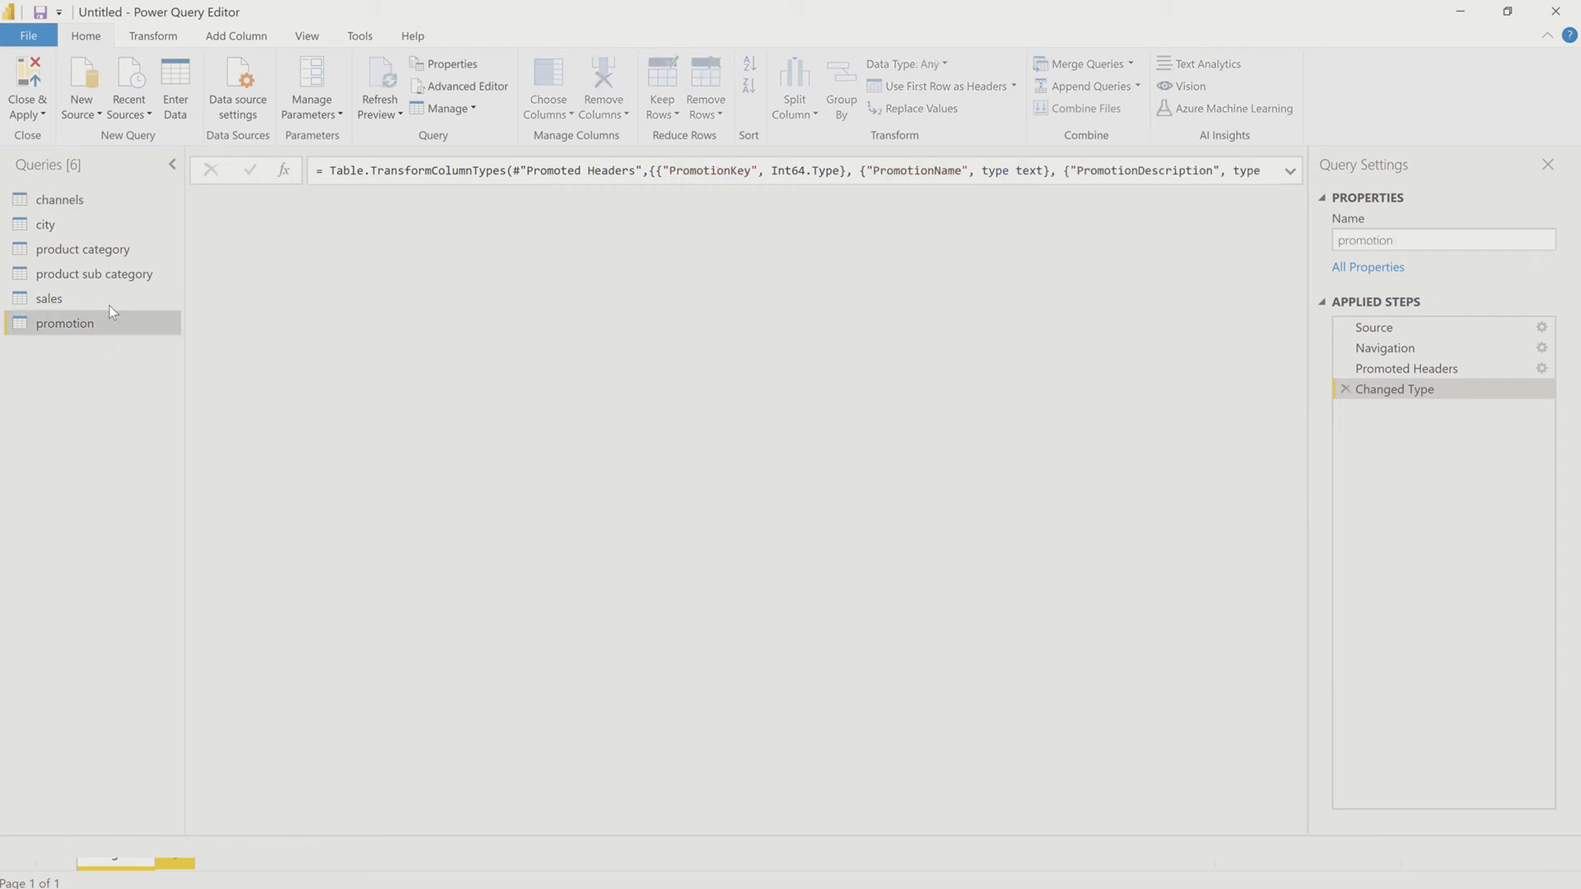
click(107, 299)
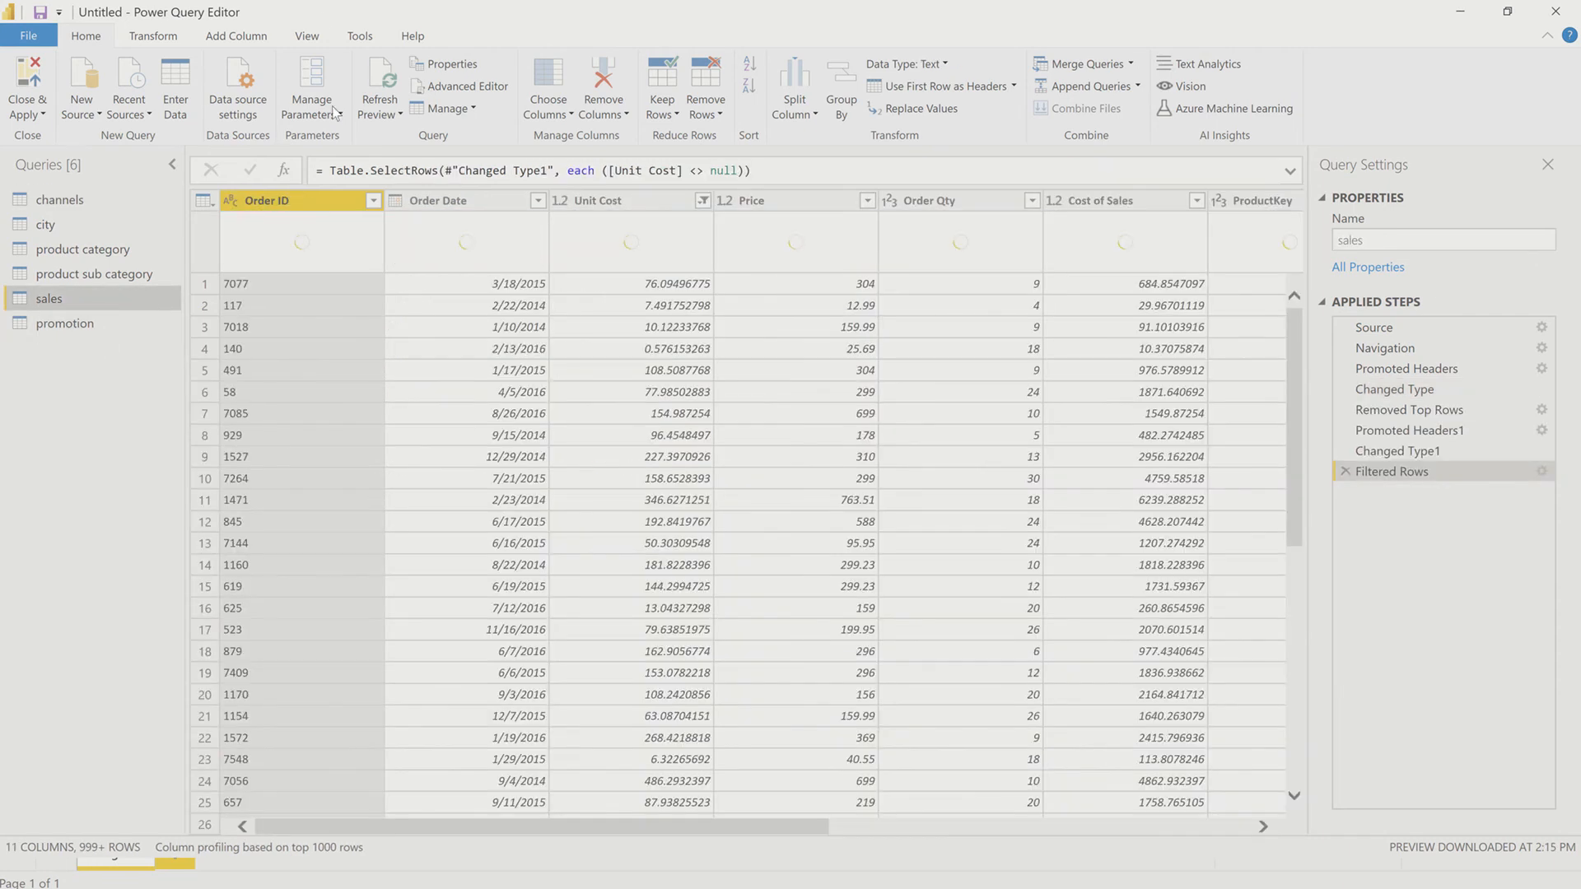
Step: Turn on Column distribution for the data preview and compare the distinct and unique values in the sales and promotion queries
click(307, 35)
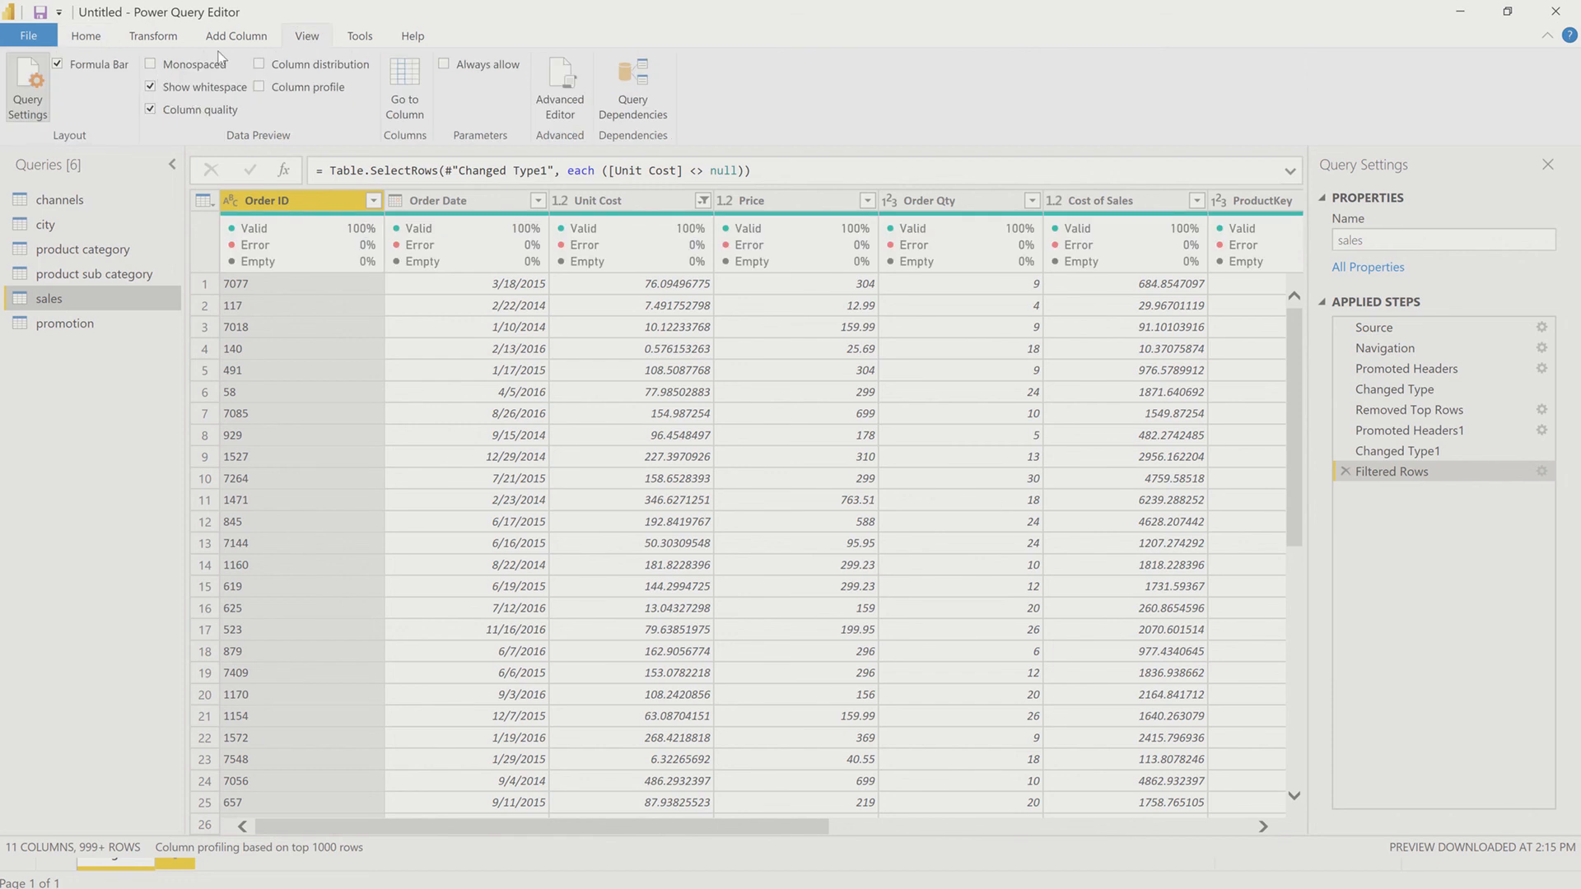
click(276, 64)
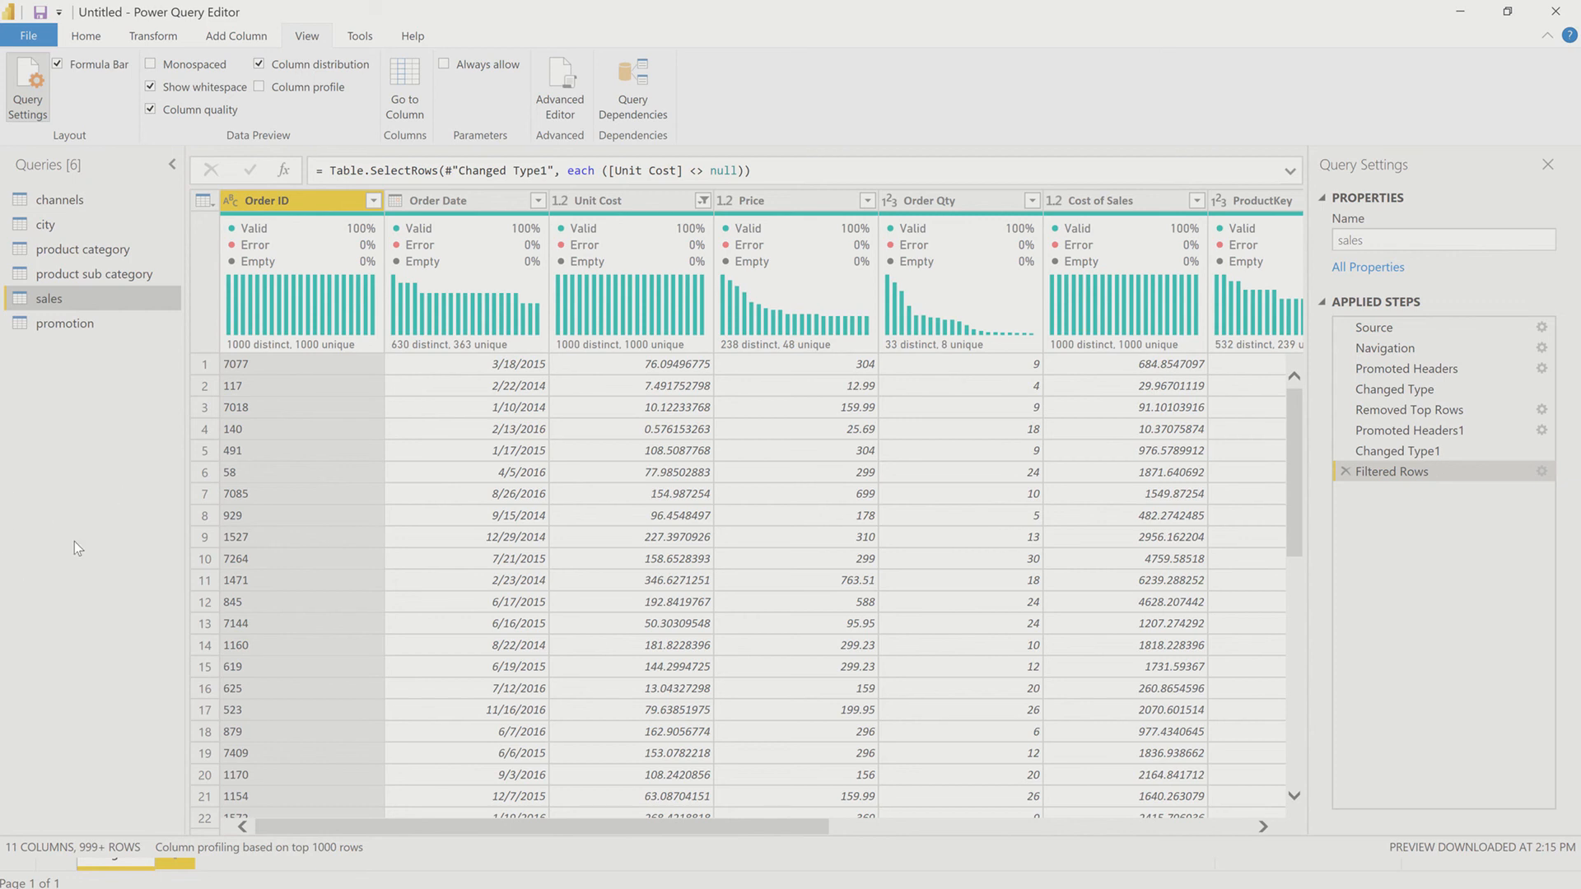
click(69, 323)
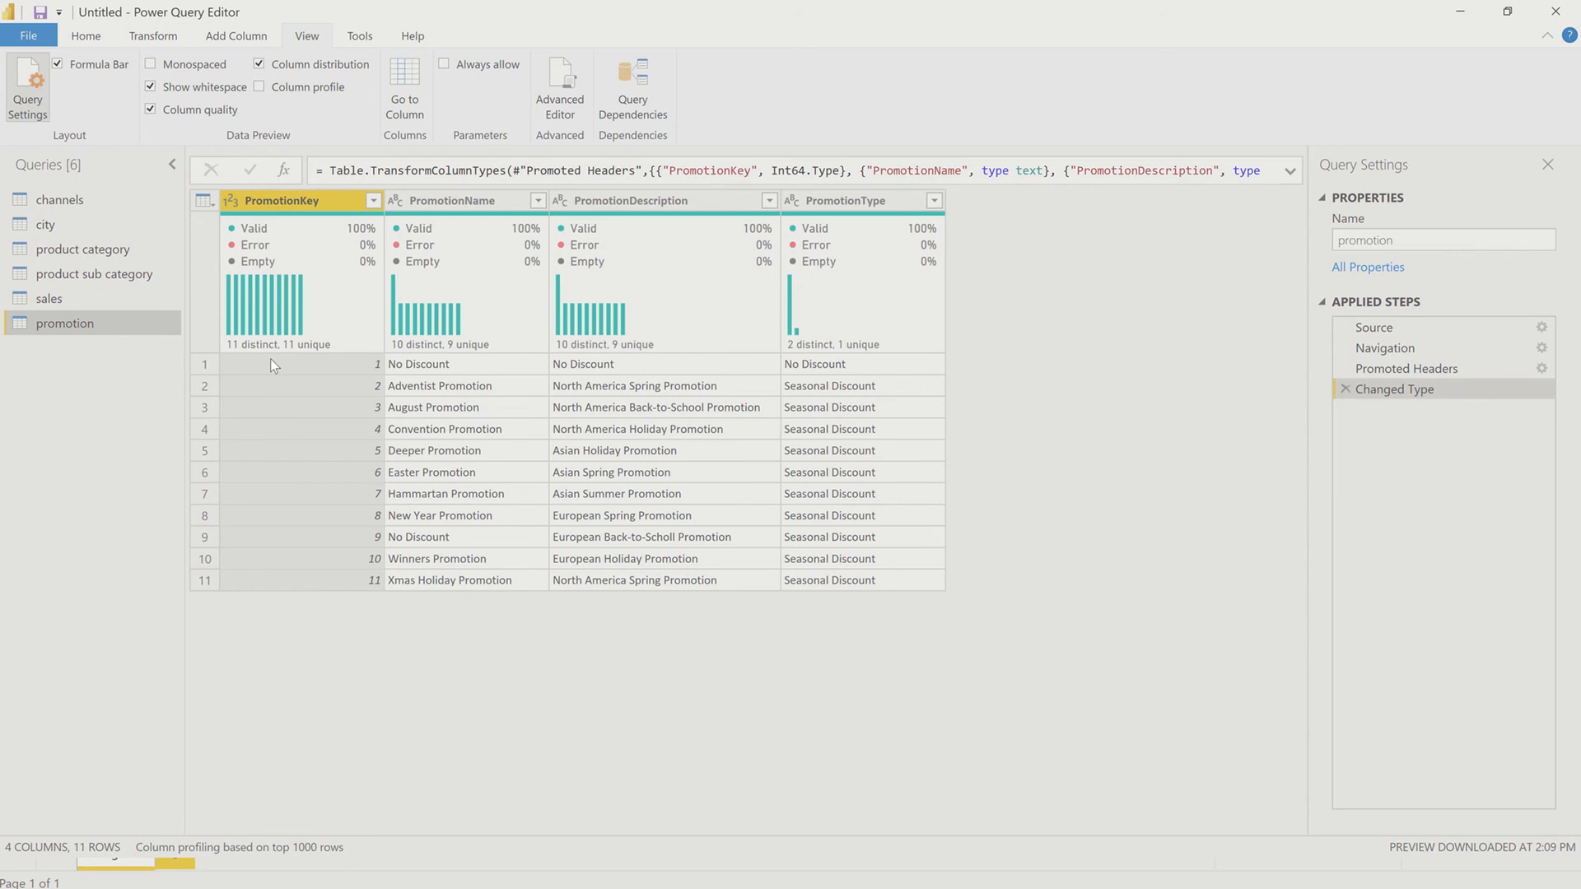
mouse_move(510, 325)
mouse_move(3, 38)
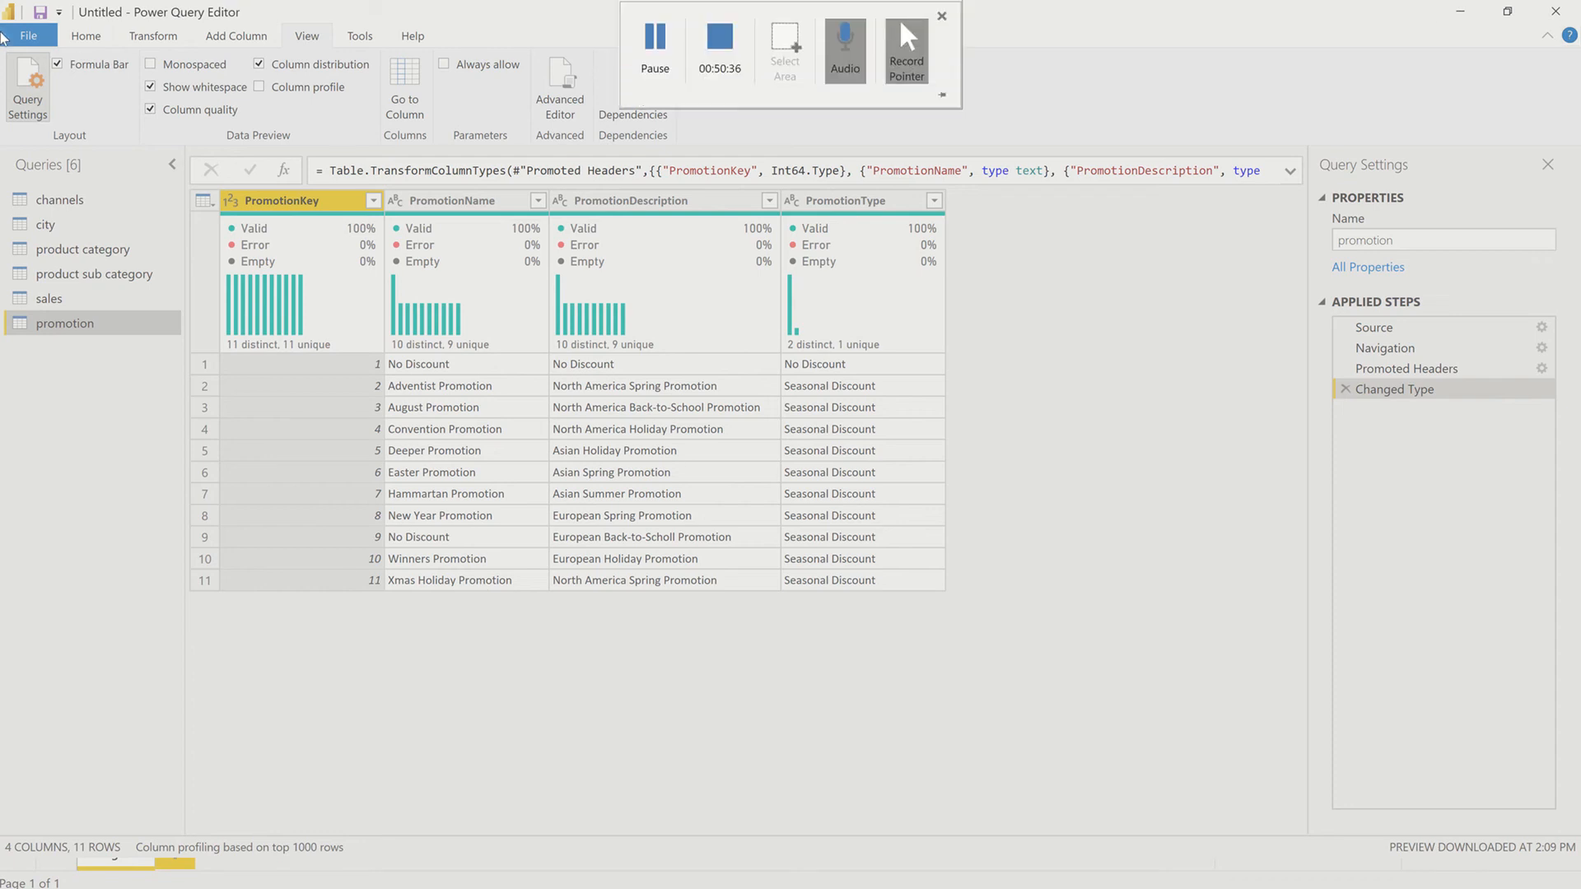
Step: Close the Power Query Editor without applying and switch to the model view
click(82, 36)
click(16, 113)
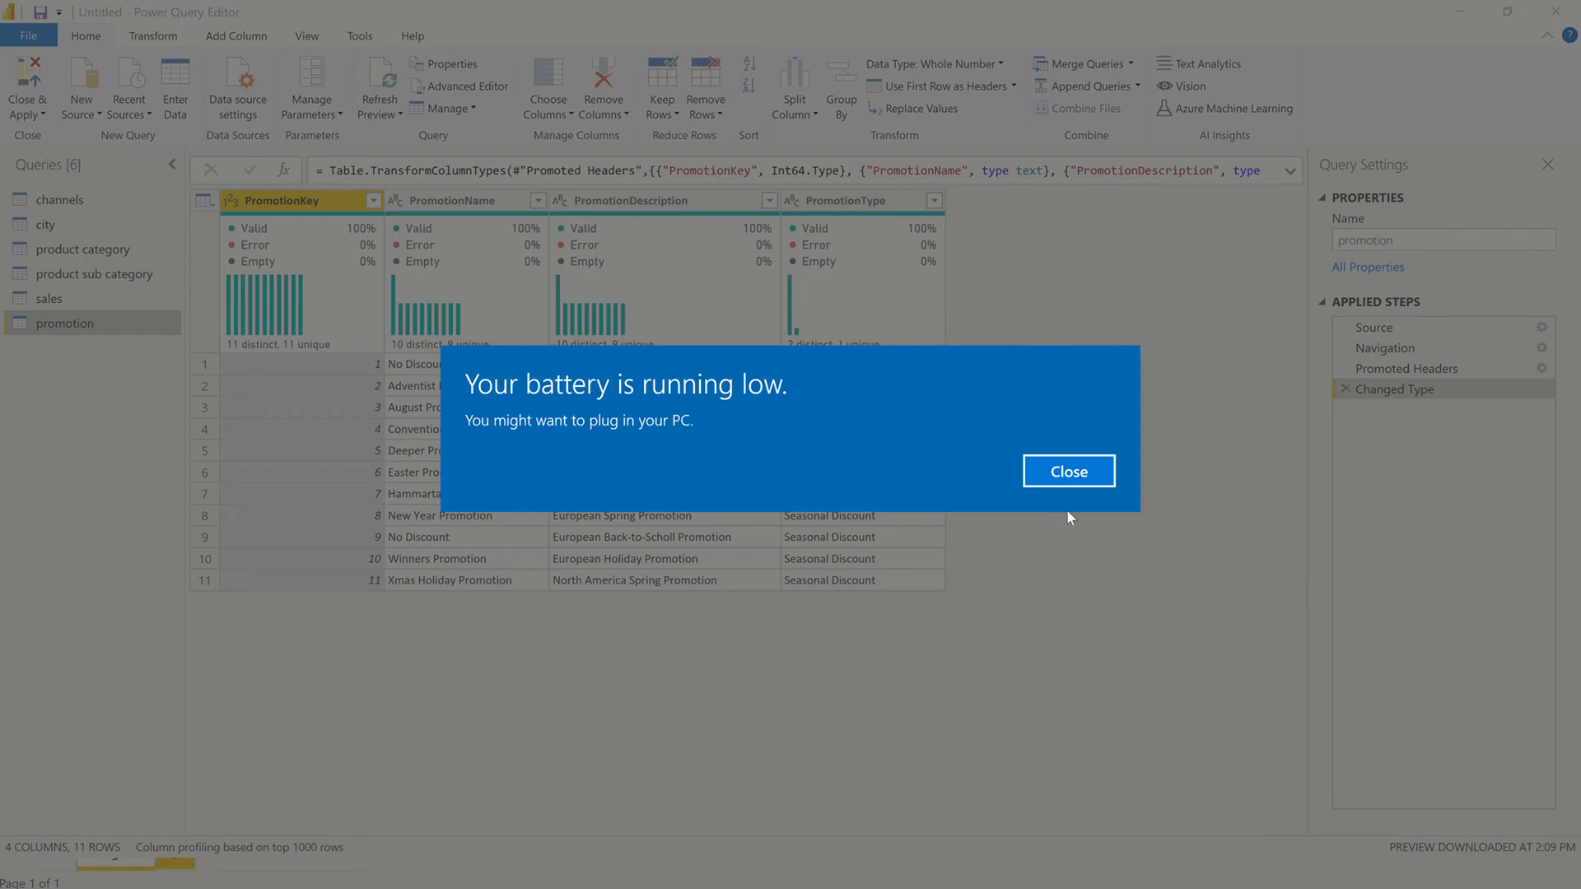
click(1080, 471)
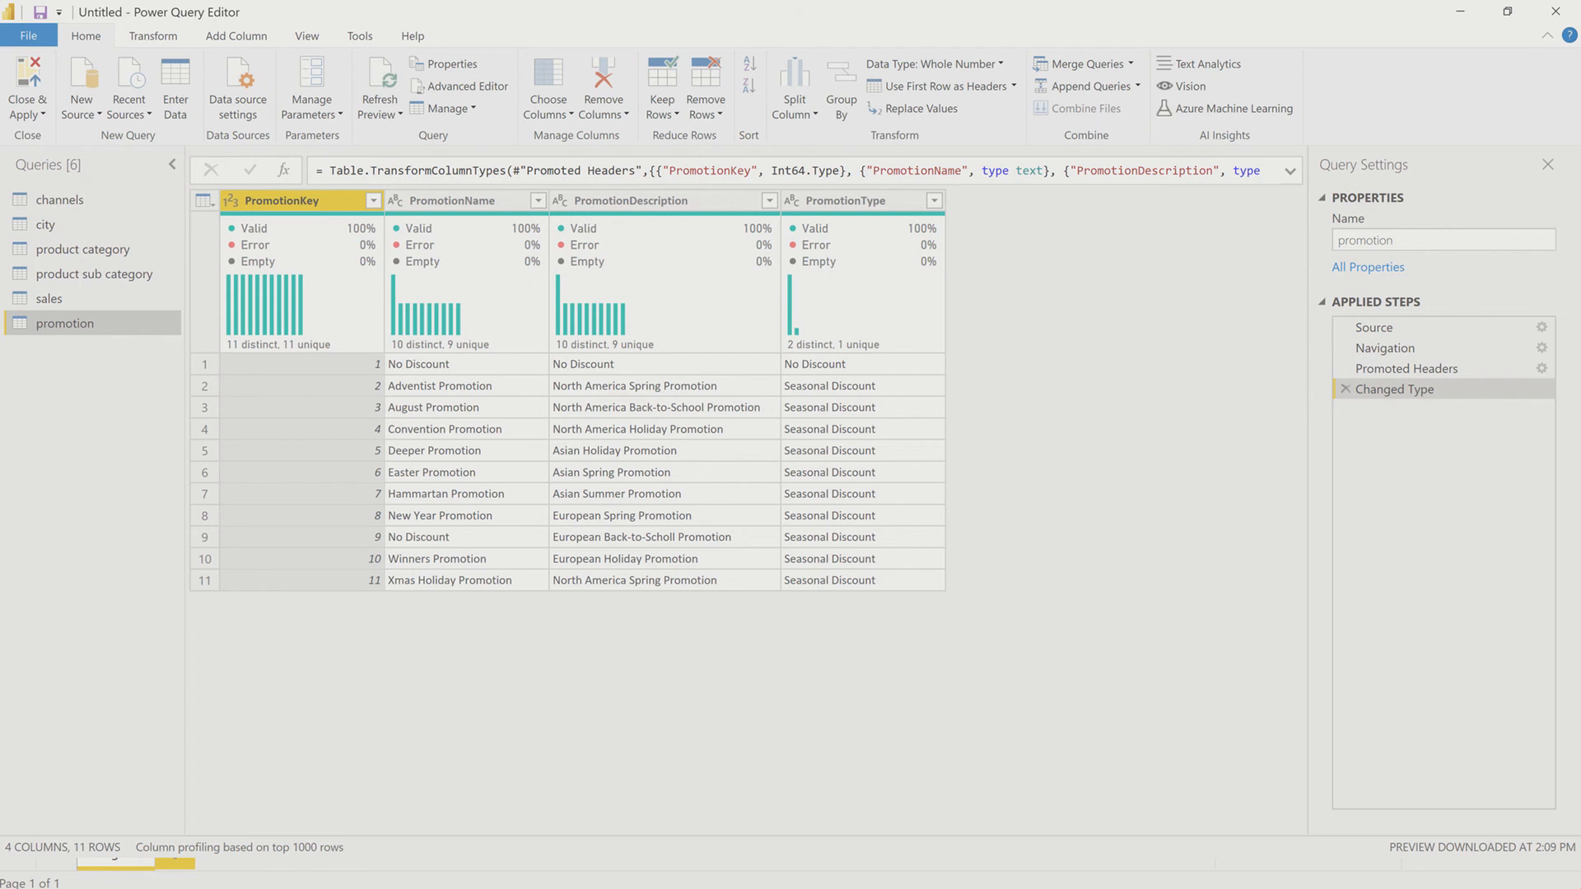
key(super)
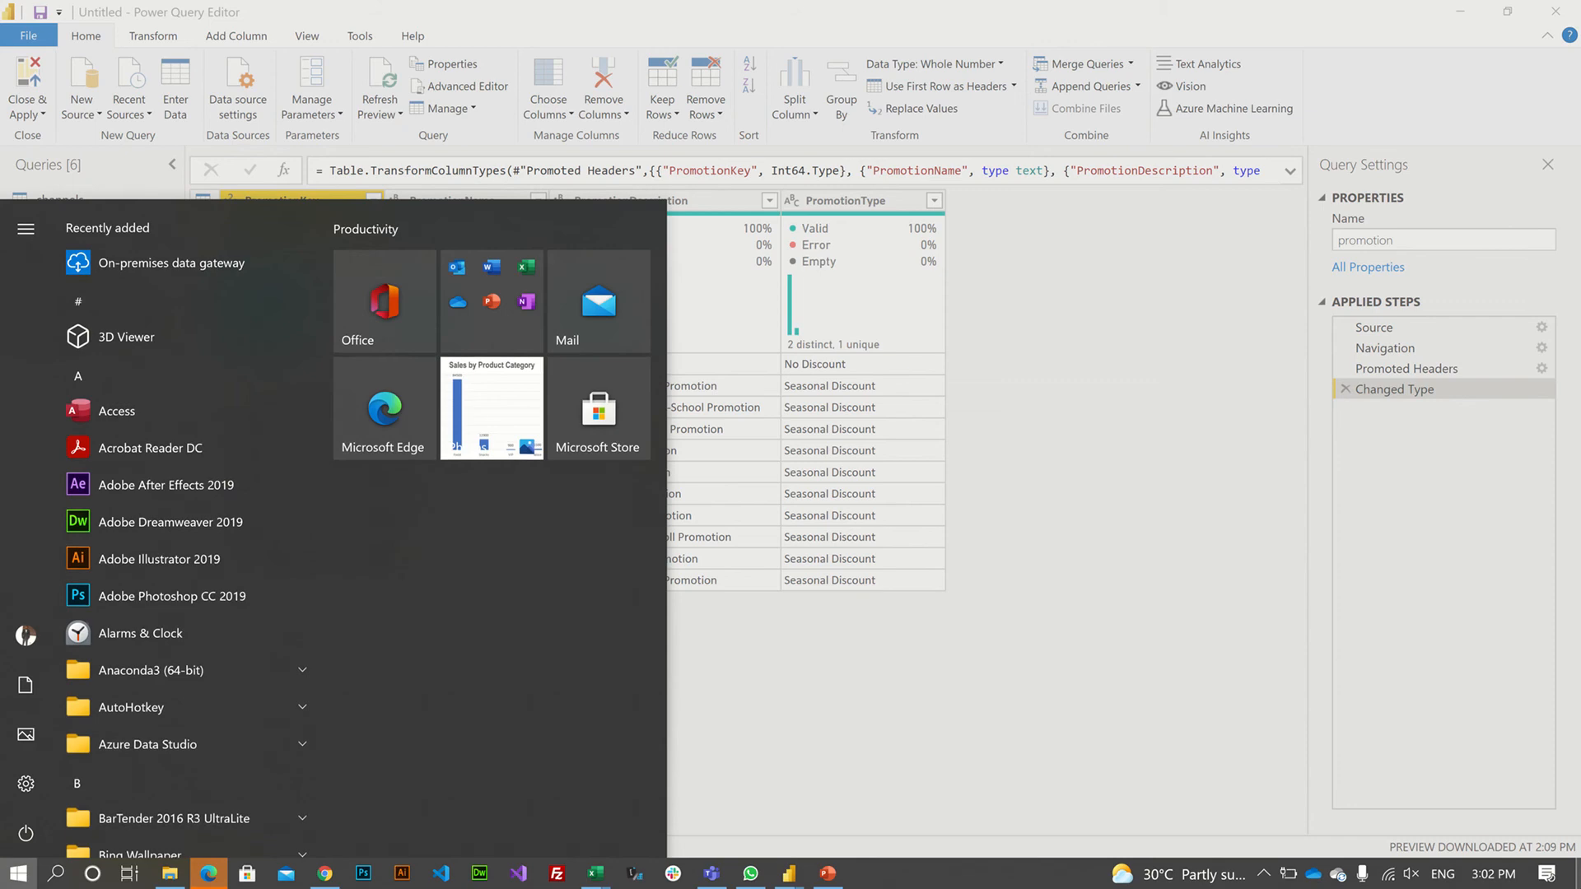
click(42, 114)
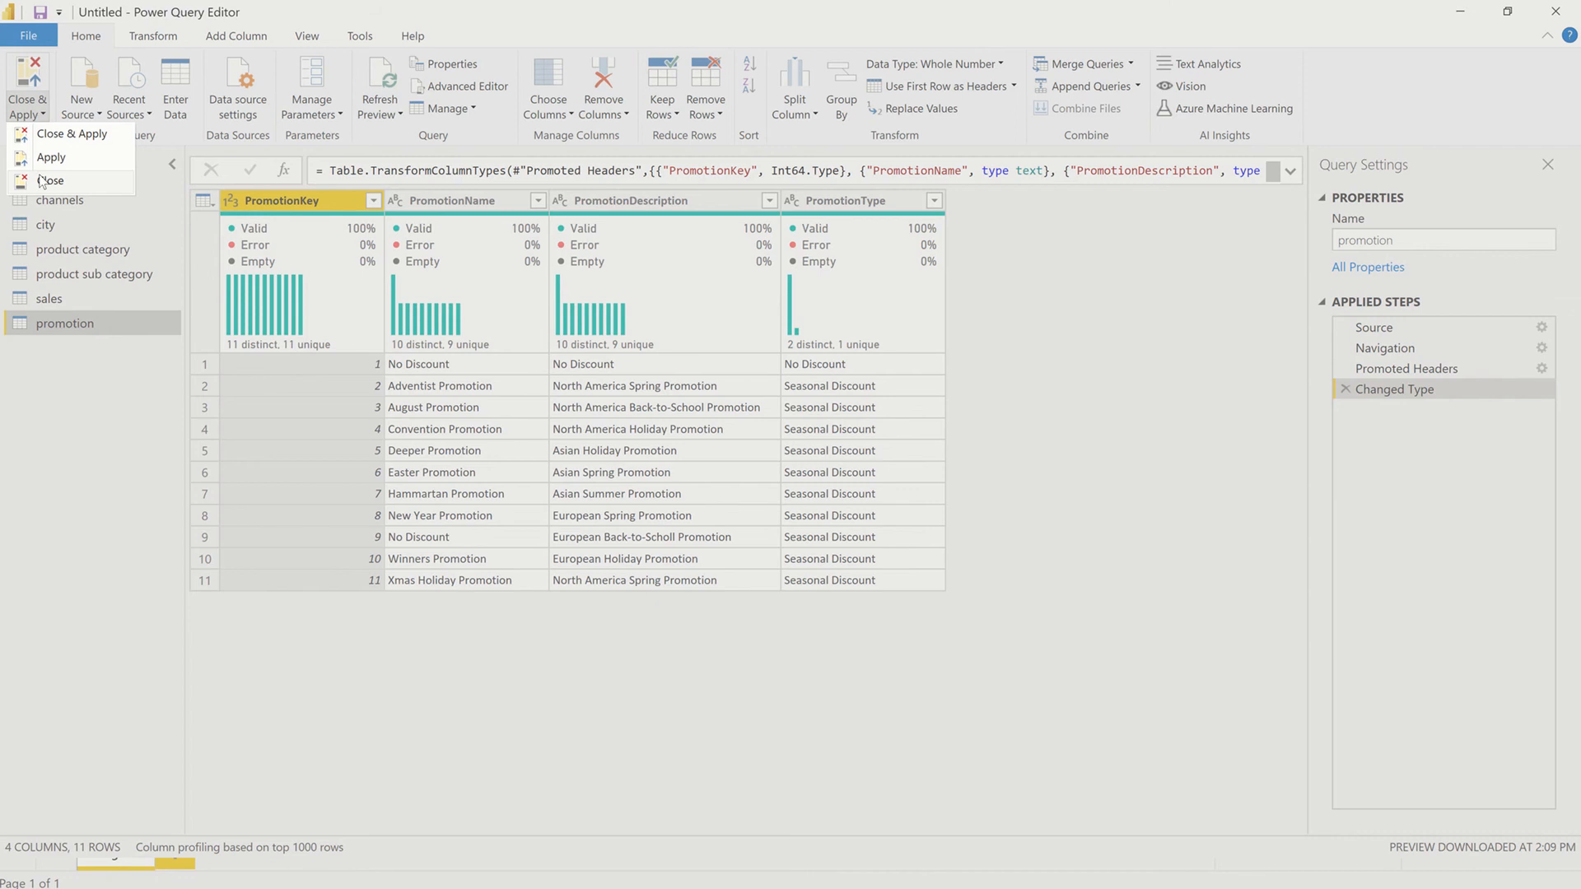
click(43, 181)
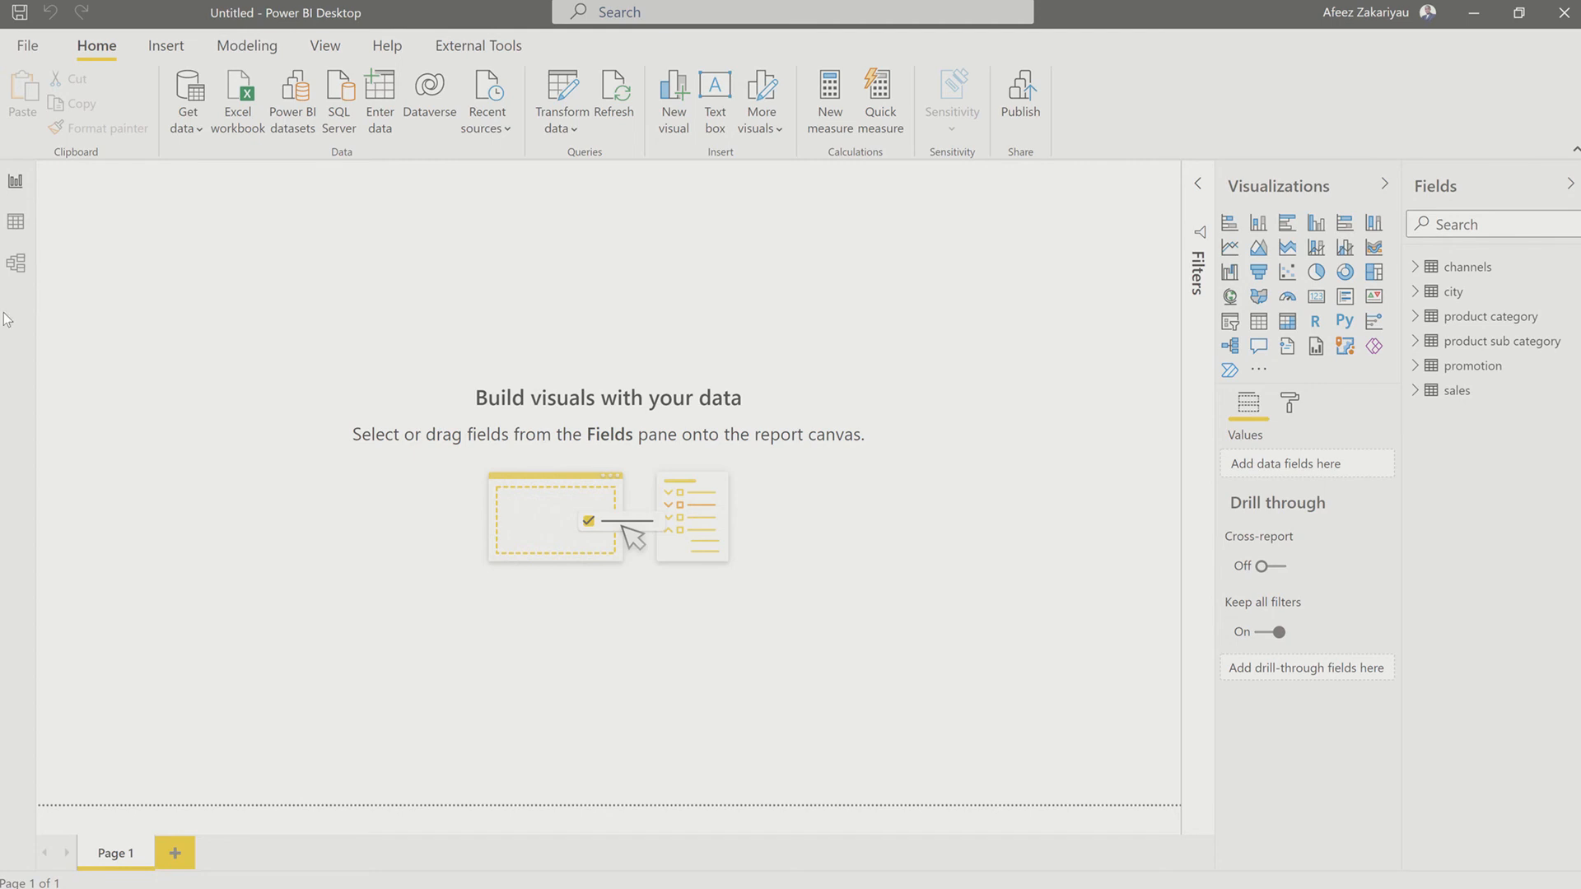
click(16, 263)
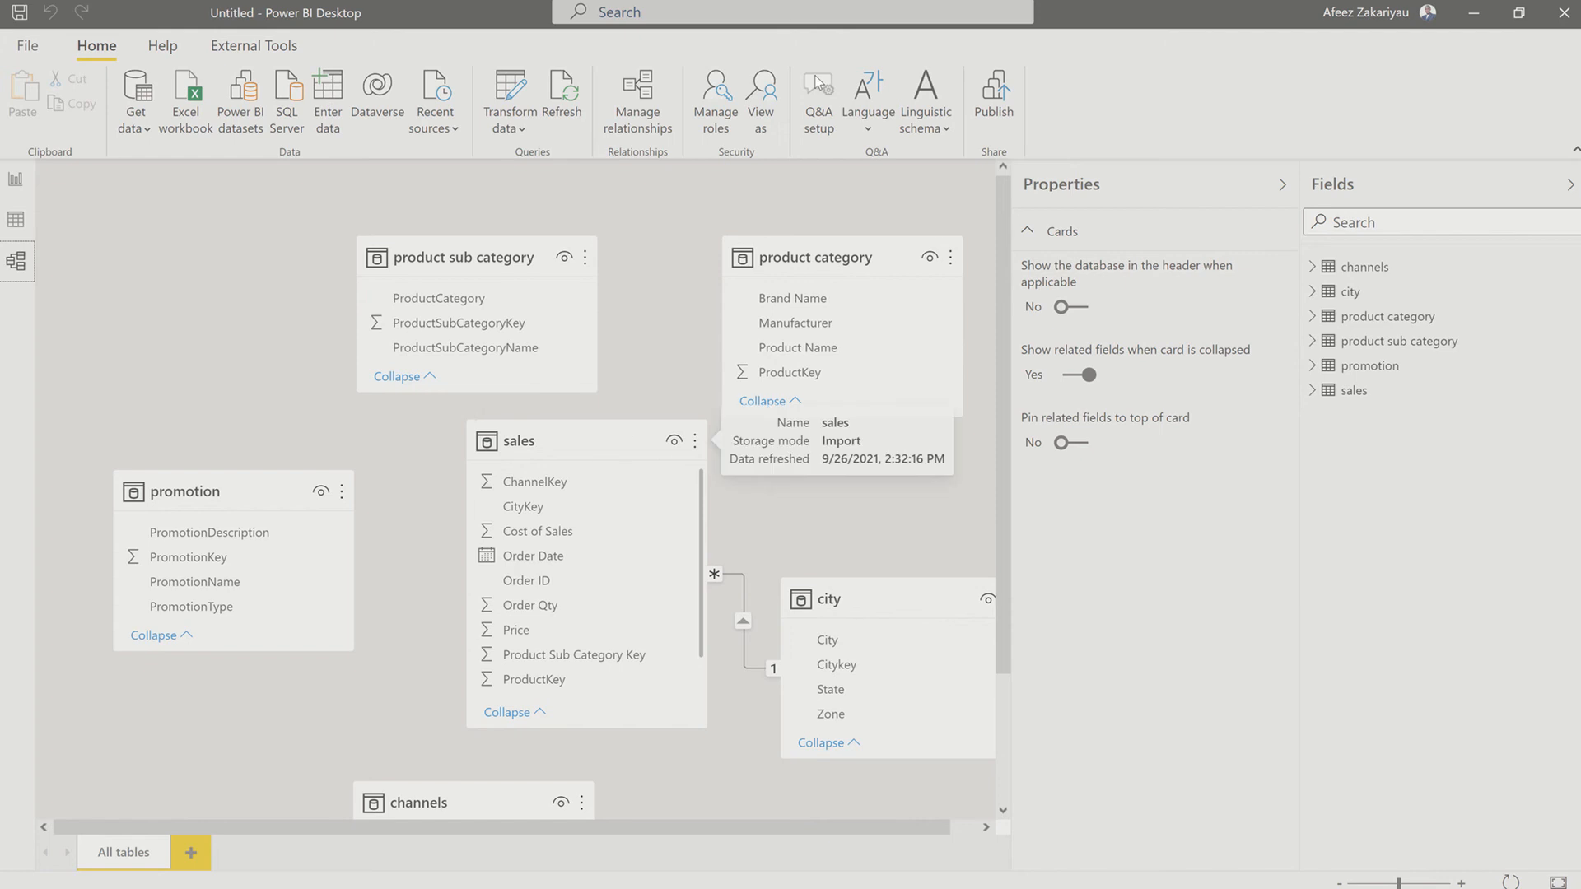
Step: Create an active many-to-one relationship from ProductKey in sales to ProductKey in product category, with single cross filter direction
click(640, 110)
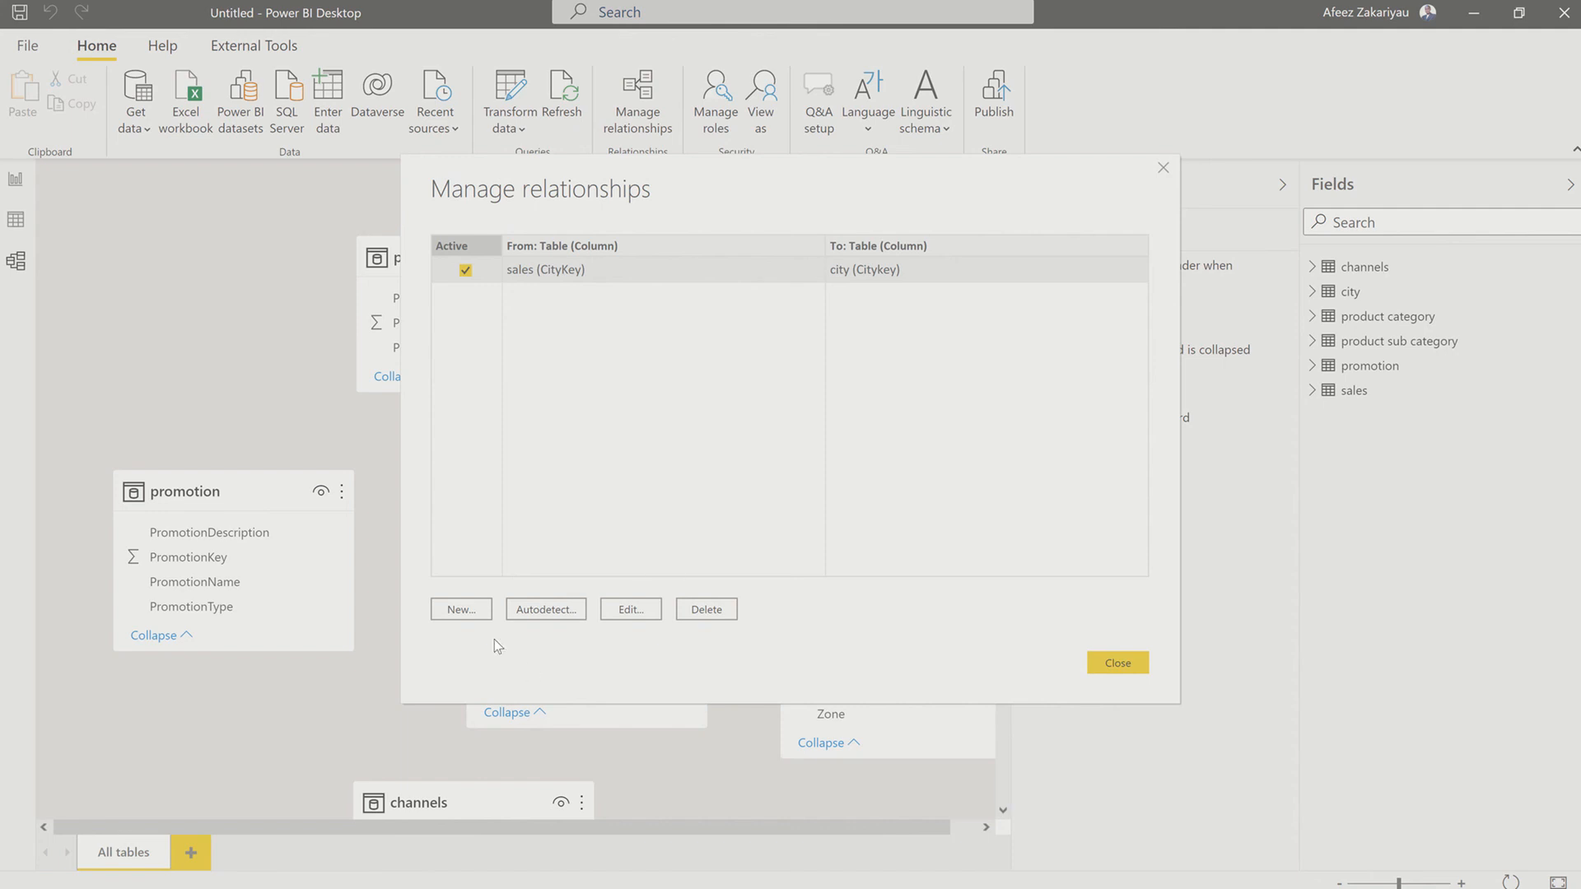
click(477, 611)
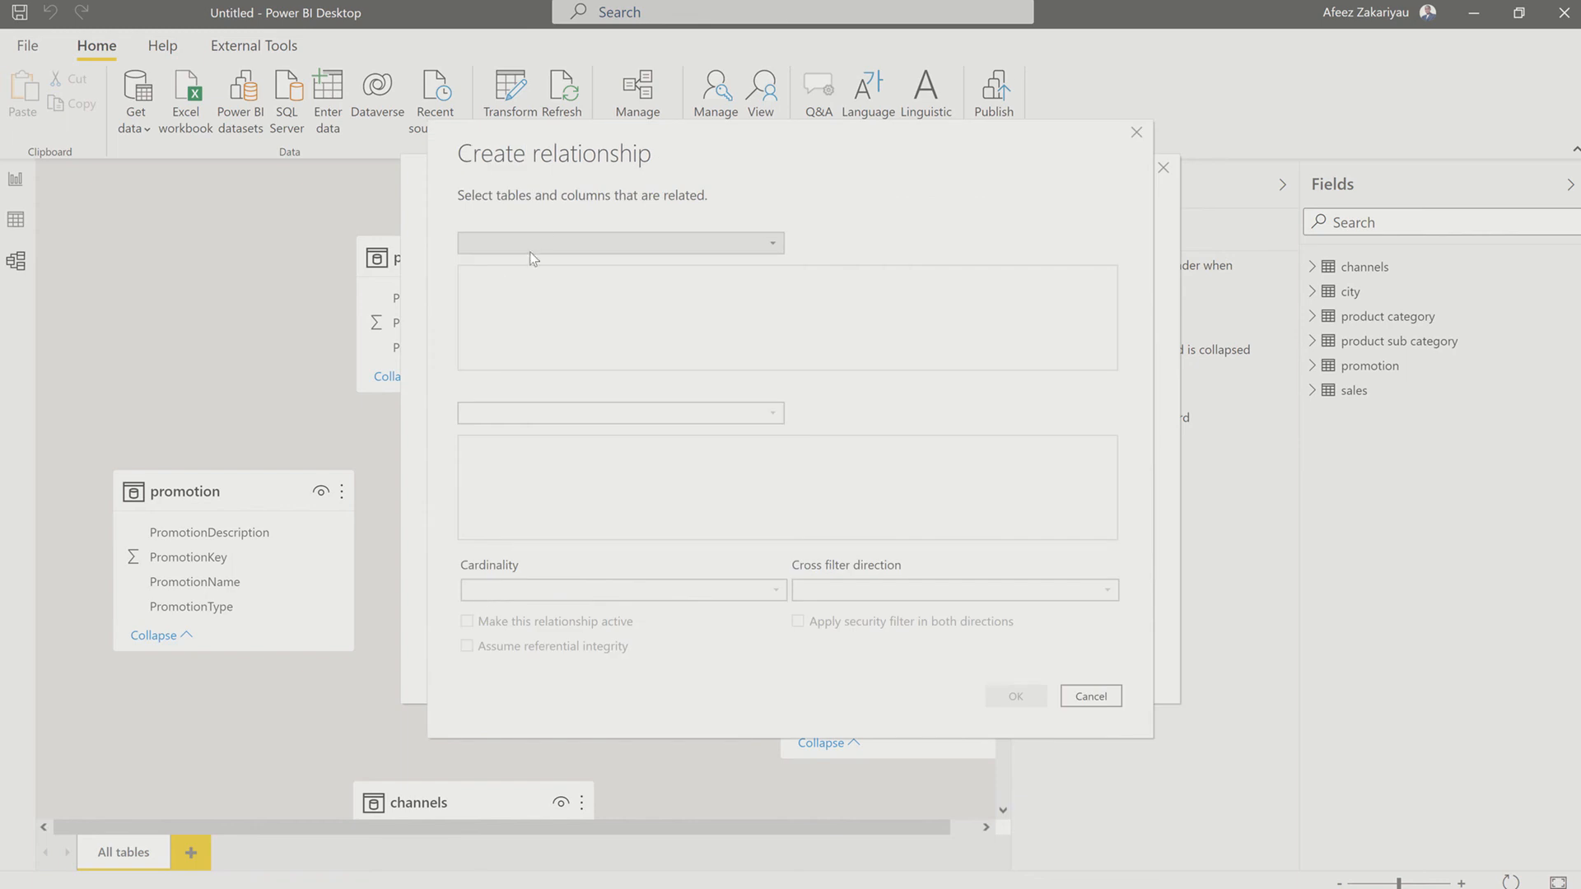
click(548, 240)
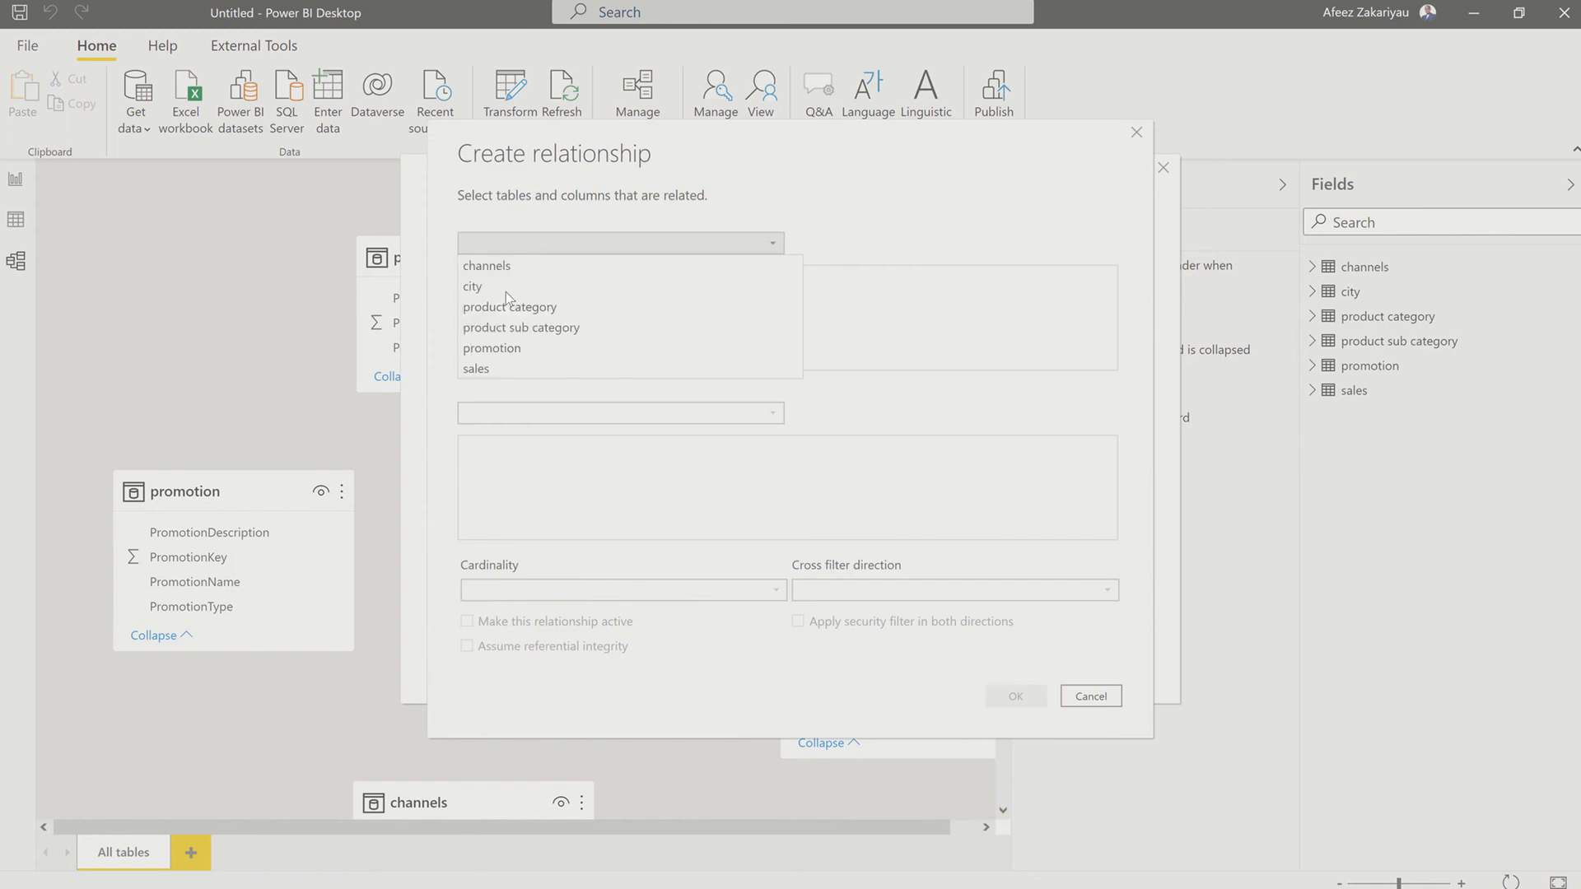
click(490, 364)
click(510, 415)
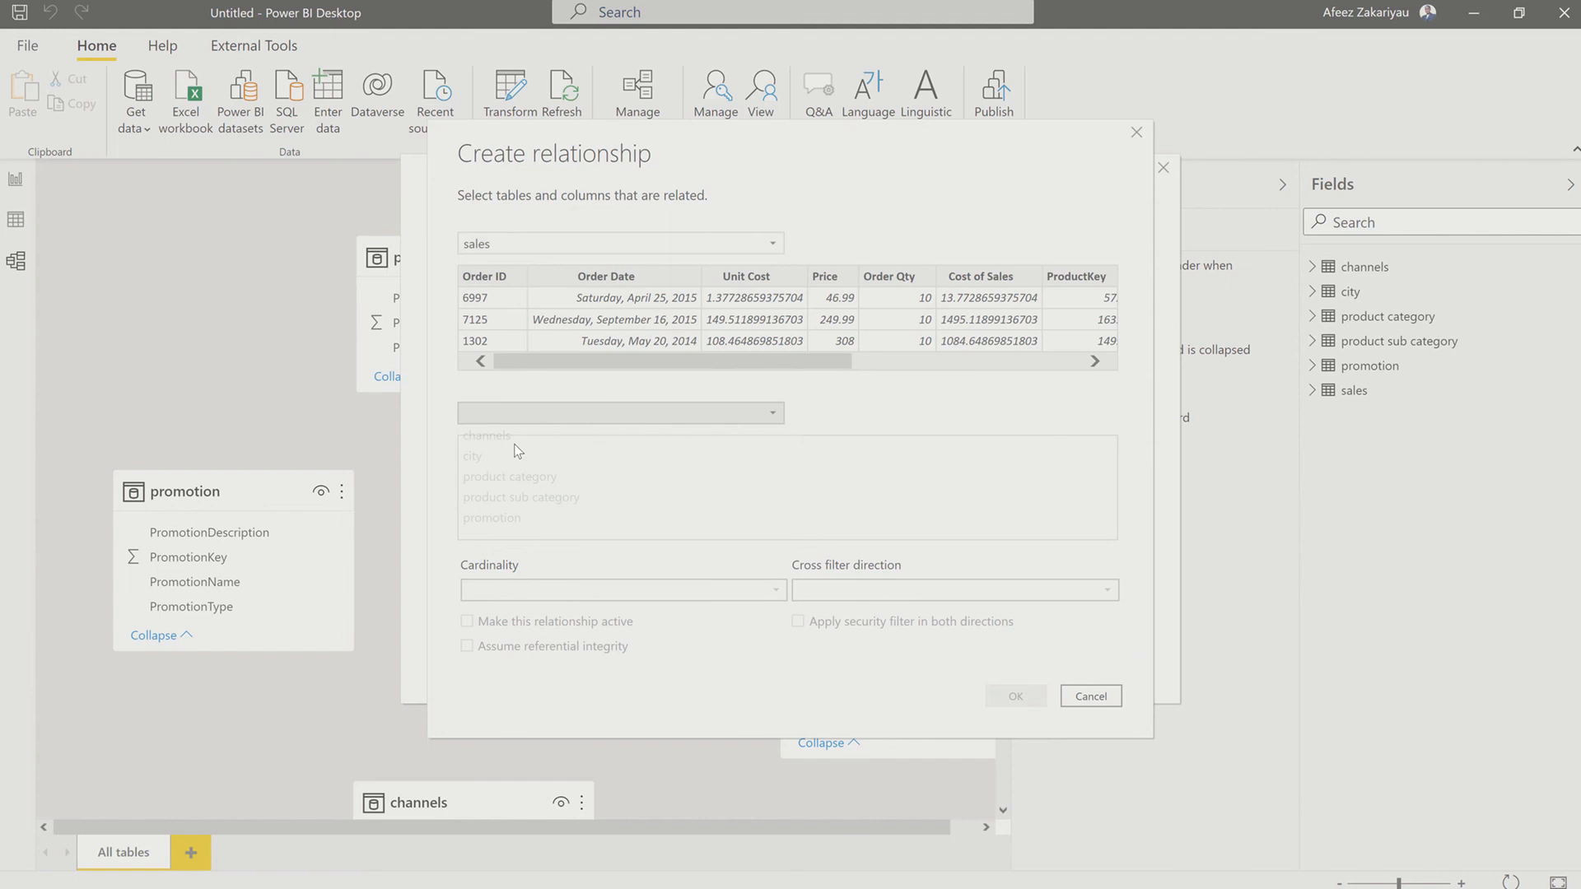
click(548, 477)
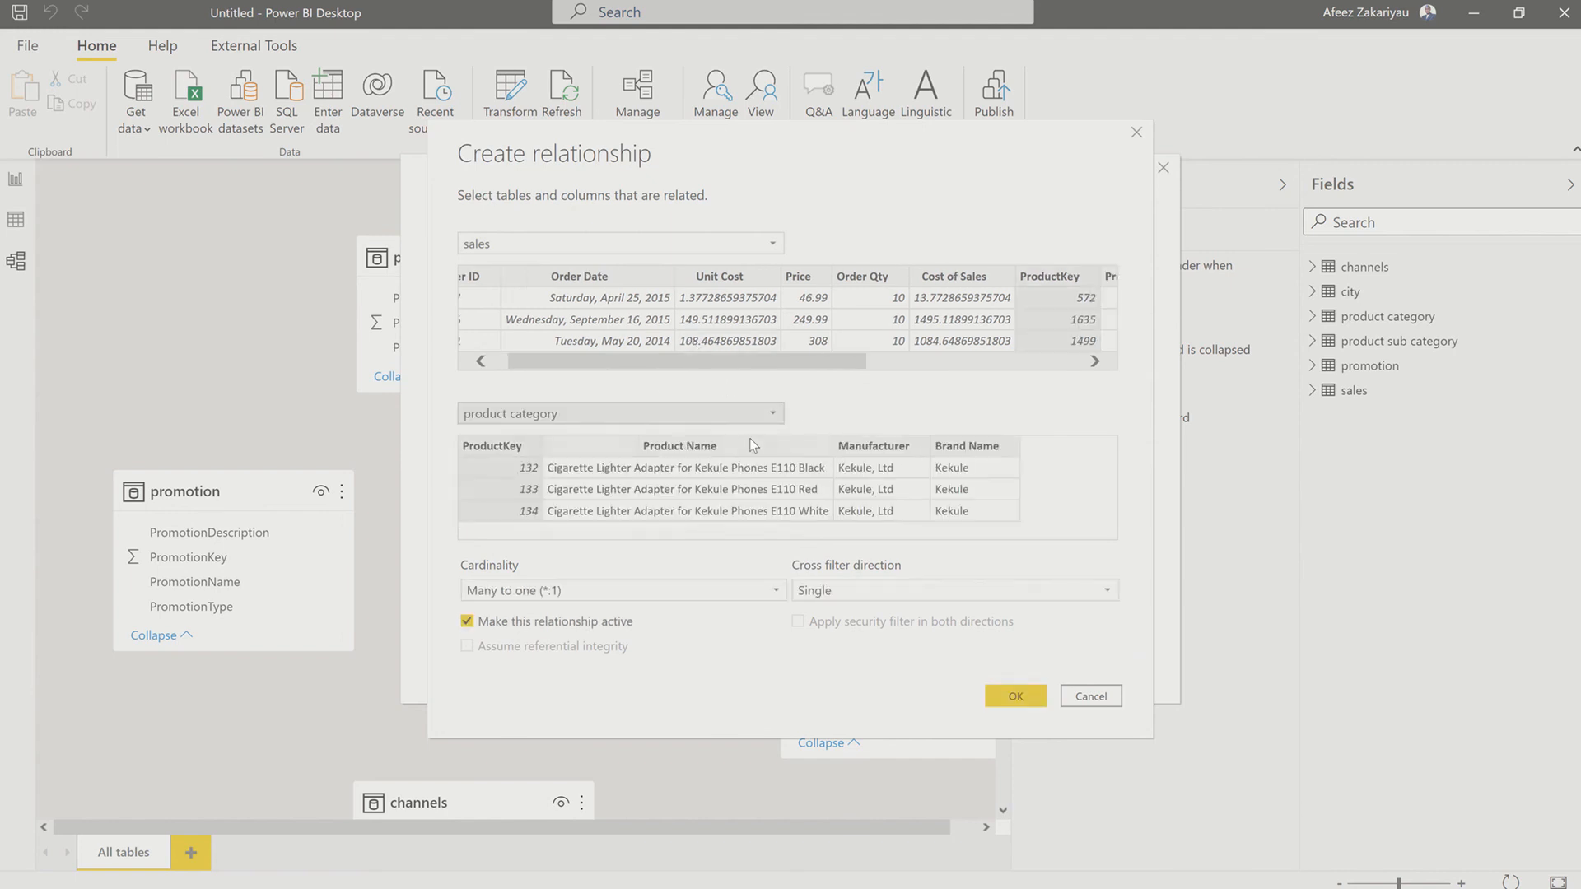
click(491, 453)
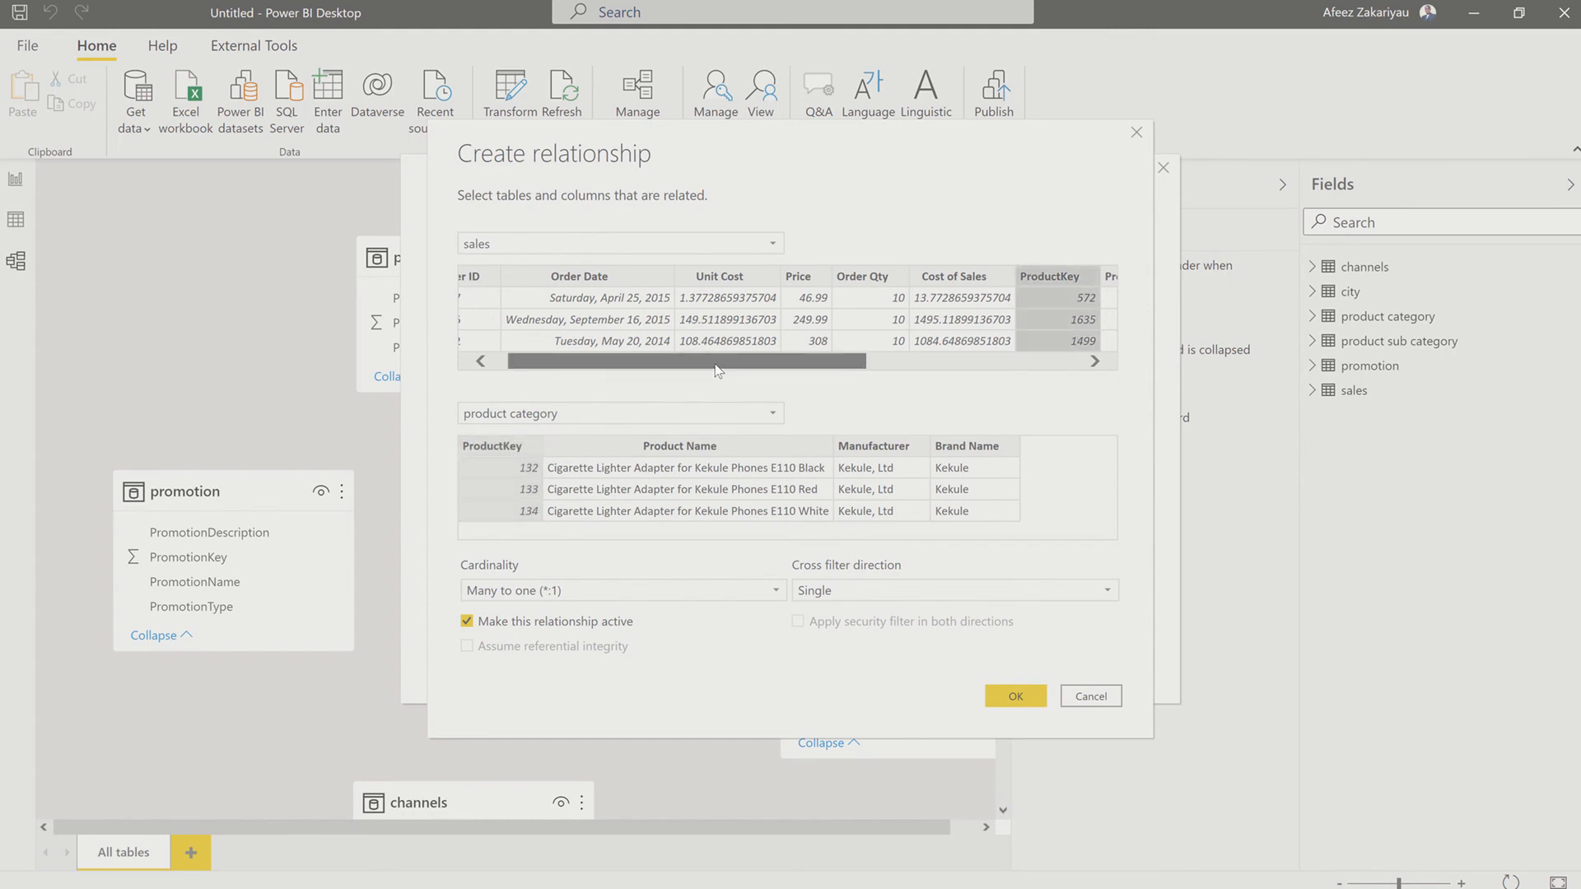
drag(718, 369, 899, 369)
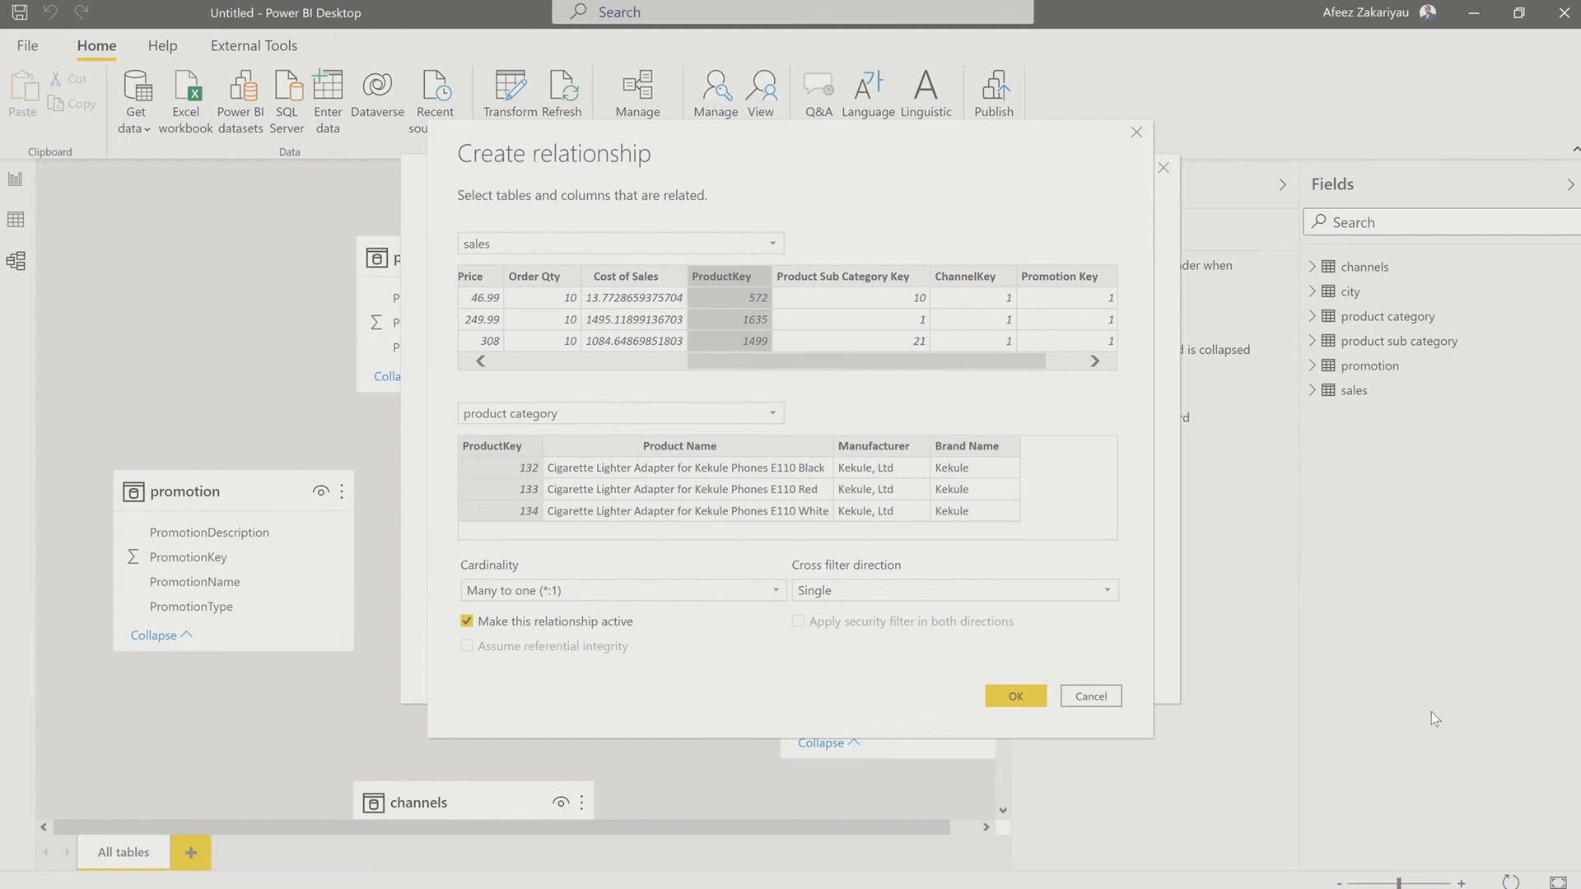
click(1005, 698)
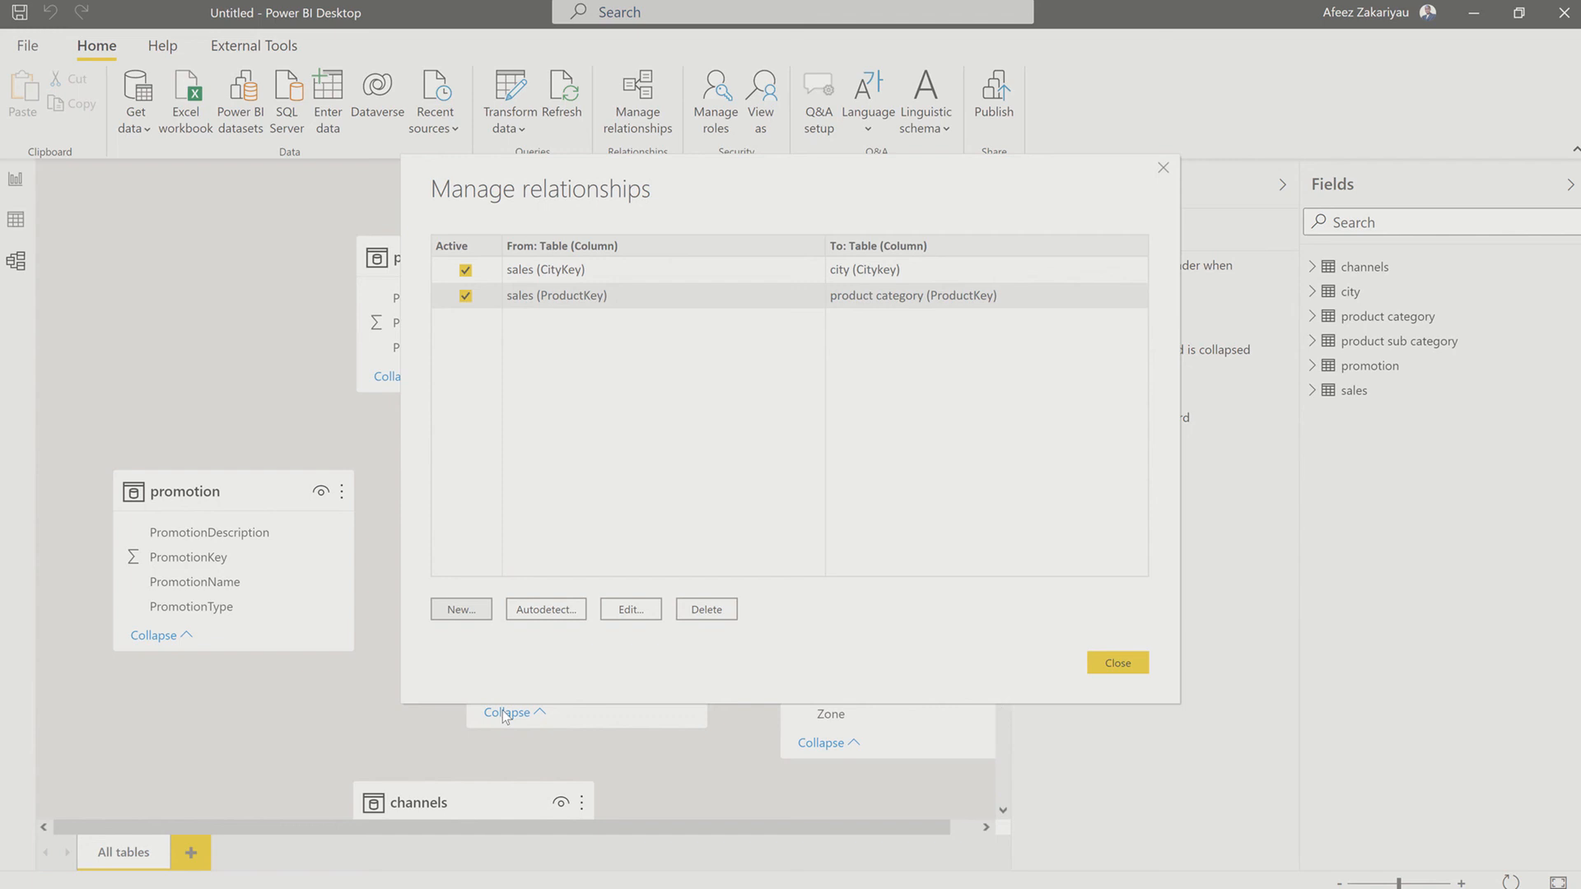
click(1125, 667)
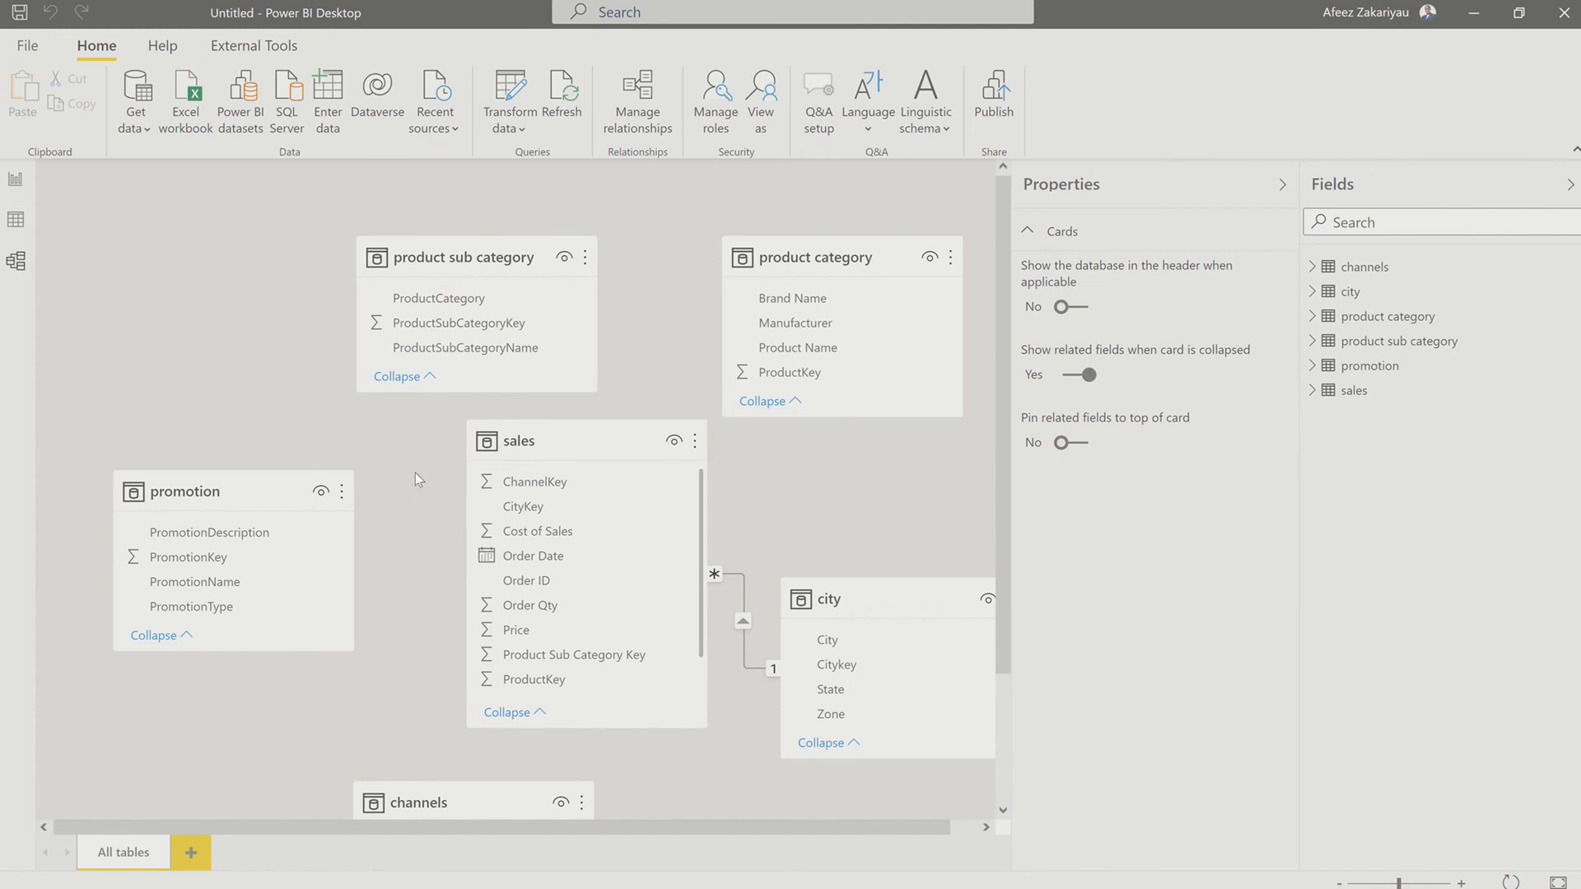
Step: Autodetect the remaining relationships between the model's tables and close the relationship manager
click(635, 102)
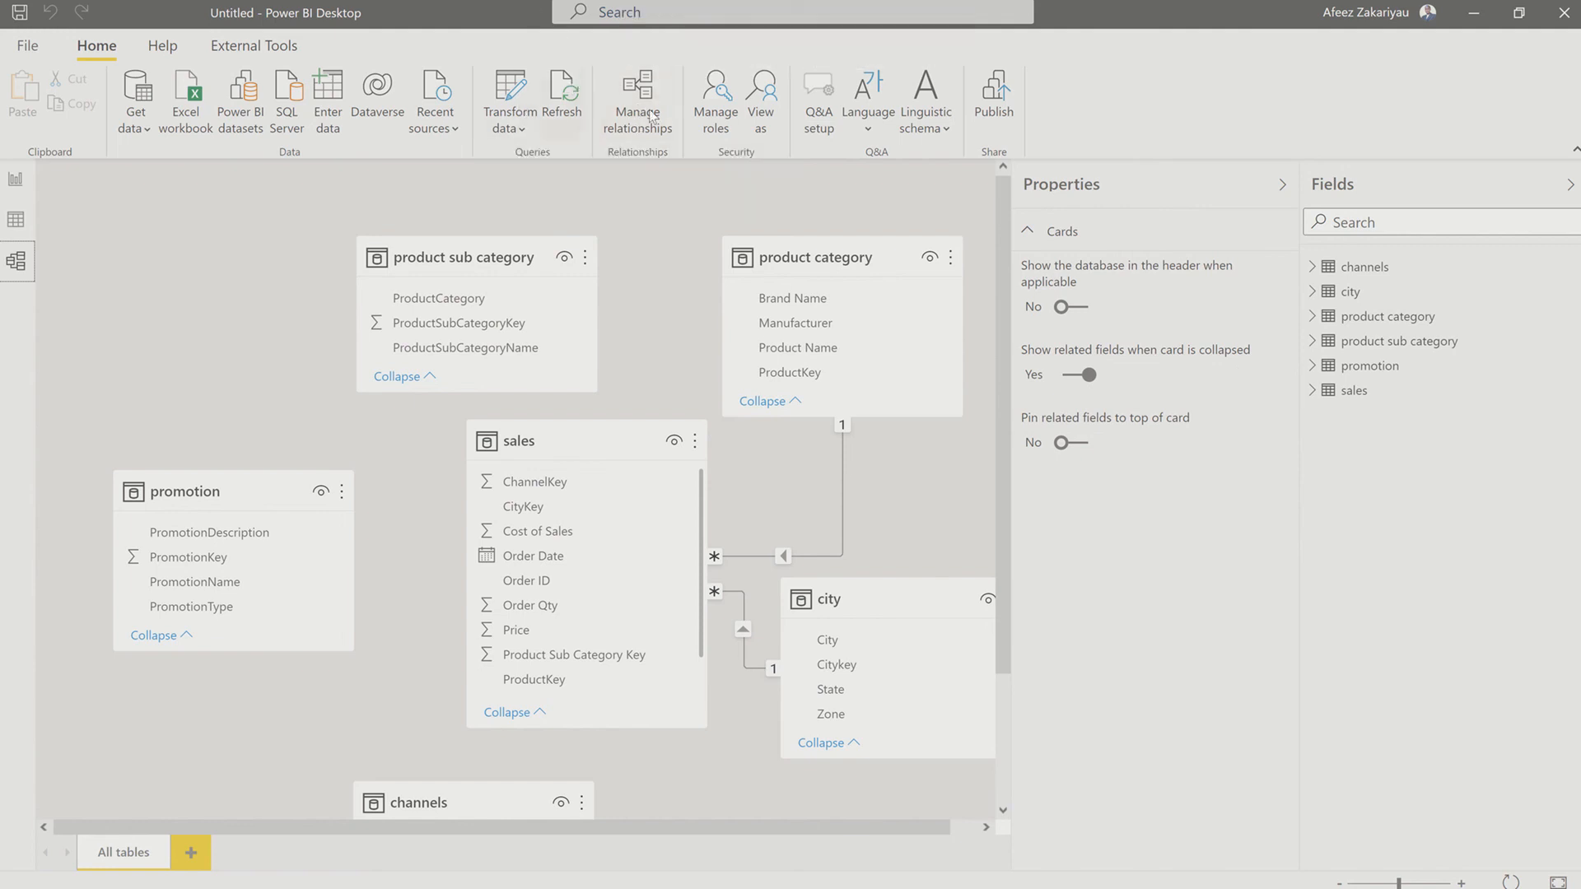
click(651, 113)
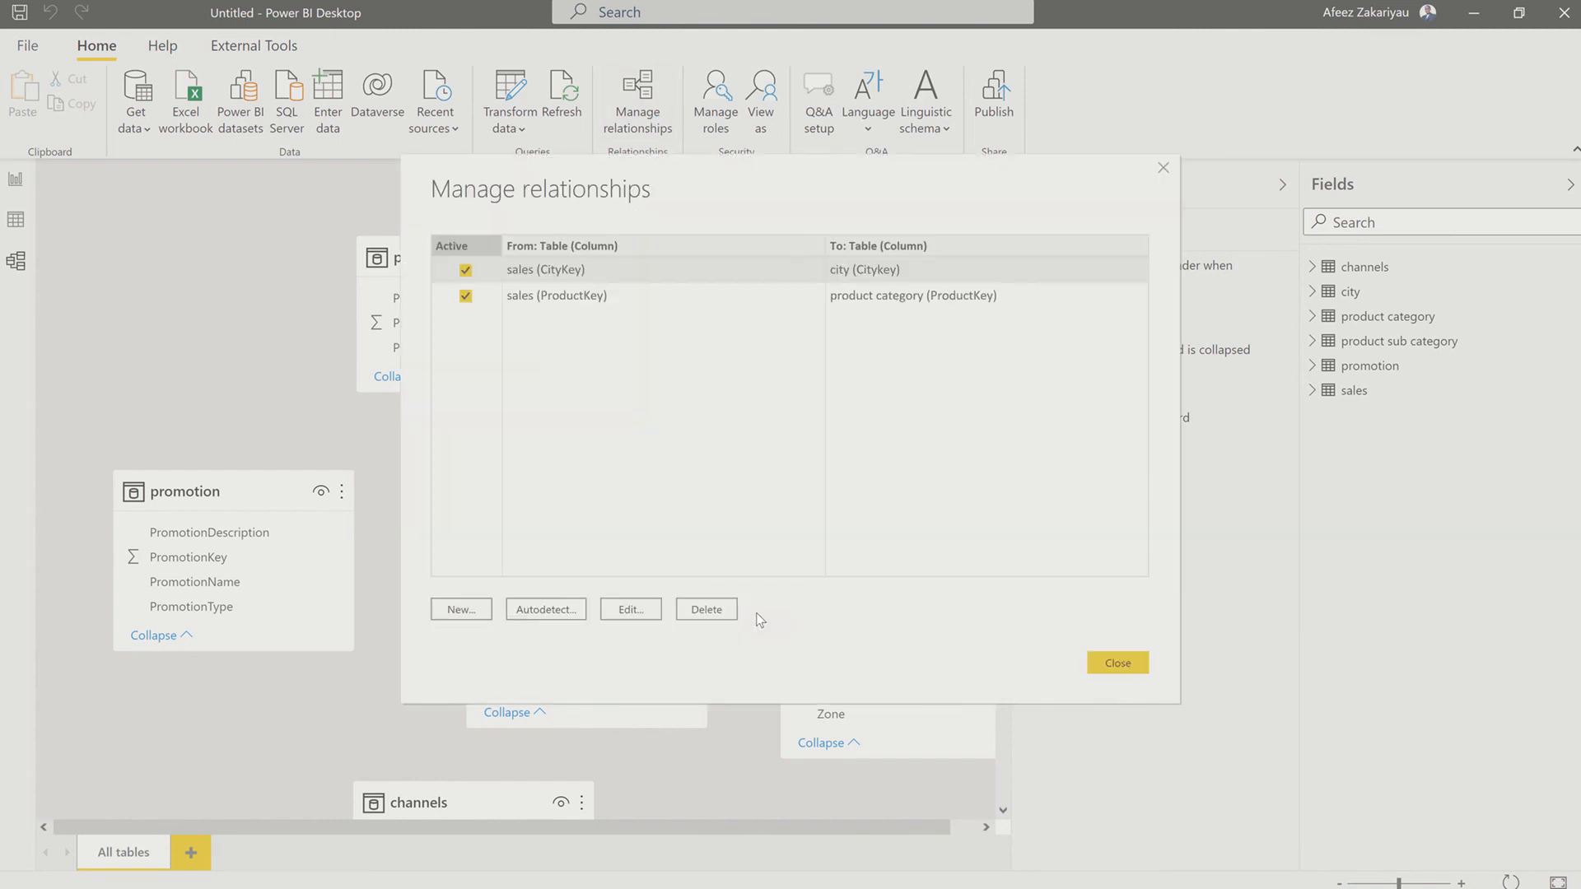
click(563, 616)
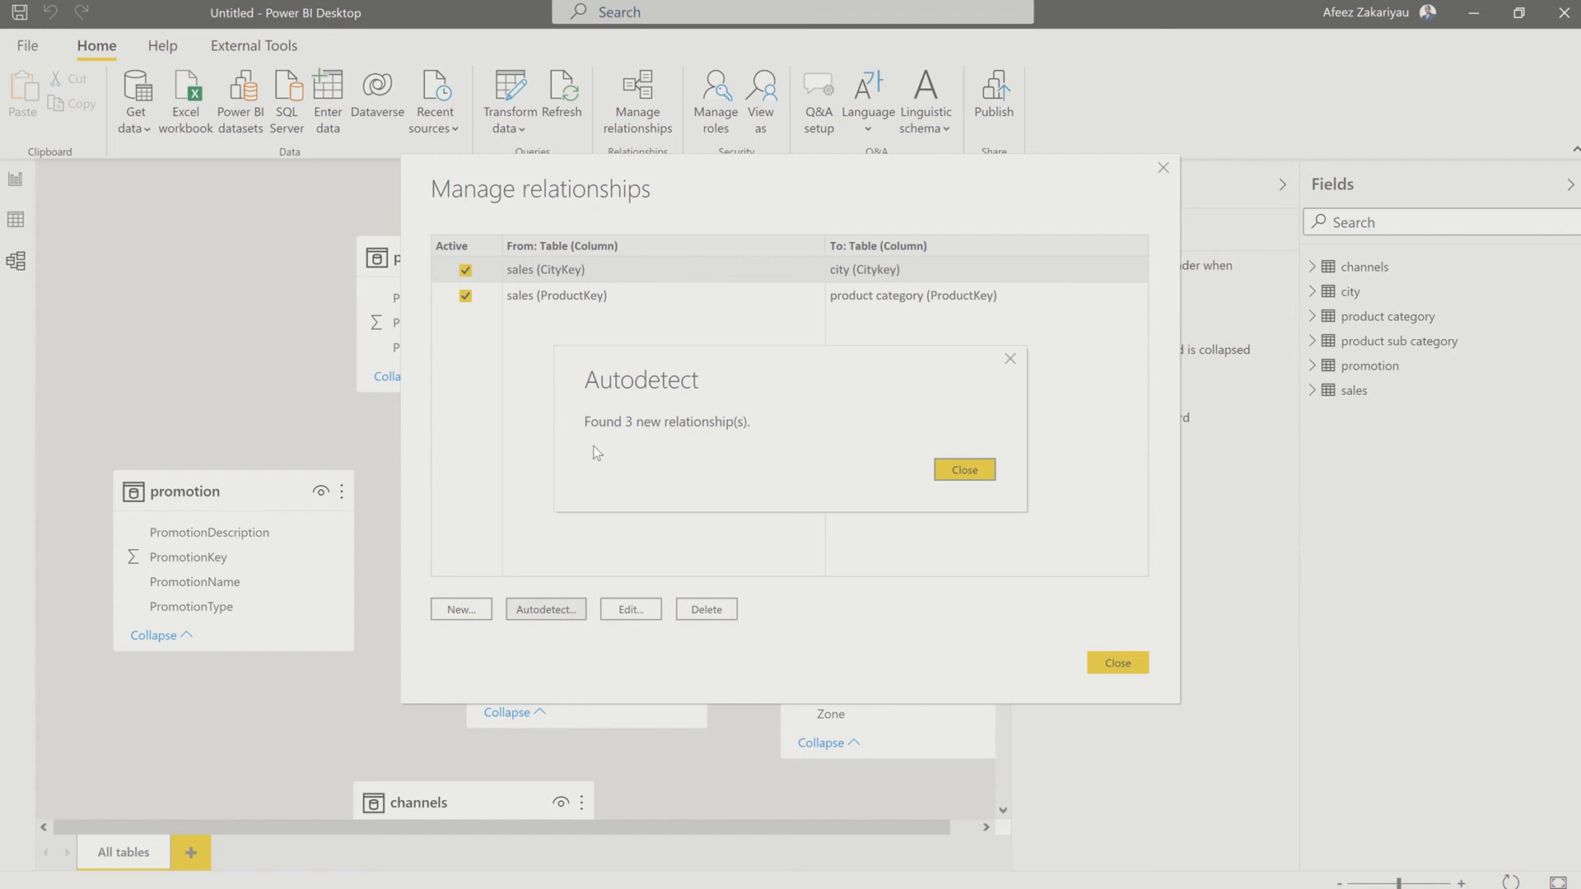
click(978, 470)
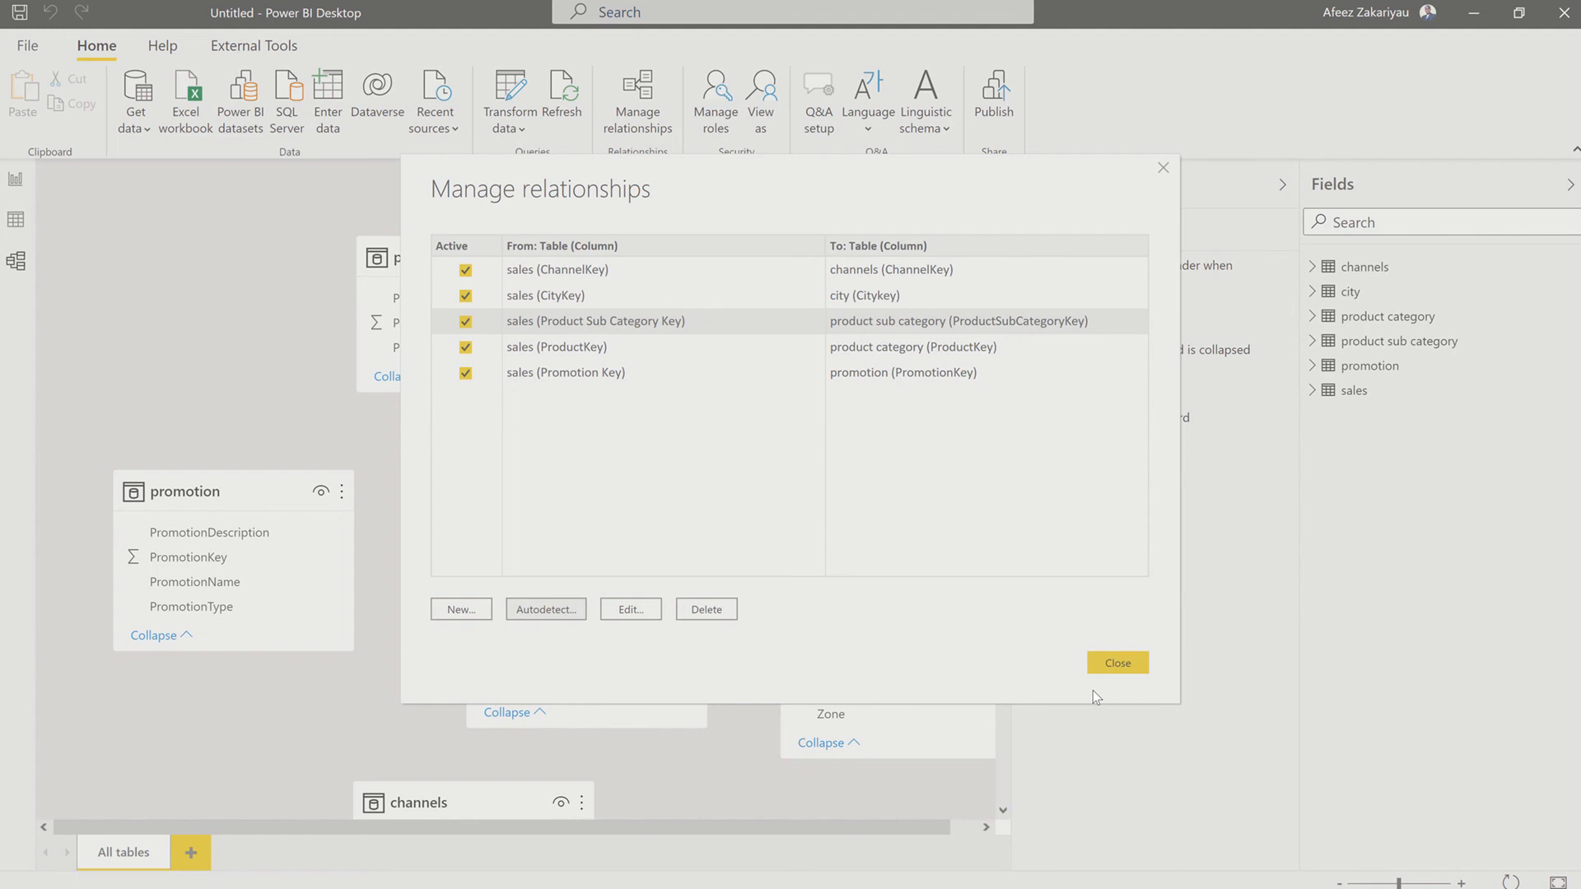
click(1130, 663)
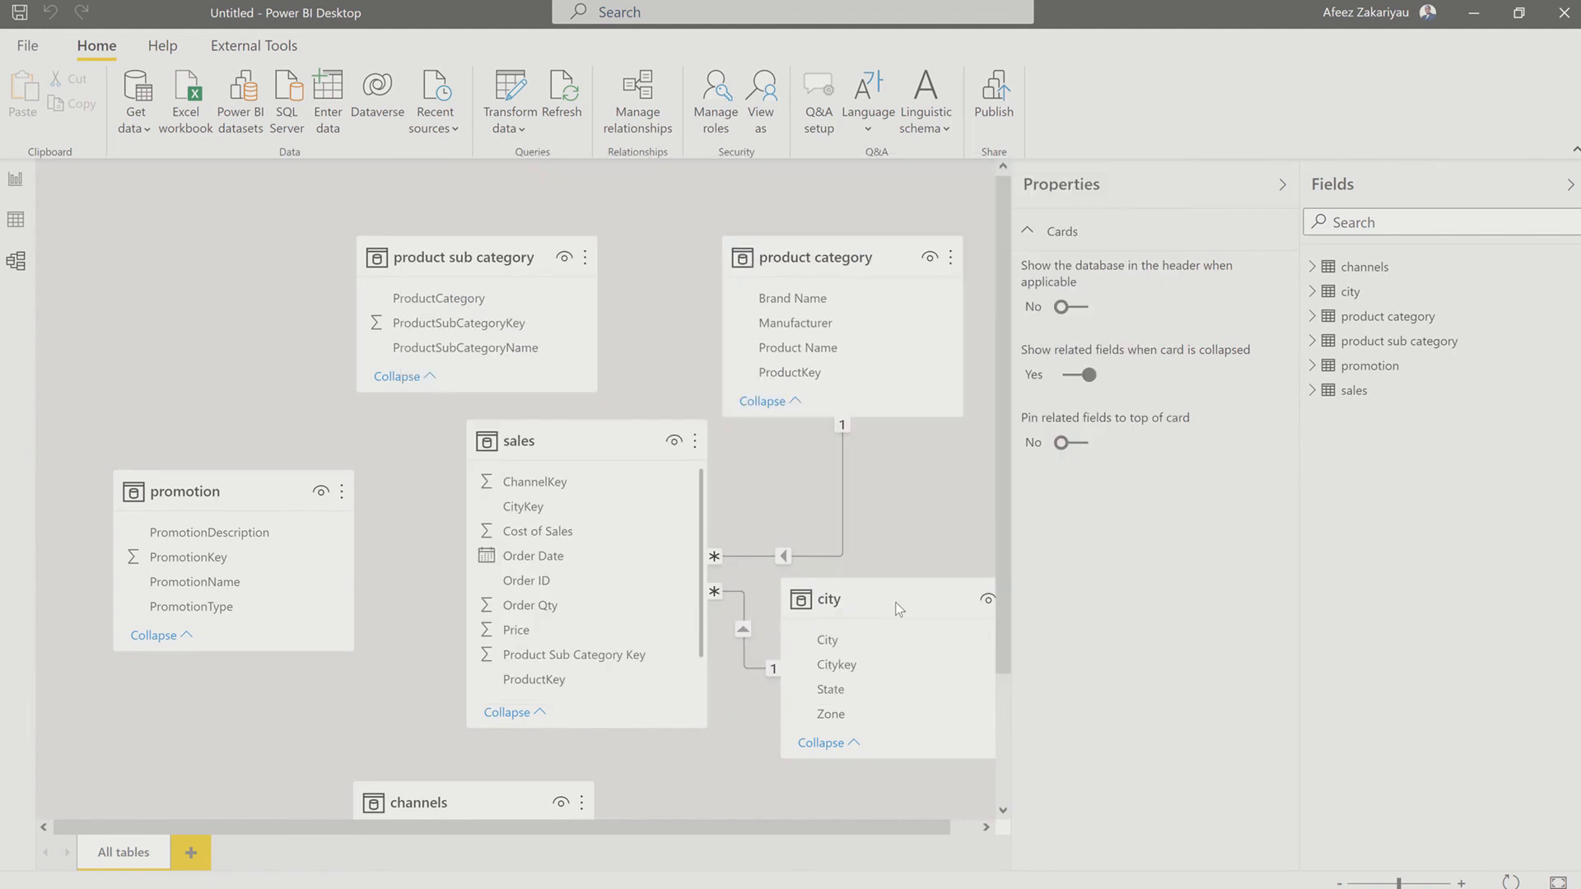
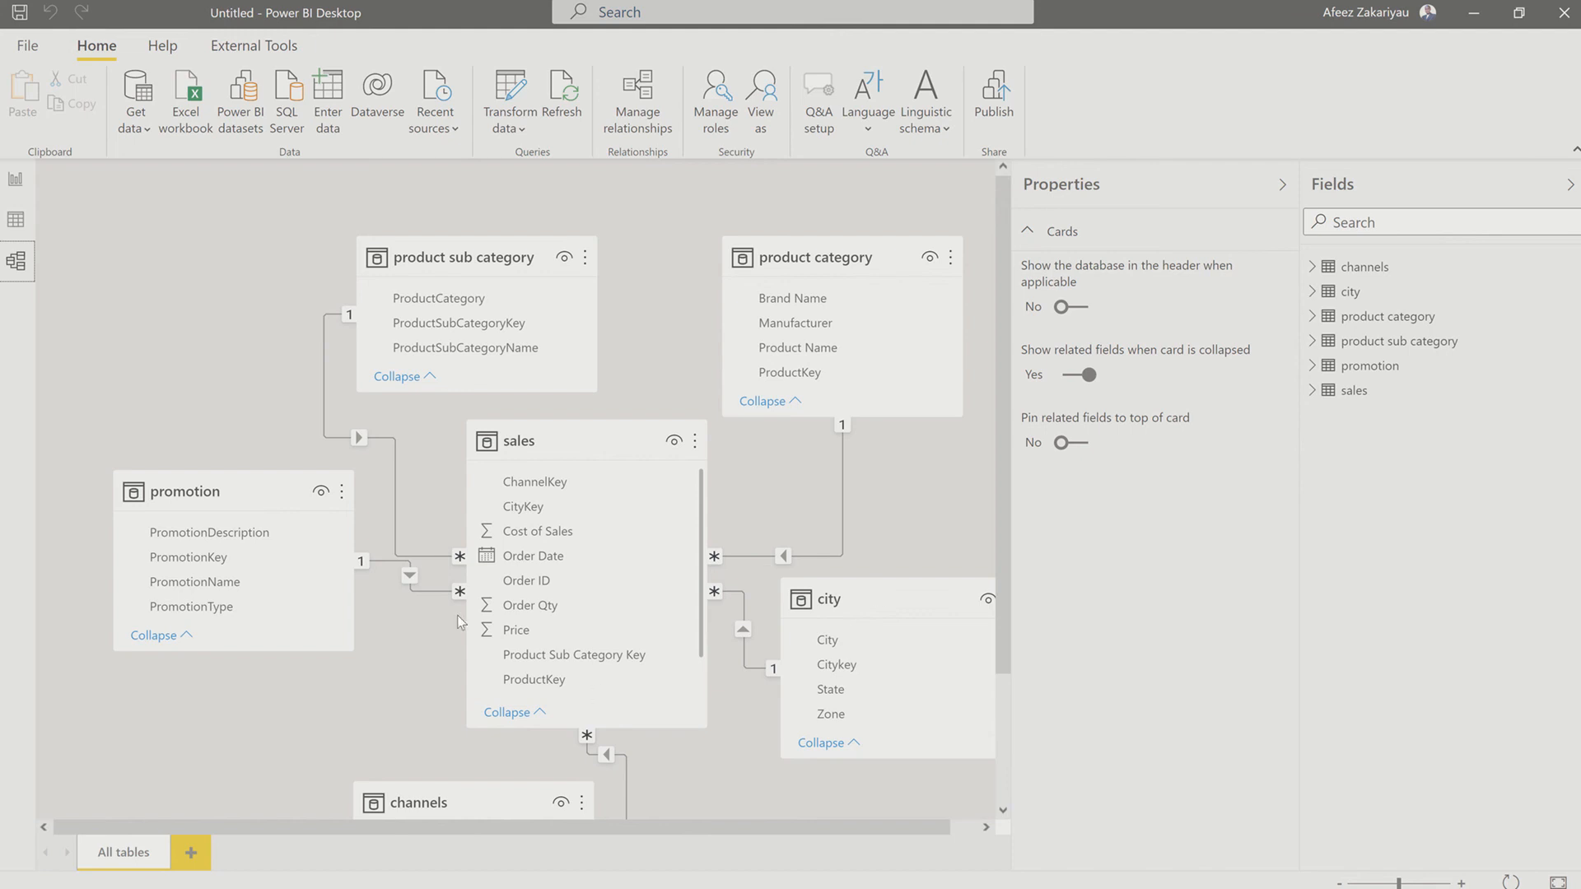
scroll(567, 683, down, 2)
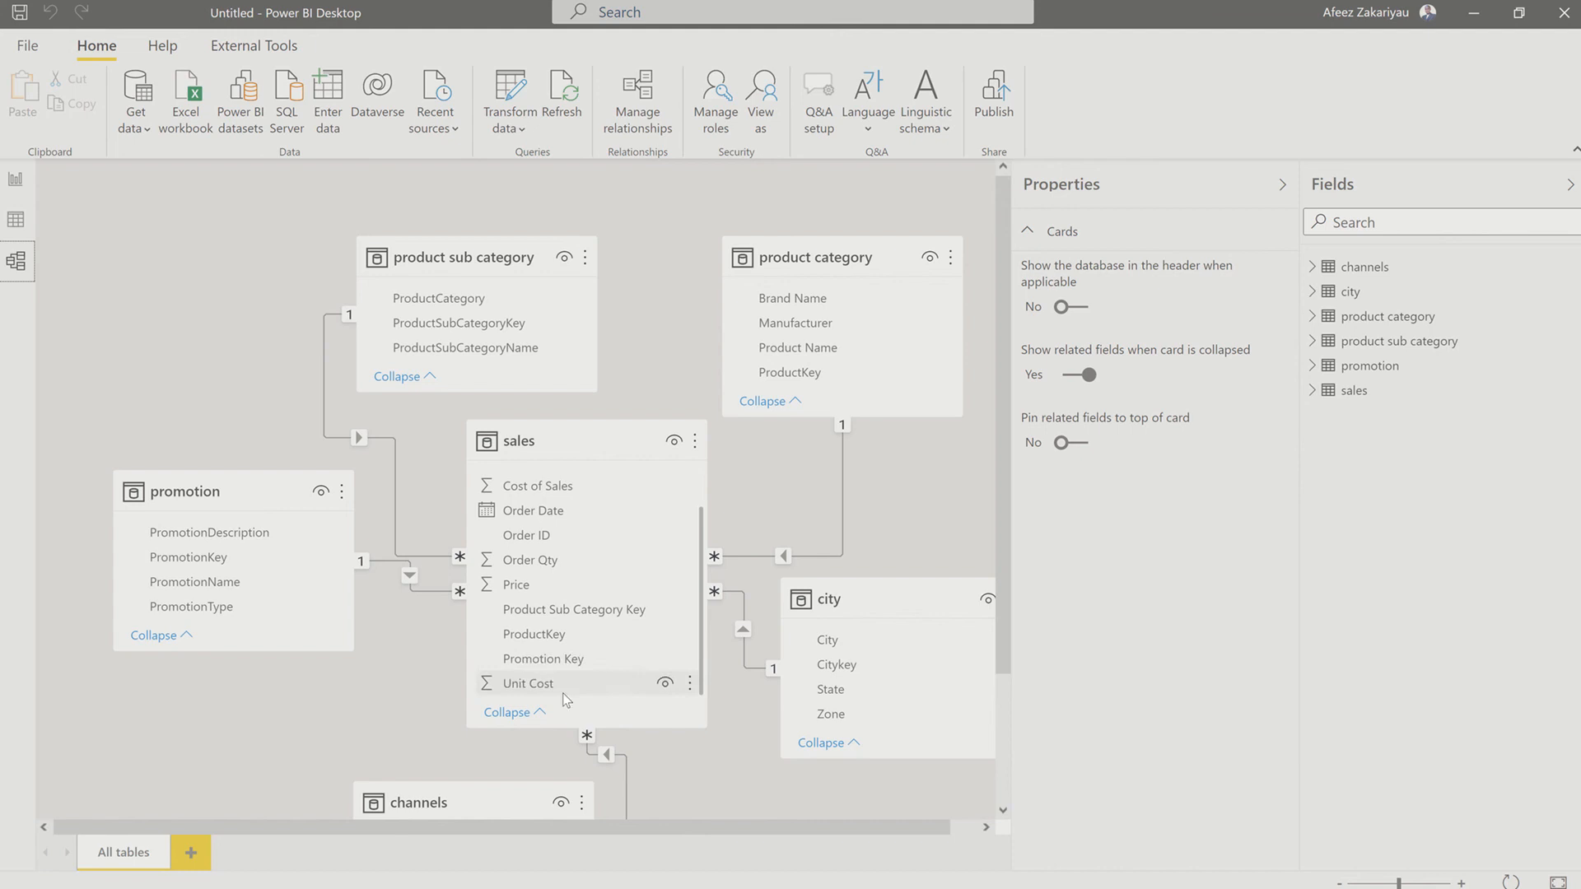
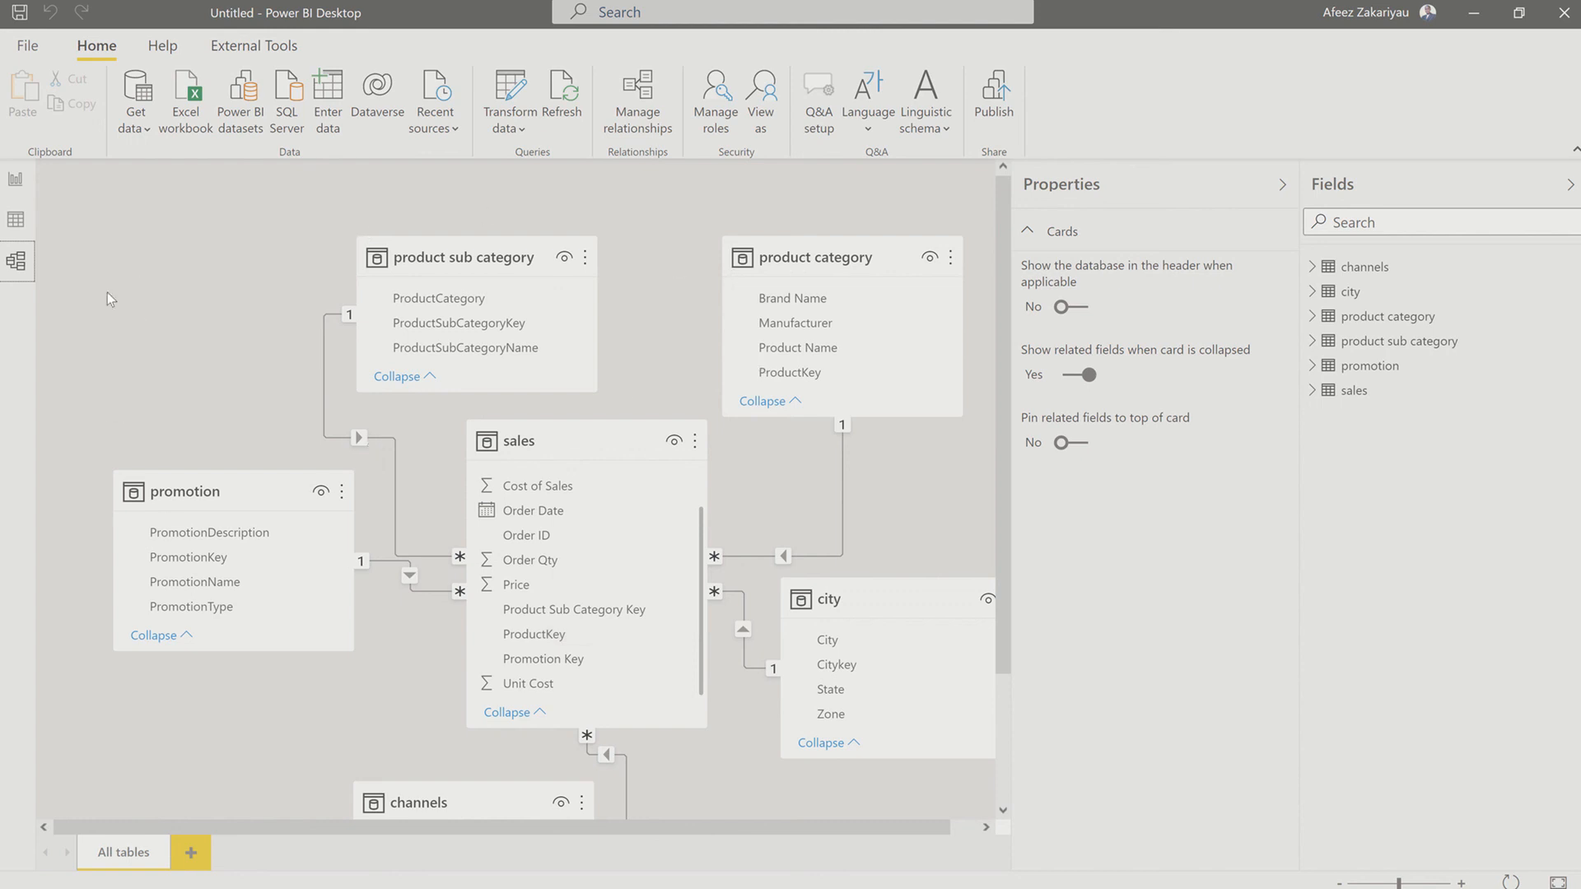
Step: View the sales table's rows in the data view, and open the sales query in Power Query Editor
click(16, 219)
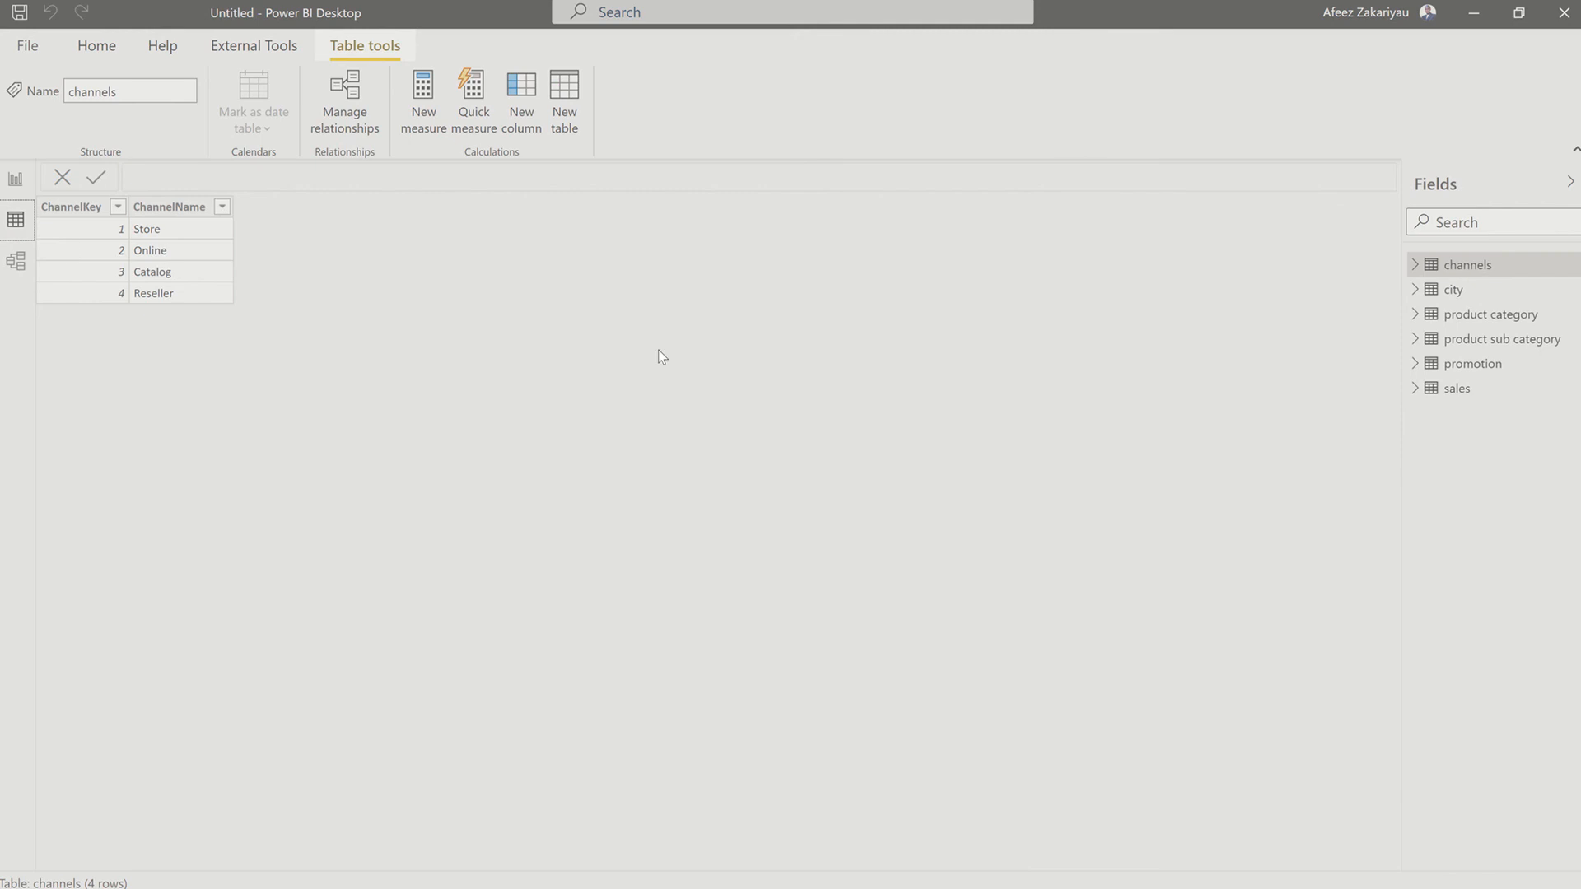
click(1445, 393)
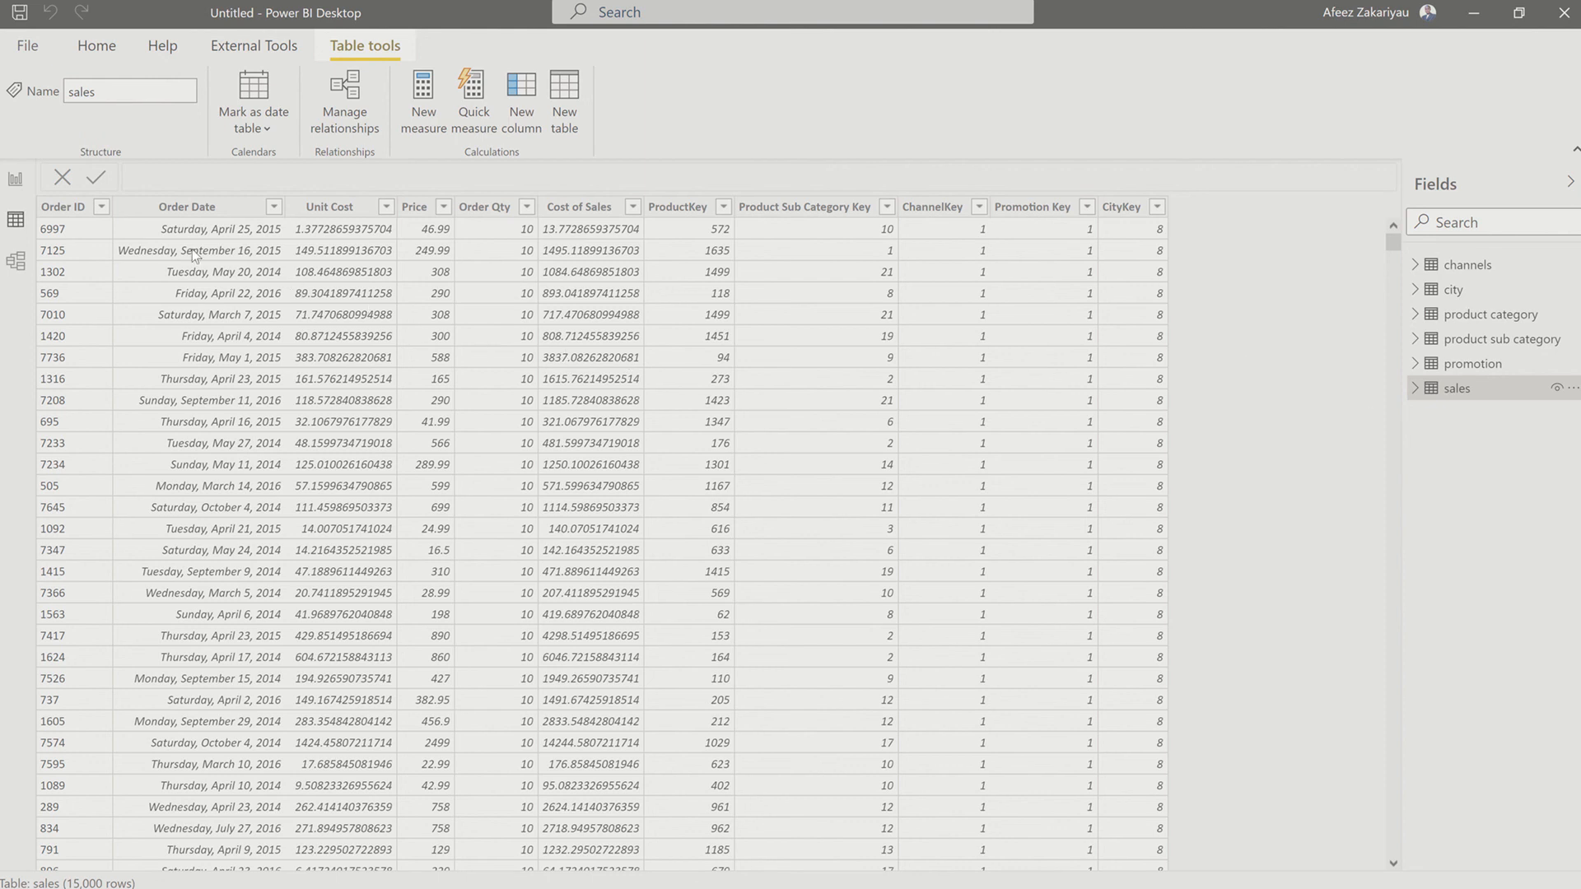
click(10, 181)
click(570, 126)
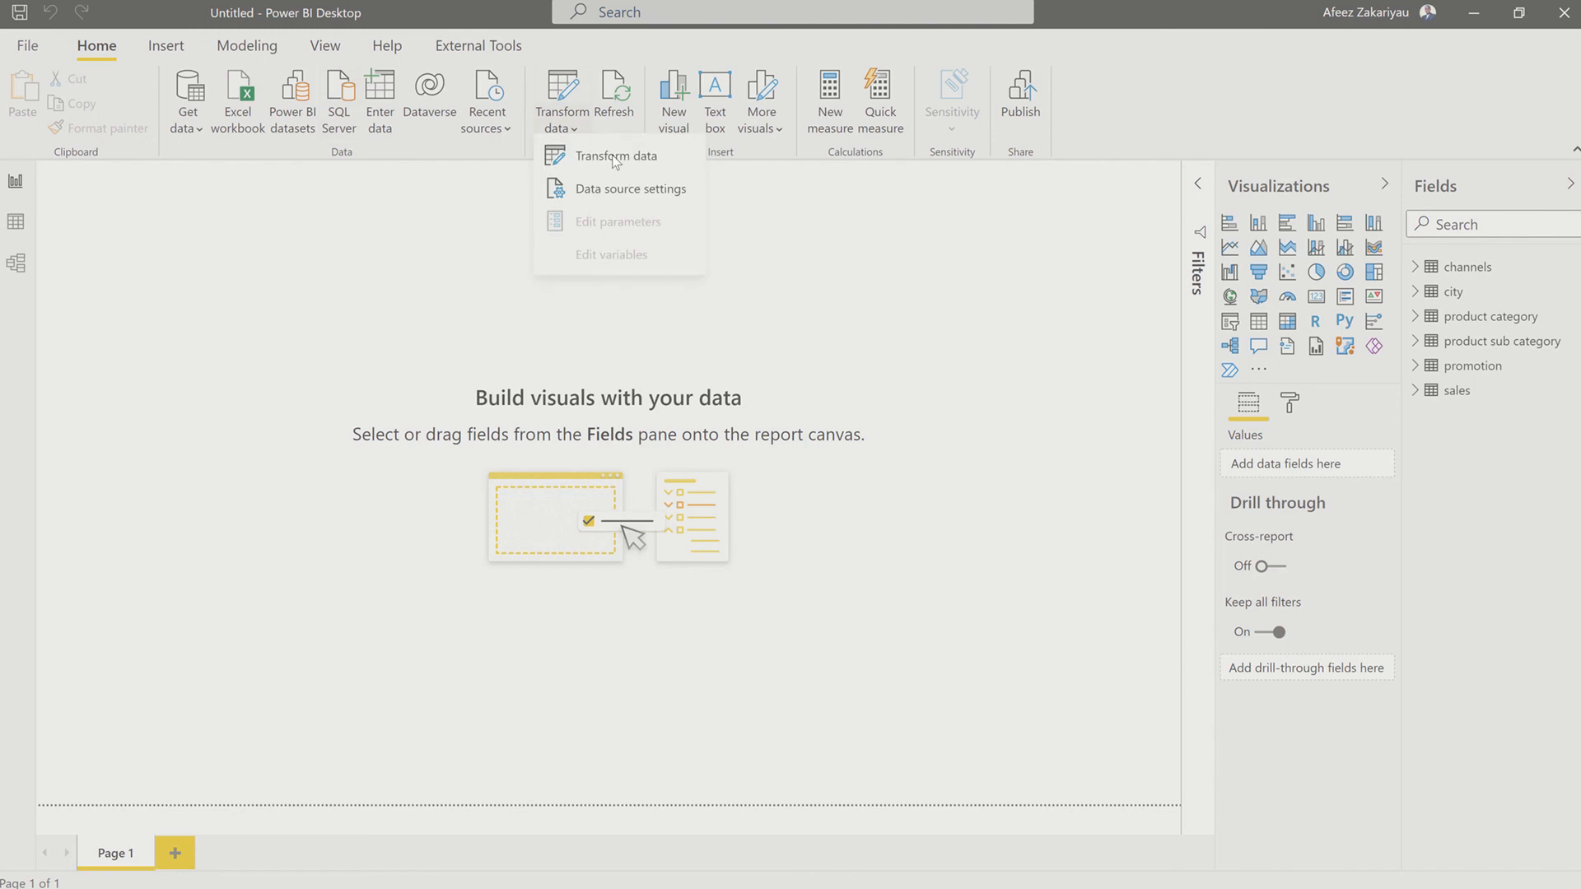
click(613, 158)
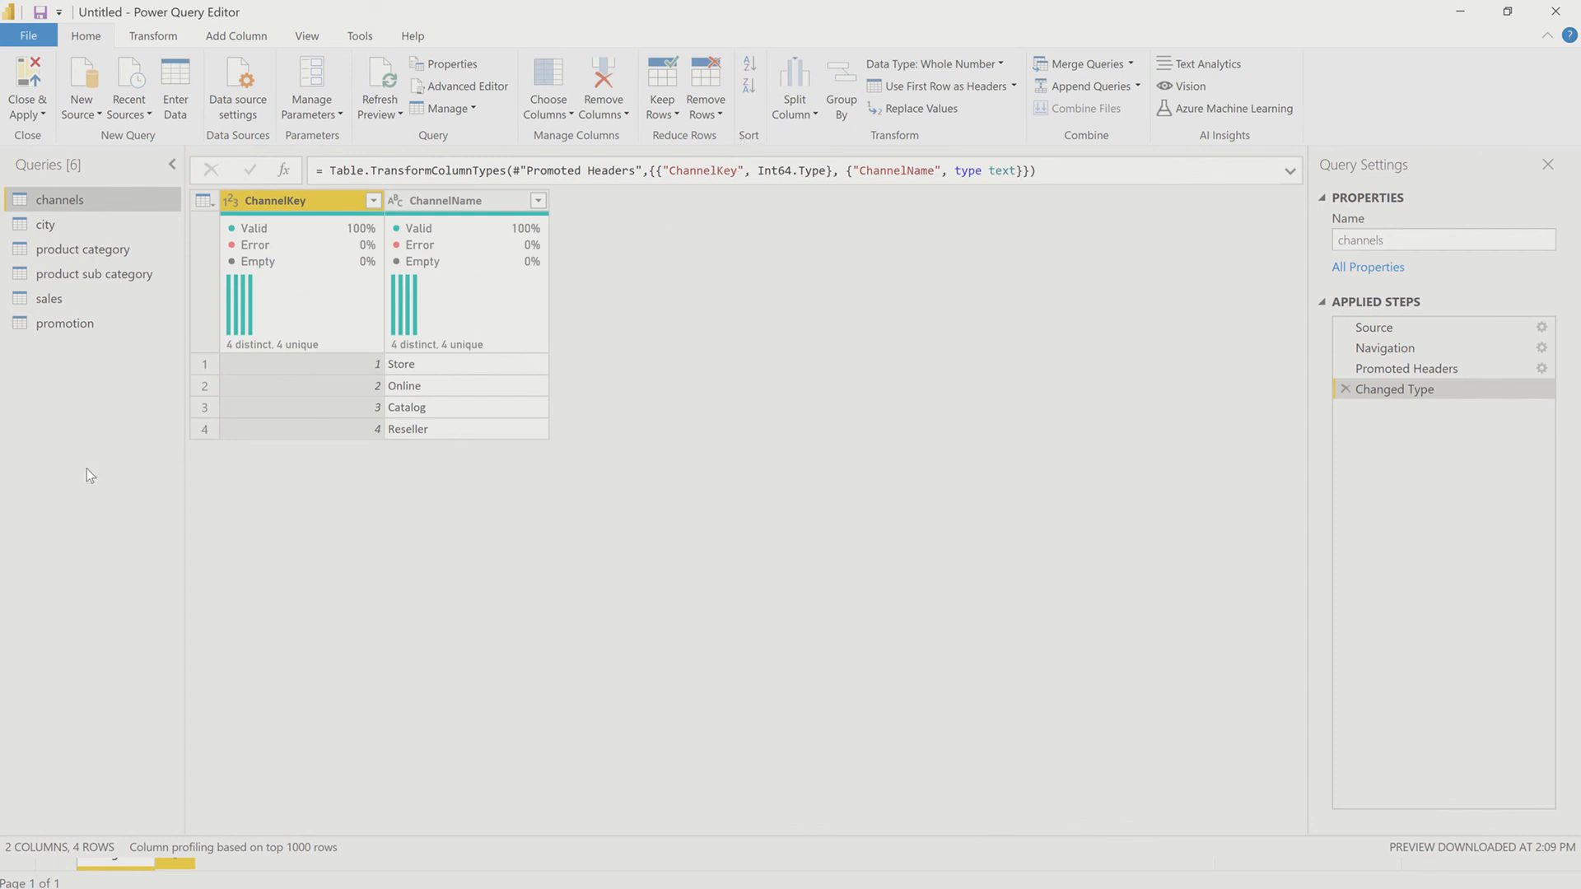
click(89, 298)
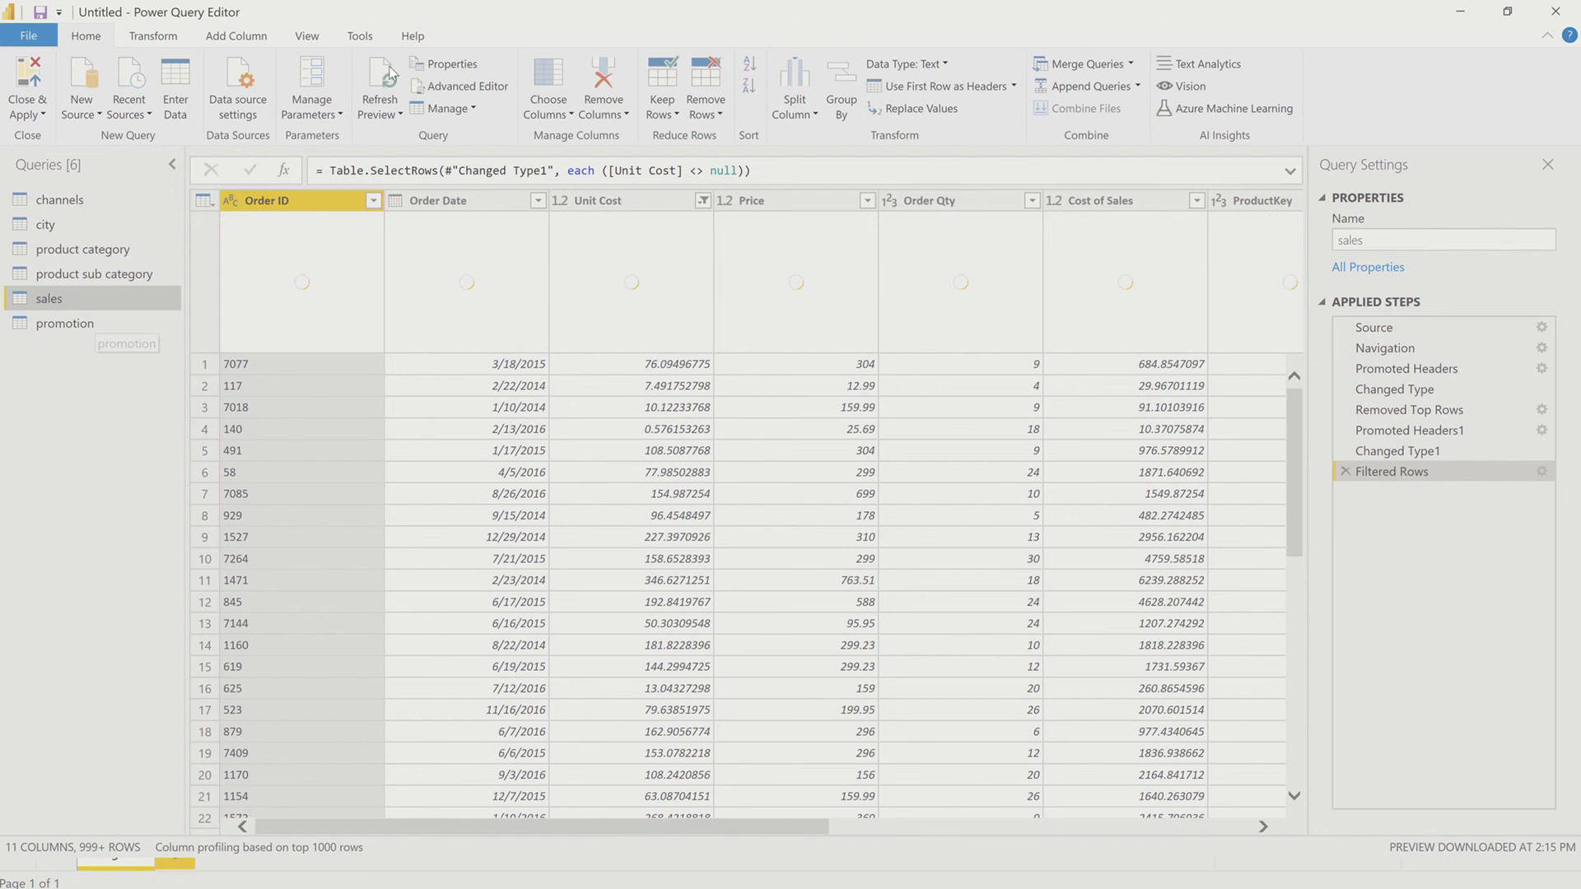
Step: Turn off the column distribution and column quality displays in the sales query preview
click(321, 39)
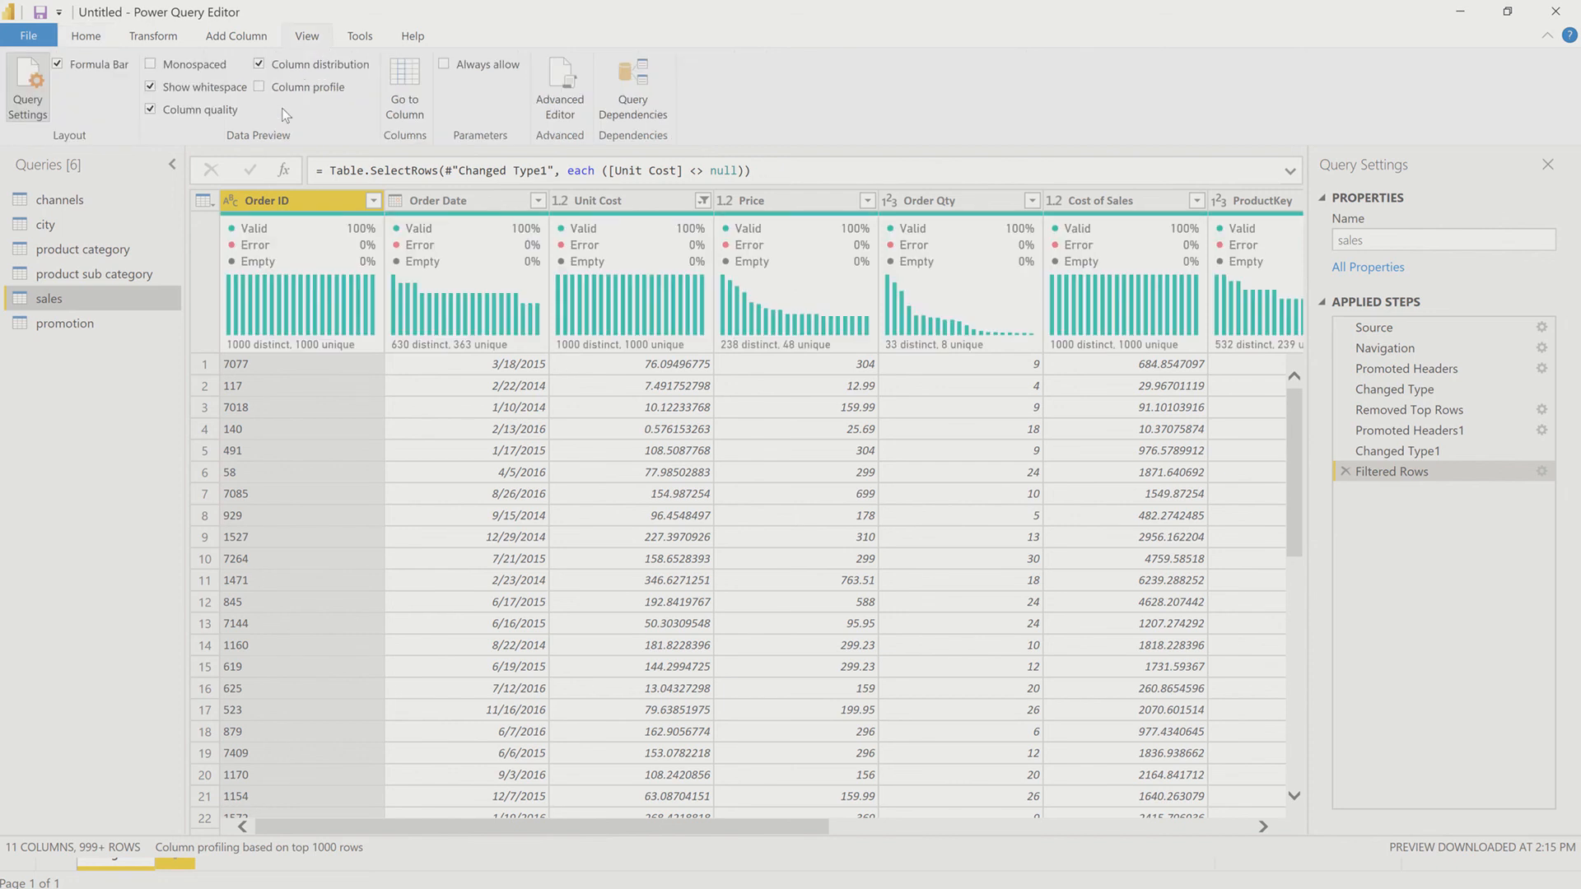
click(298, 67)
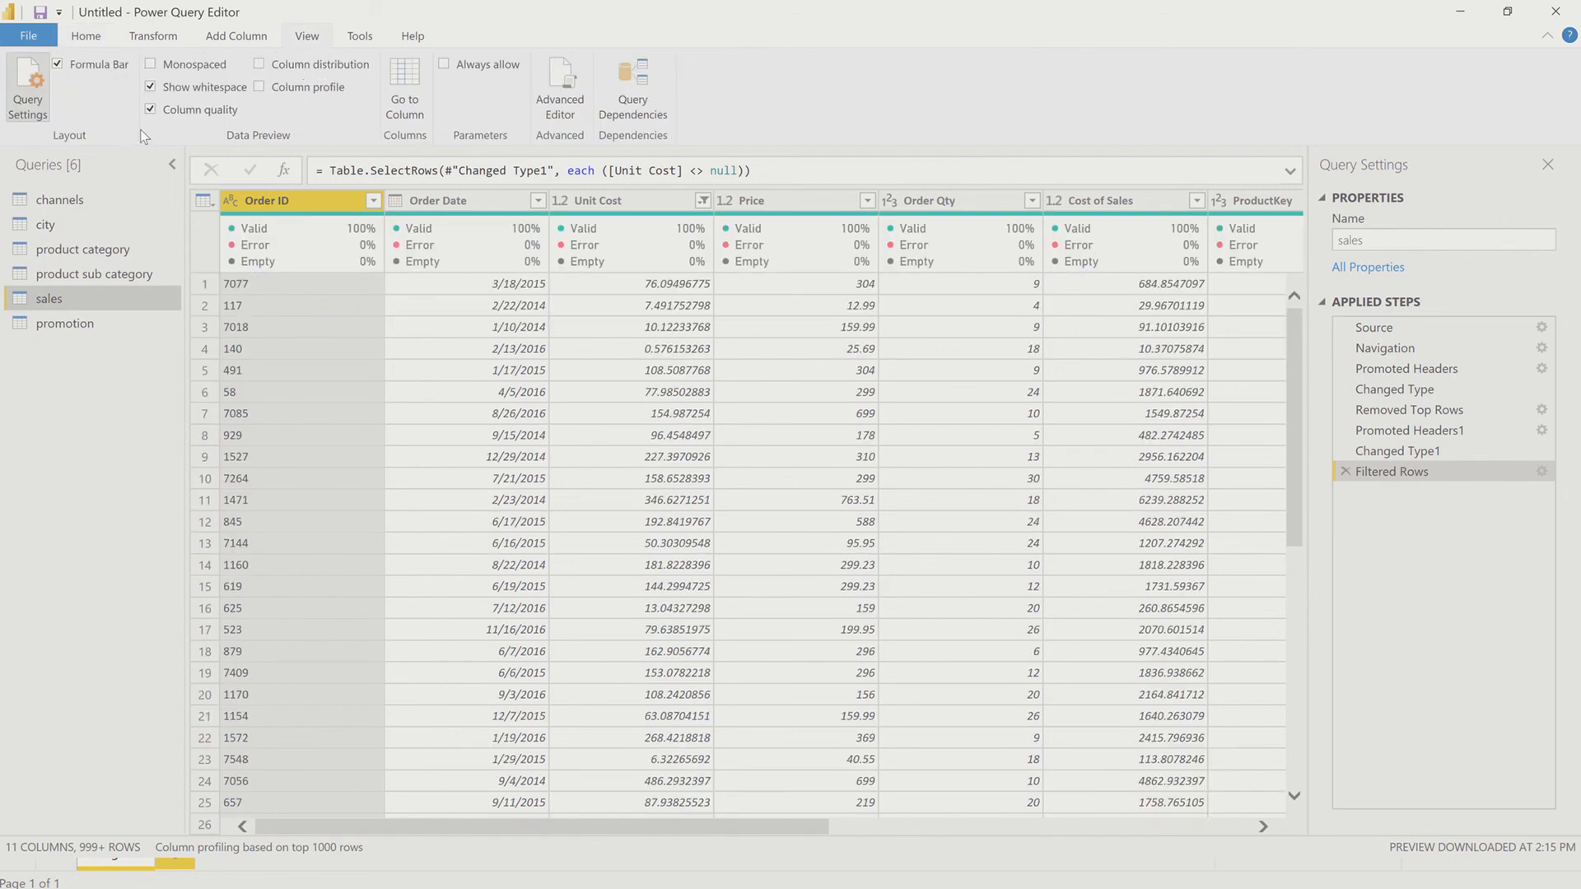
click(155, 109)
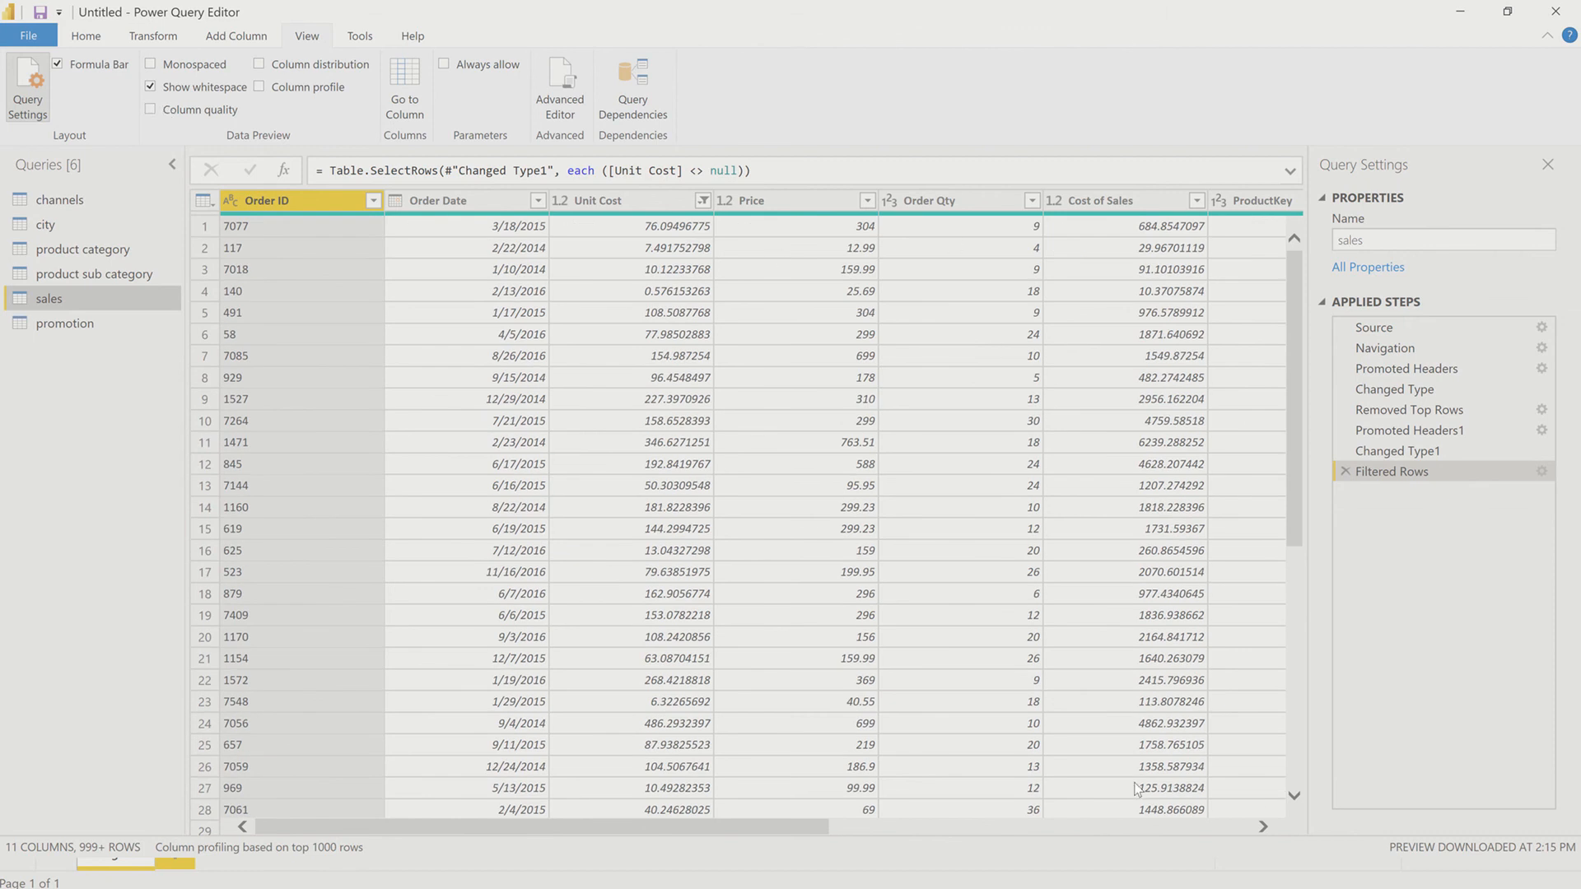
Step: Start a custom column in the sales query and name it Total Sales
click(1178, 827)
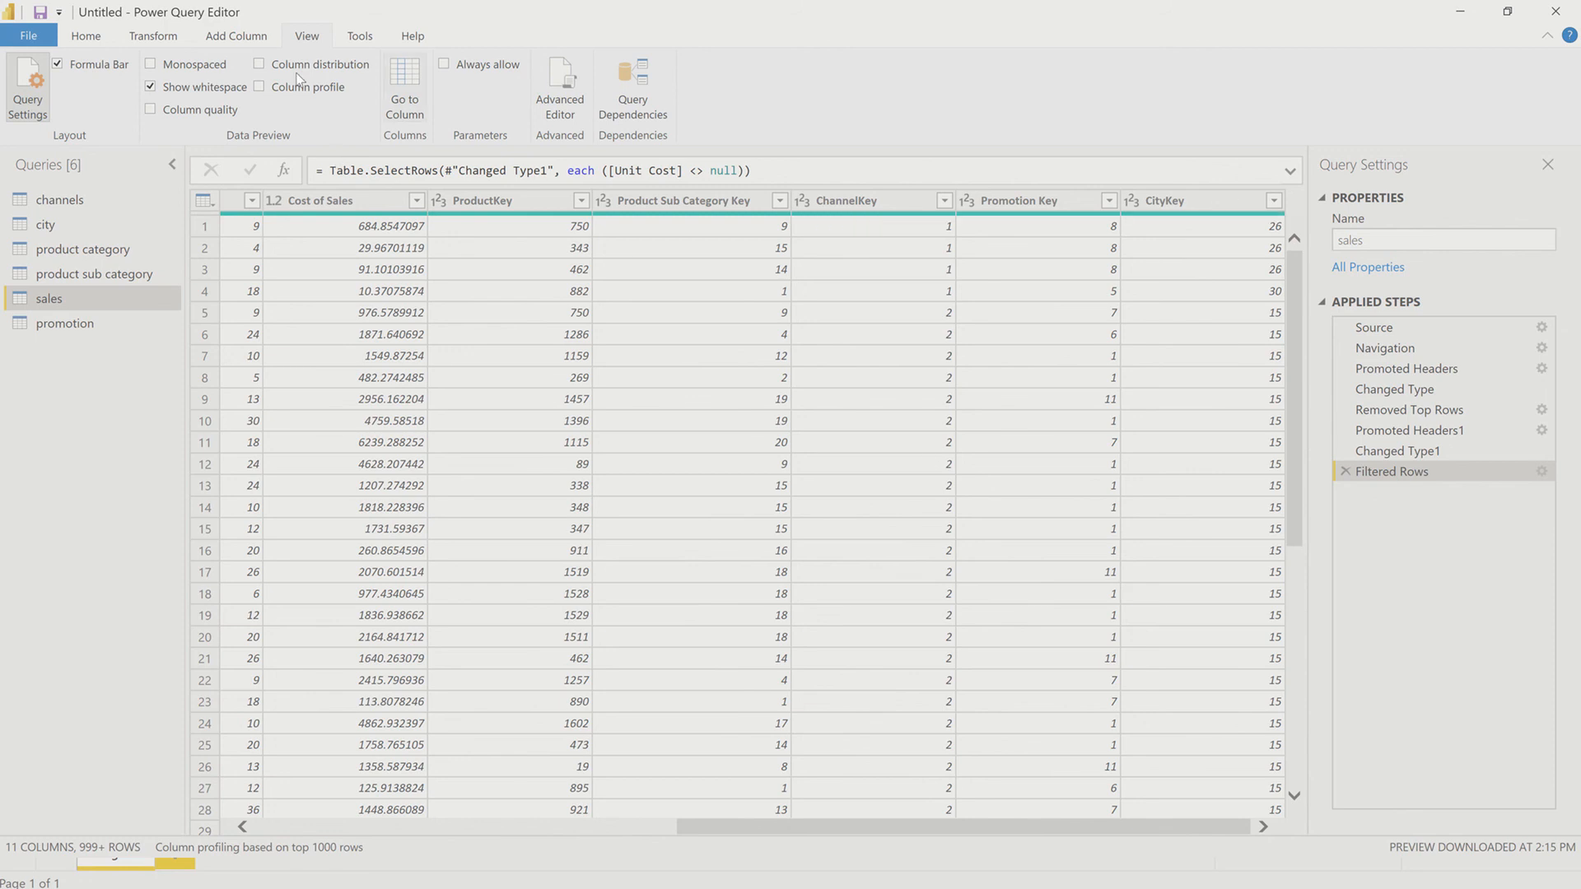
click(232, 34)
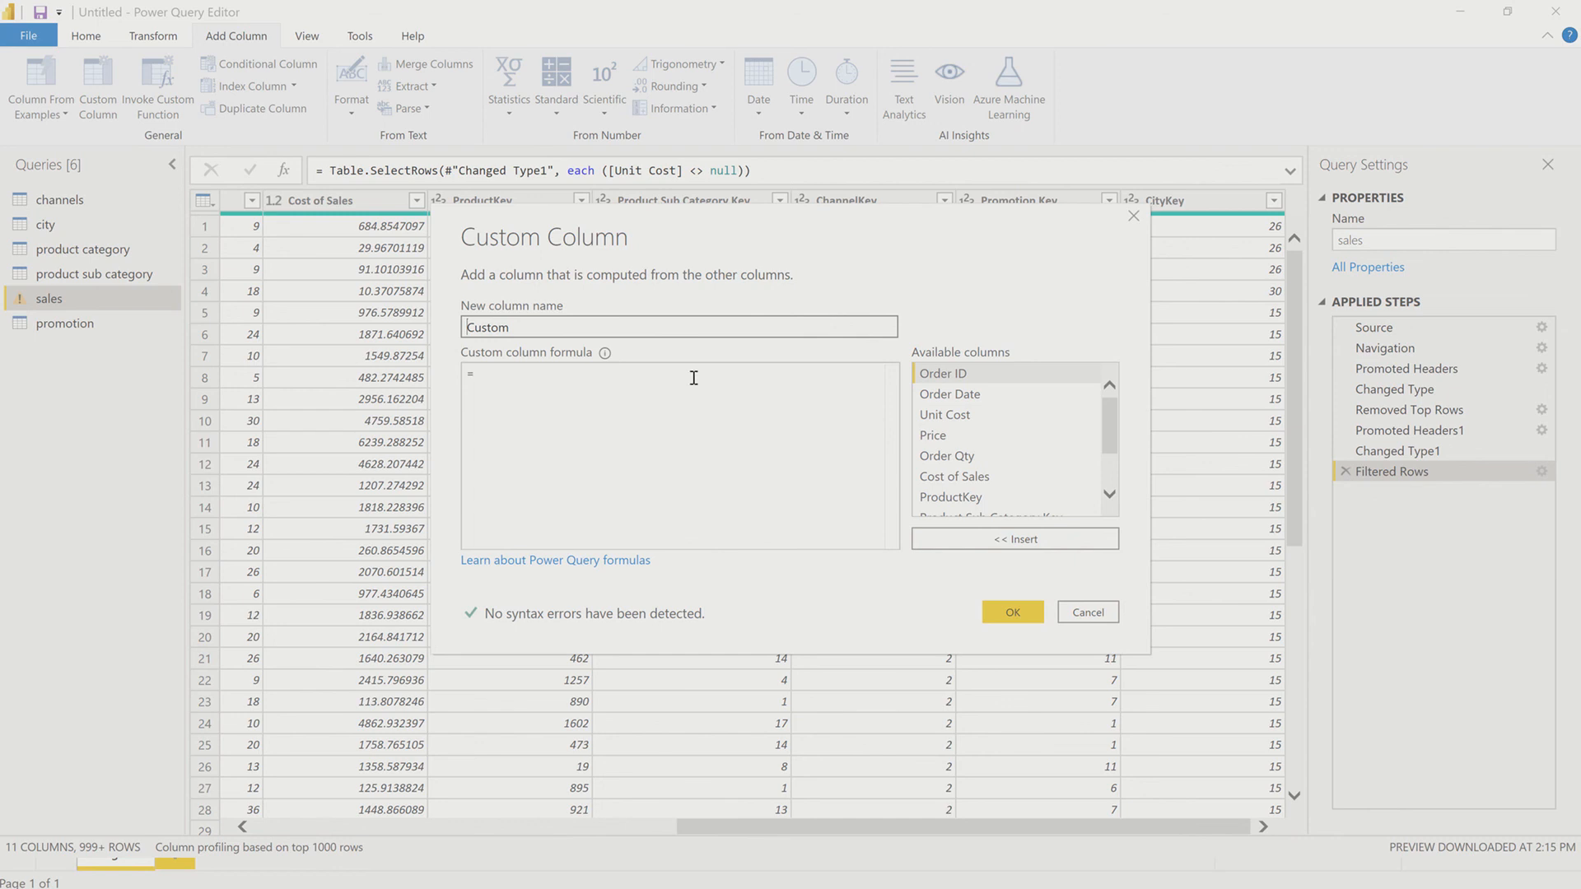
key(ctrl+a)
text(T)
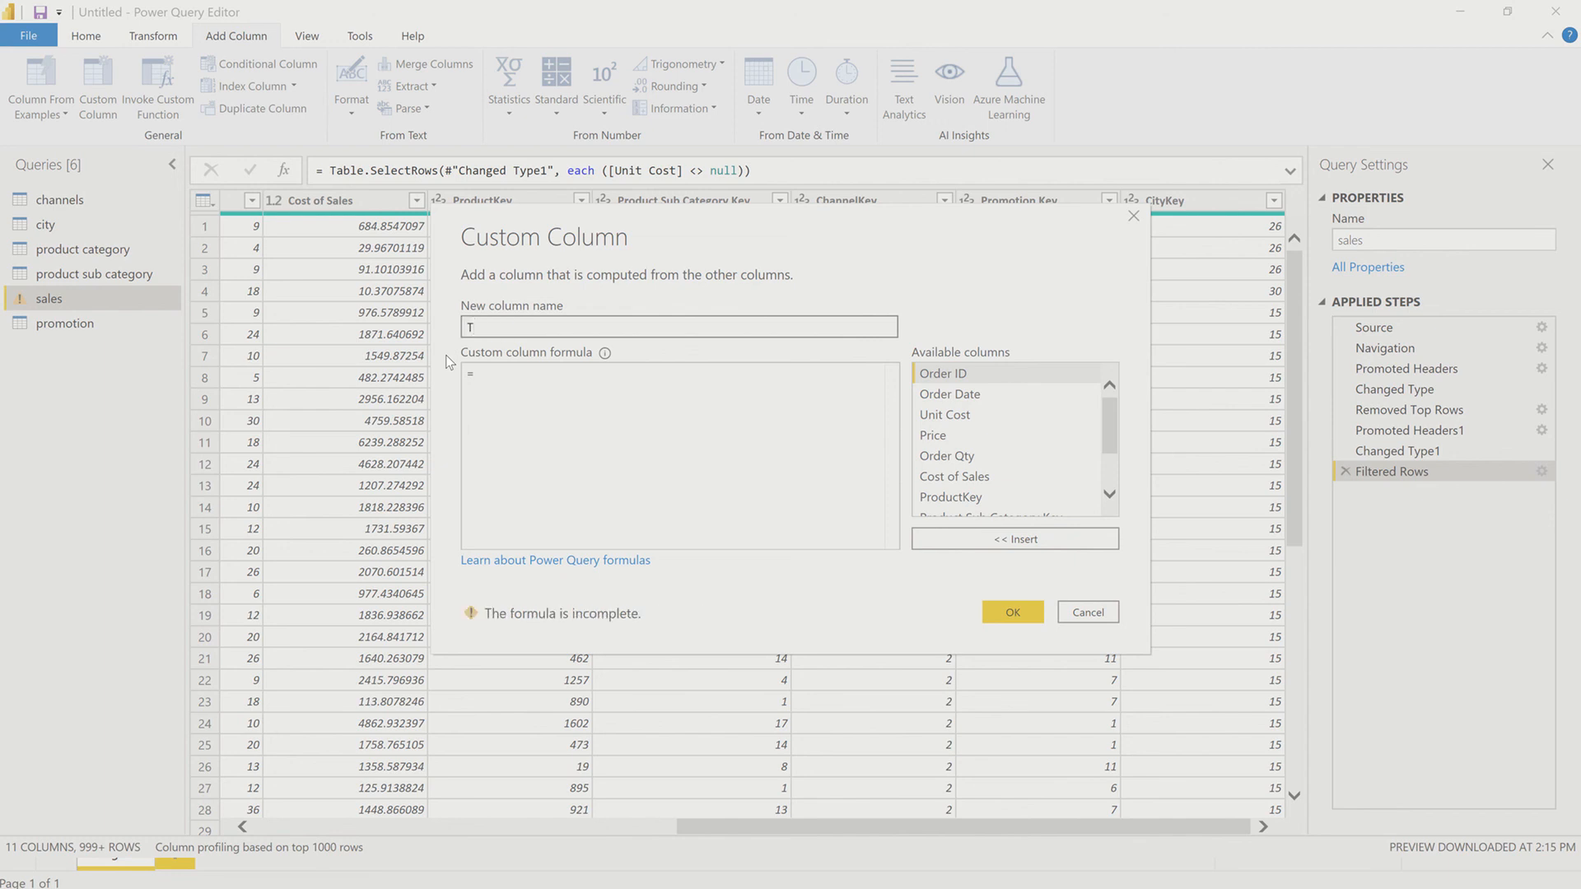
text(otal Sales)
key(Tab)
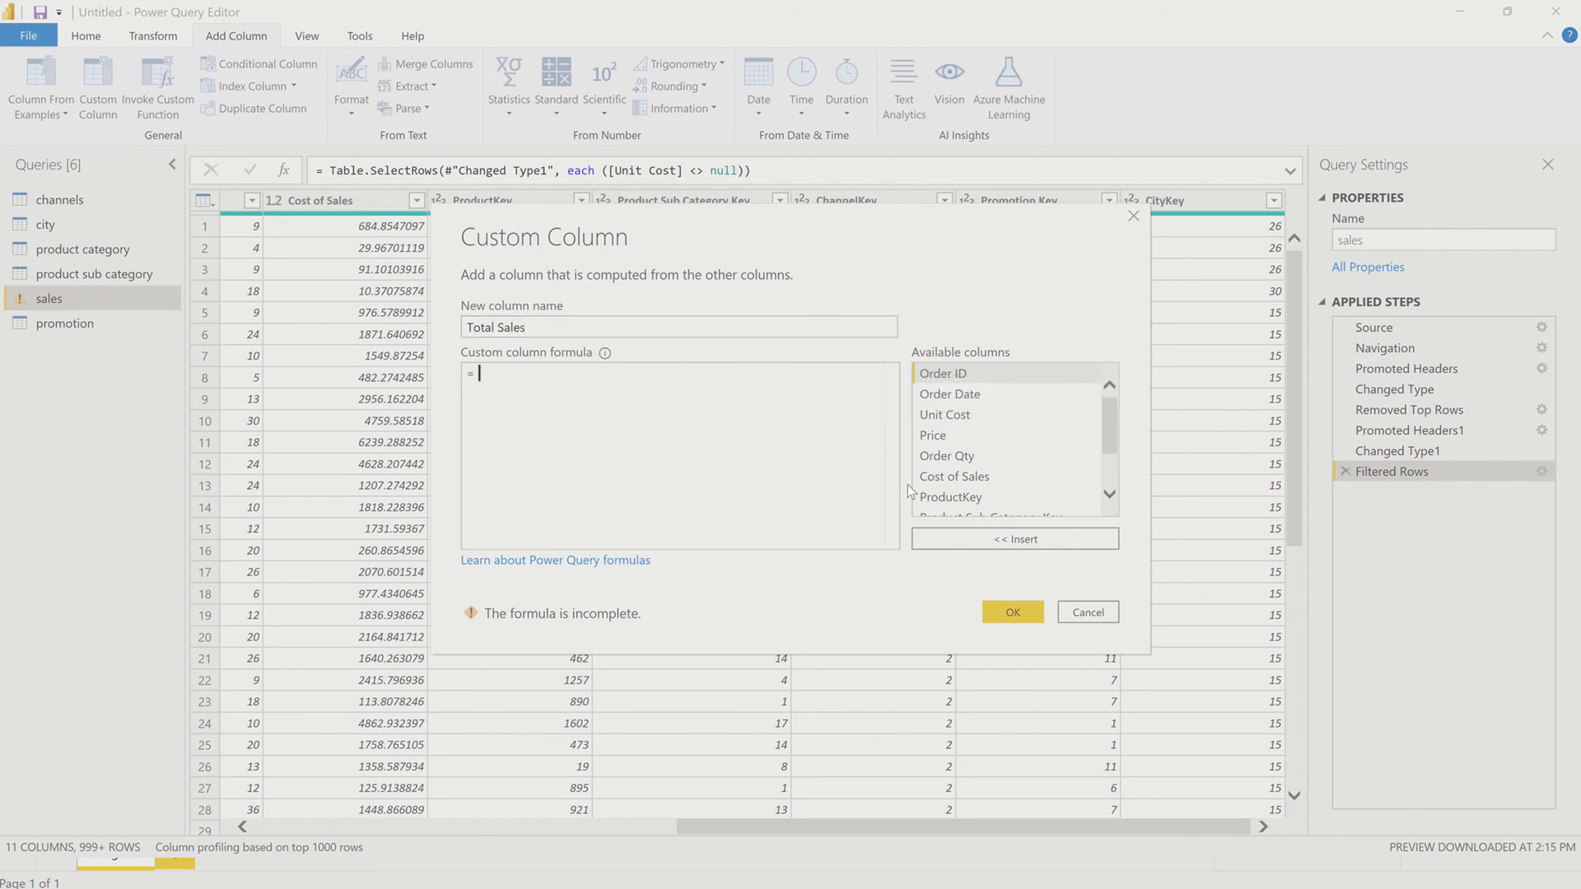
Step: Define the Total Sales formula as [Price]*[Order Qty] and add the column
scroll(999, 453, down, 1)
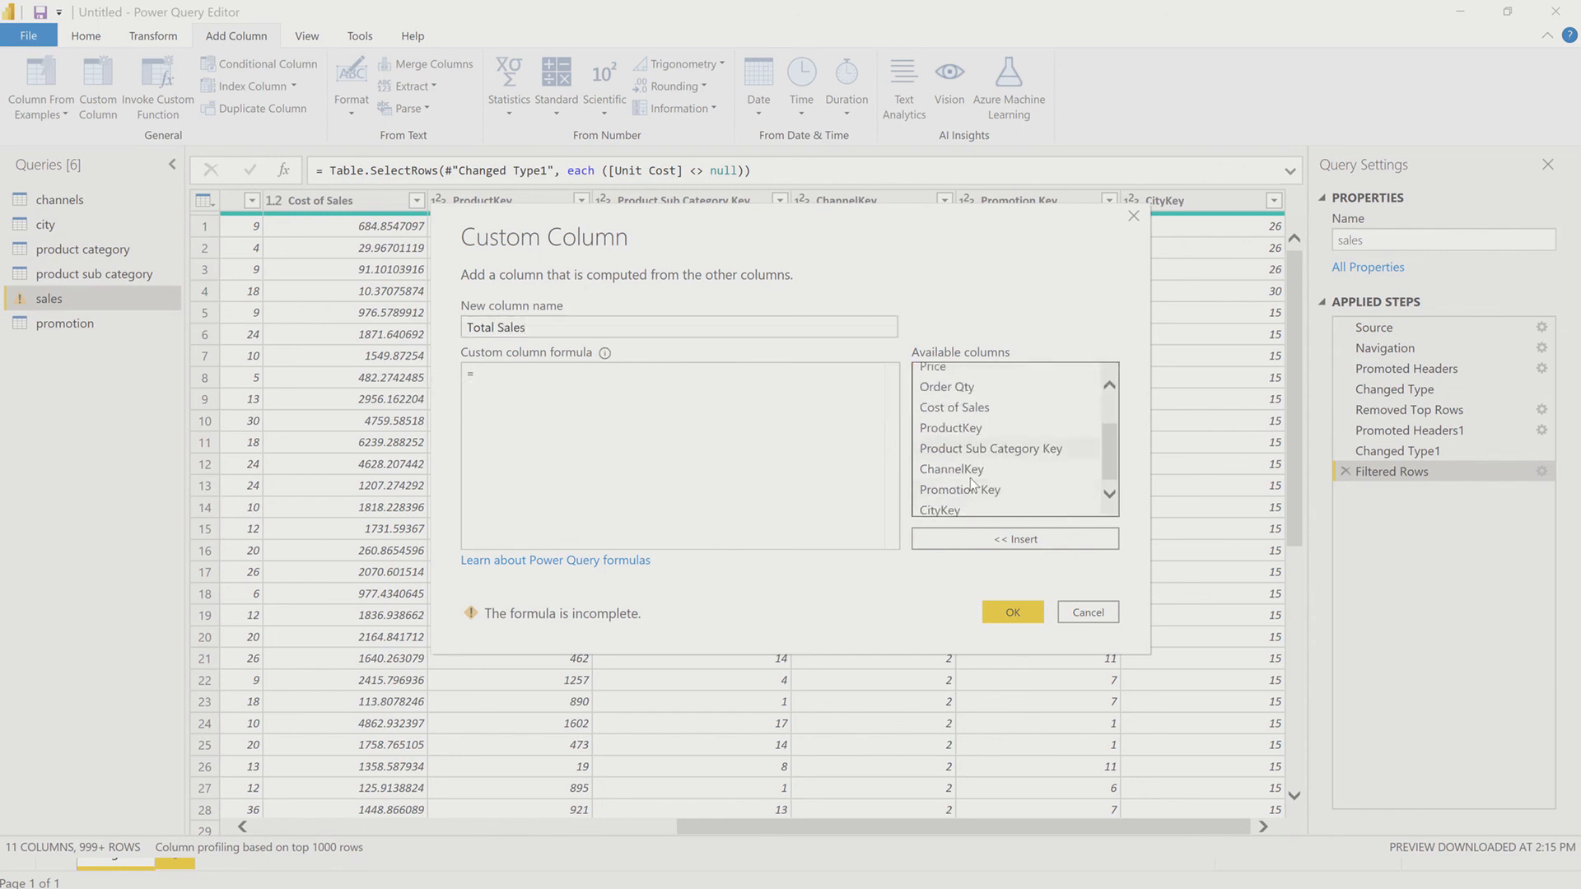
scroll(972, 480, up, 1)
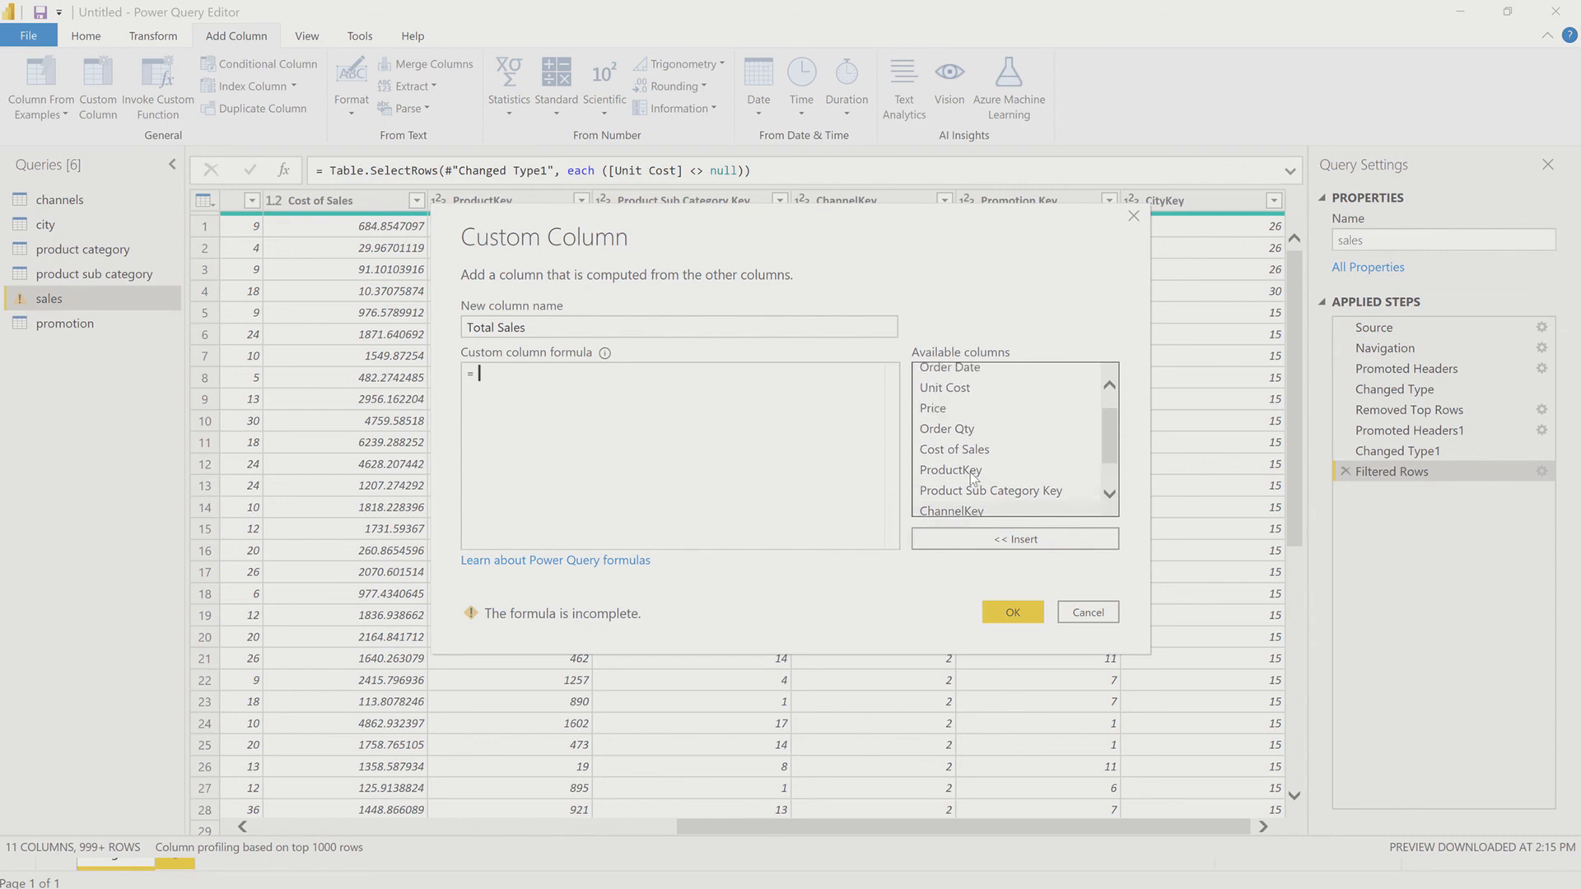
click(974, 407)
click(935, 538)
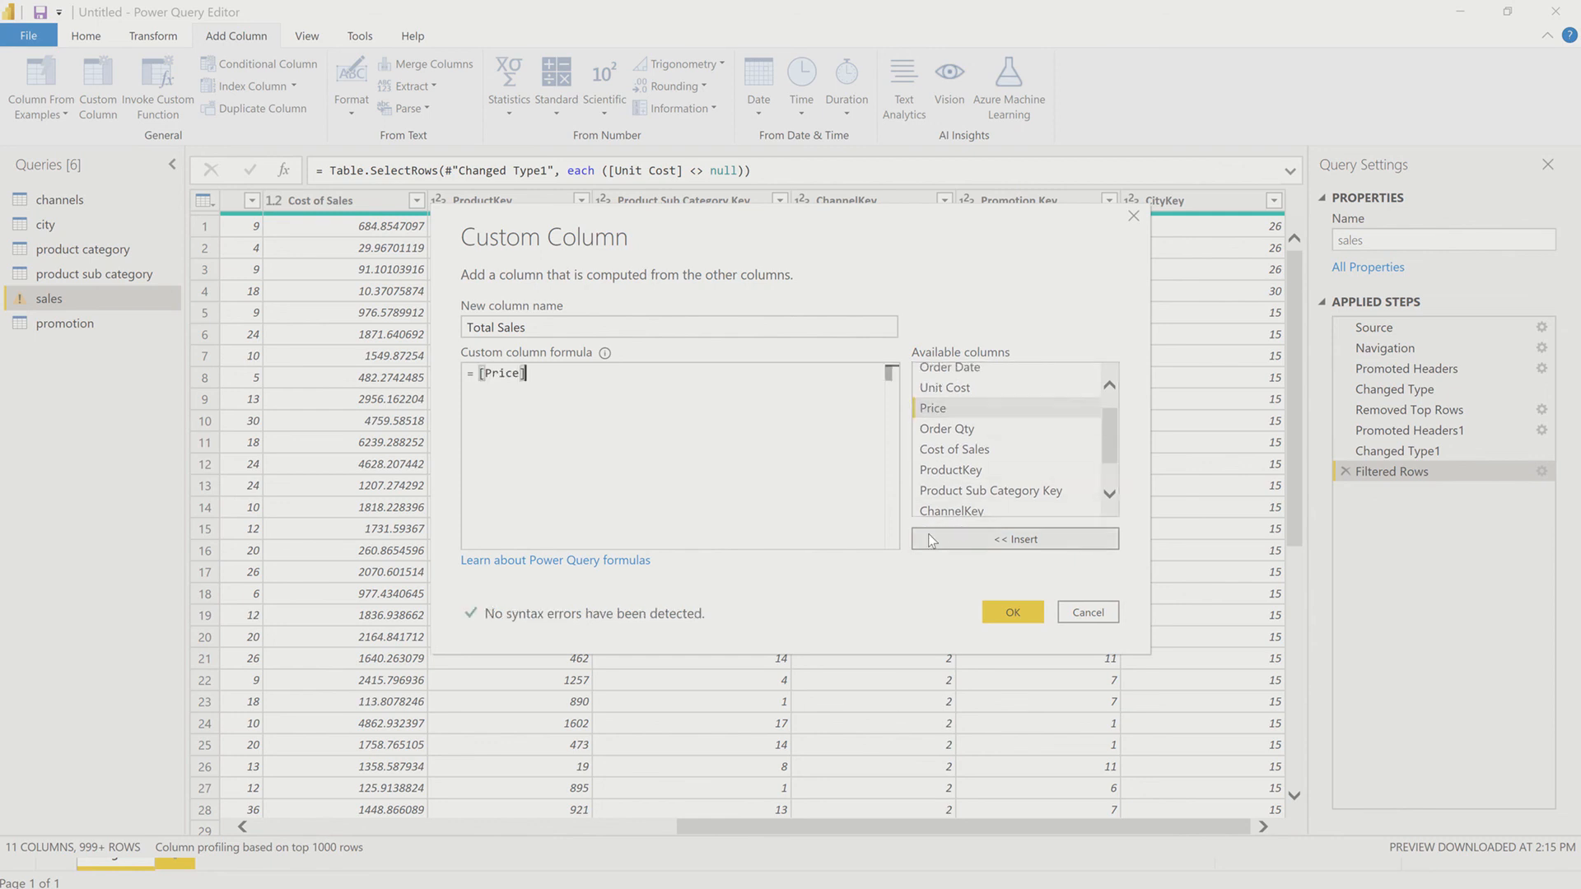
text(*)
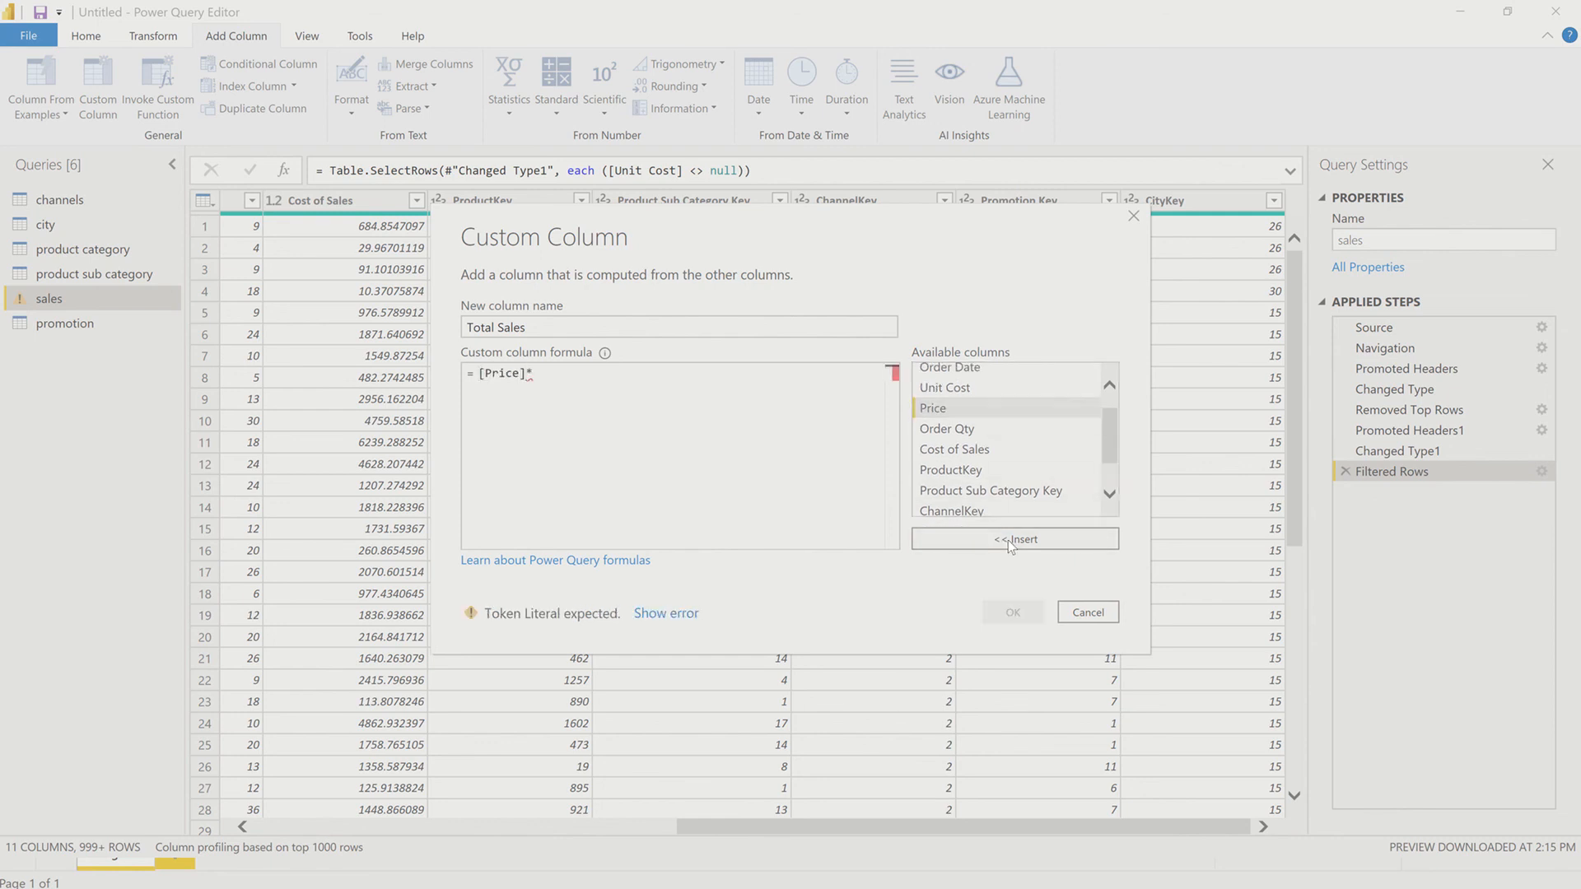
click(977, 433)
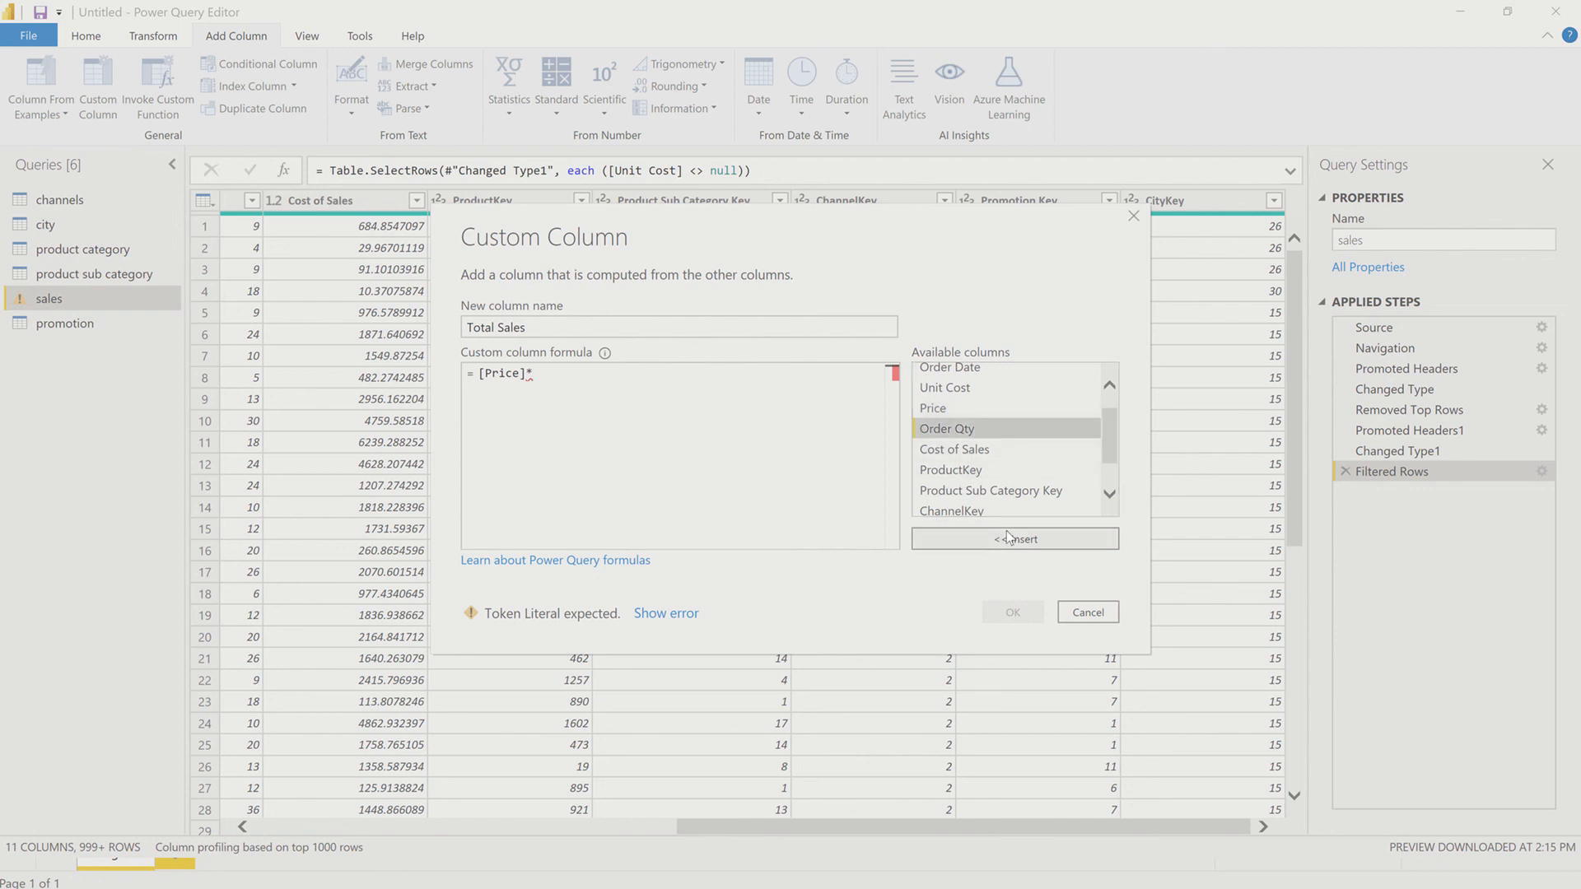
click(1007, 539)
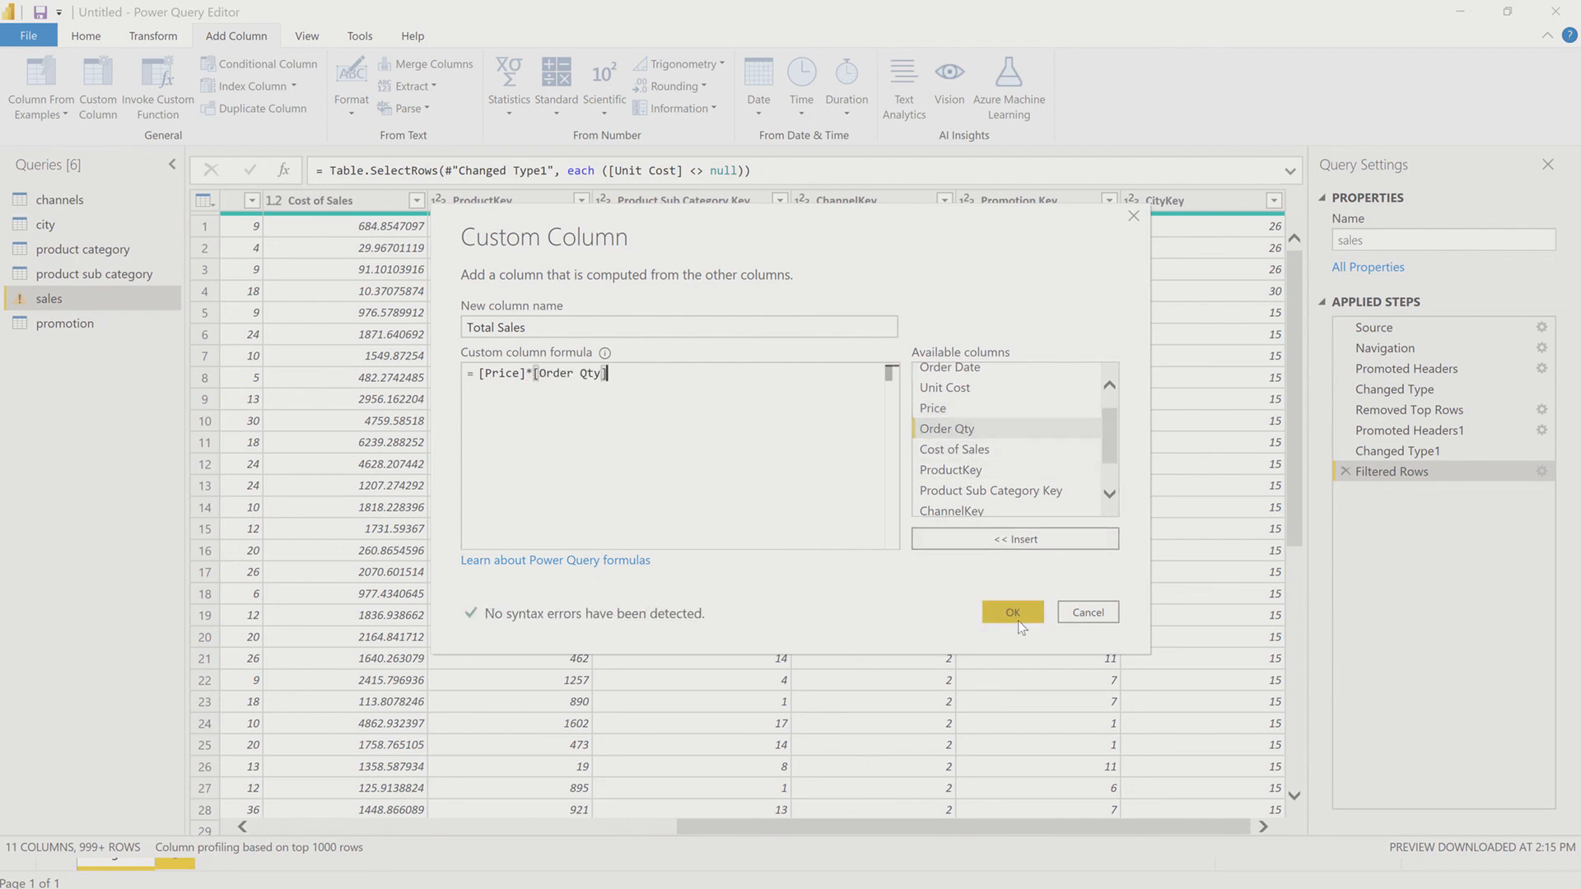
click(1016, 614)
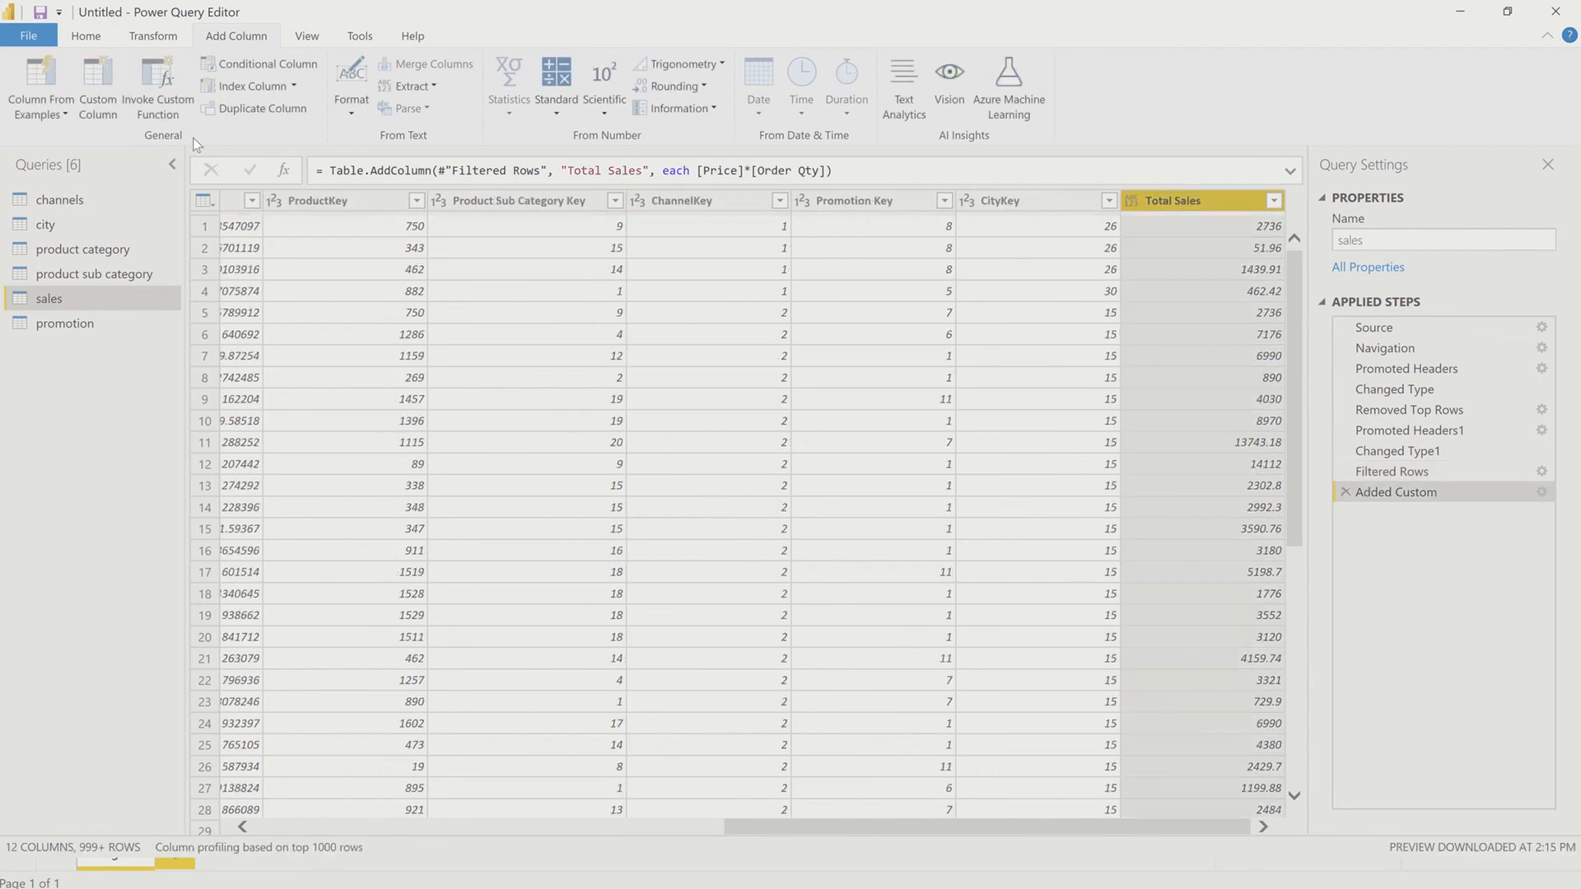
Step: Start another custom column in the sales query and name it Profit
mouse_move(713, 9)
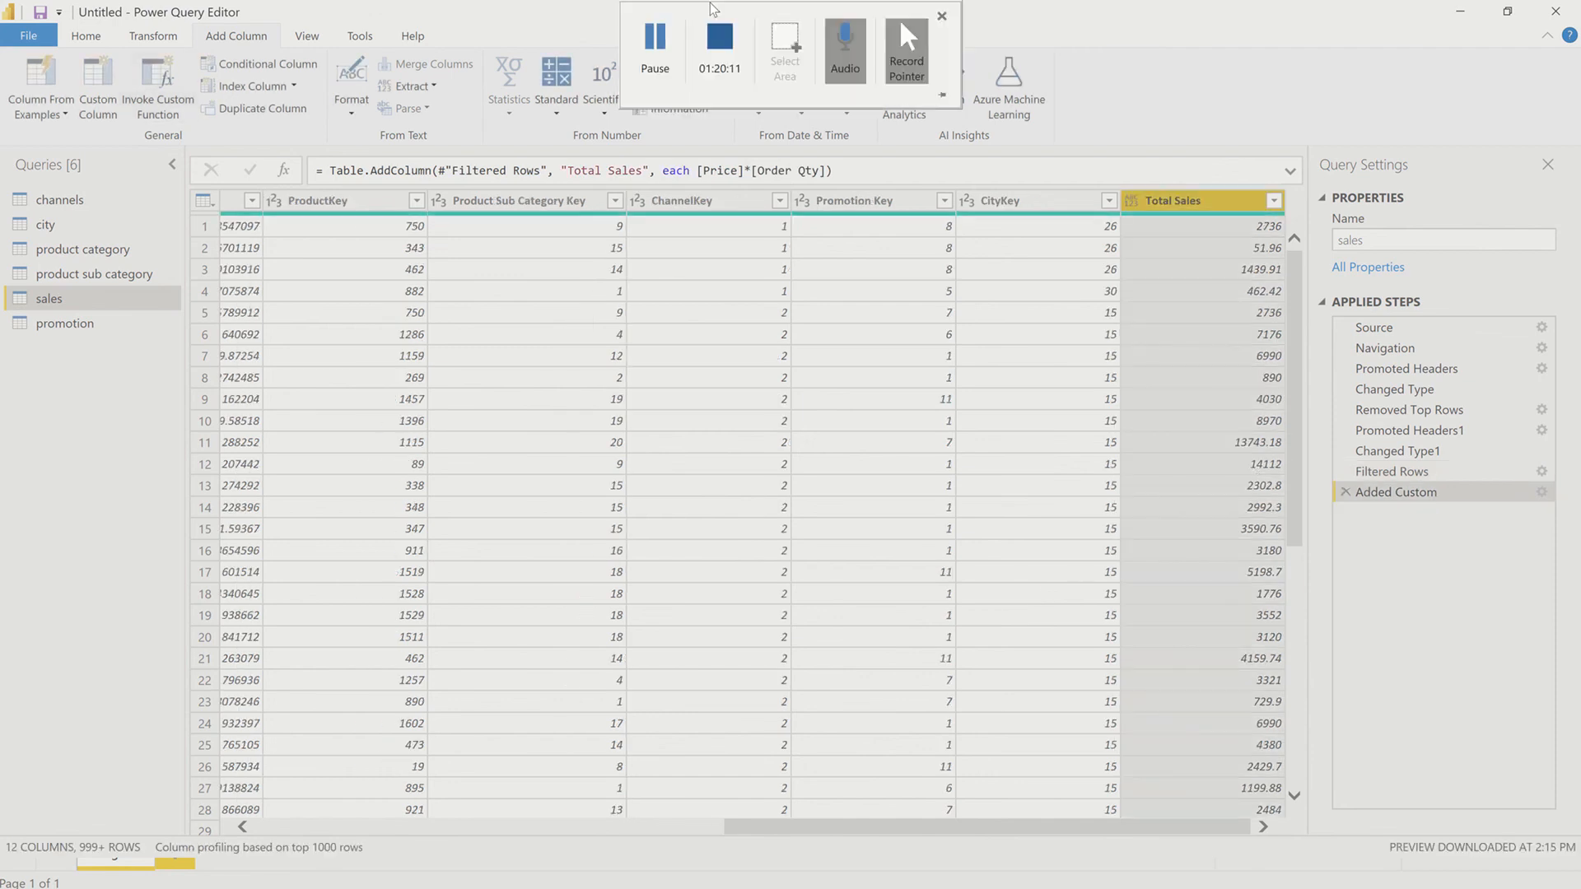
click(110, 99)
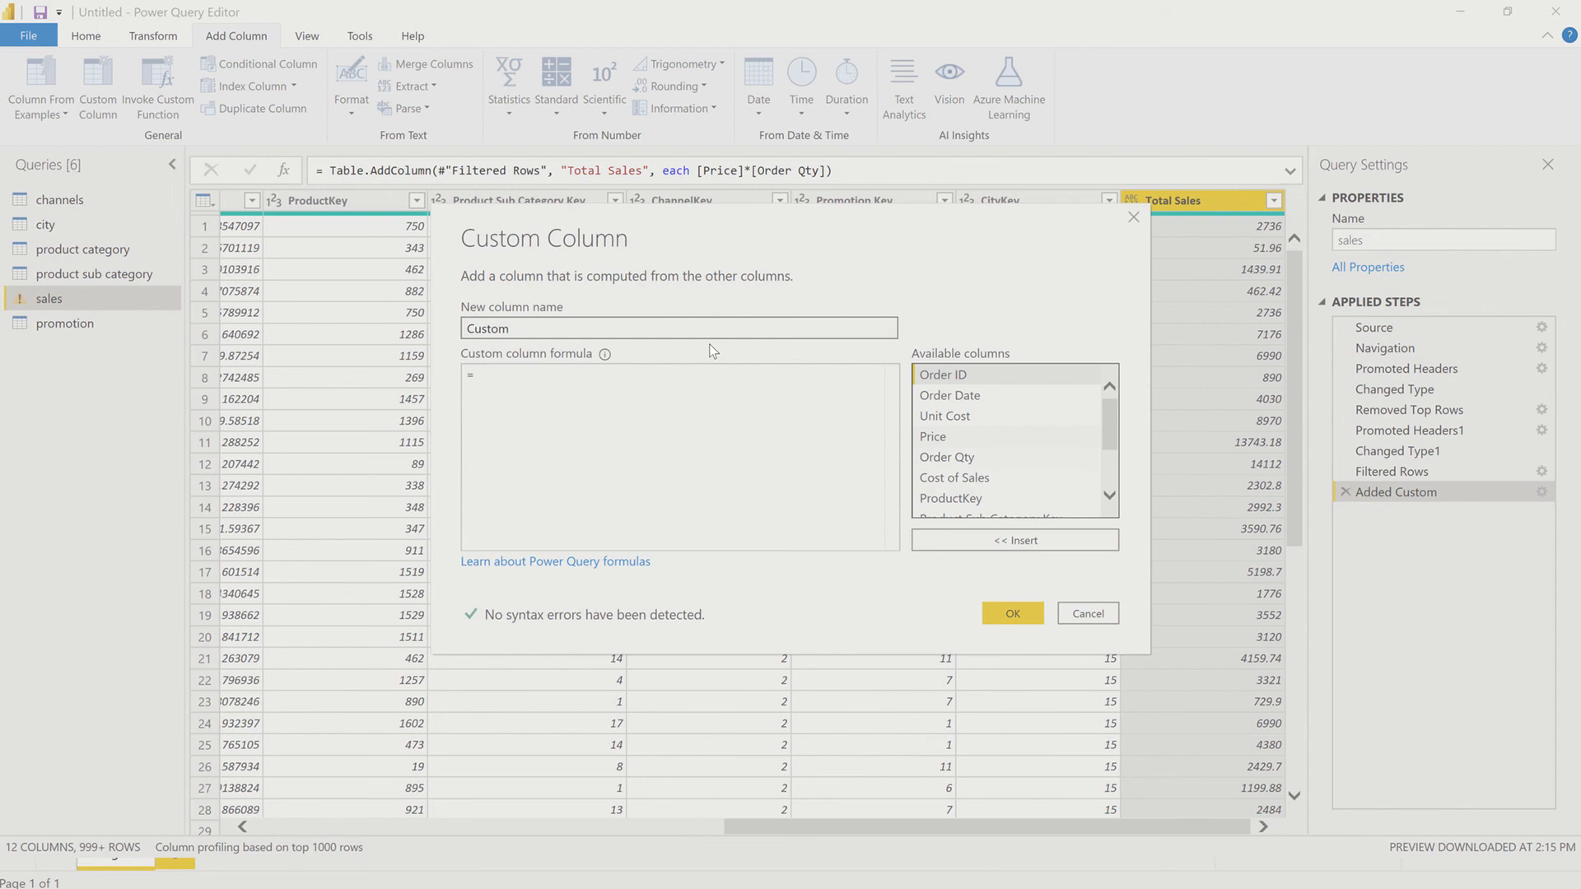
drag(531, 327, 441, 354)
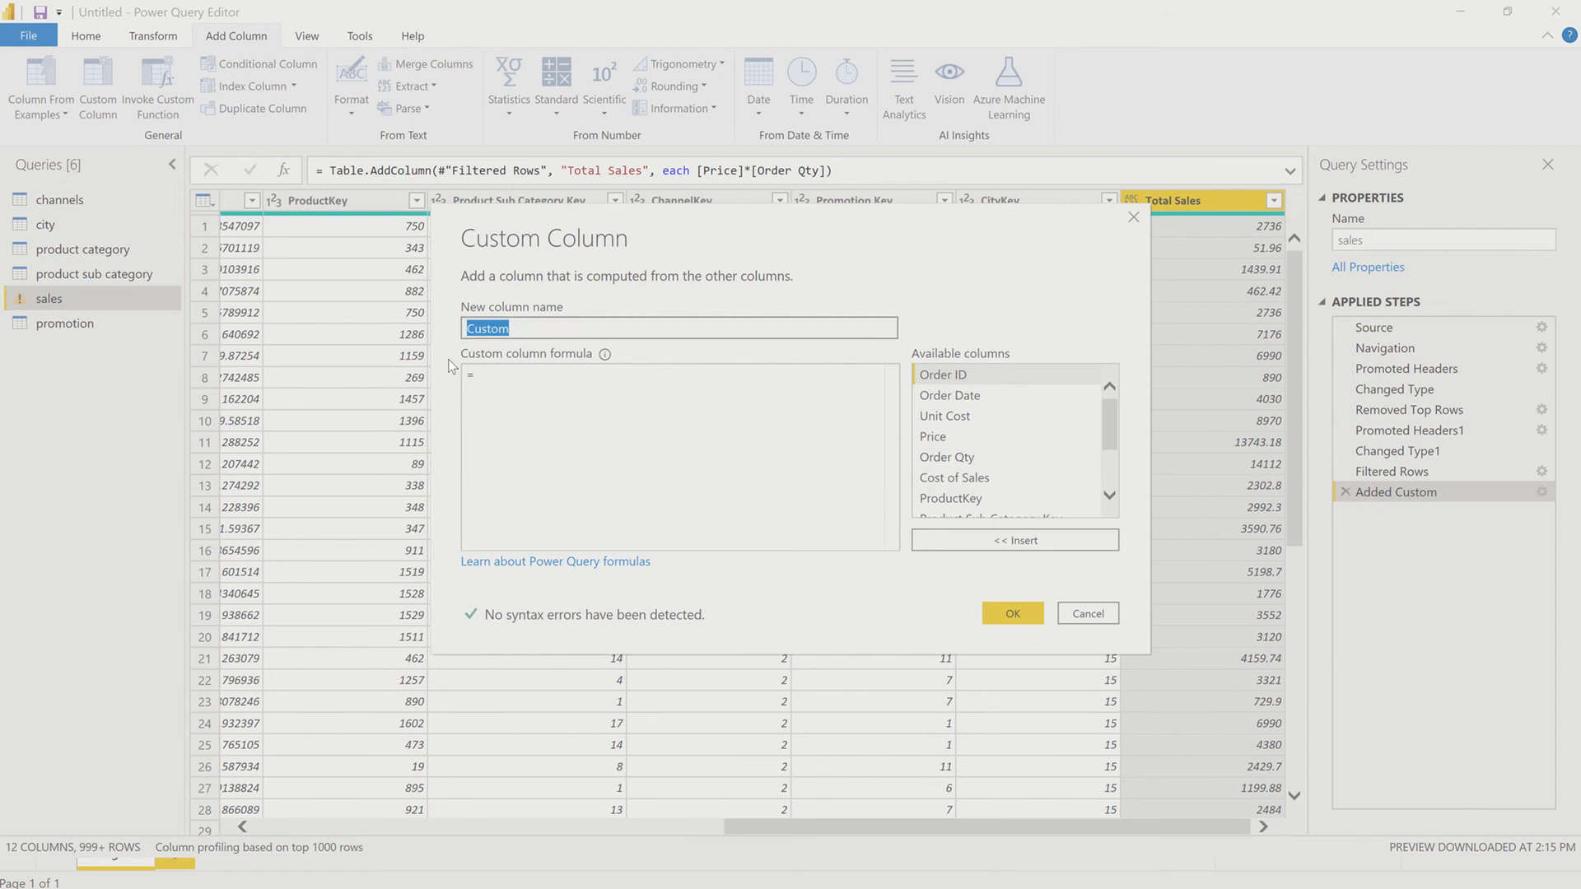
text(P)
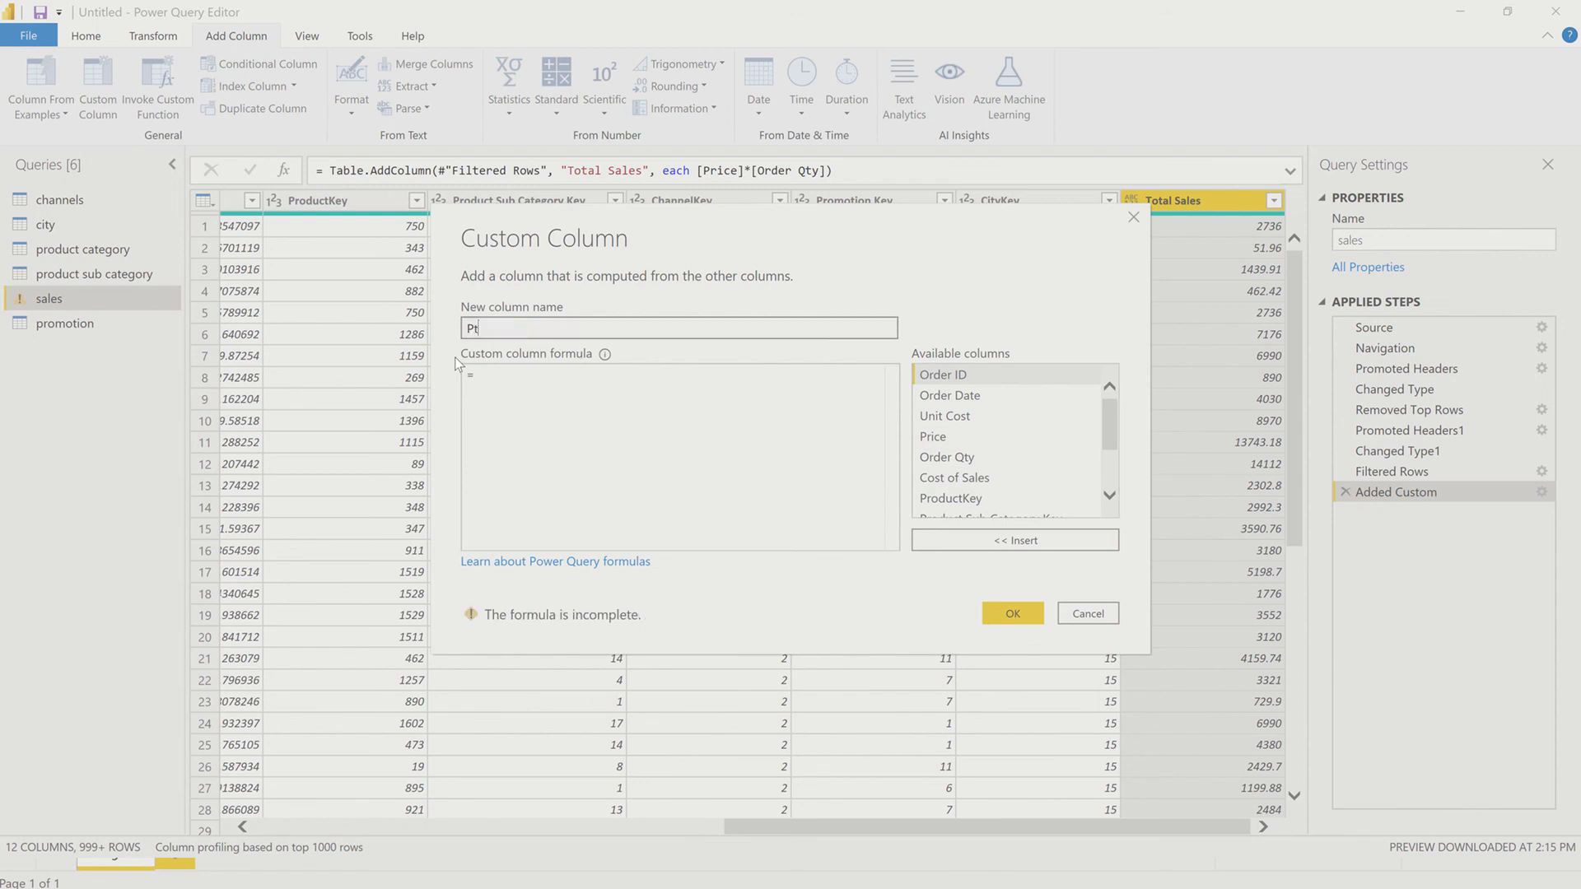
text(rofit)
Step: Define the Profit formula as [Total Sales]-[Cost of Sales] and add the column
click(517, 381)
scroll(951, 476, down, 2)
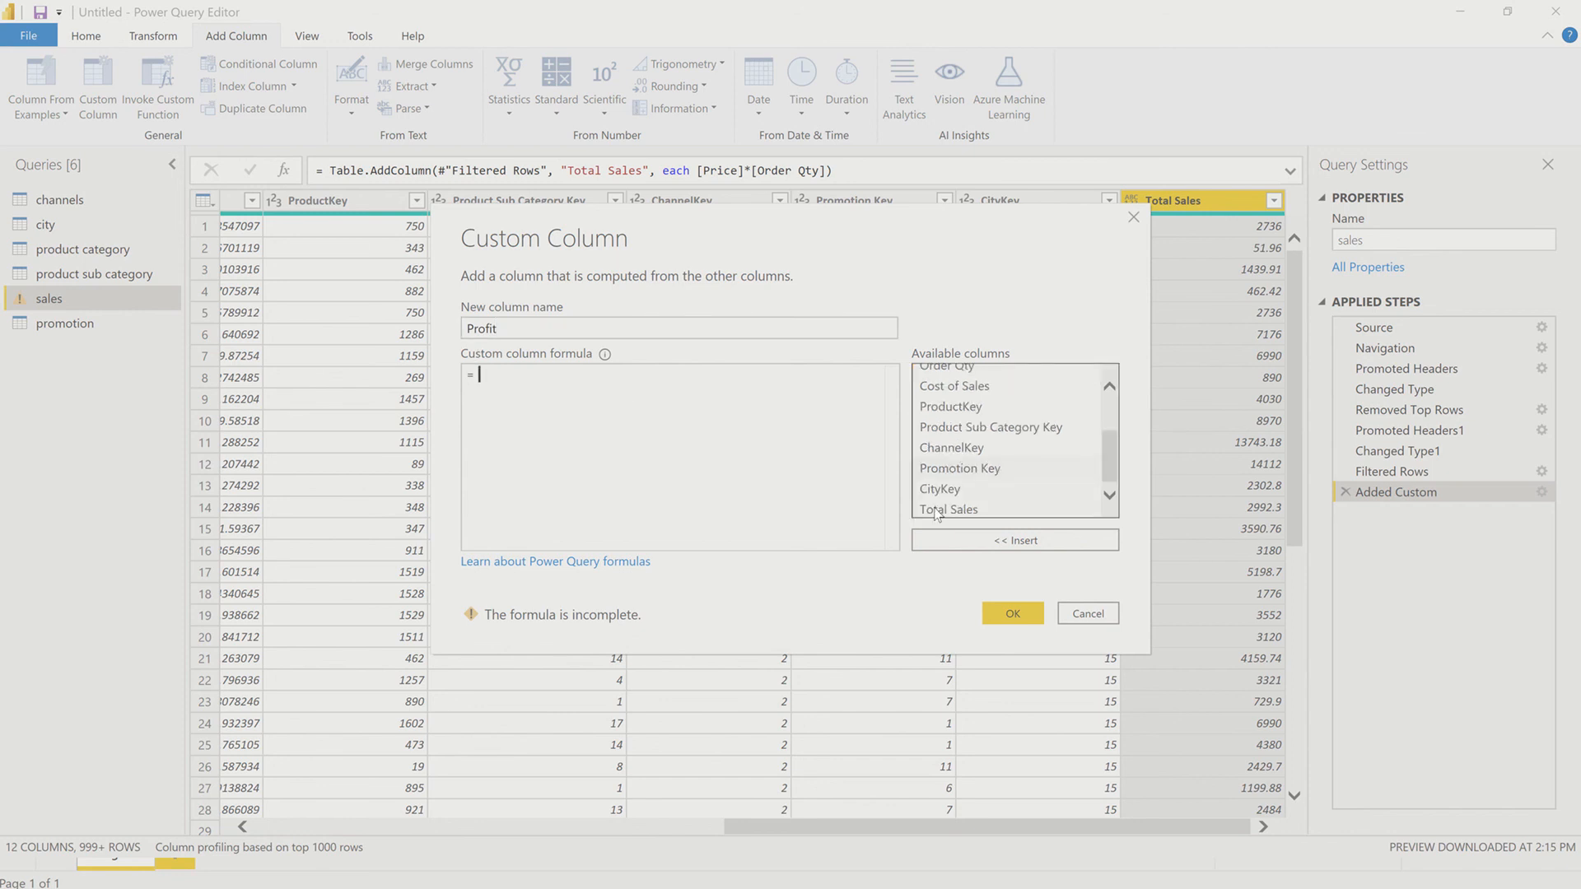
click(939, 508)
click(932, 536)
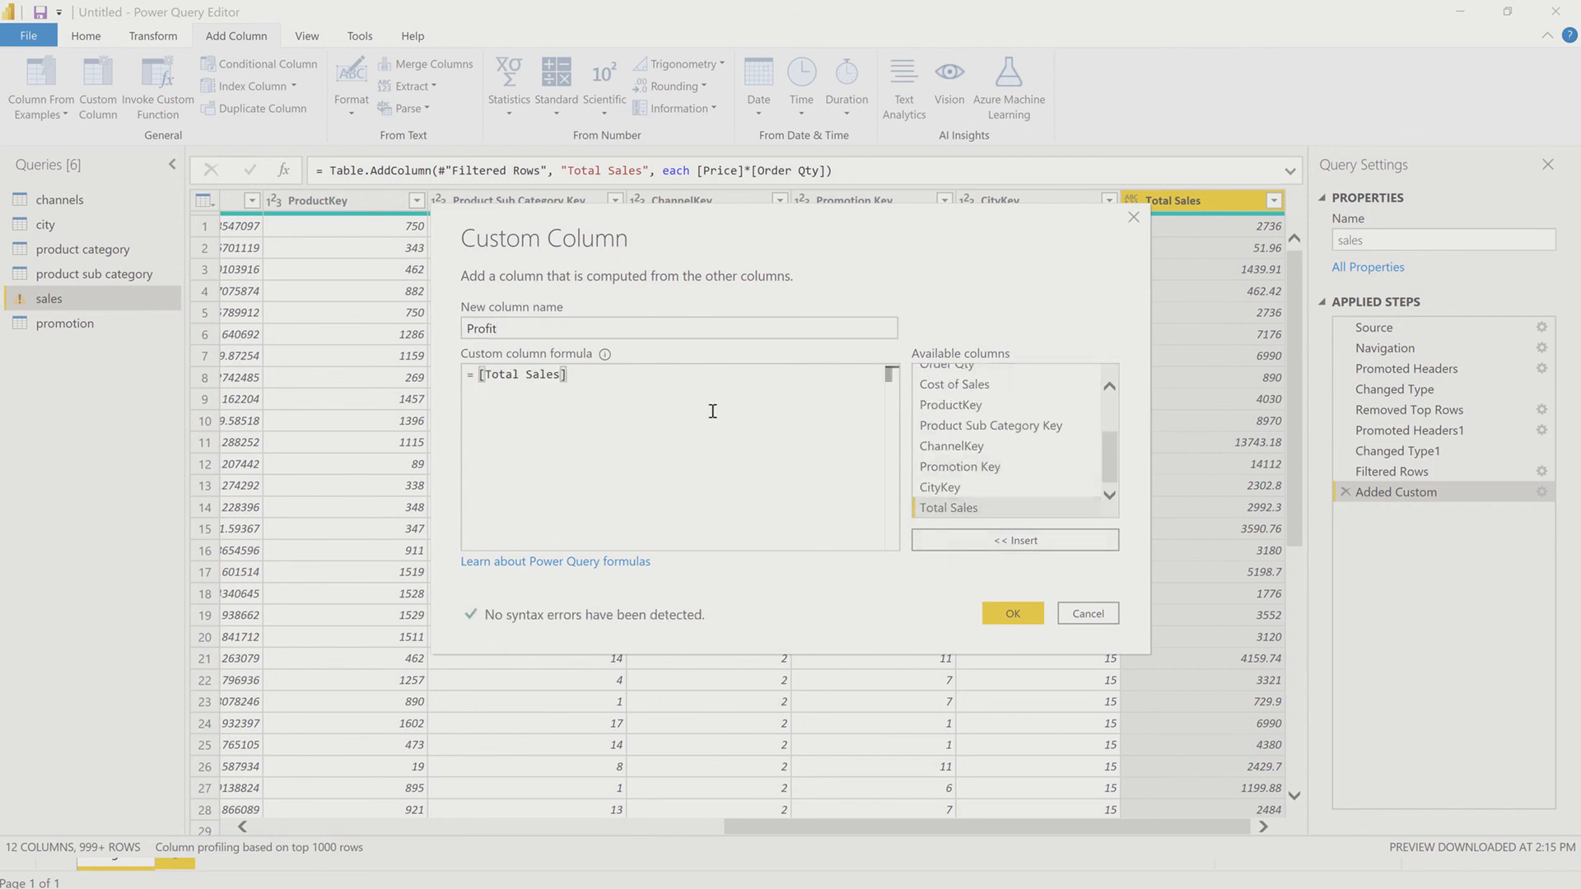
text(-)
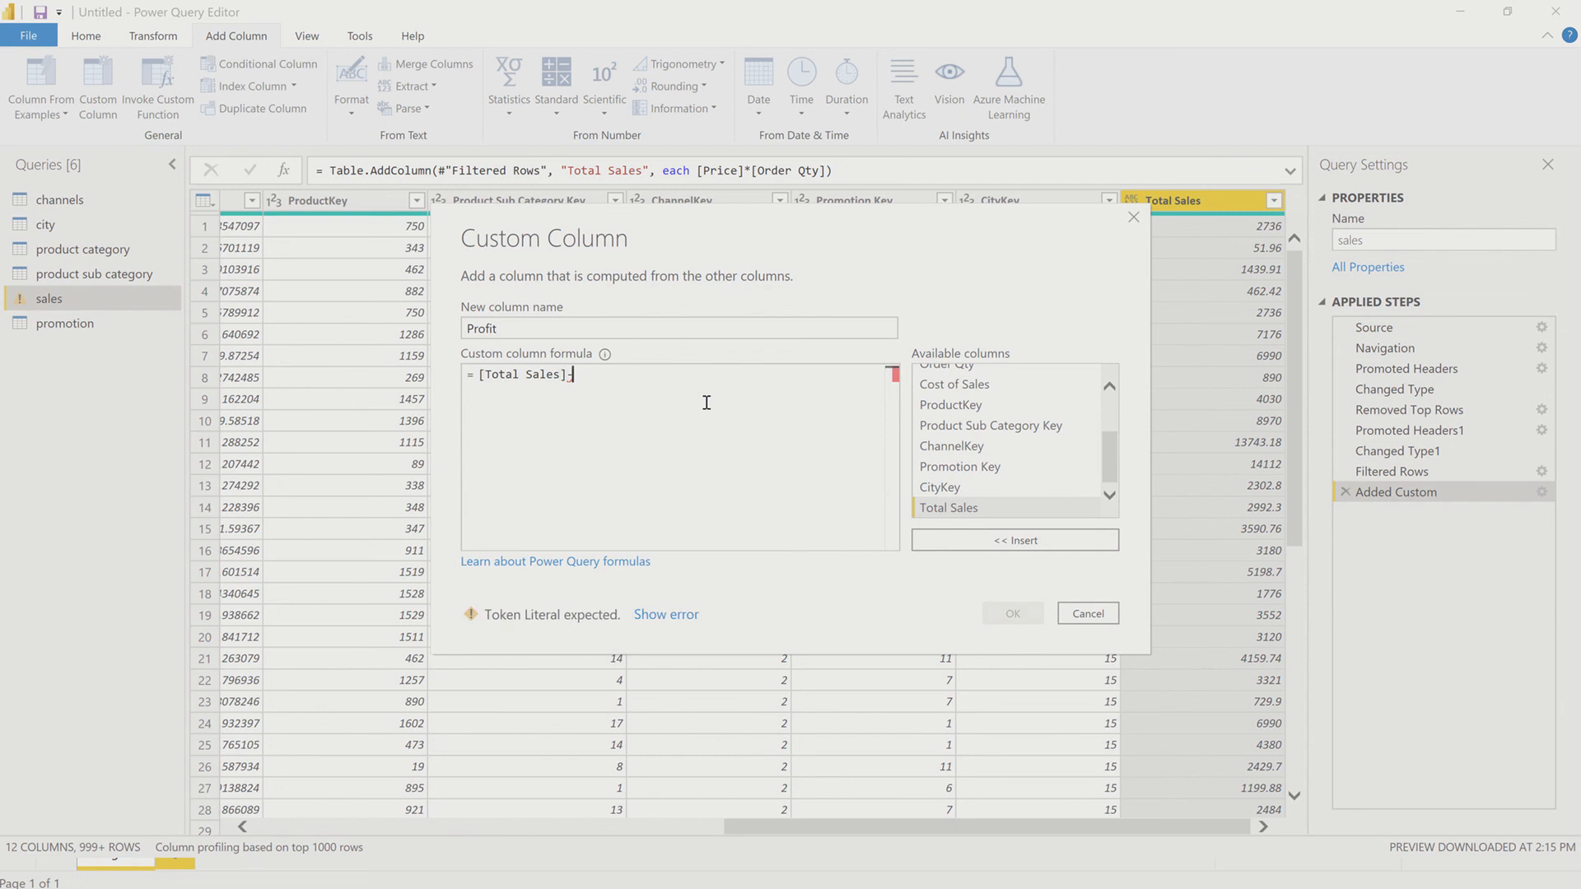
scroll(1087, 404, up, 1)
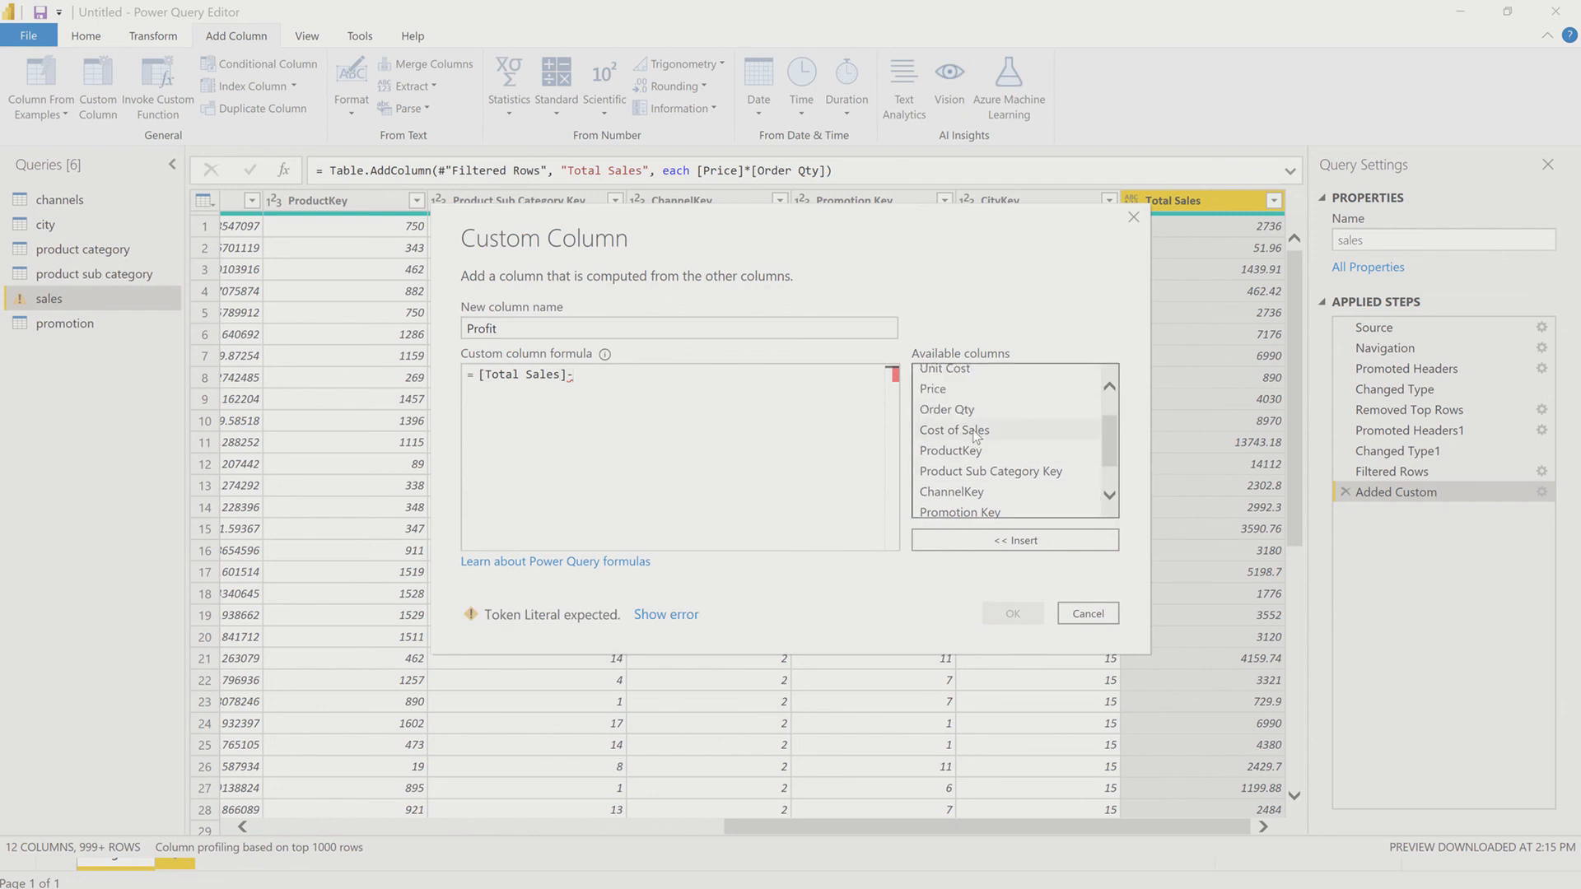
click(976, 432)
click(1000, 542)
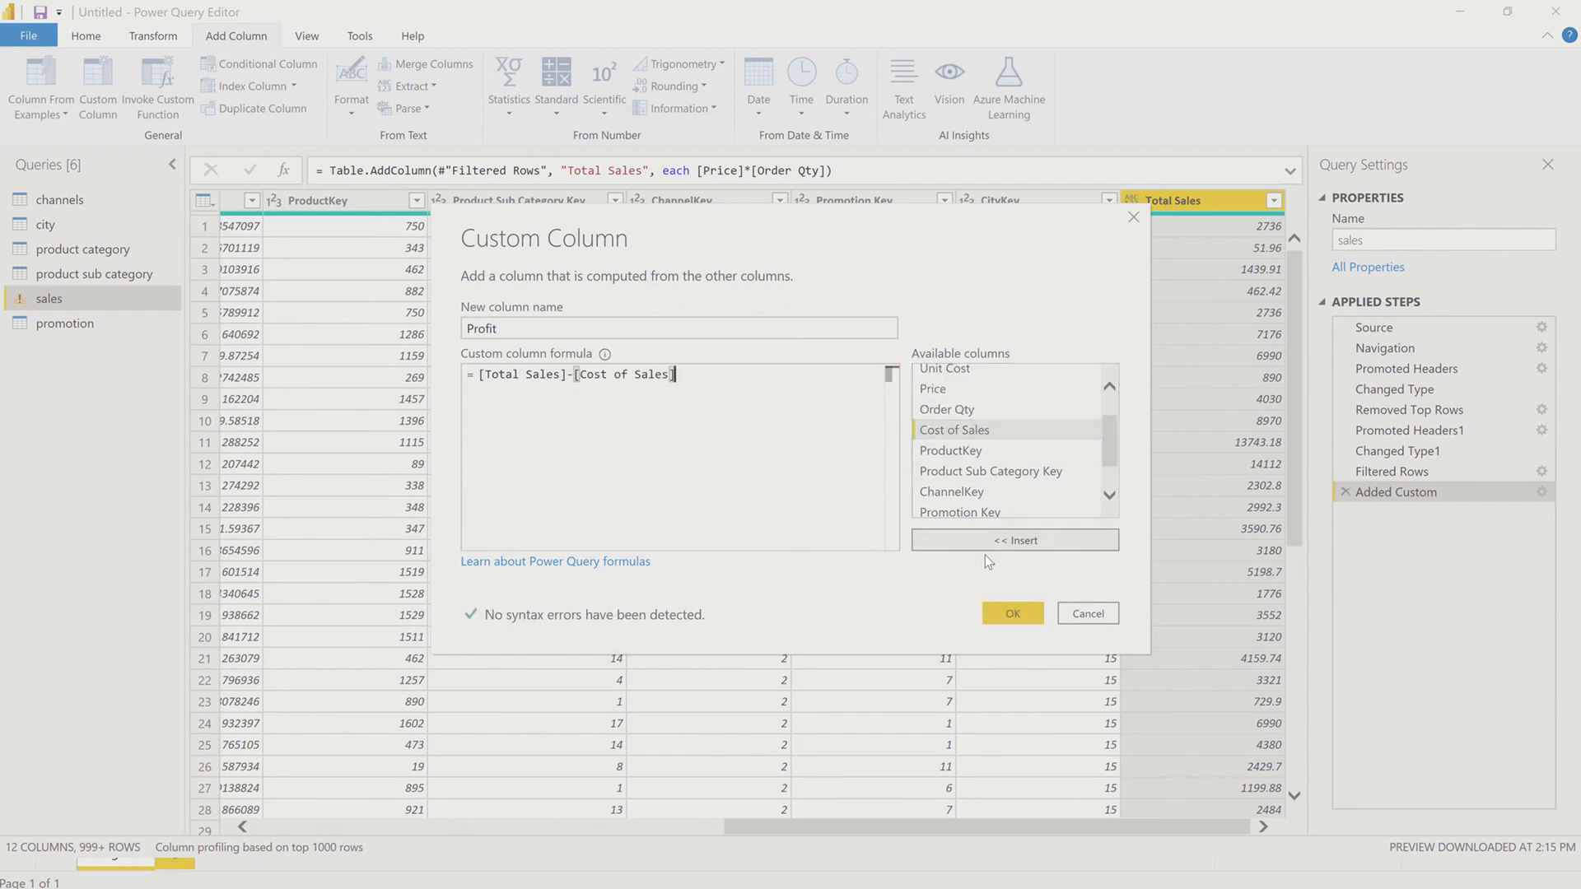
click(1012, 613)
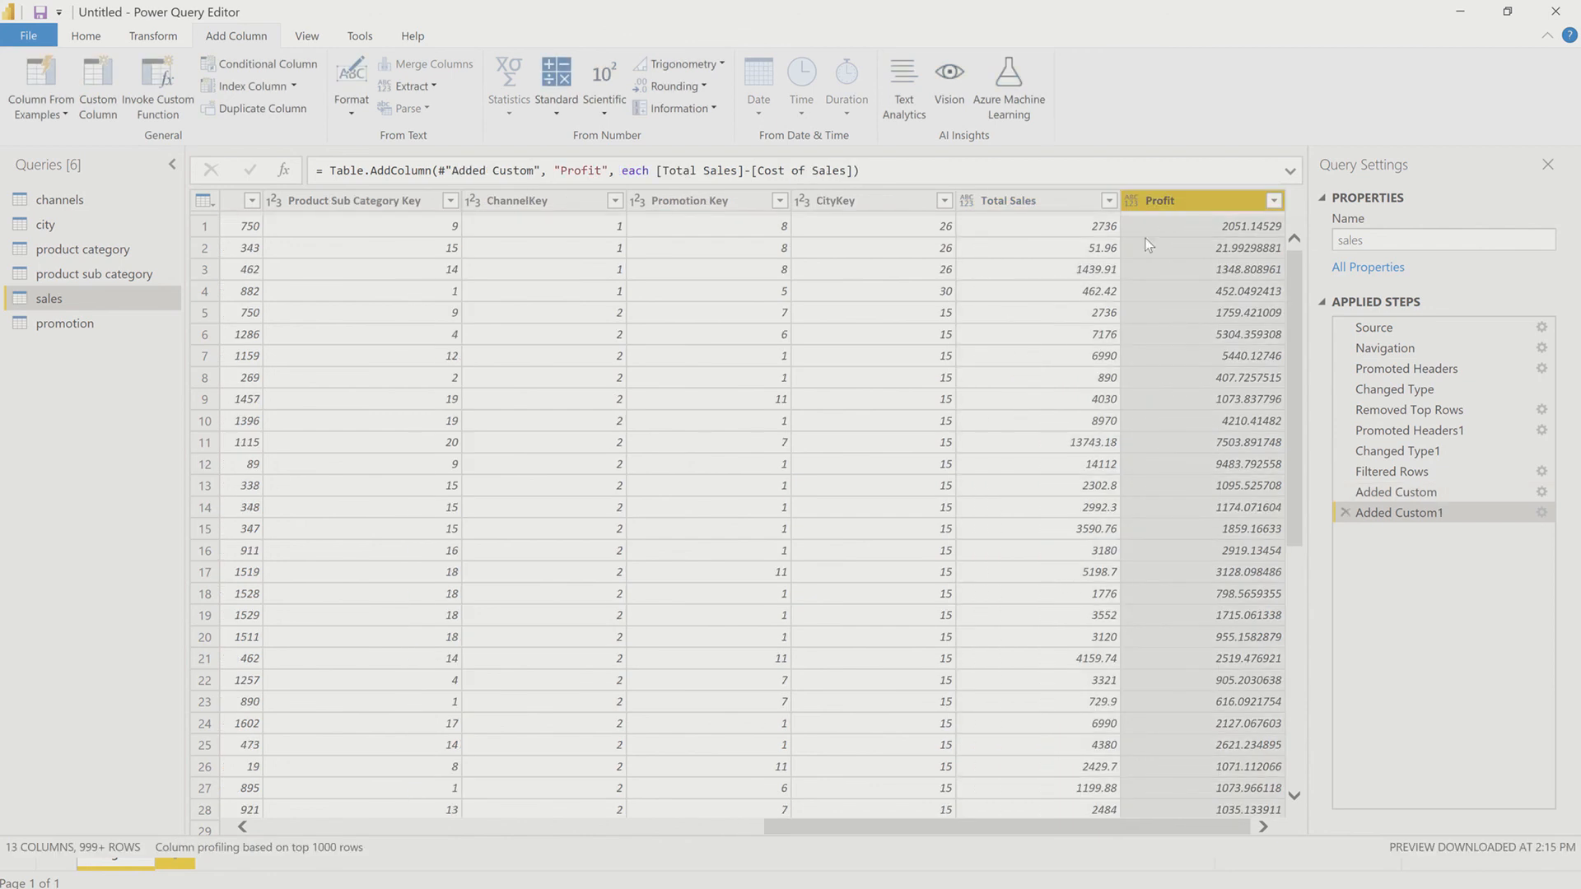
Step: Set the data type of the Total Sales and Profit columns to Decimal Number
click(966, 200)
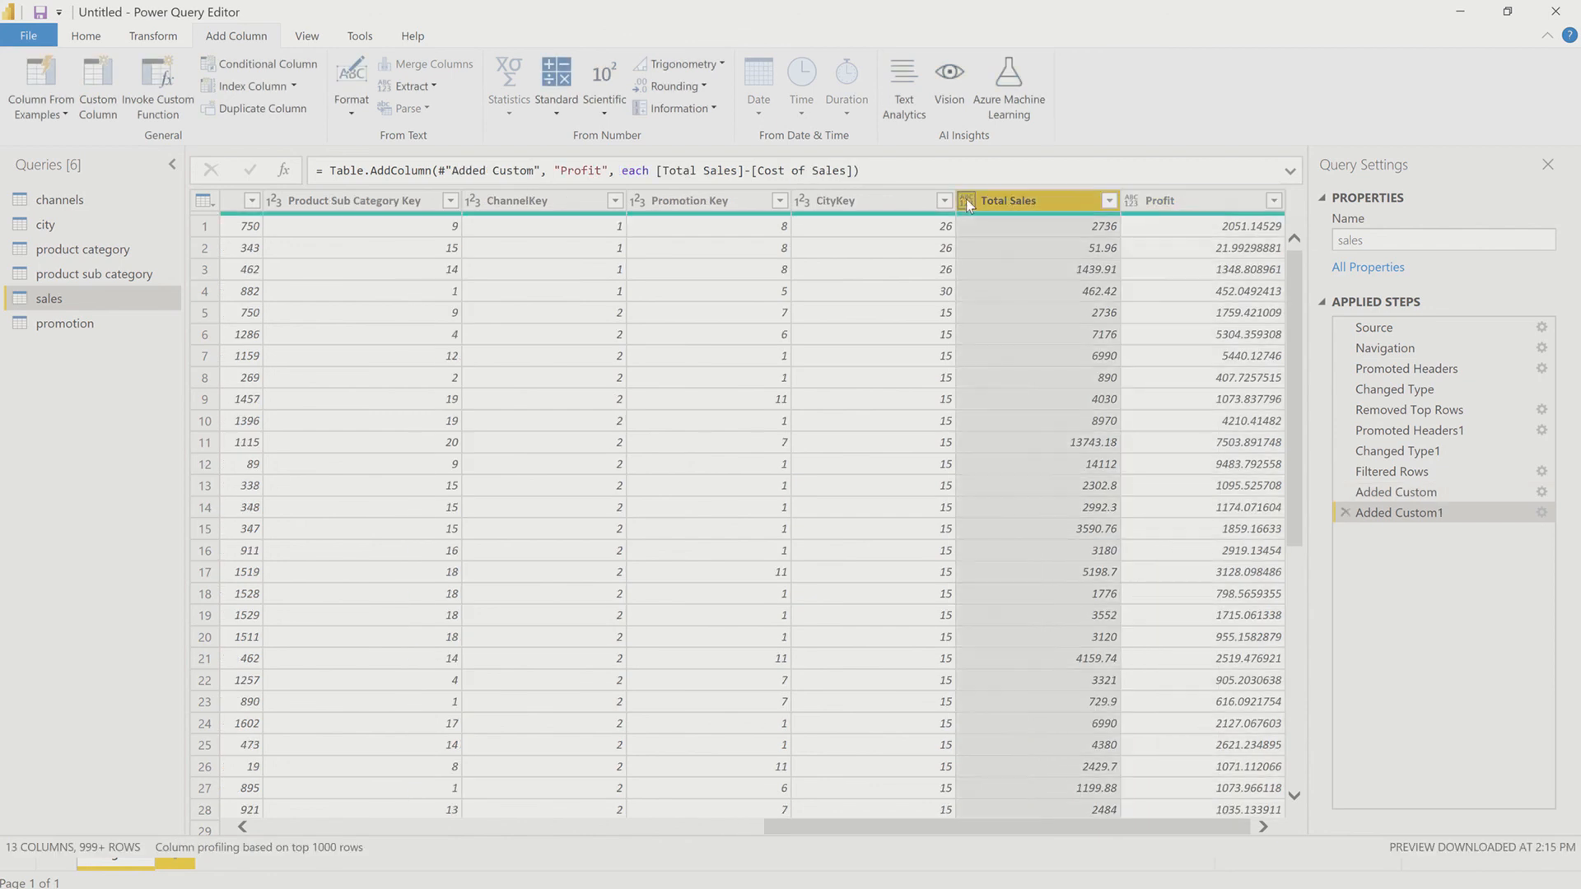
click(965, 200)
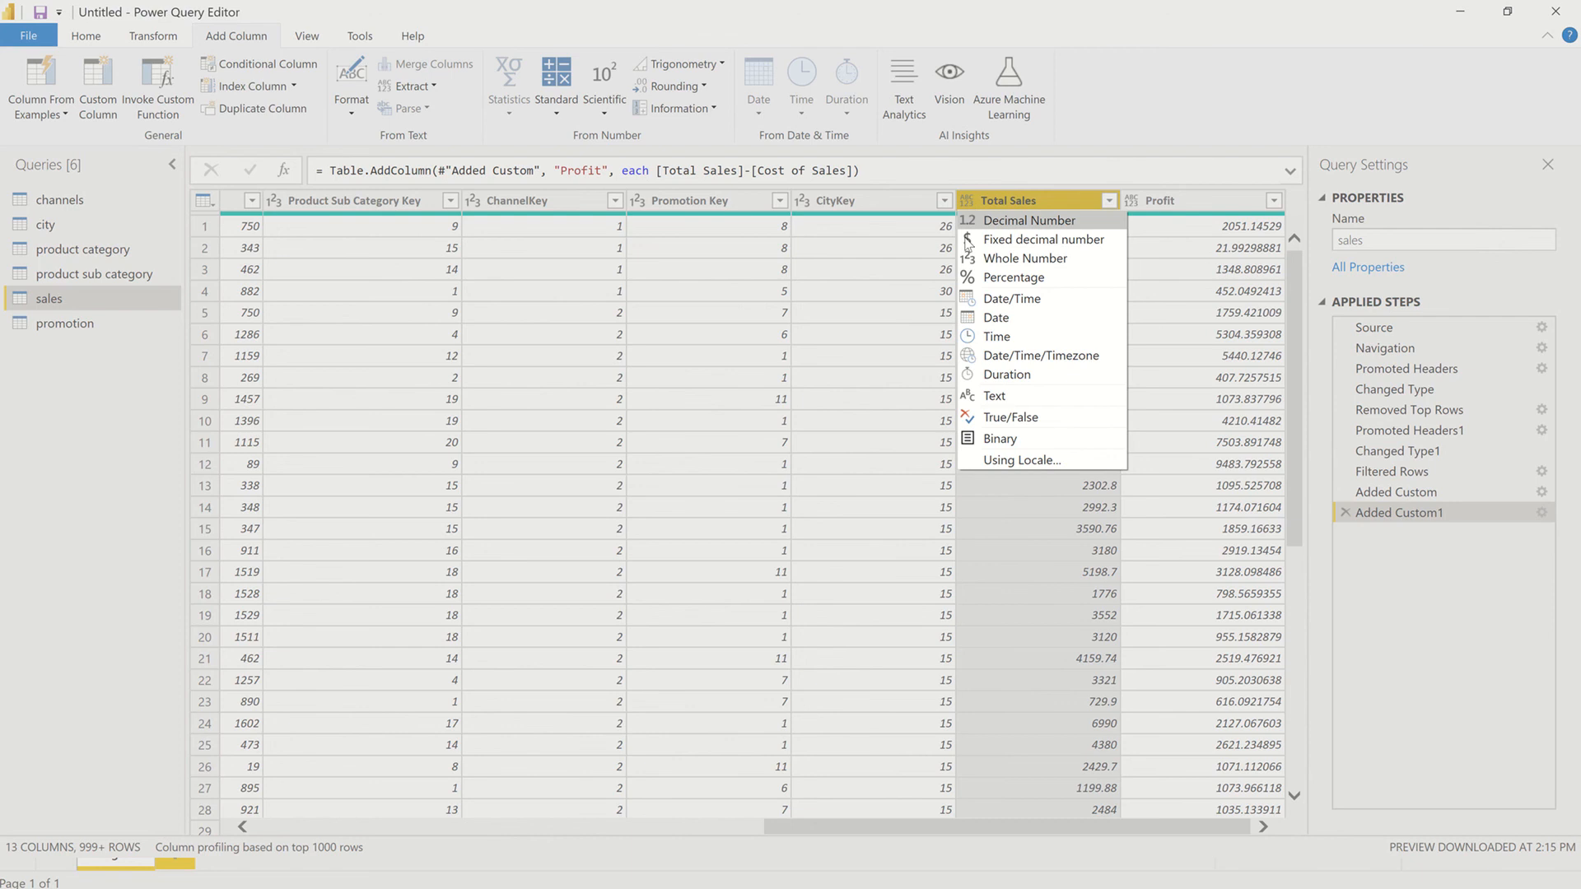
click(1003, 220)
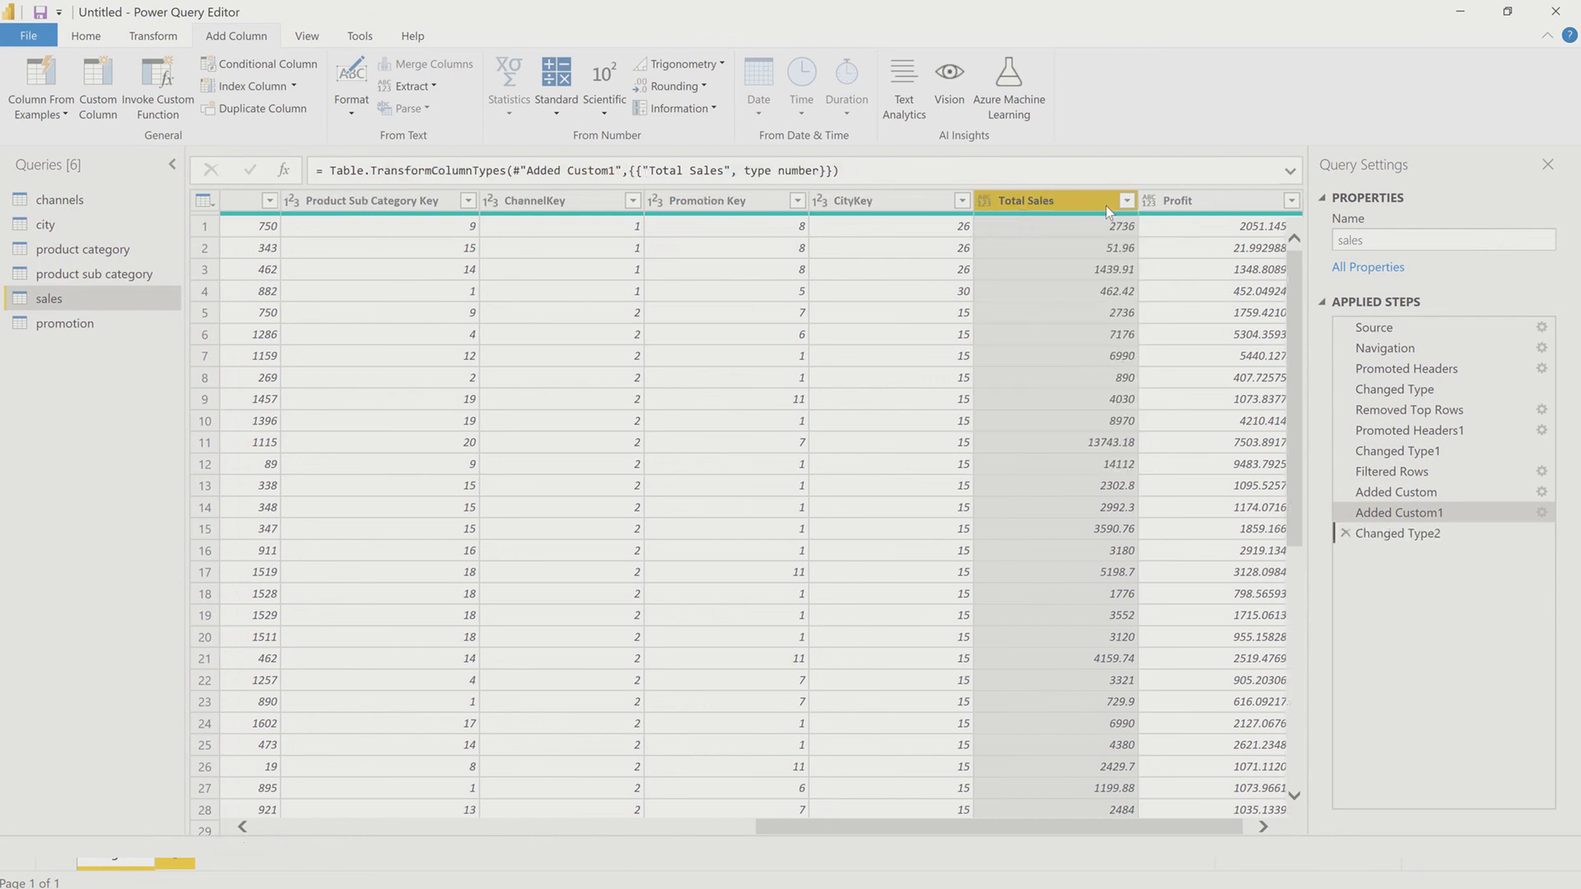
click(1150, 206)
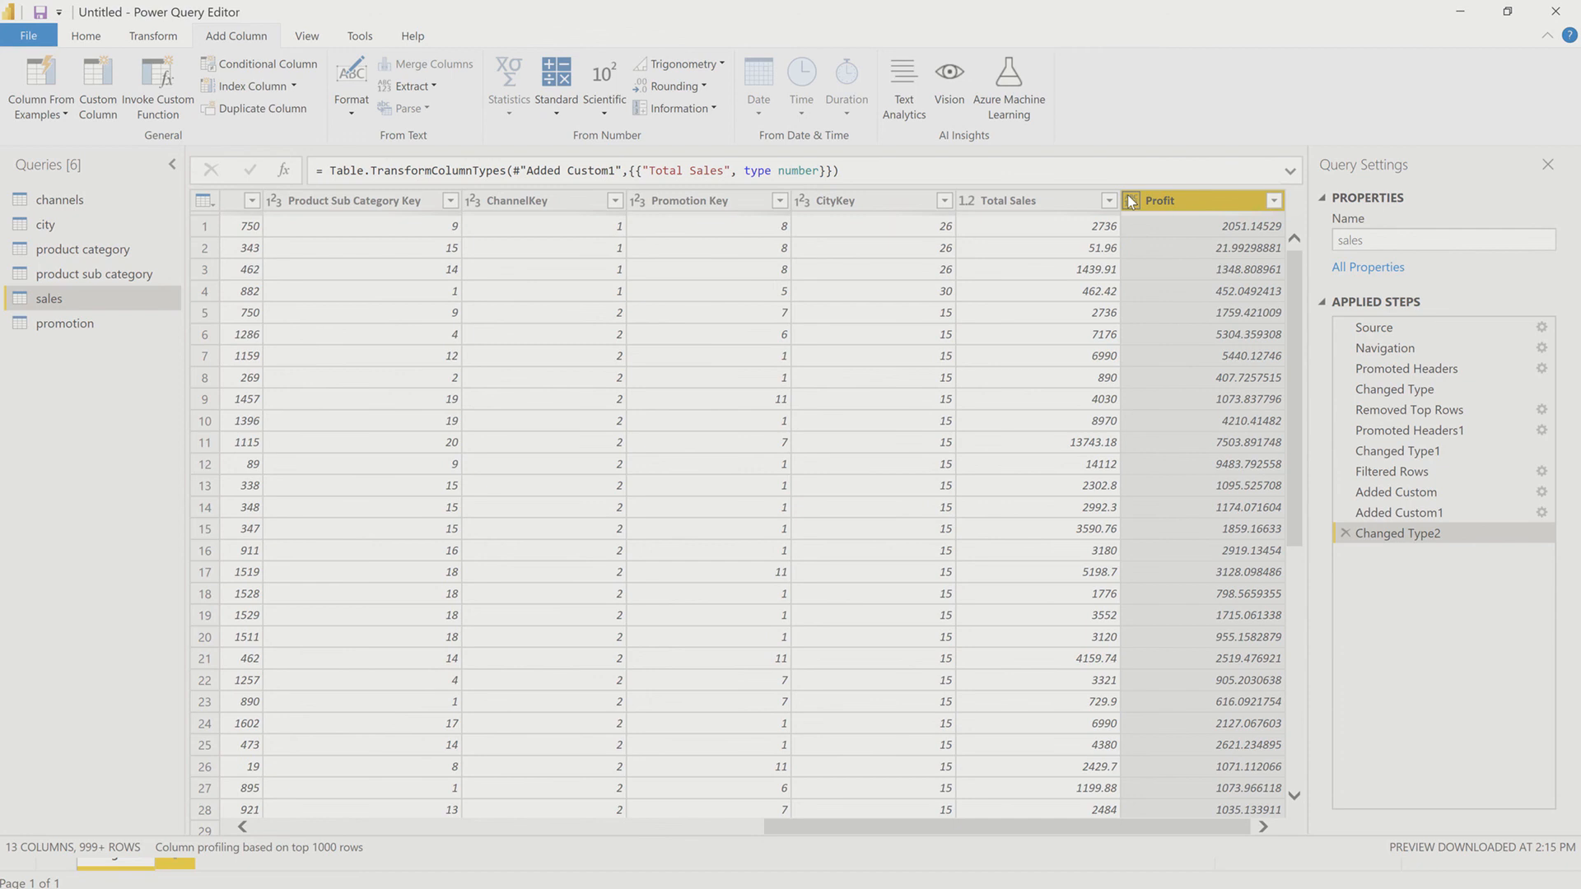
click(1131, 201)
click(1137, 221)
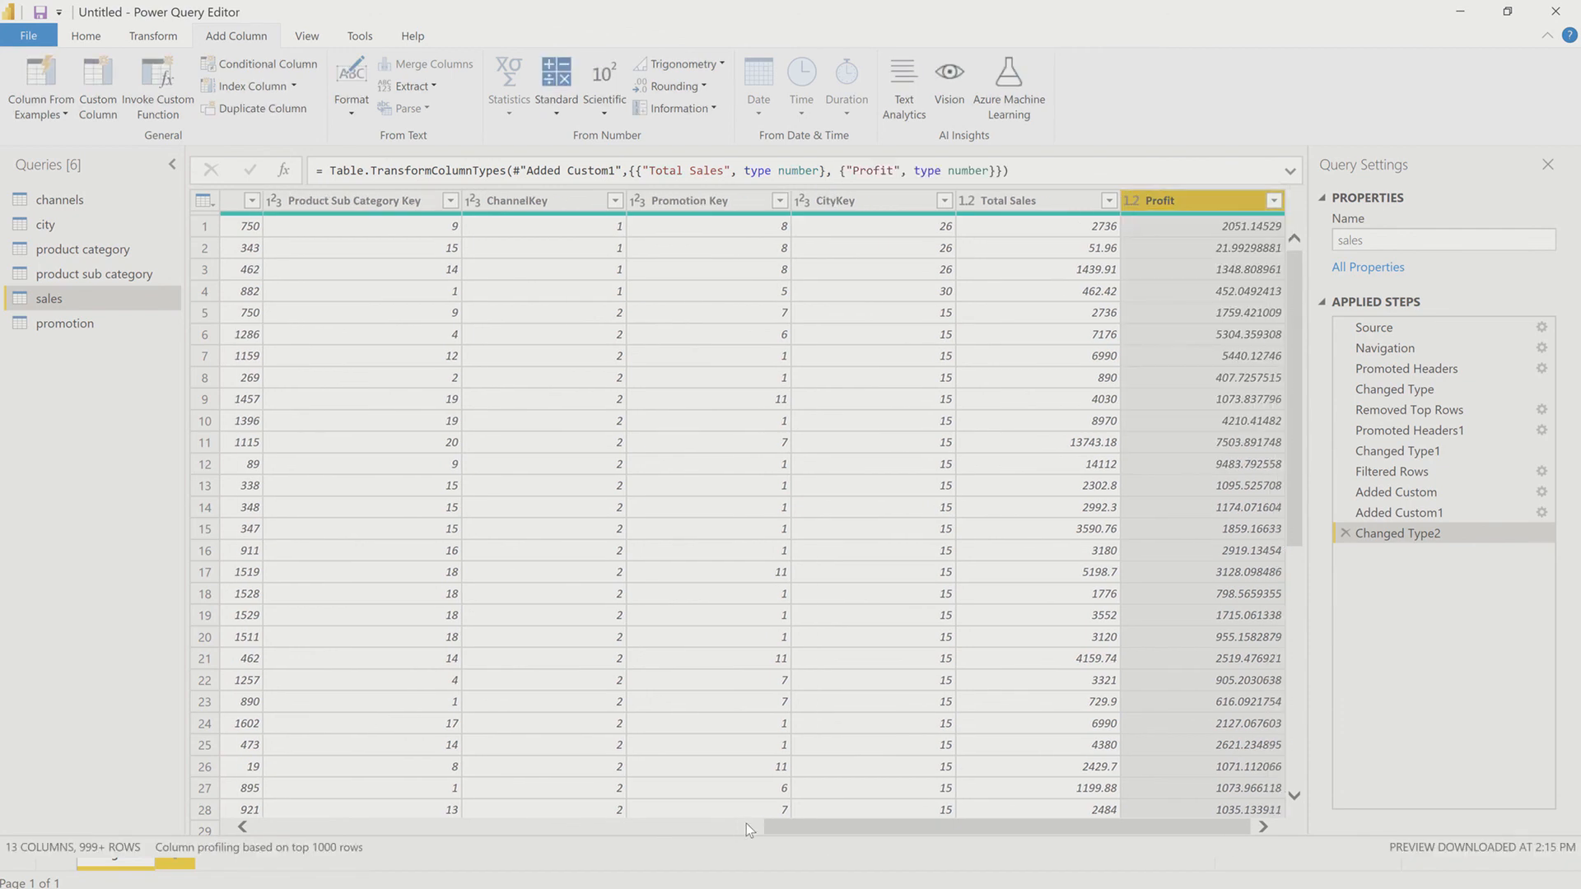
drag(803, 827, 336, 827)
drag(539, 827, 498, 827)
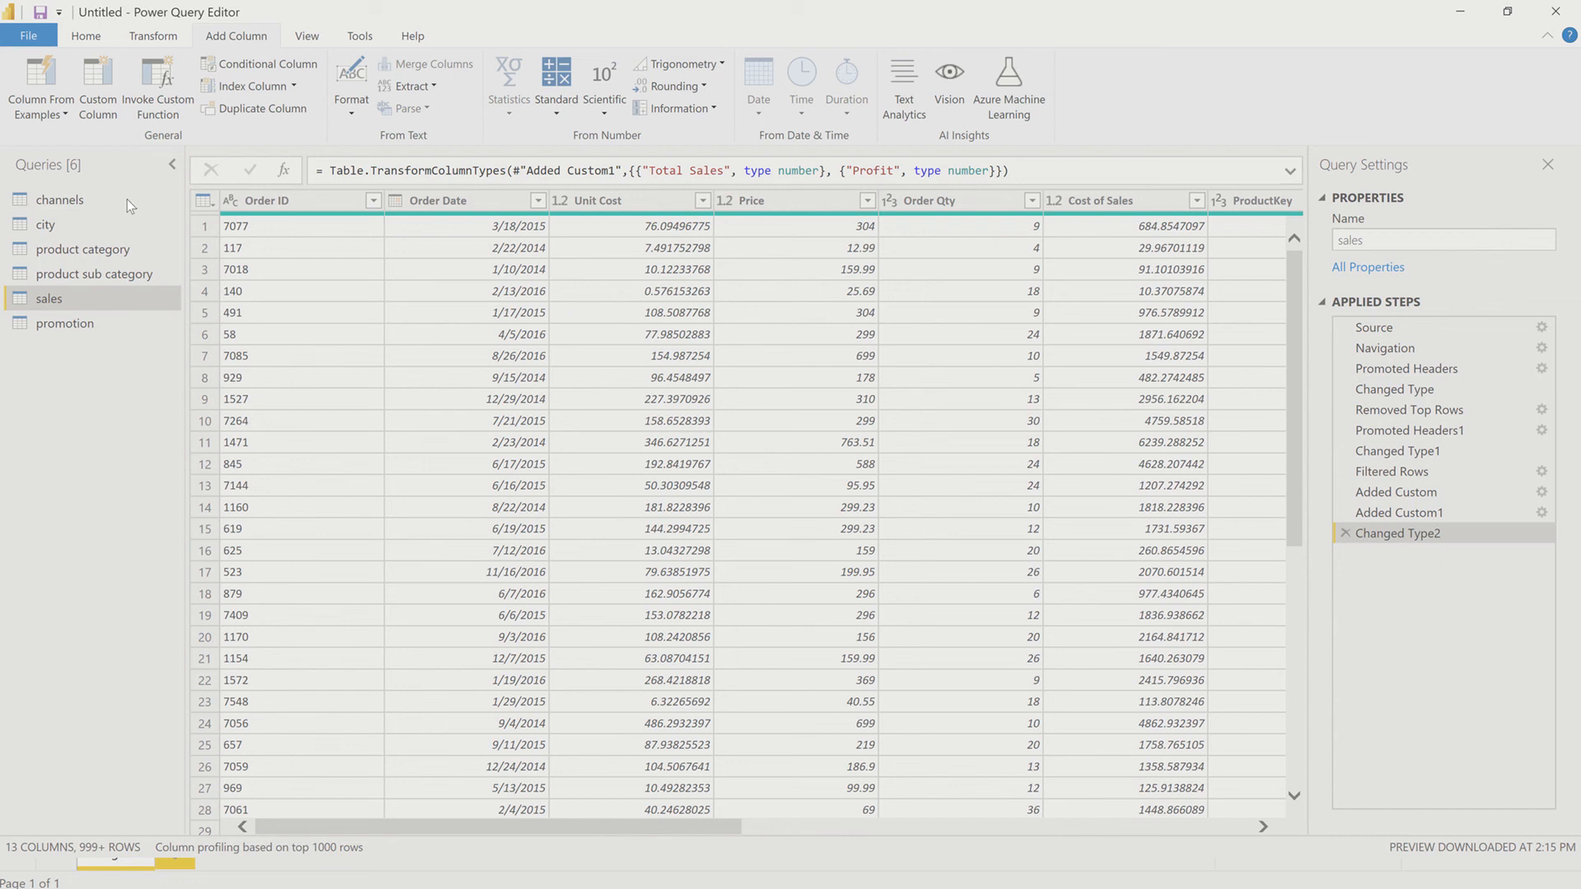
Step: Close the query editor and apply the pending query changes to the data model
click(594, 200)
click(84, 38)
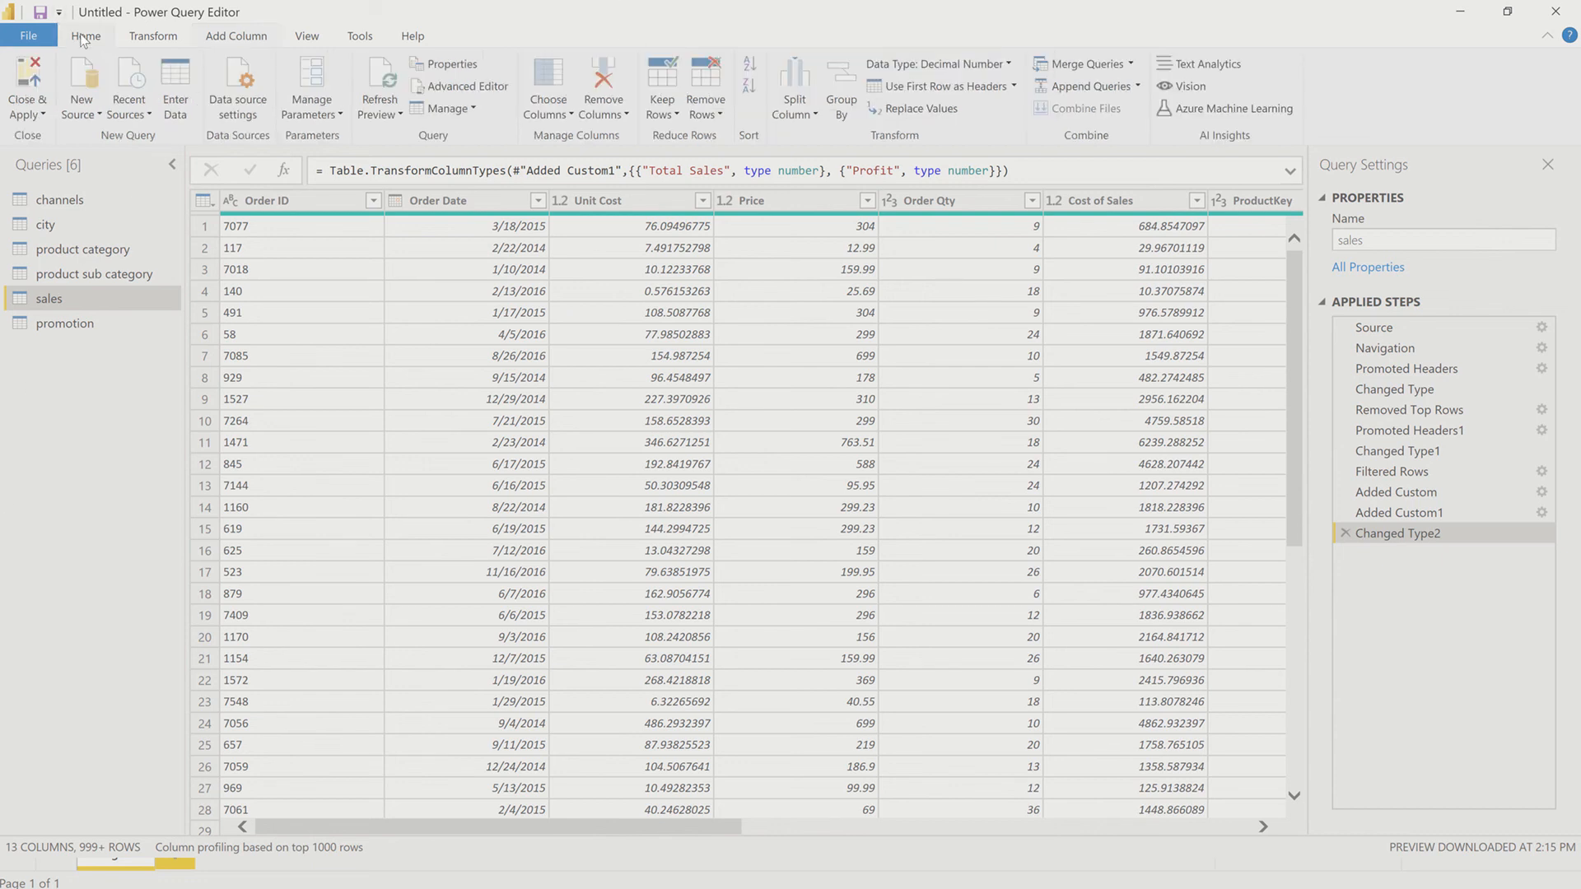
click(34, 113)
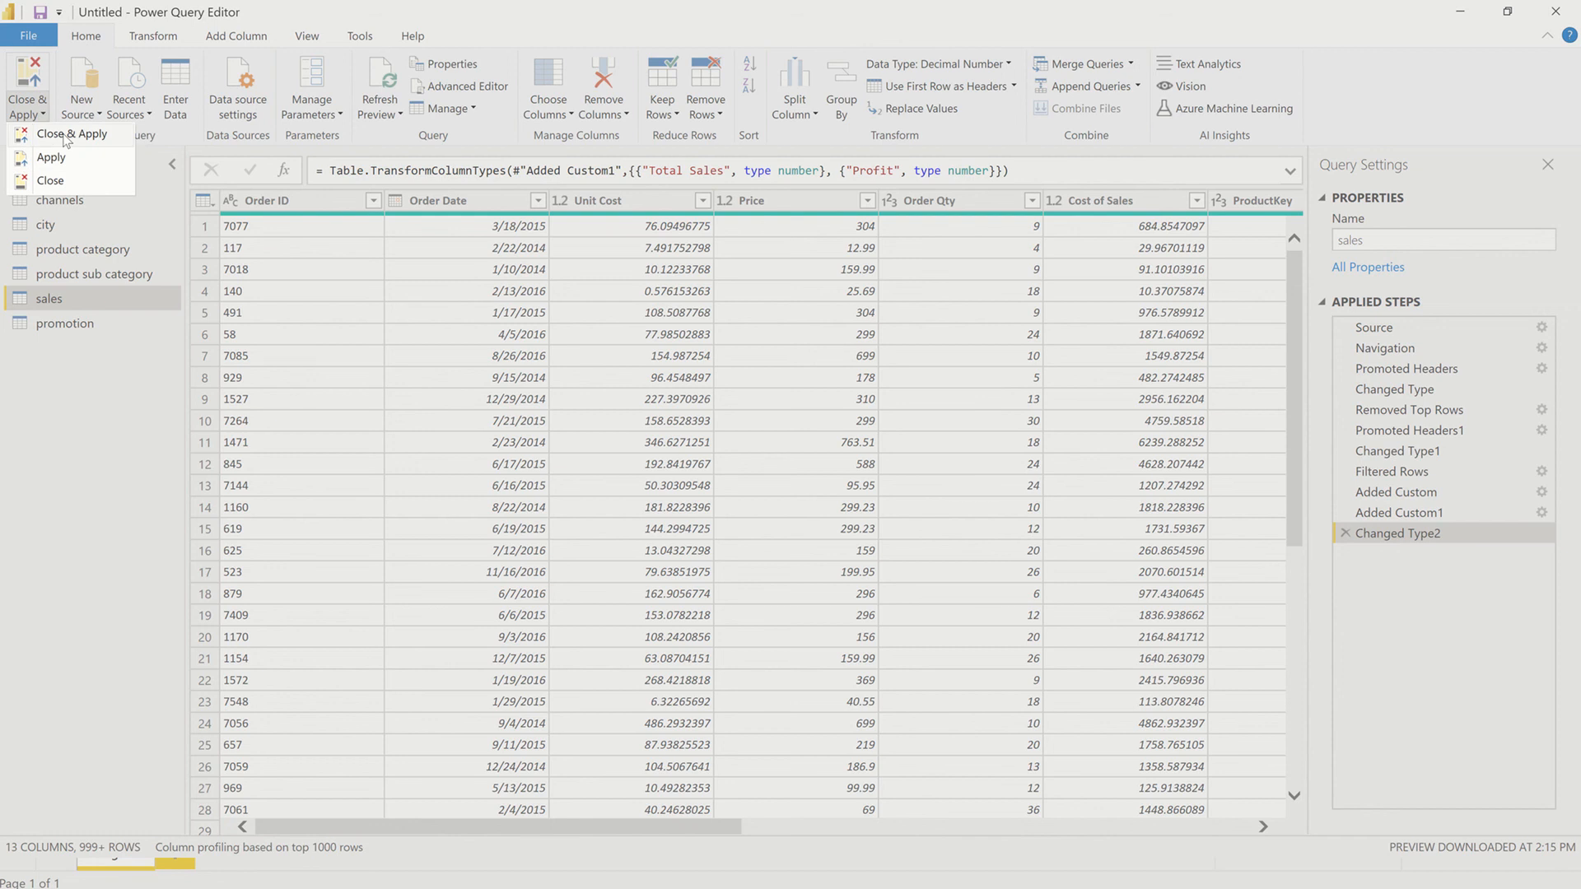
click(65, 137)
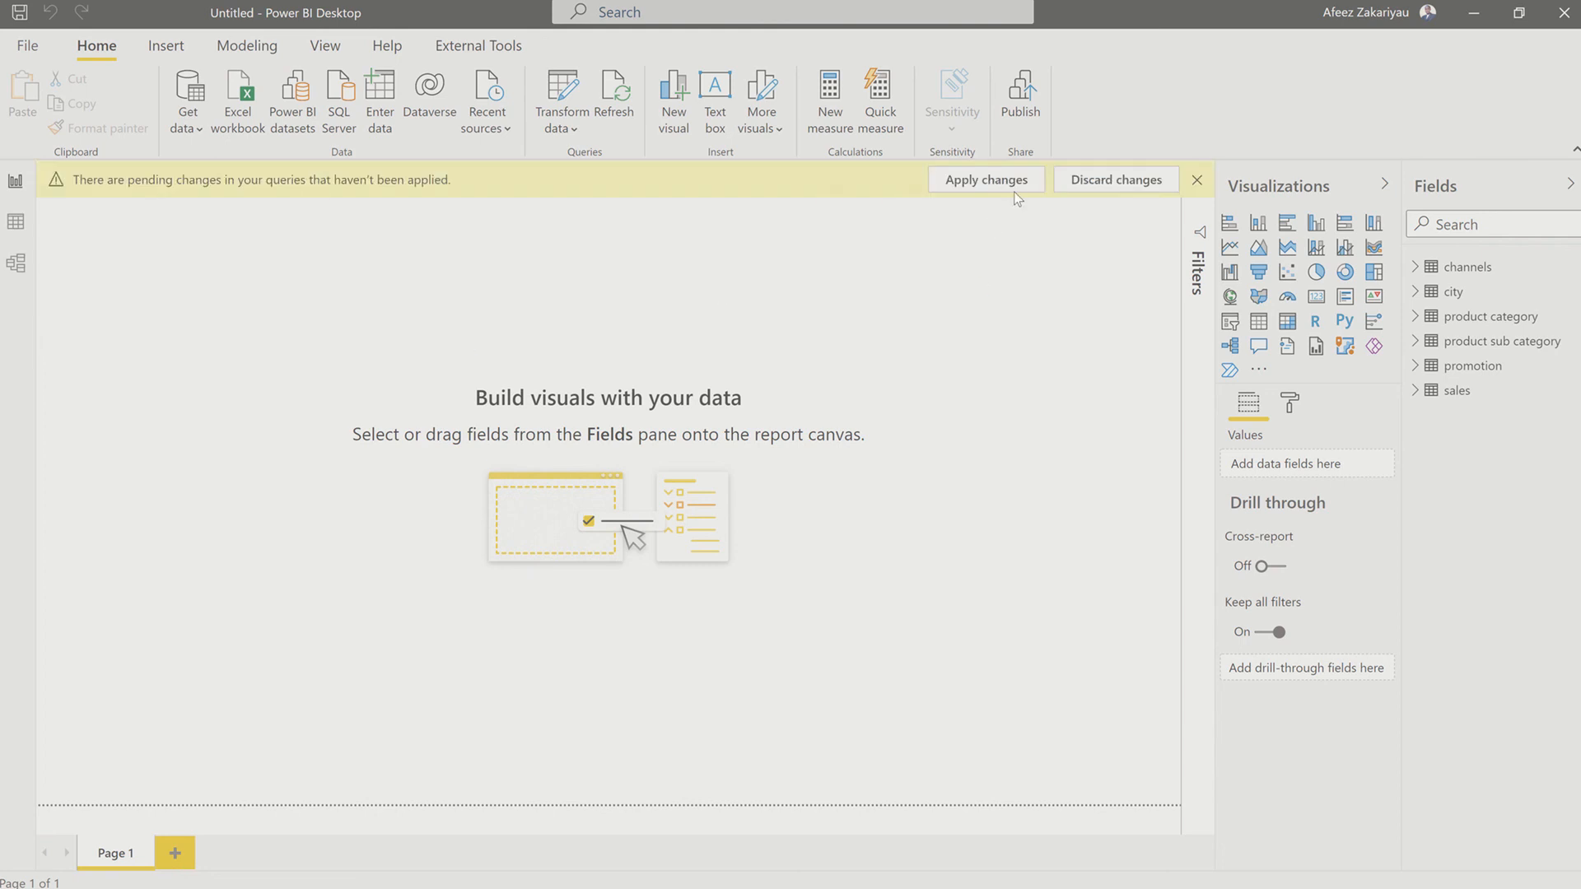
click(1015, 188)
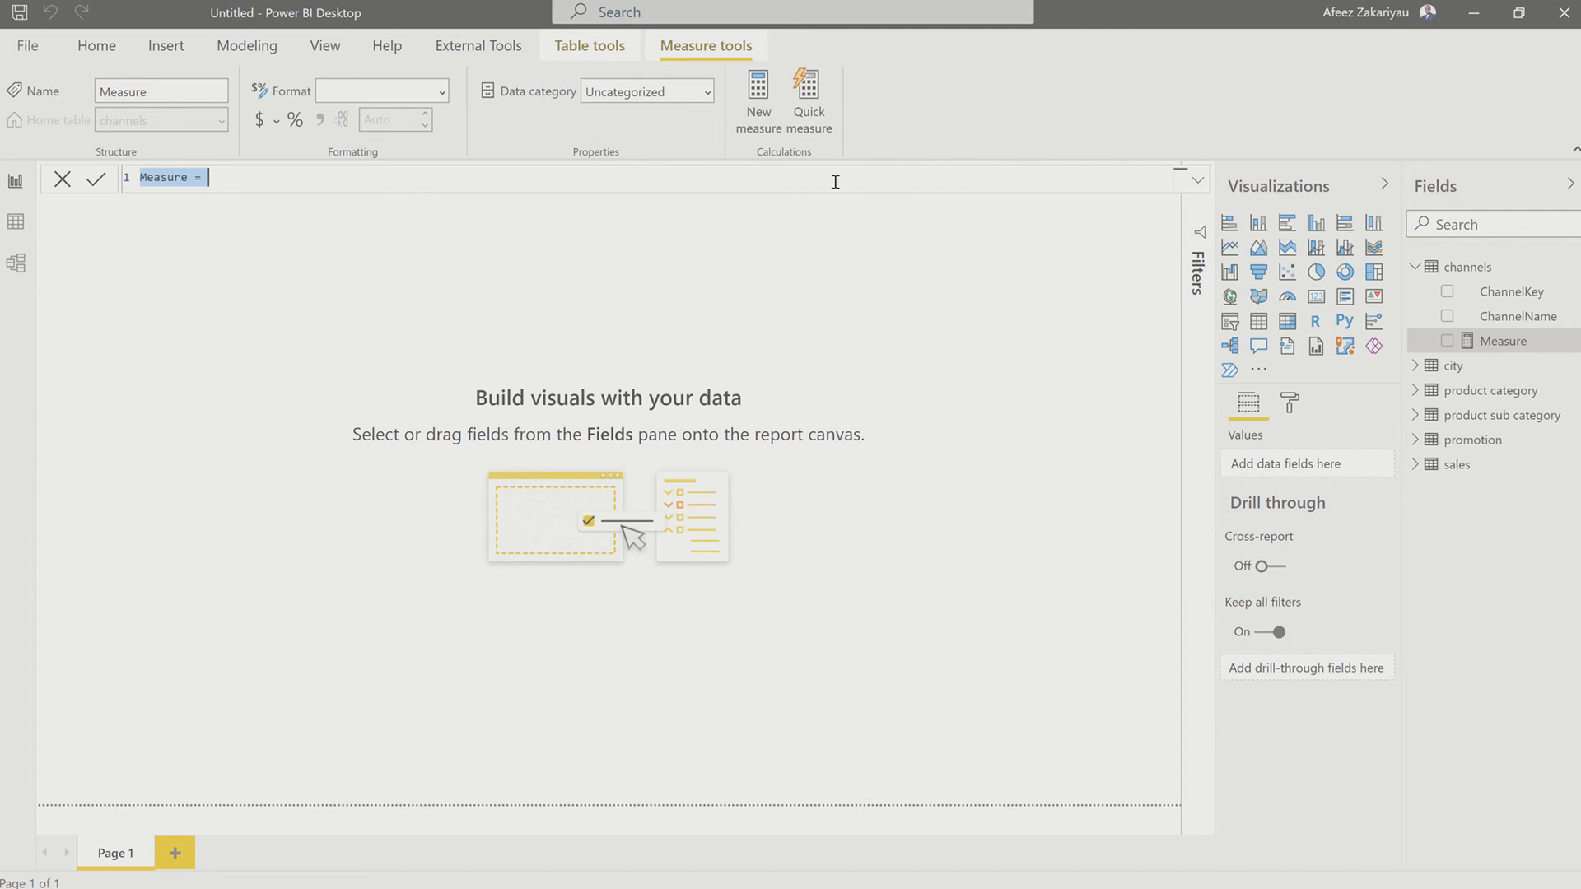
Step: Begin the formula of a new measure in the channels table with the name Profit
text(T)
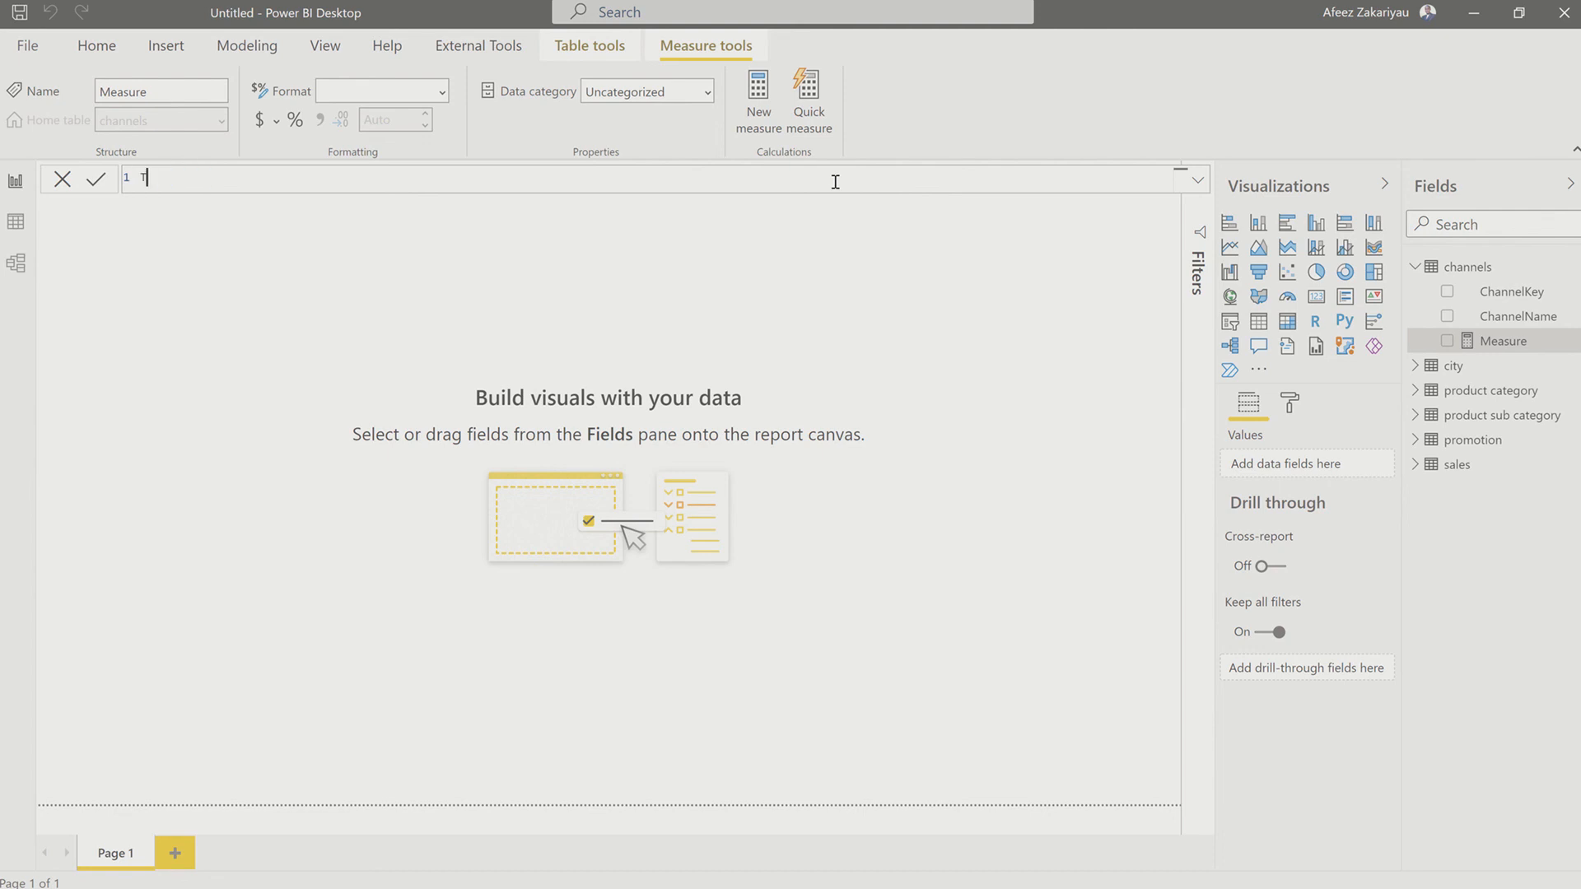
key(BackSpace)
text(Tota)
key(BackSpace)
key(BackSpace)
key(BackSpace)
key(BackSpace)
text(Profit = sum)
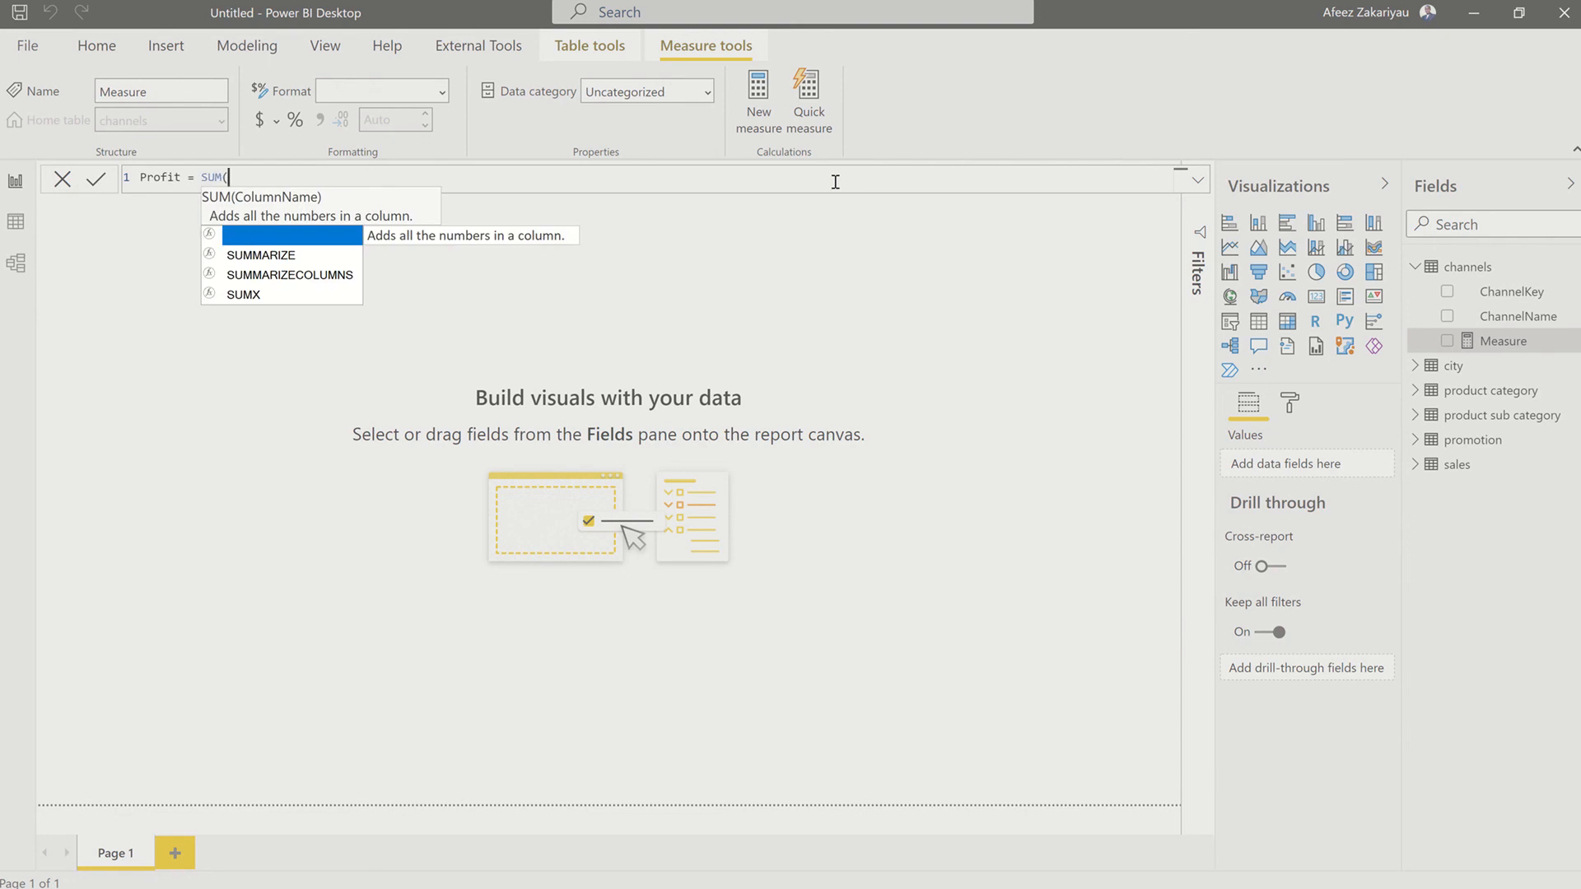
Step: Define the Profit measure's expression as SUM(sales[Profit])
key(Tab)
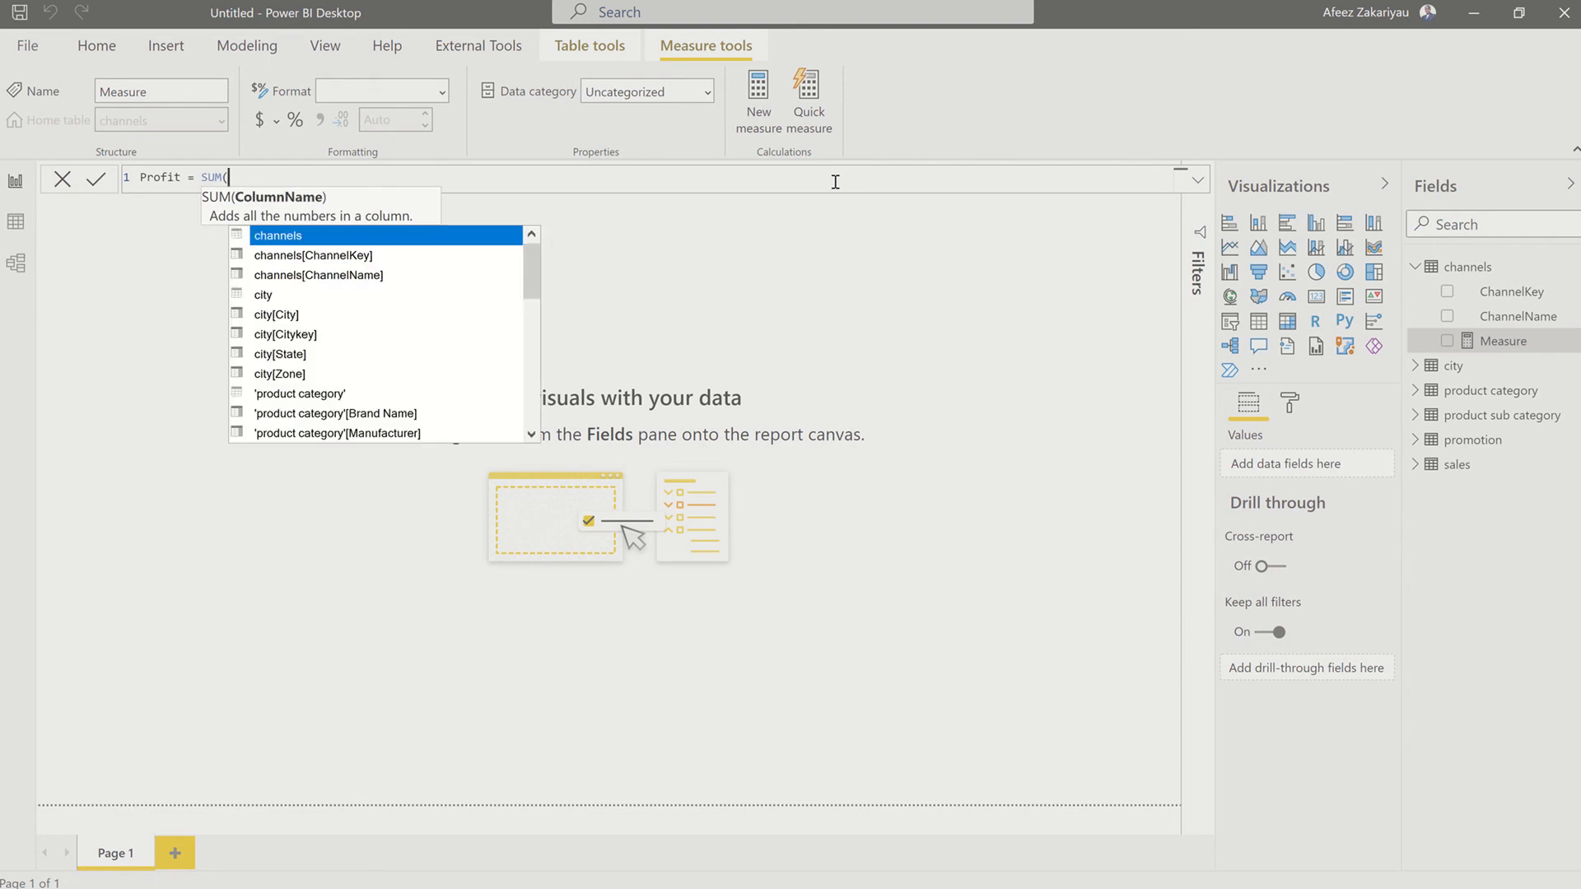
text(sa)
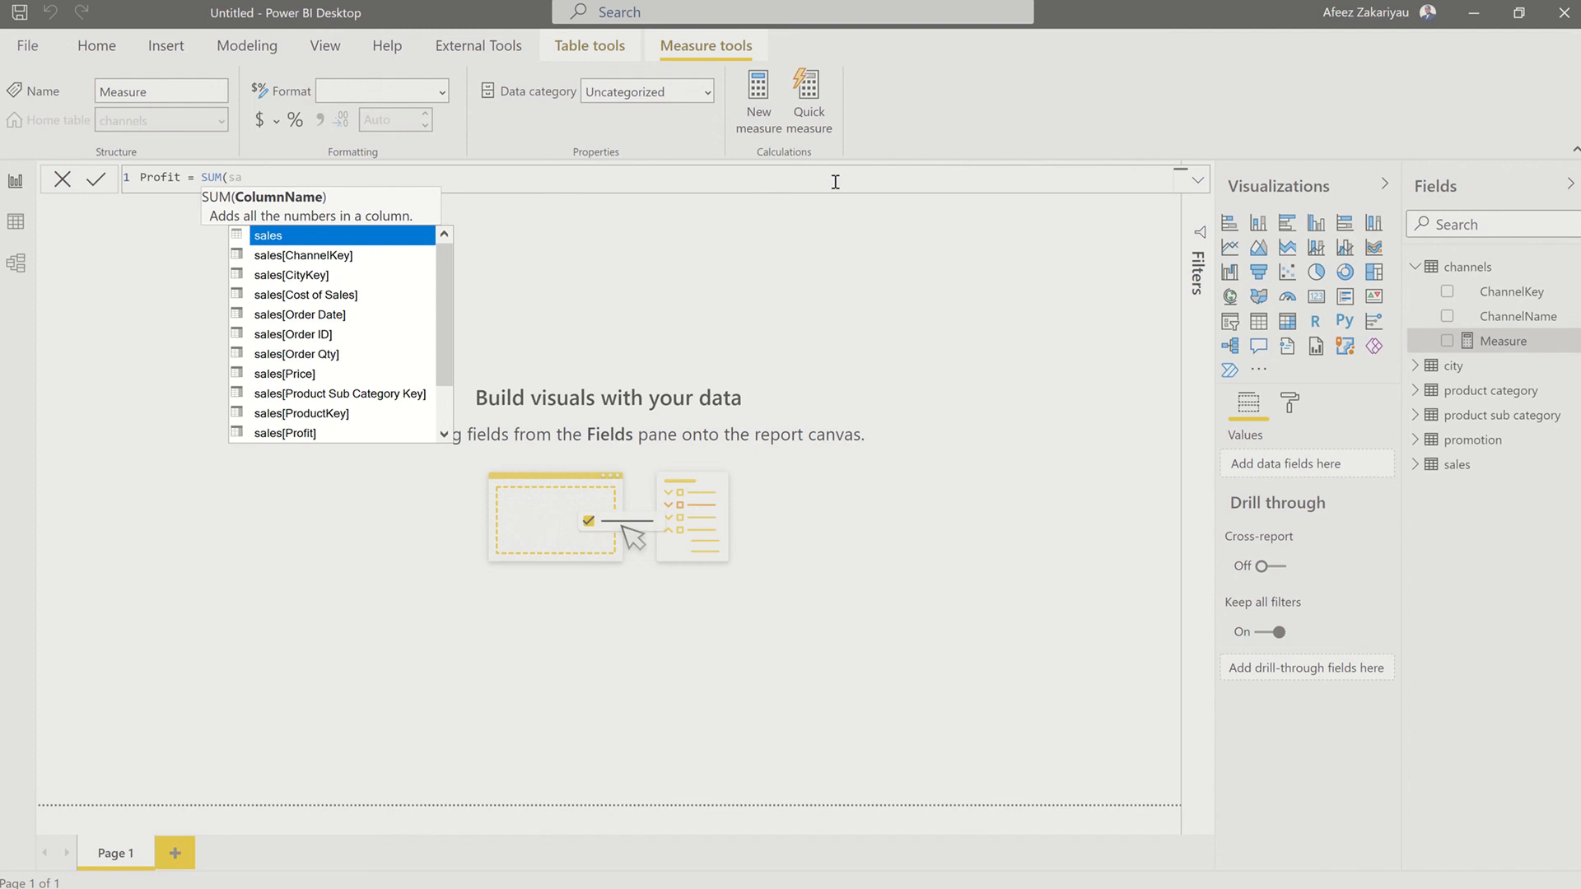
key(Down)
key(Down)
key(Down)
key(Down)
key(Down)
key(Down)
key(Down)
key(Down)
key(Down)
key(Down)
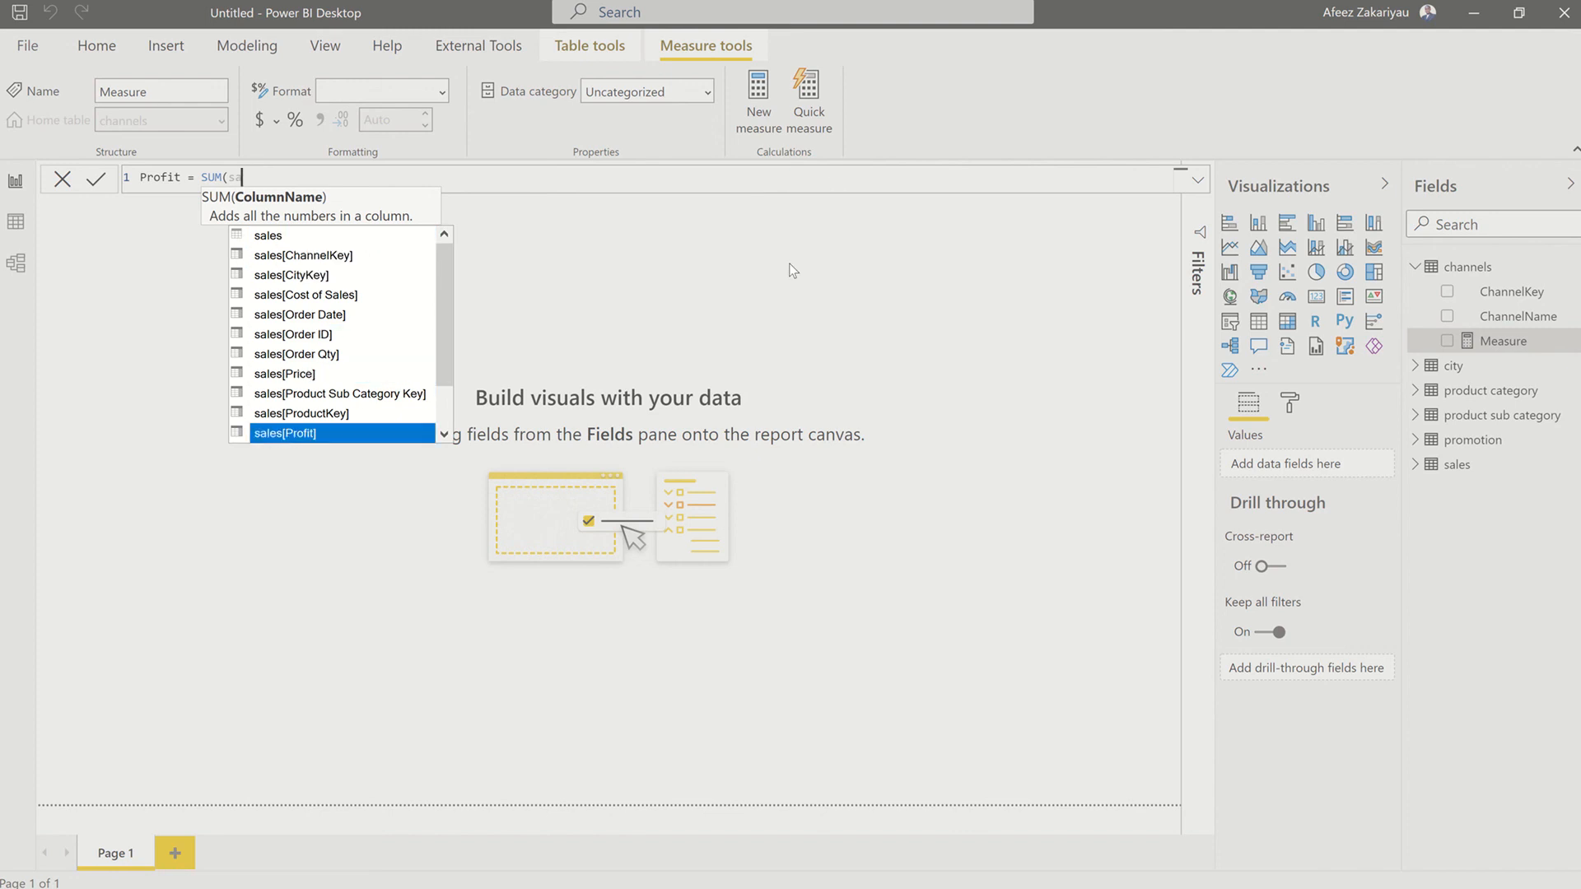
key(Tab)
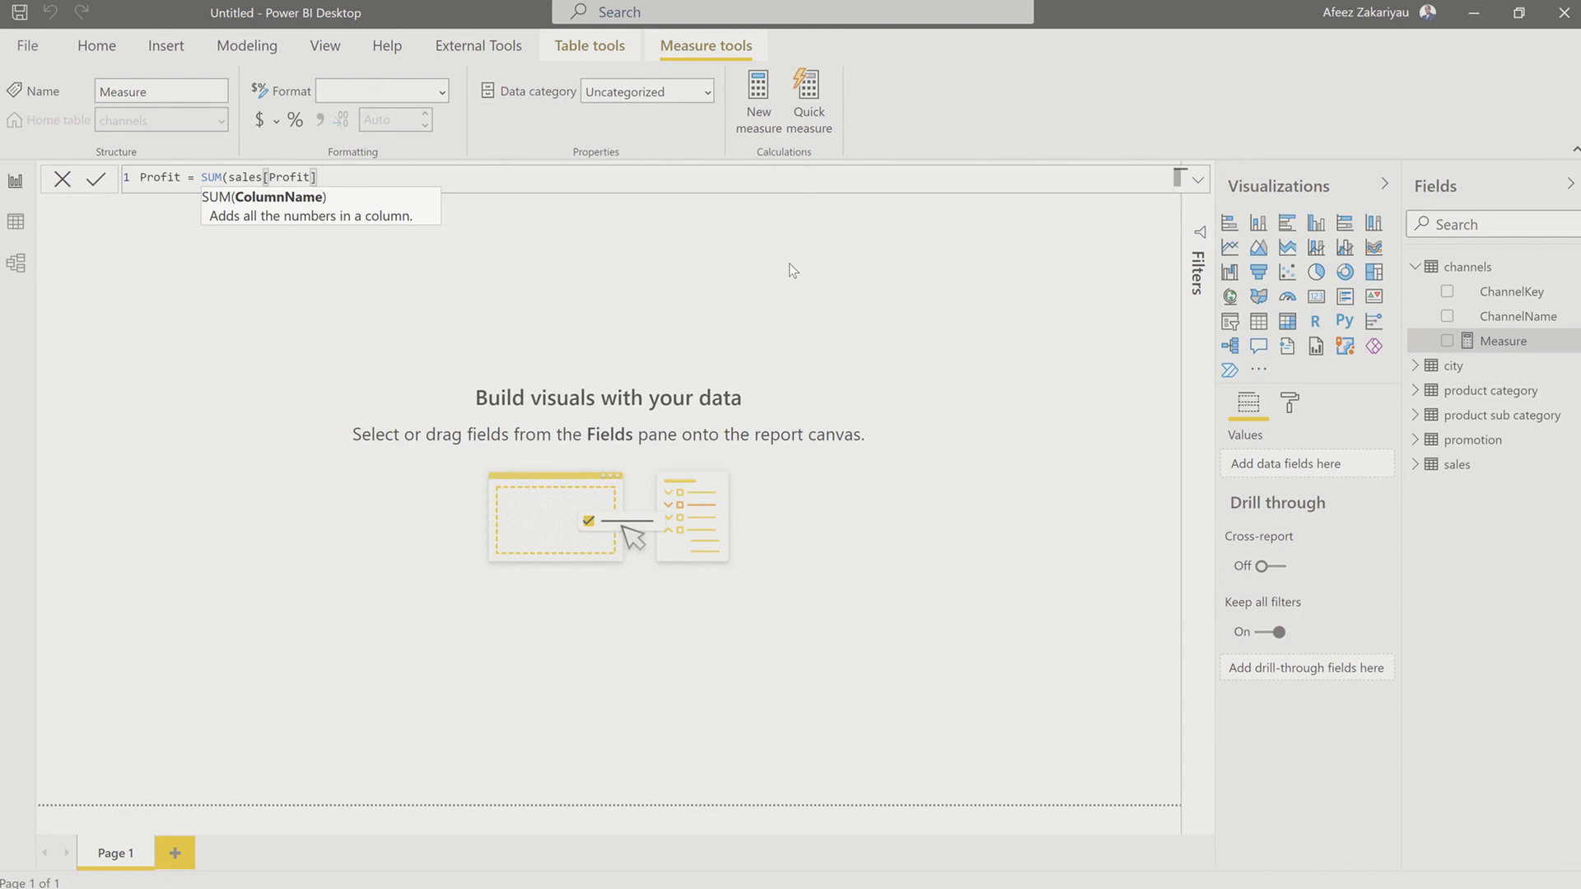
text())
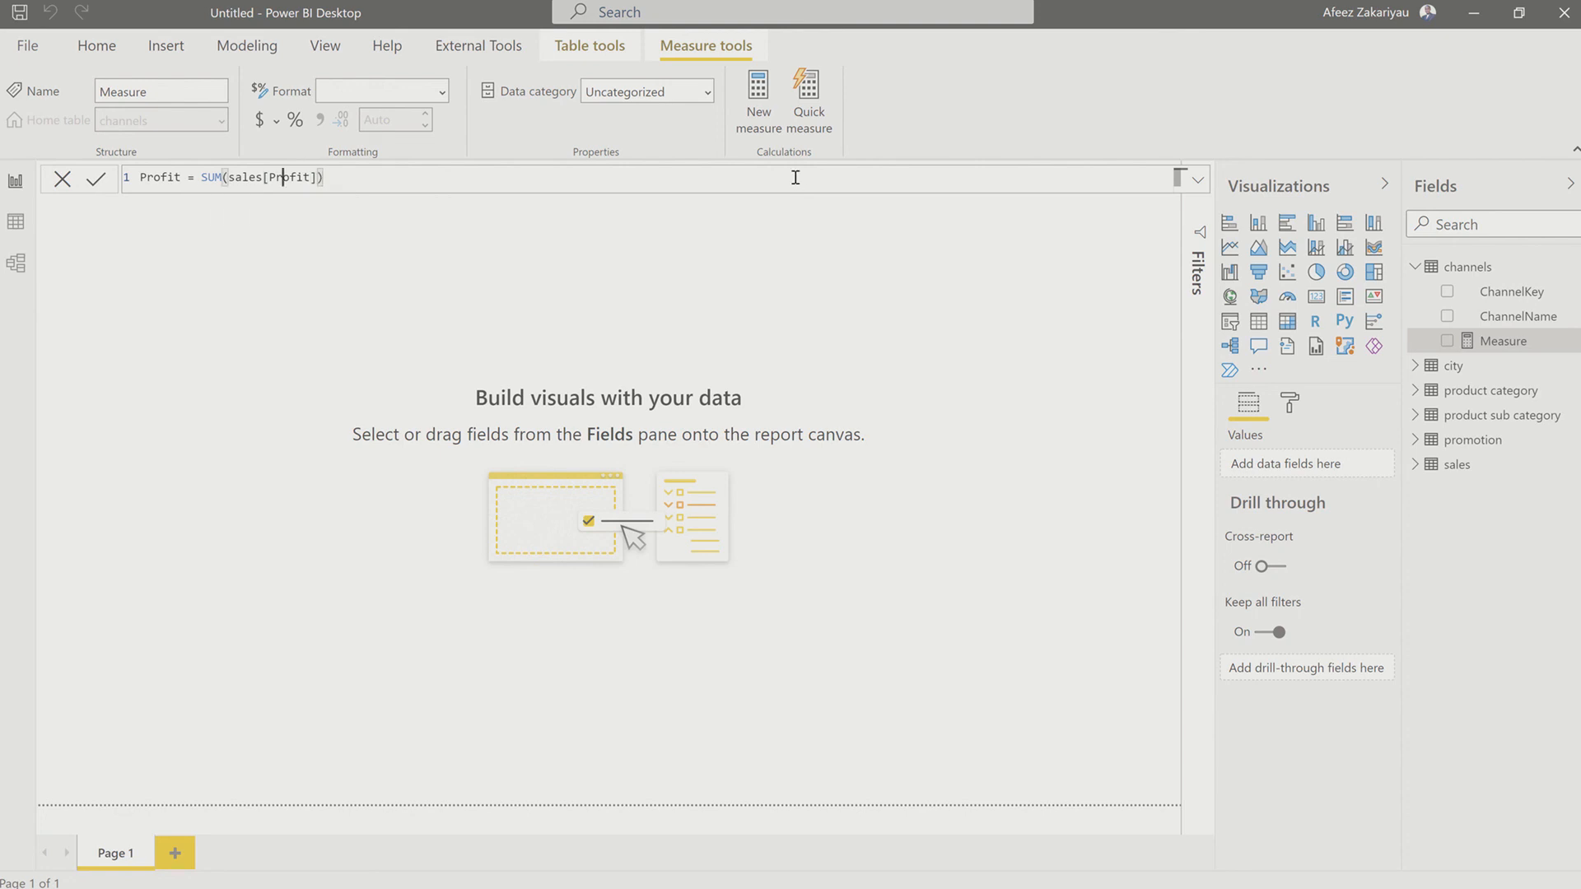
Step: Change the measure's name to Total Profit in the formula and commit the measure
key(Left)
key(Left)
key(Left)
key(Left)
key(Left)
key(Left)
key(Left)
key(Left)
key(Left)
key(Left)
key(Left)
key(Left)
key(Left)
key(Left)
key(Left)
key(Left)
key(Left)
key(Left)
key(Left)
key(Left)
text(T)
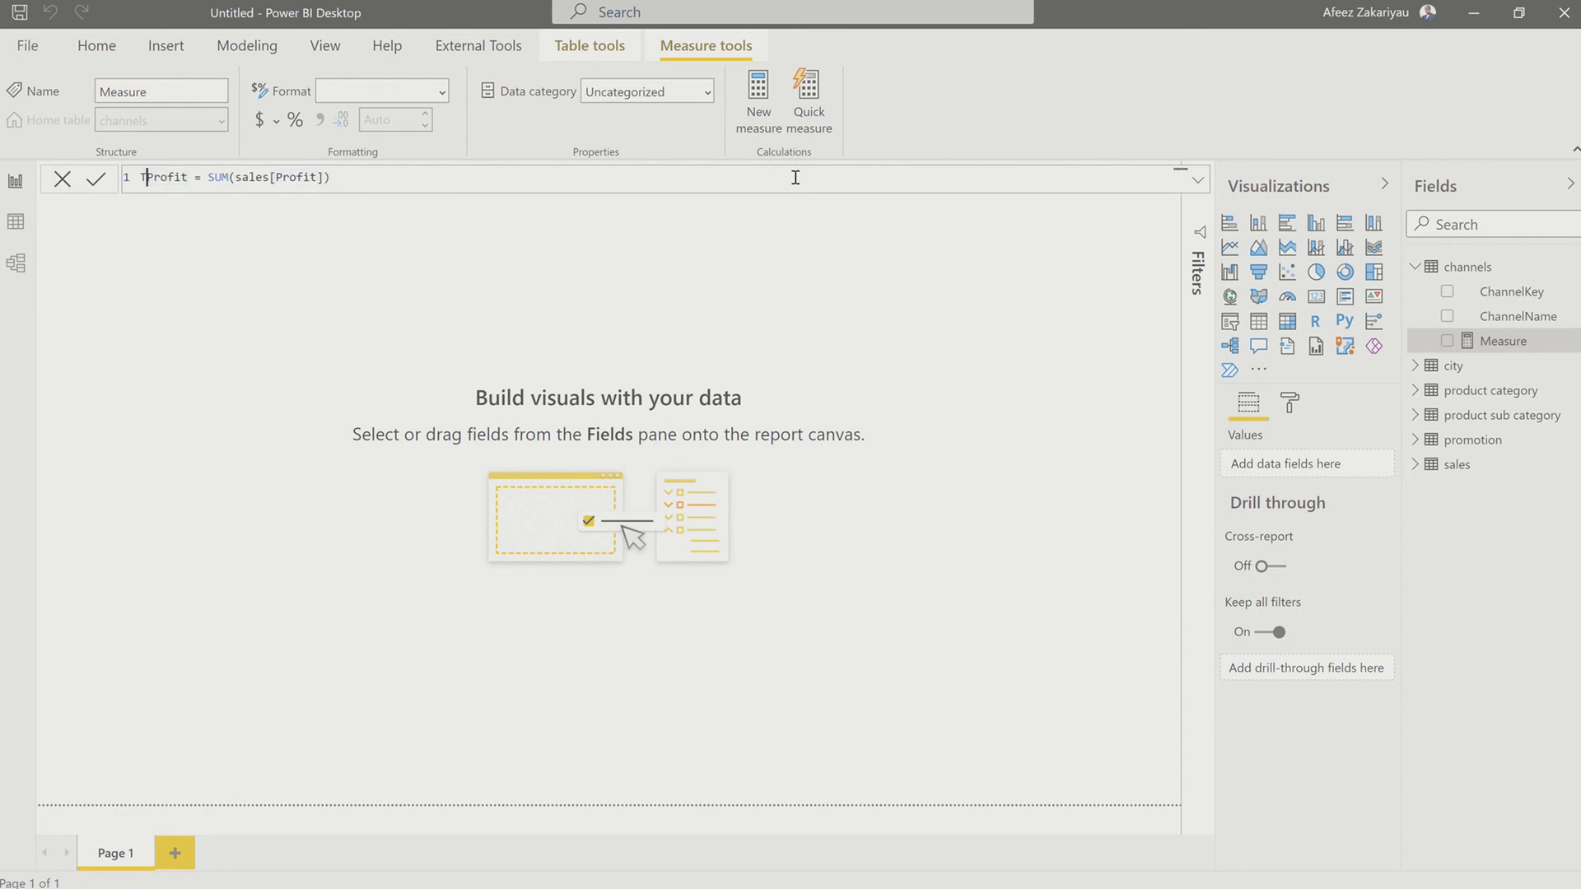
text(otal)
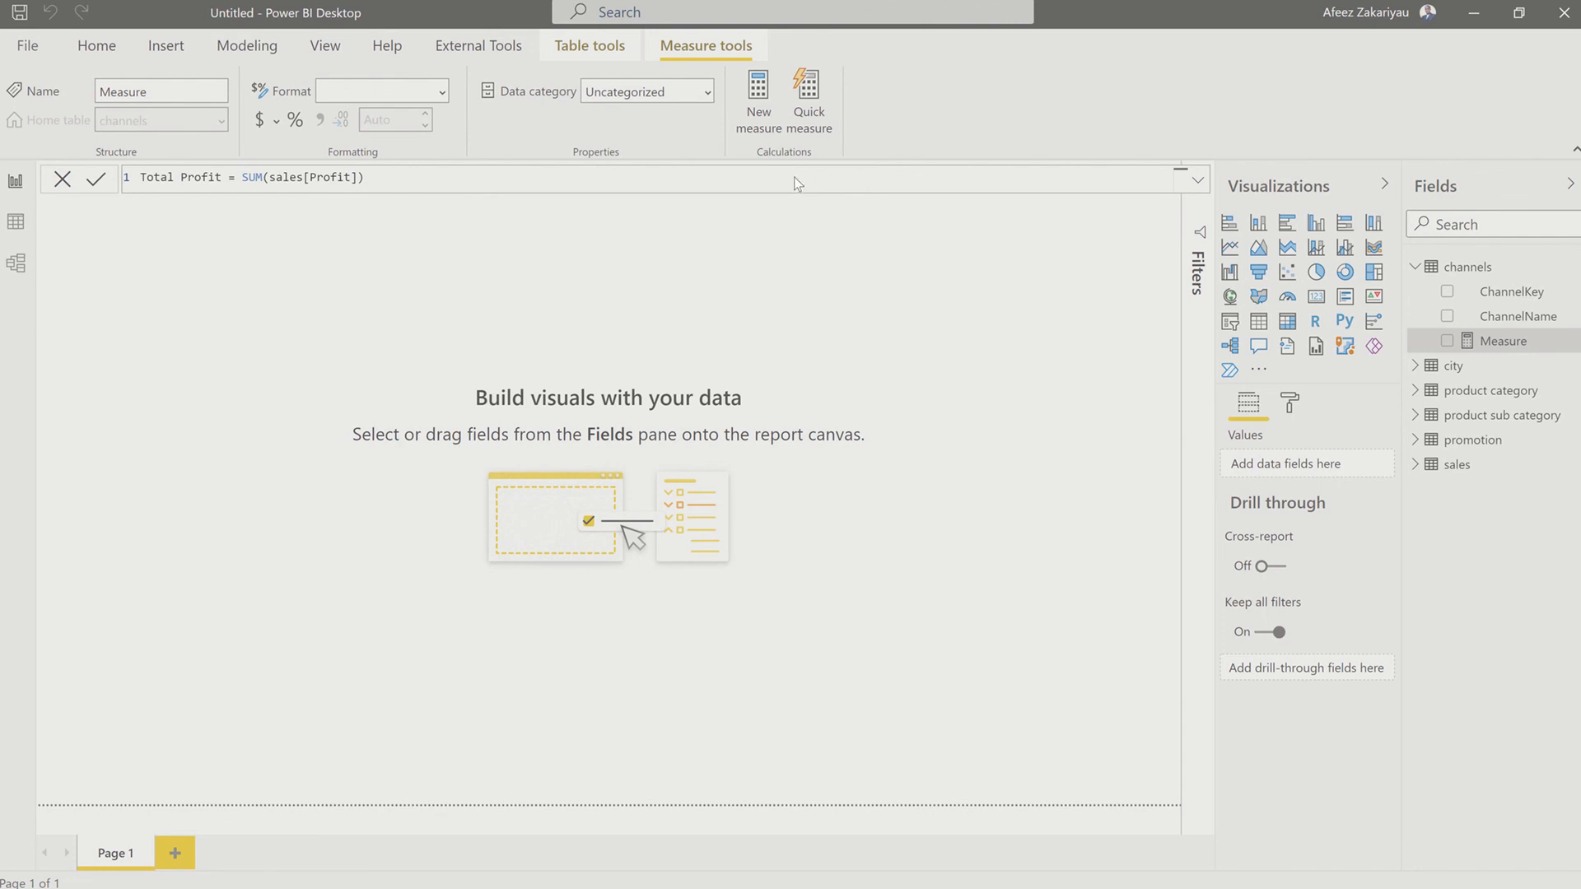
key(Return)
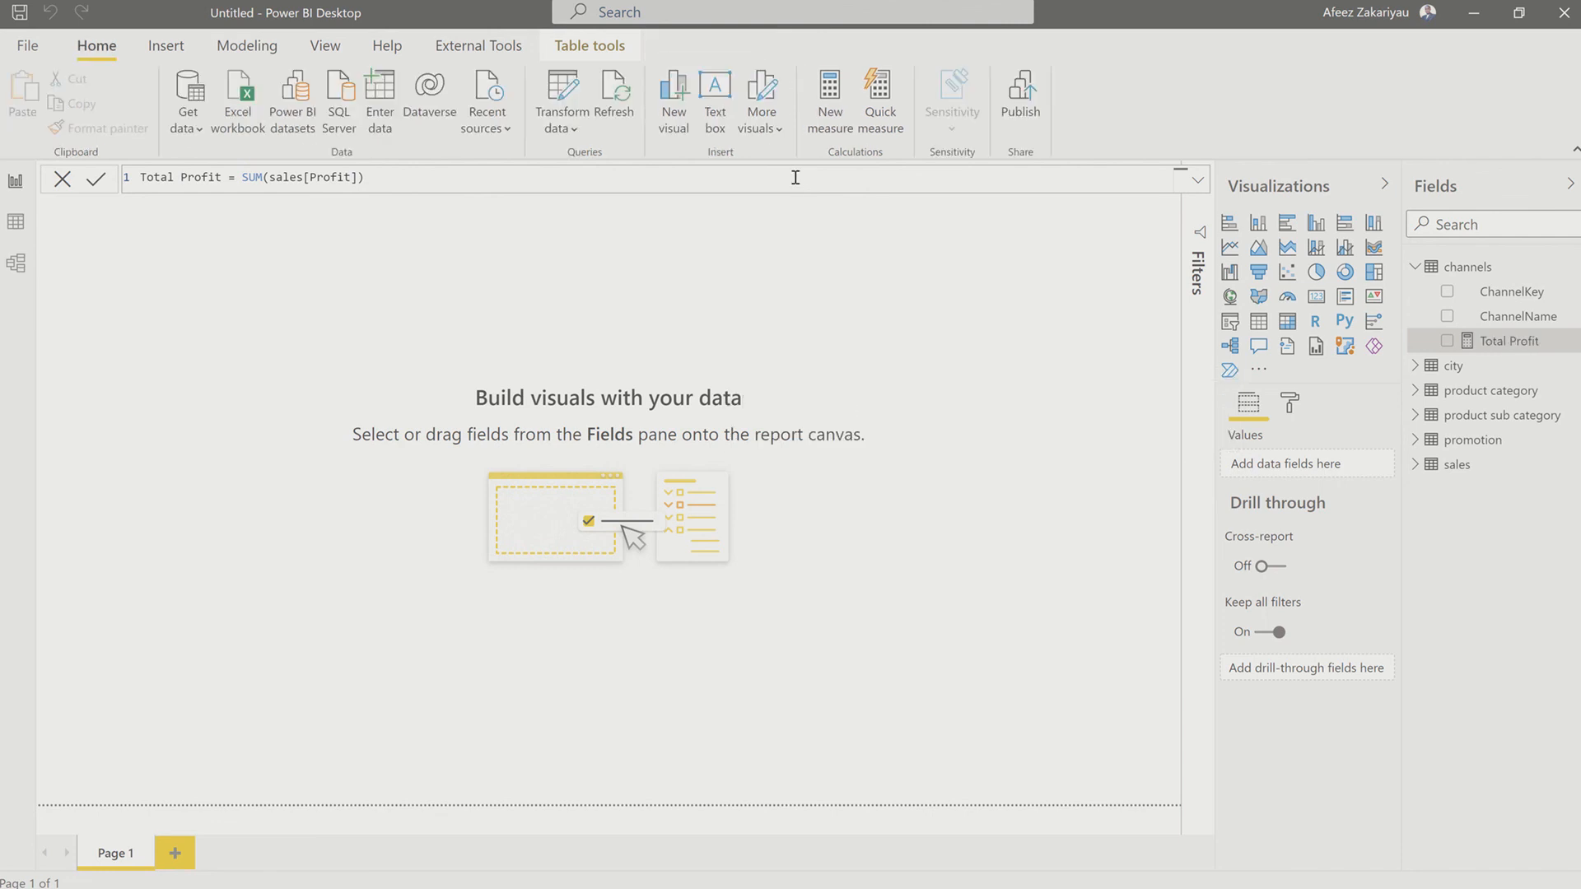
click(795, 177)
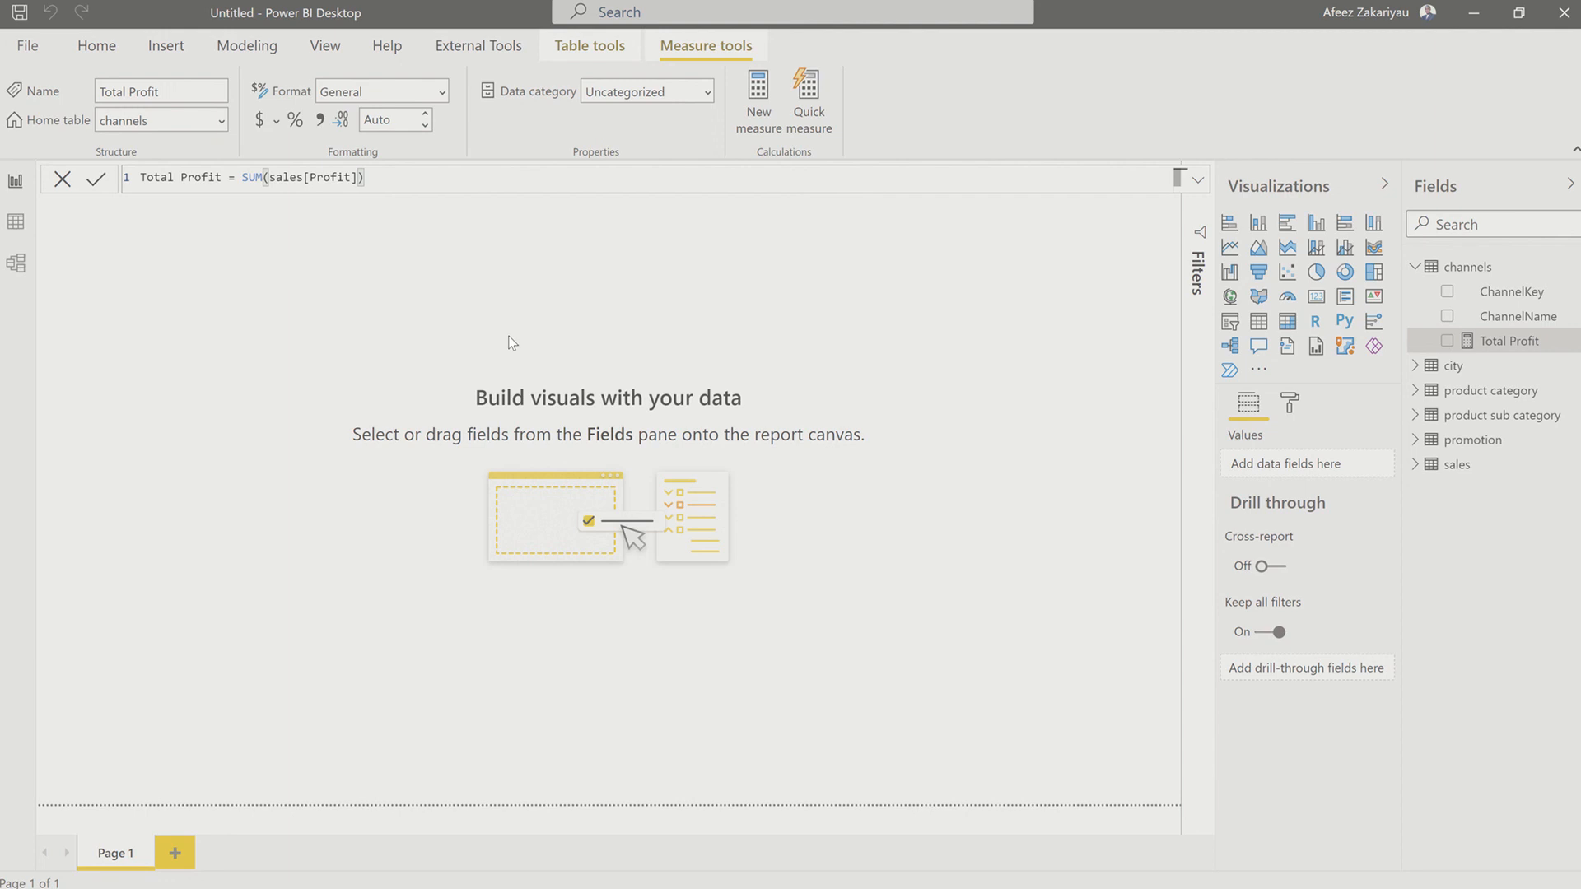
Step: Add a card visual to the report page and show the Total Profit measure in it
click(447, 280)
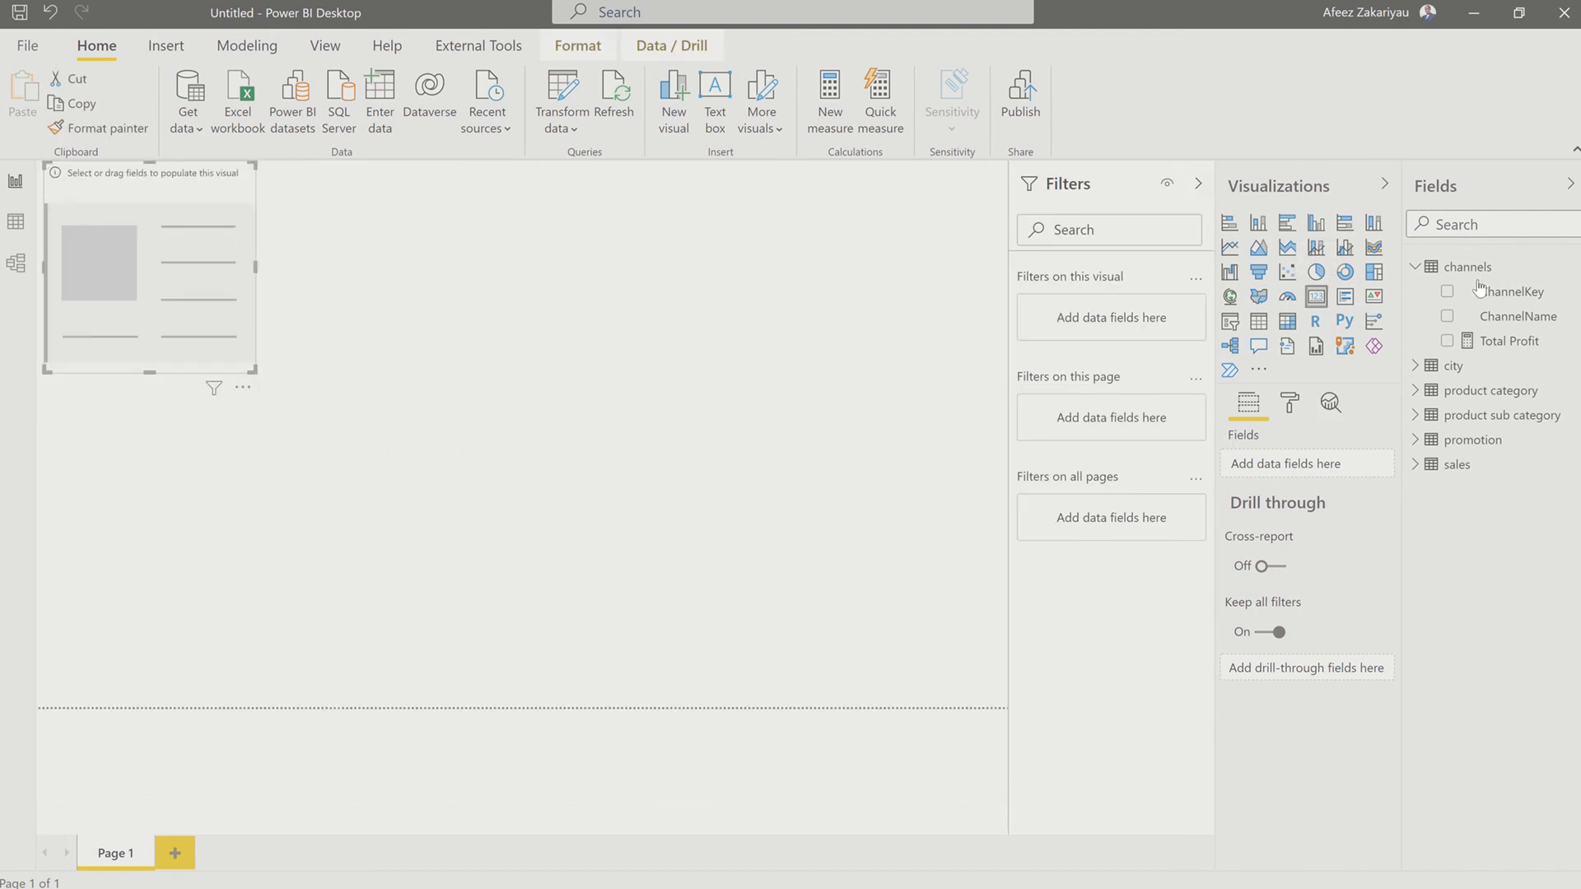
click(1446, 340)
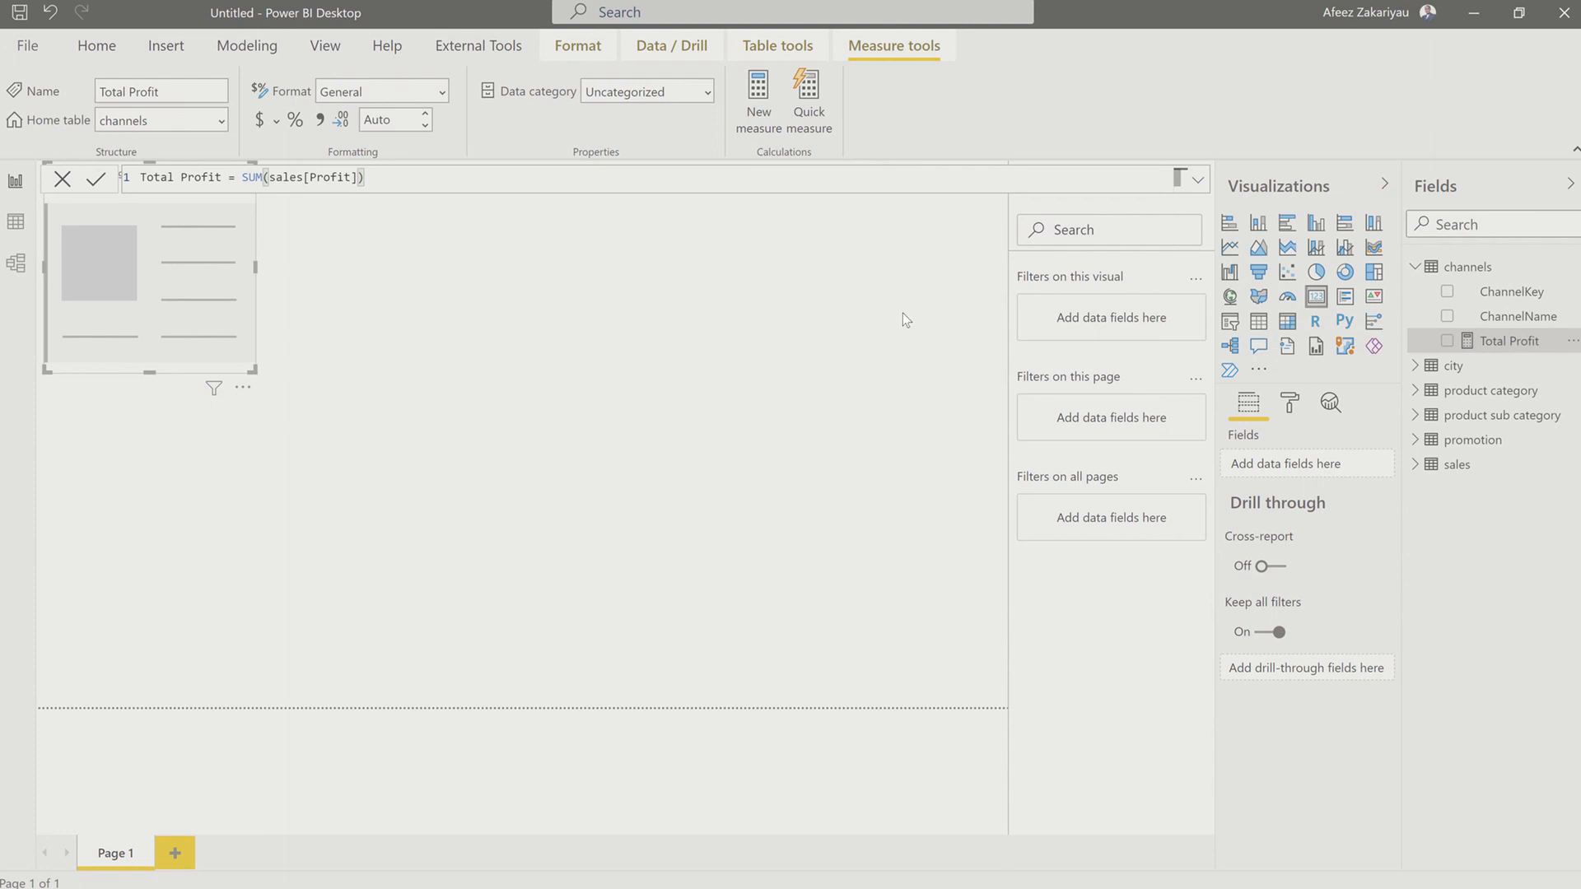
click(1447, 341)
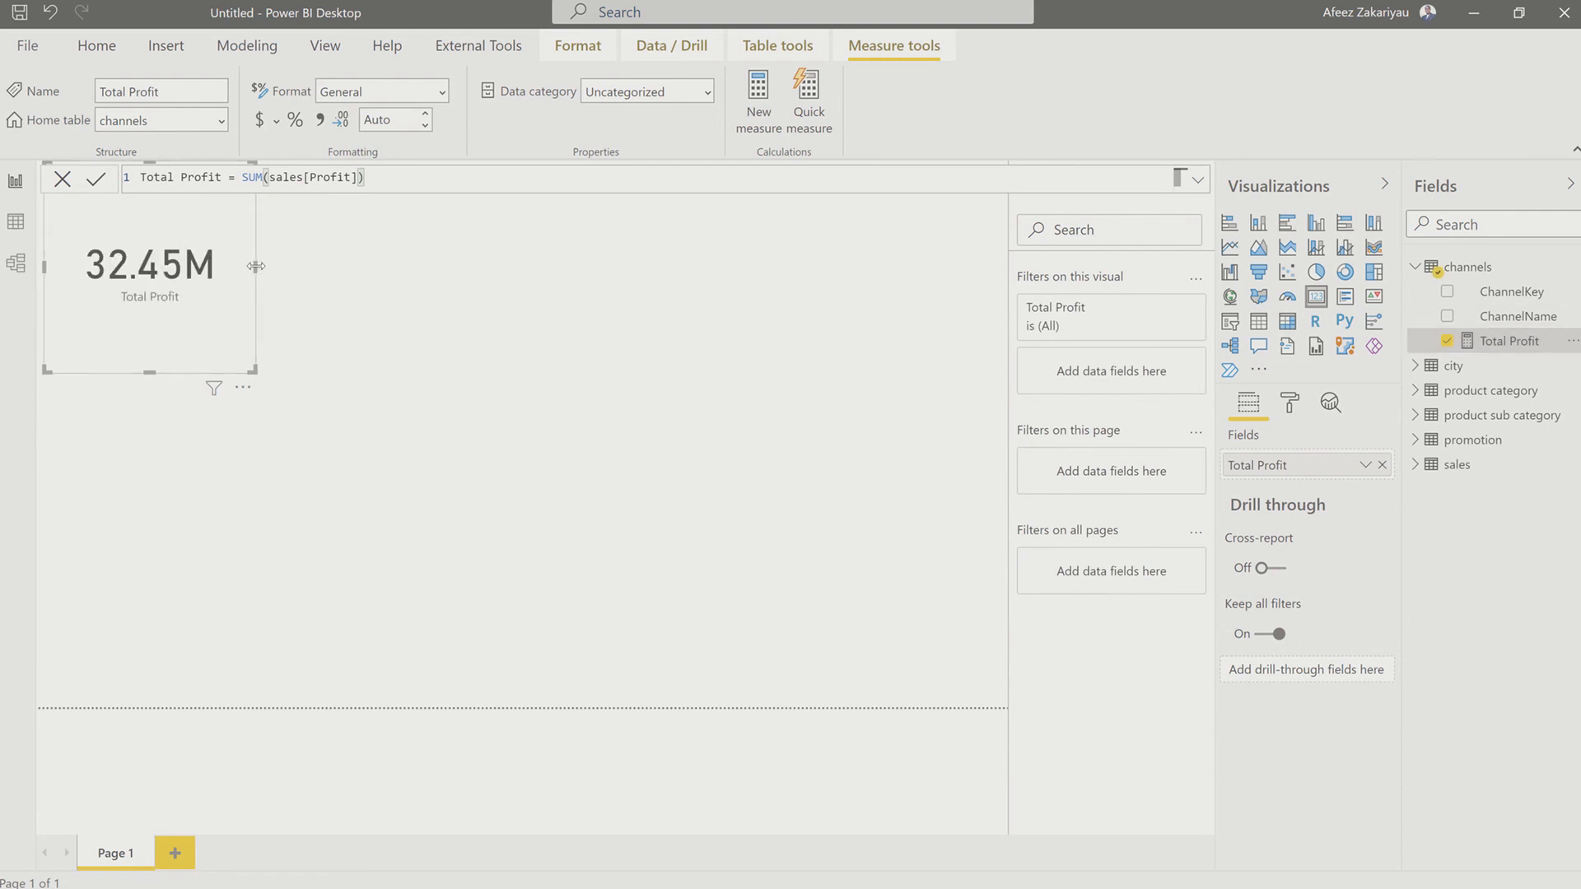
Step: Shrink the Total Profit card to a compact box at the report page's upper-left corner and deselect it
drag(258, 268, 400, 224)
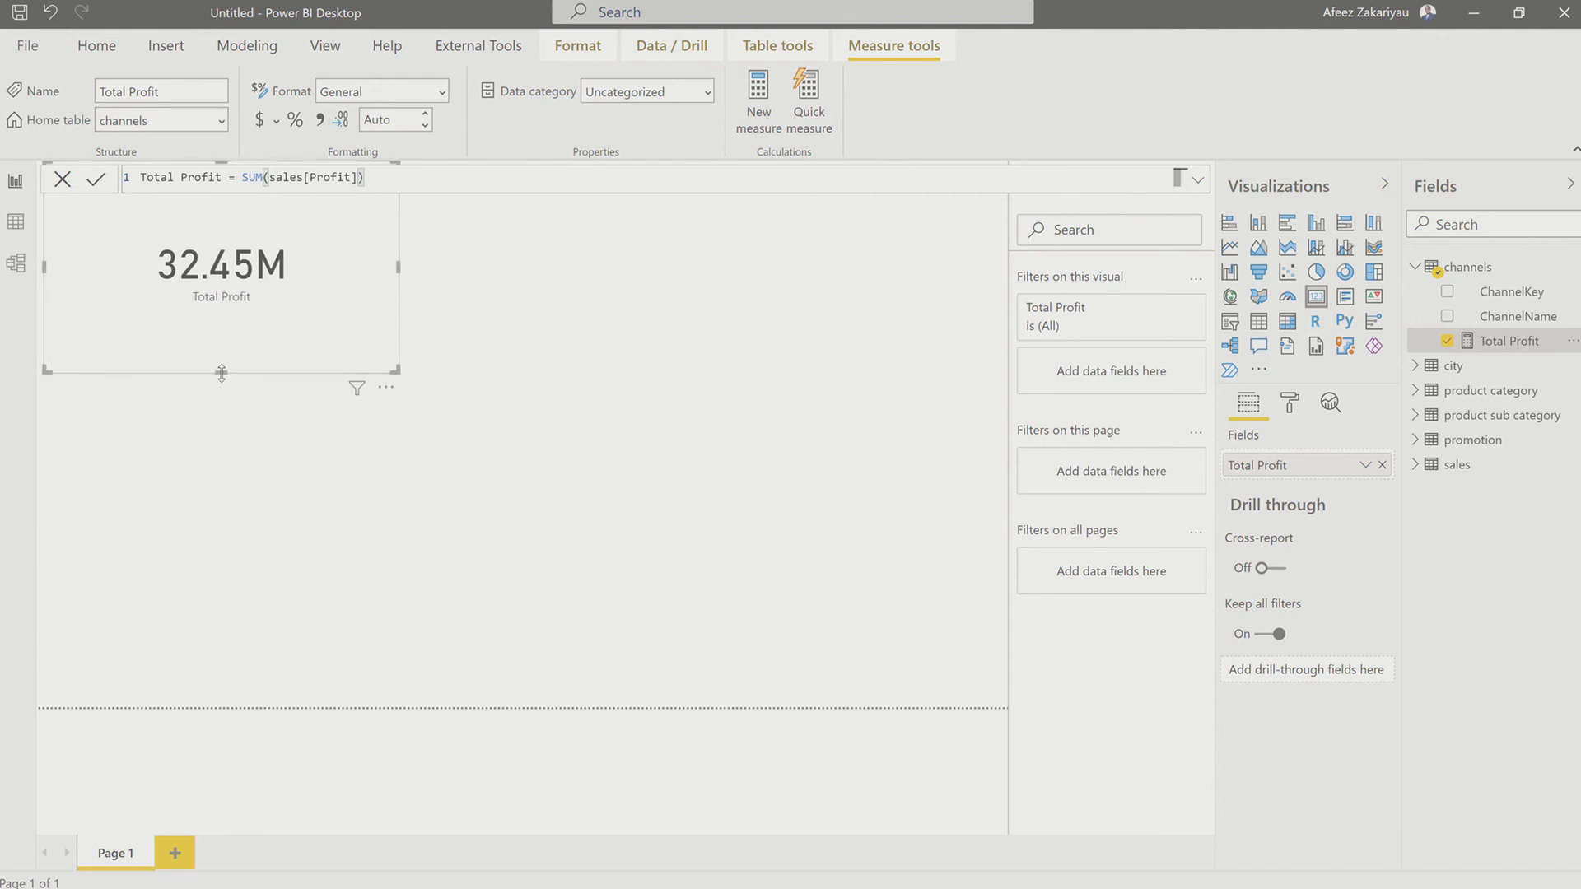
drag(221, 375, 252, 264)
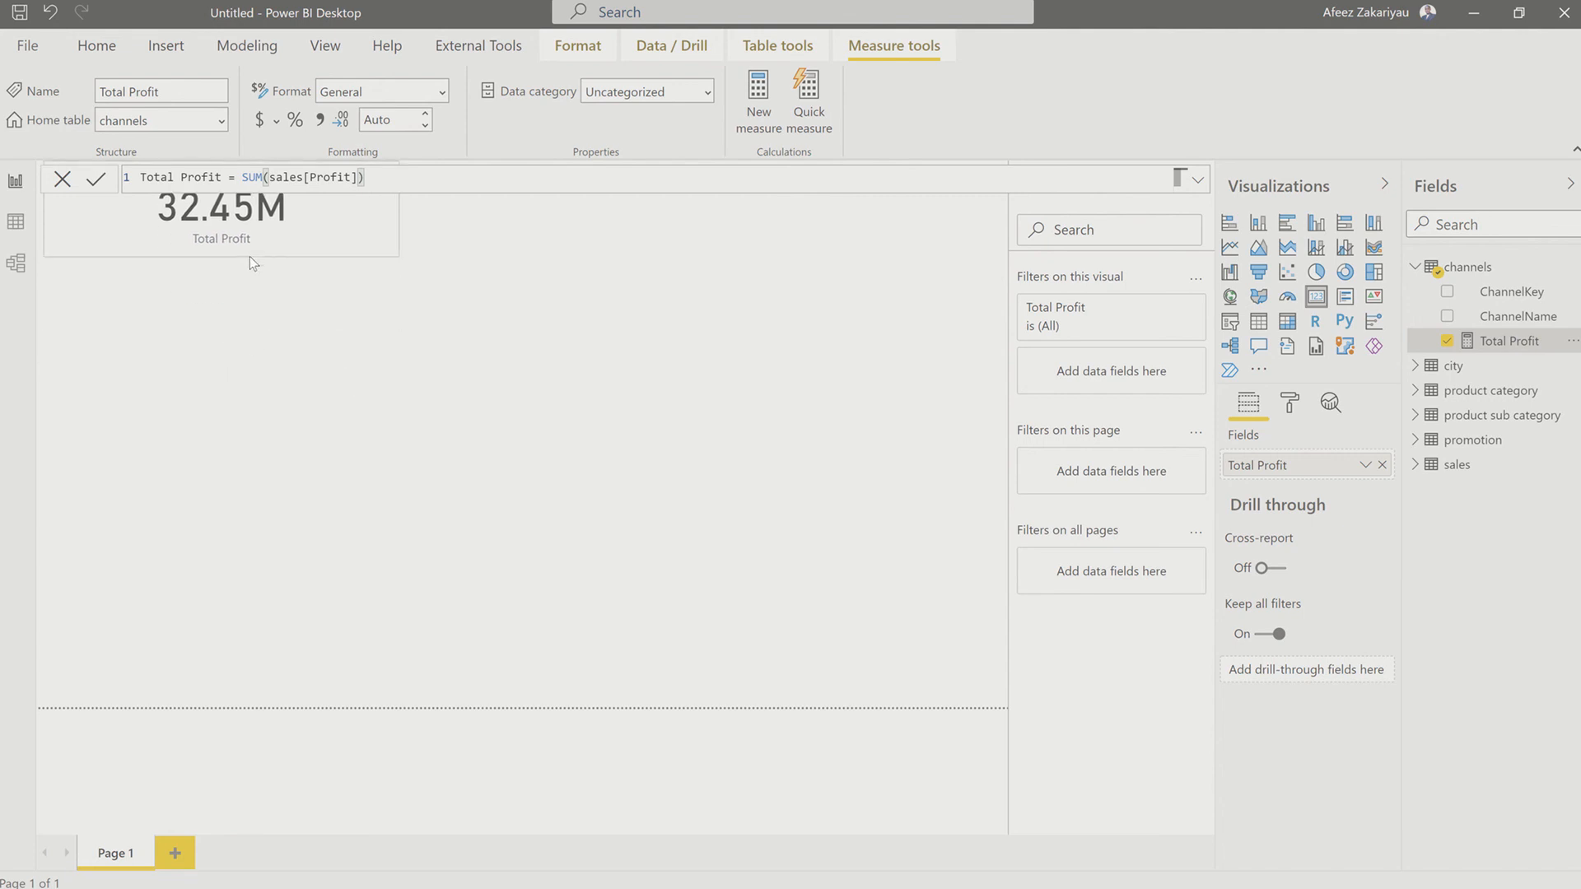
drag(295, 215, 288, 250)
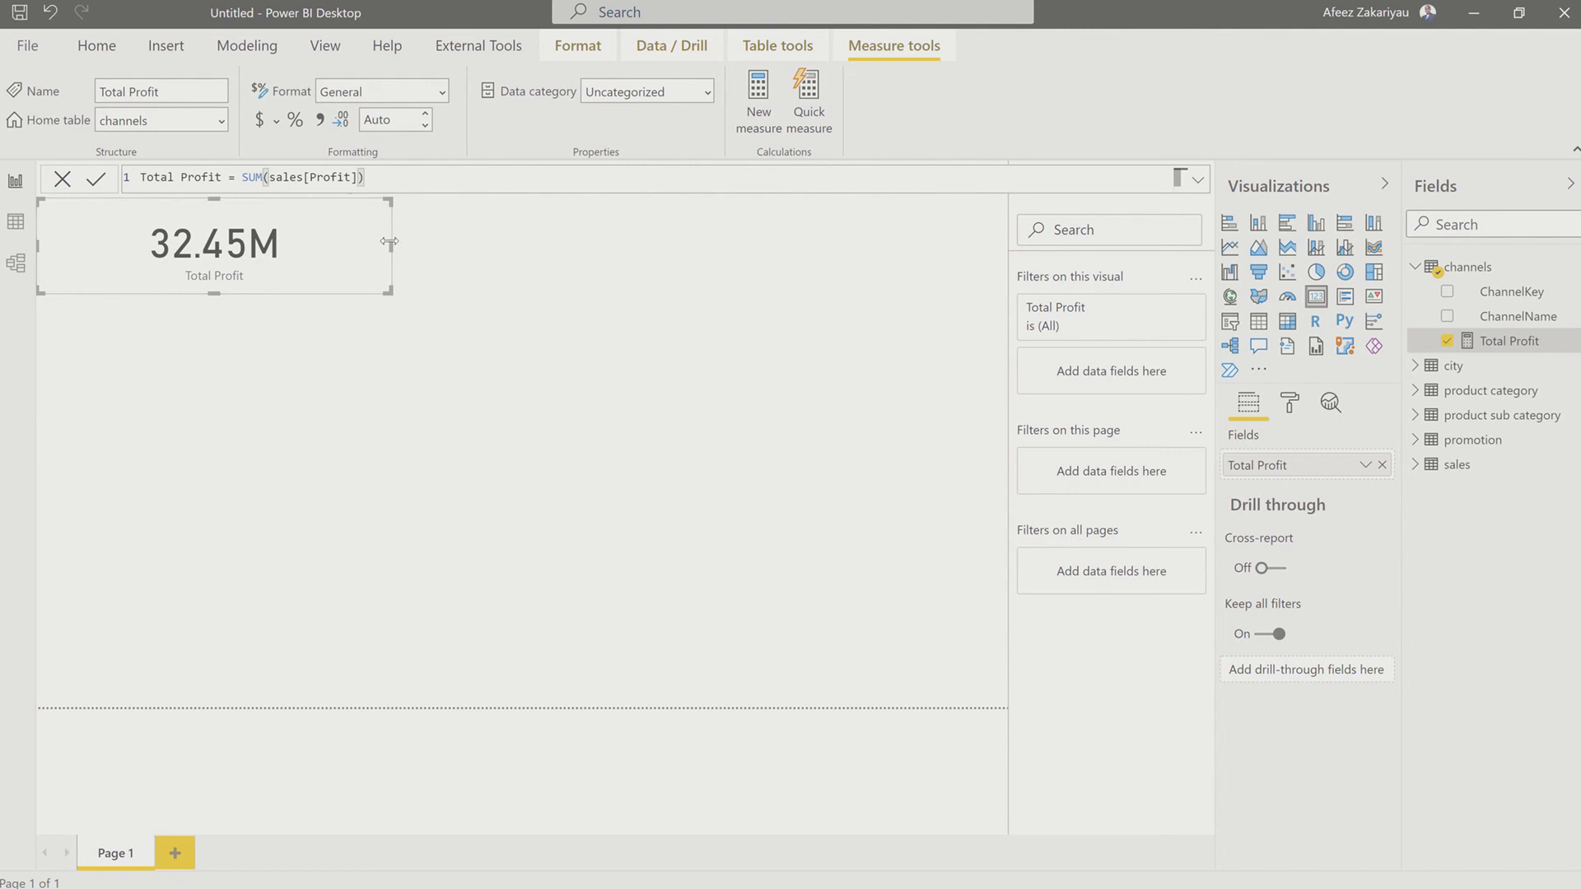
drag(388, 246, 239, 288)
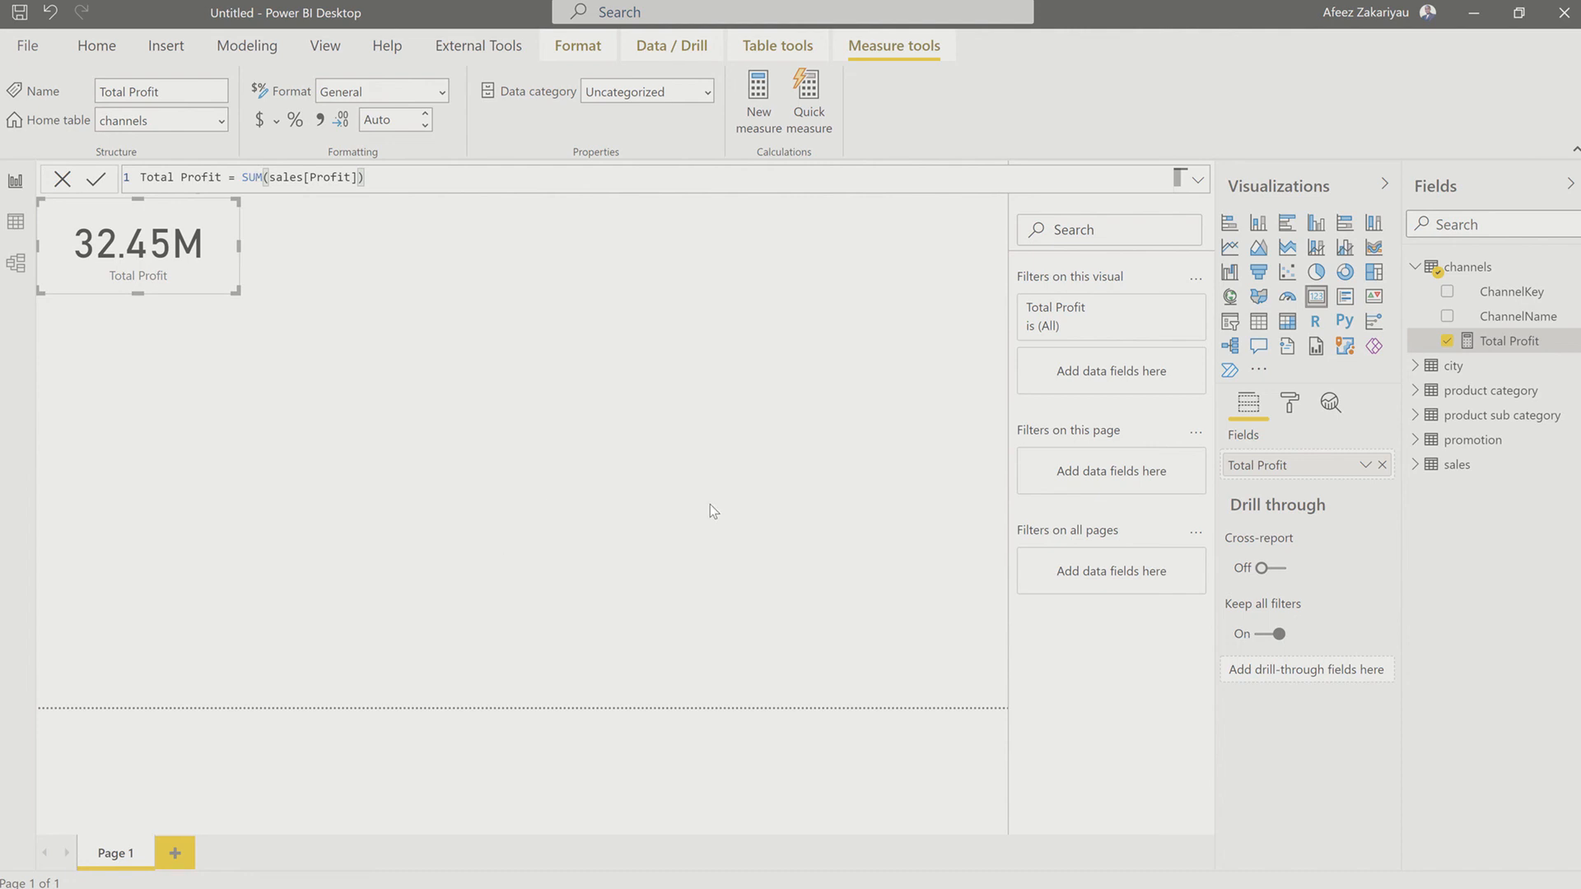
click(686, 237)
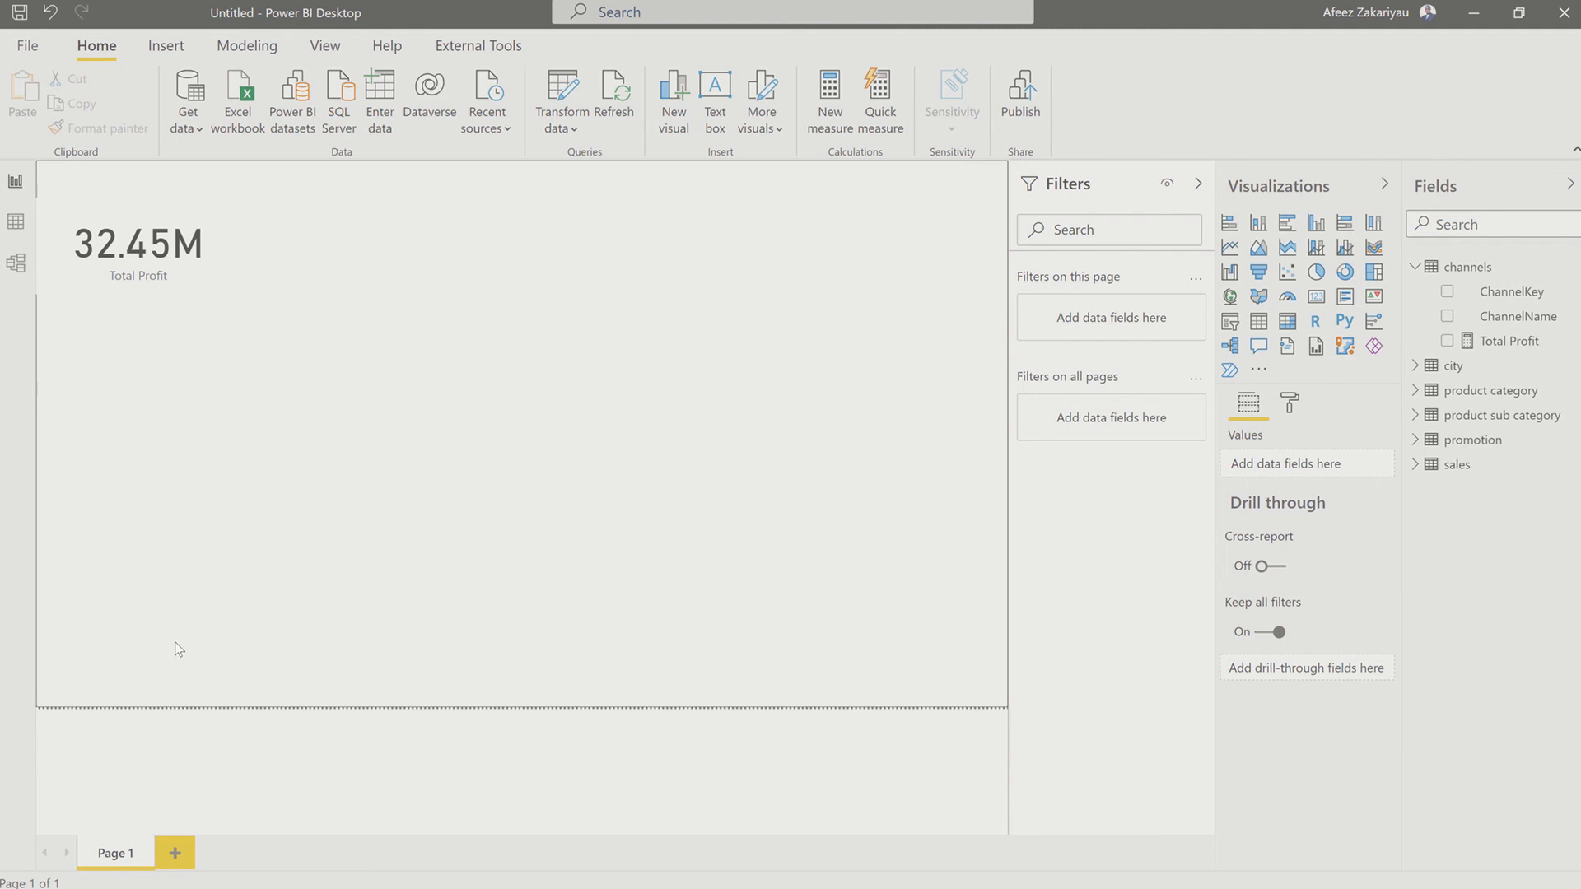
click(16, 220)
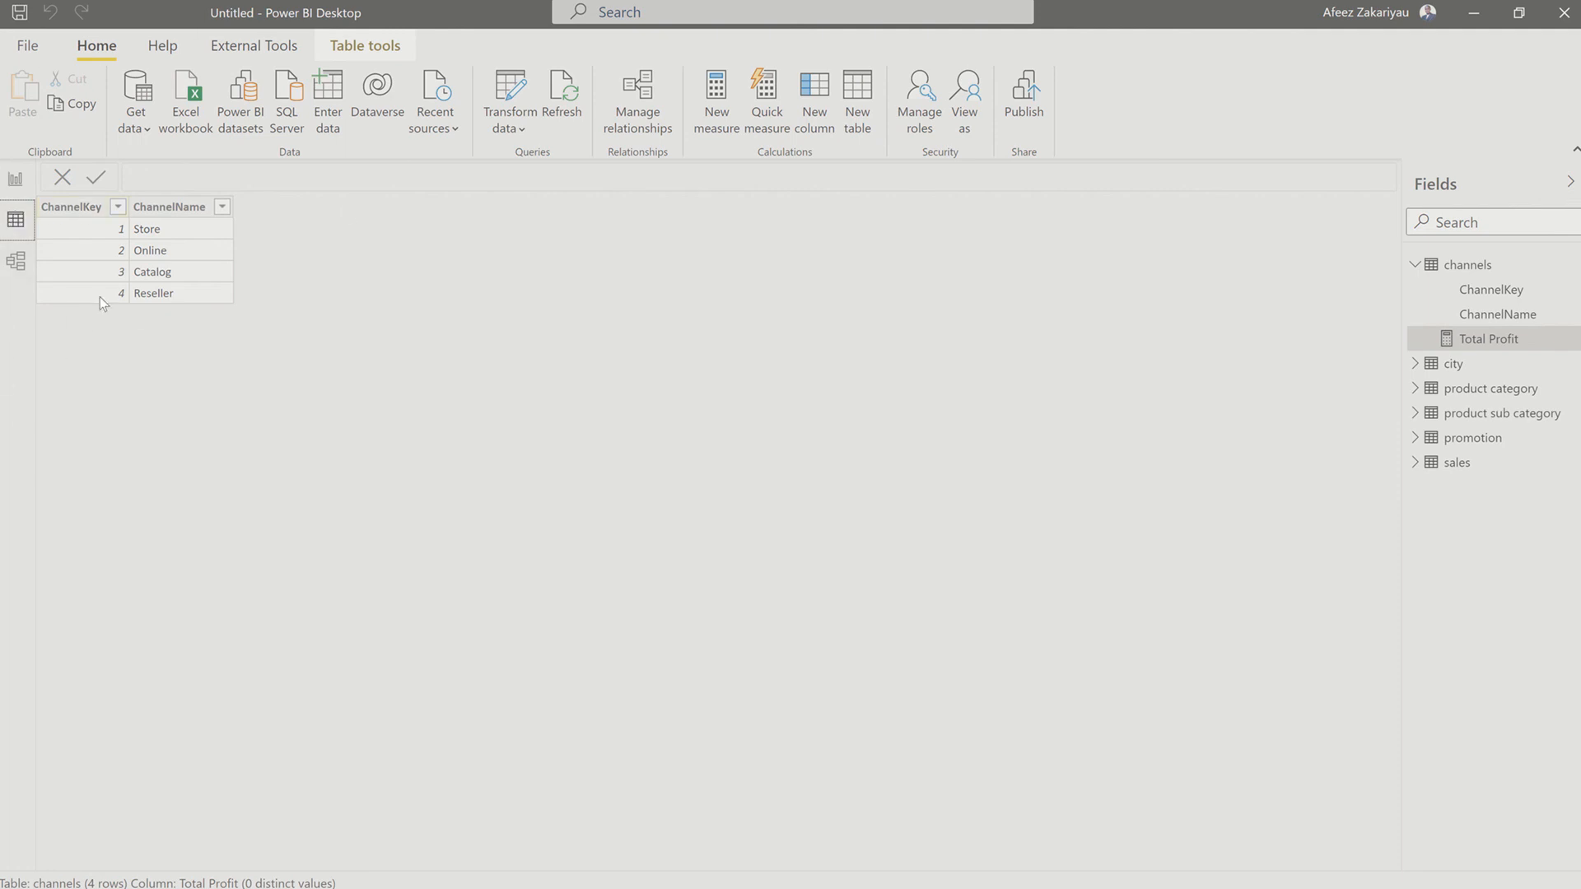
click(16, 181)
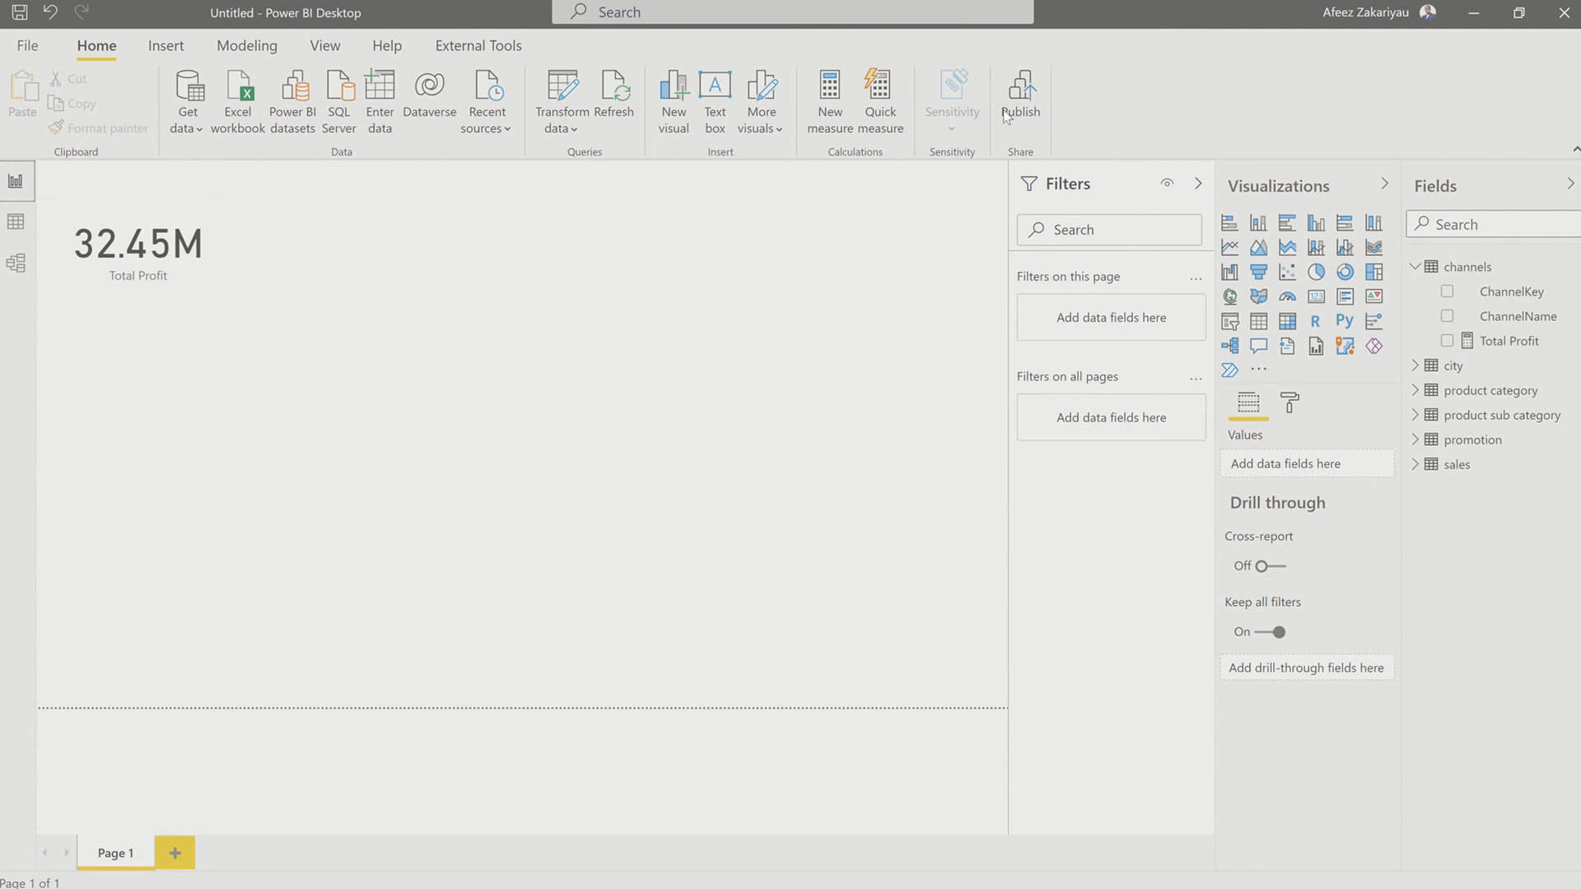
Step: Create another new measure in the channels table and name it Net Sales in its formula
click(841, 114)
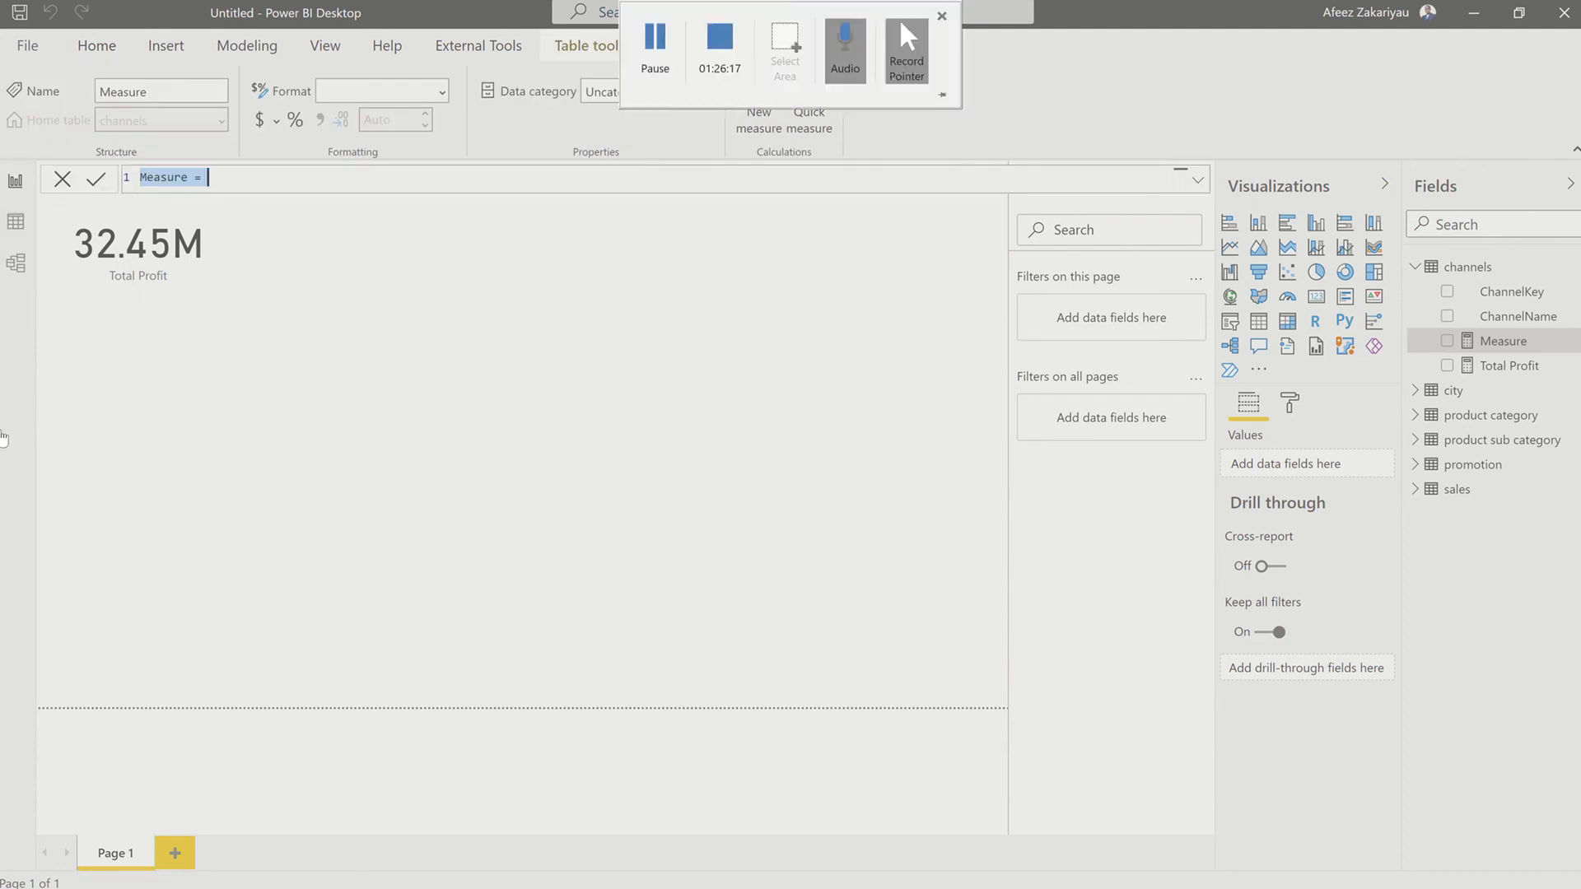
key(Left)
key(Delete)
key(Delete)
key(Delete)
key(Delete)
key(Delete)
key(Delete)
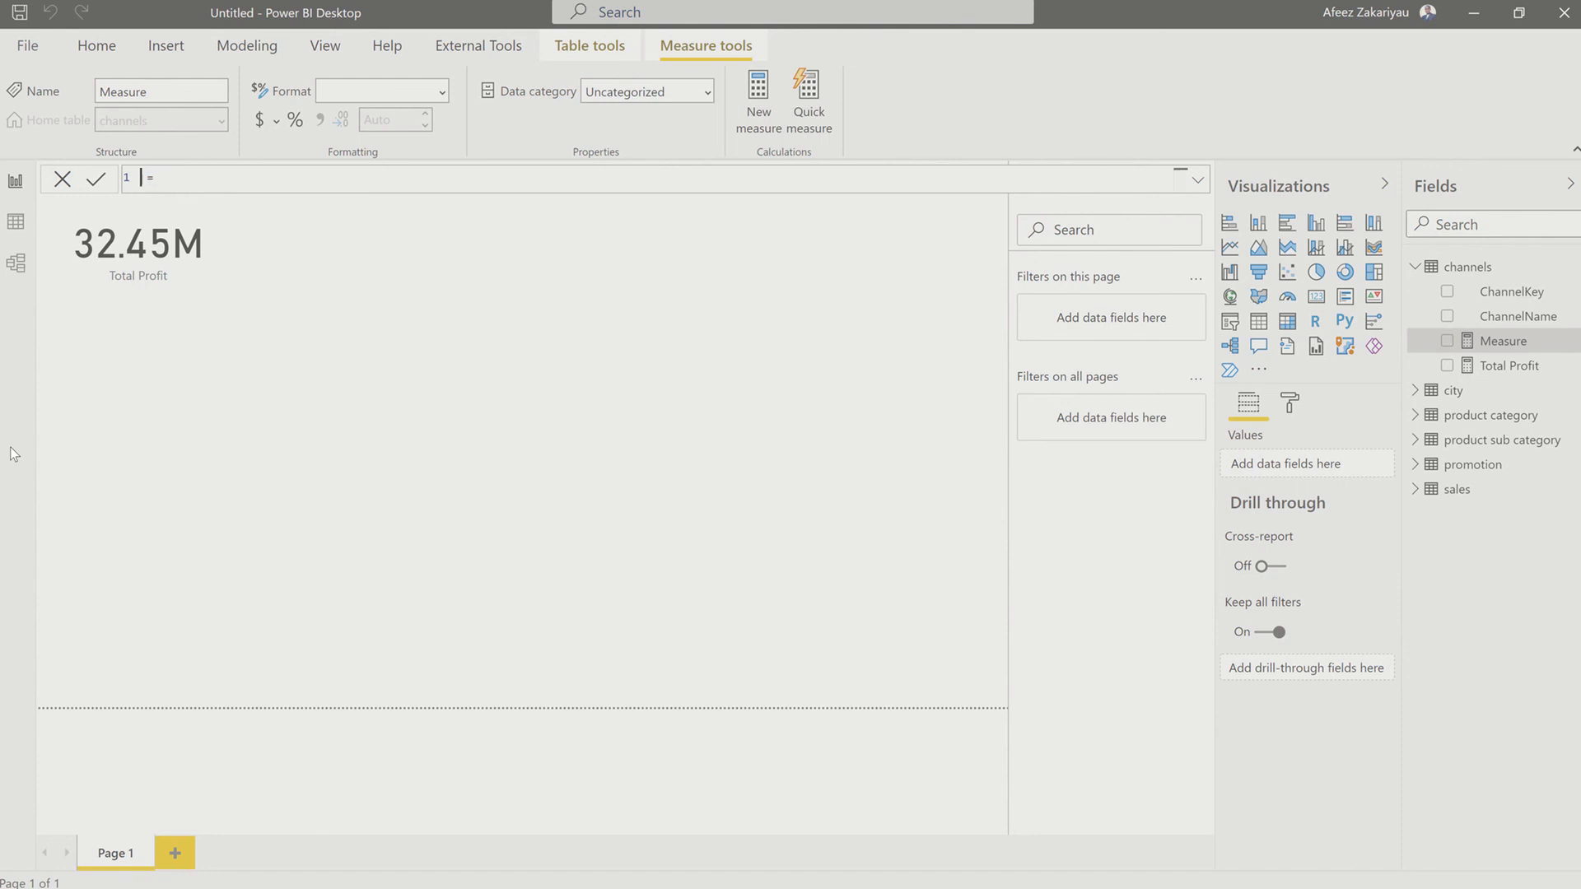
text(Net Sales)
Step: Define the Net Sales measure as SUM(sales[Total Sales]) and commit it
key(End)
text(sum)
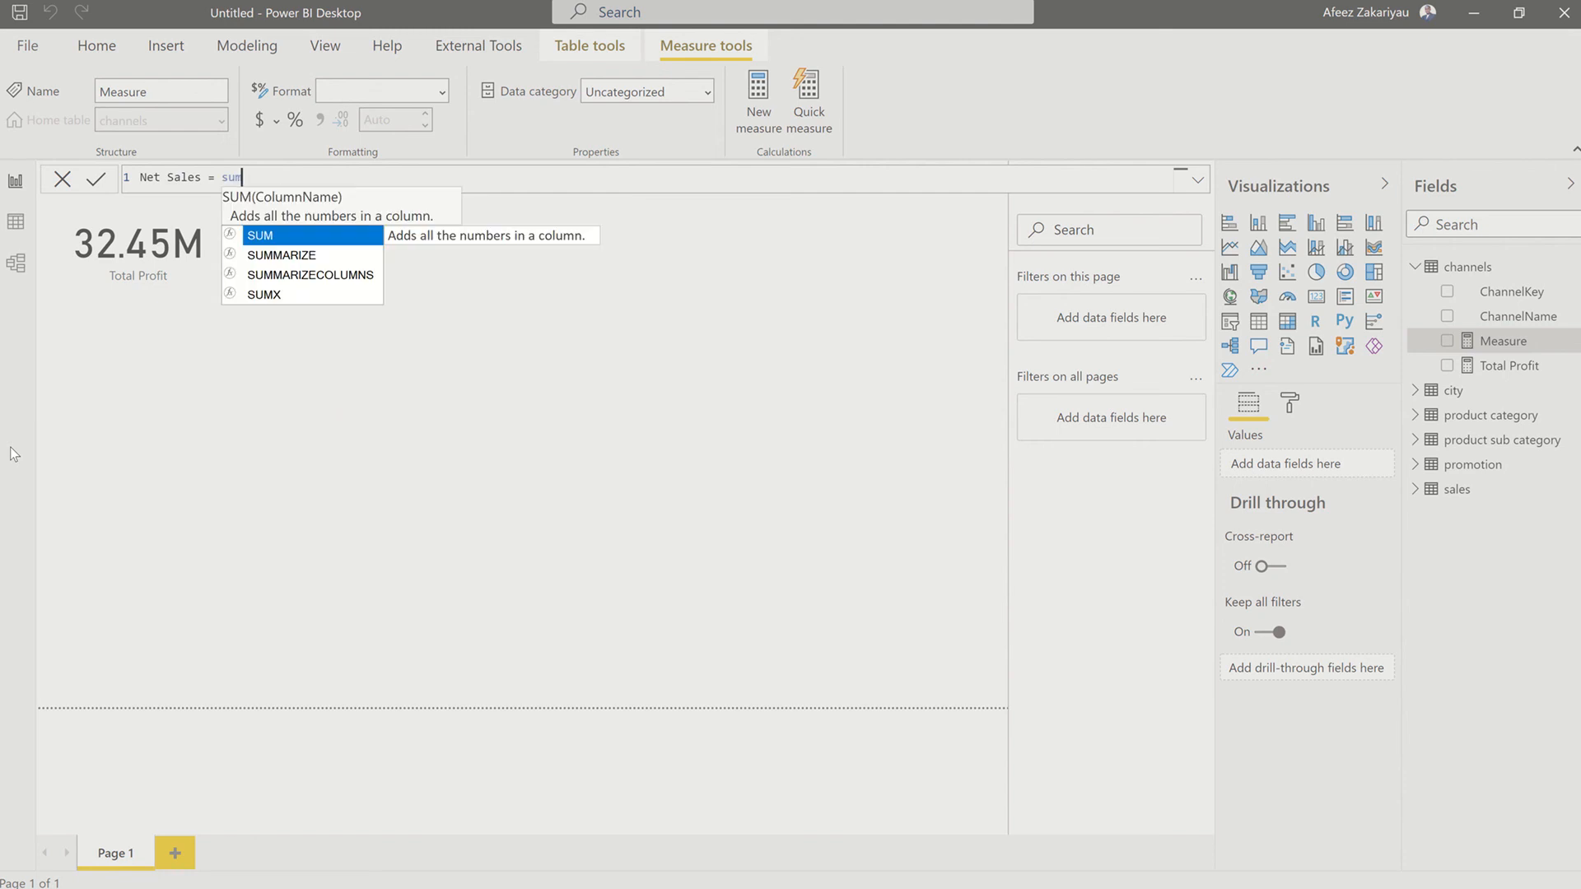
text(()
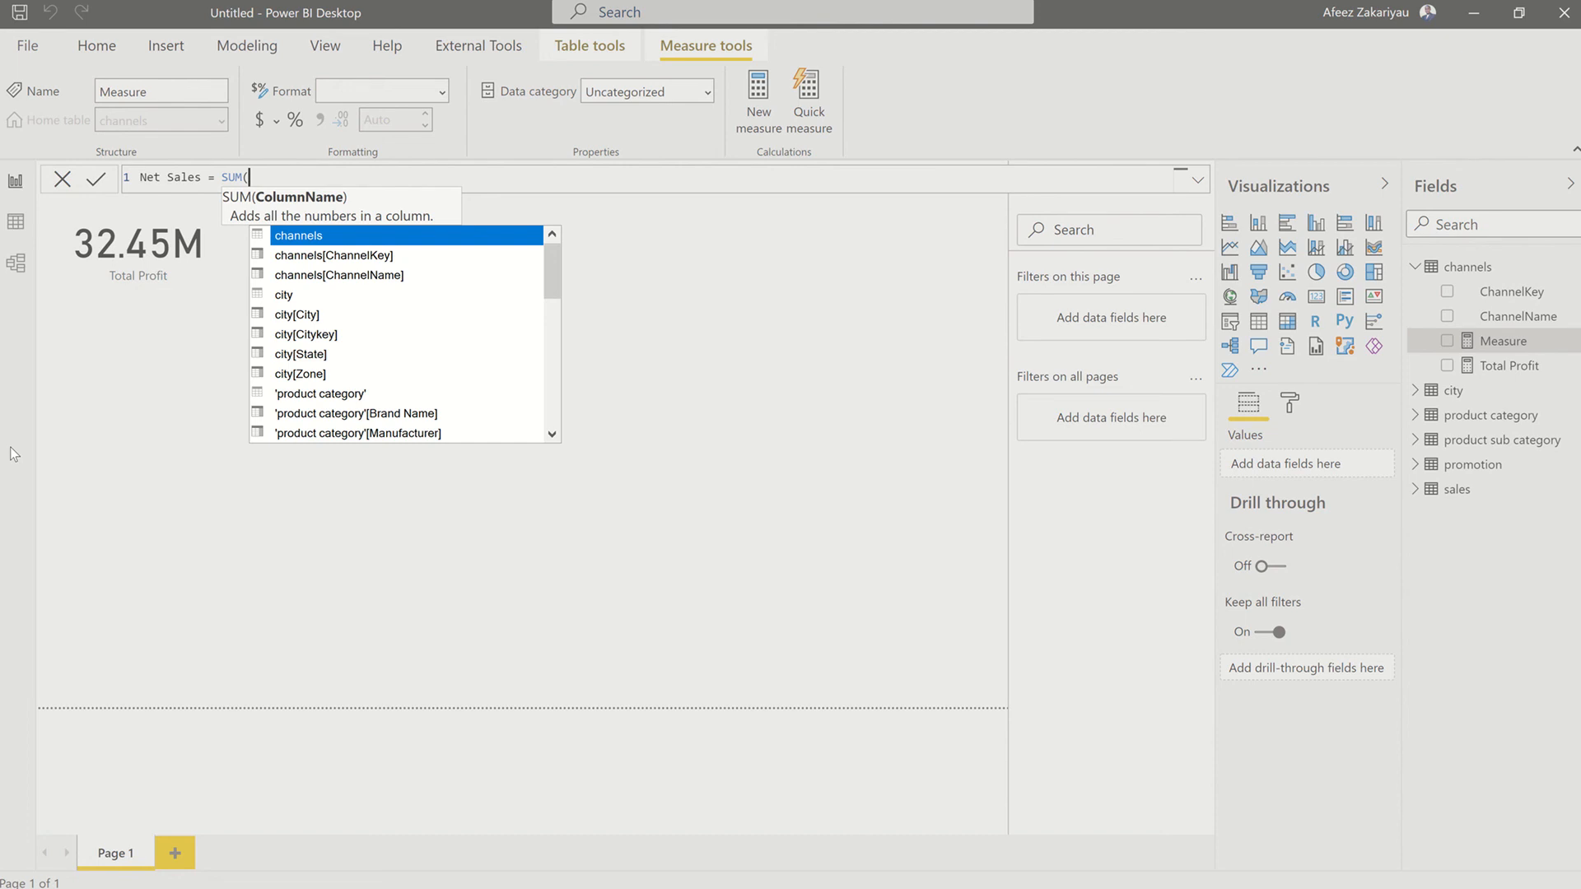
text(sal)
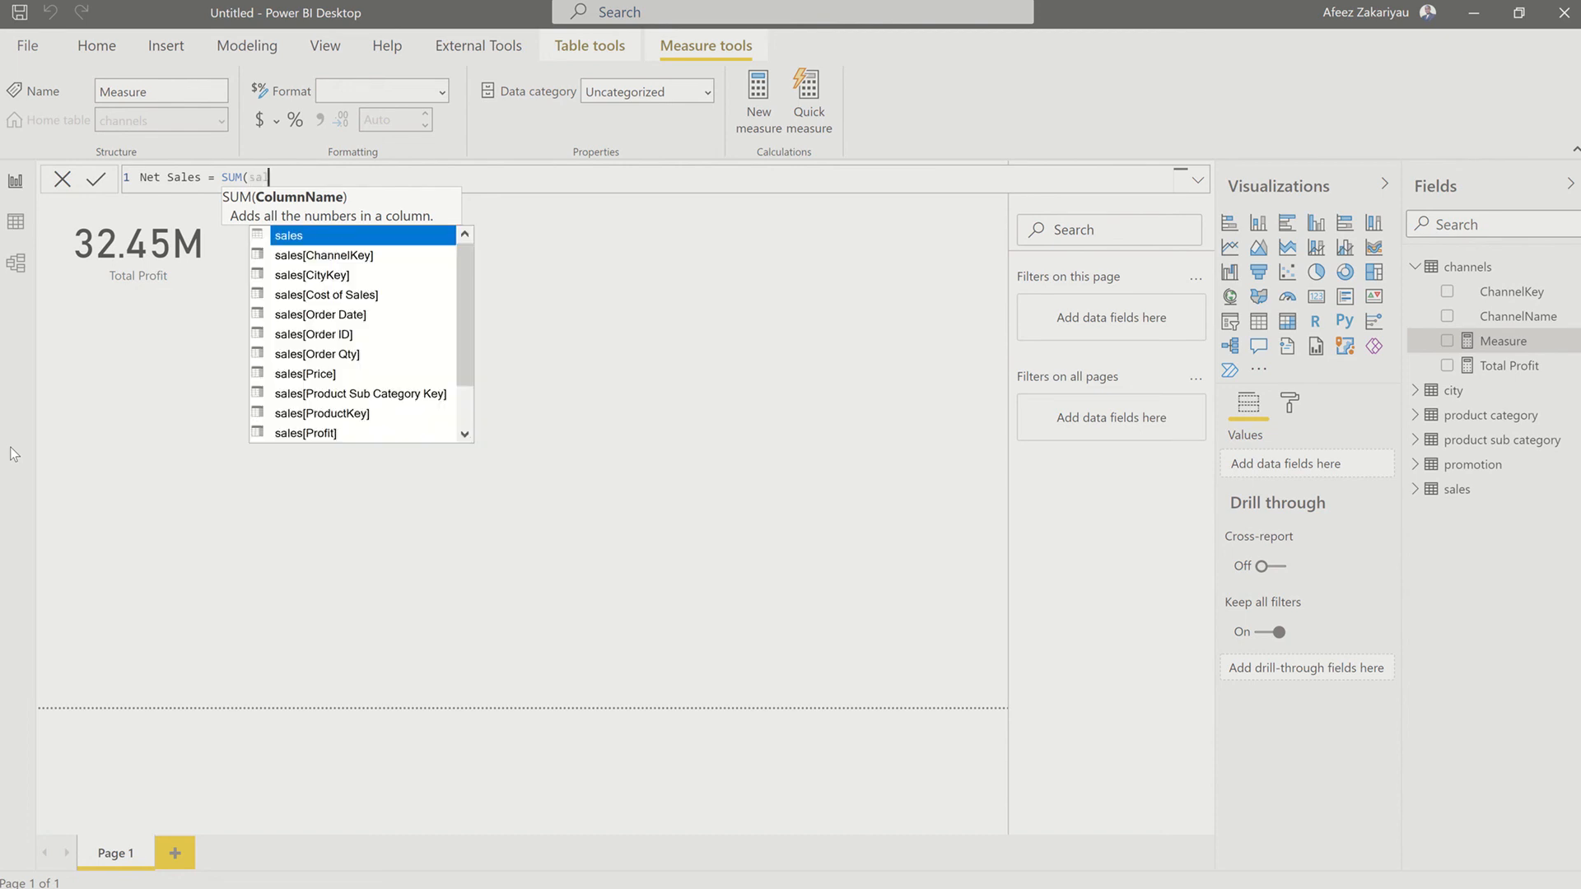
text(es)
key(Down)
key(Down)
key(Down)
key(Down)
key(Down)
key(Down)
key(Down)
key(Down)
key(Down)
key(Down)
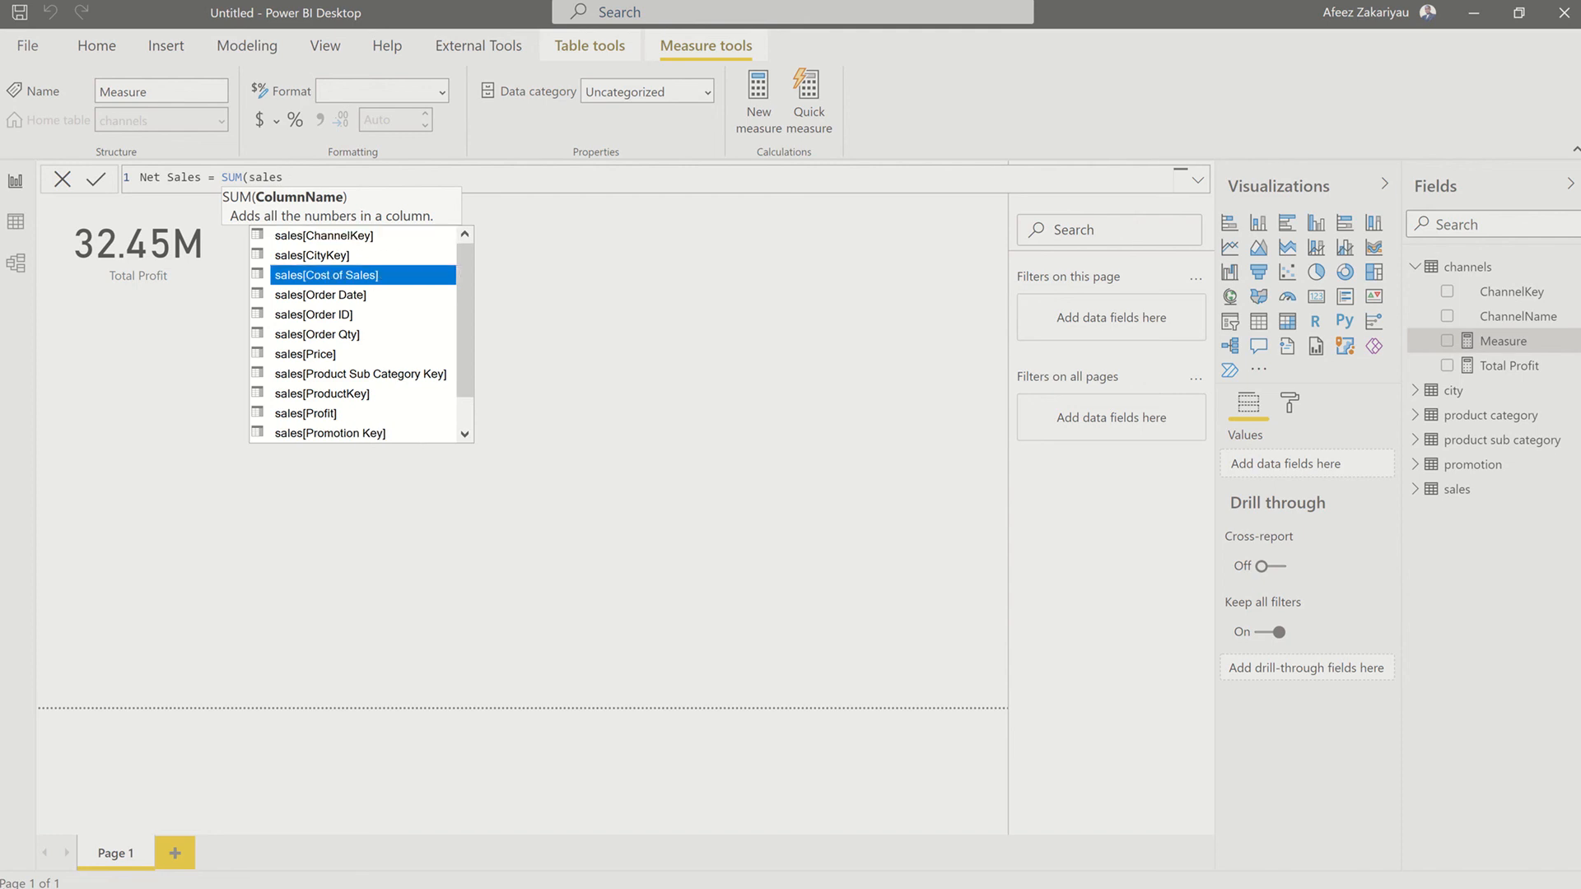
key(Down)
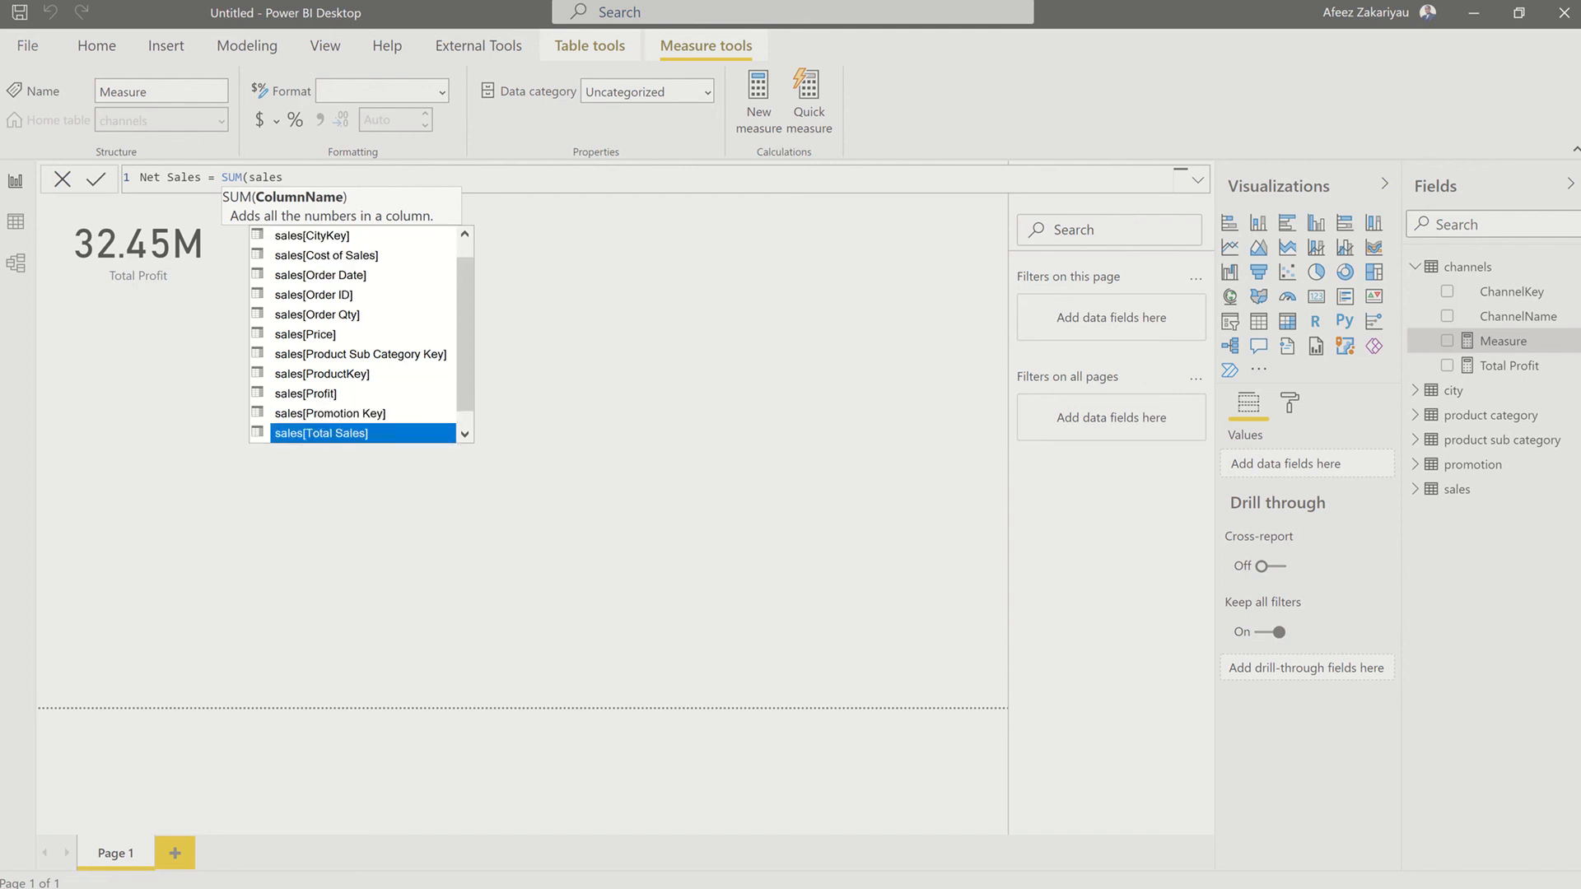
key(Tab)
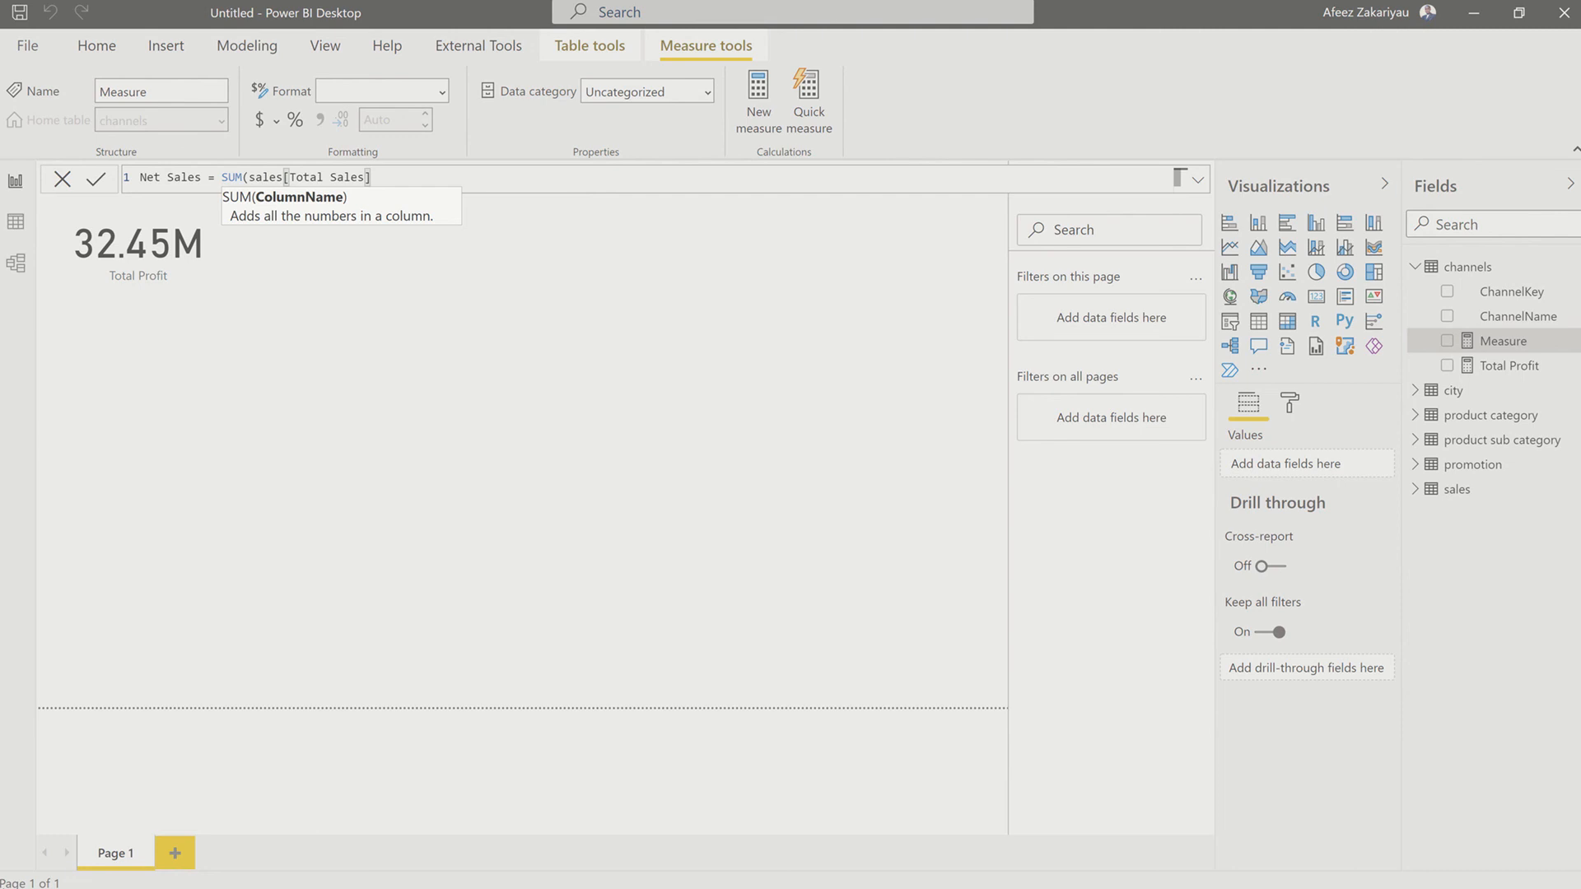
text())
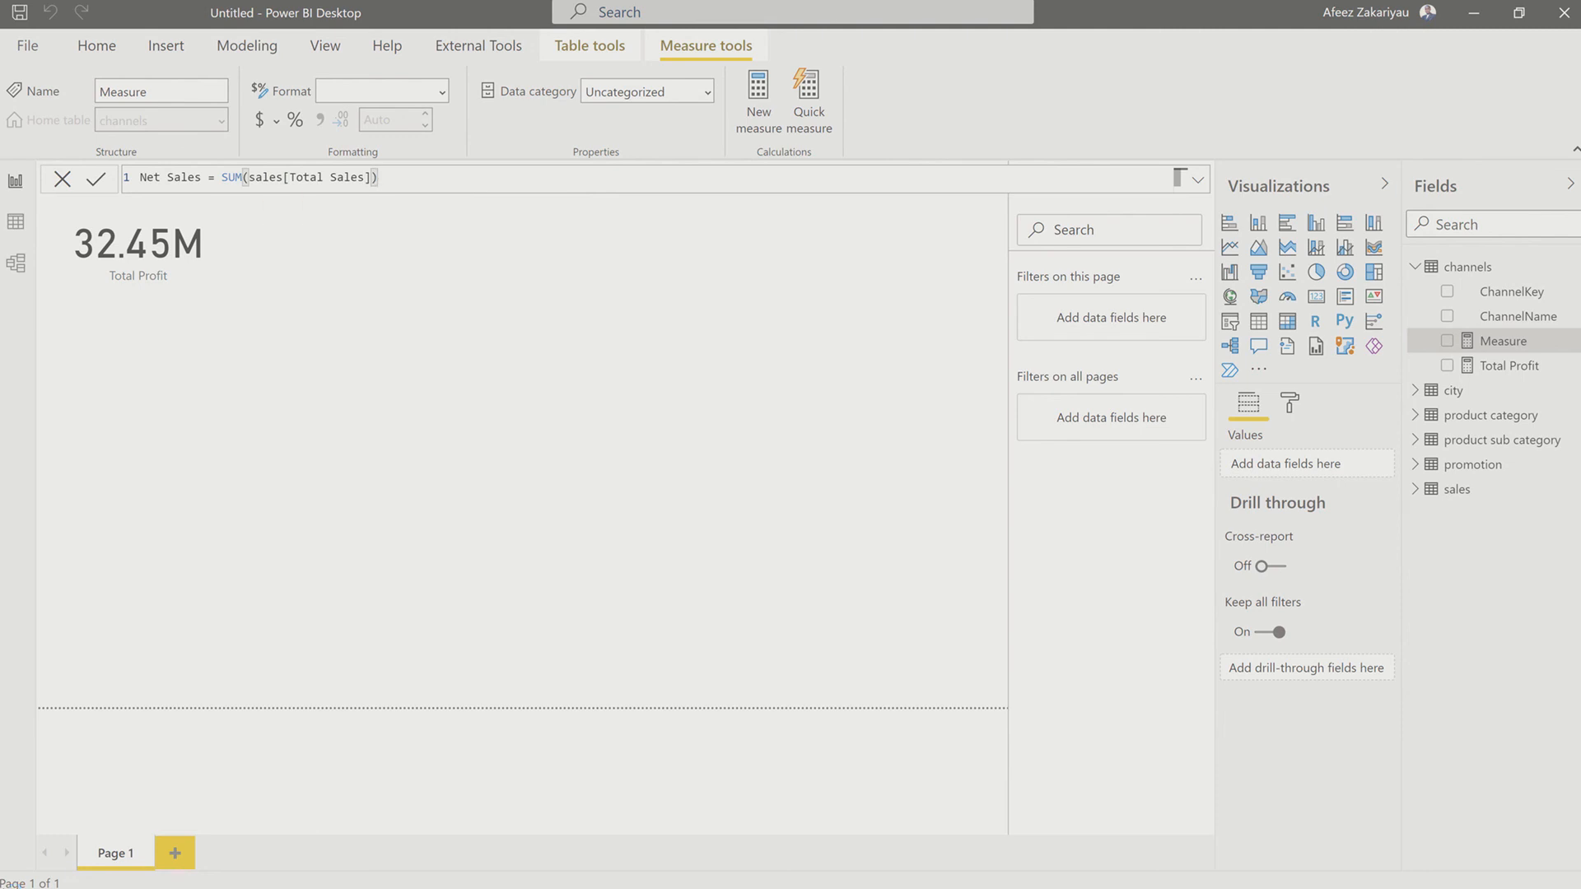
key(Return)
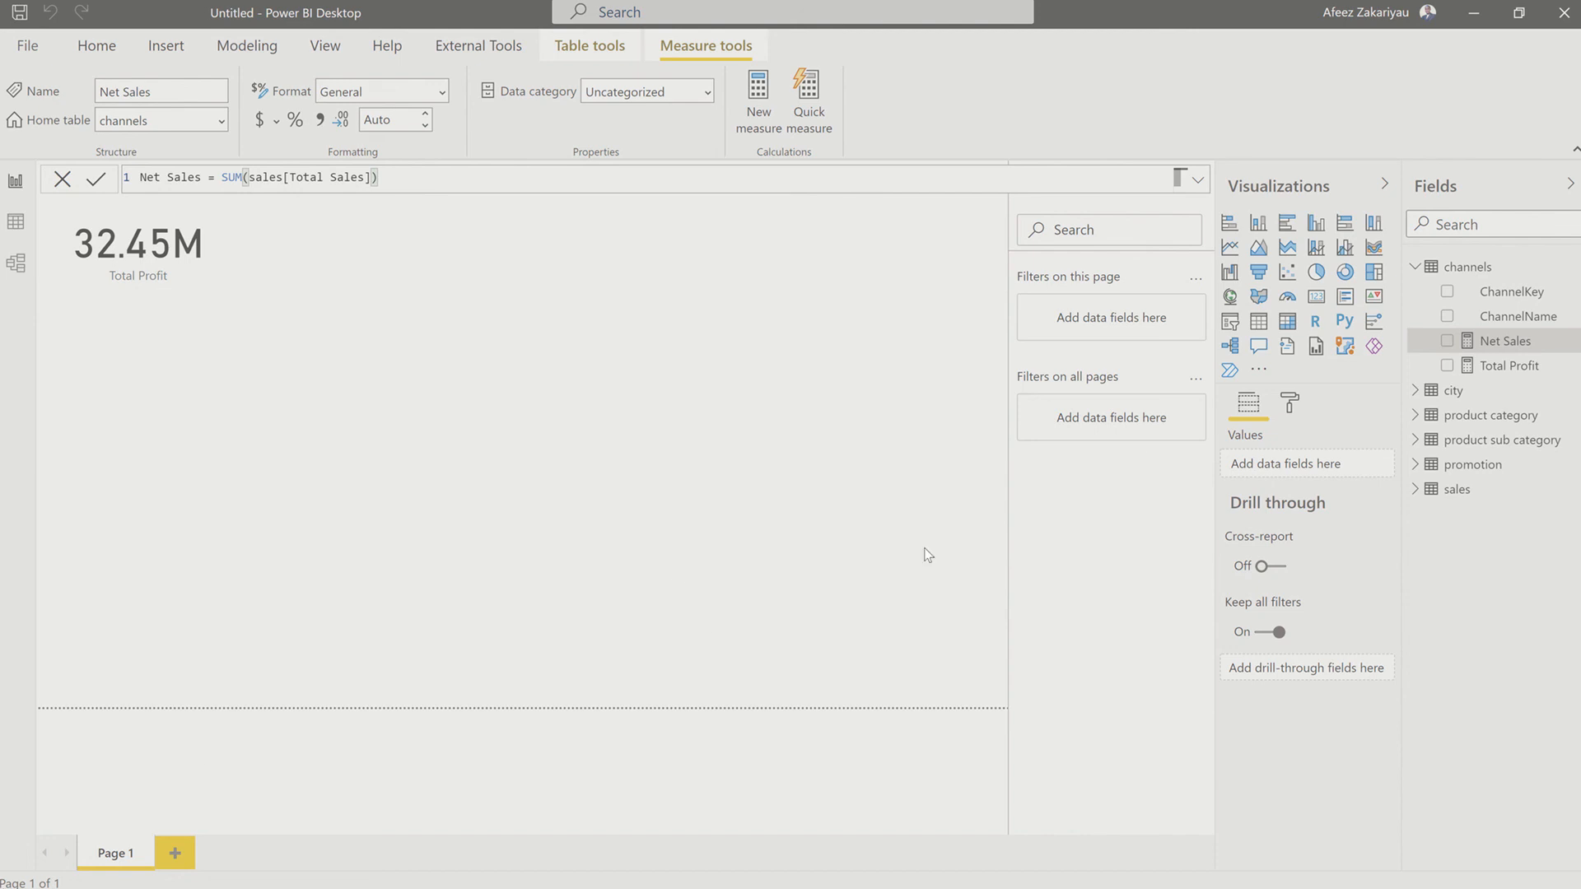
Step: Move the Total Profit card toward the upper middle of the report page and turn off its category label
click(398, 412)
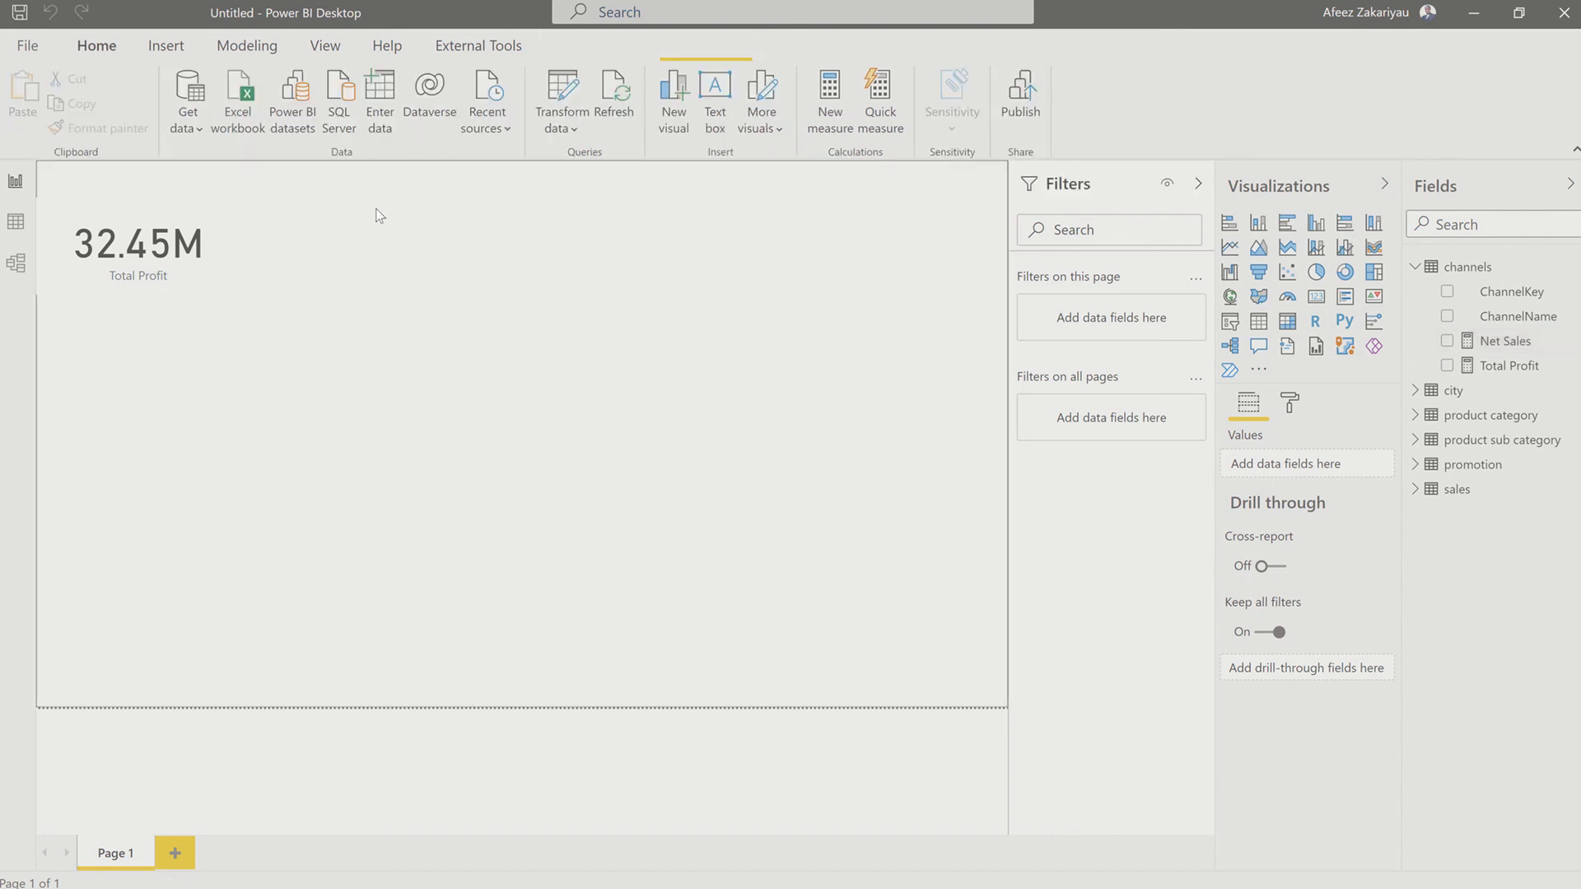
drag(202, 191, 550, 329)
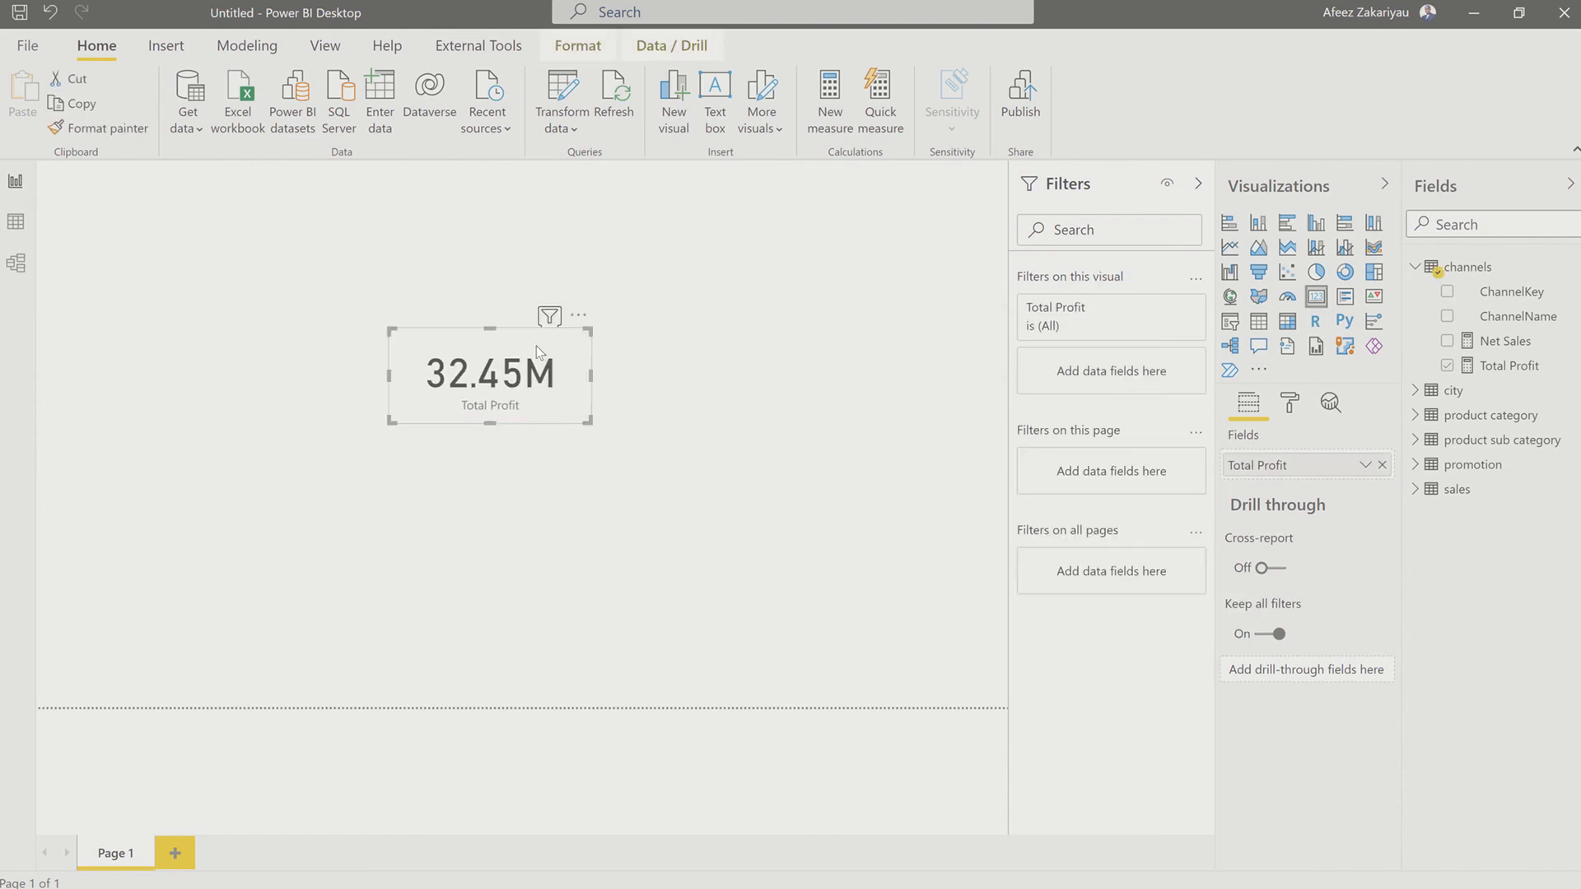
click(1290, 407)
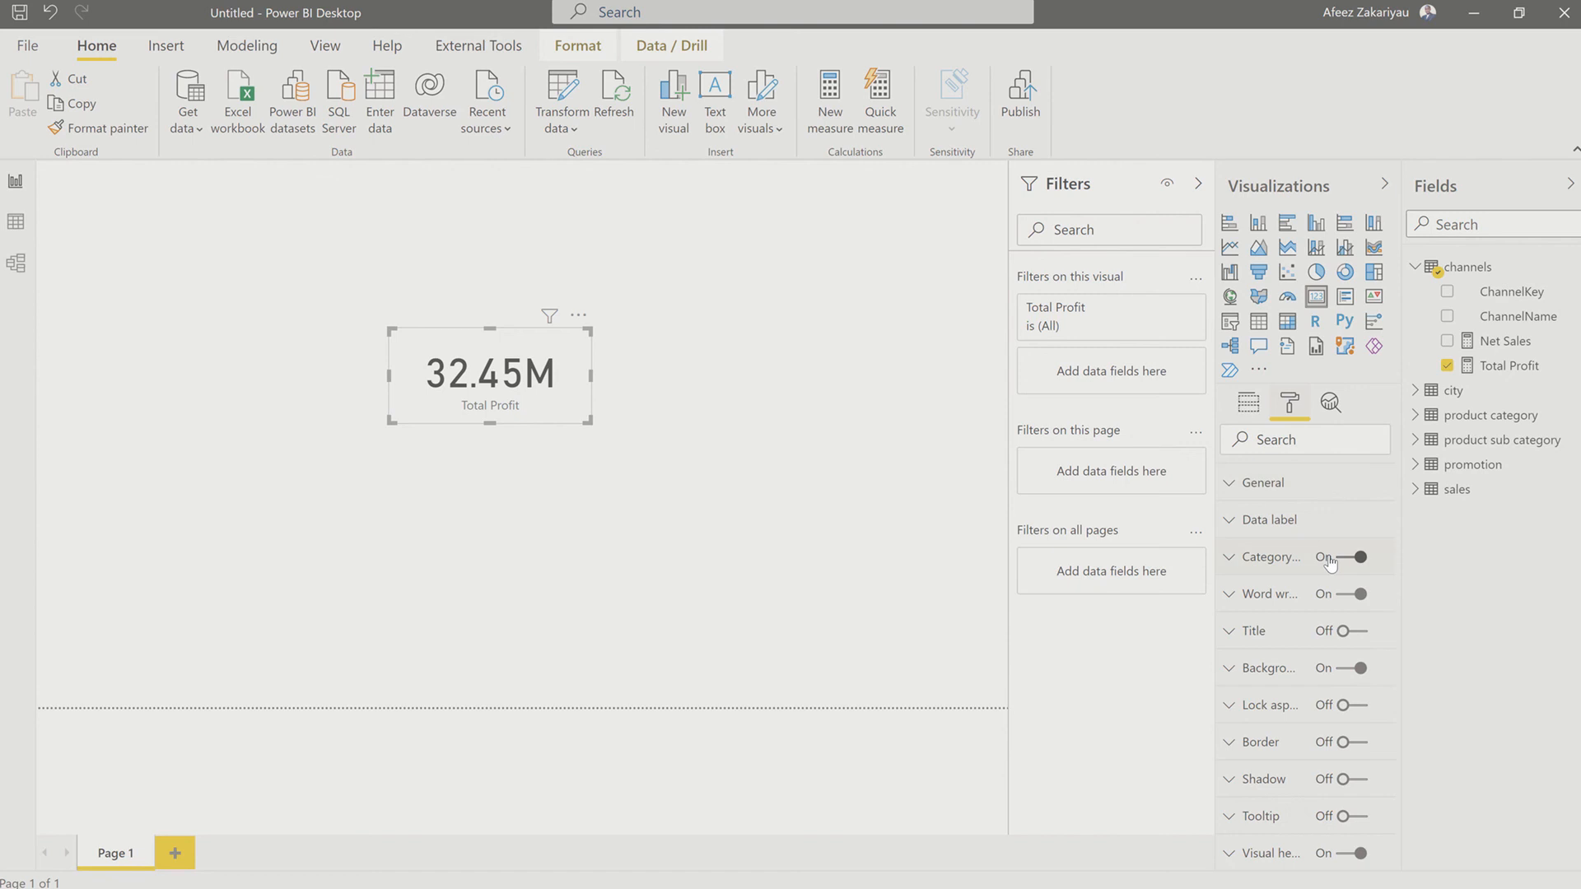
click(1328, 560)
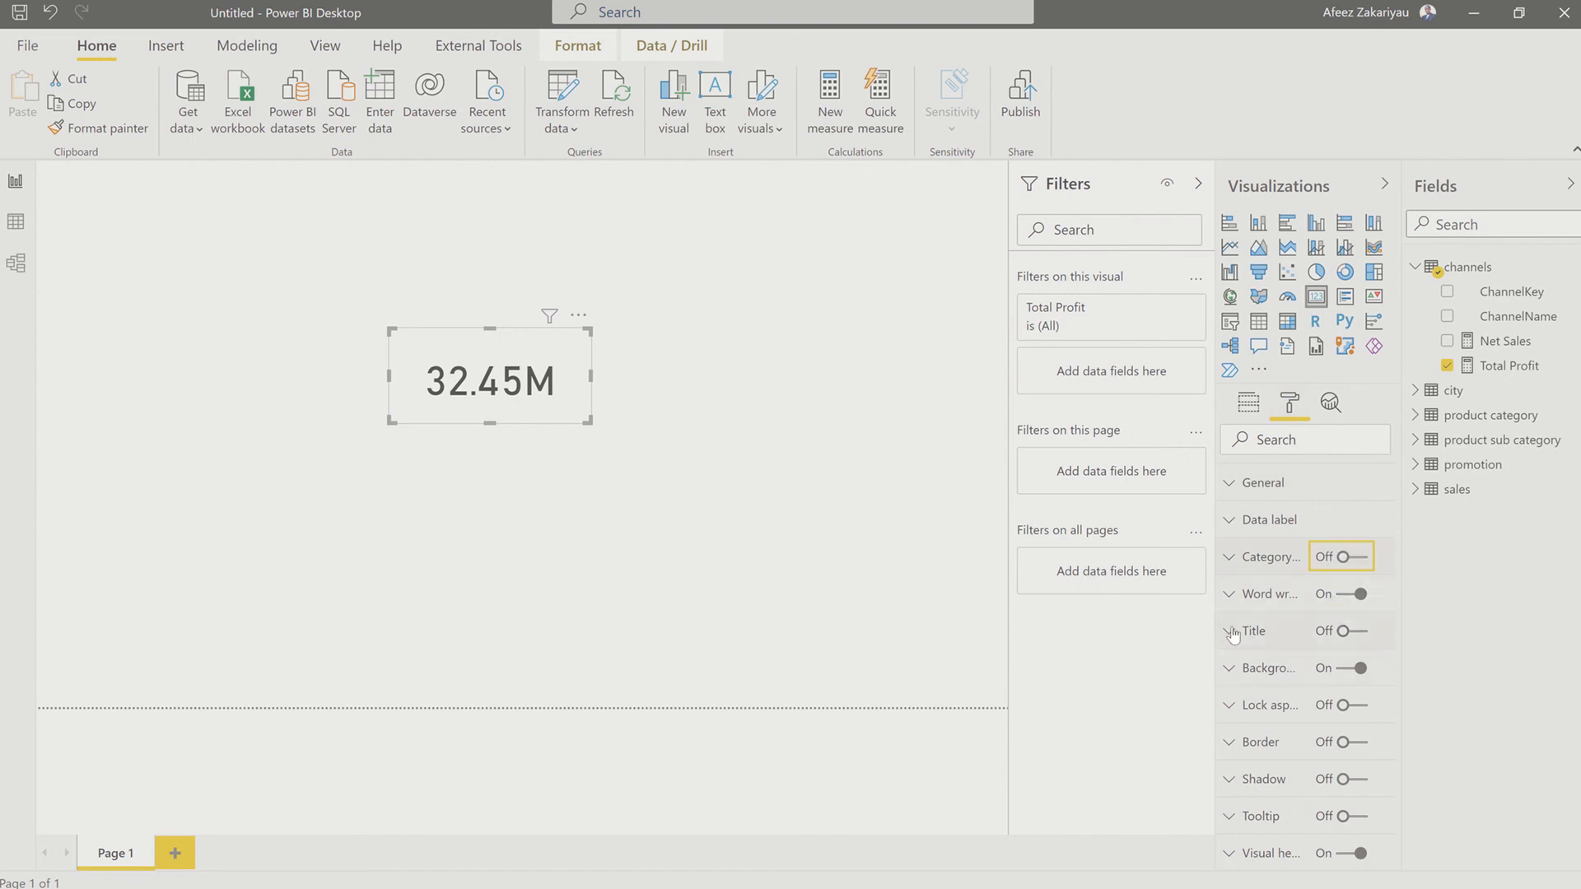
Step: Turn on the Total Profit card's title and set the title text to Profit
click(1286, 639)
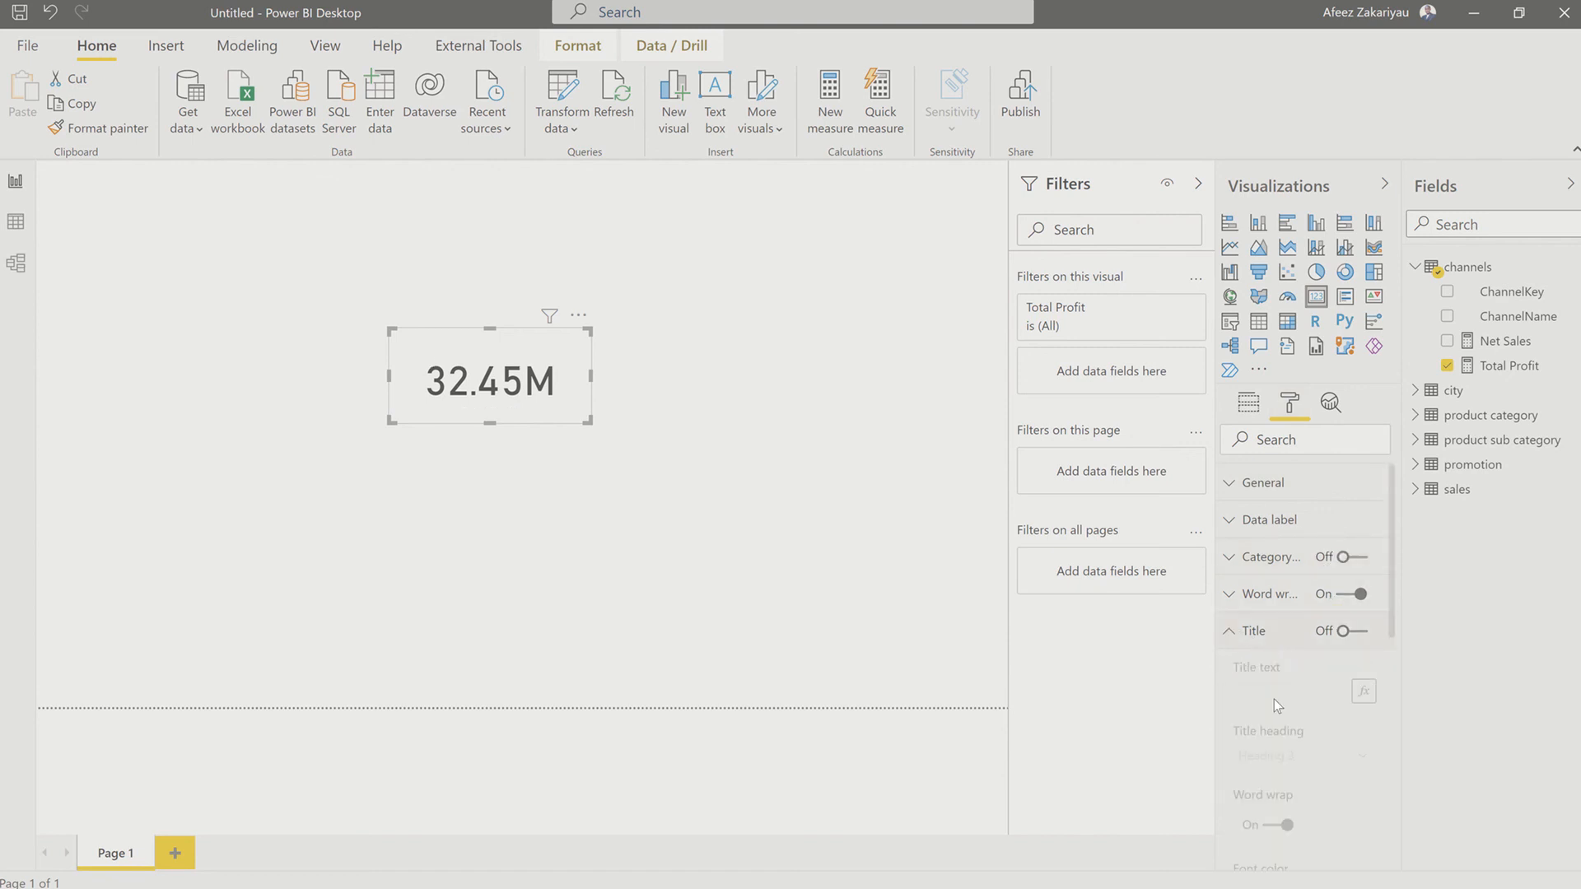
click(1350, 631)
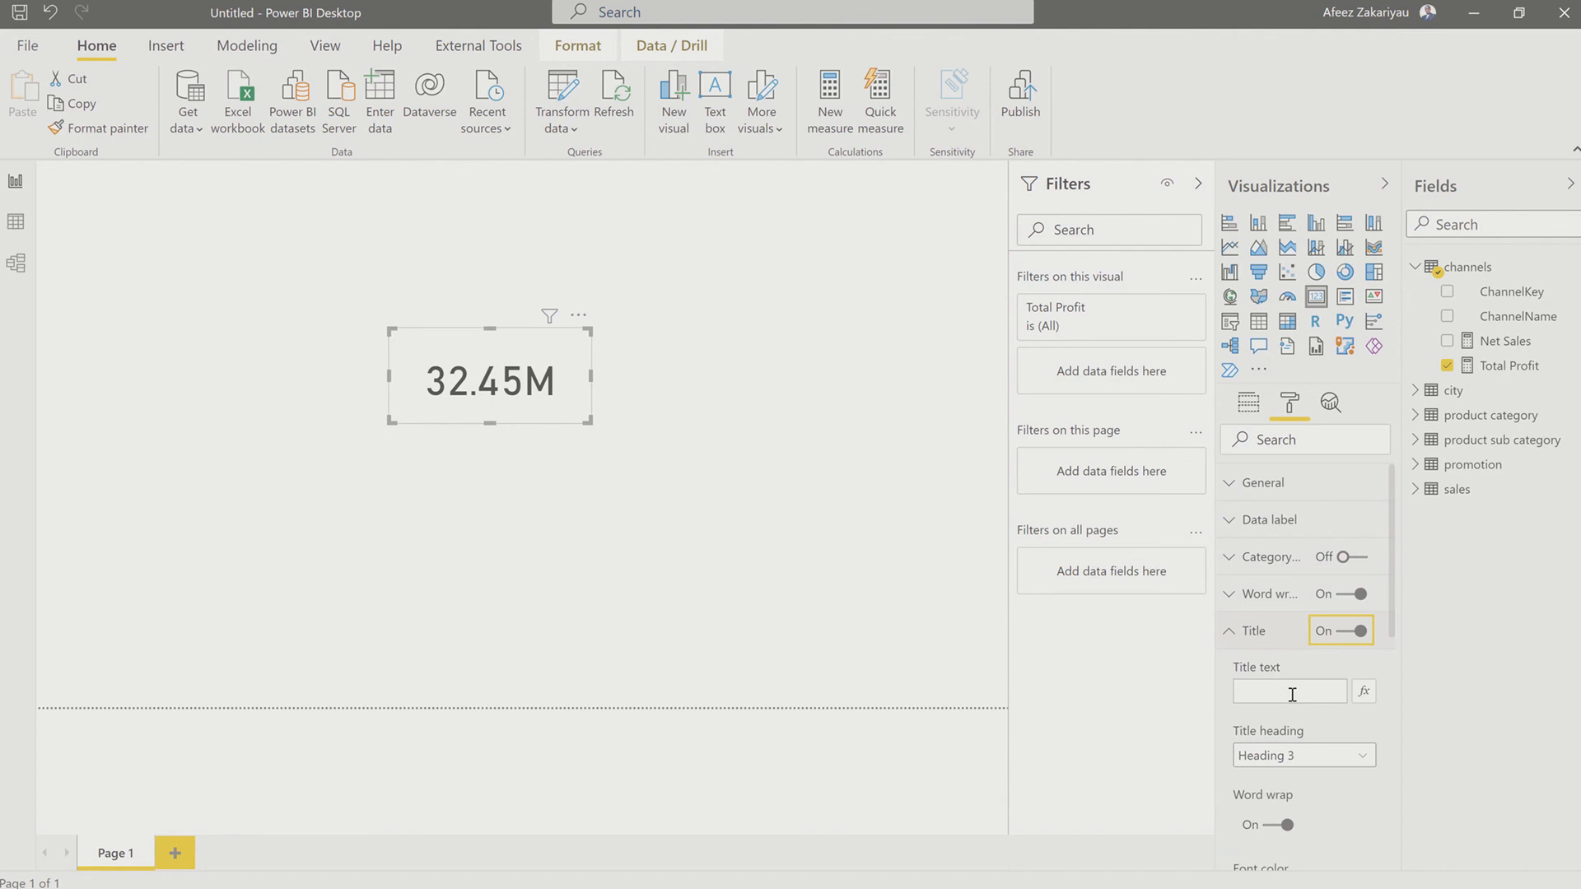
click(1290, 695)
text(PRO)
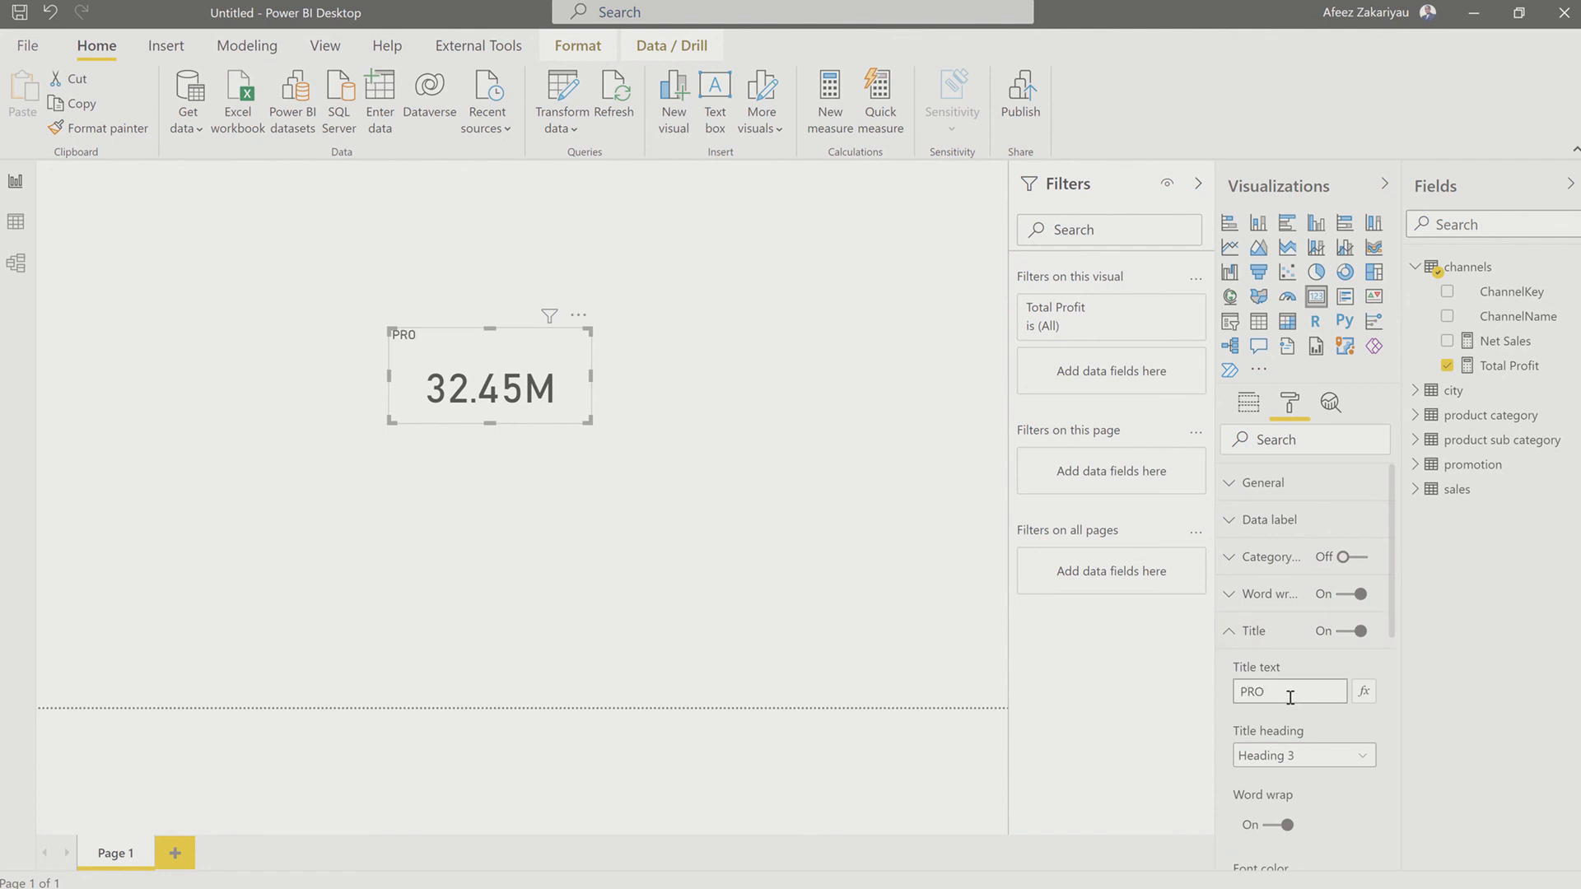
key(BackSpace)
key(BackSpace)
text(rofi)
text(t)
Step: Center the card's Profit title and set its text size to 17 pt
scroll(1317, 708, down, 3)
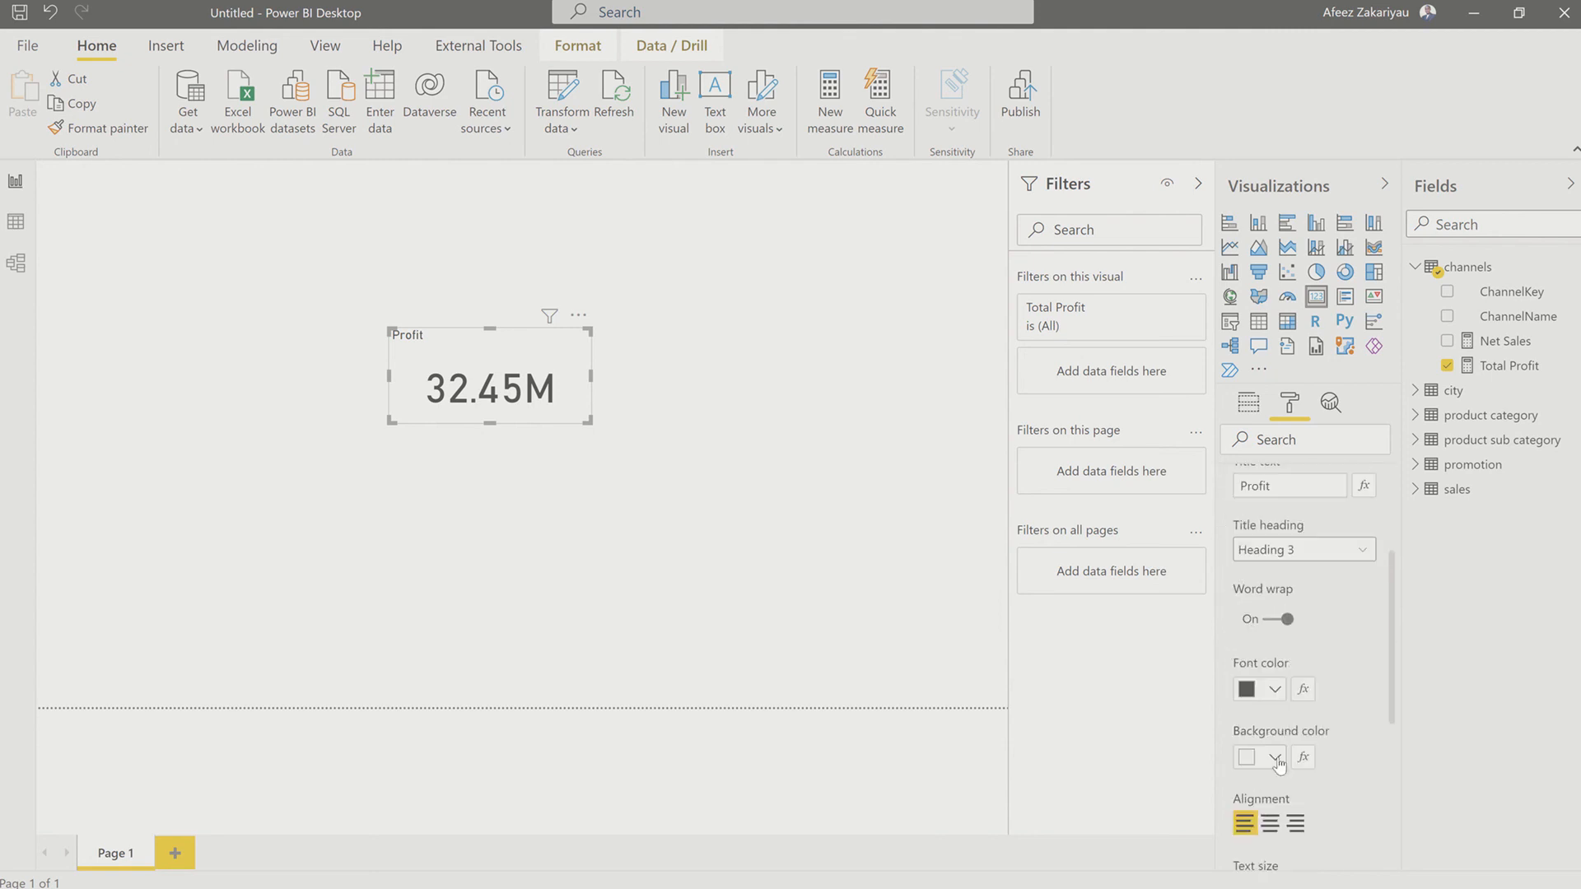
click(1269, 813)
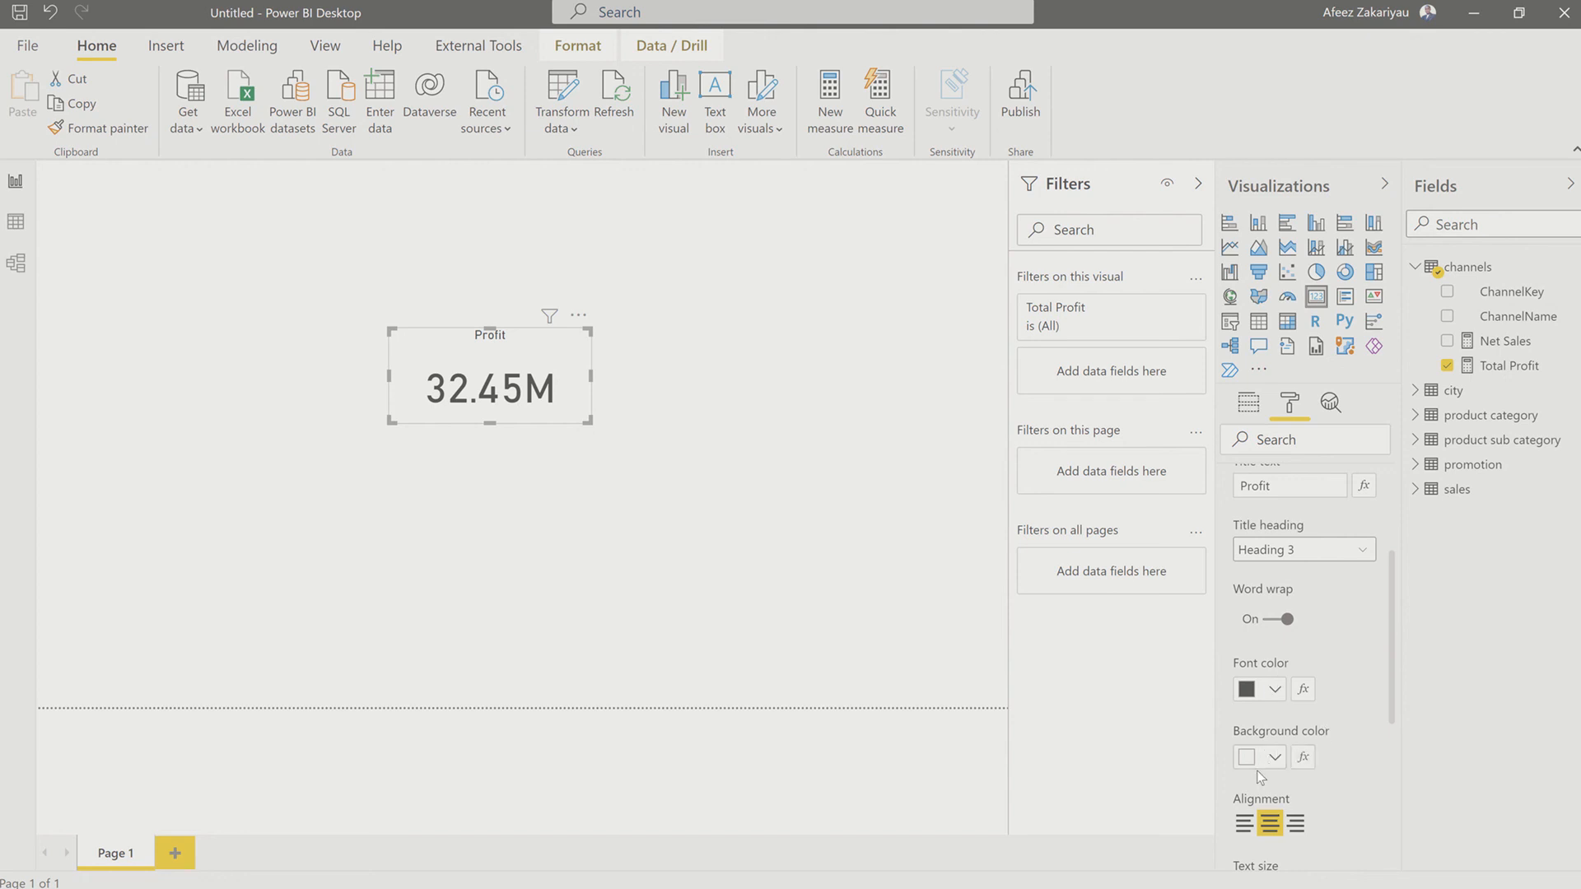
scroll(1257, 773, down, 1)
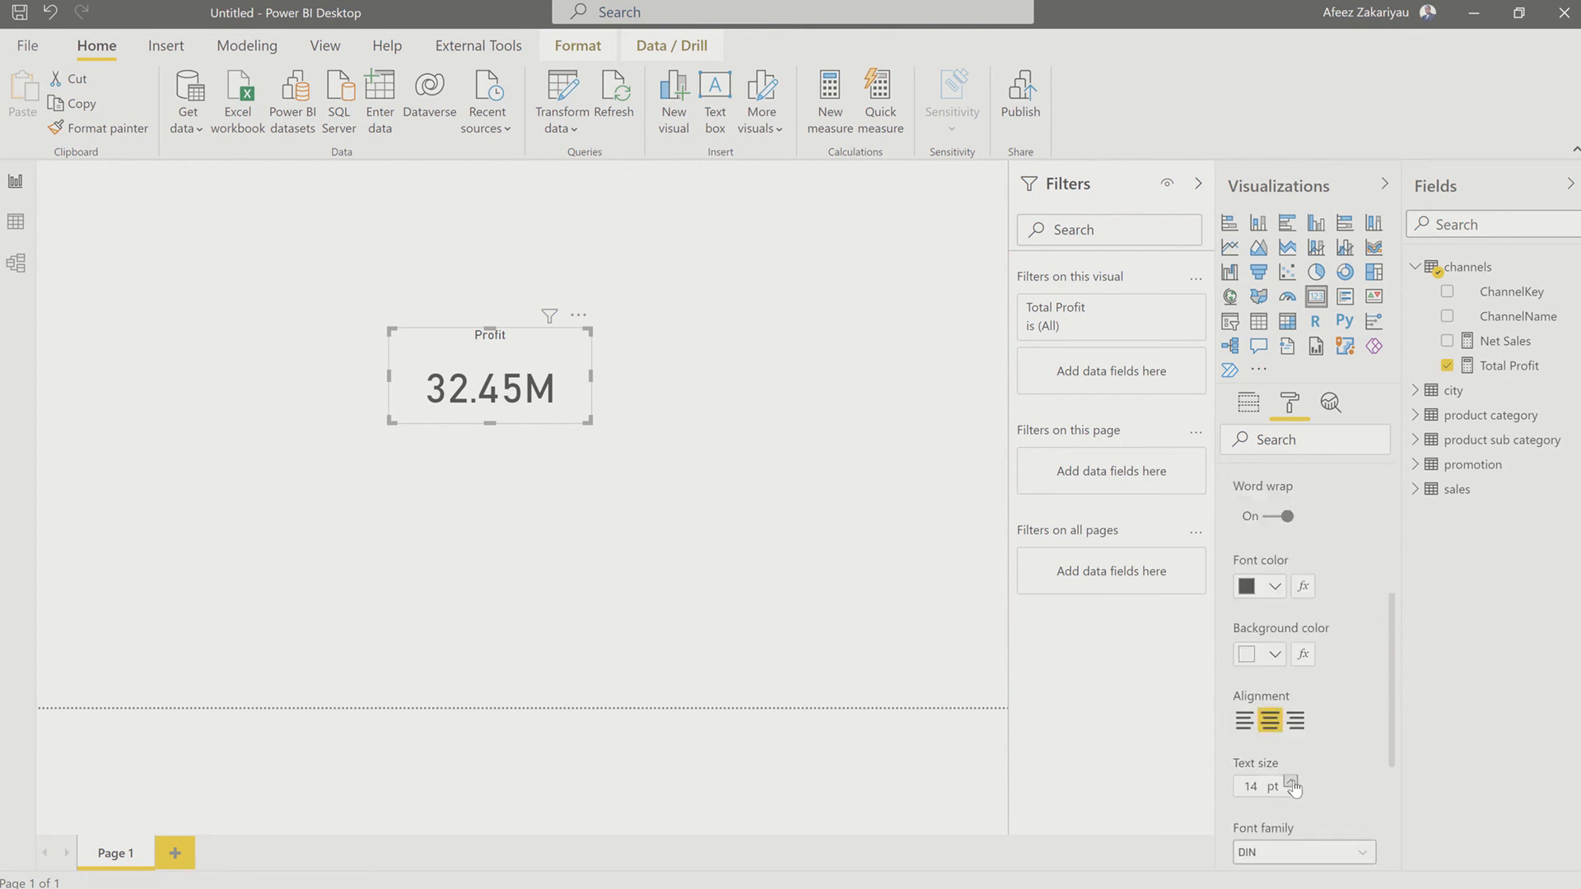
click(1291, 782)
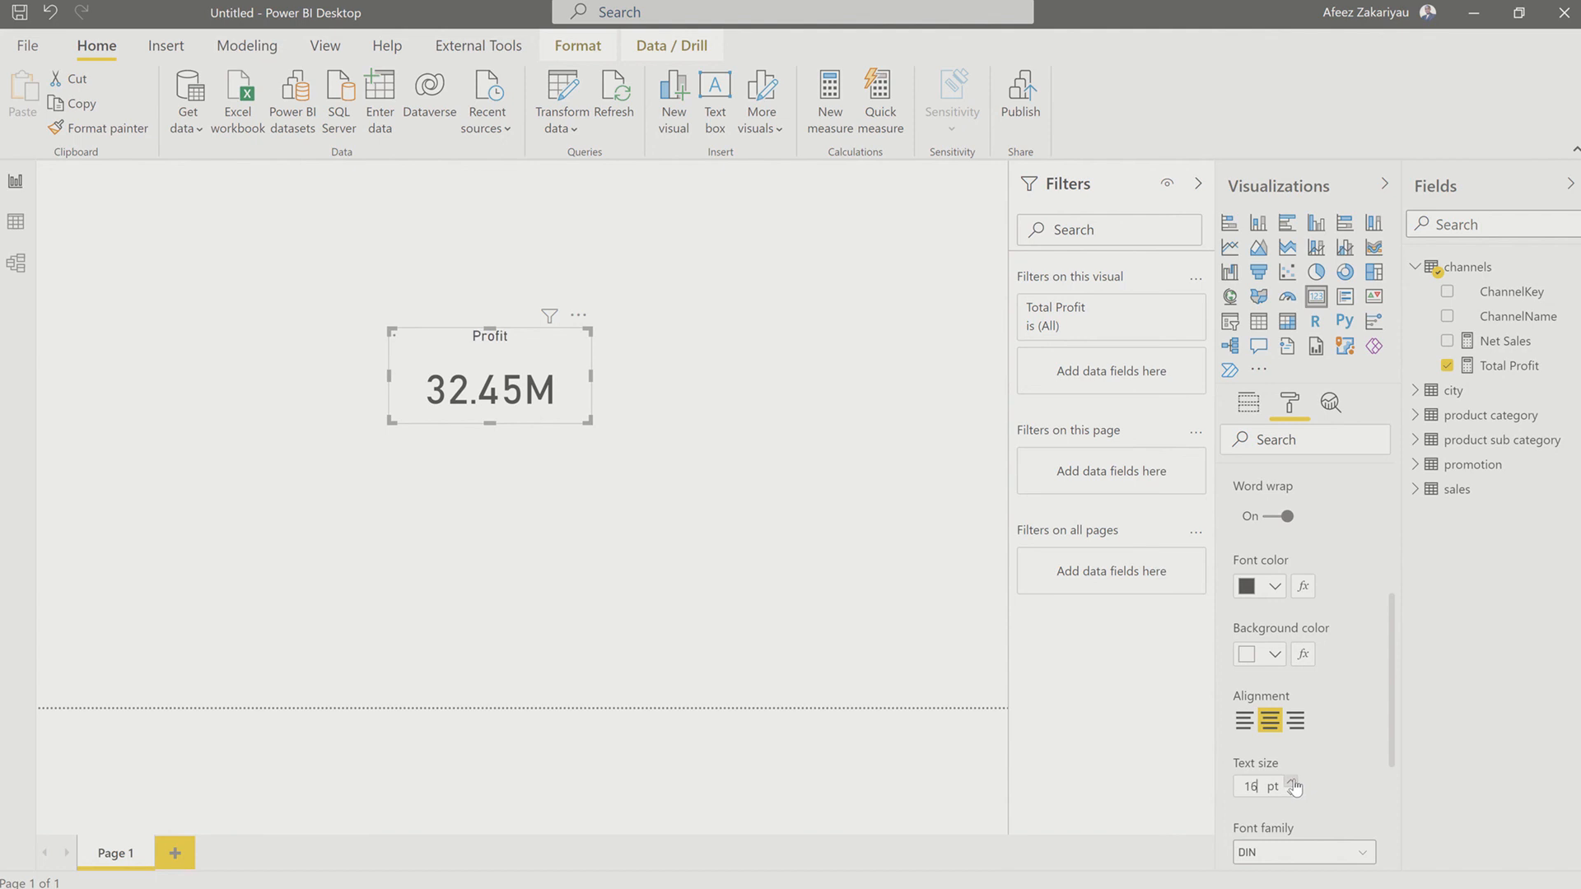
click(1291, 782)
click(1291, 782)
scroll(1309, 745, down, 3)
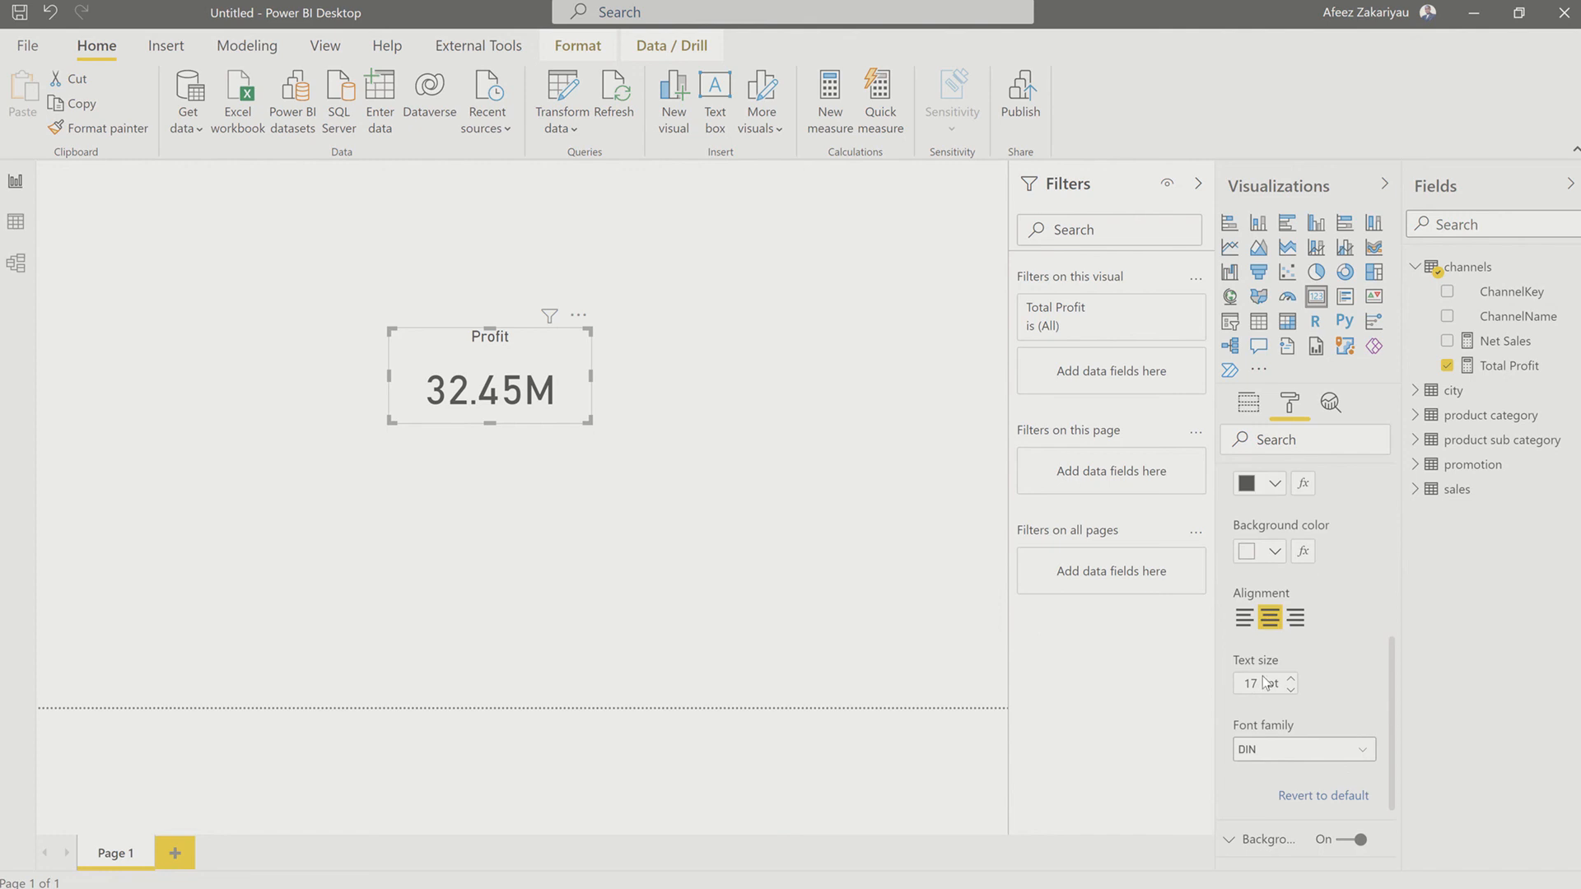
scroll(1309, 740, up, 3)
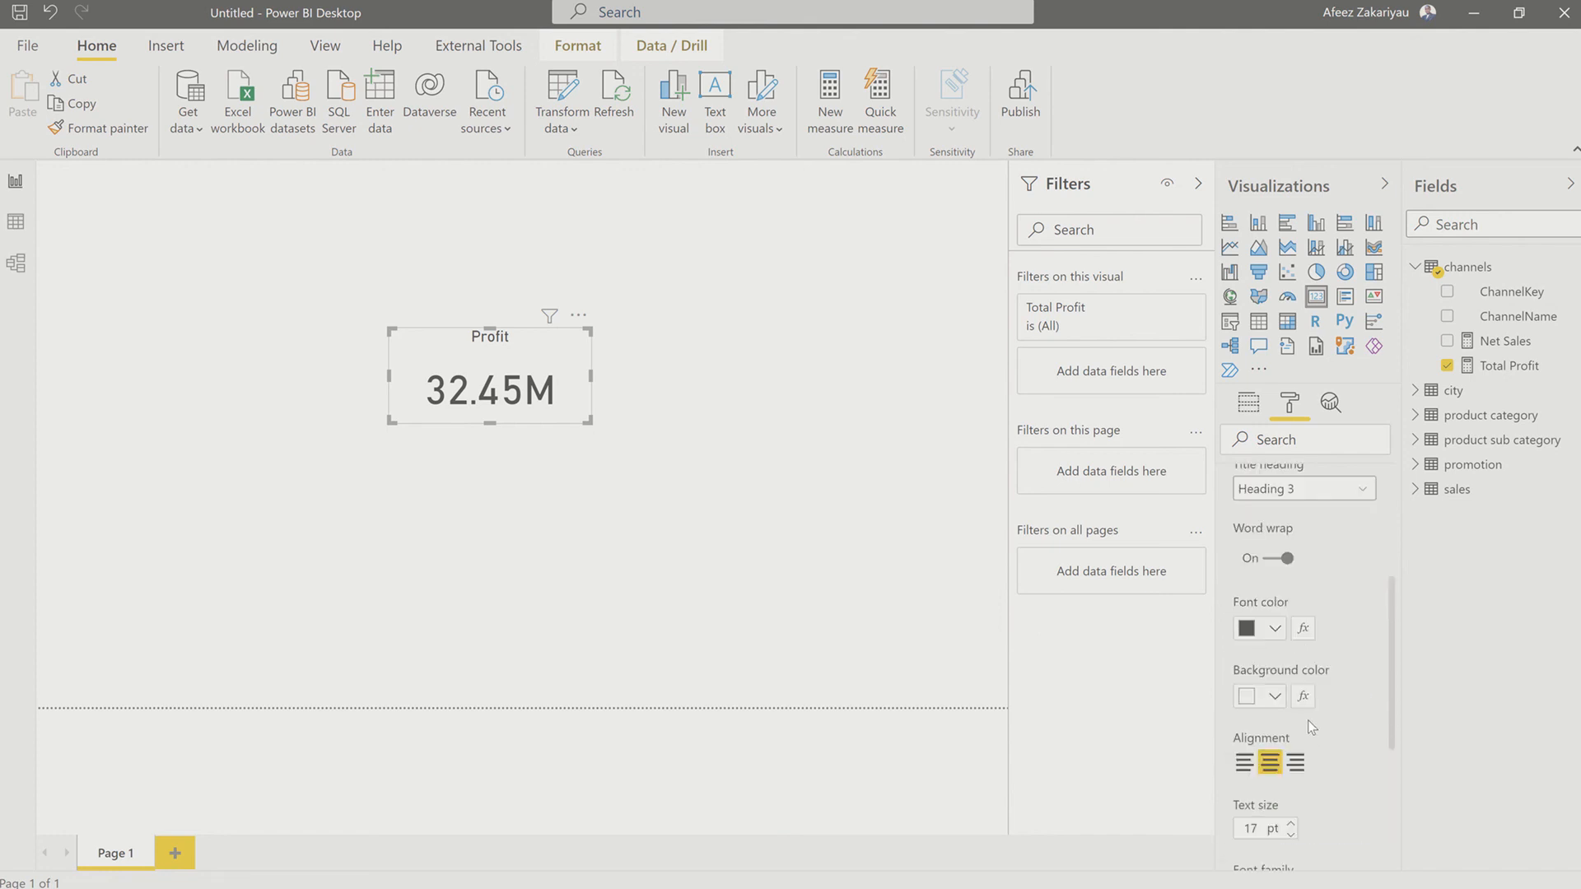
scroll(1288, 614, up, 3)
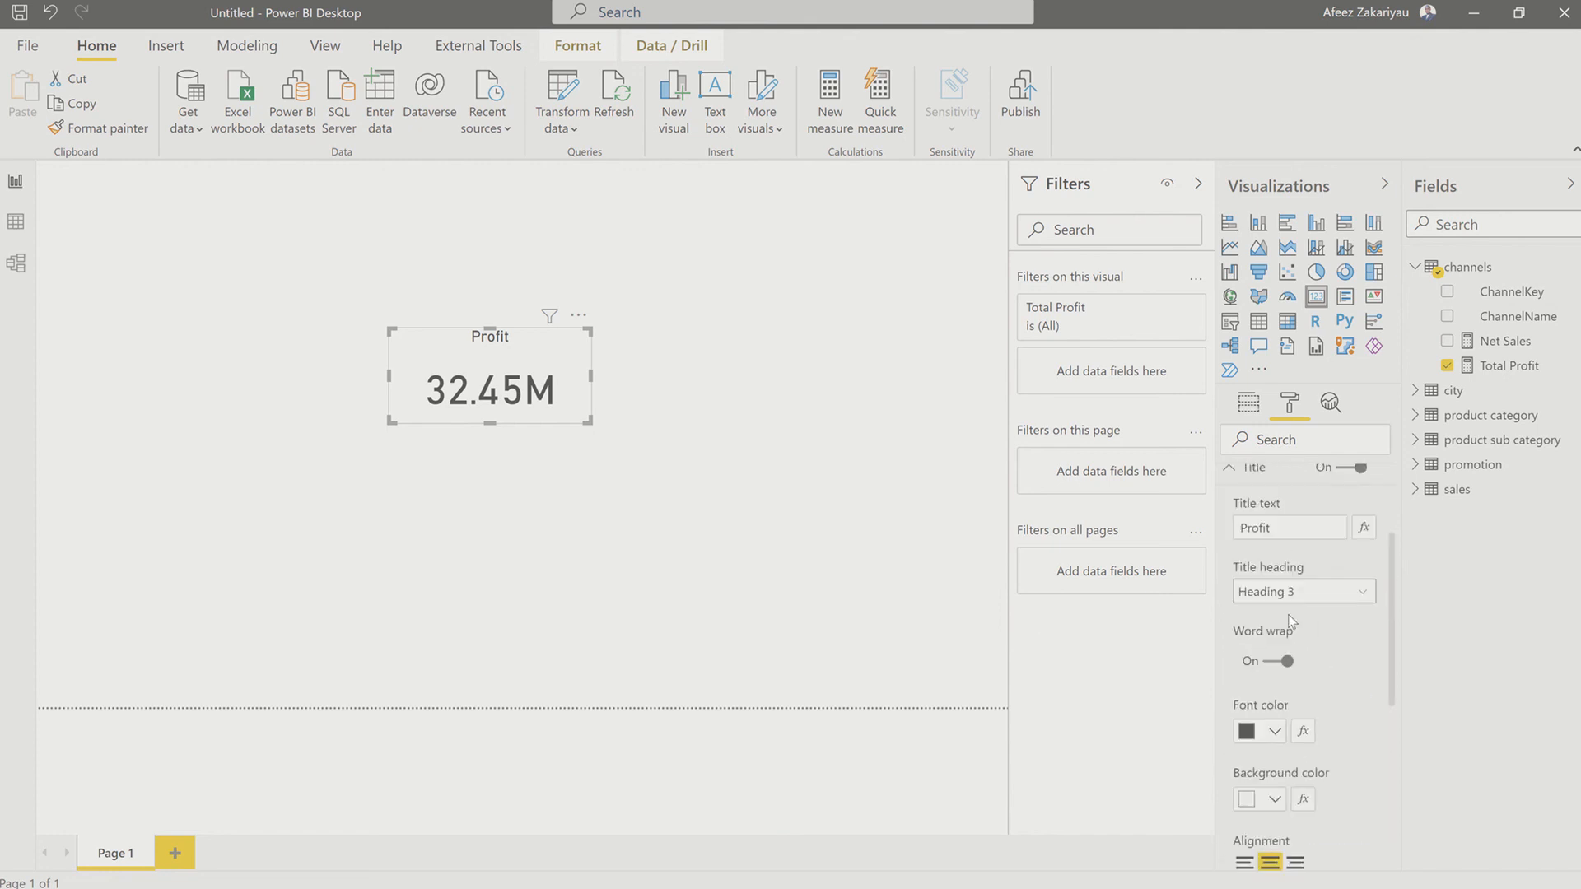
scroll(1295, 624, down, 3)
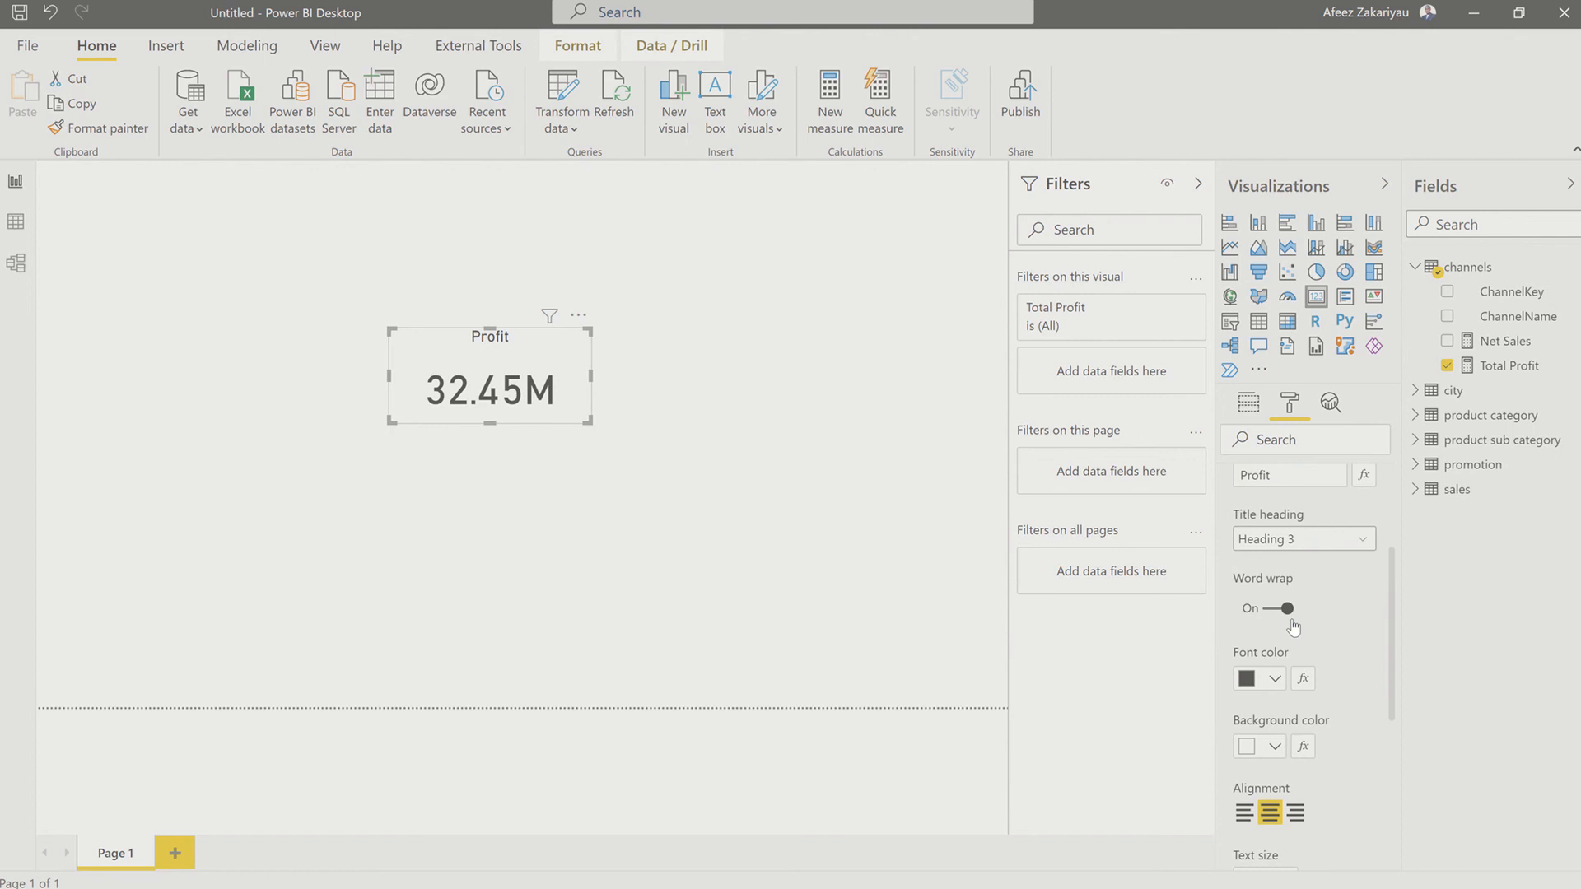
scroll(1301, 618, up, 3)
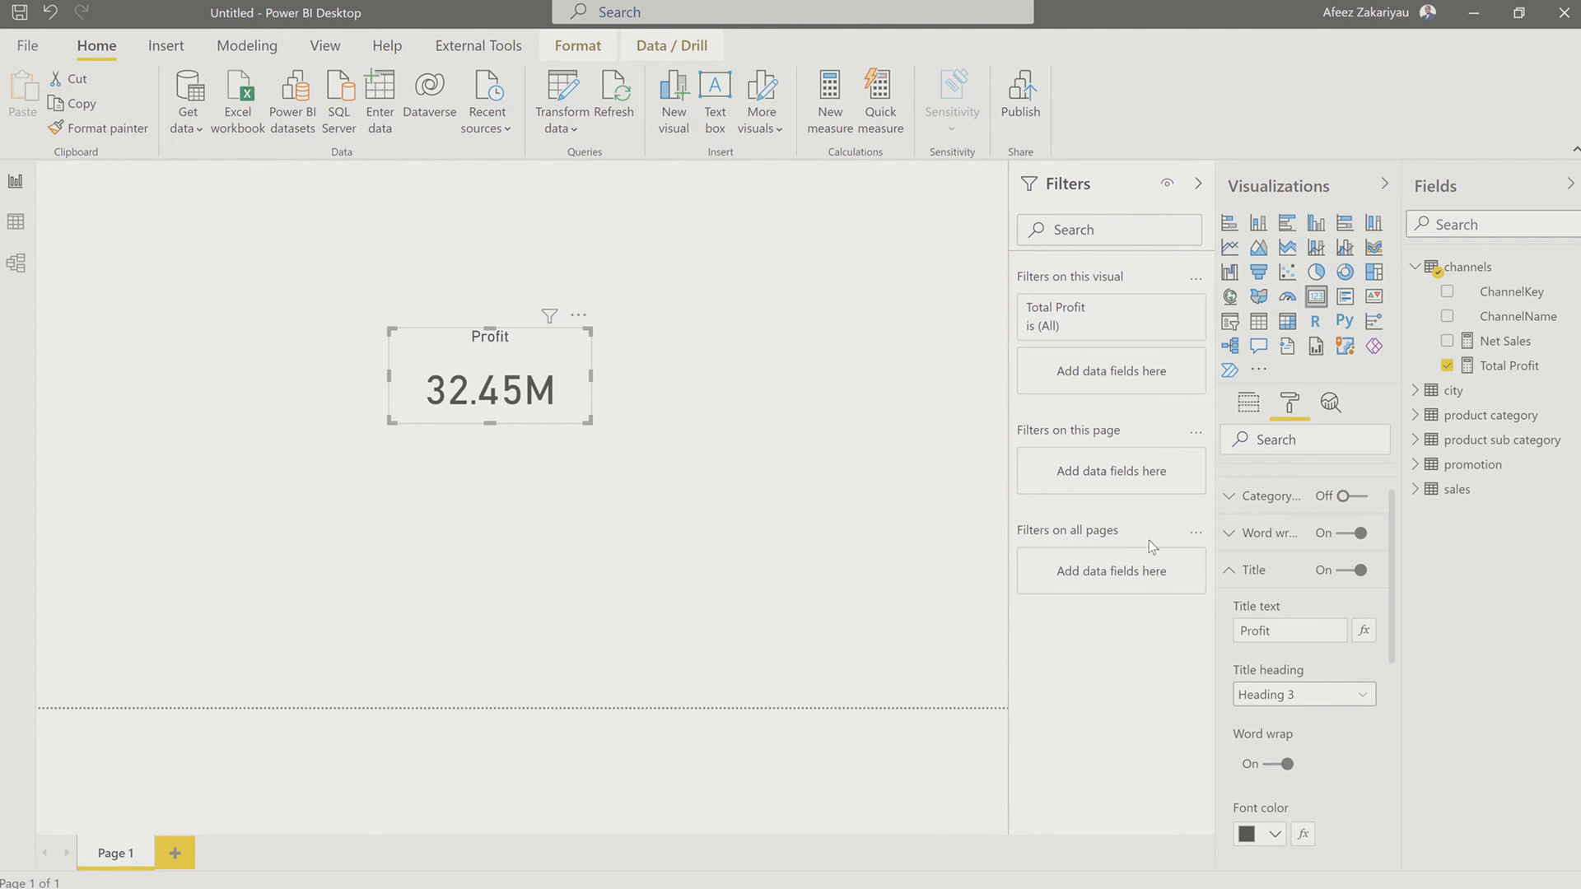
click(1229, 573)
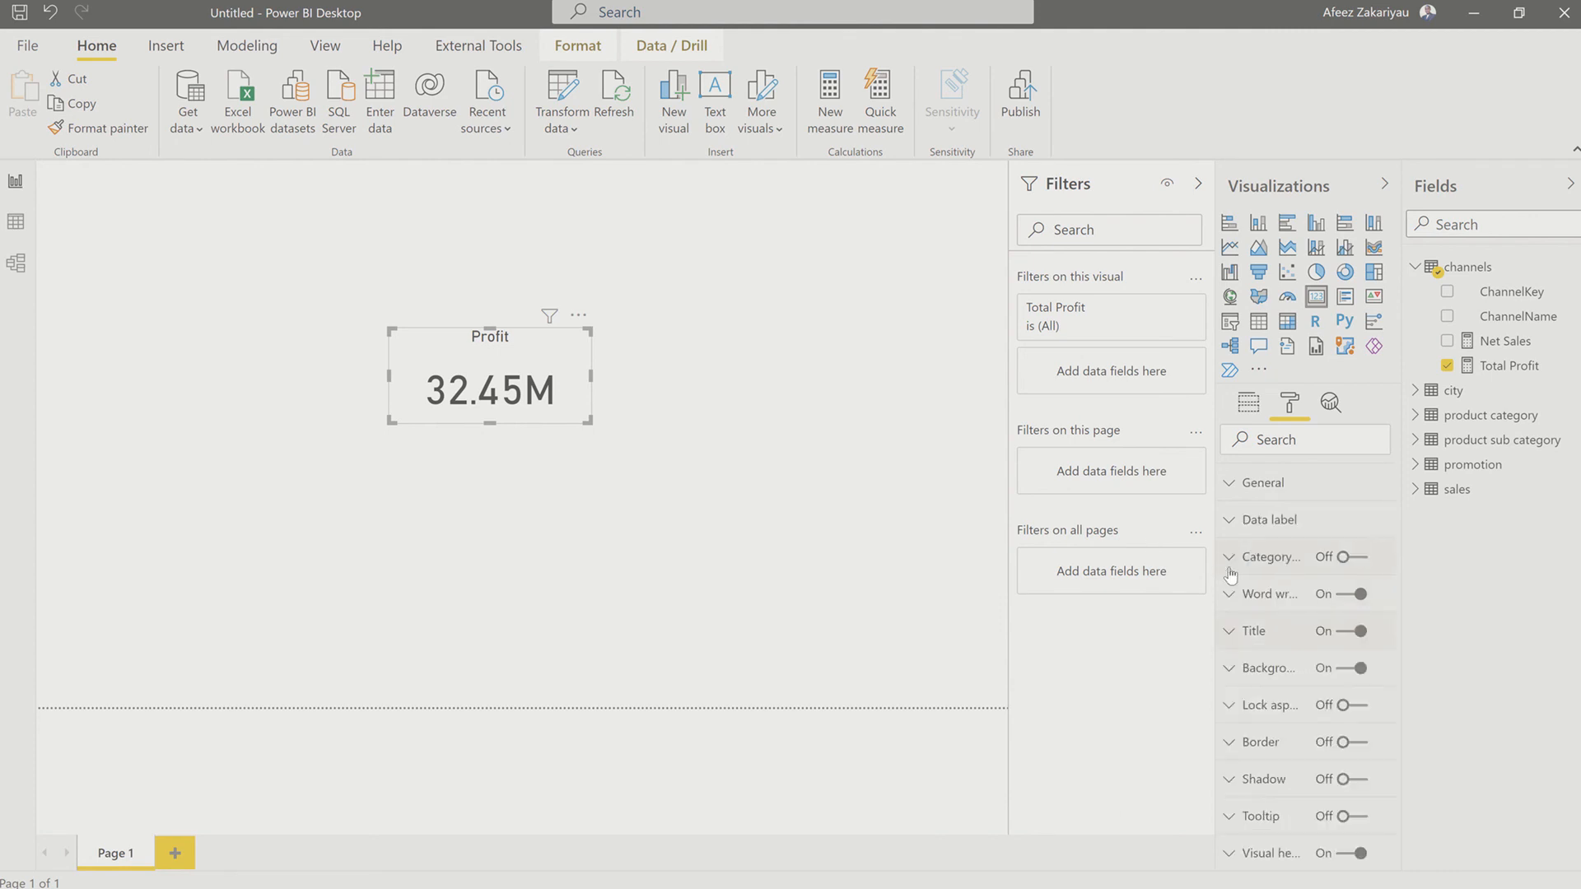
Step: Set the text size of the Total Profit card's data label to 24 pt
click(1235, 522)
scroll(1297, 678, down, 2)
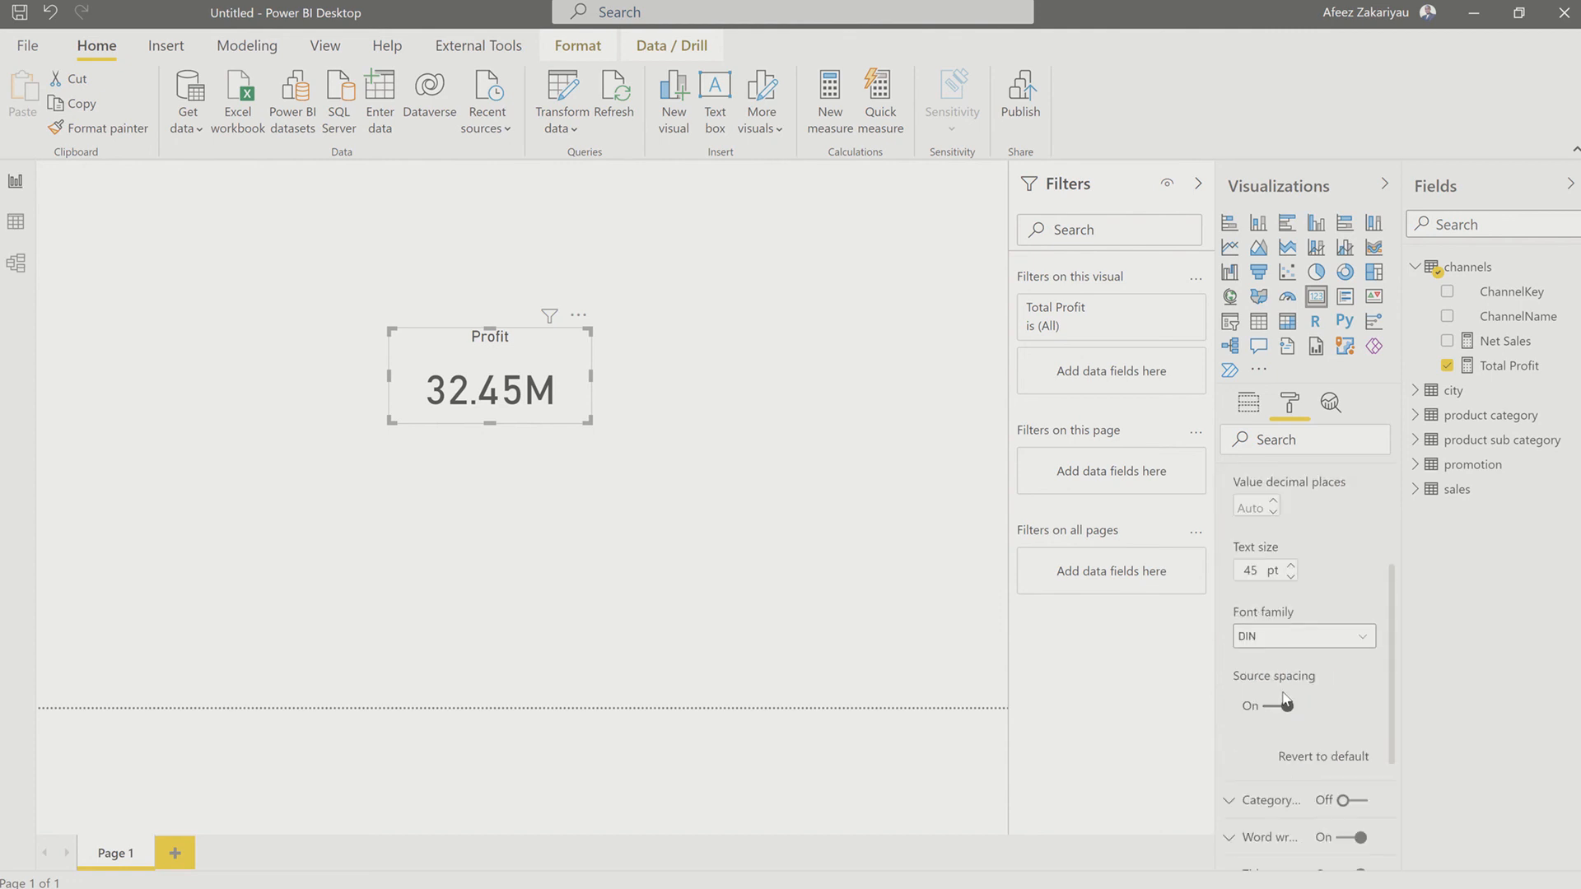
double_click(1248, 572)
text(24)
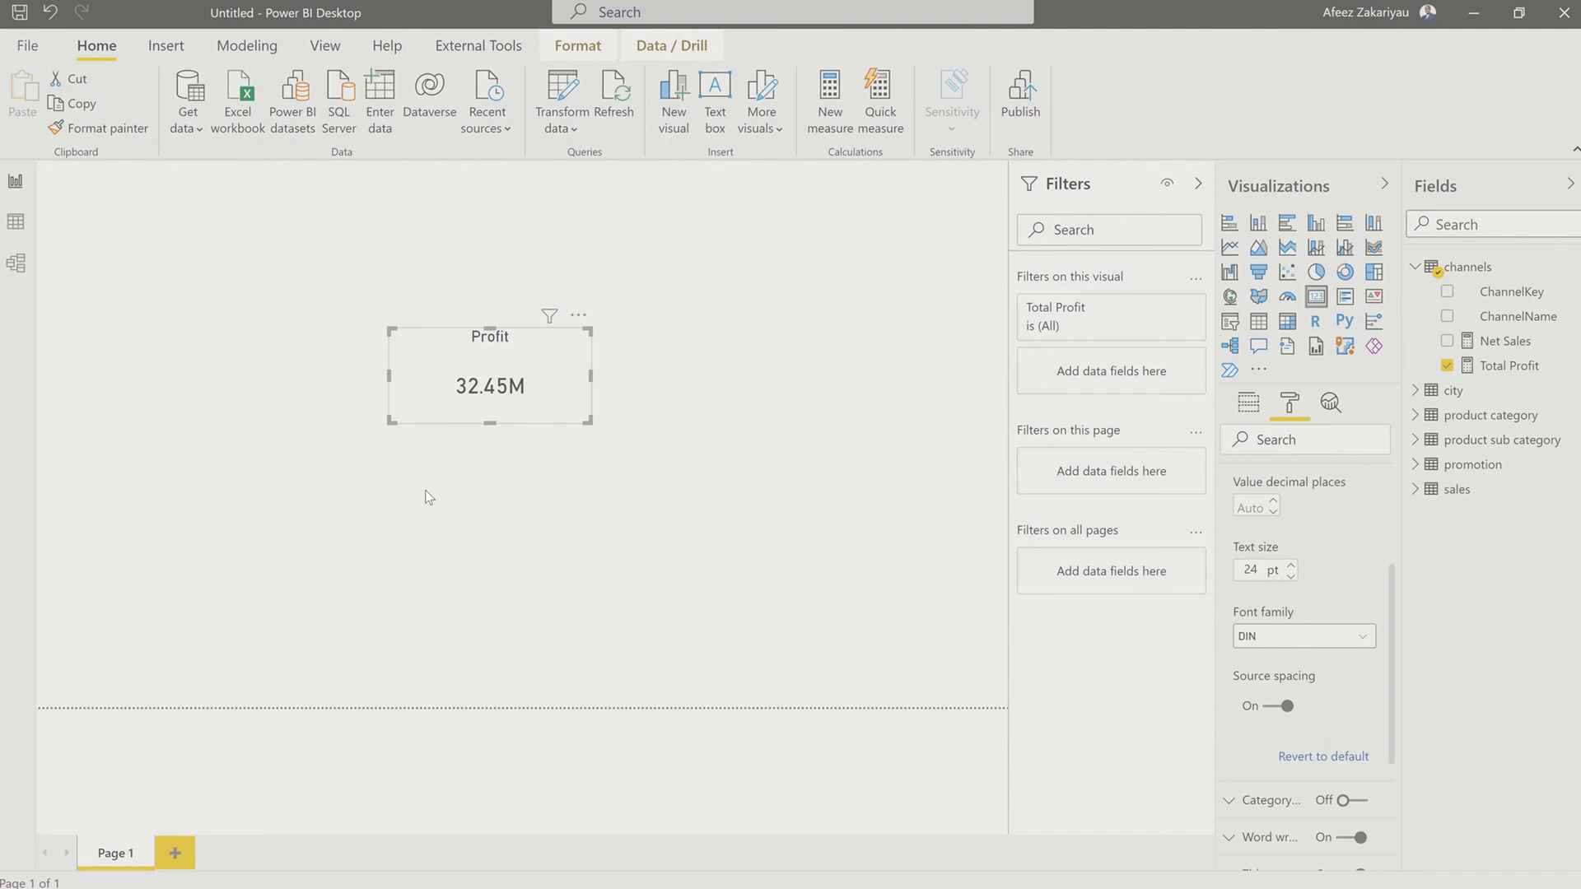
Step: Reduce the Total Profit card's height and width to fit closely around its contents, and set the data label text size to 28 pt
drag(489, 422, 496, 380)
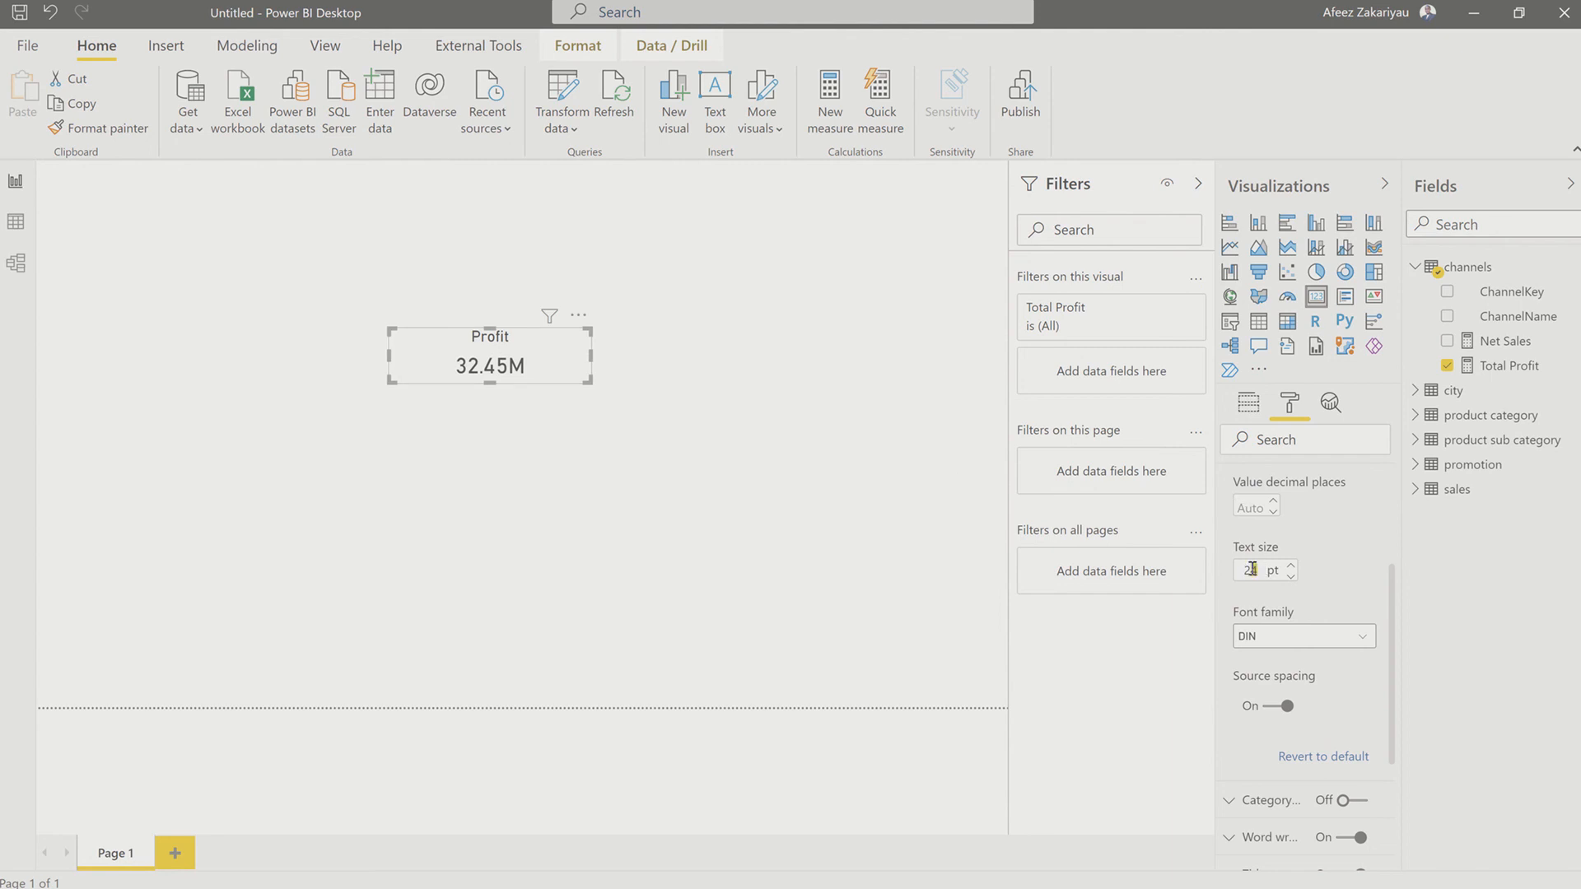
text(8)
drag(584, 357, 521, 368)
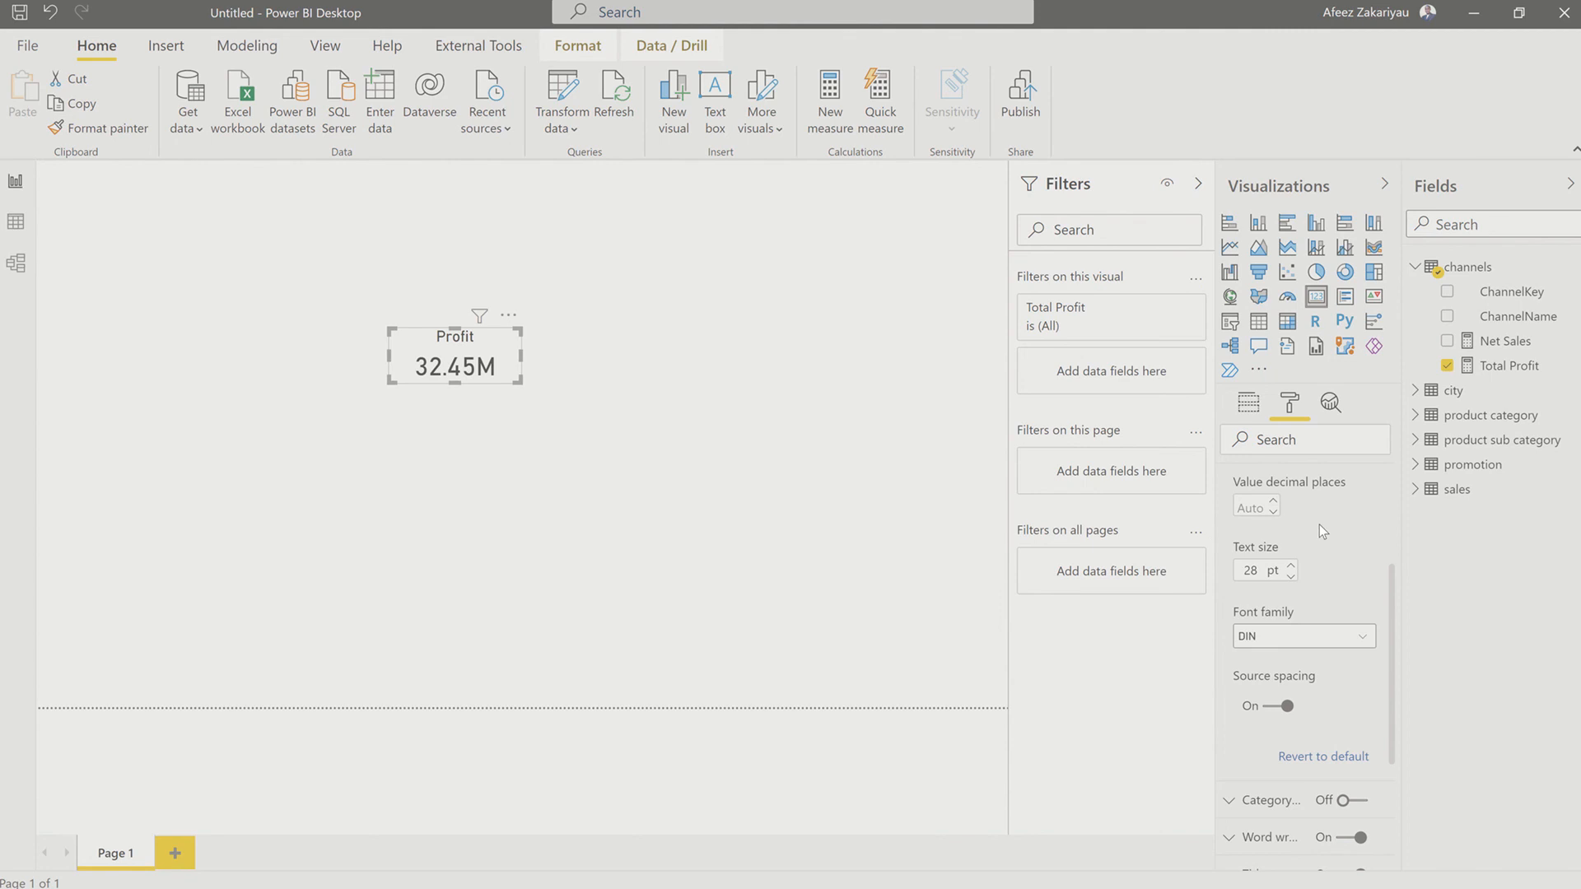
scroll(1299, 522, up, 3)
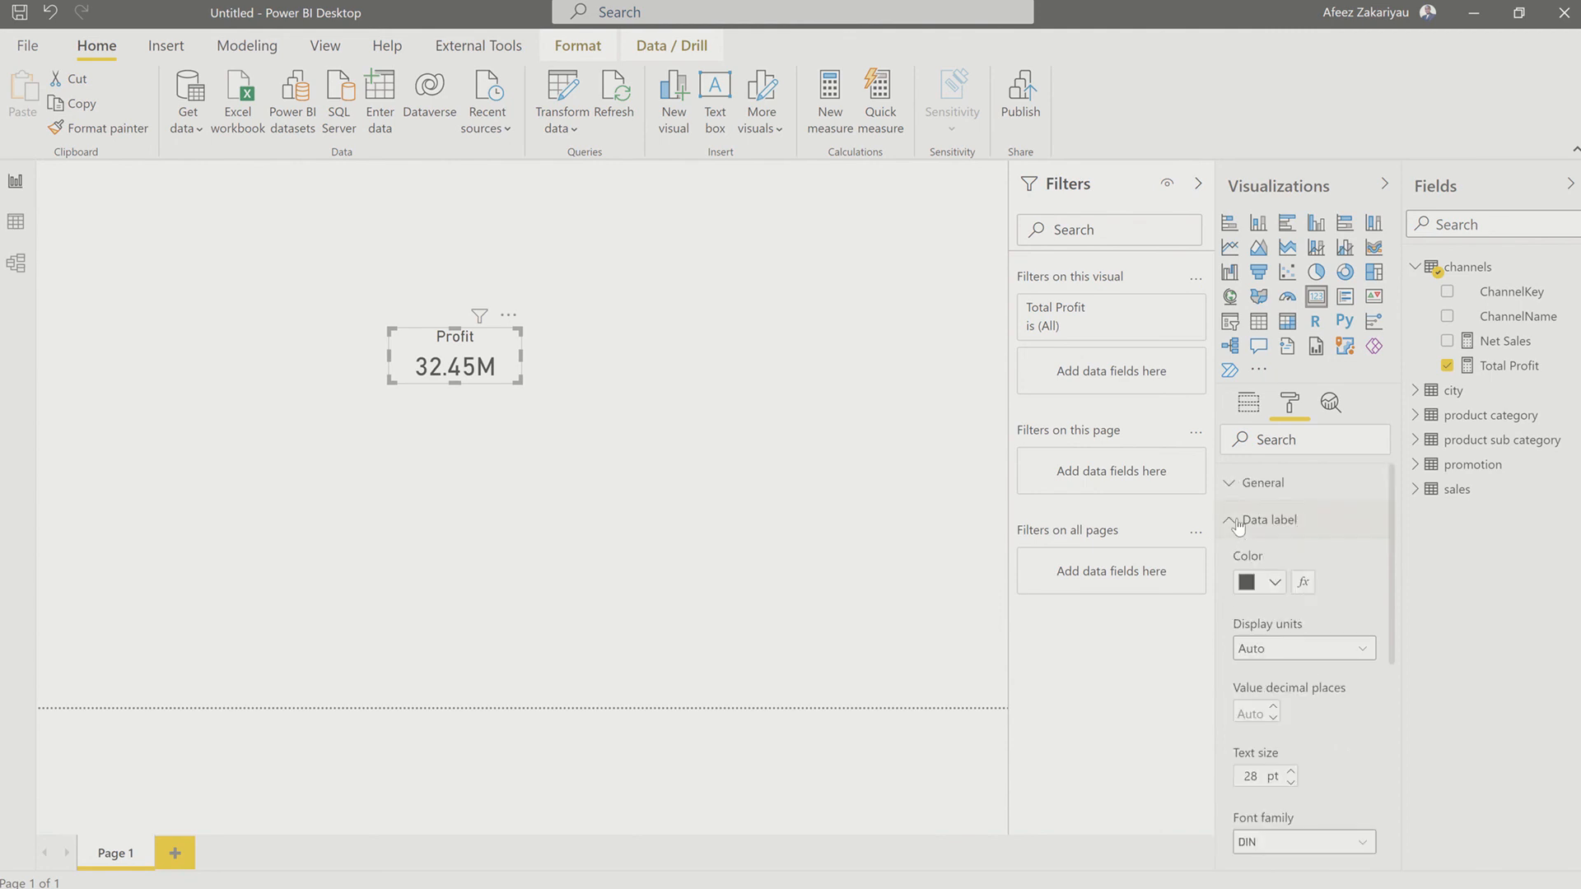
click(1253, 522)
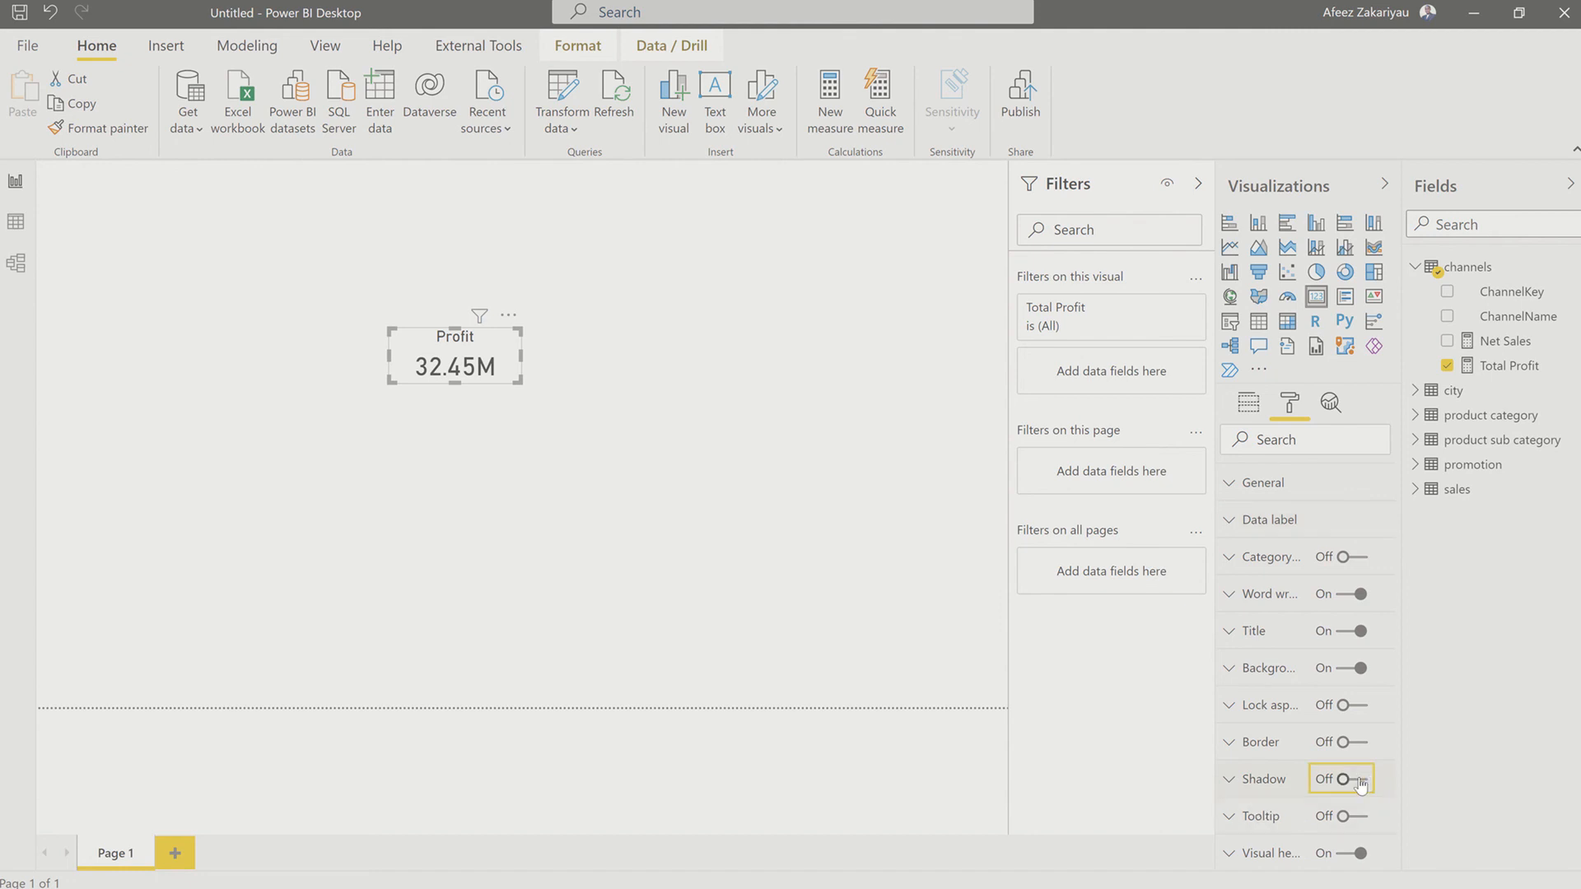
Step: Turn on the Total Profit card's shadow and set the shadow color to purple
click(1358, 782)
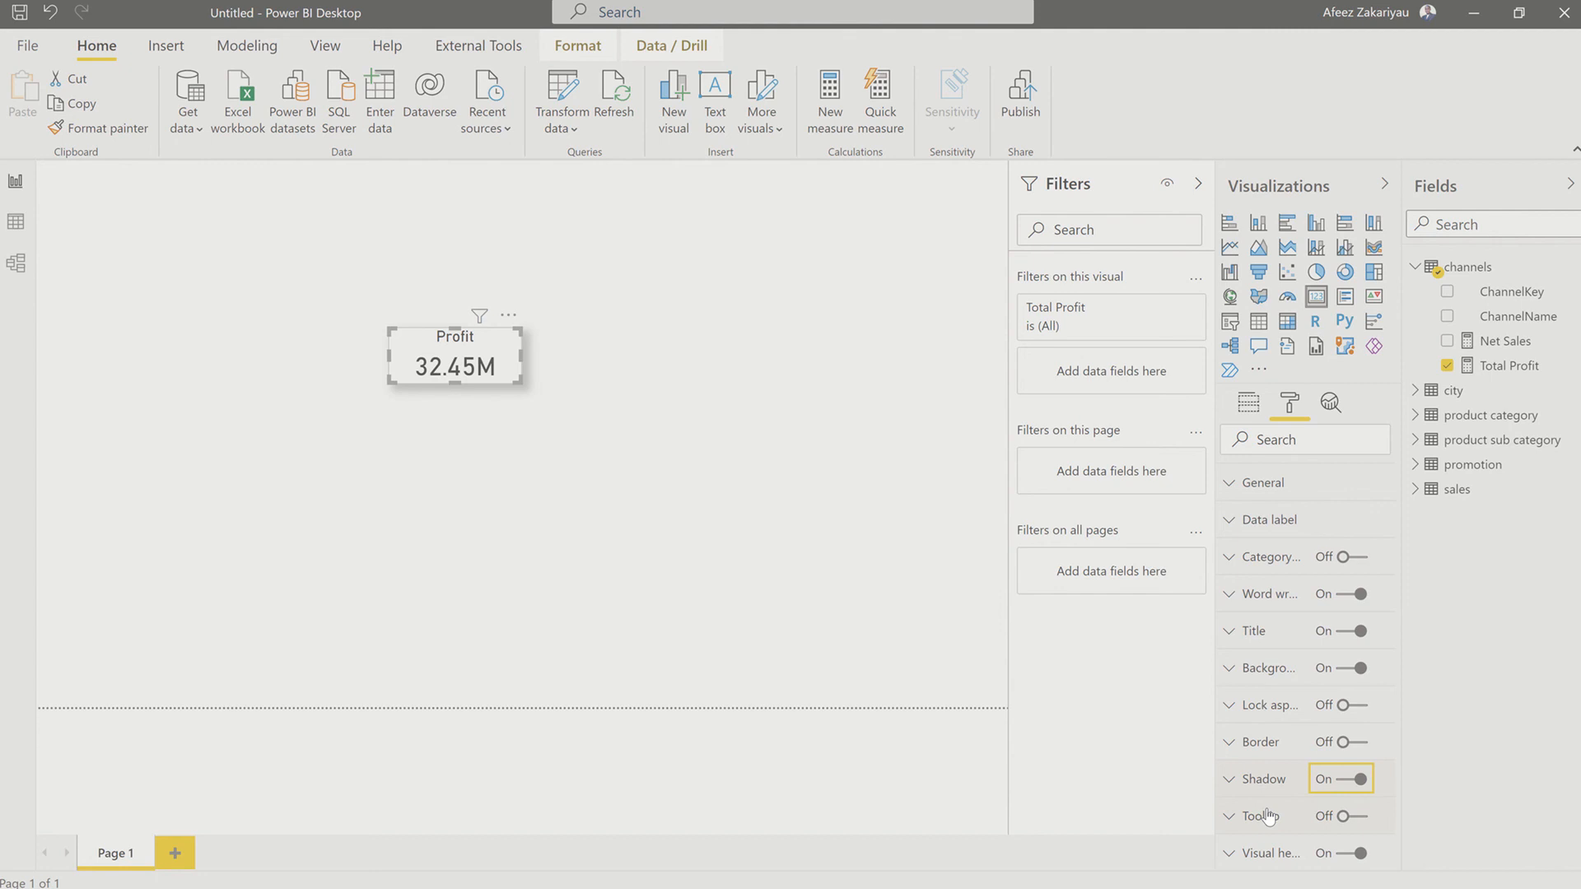
click(1232, 781)
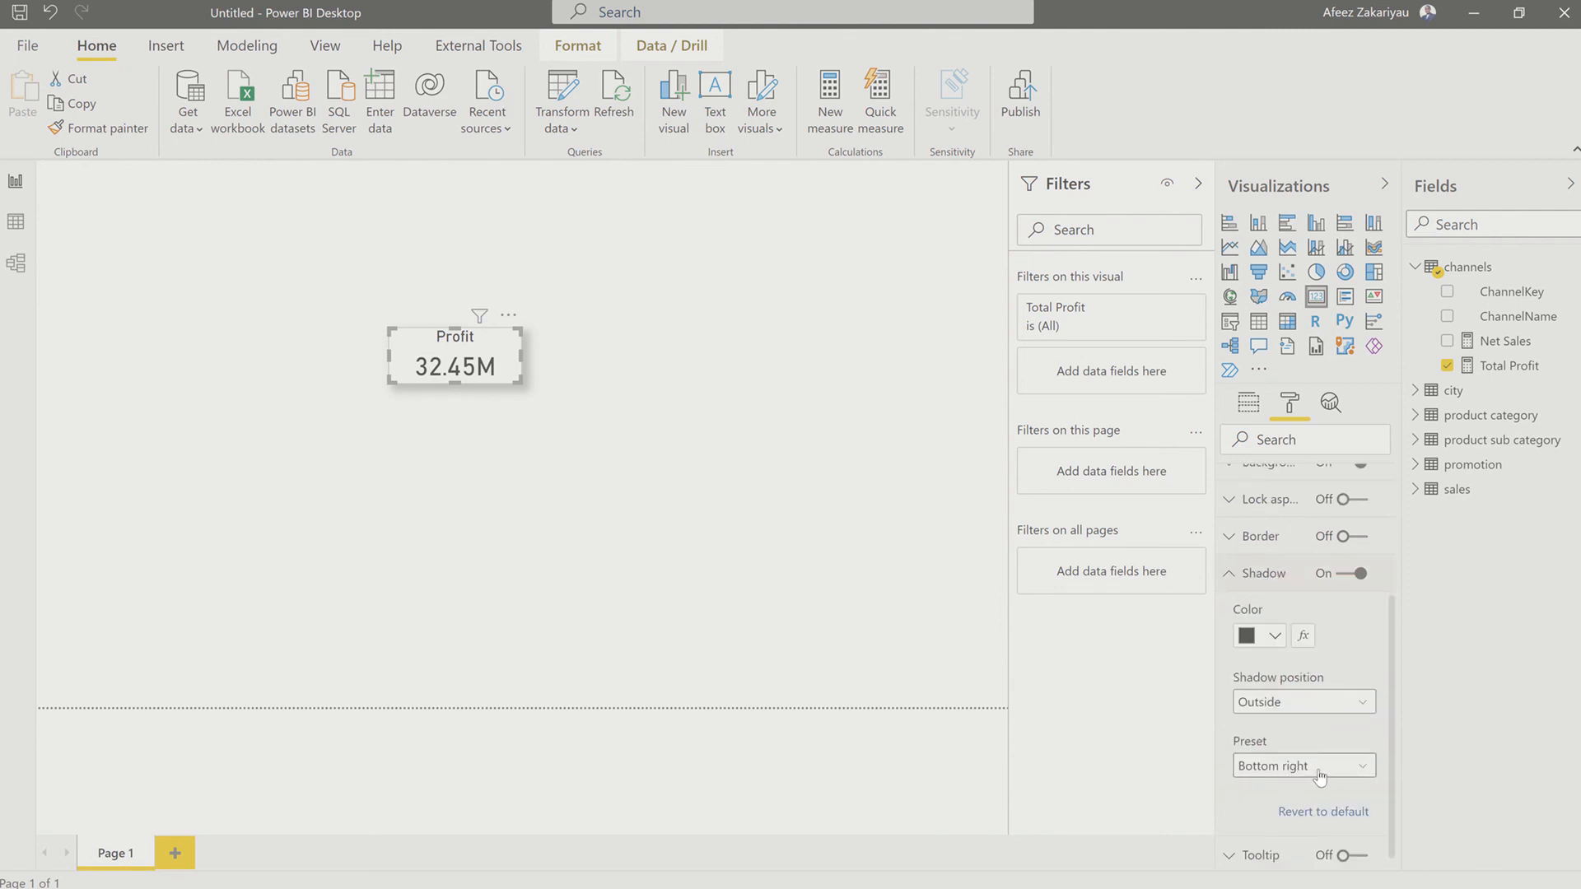
scroll(1324, 766, down, 1)
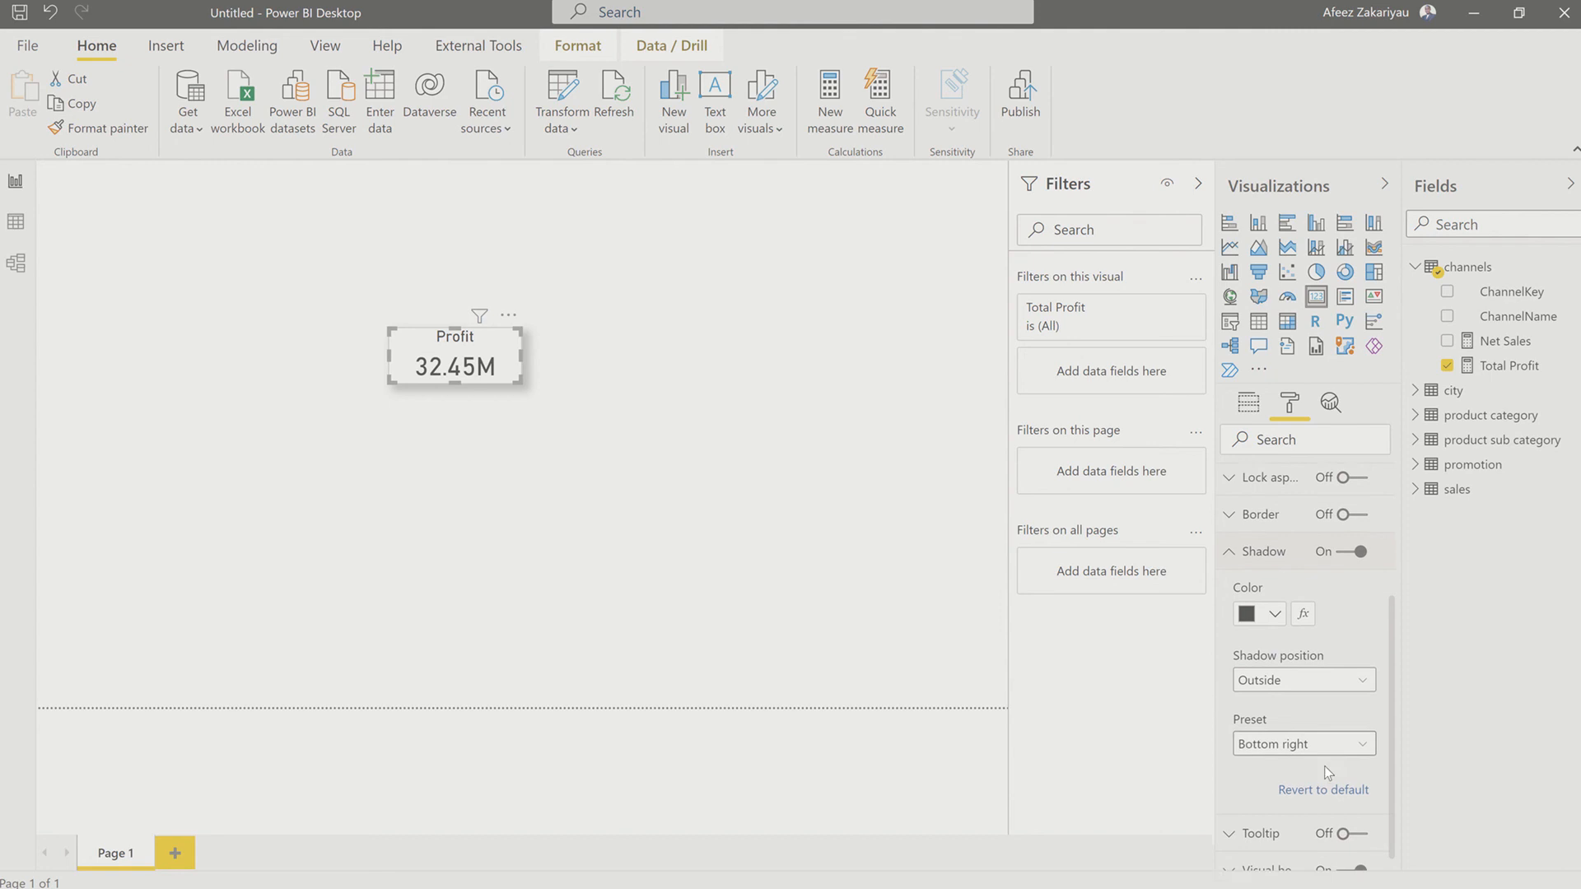
click(1275, 606)
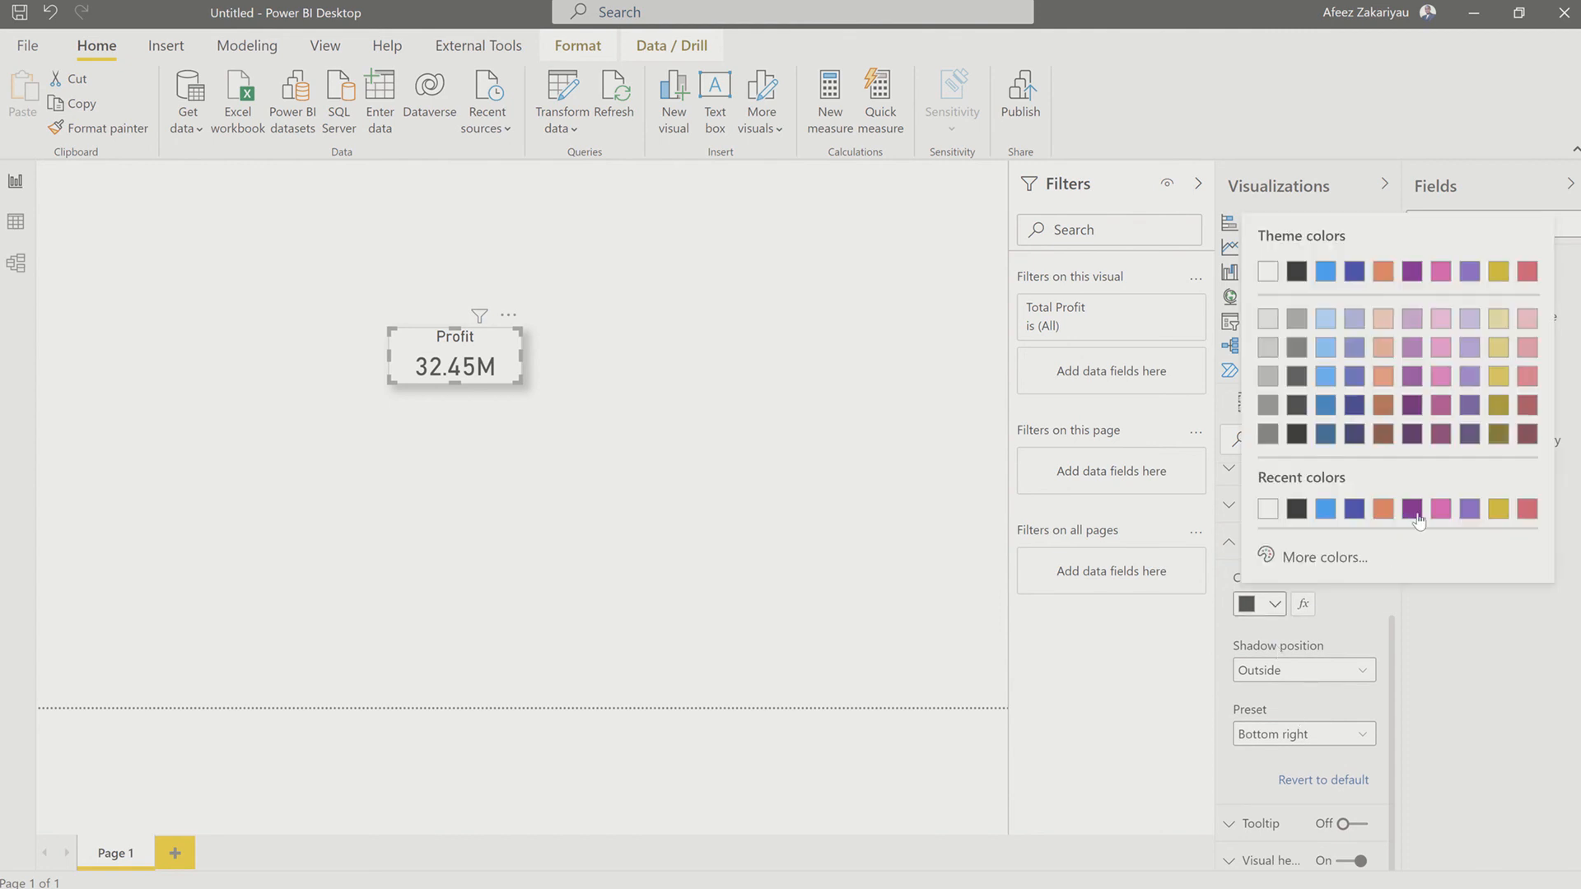
click(1415, 512)
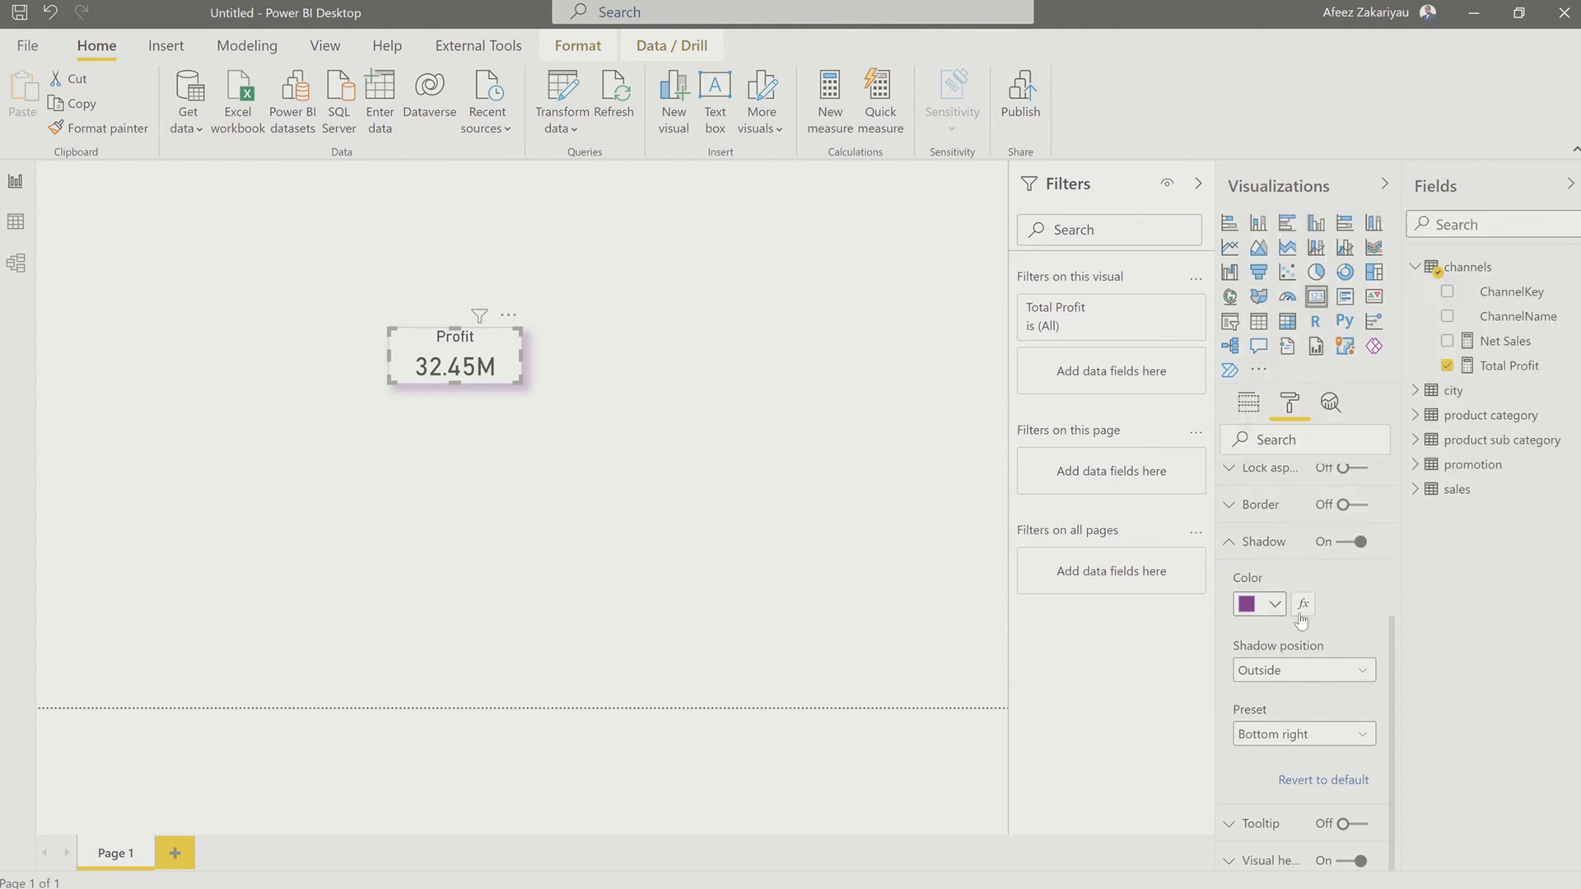
Step: Try the custom green #067A00 as the card's shadow color and turn the shadow off
click(1274, 605)
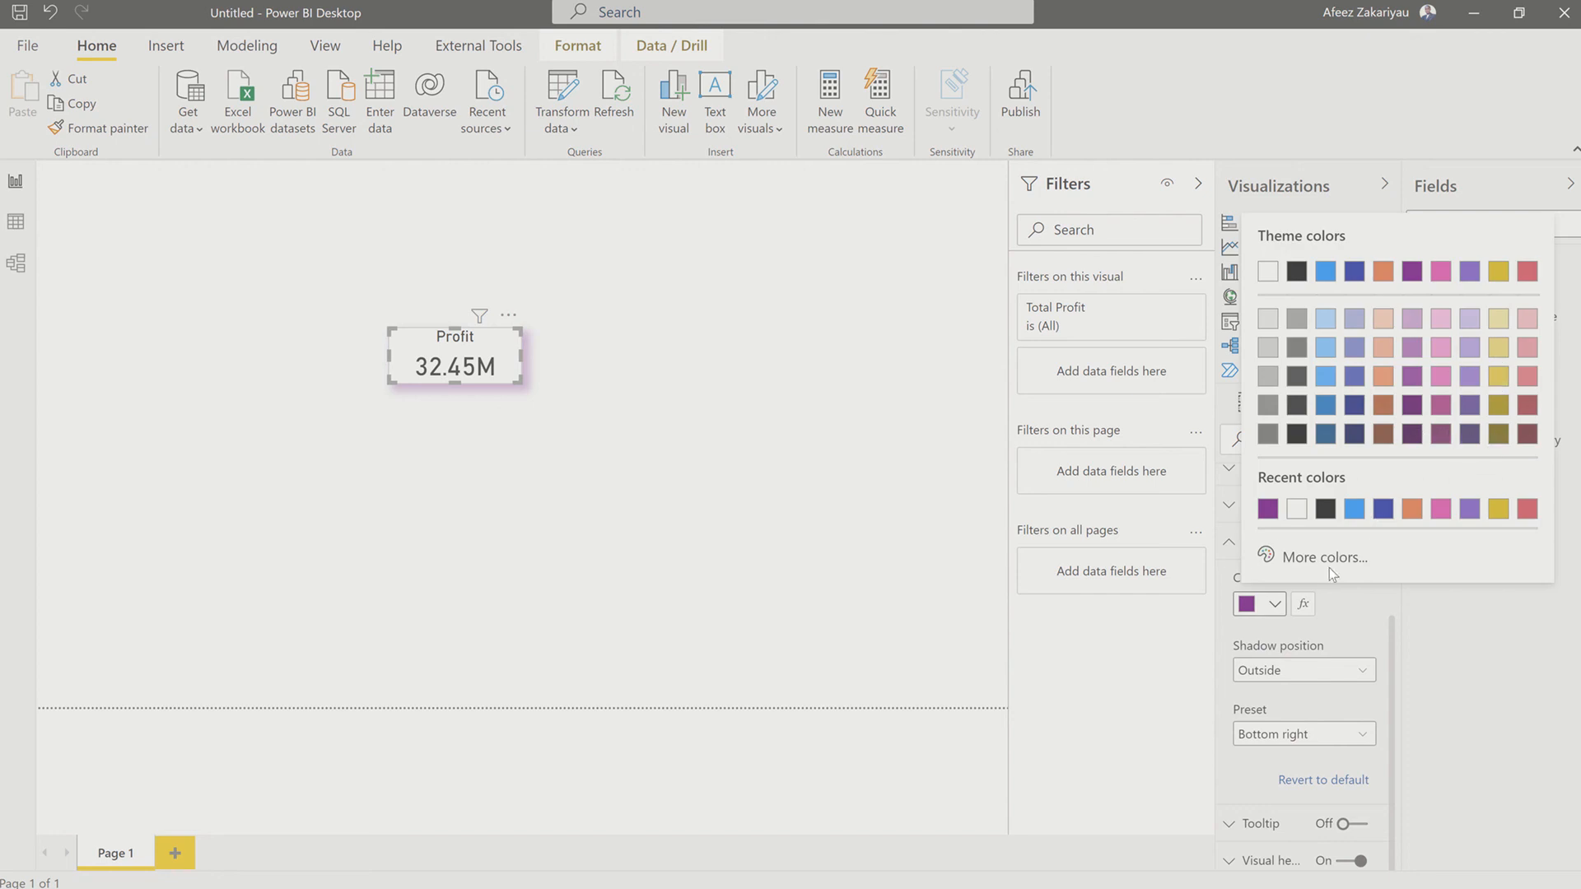
click(1362, 546)
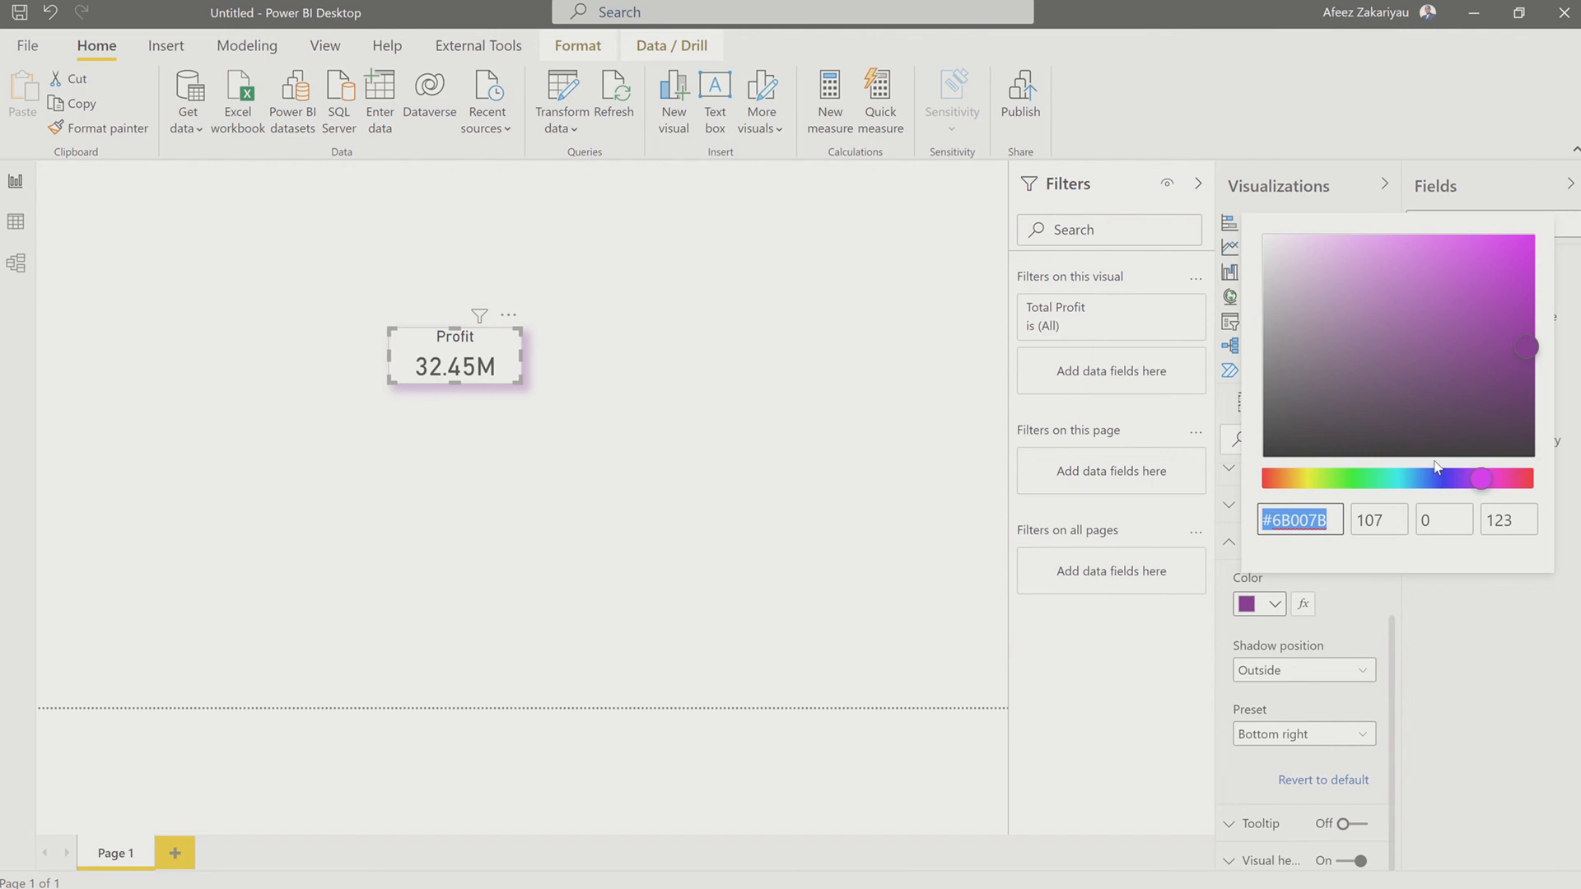
click(1349, 479)
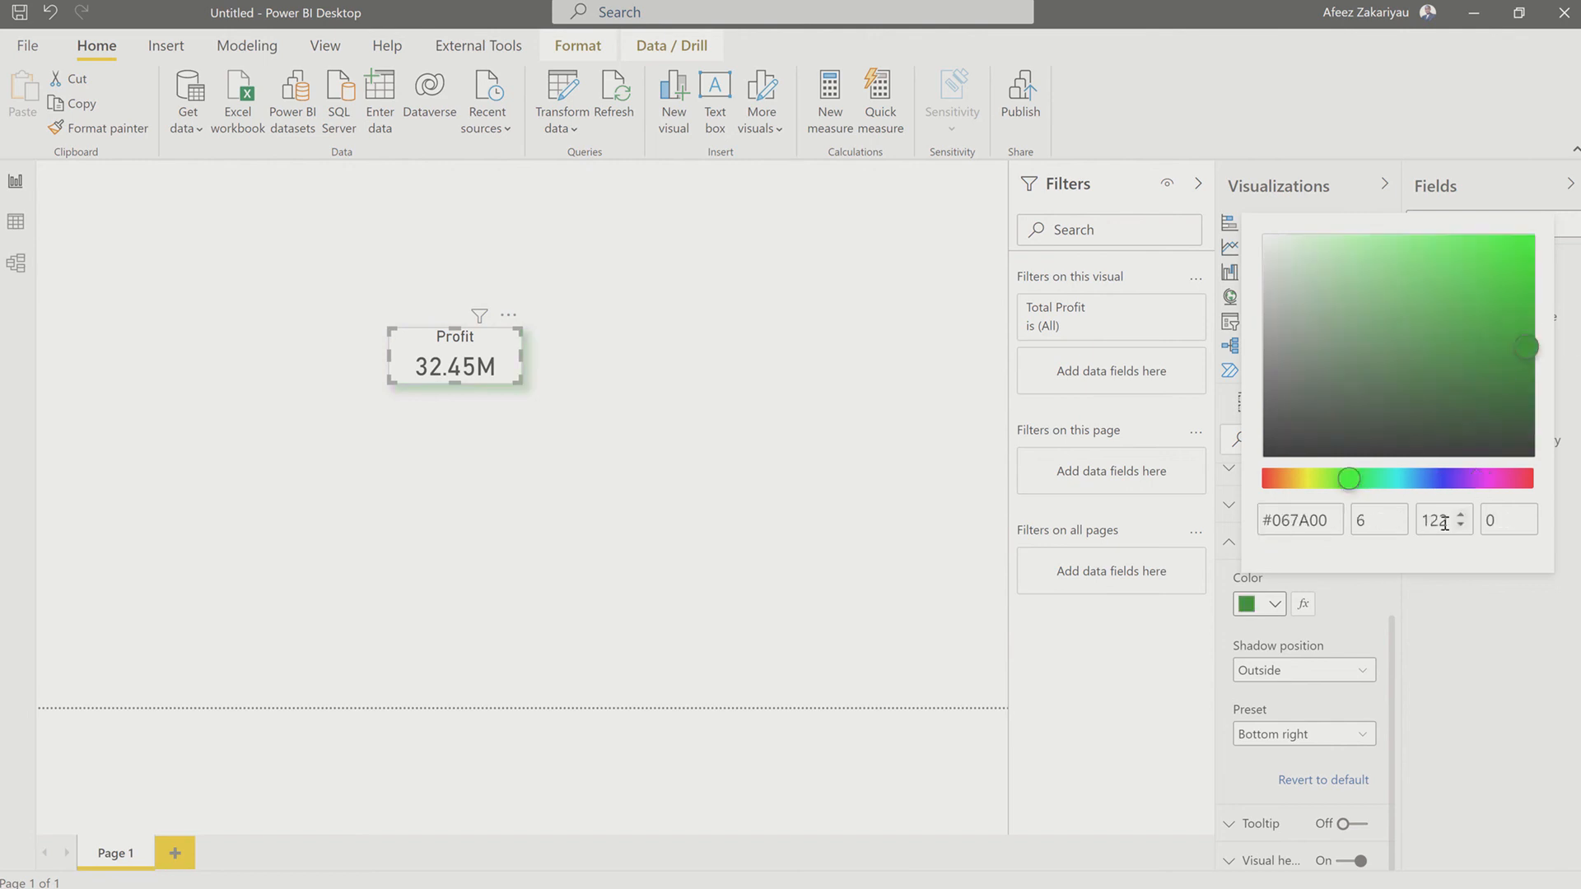
drag(1335, 526, 1261, 542)
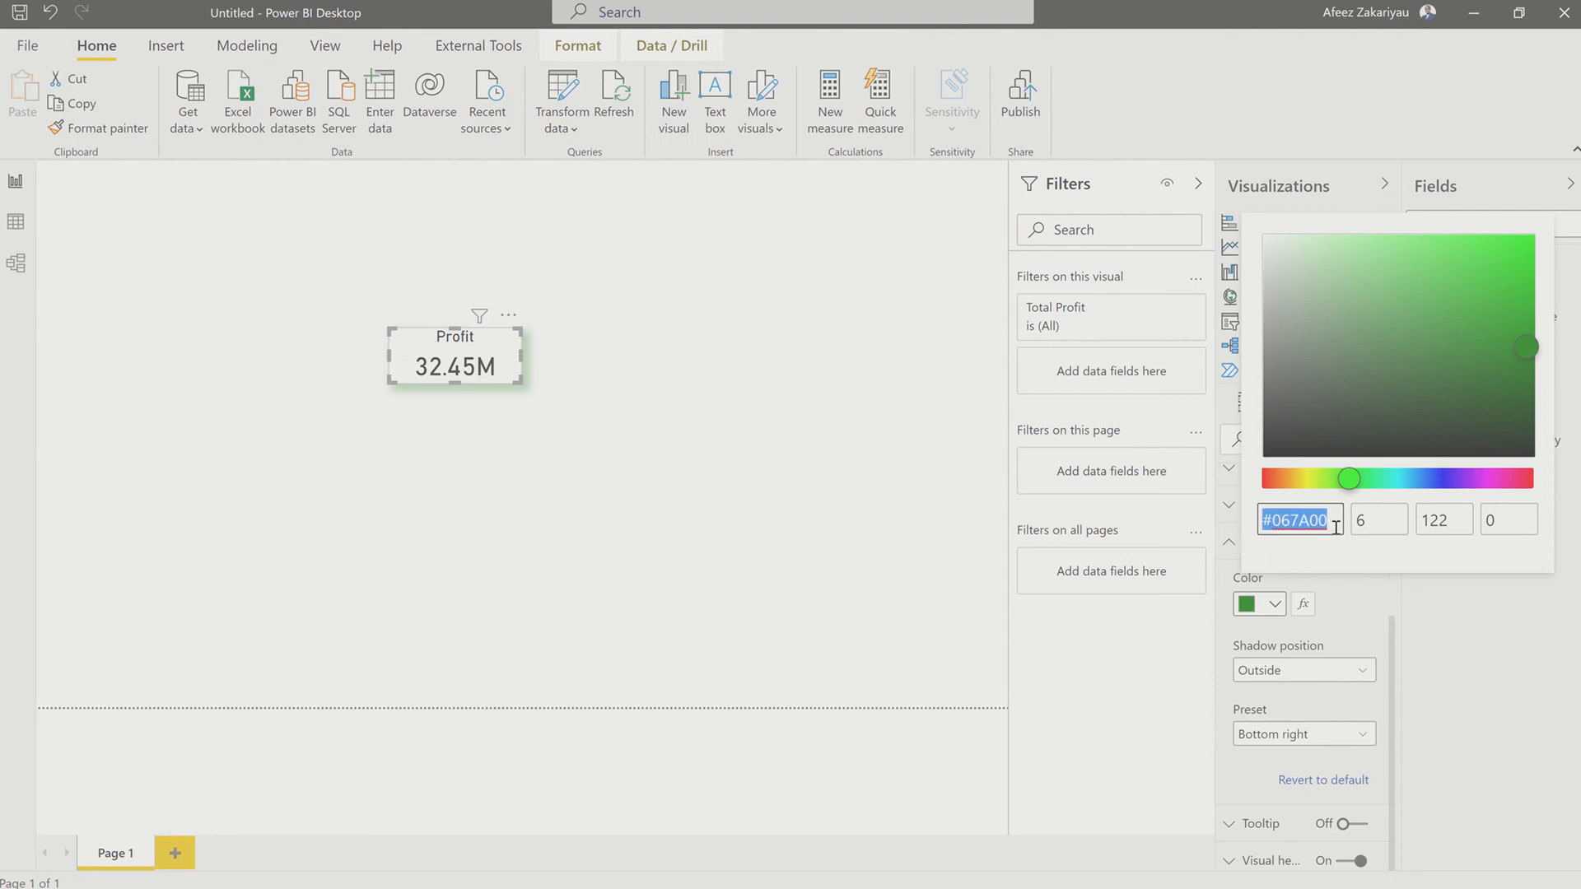
click(1423, 629)
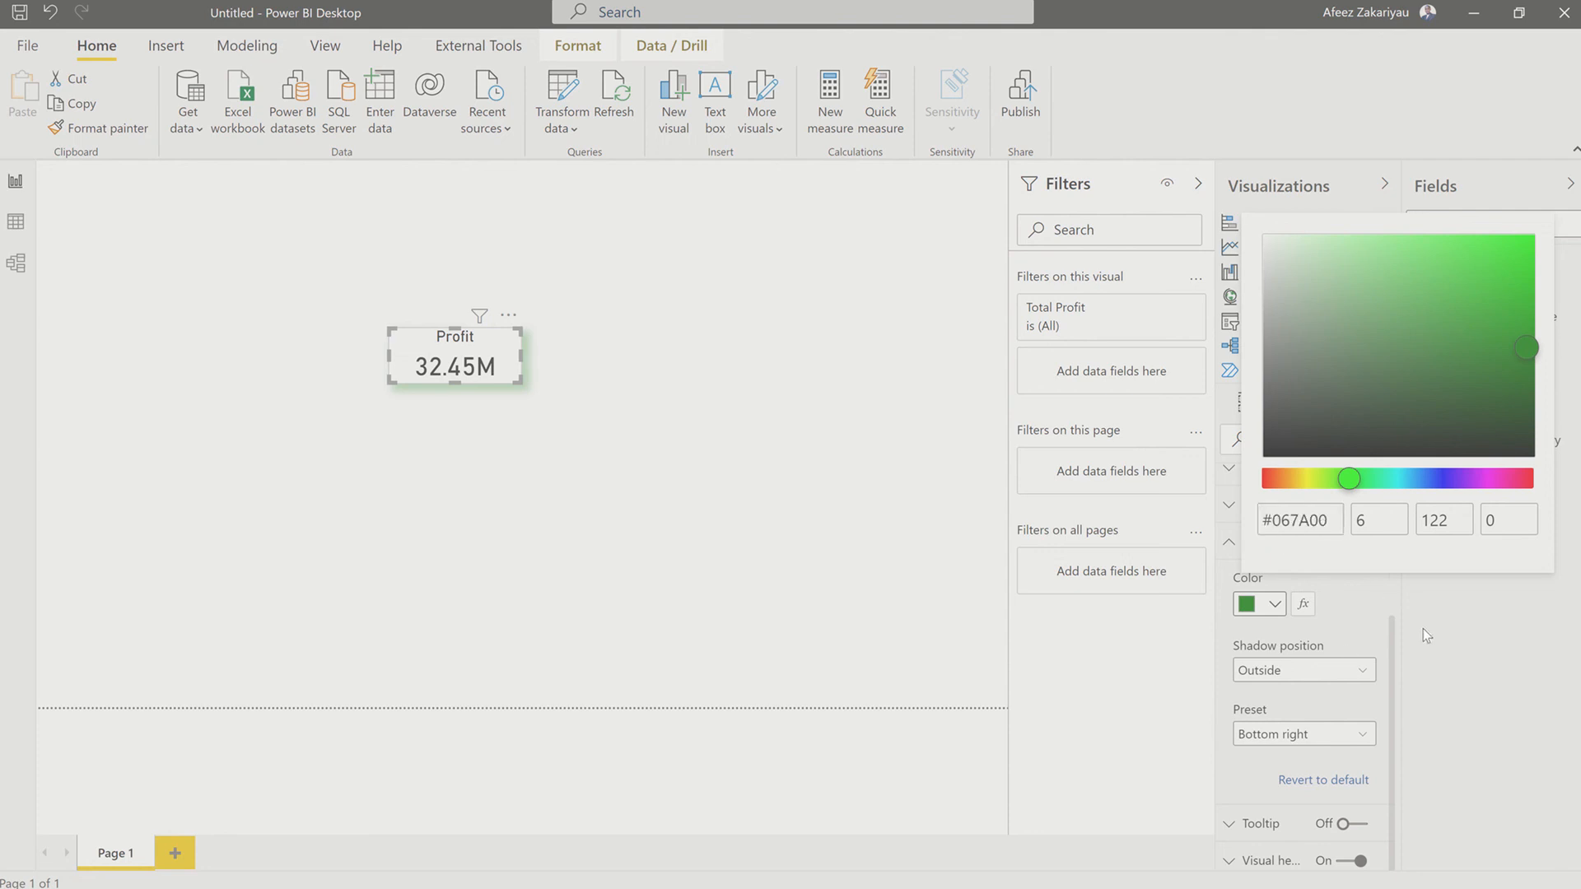
click(1348, 654)
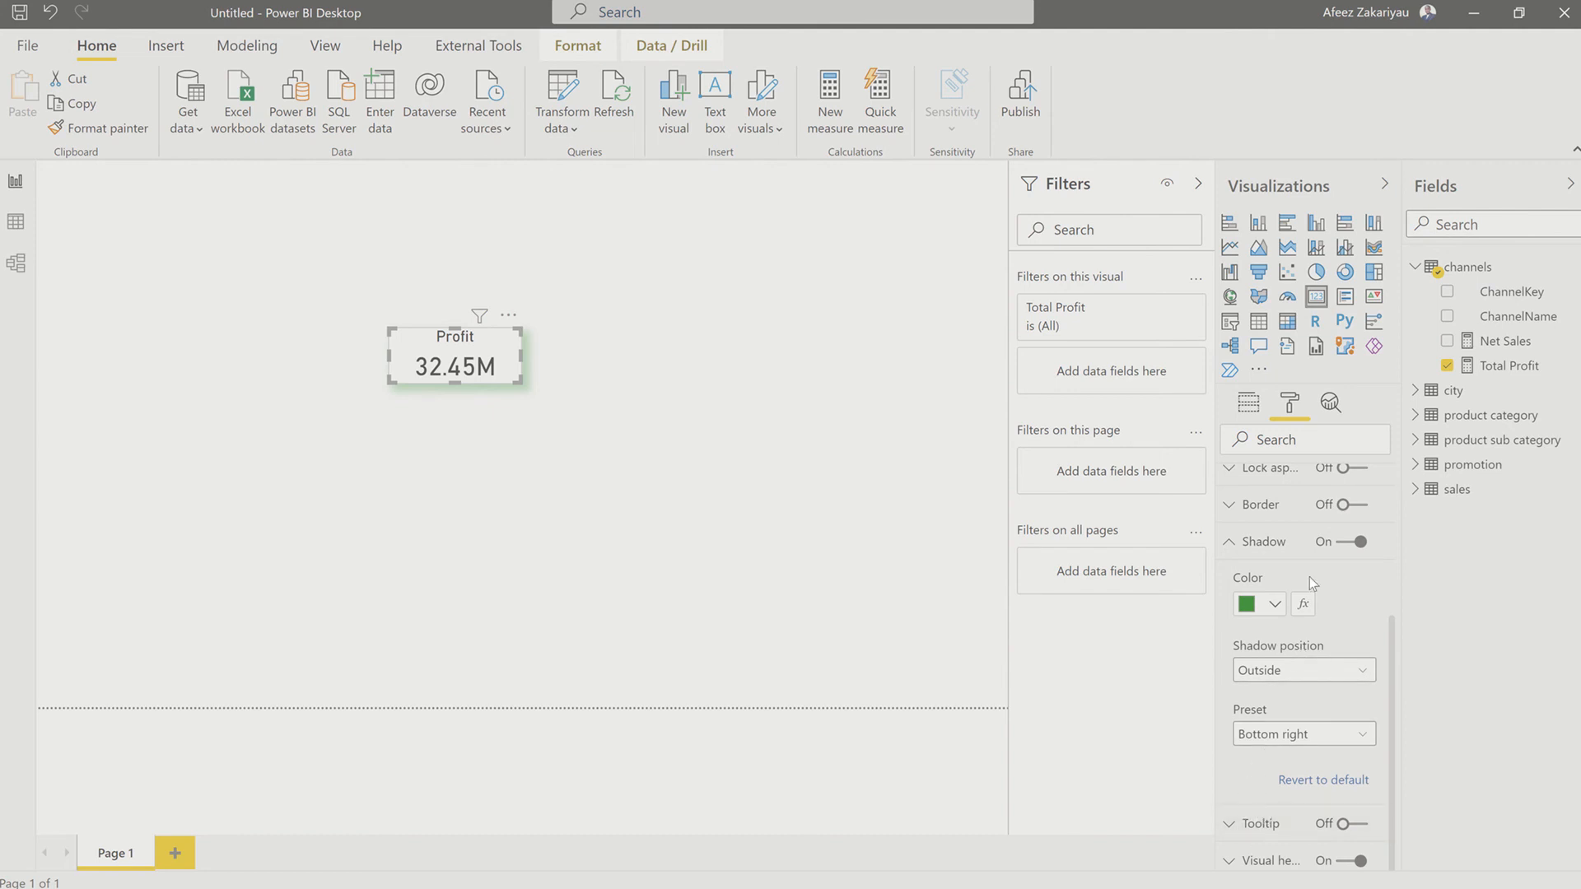
scroll(1309, 576, up, 3)
click(1336, 646)
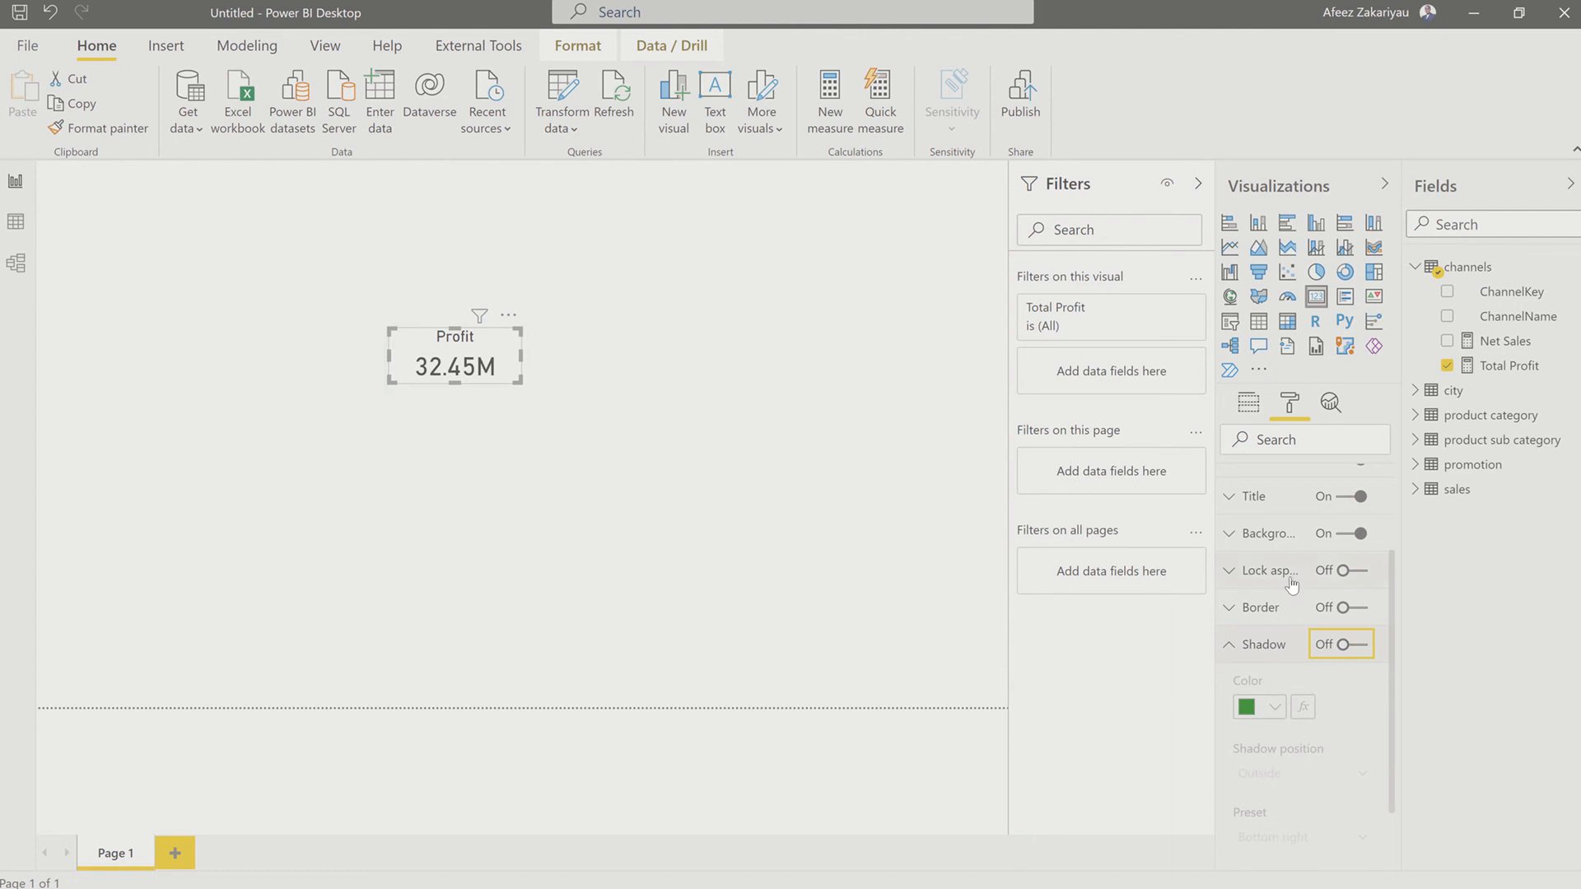
Step: Turn on both the shadow and the border of the Total Profit card
click(1350, 647)
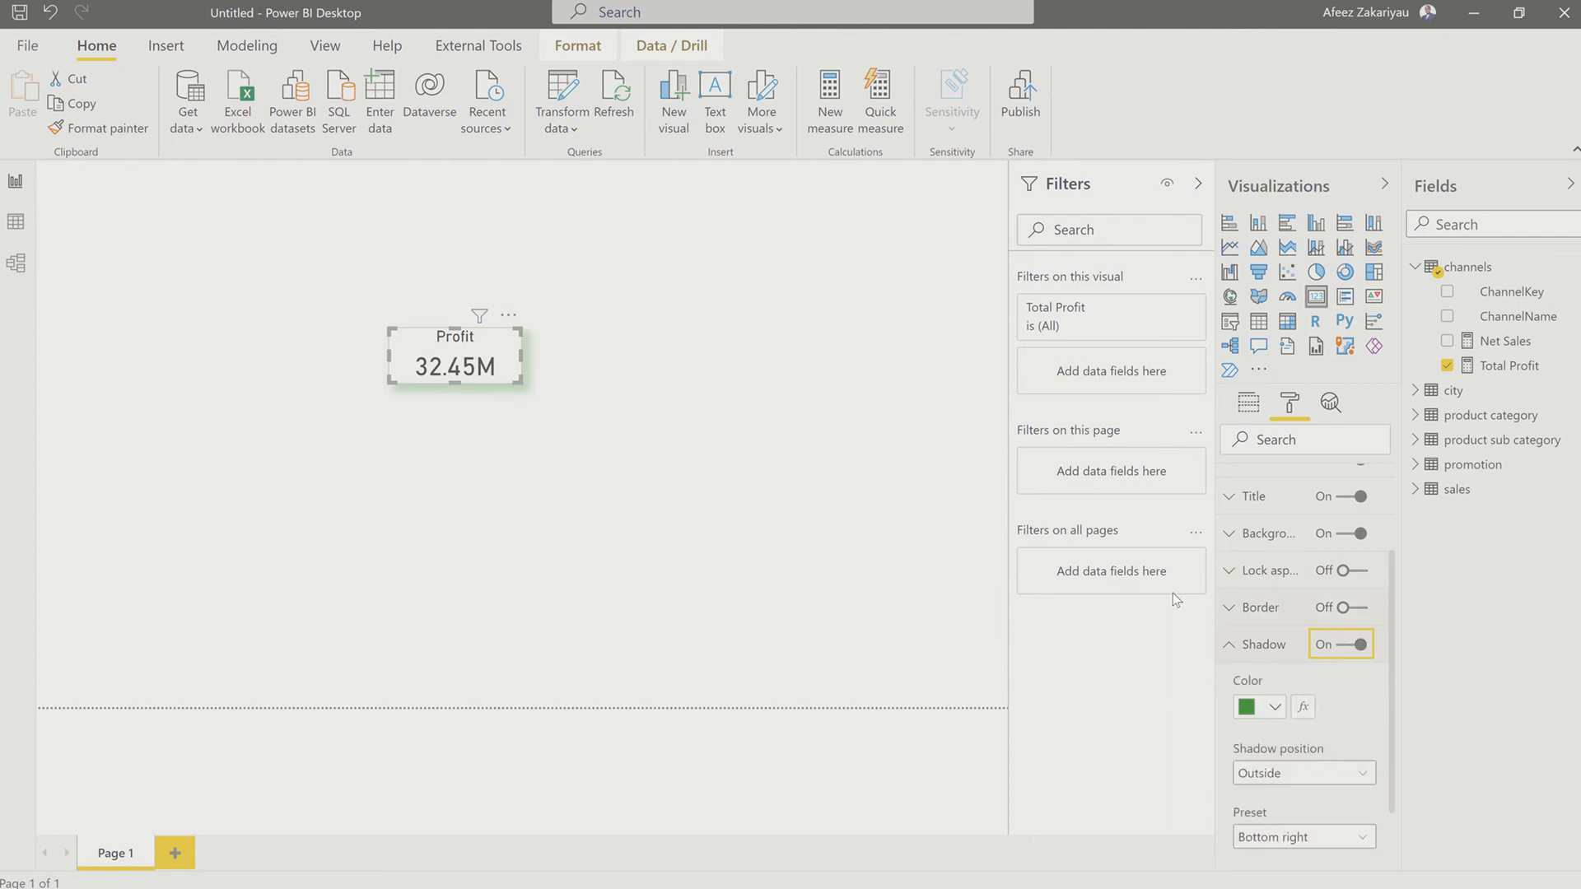
click(1228, 646)
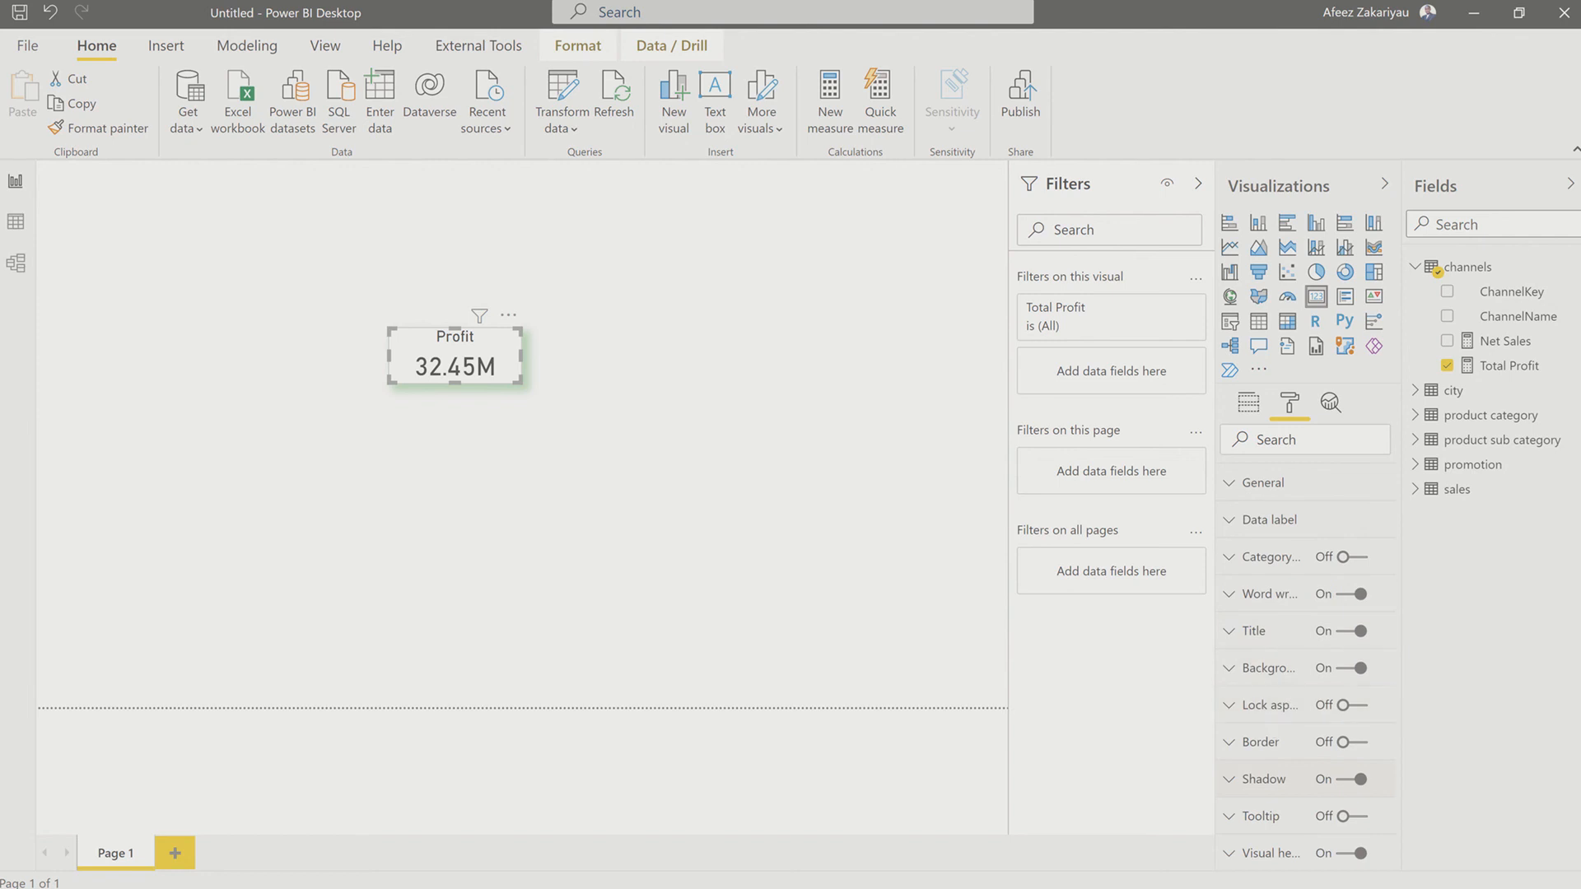
click(1238, 742)
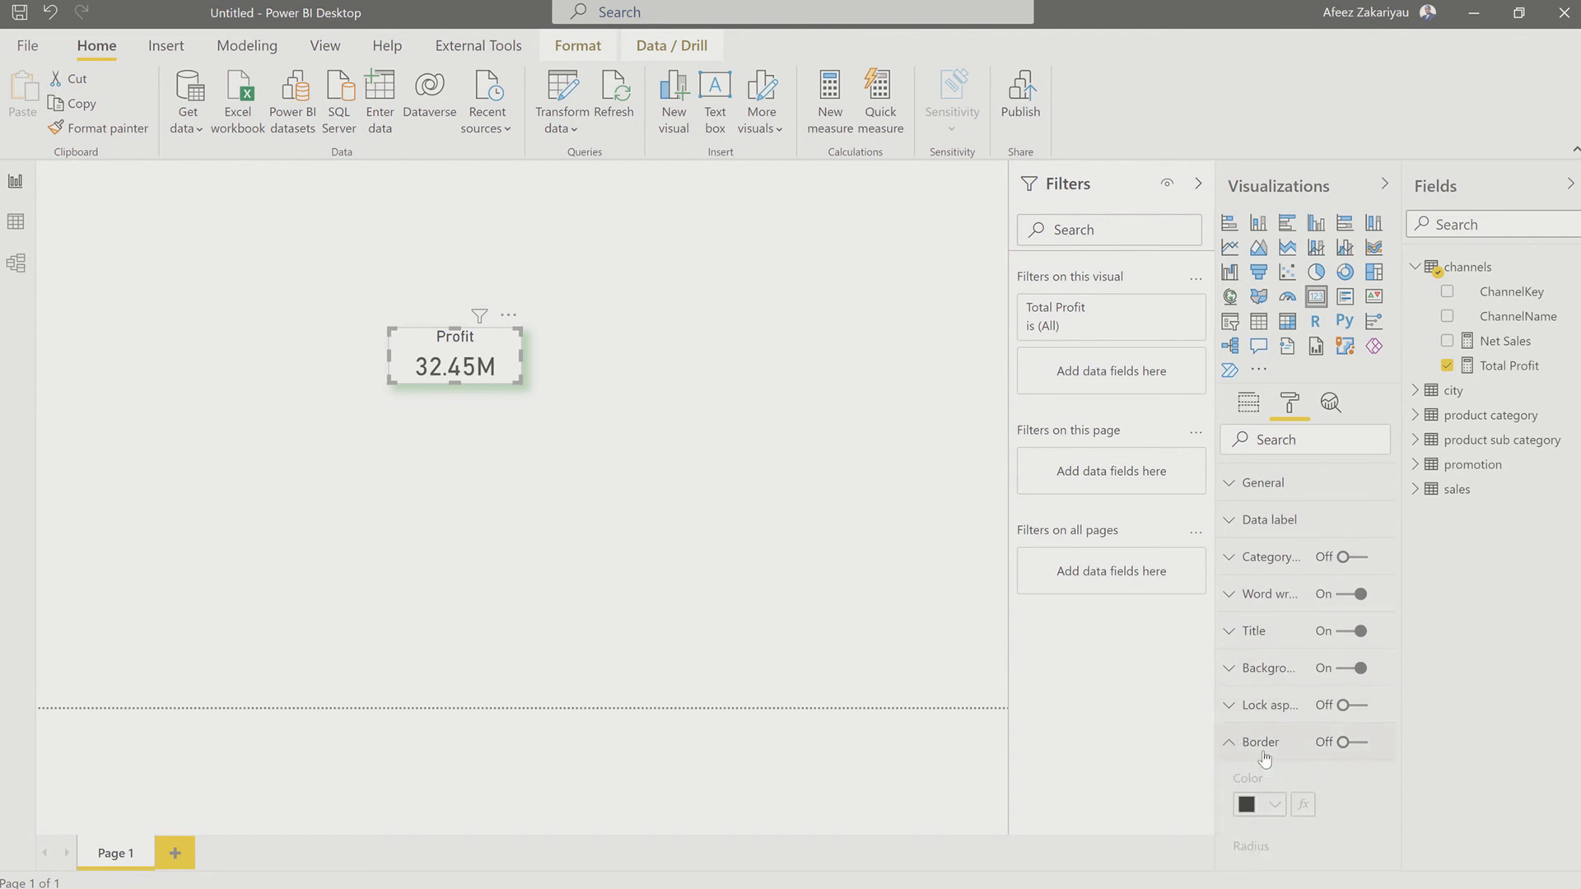
click(1358, 743)
scroll(1284, 745, down, 2)
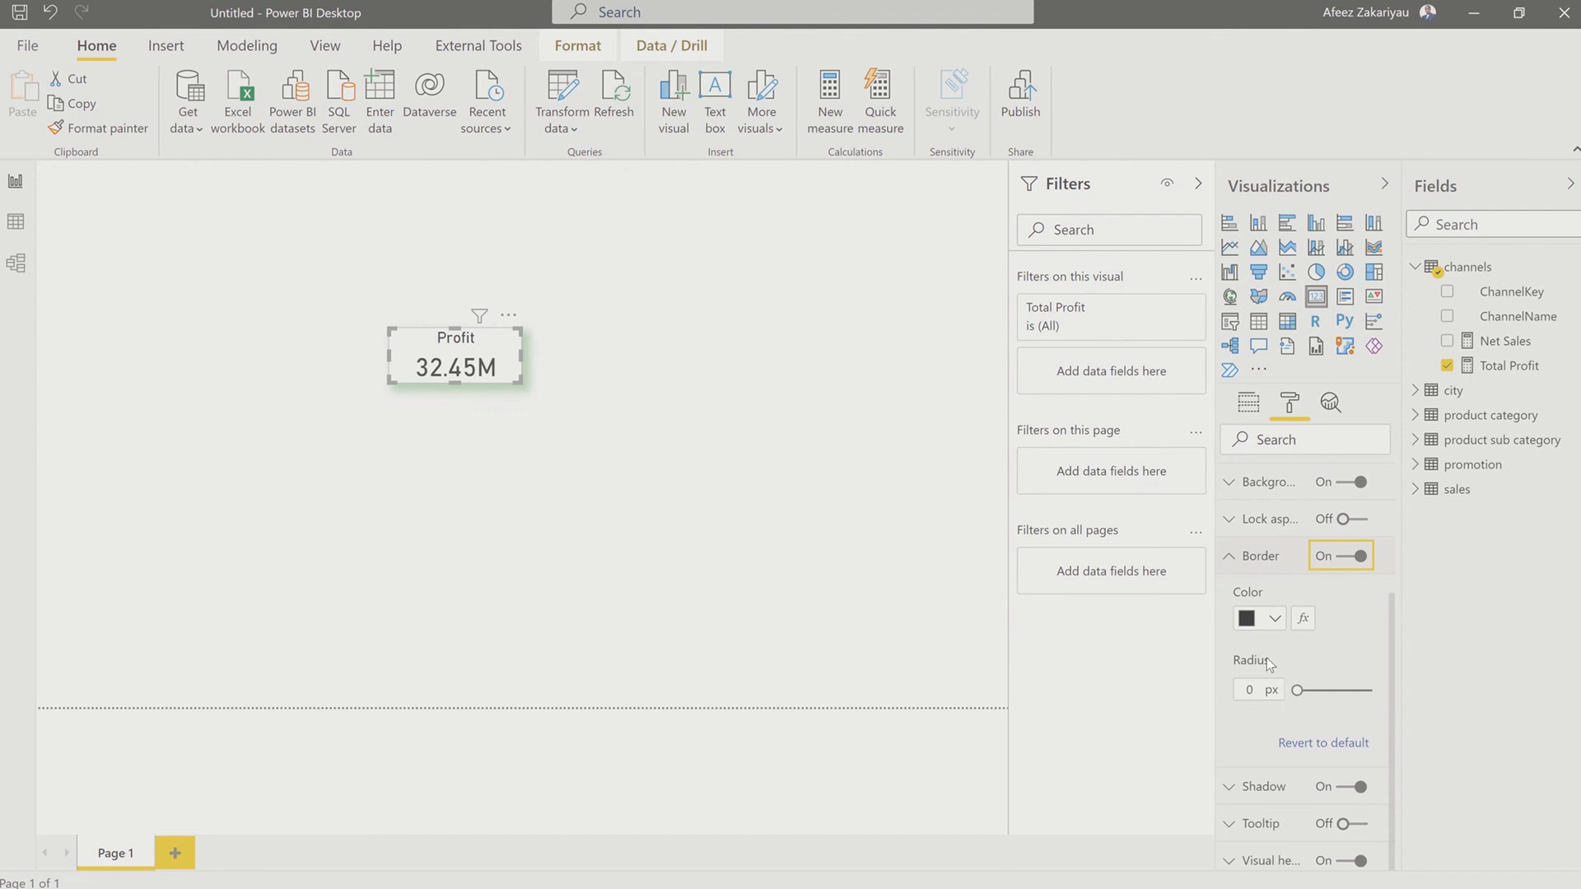
Step: Turn off the Total Profit card's background and set its border radius to 5 px
scroll(1259, 609, up, 2)
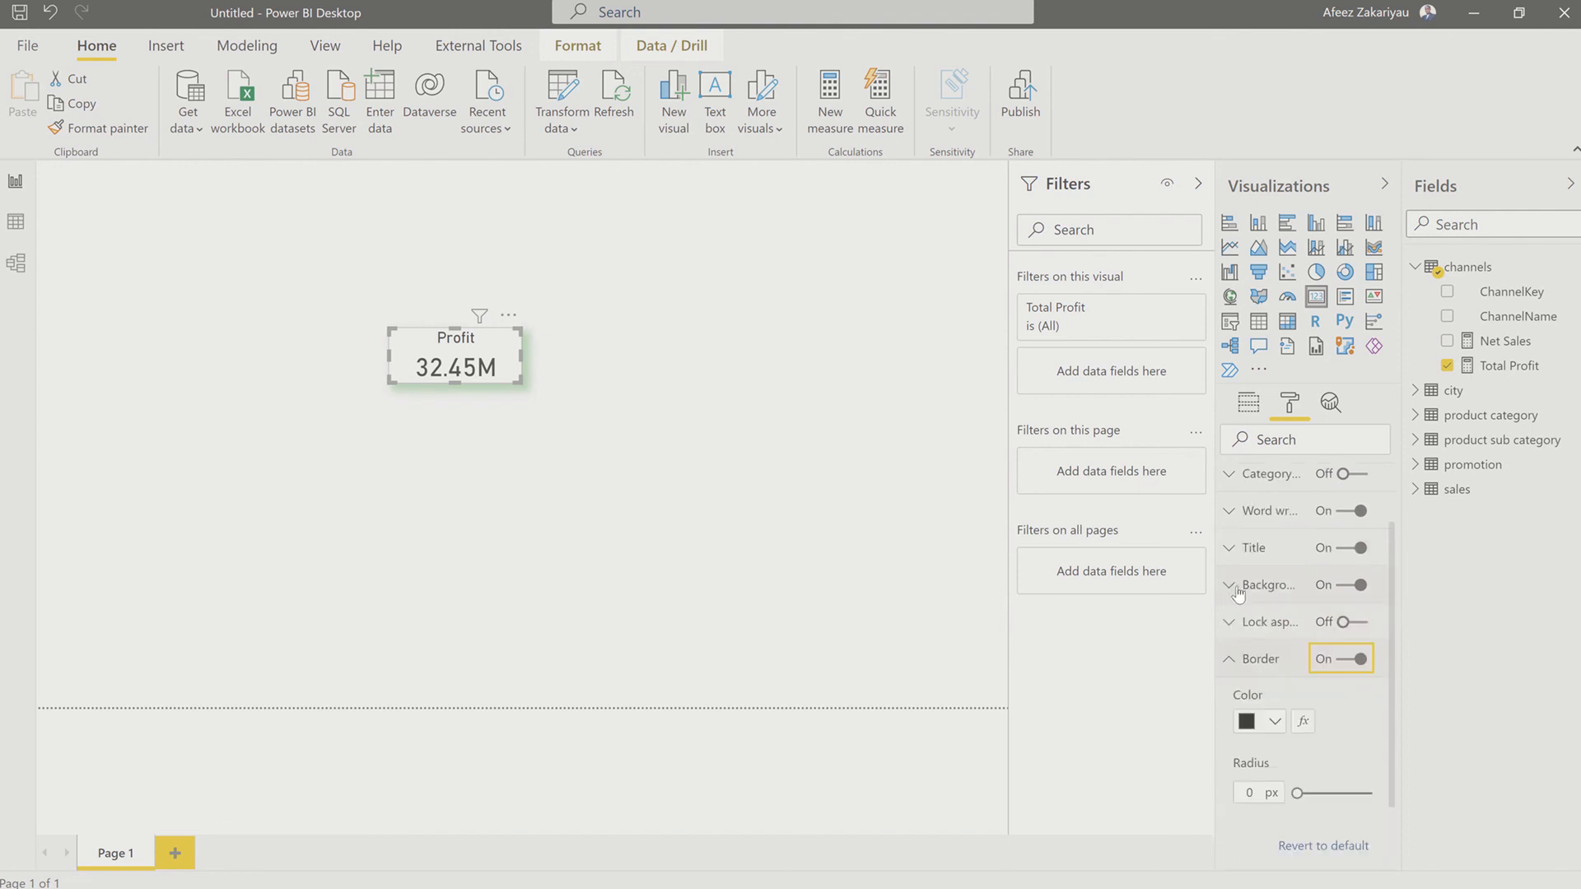
click(1344, 588)
click(1344, 586)
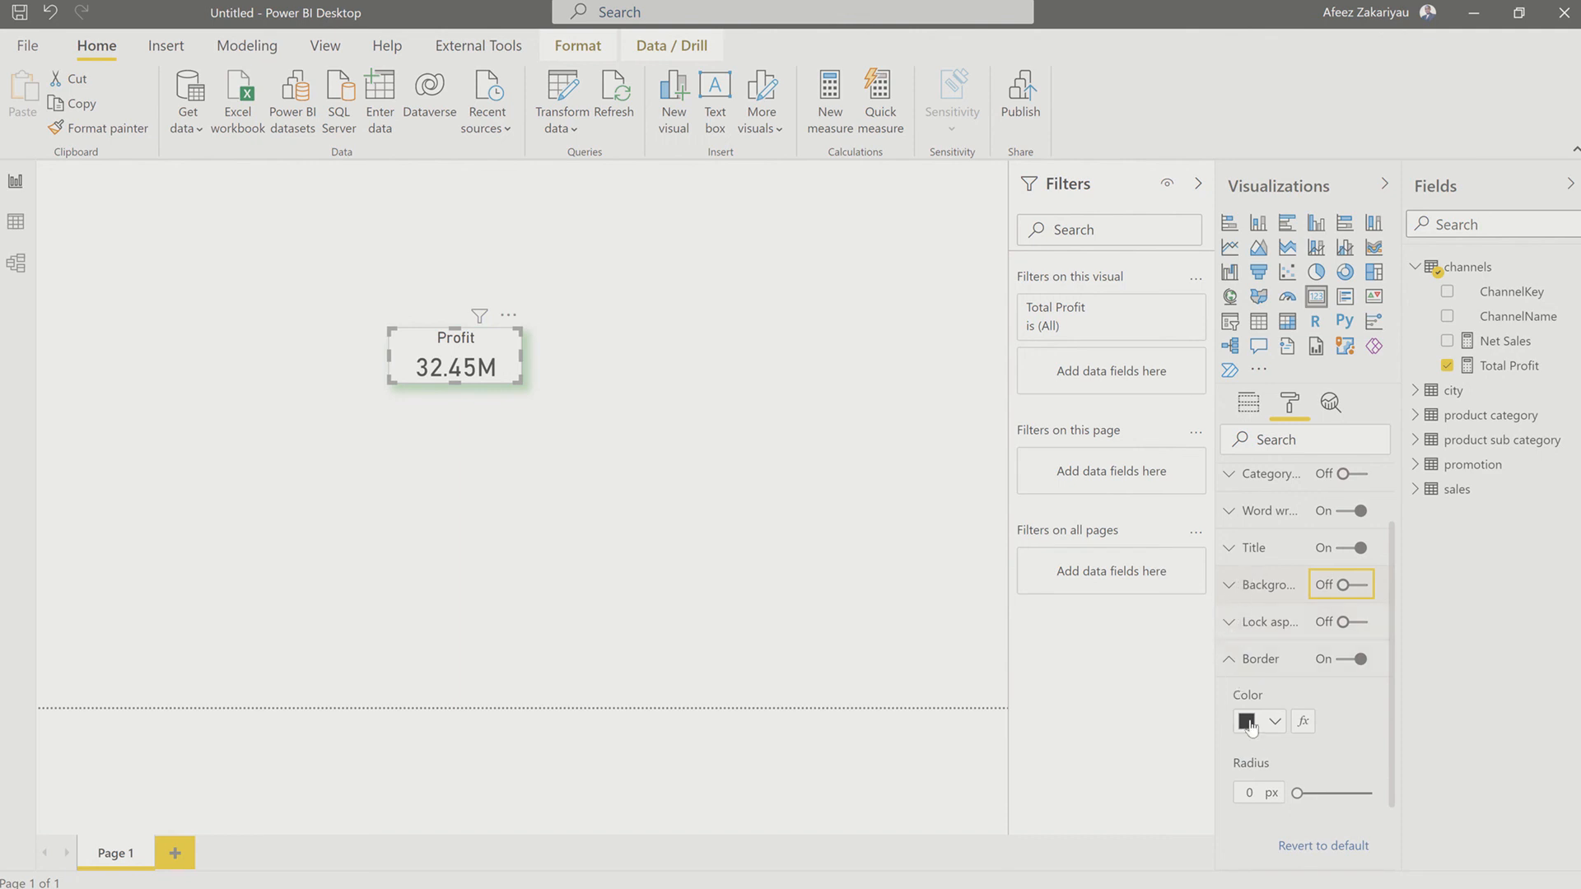
scroll(1259, 721, down, 2)
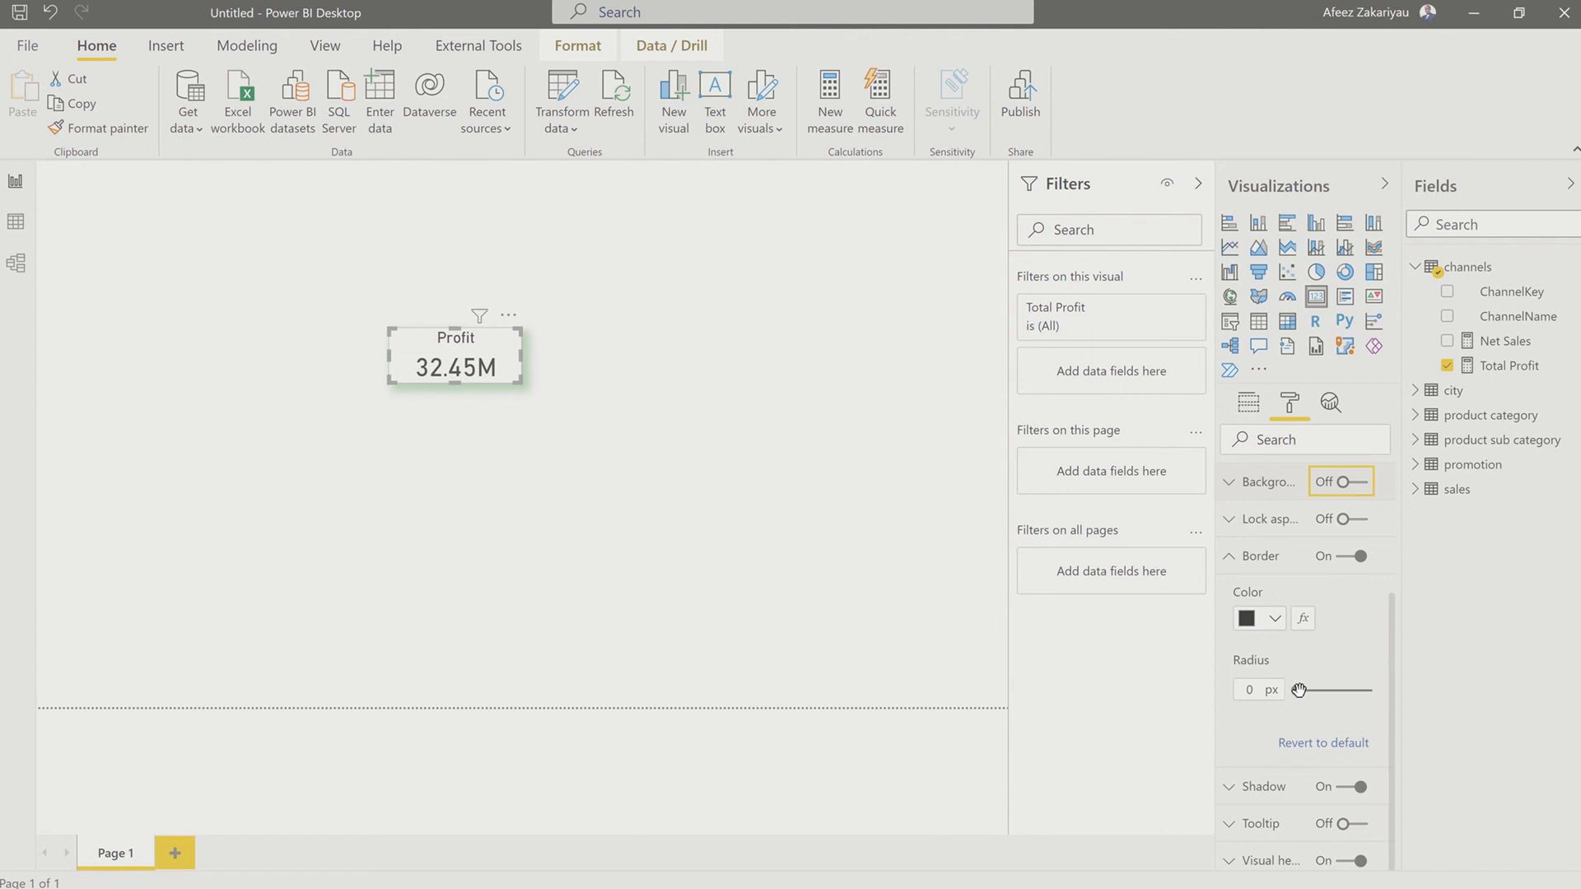
drag(1296, 690, 1309, 693)
click(1275, 619)
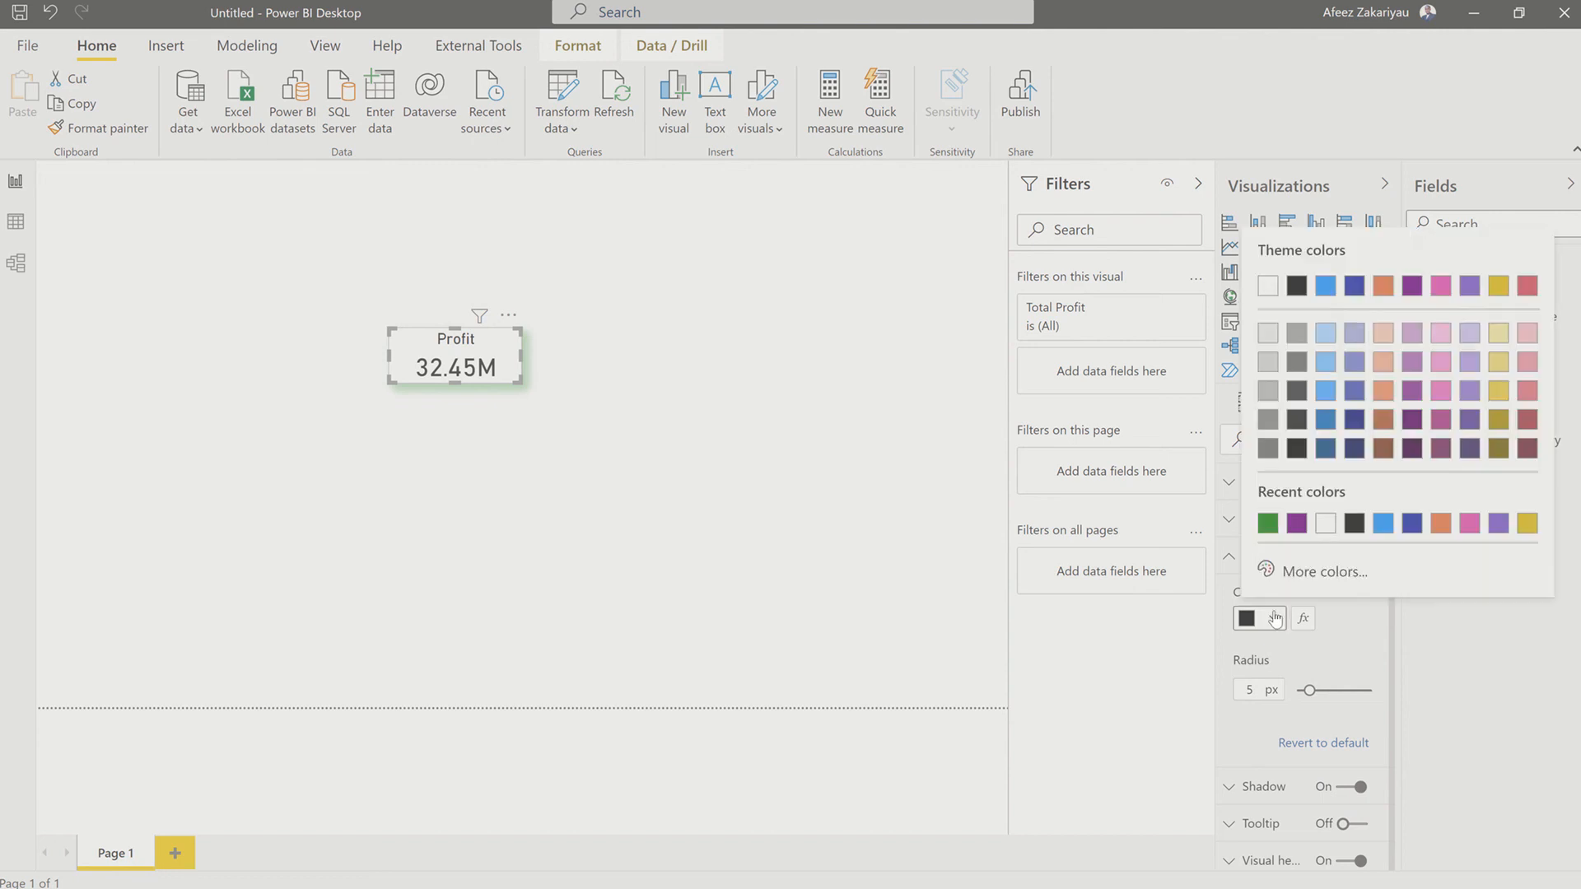
click(1275, 619)
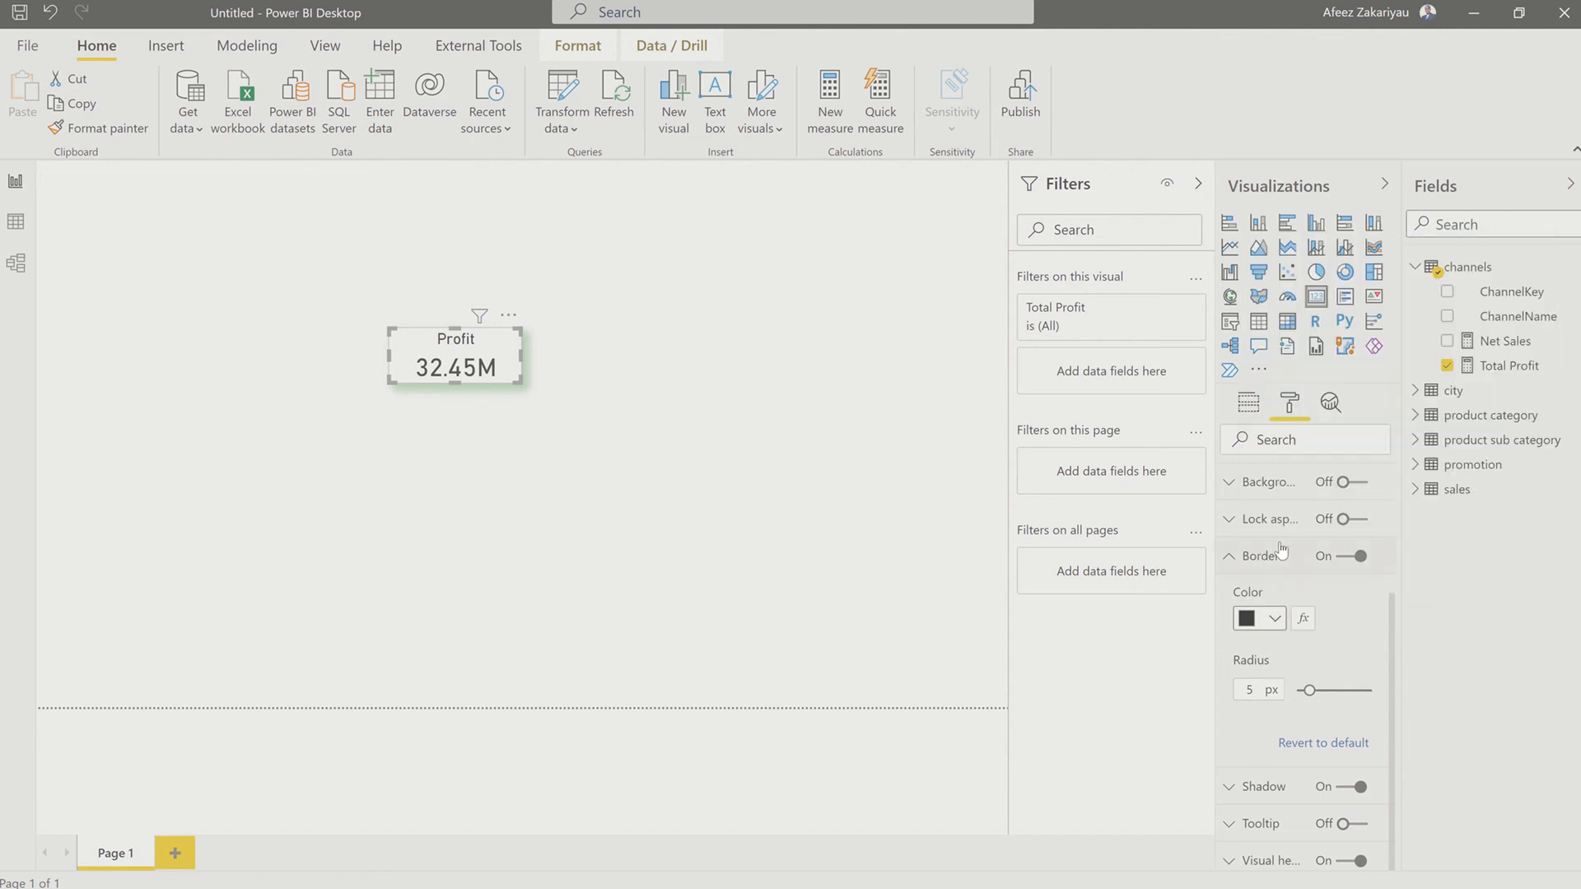
click(1232, 557)
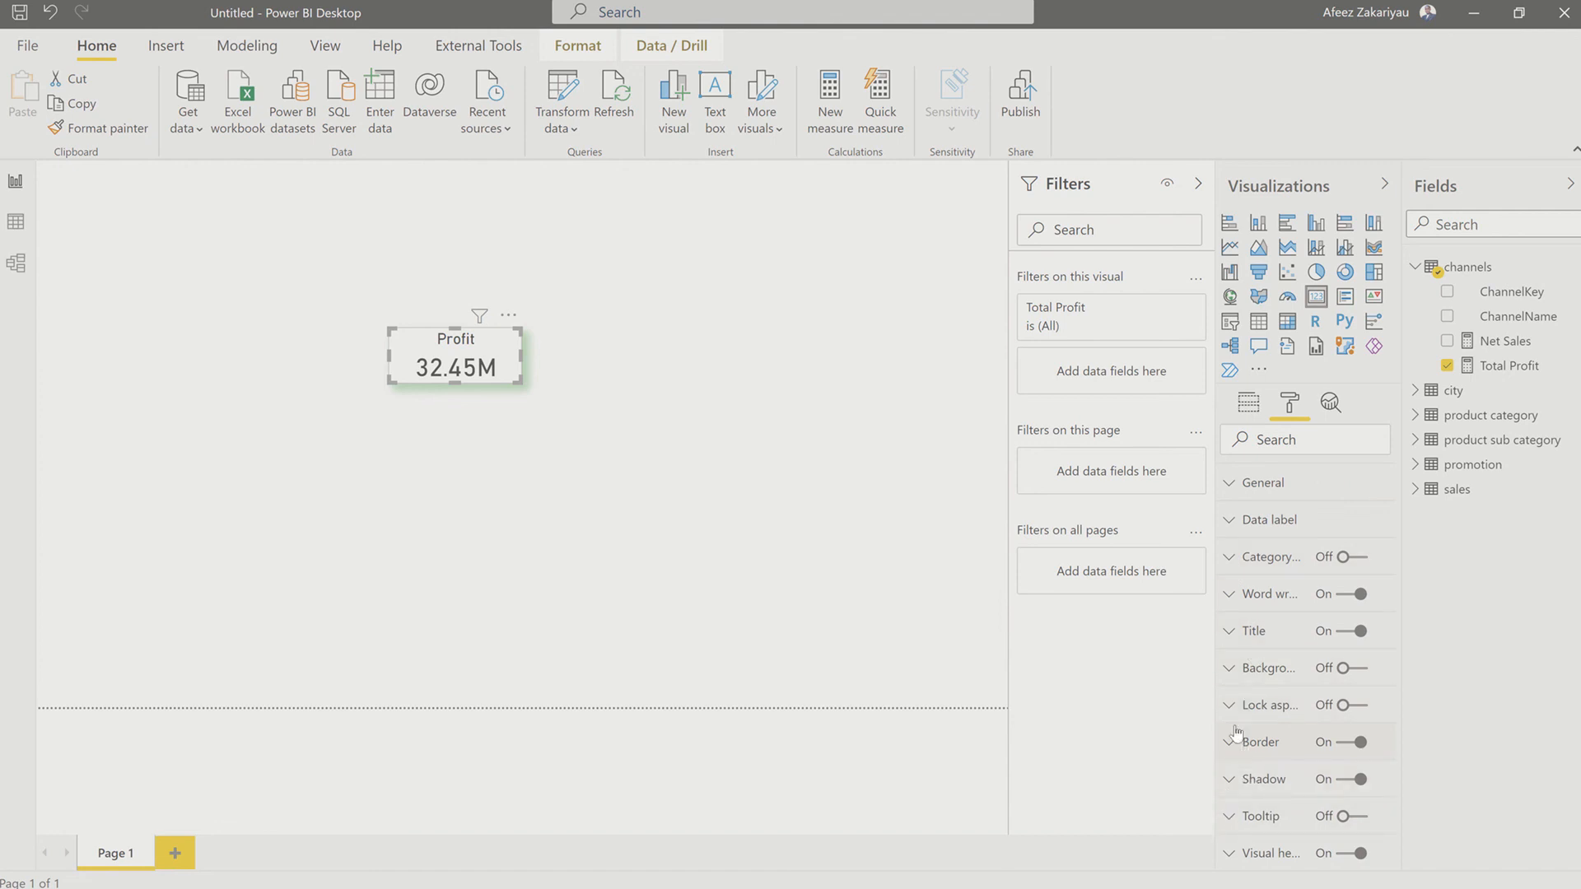
Step: Reuse the shadow's custom green #067A00 as the border color of the Total Profit card
click(1229, 778)
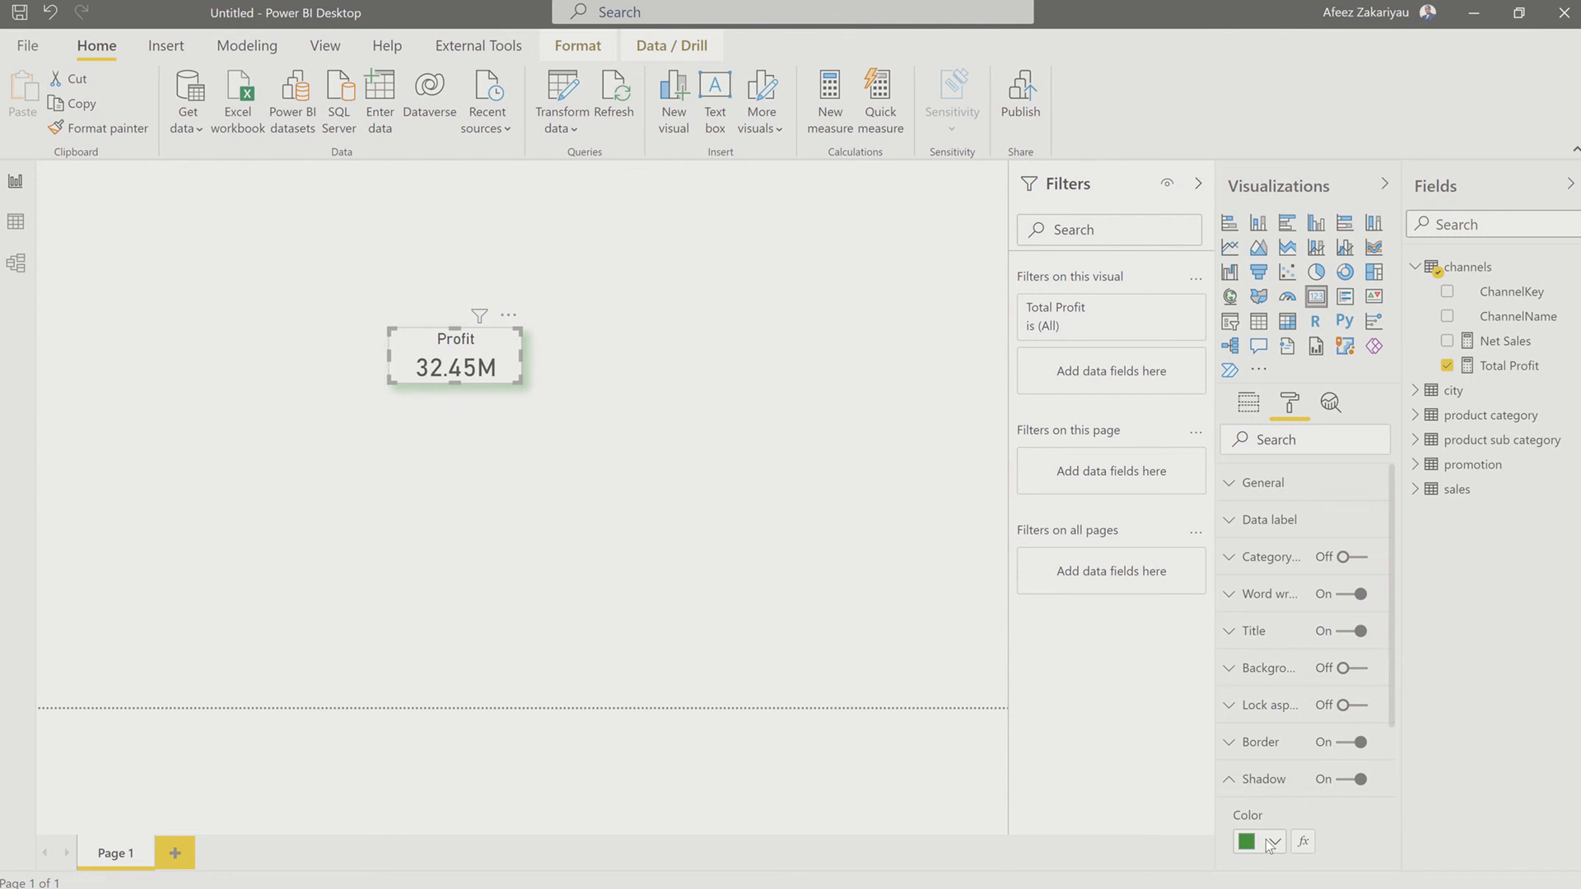
click(1272, 841)
click(1327, 795)
key(ctrl+c)
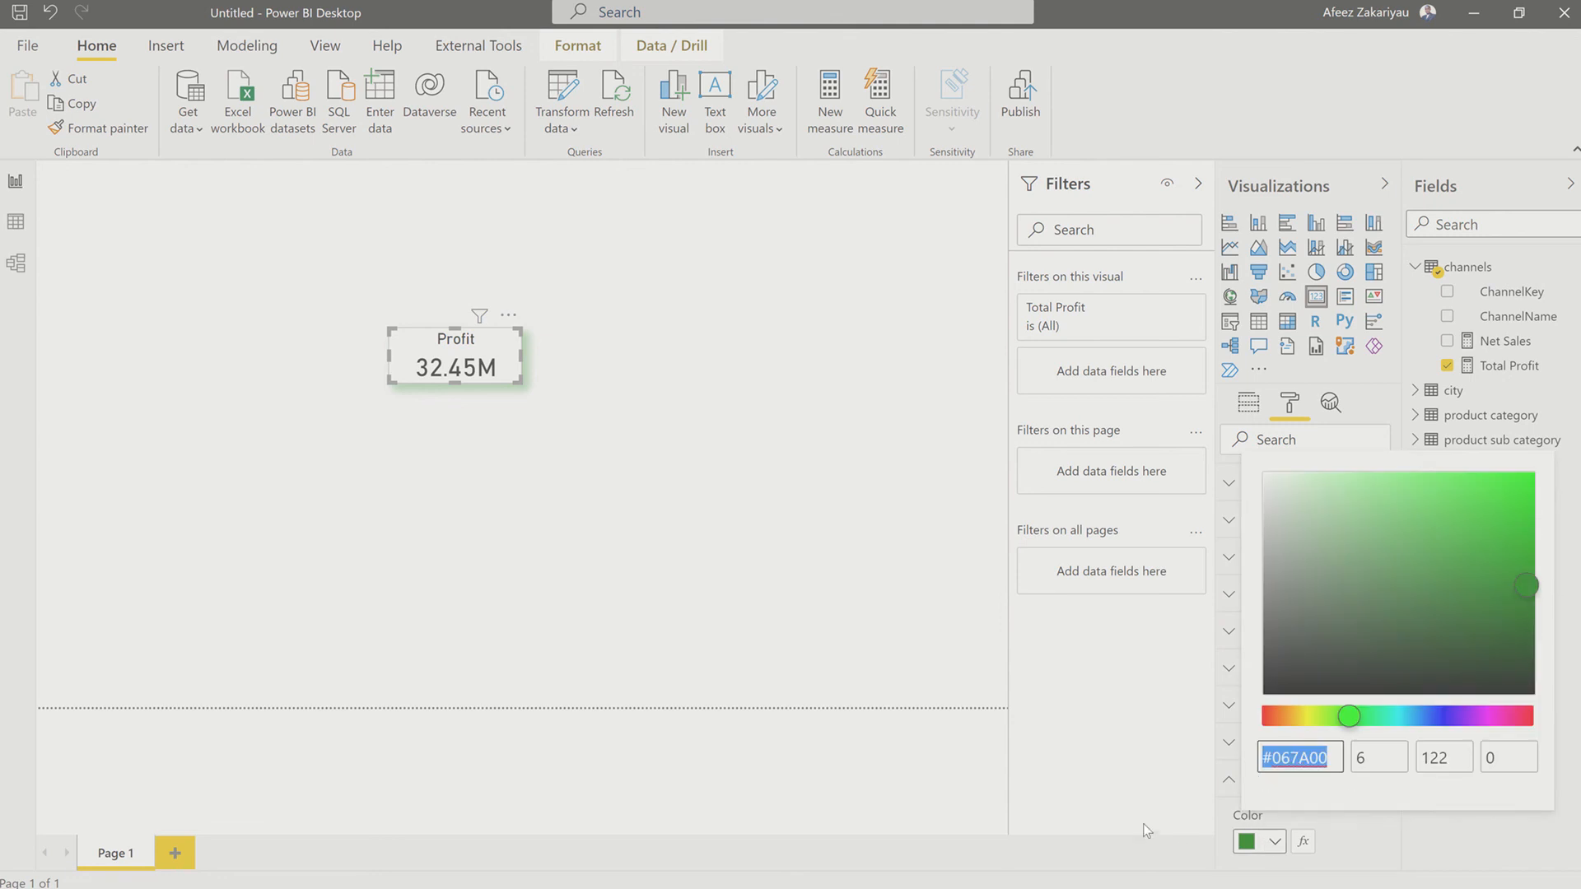
click(1219, 798)
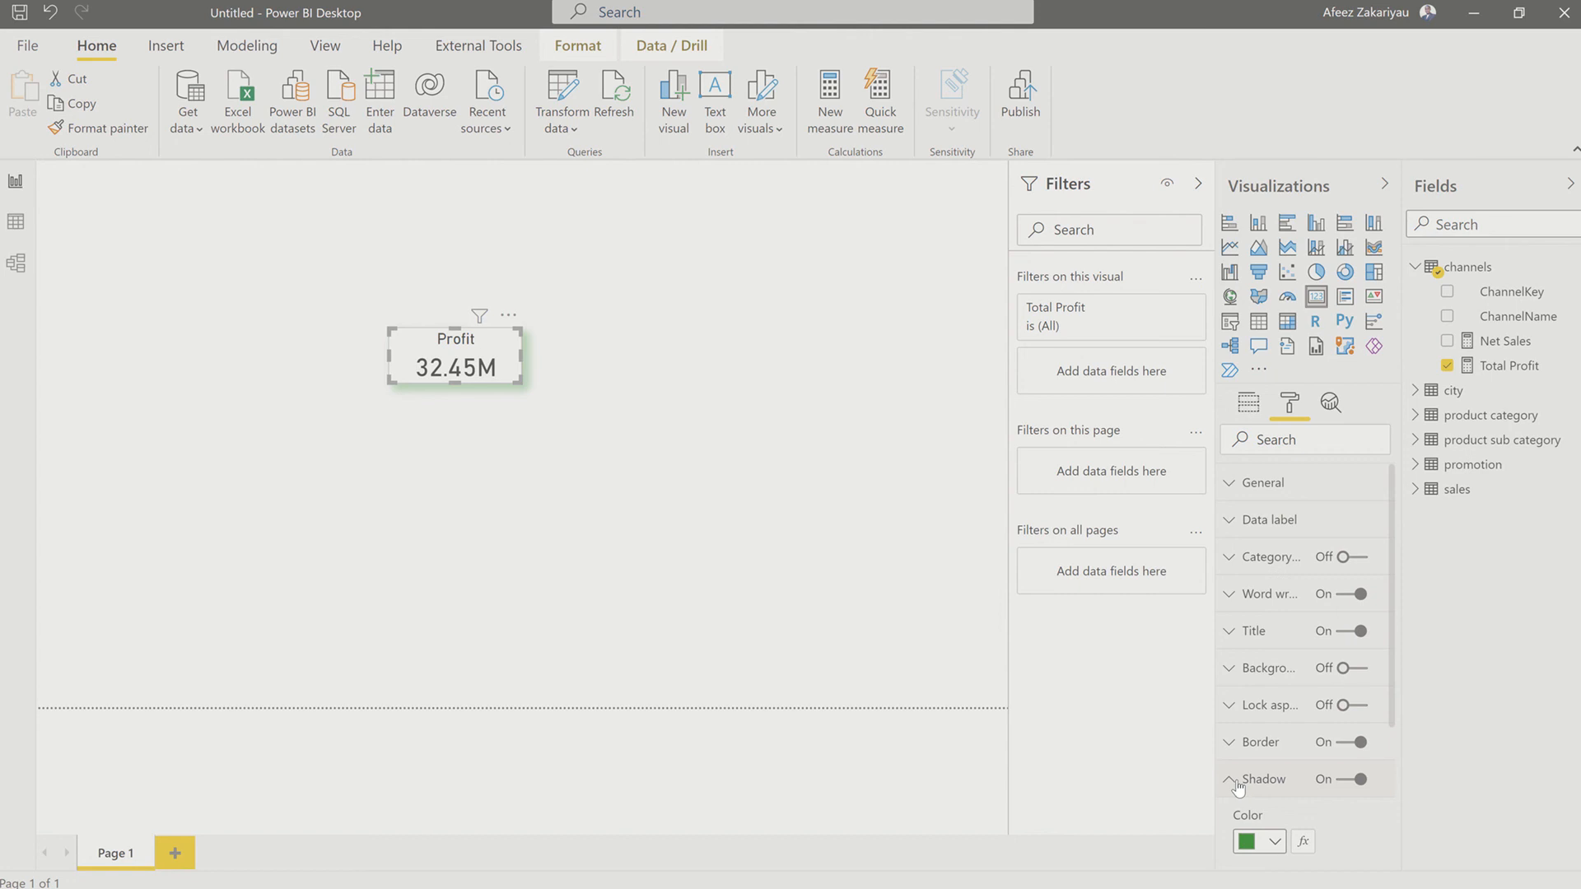
click(1230, 780)
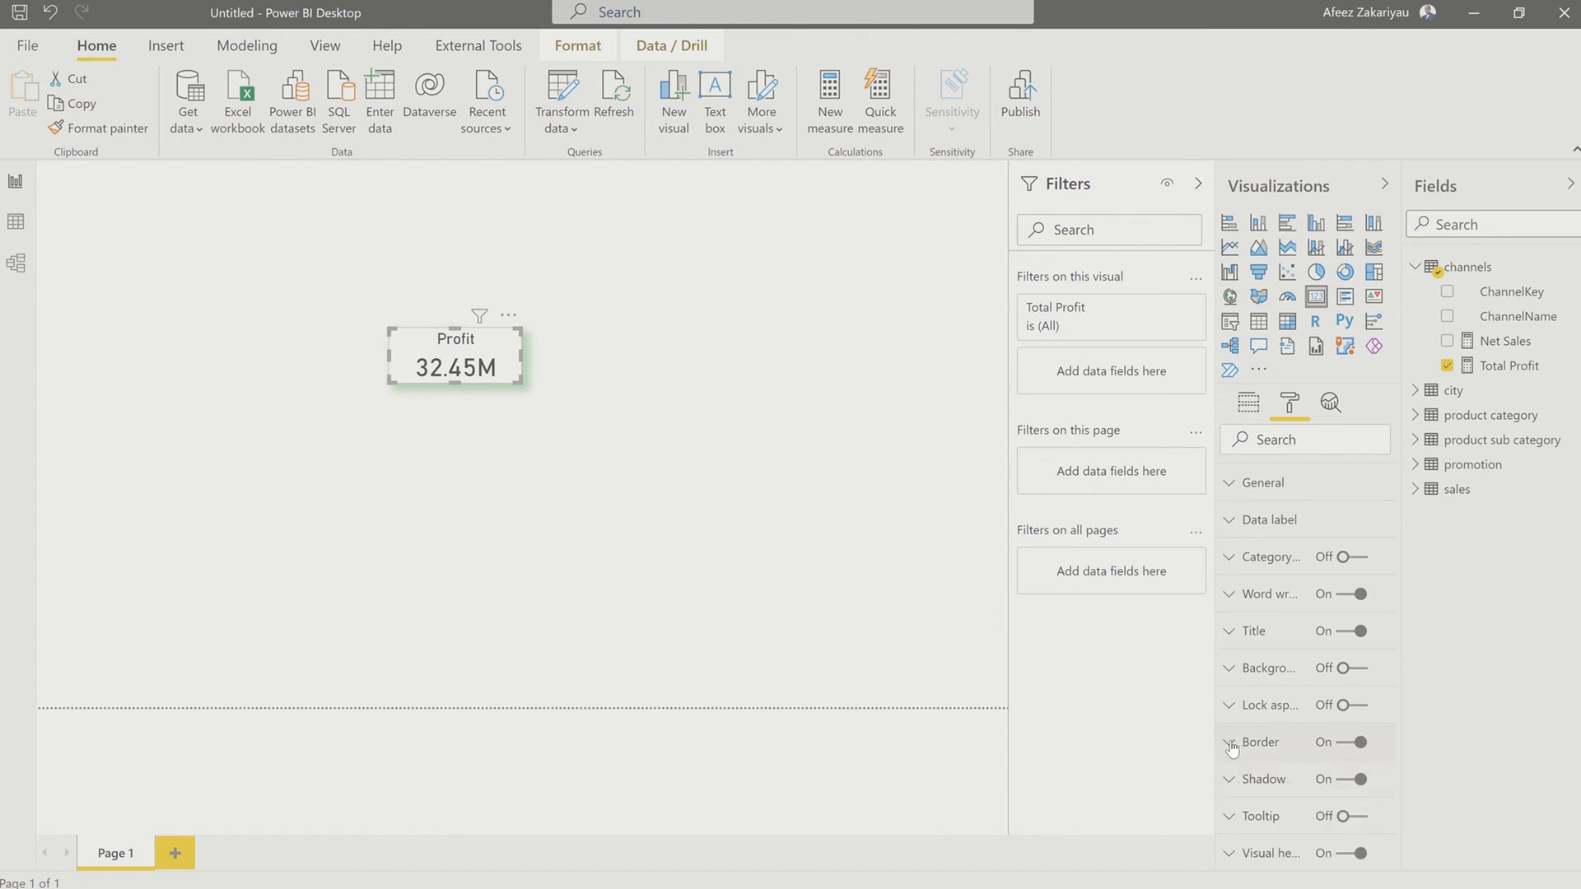
click(1231, 746)
click(1258, 804)
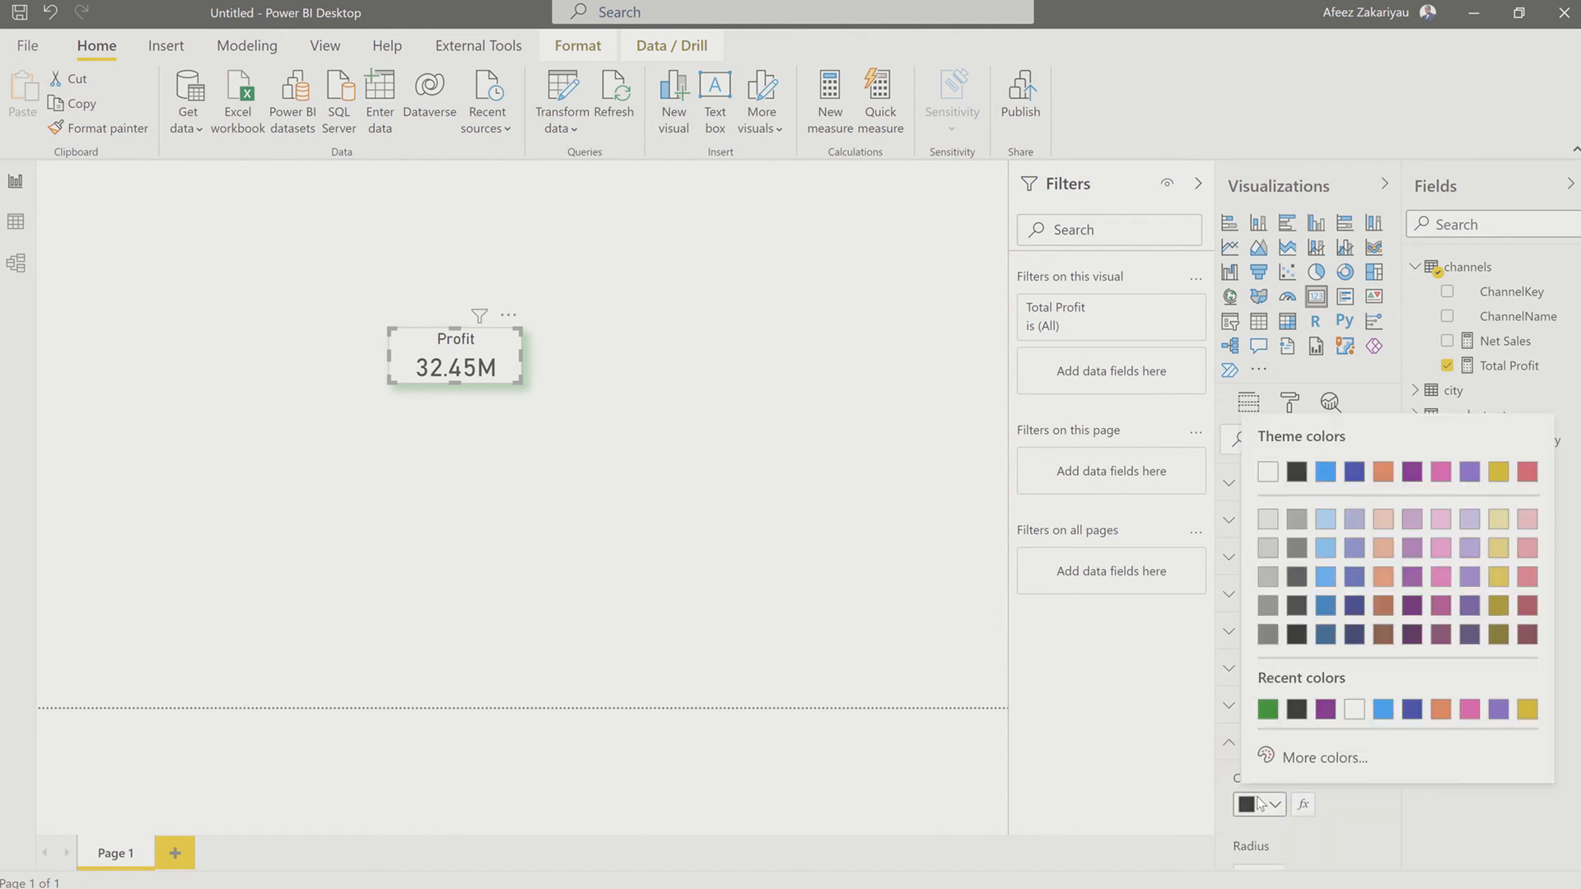
click(1322, 757)
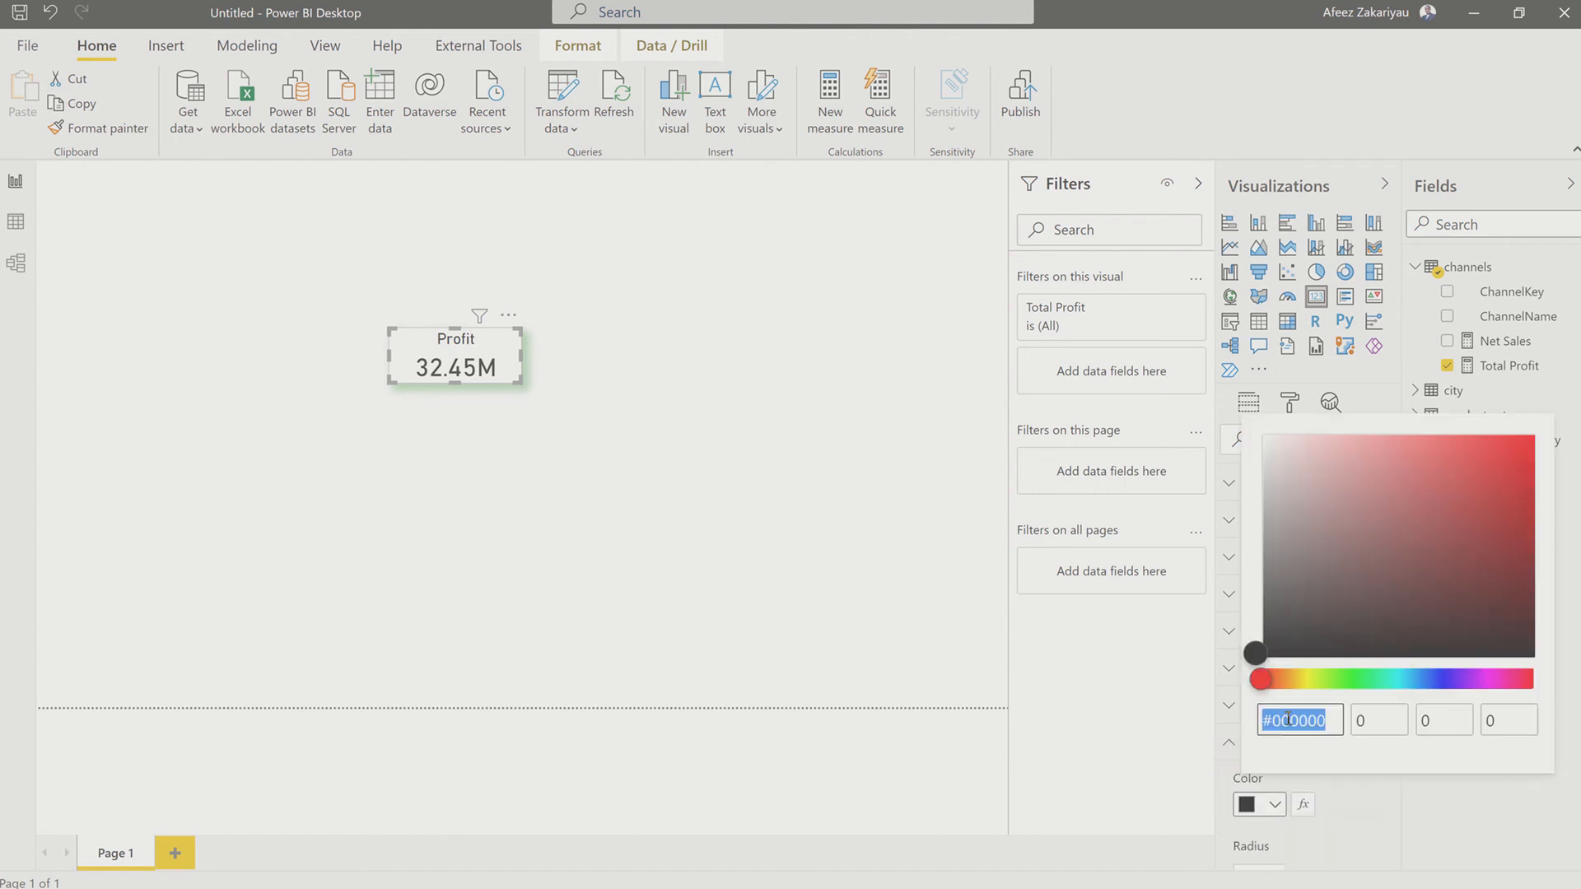
key(ctrl+v)
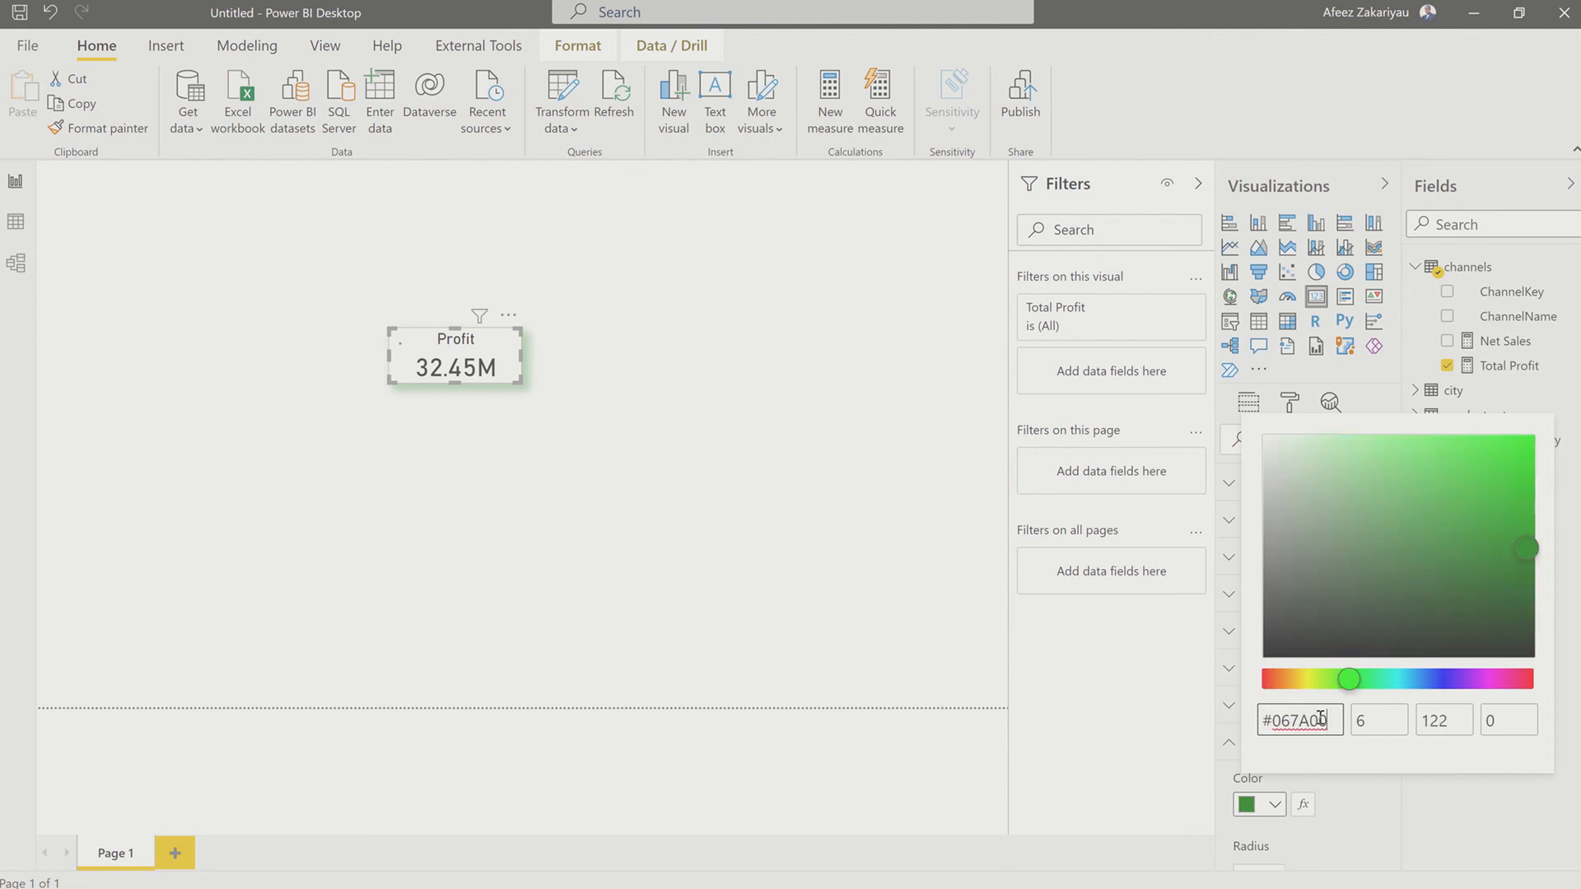
click(1366, 801)
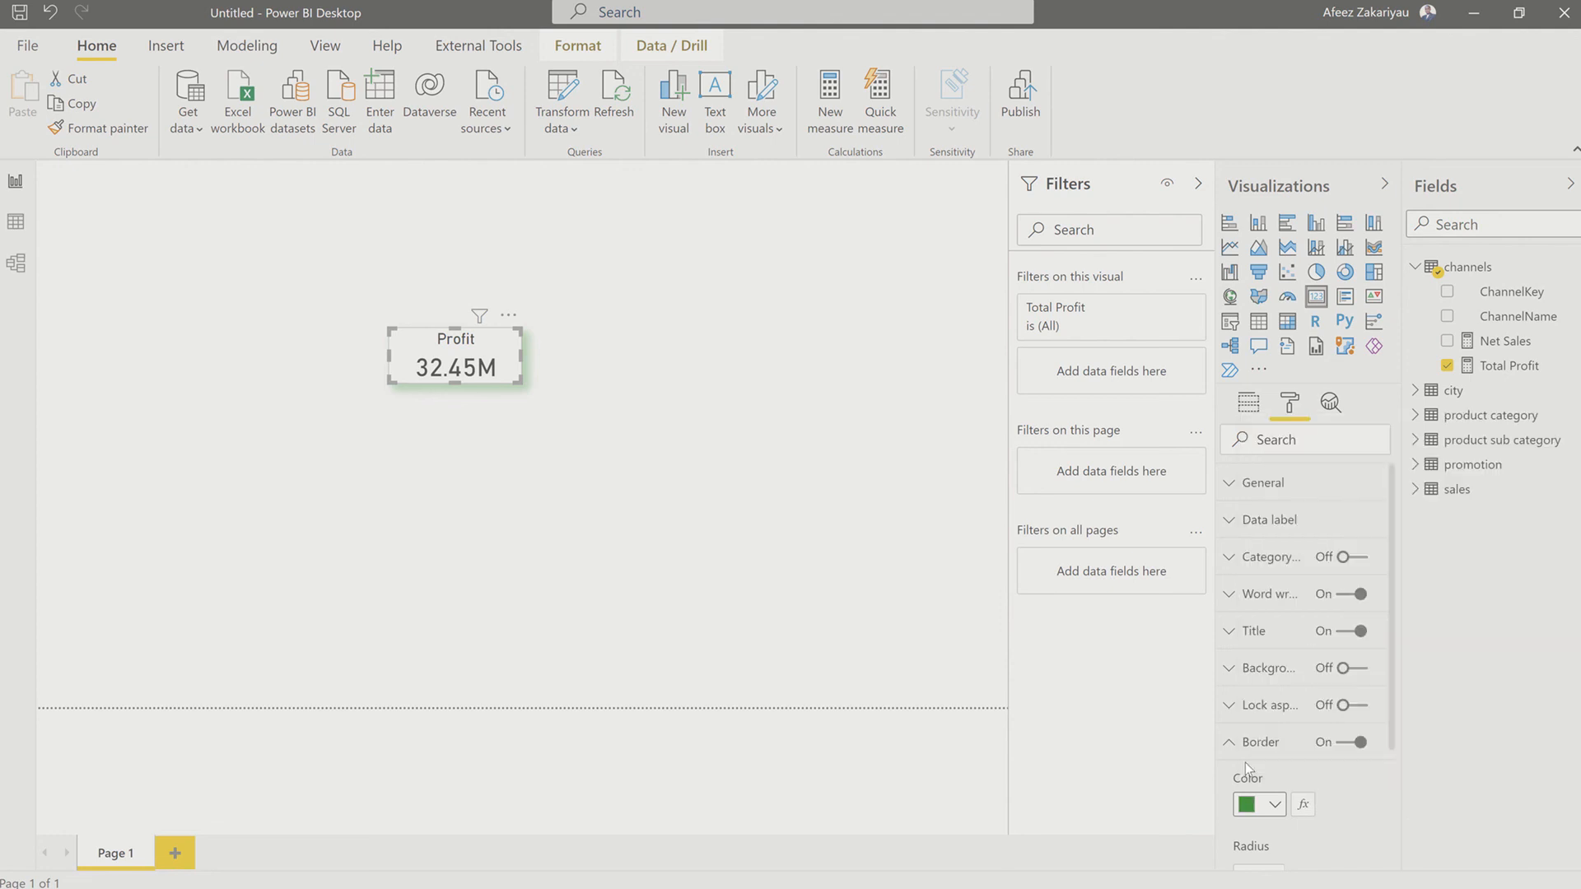
click(724, 585)
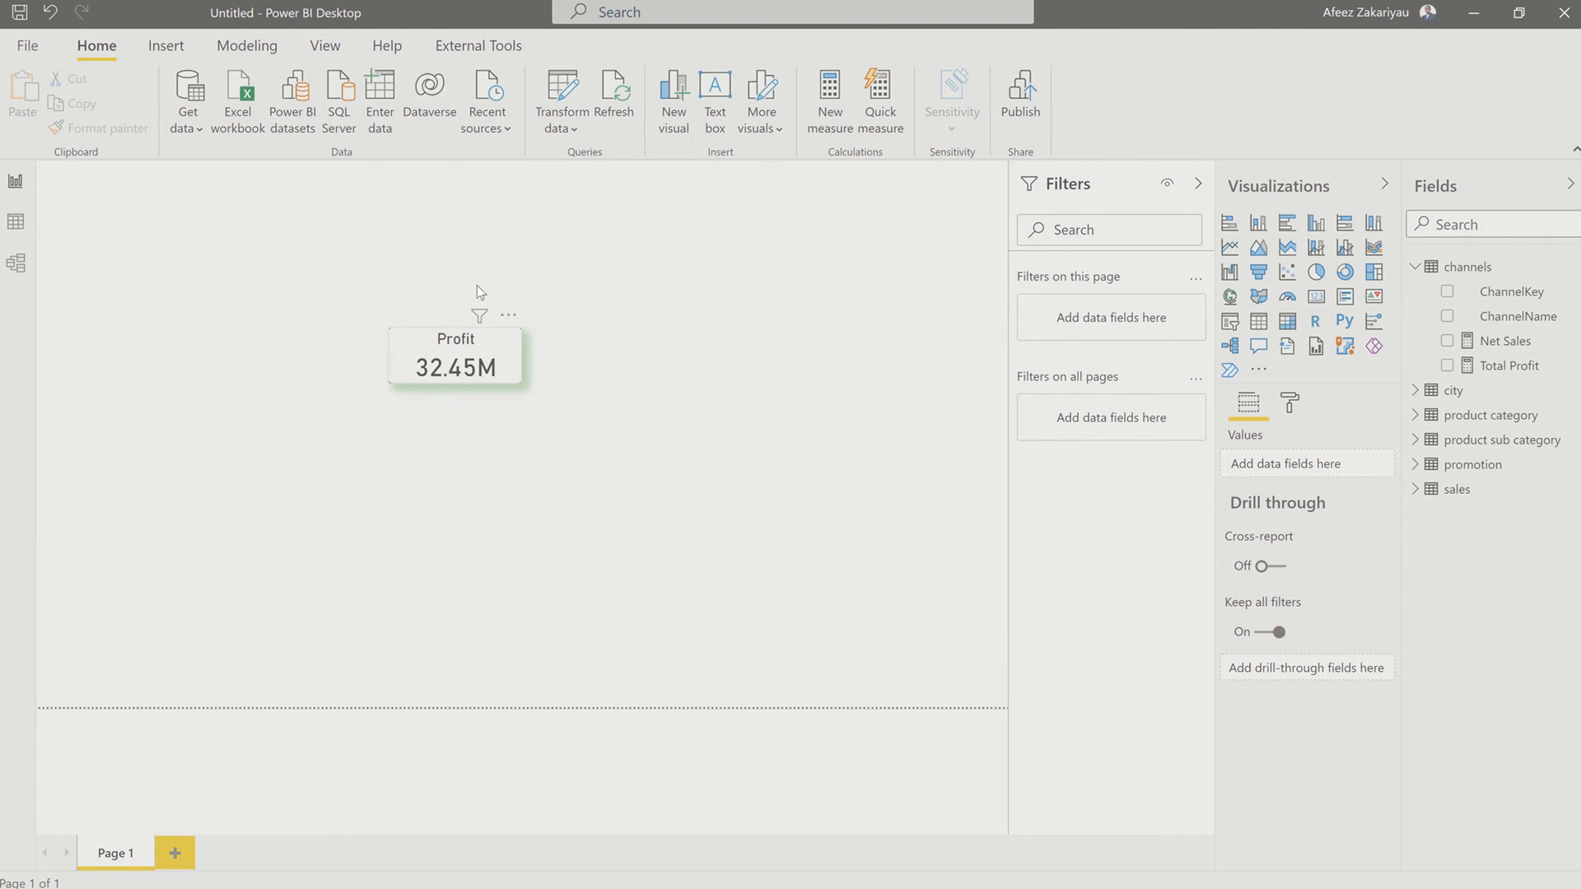
Step: Move the Profit card up toward the page's upper-left area and place a duplicate of it alongside on its right
drag(495, 345, 298, 239)
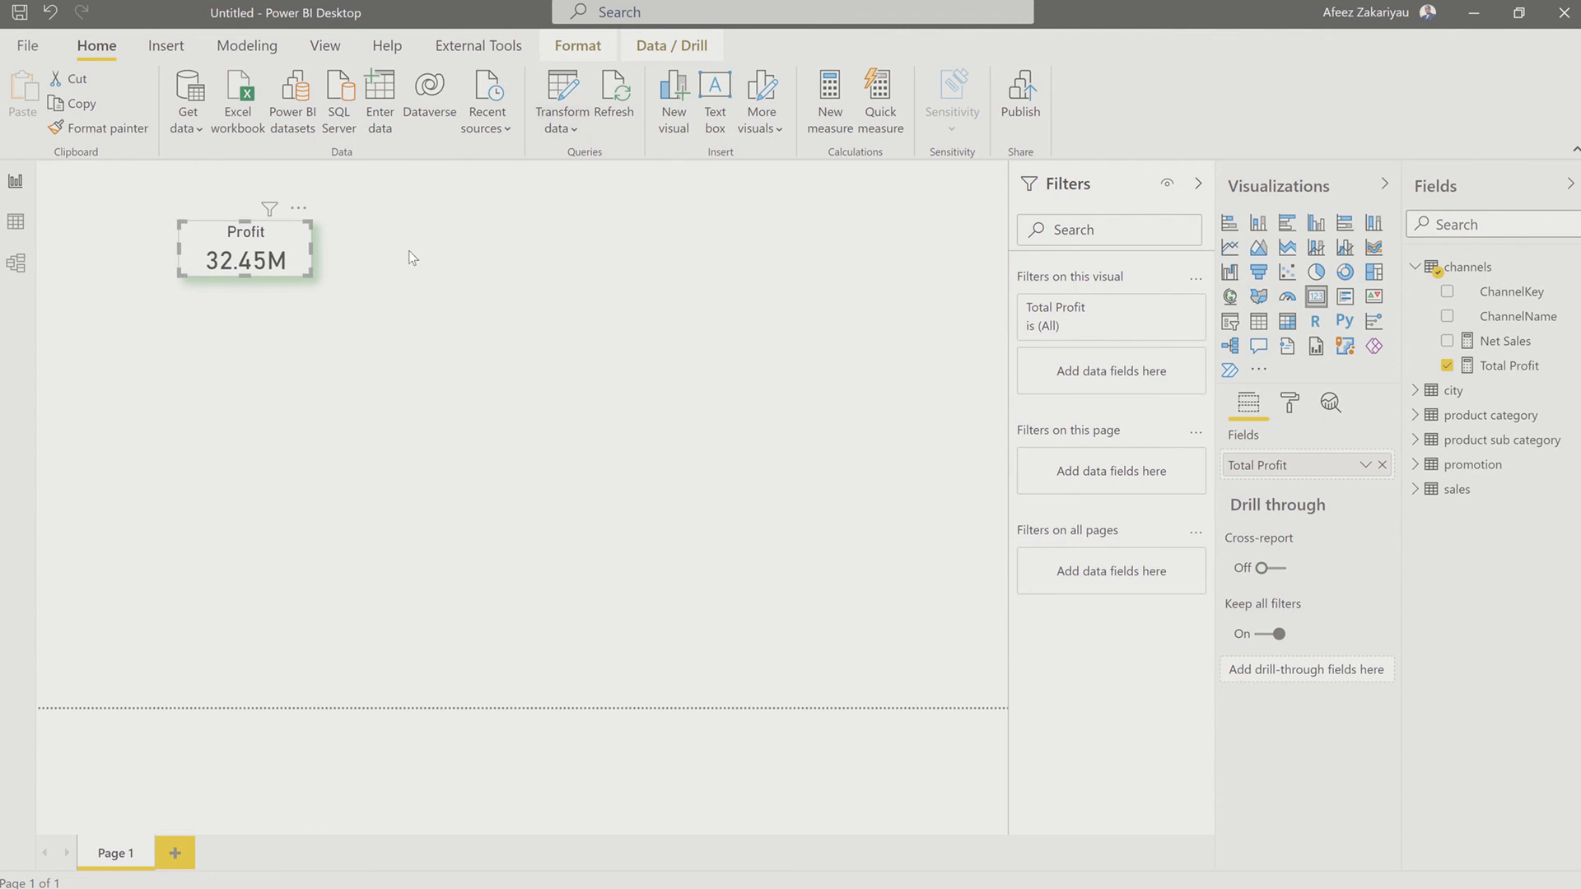
click(321, 243)
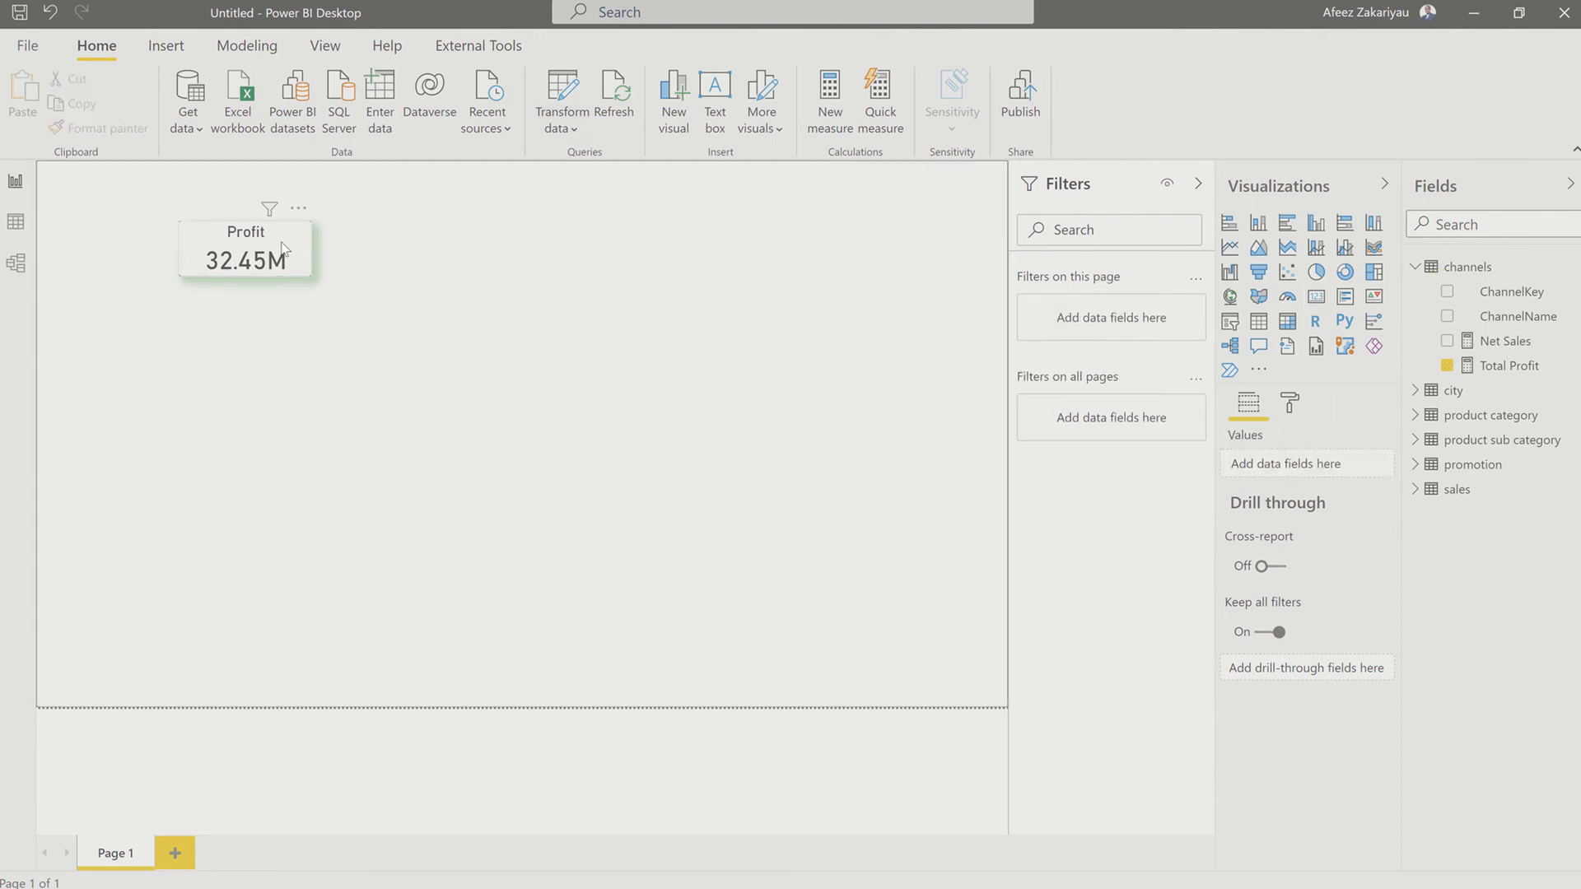
click(284, 251)
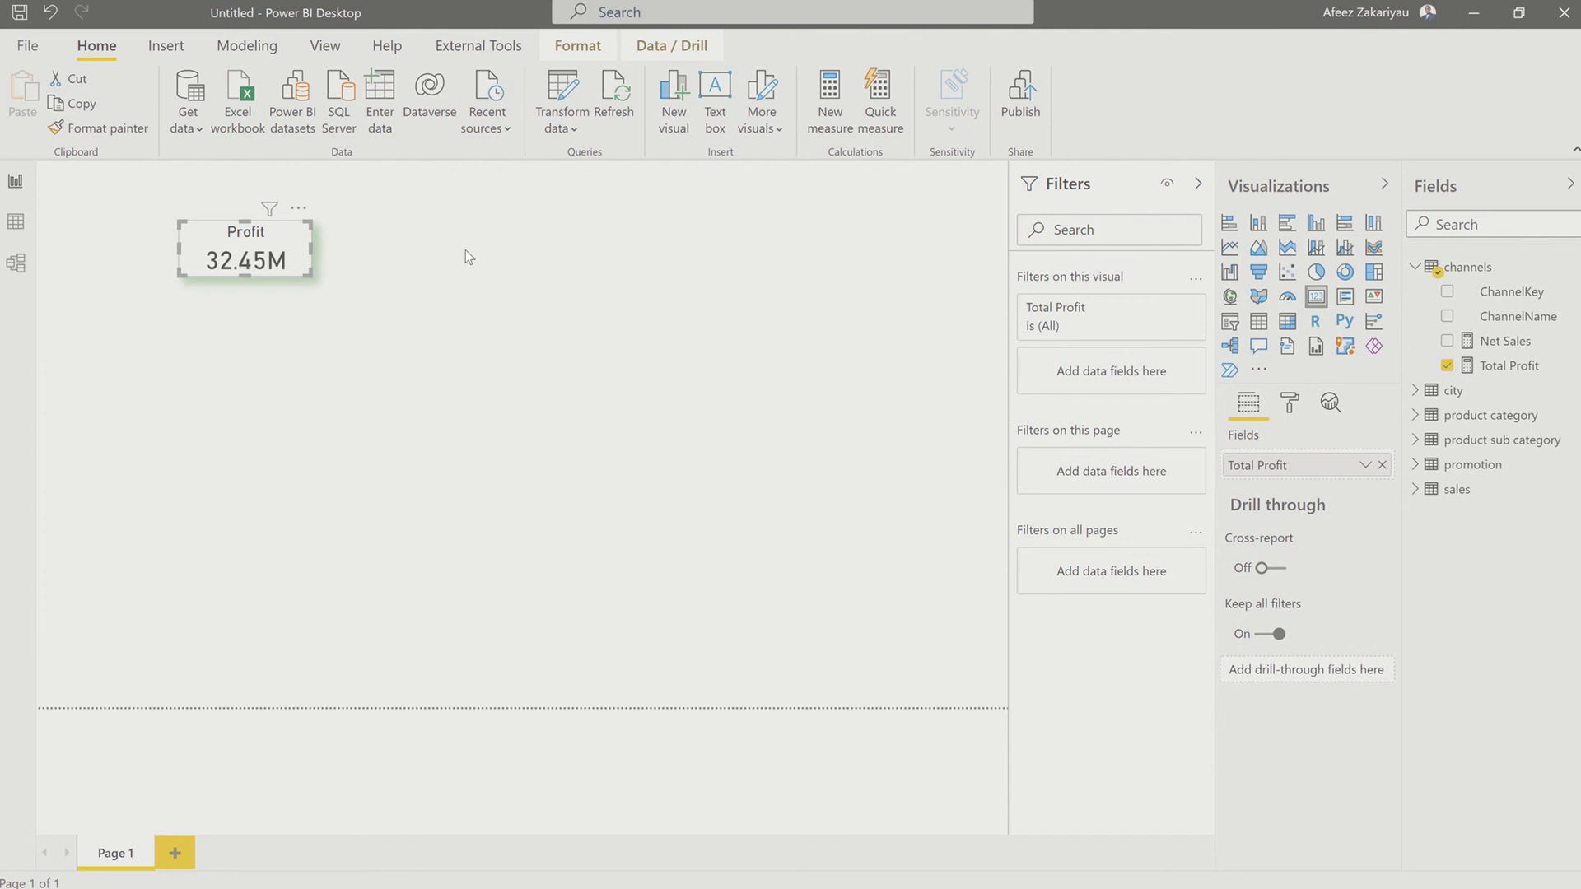
key(ctrl+c)
key(ctrl+v)
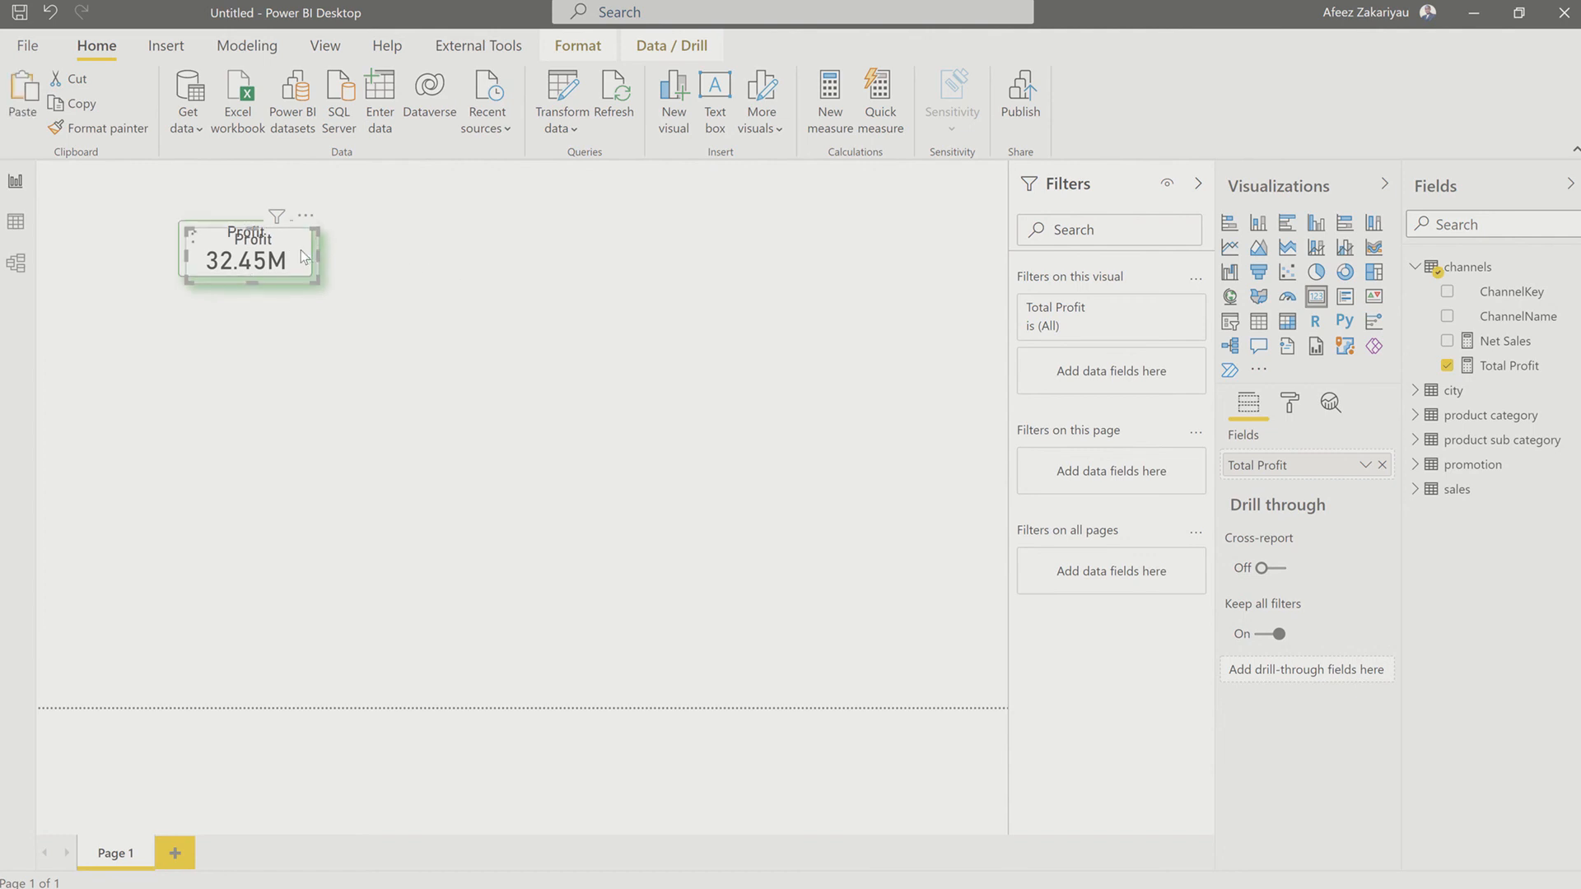
drag(300, 249, 454, 240)
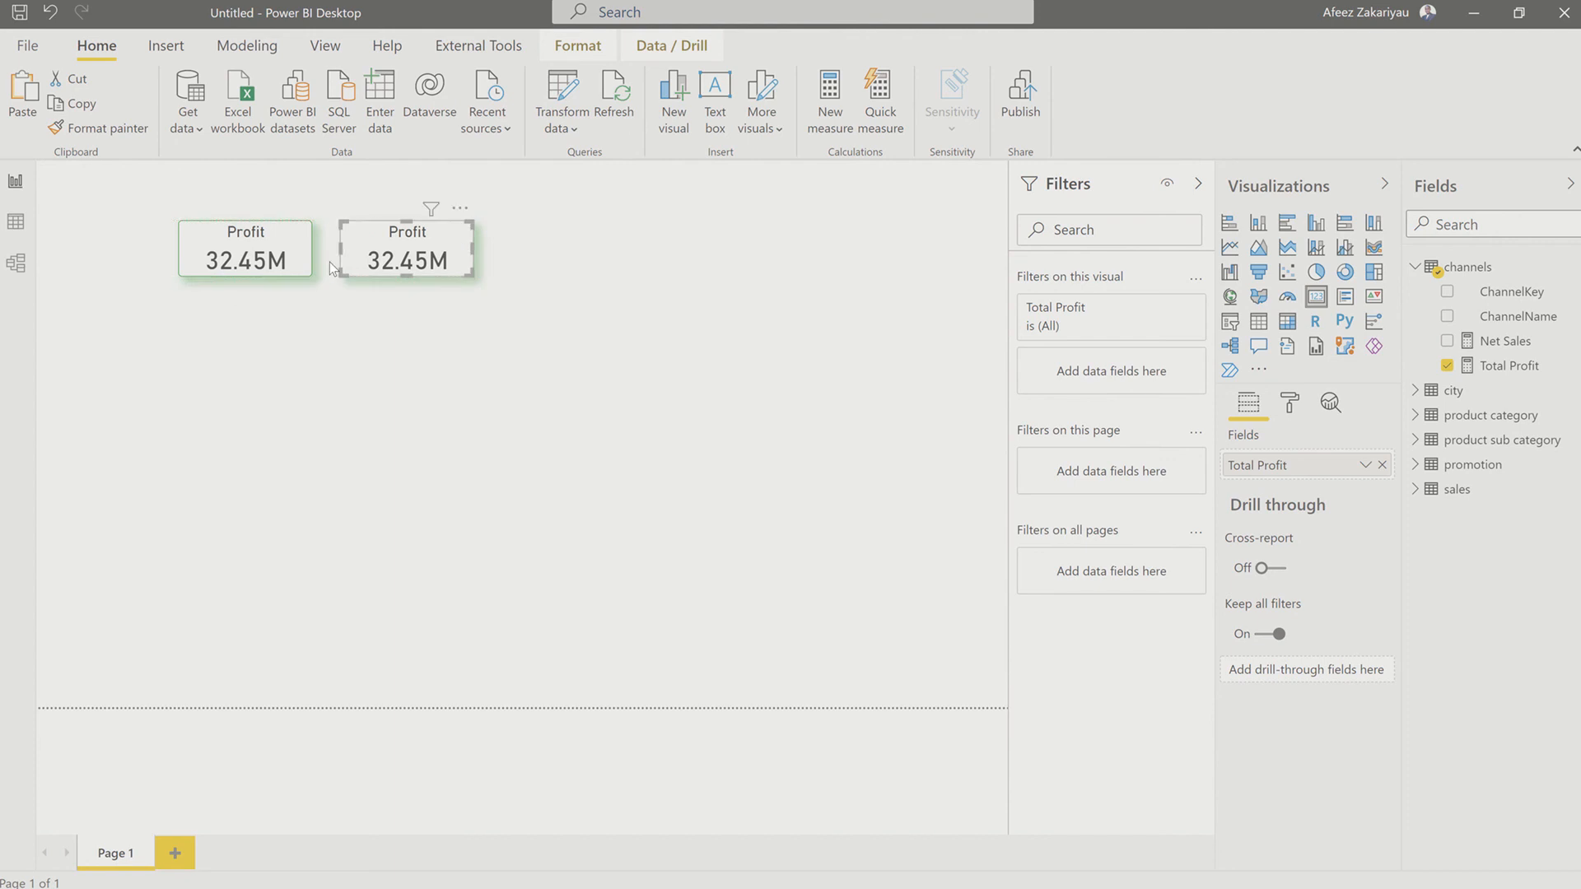
Step: Change the title text of the left one of the two Profit cards to Net Sales
click(290, 238)
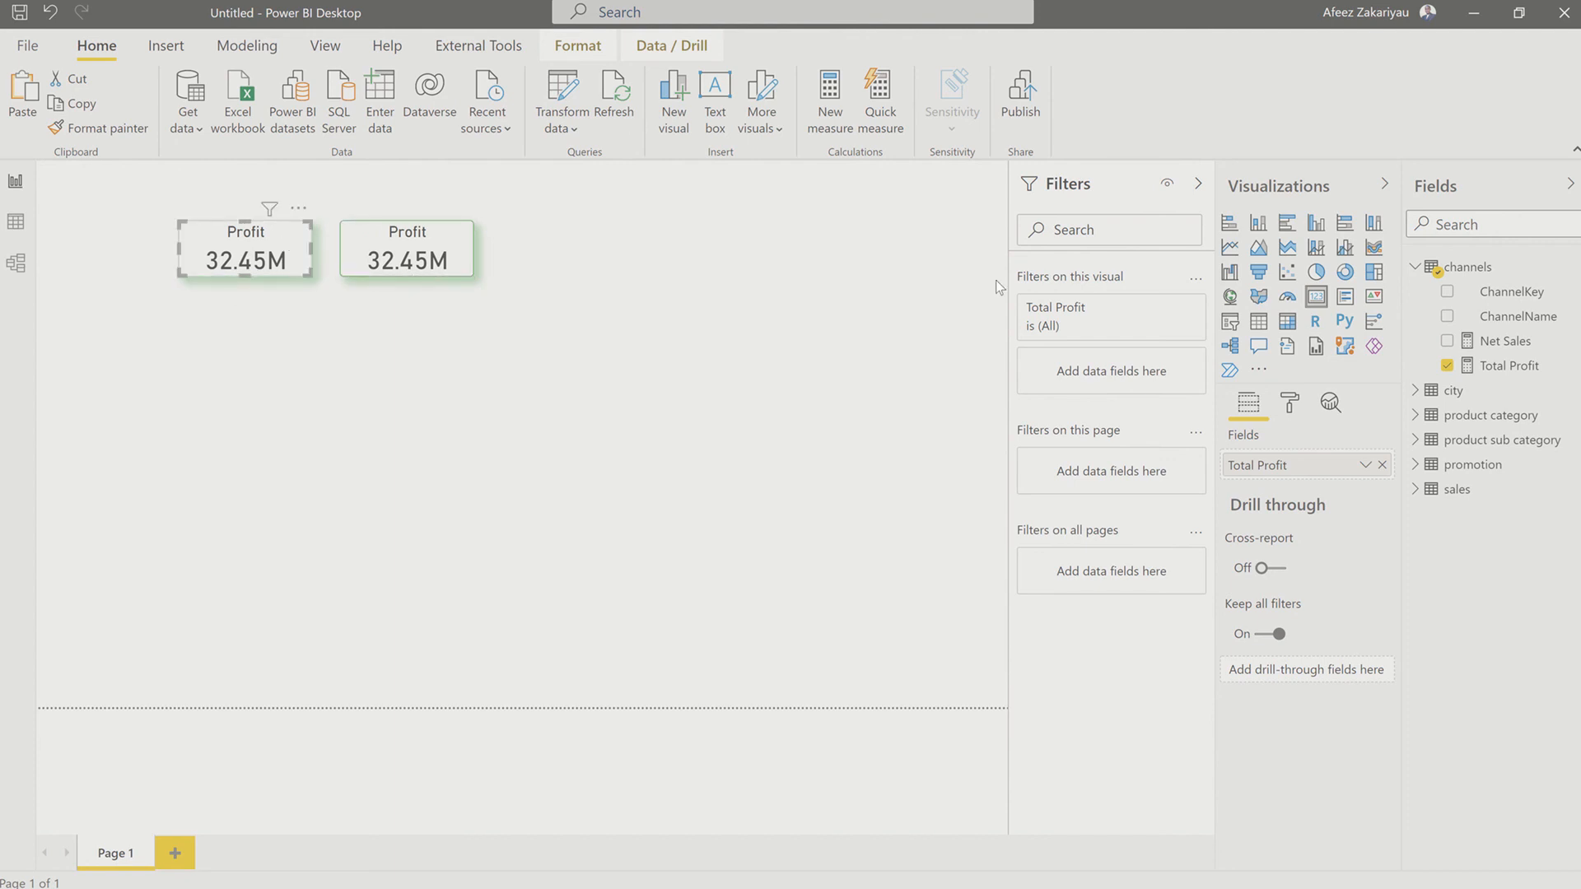
click(1290, 401)
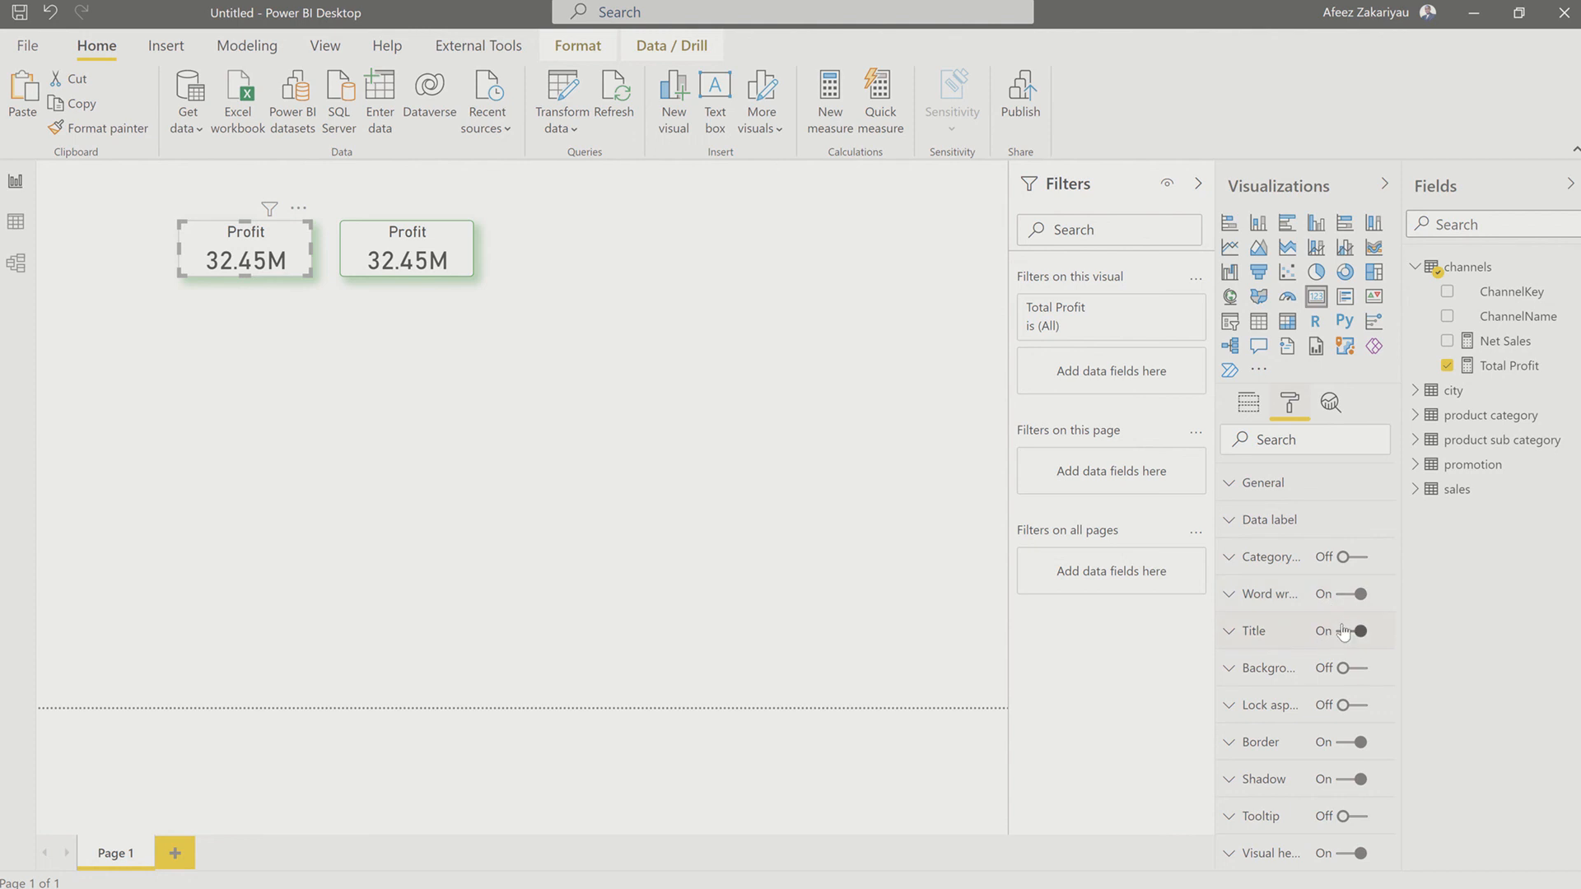
click(1230, 633)
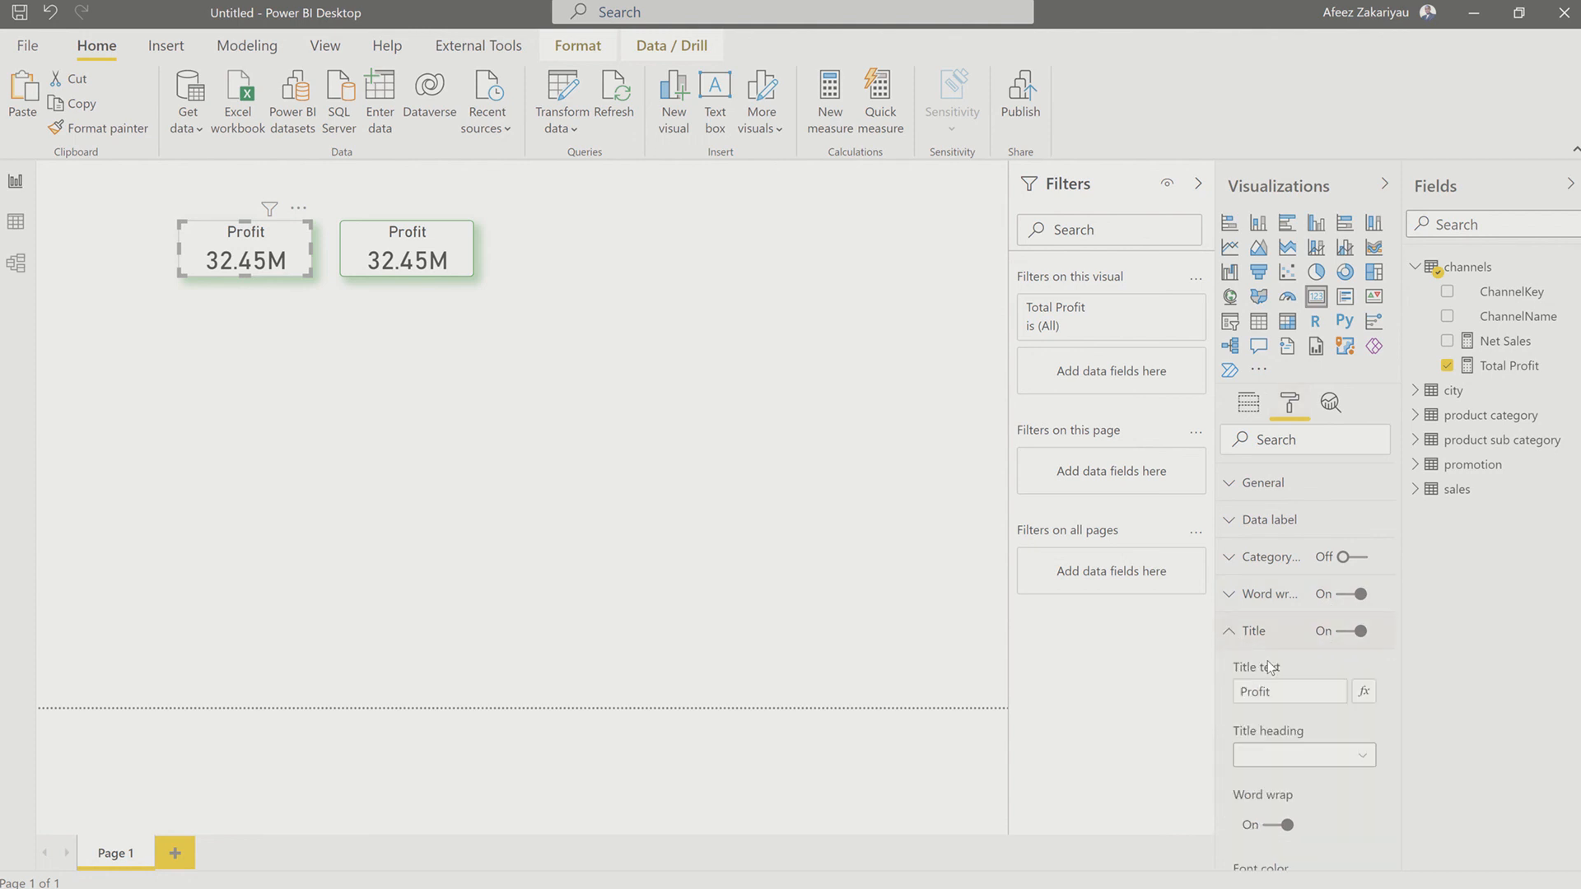
click(1251, 698)
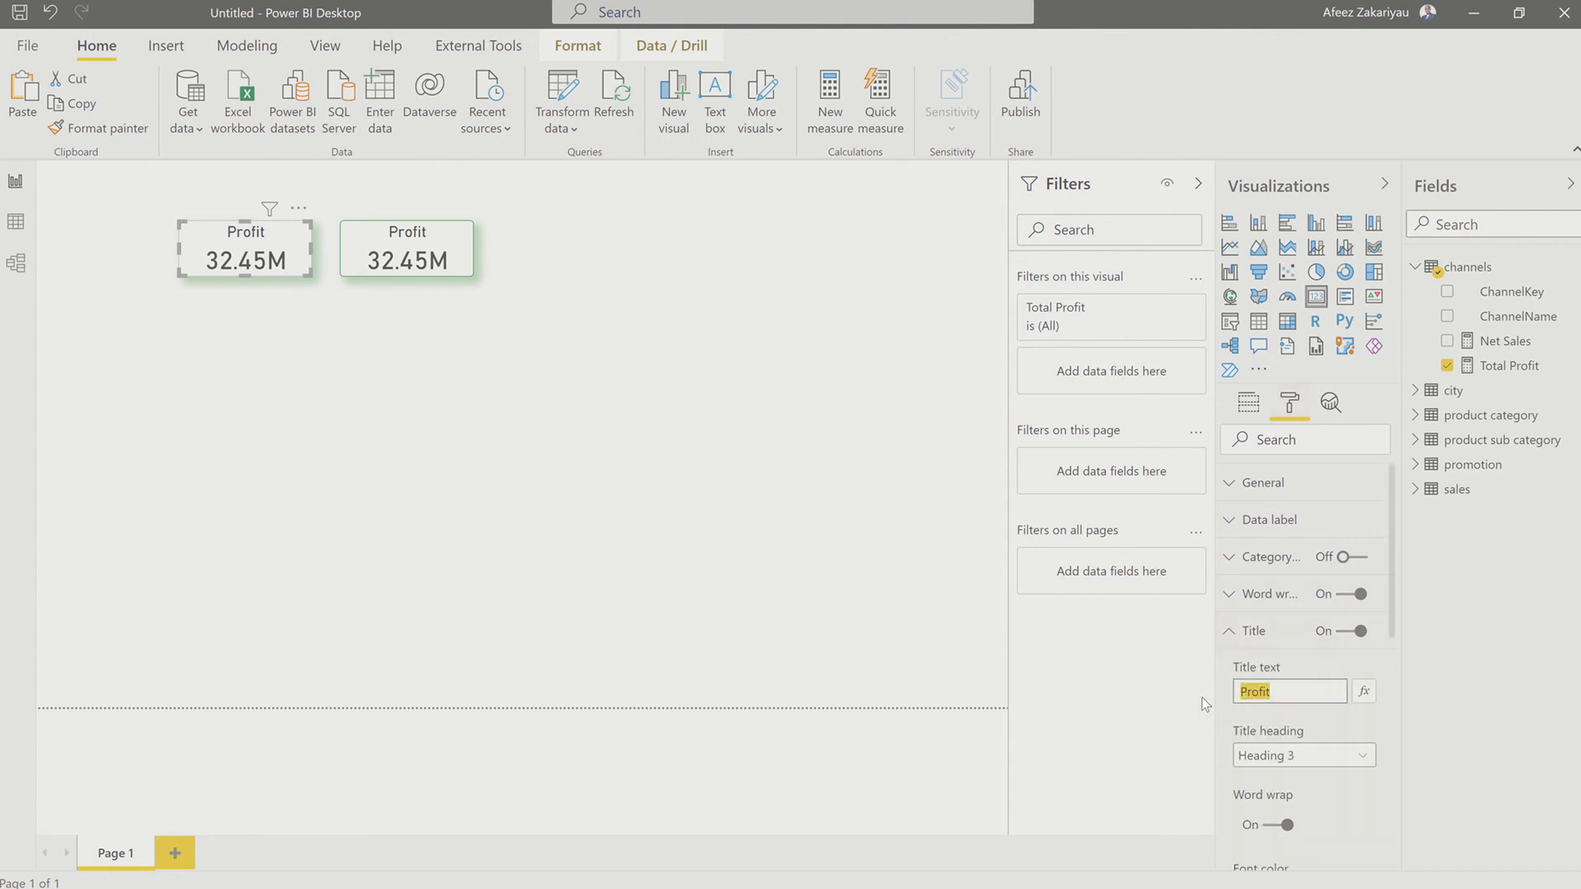
text(Net Sales)
click(414, 401)
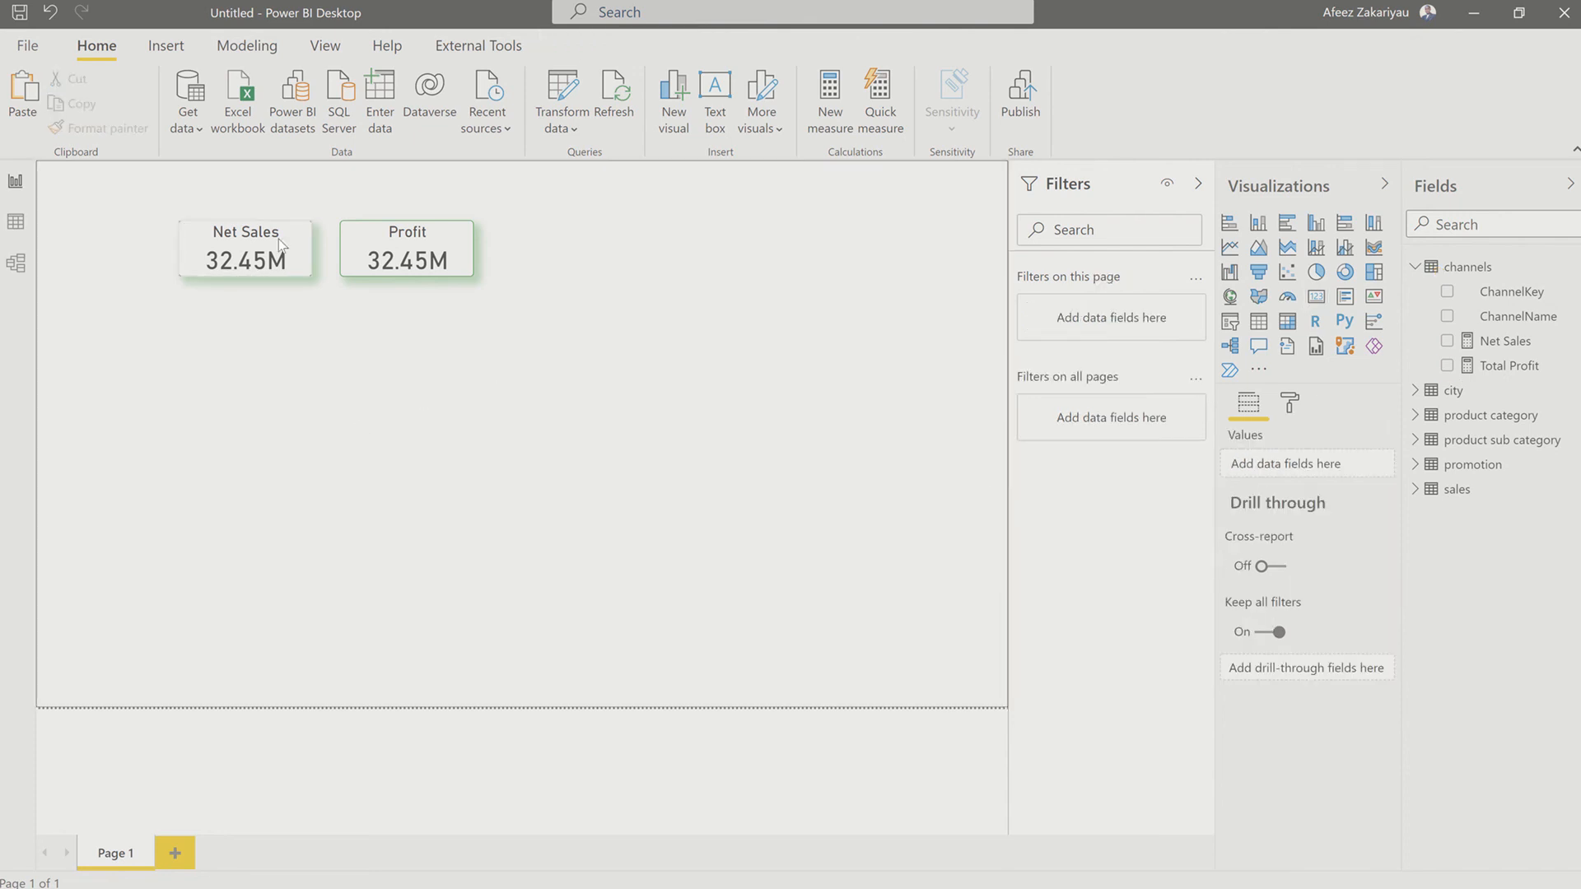
Step: Stack the two cards along the page's left edge, with Net Sales above Profit
drag(258, 249, 129, 295)
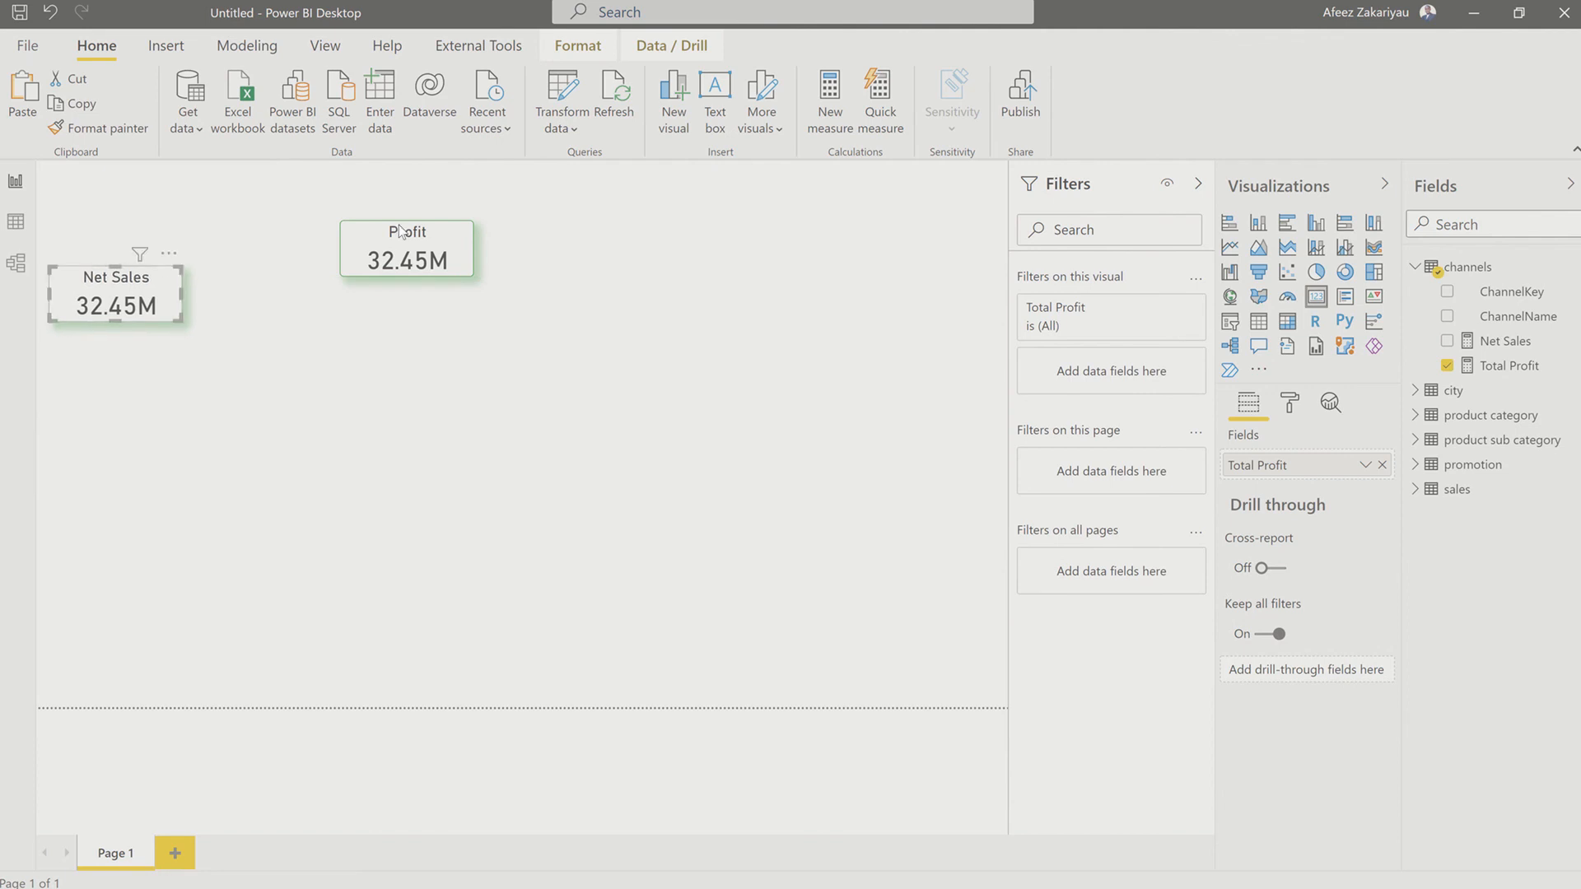
drag(382, 234, 88, 352)
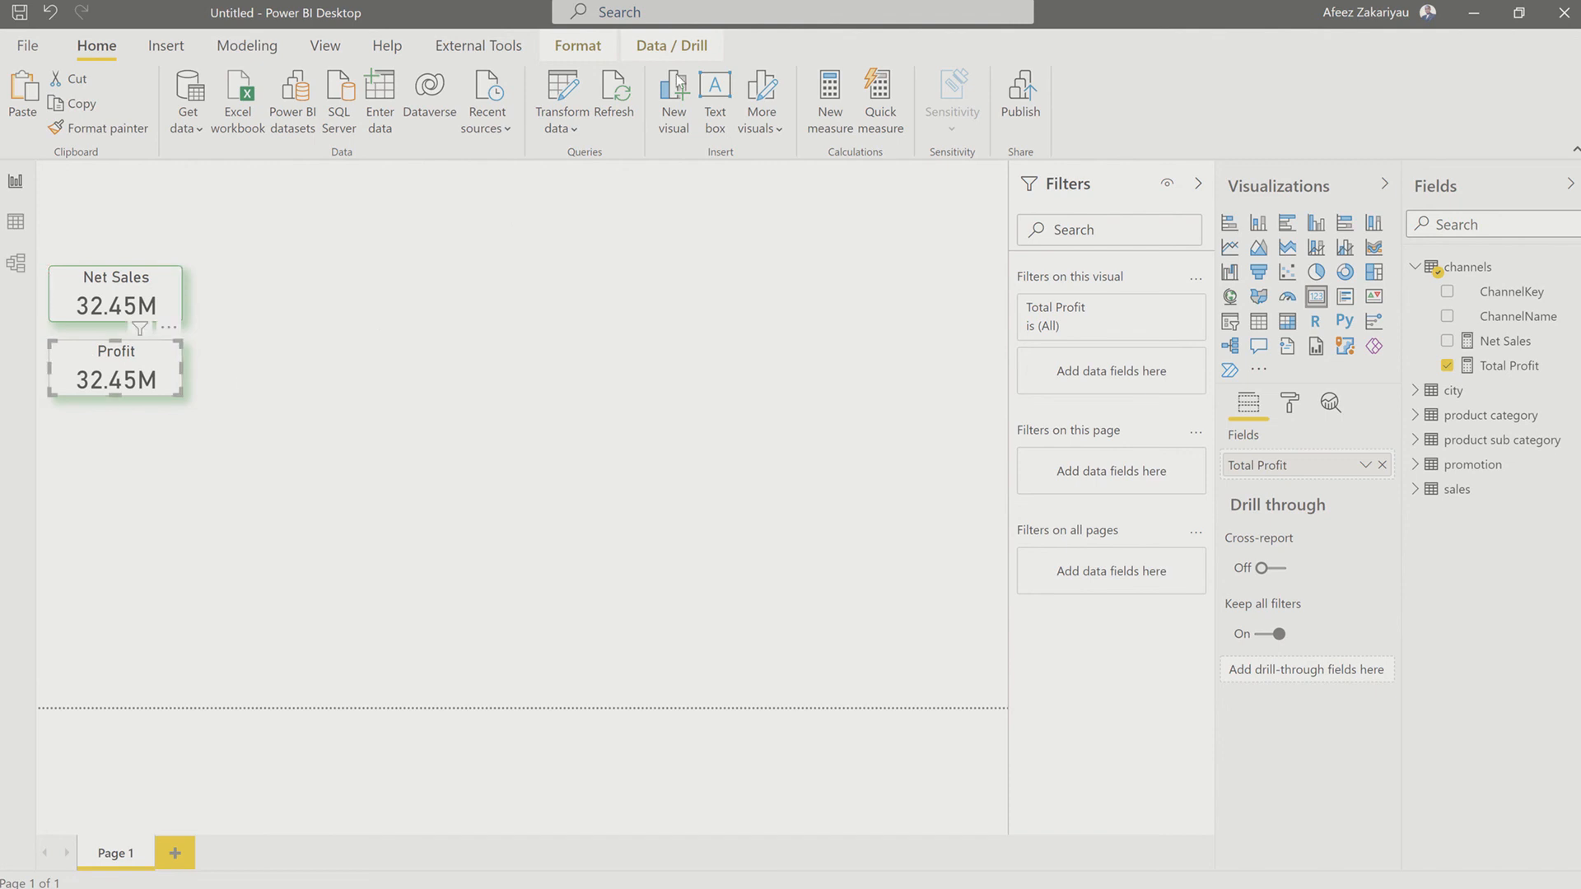
Step: Insert a rectangle shape and stretch it over the card column, from above the Net Sales card down to near the page's bottom edge
click(167, 46)
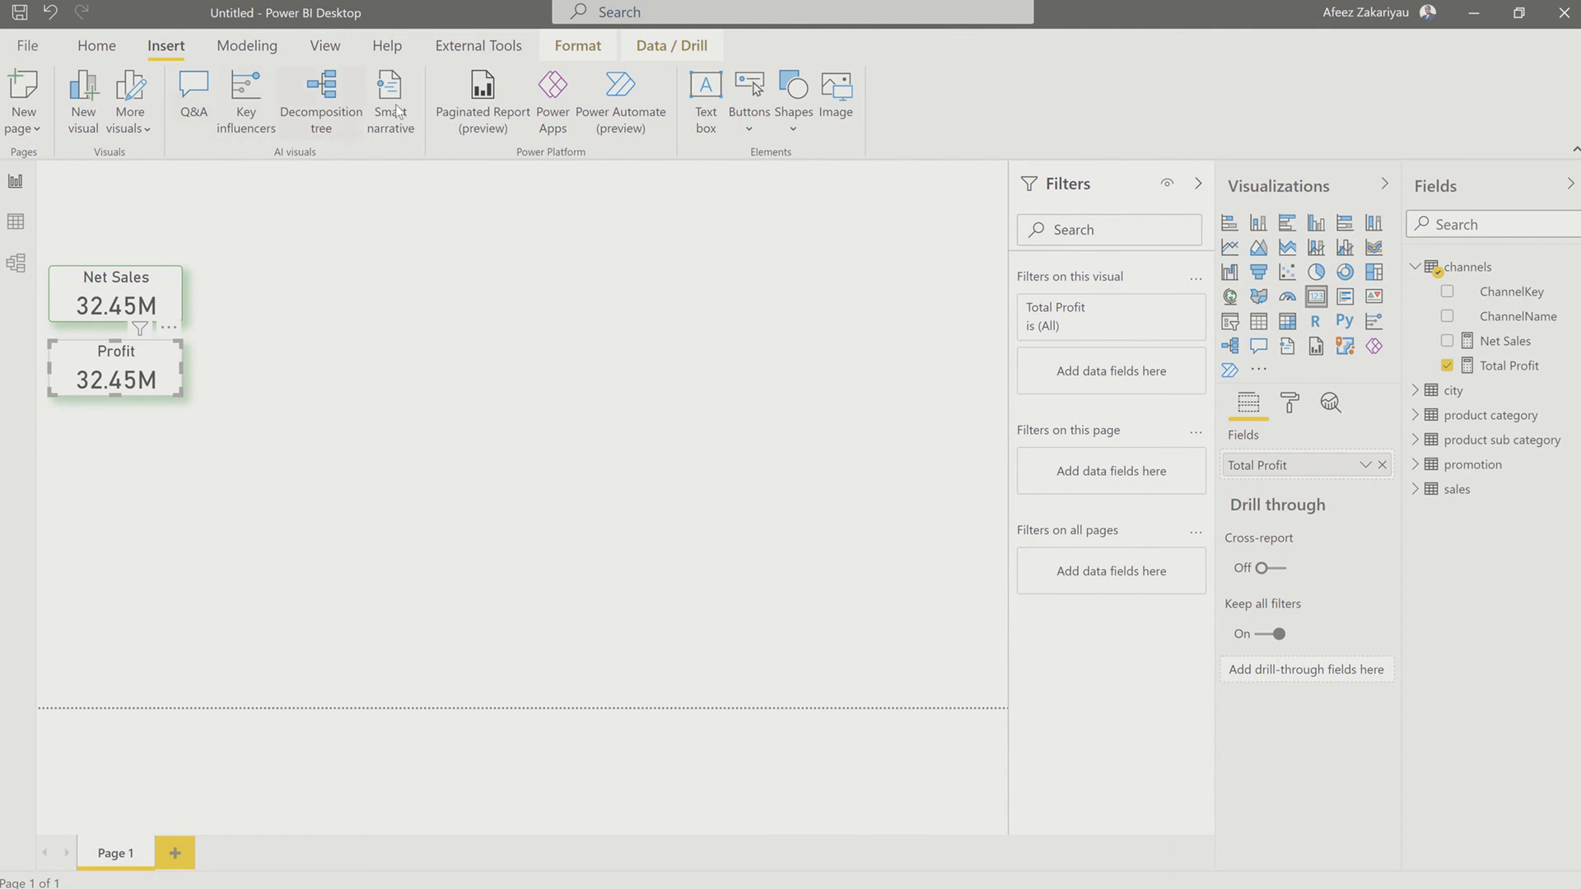
click(787, 131)
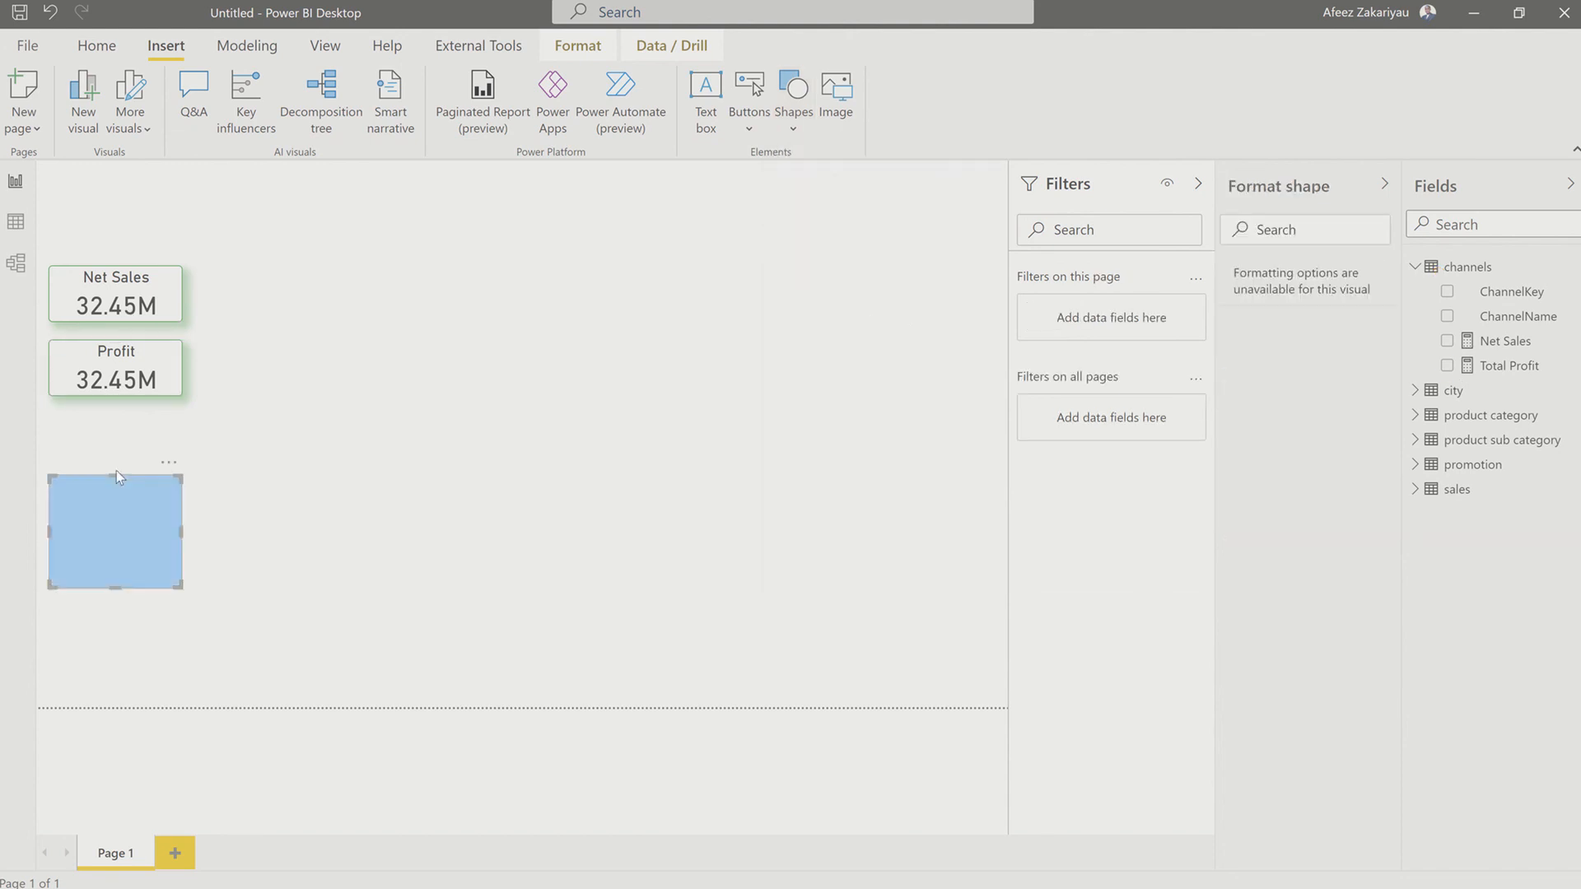
drag(111, 478, 101, 251)
drag(98, 240, 97, 231)
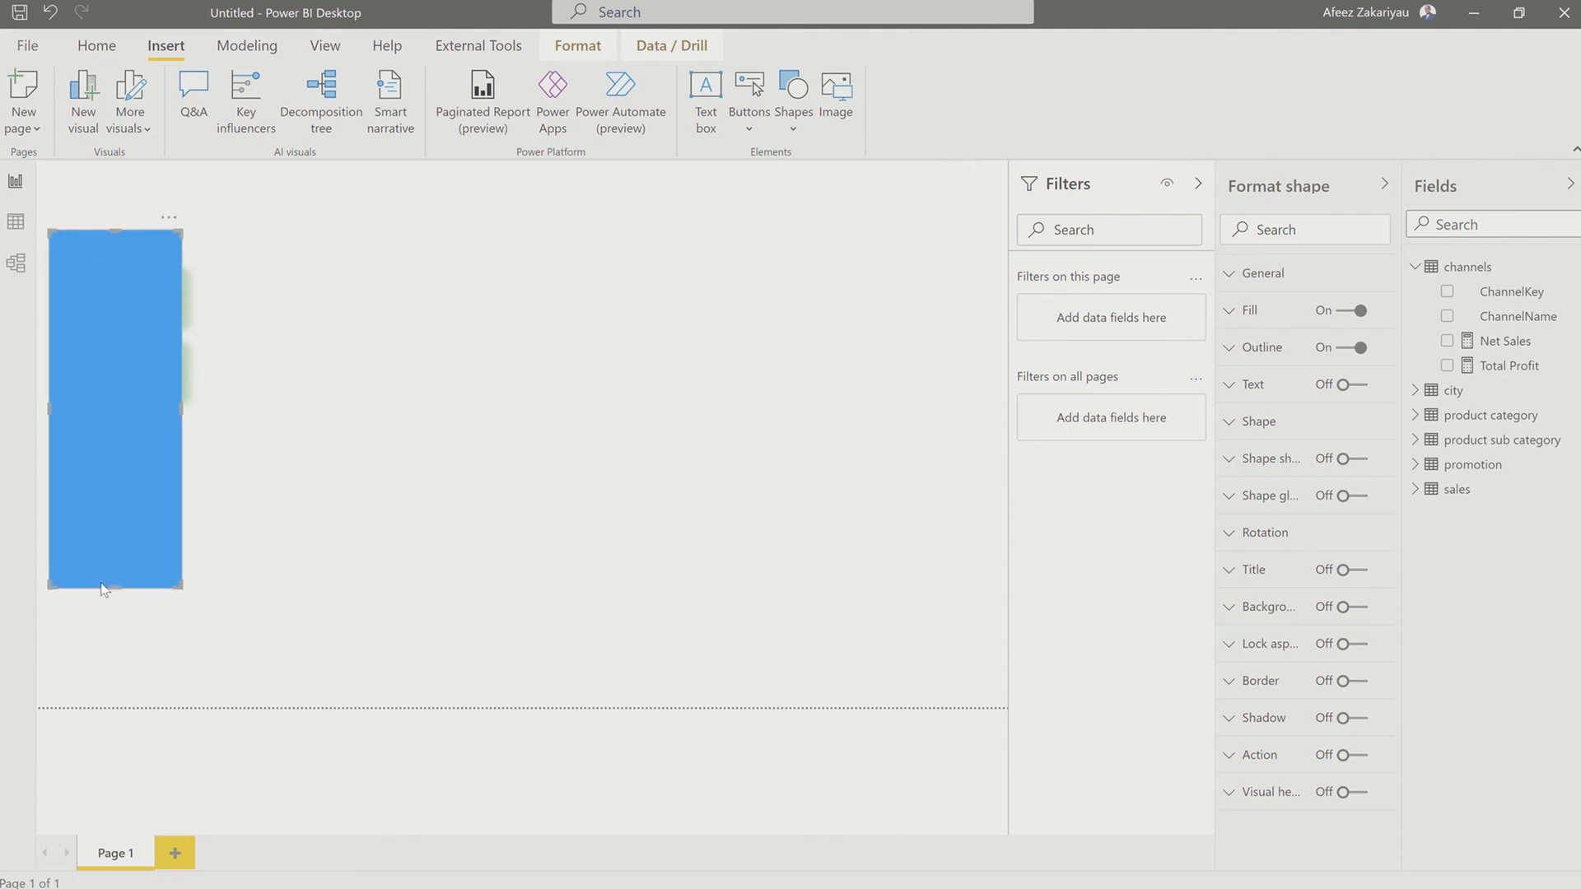
drag(107, 588, 72, 705)
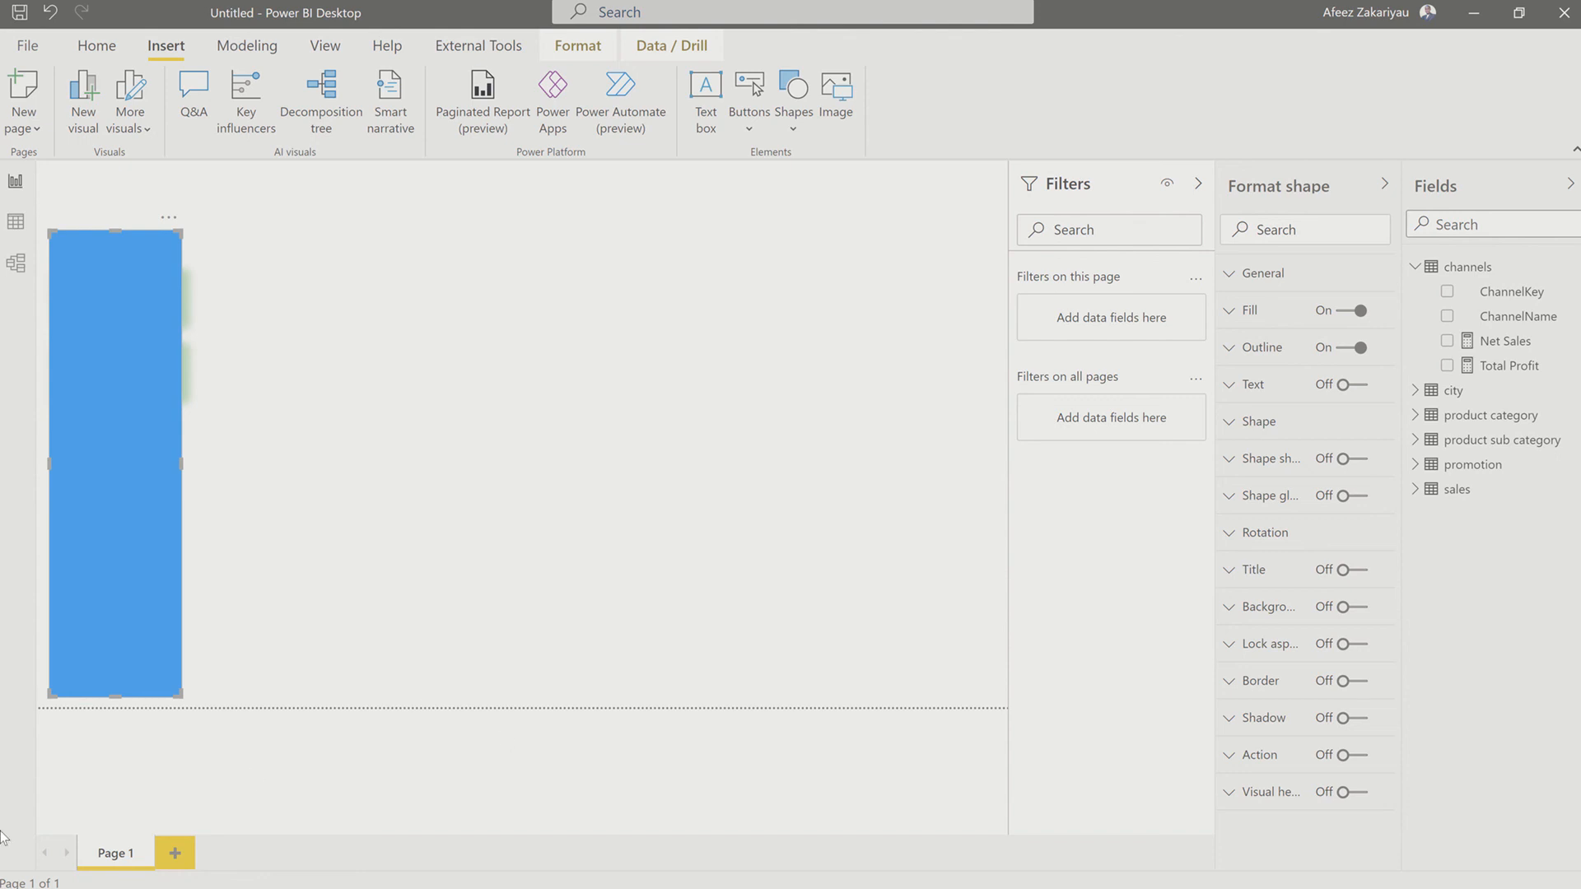
Step: Round the rectangle shape's edges by 4 px
right_click(96, 611)
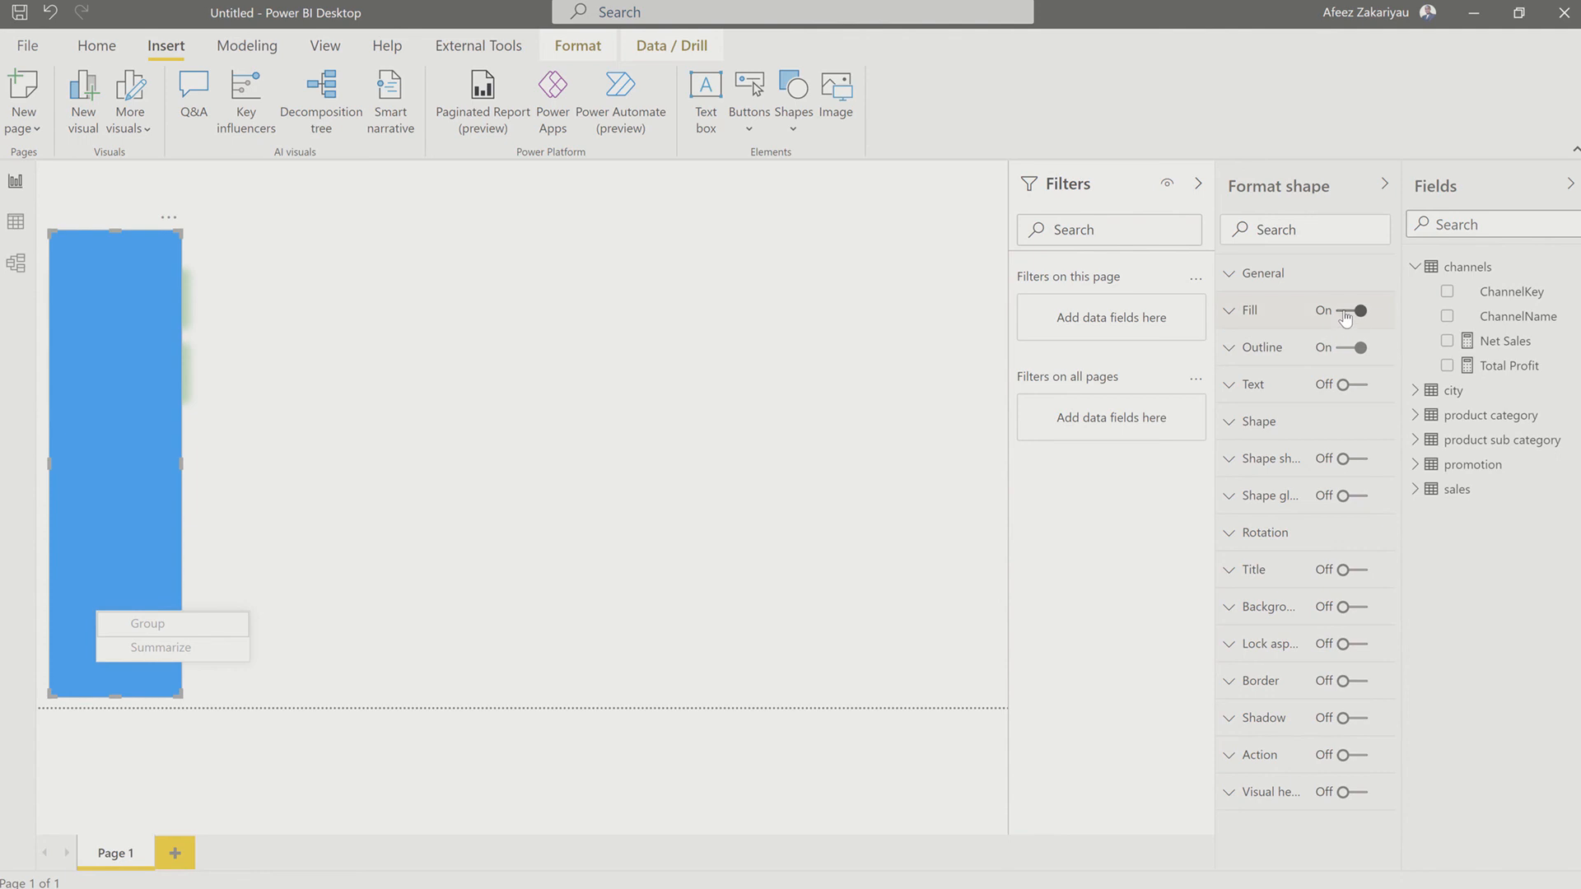
click(1233, 284)
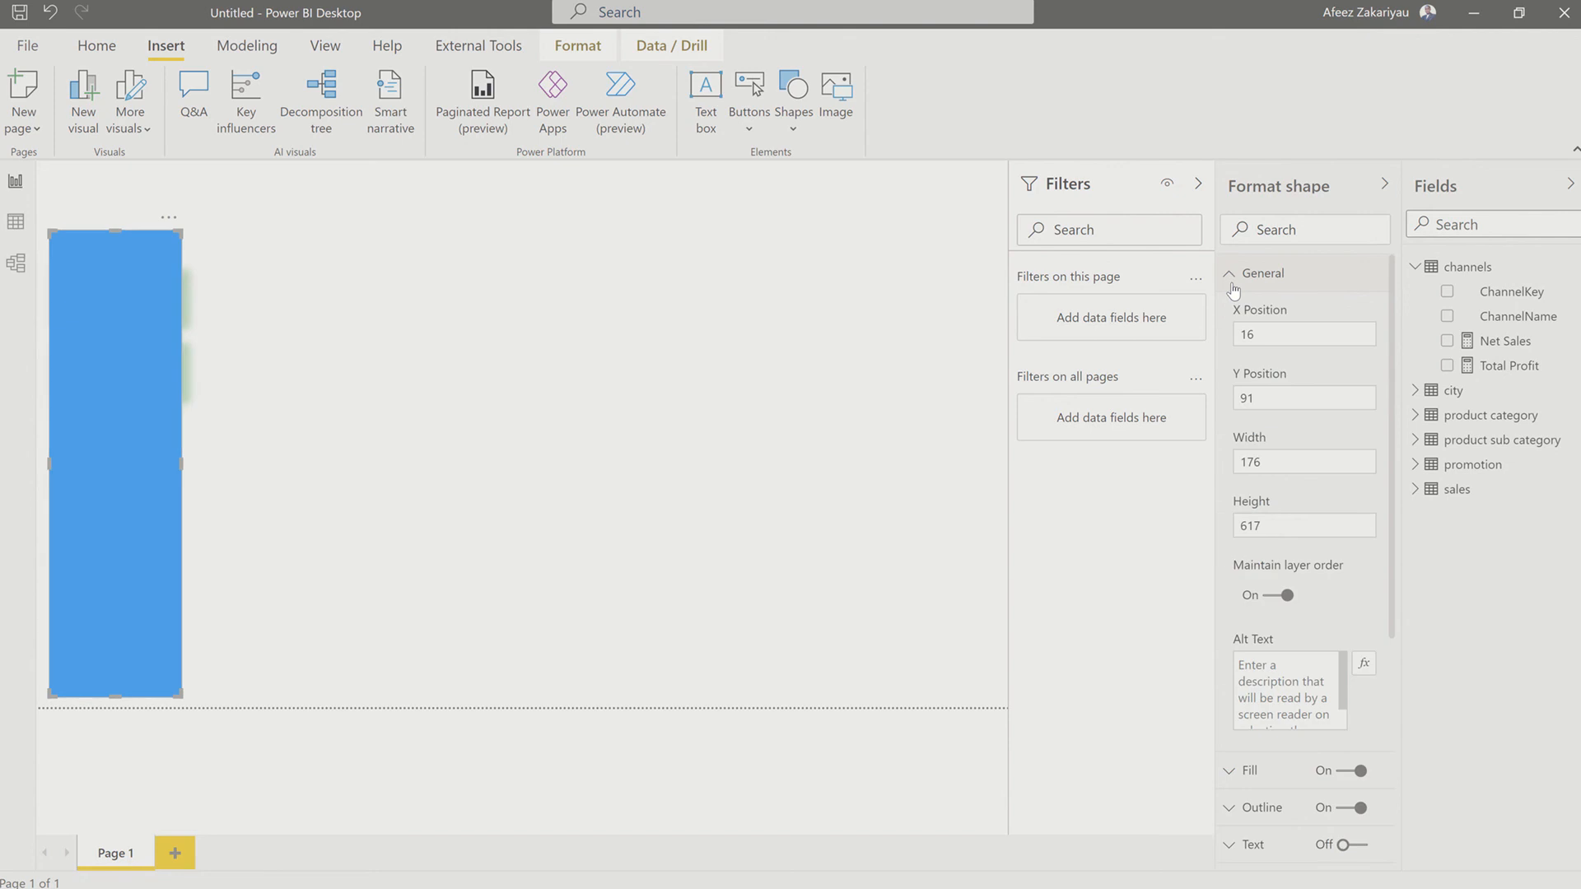
click(1232, 284)
click(1225, 423)
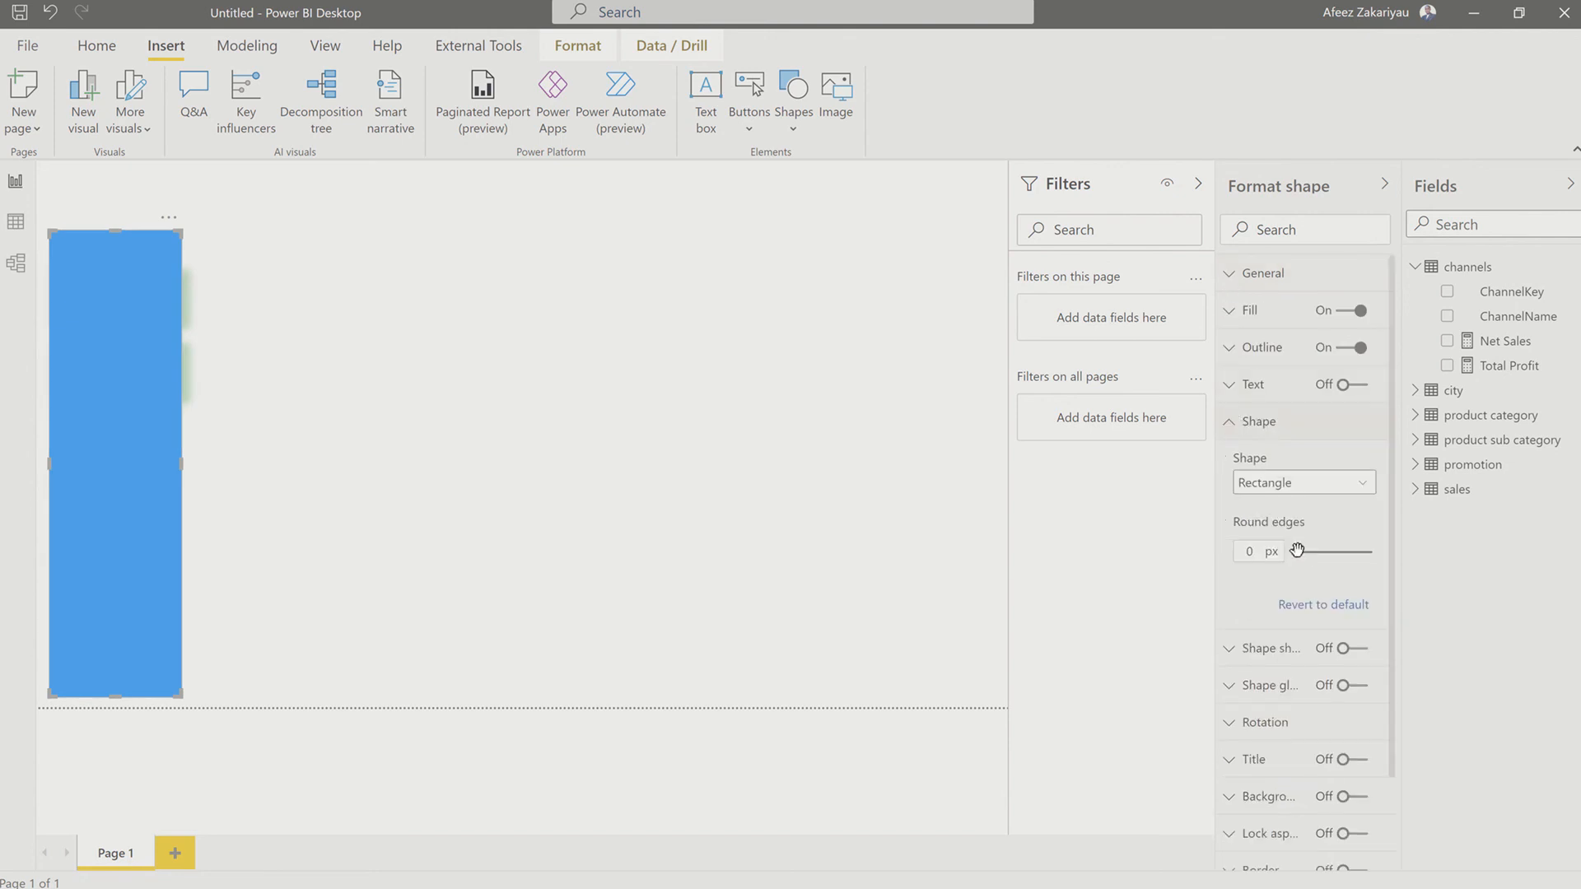
drag(1297, 552, 1303, 554)
drag(1260, 552, 1231, 555)
text(4)
right_click(110, 572)
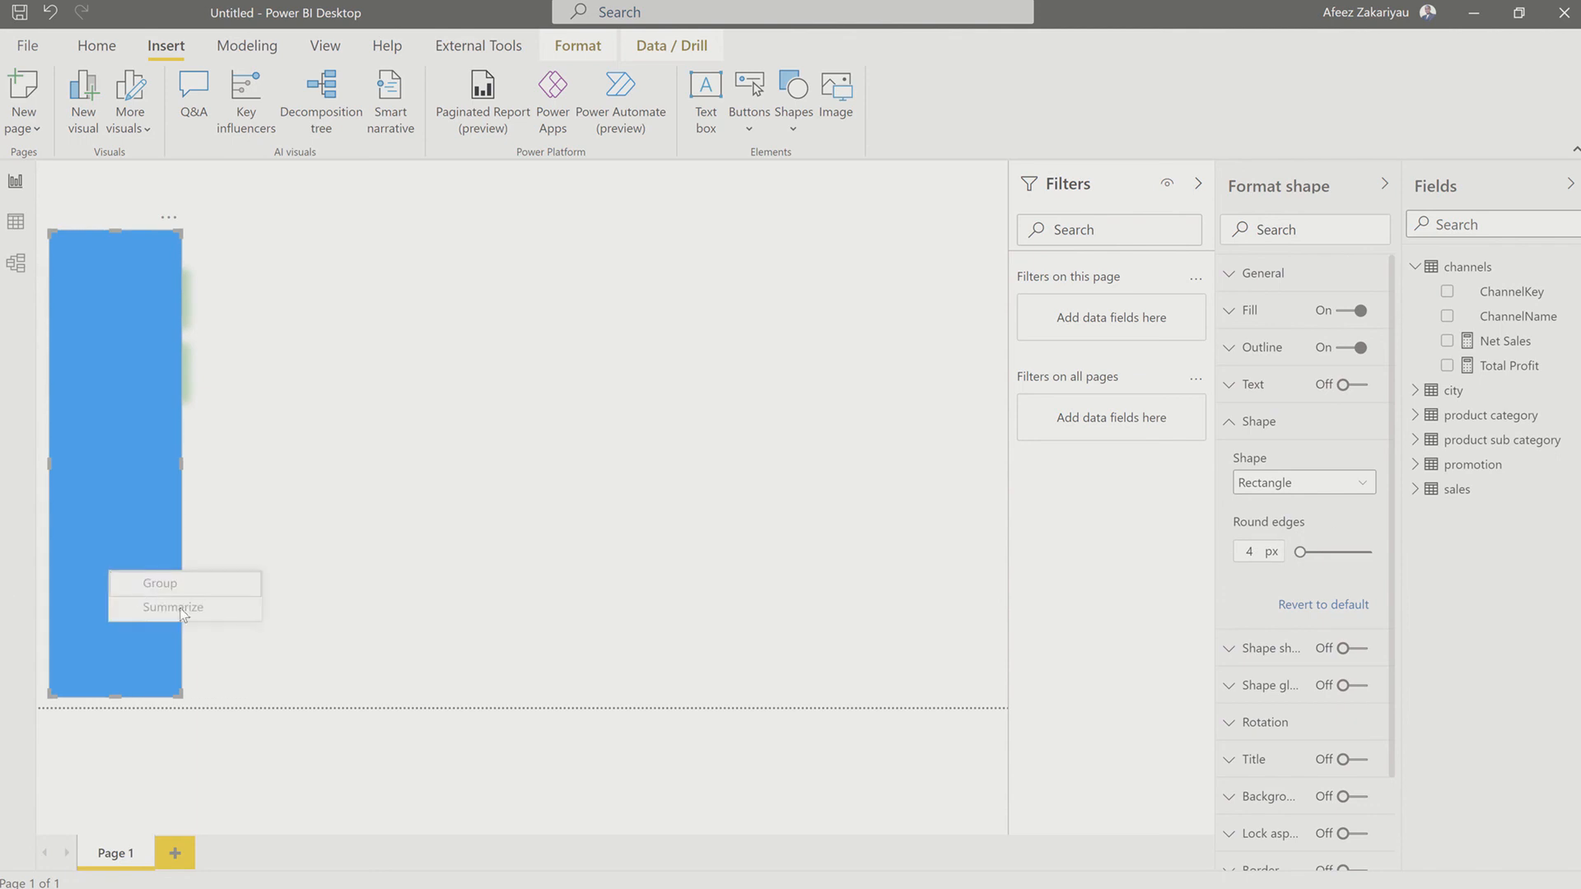
click(338, 472)
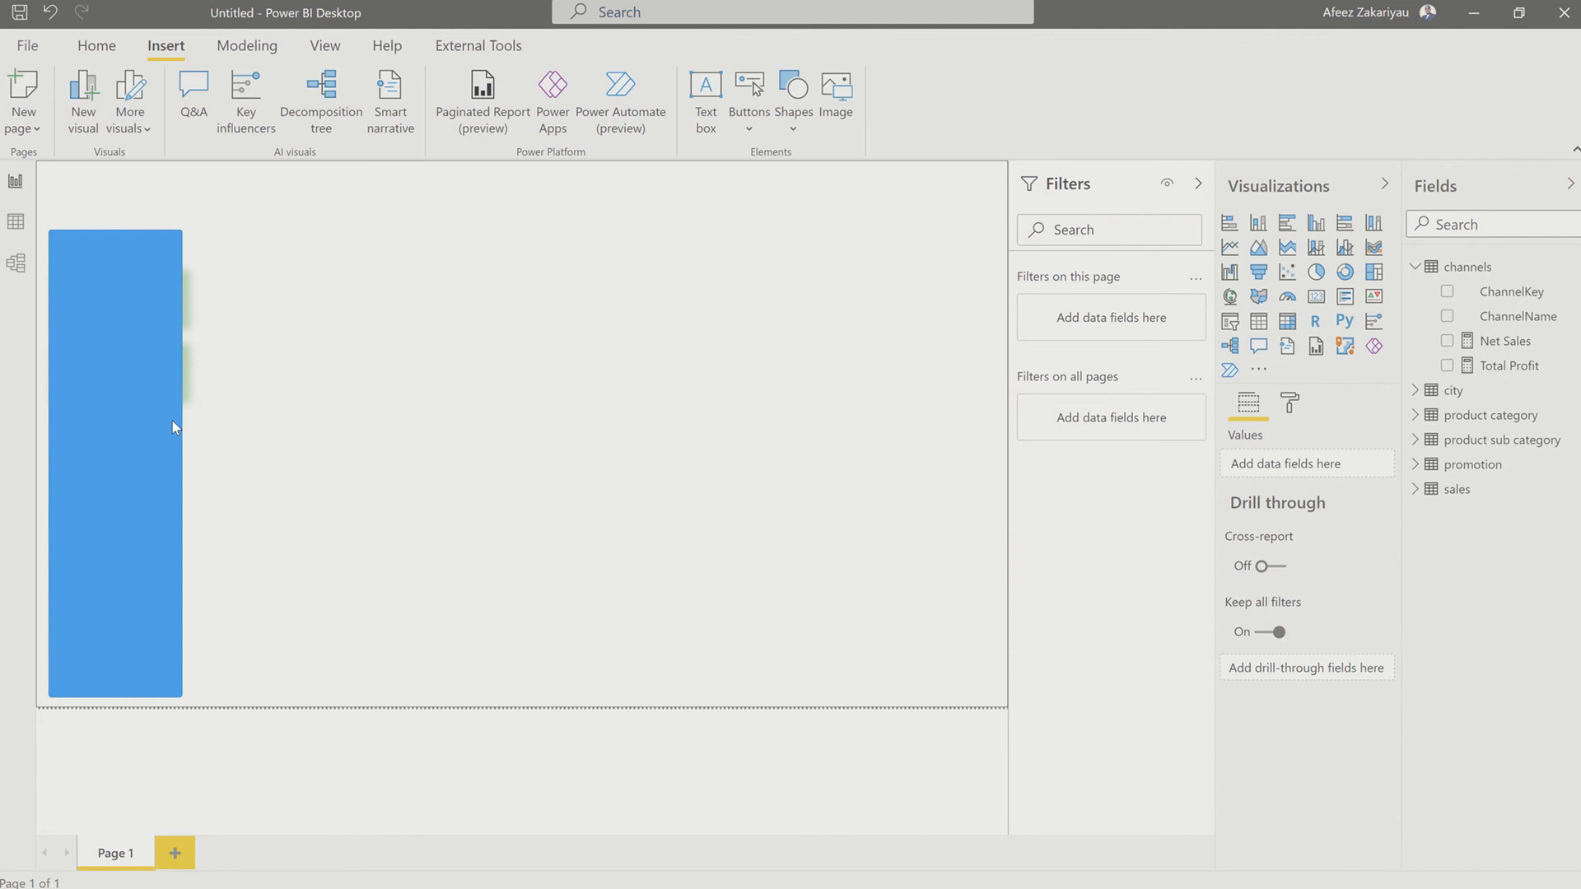
Step: Shift the rectangle off the two cards into the empty space just to their right
key(ctrl+z)
key(ctrl+z)
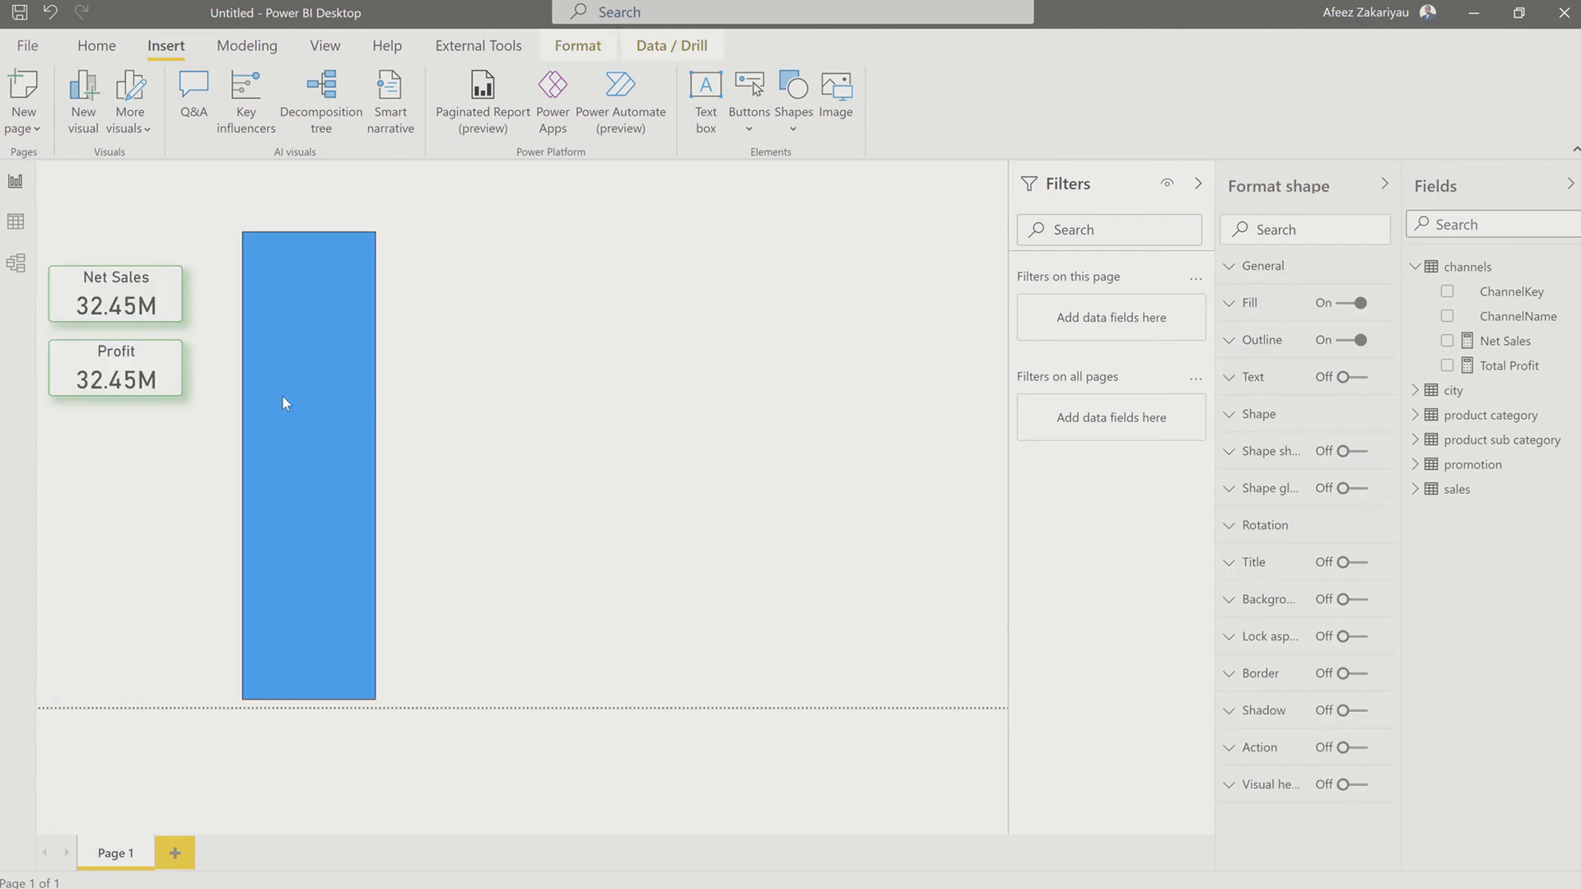
drag(282, 397, 285, 395)
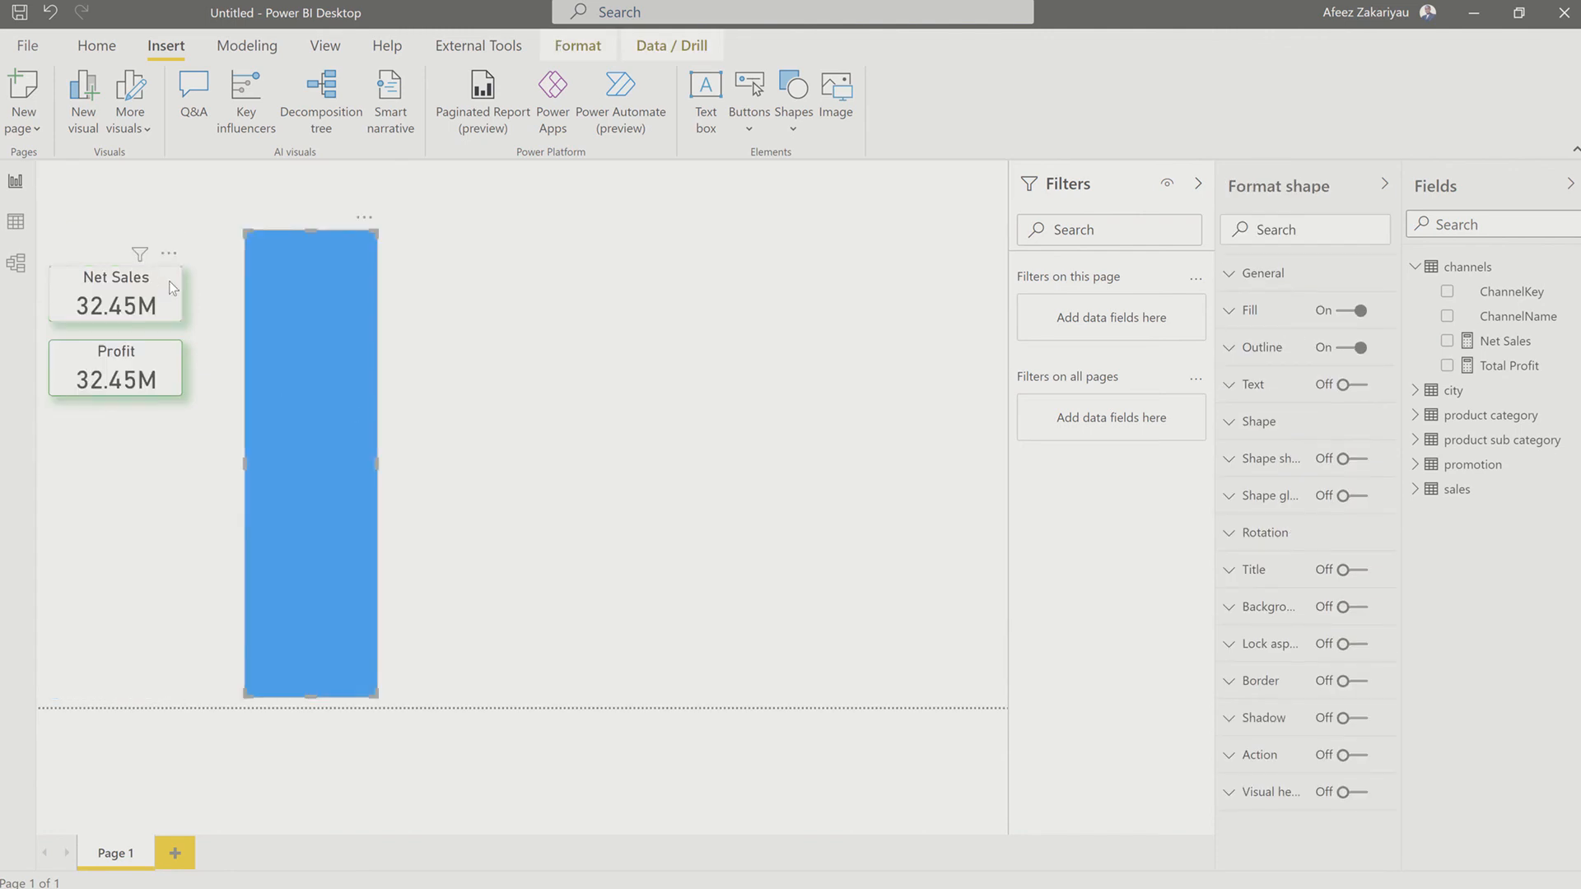
Step: Move the Net Sales and Profit cards onto the rectangle, stacked near its upper end with Net Sales above Profit
click(148, 279)
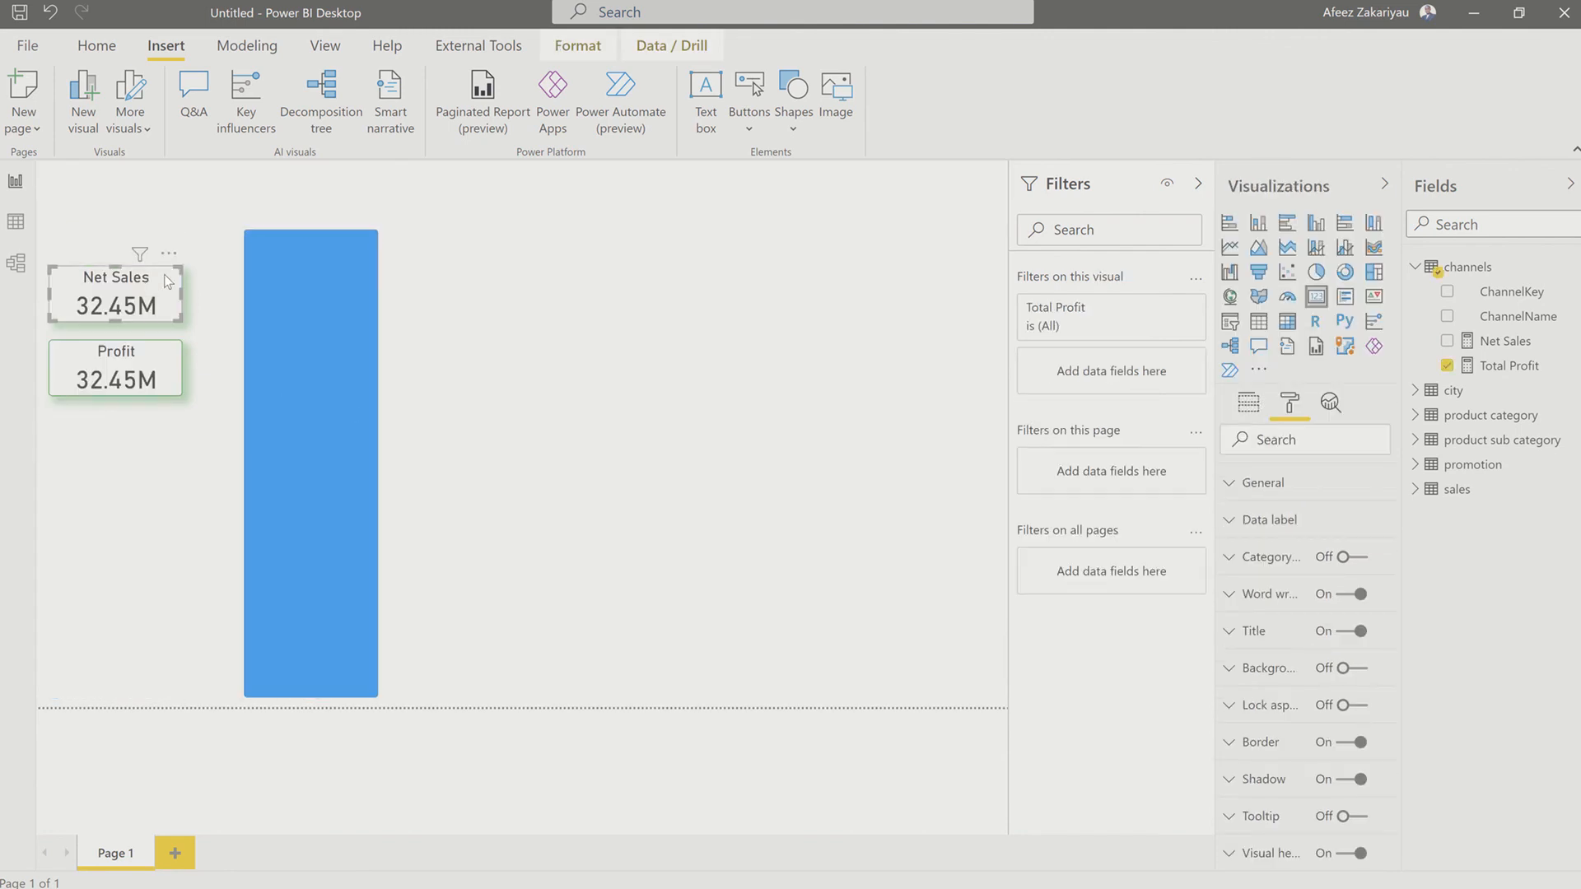
drag(165, 274, 355, 275)
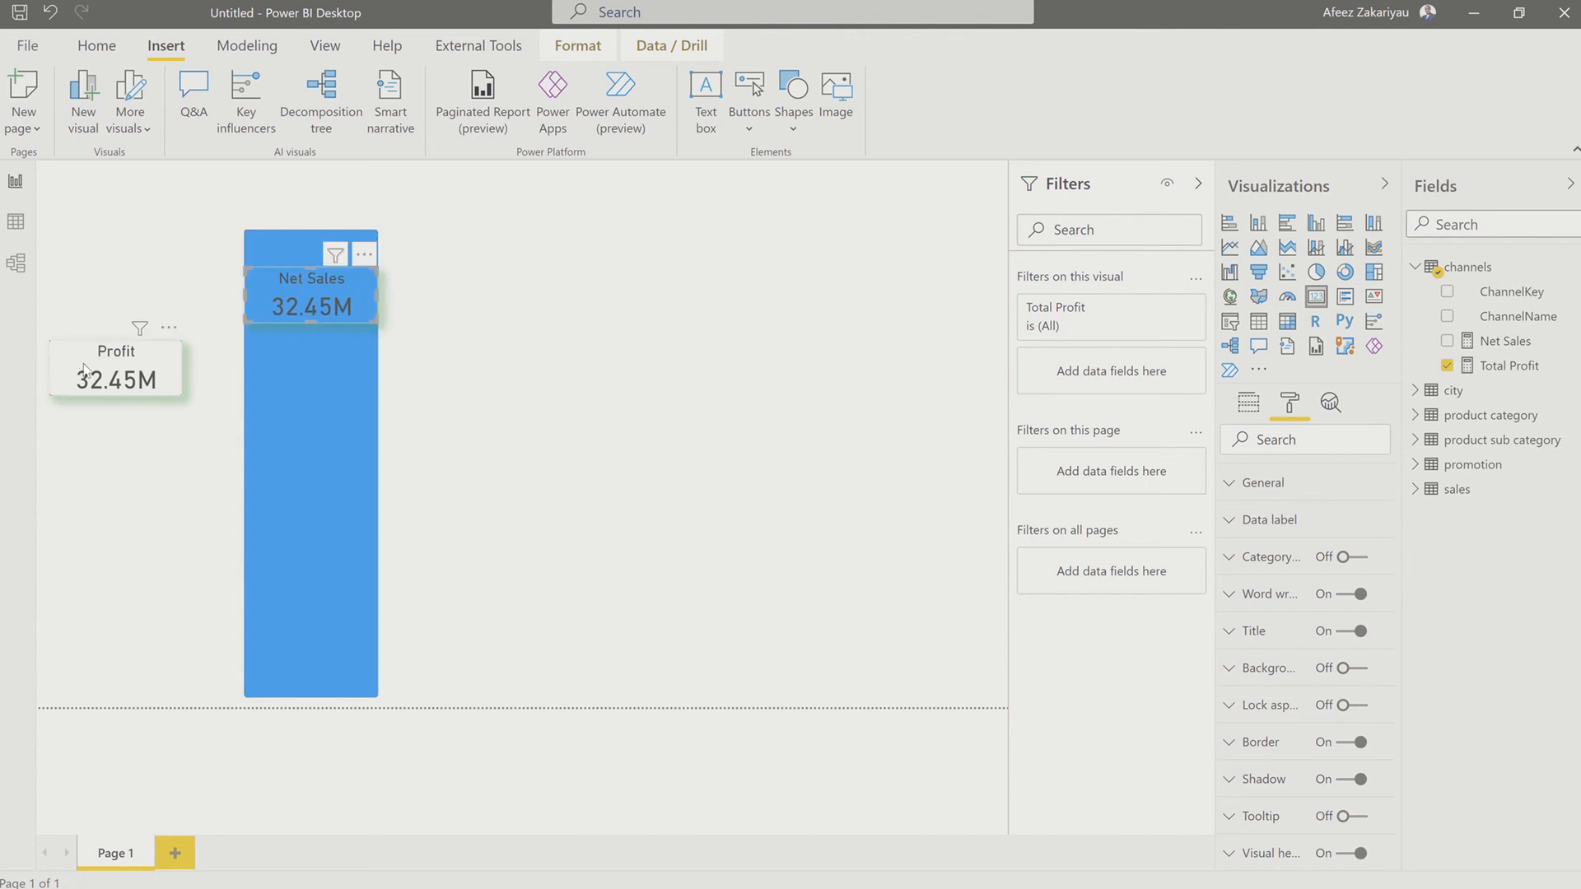
drag(79, 354, 273, 349)
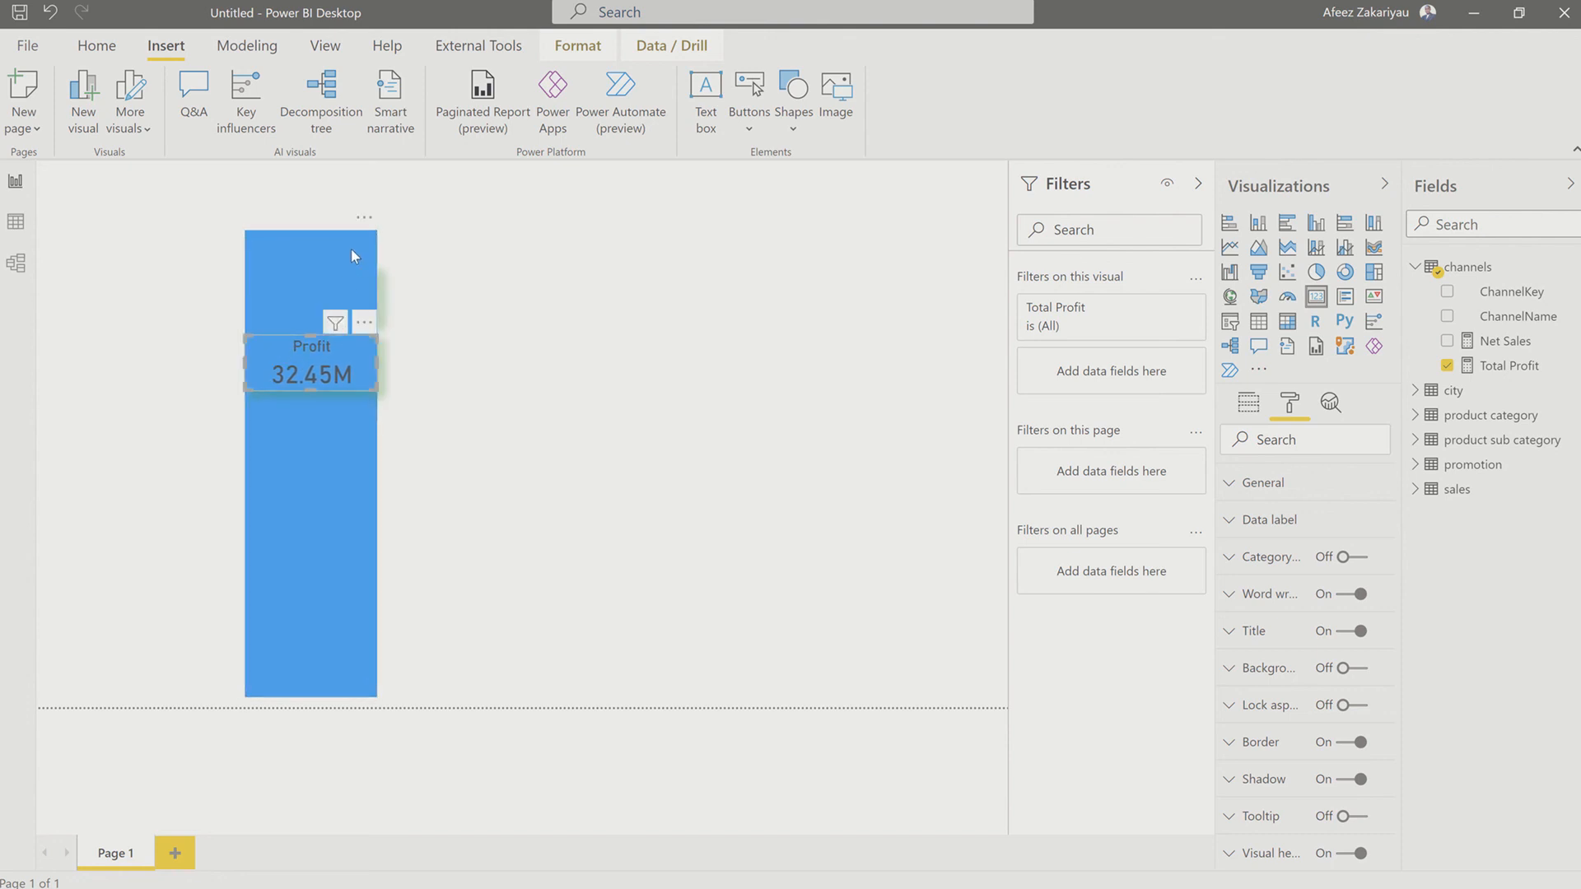
Step: Turn off the rectangle's fill
click(305, 453)
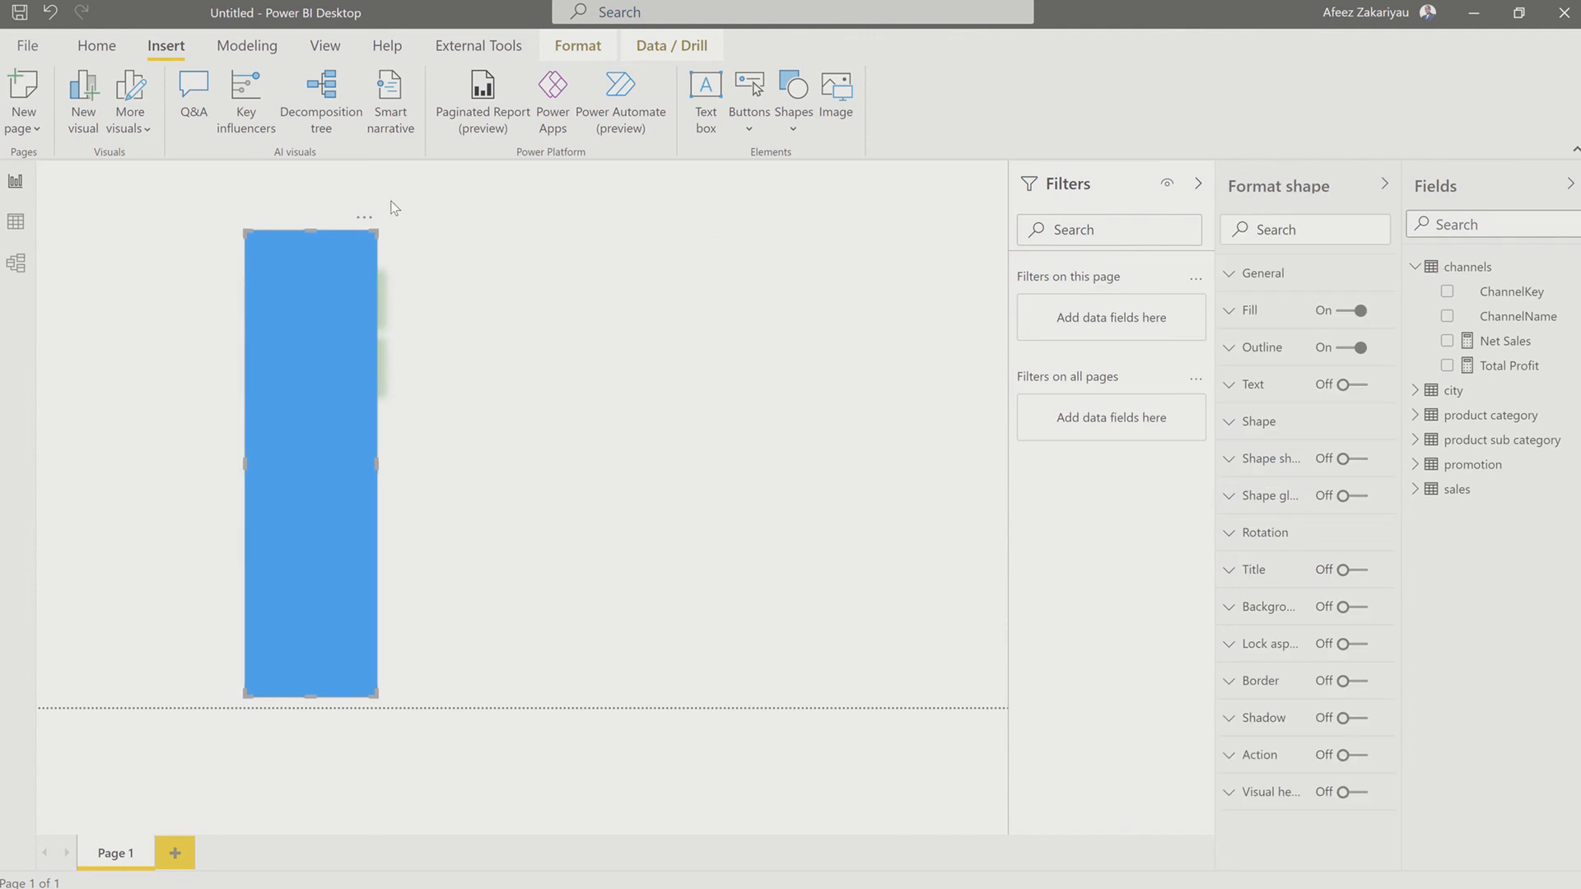
click(364, 217)
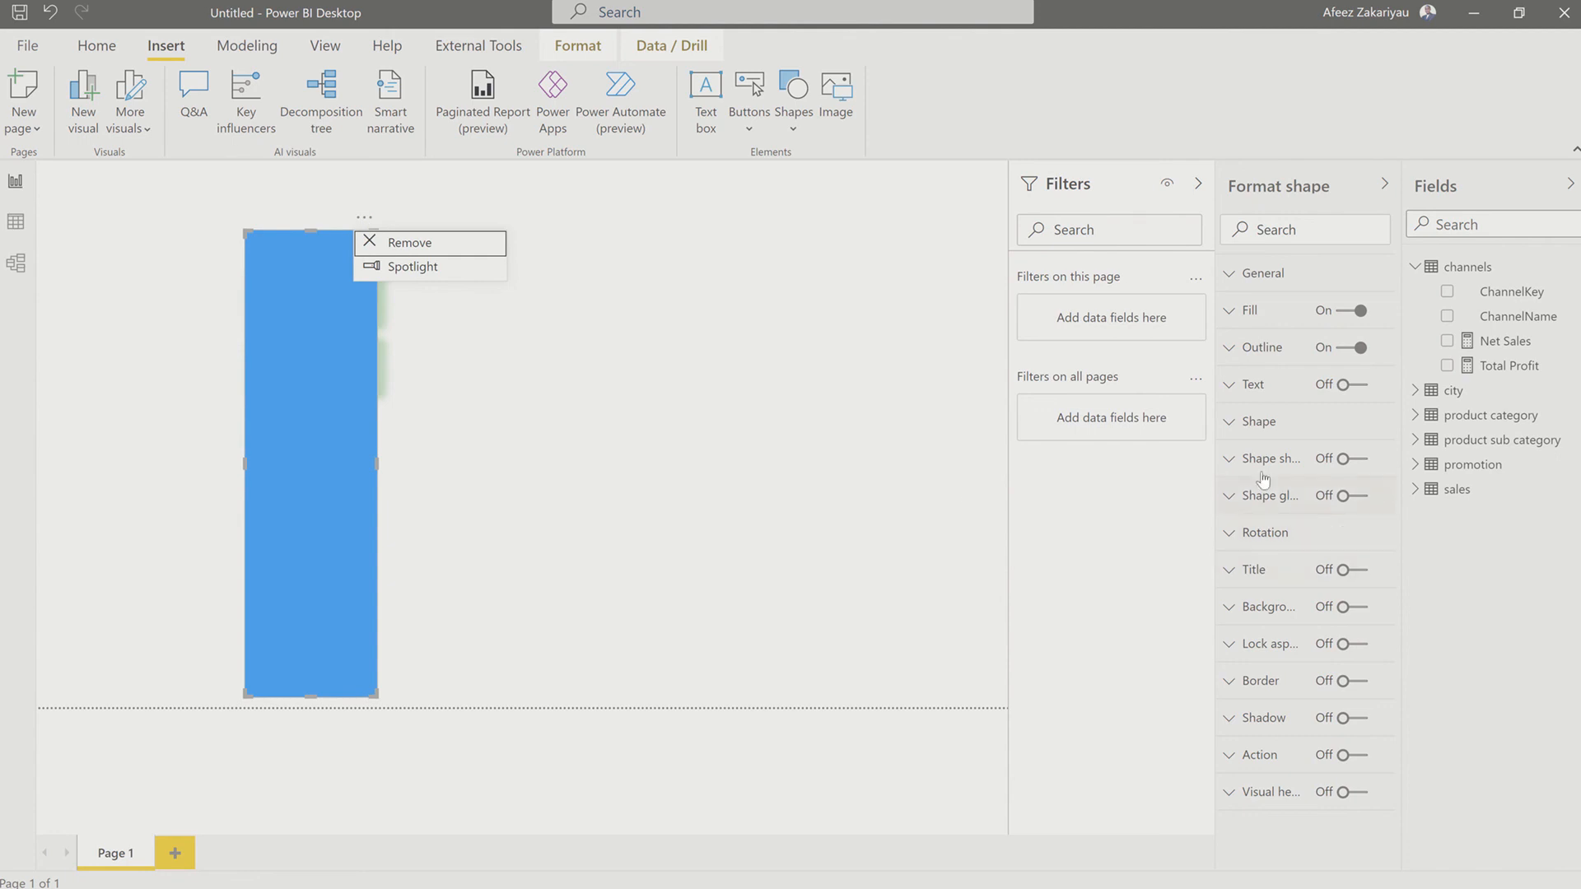
key(Escape)
click(1235, 468)
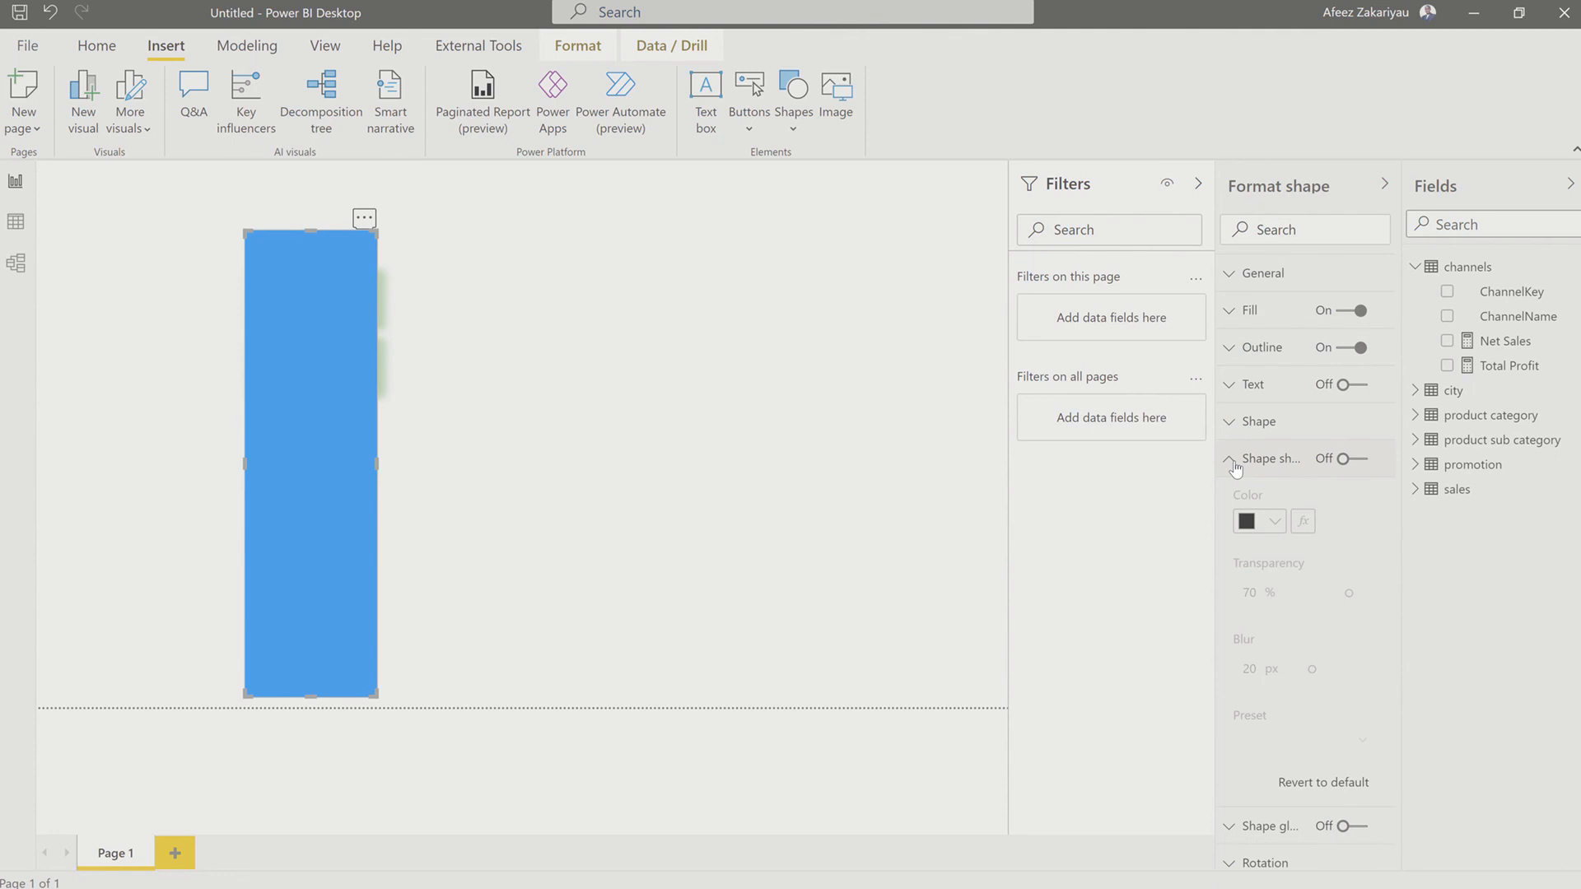
click(1234, 469)
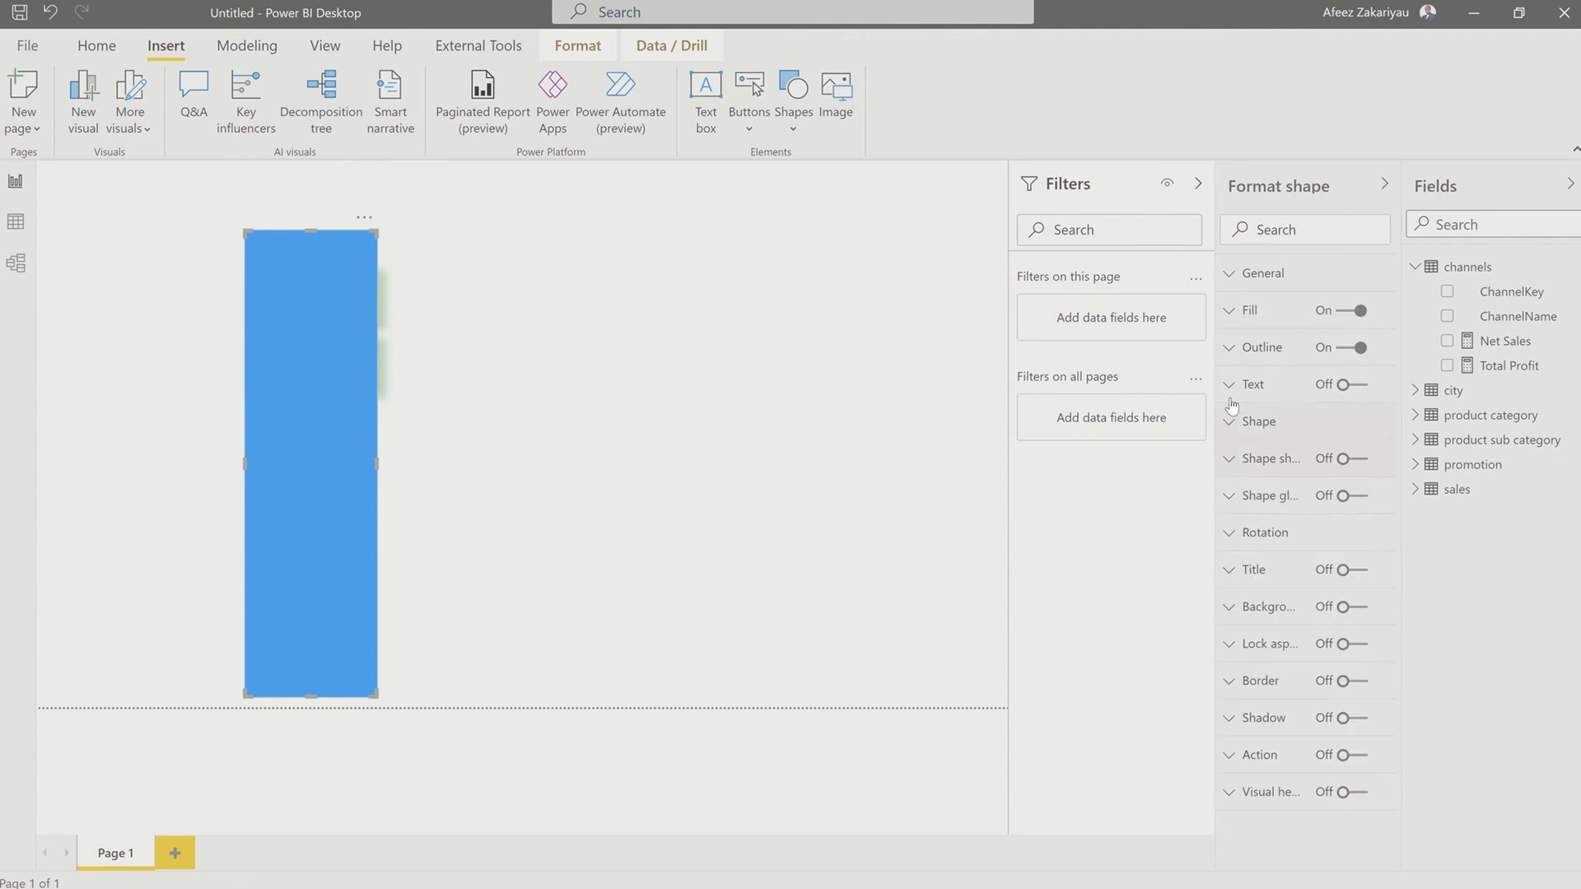
click(1344, 312)
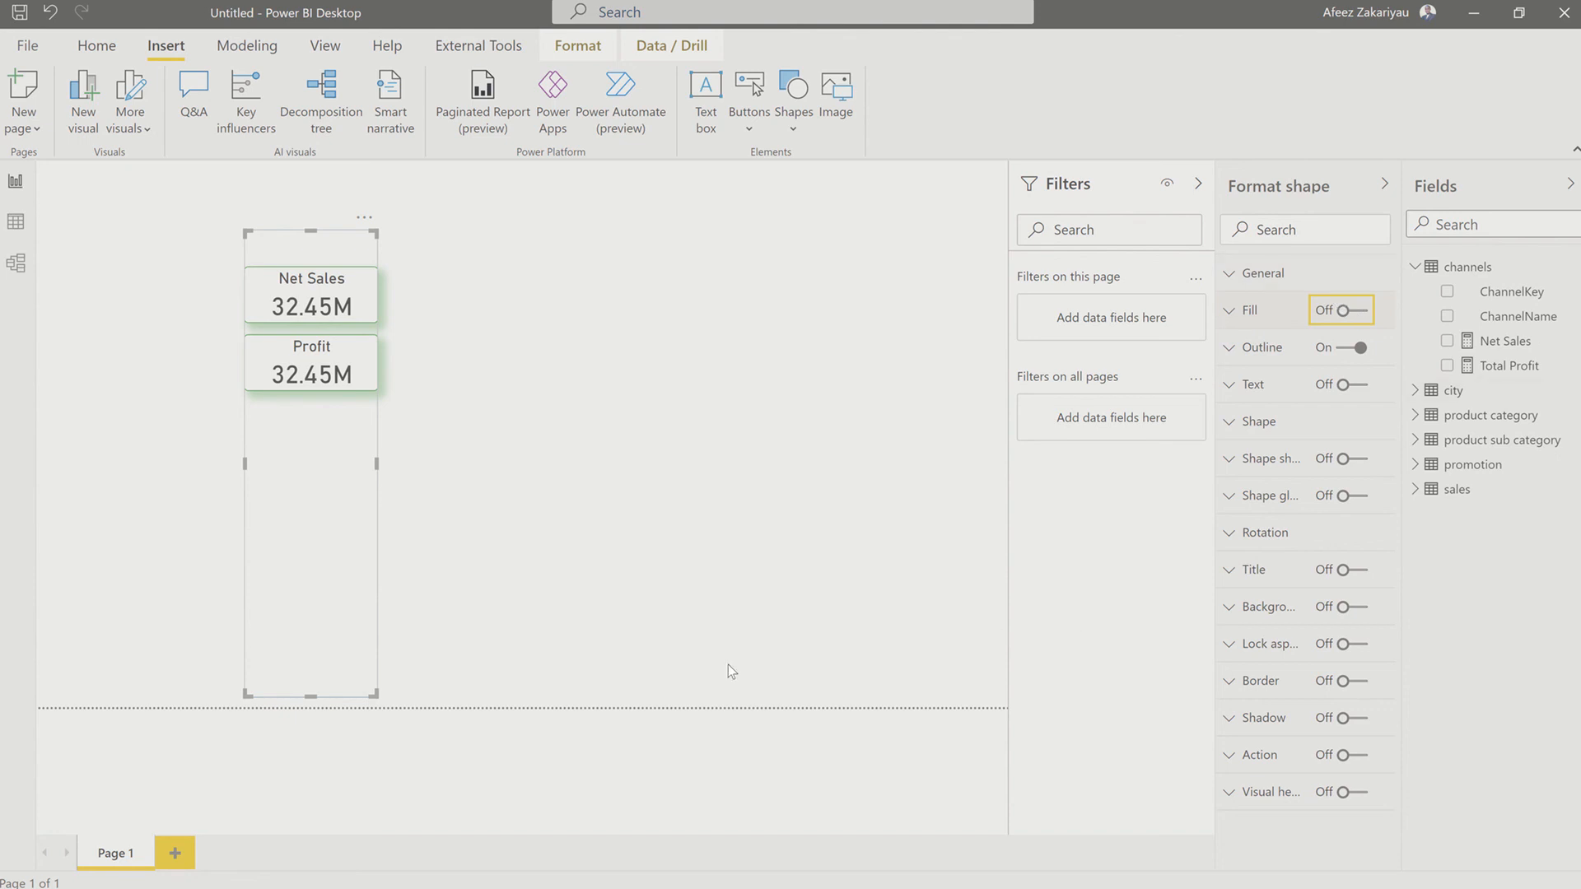
click(407, 359)
click(367, 360)
click(1234, 280)
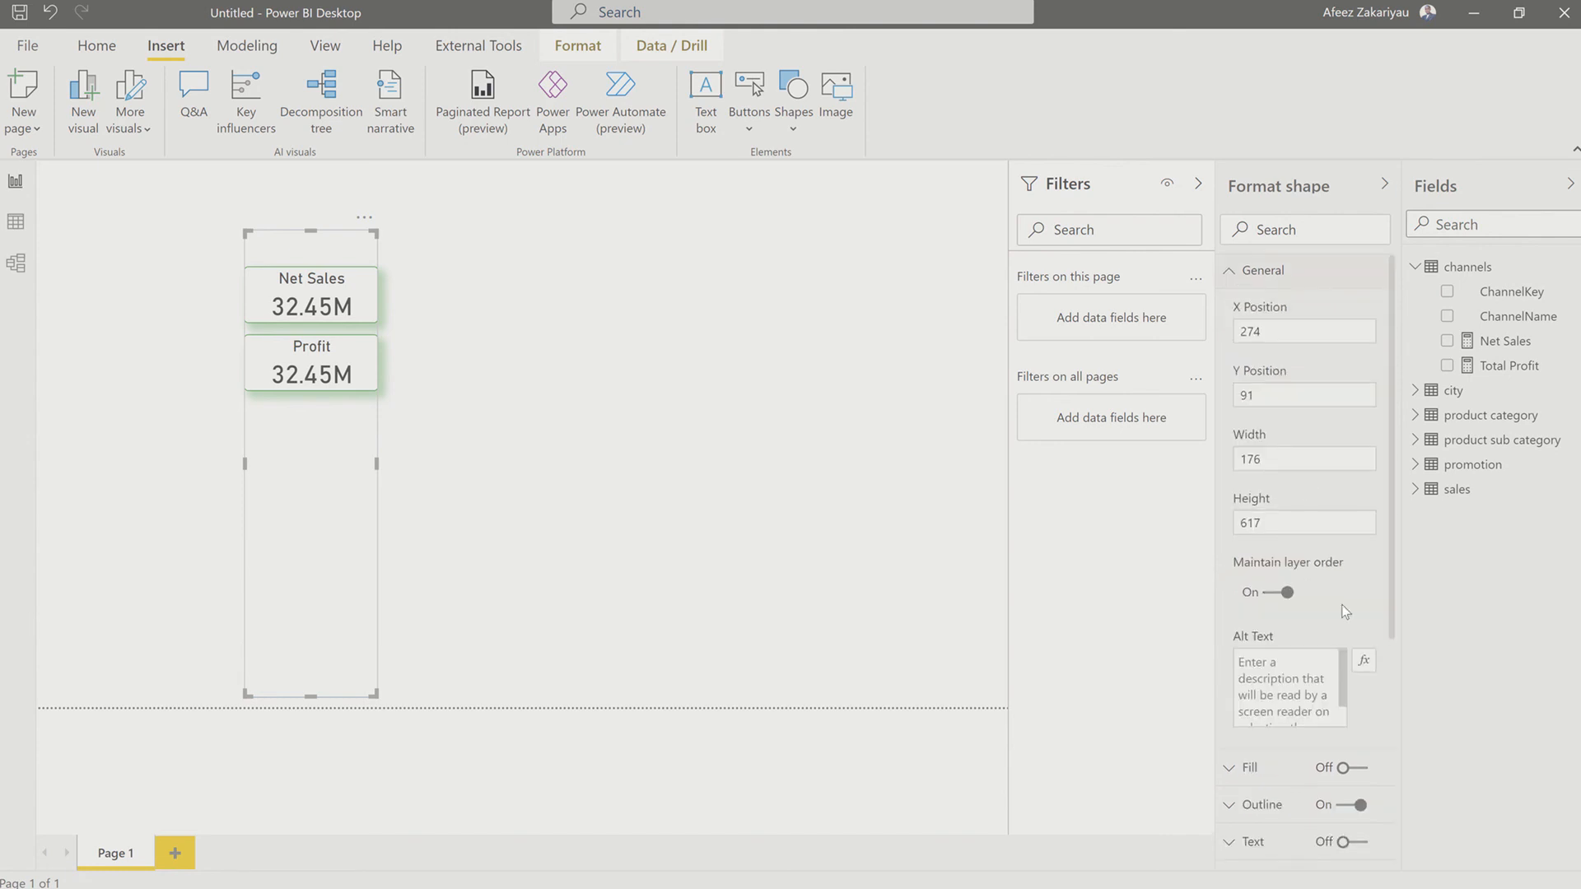
scroll(1298, 591, down, 3)
scroll(1298, 591, up, 2)
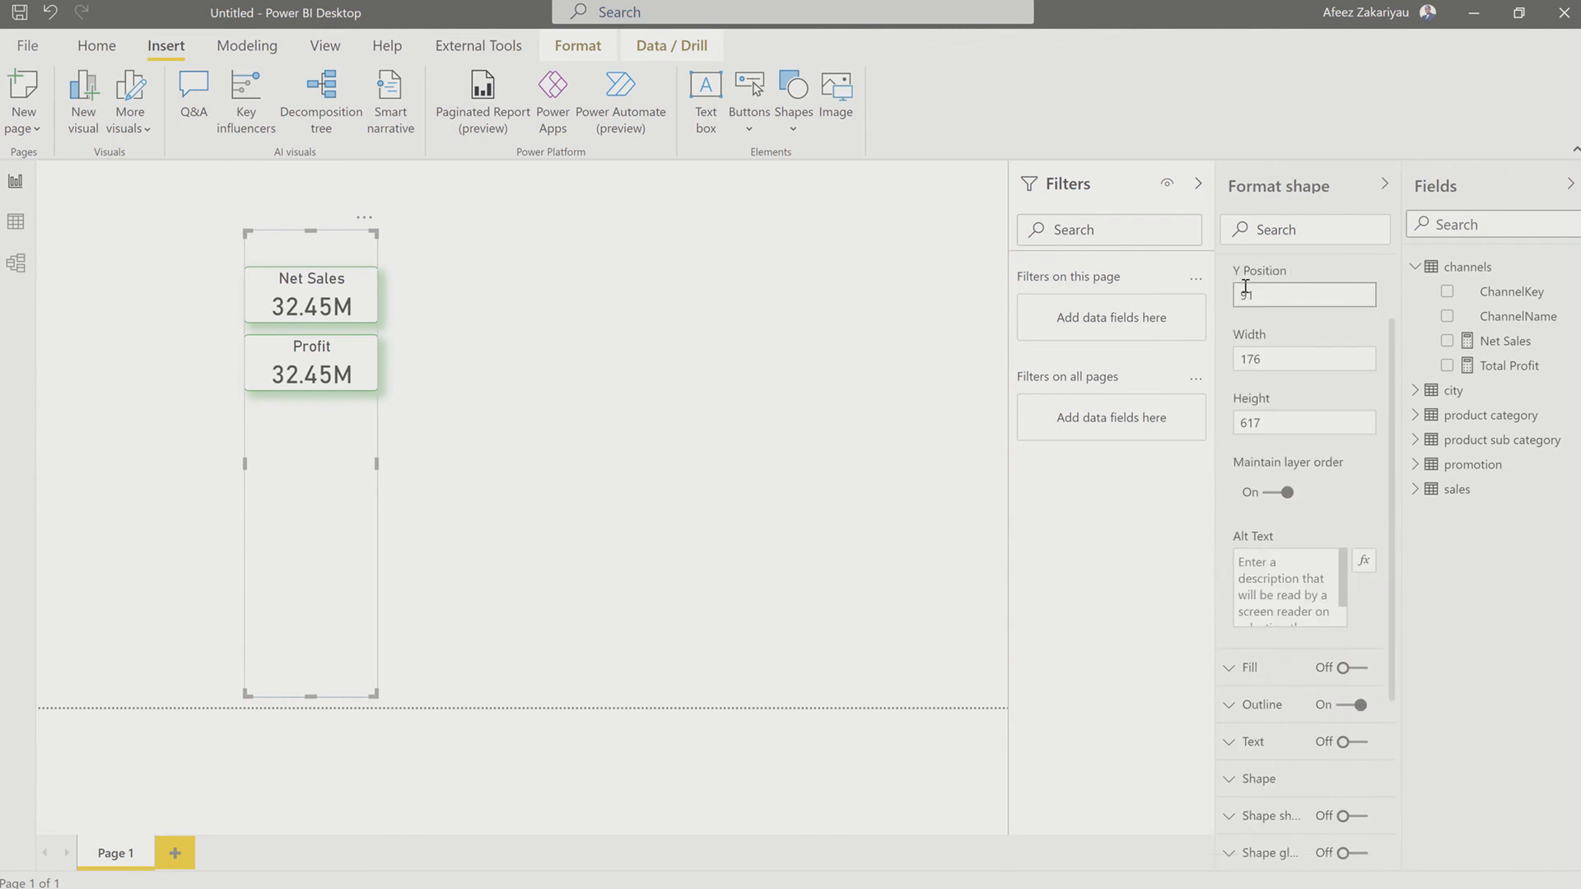
scroll(1241, 296, up, 1)
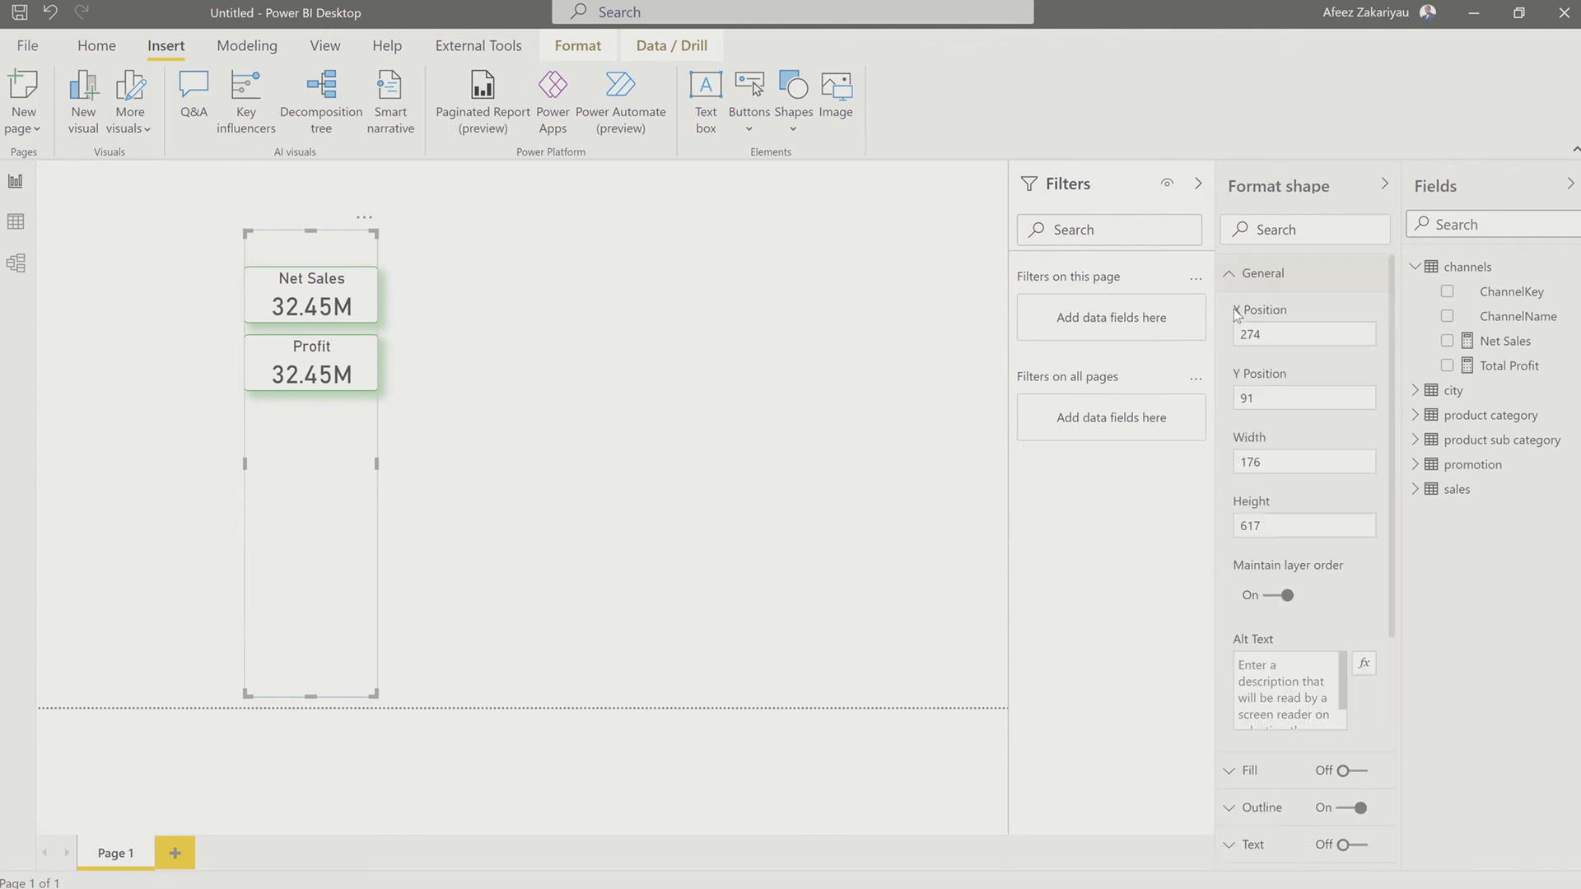
click(1233, 274)
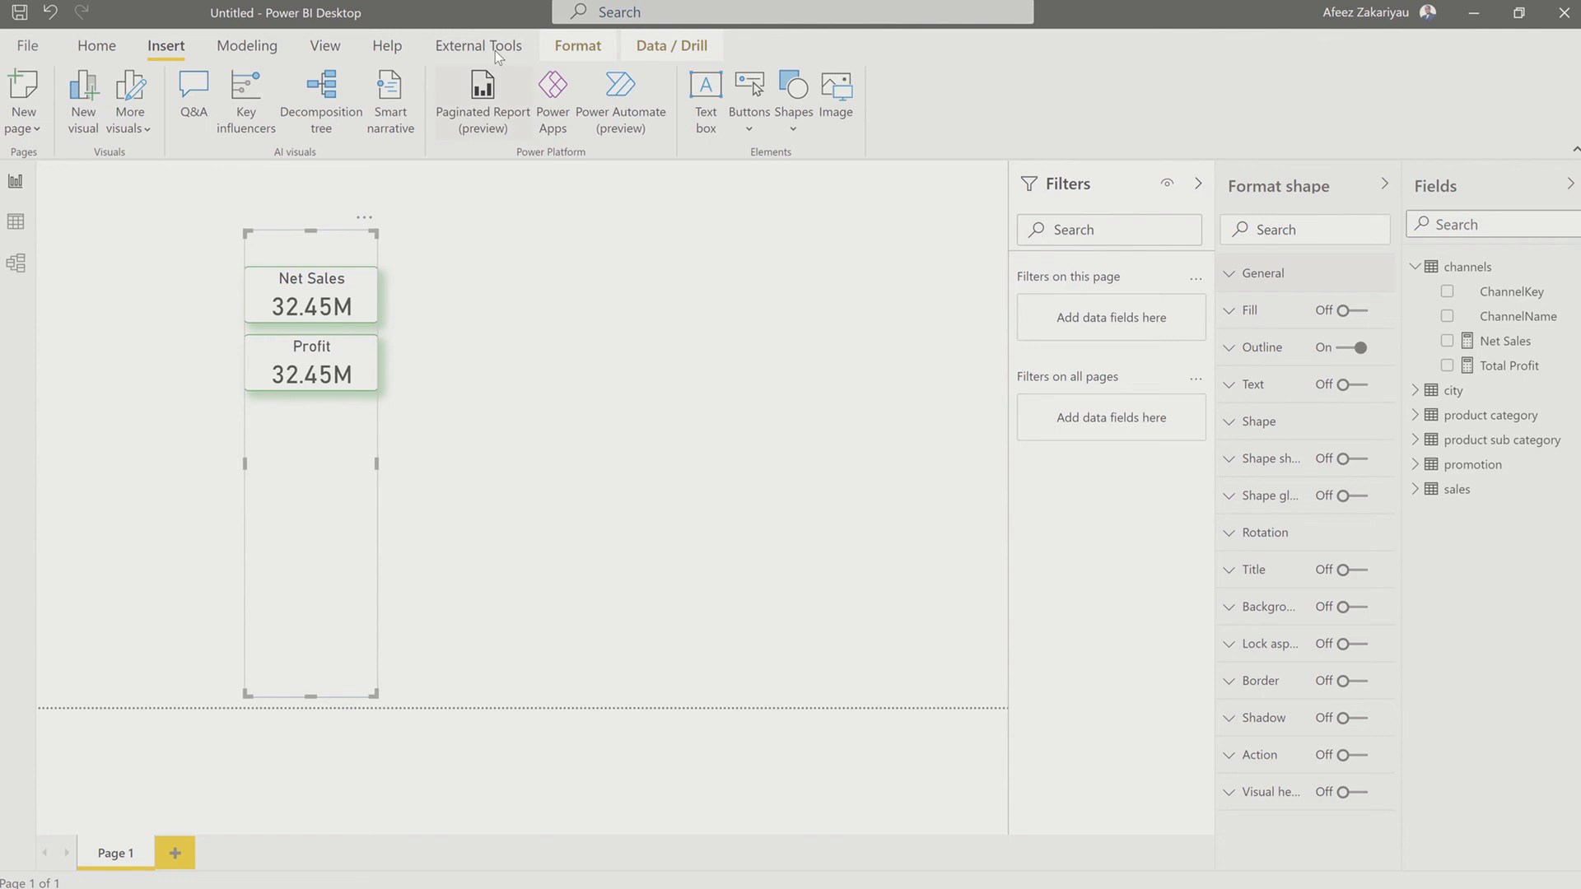
Step: Send the rectangle shape behind the Profit and Net Sales cards in the page's layer order
click(323, 48)
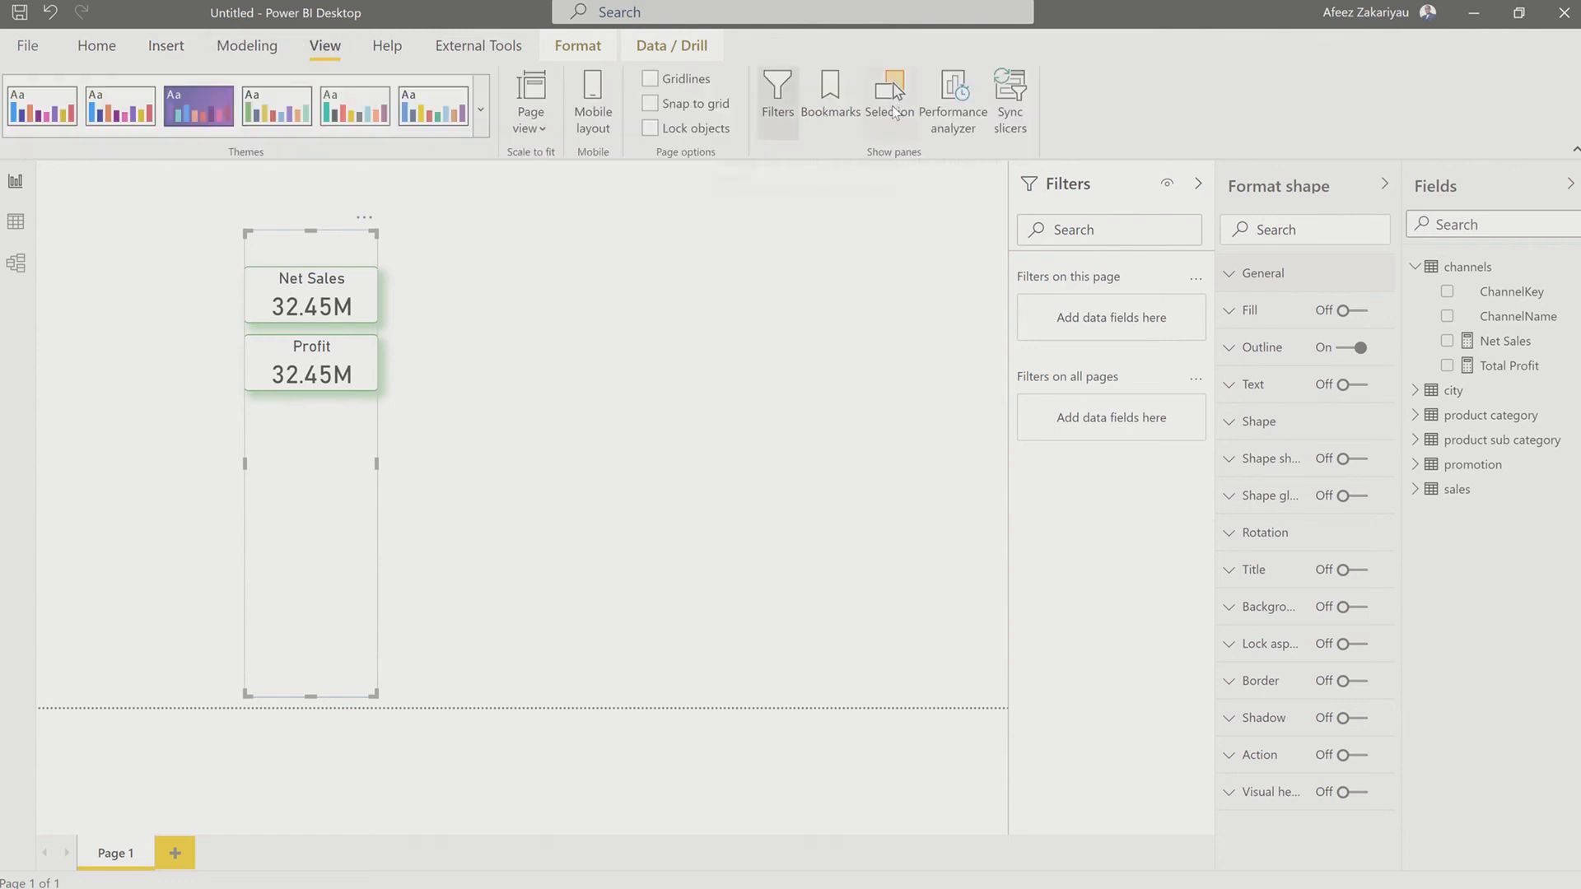
click(898, 110)
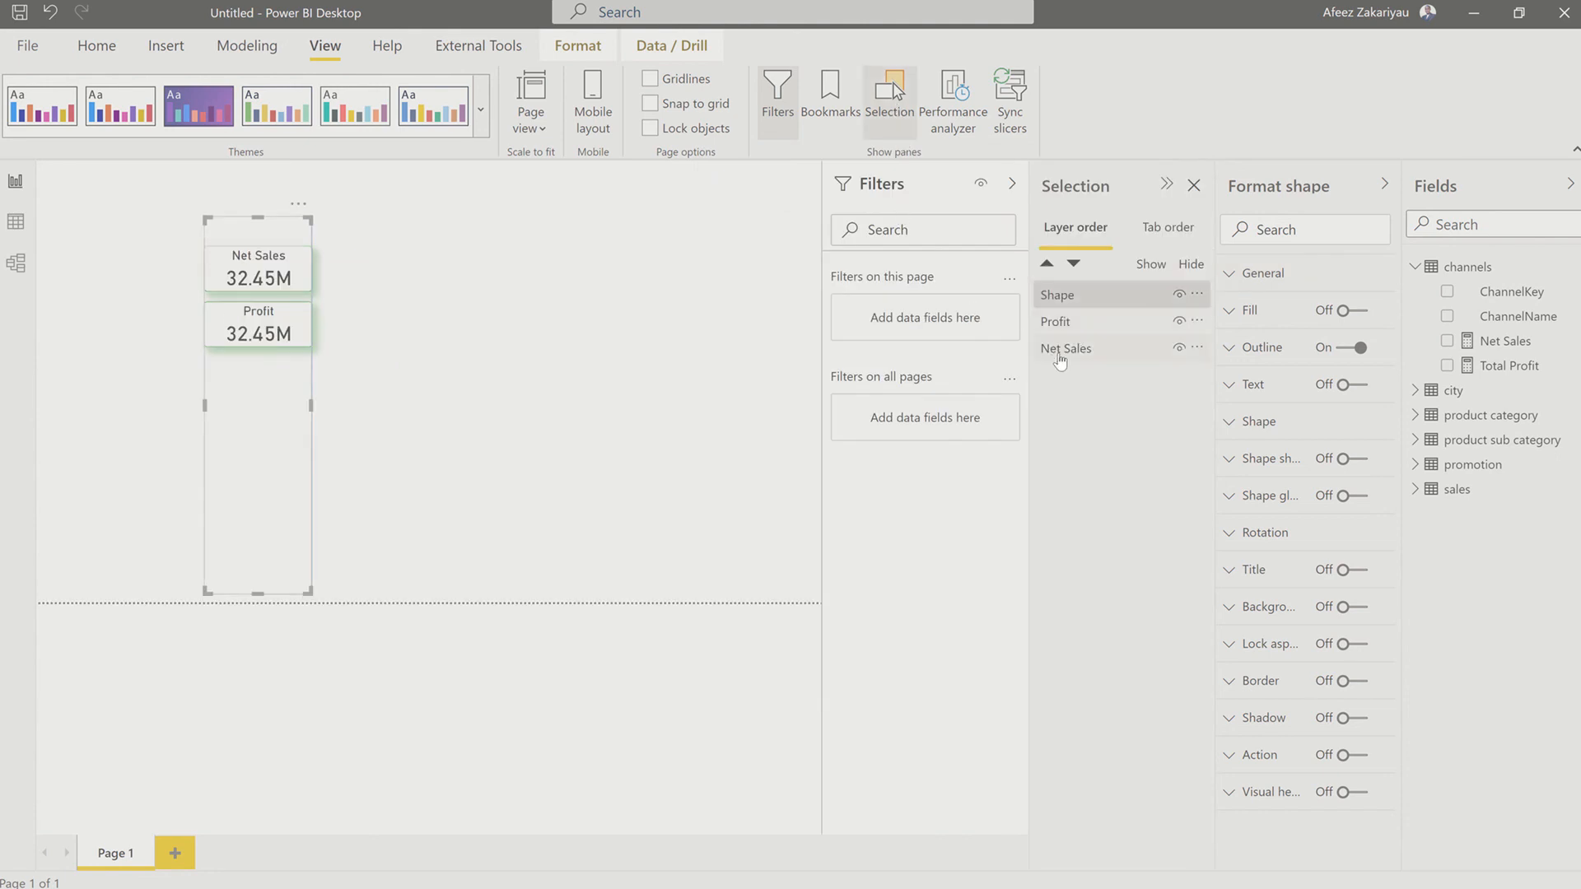
drag(1069, 301, 1072, 384)
drag(1073, 320, 1087, 367)
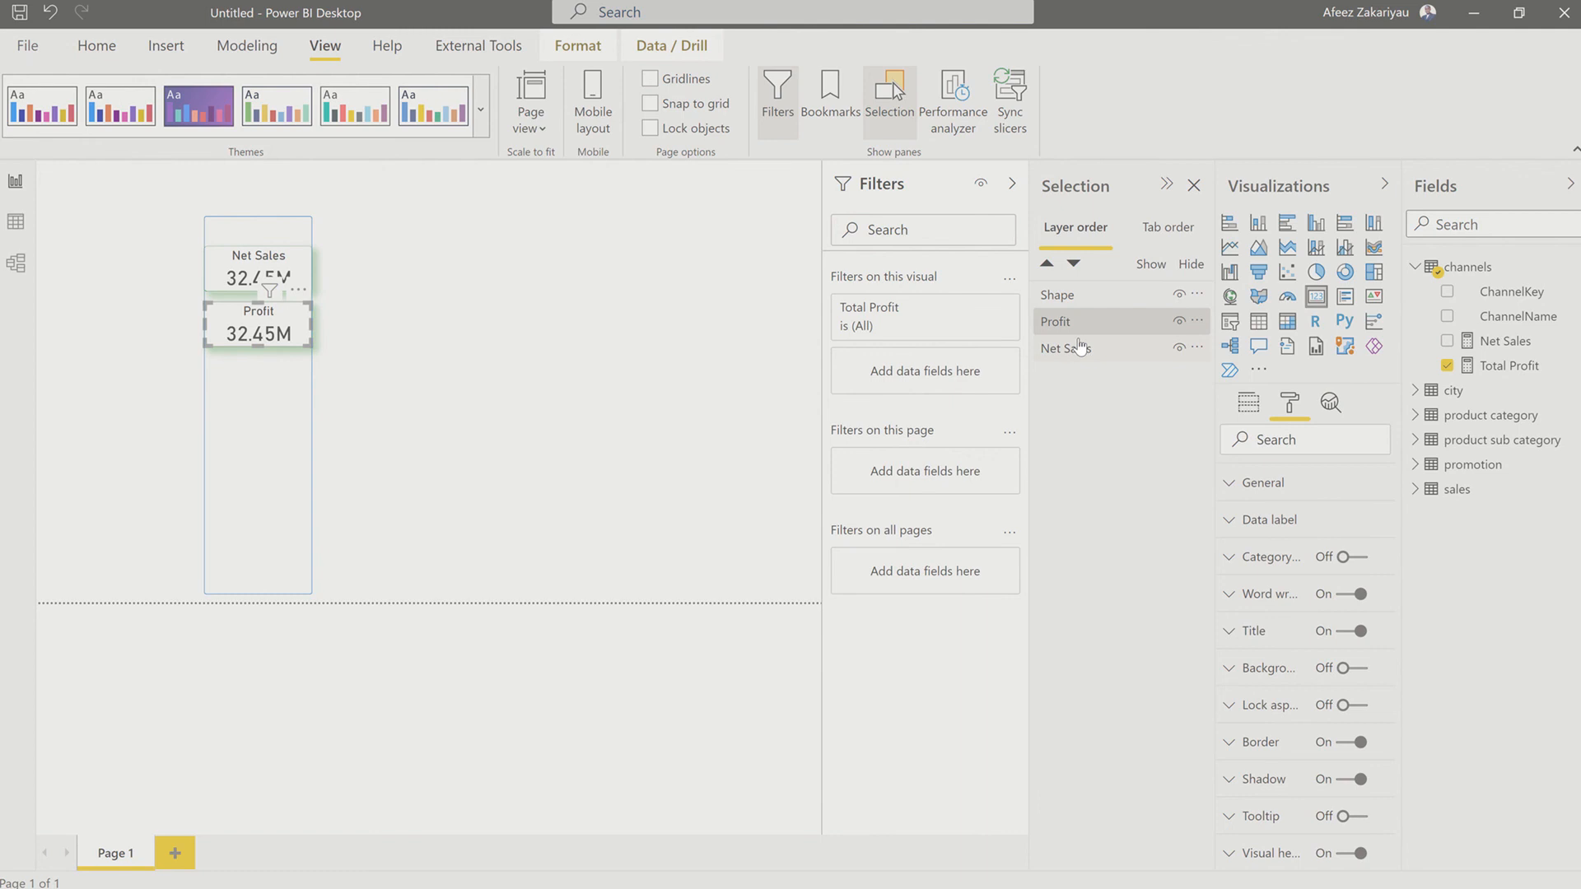
drag(1089, 285, 1088, 280)
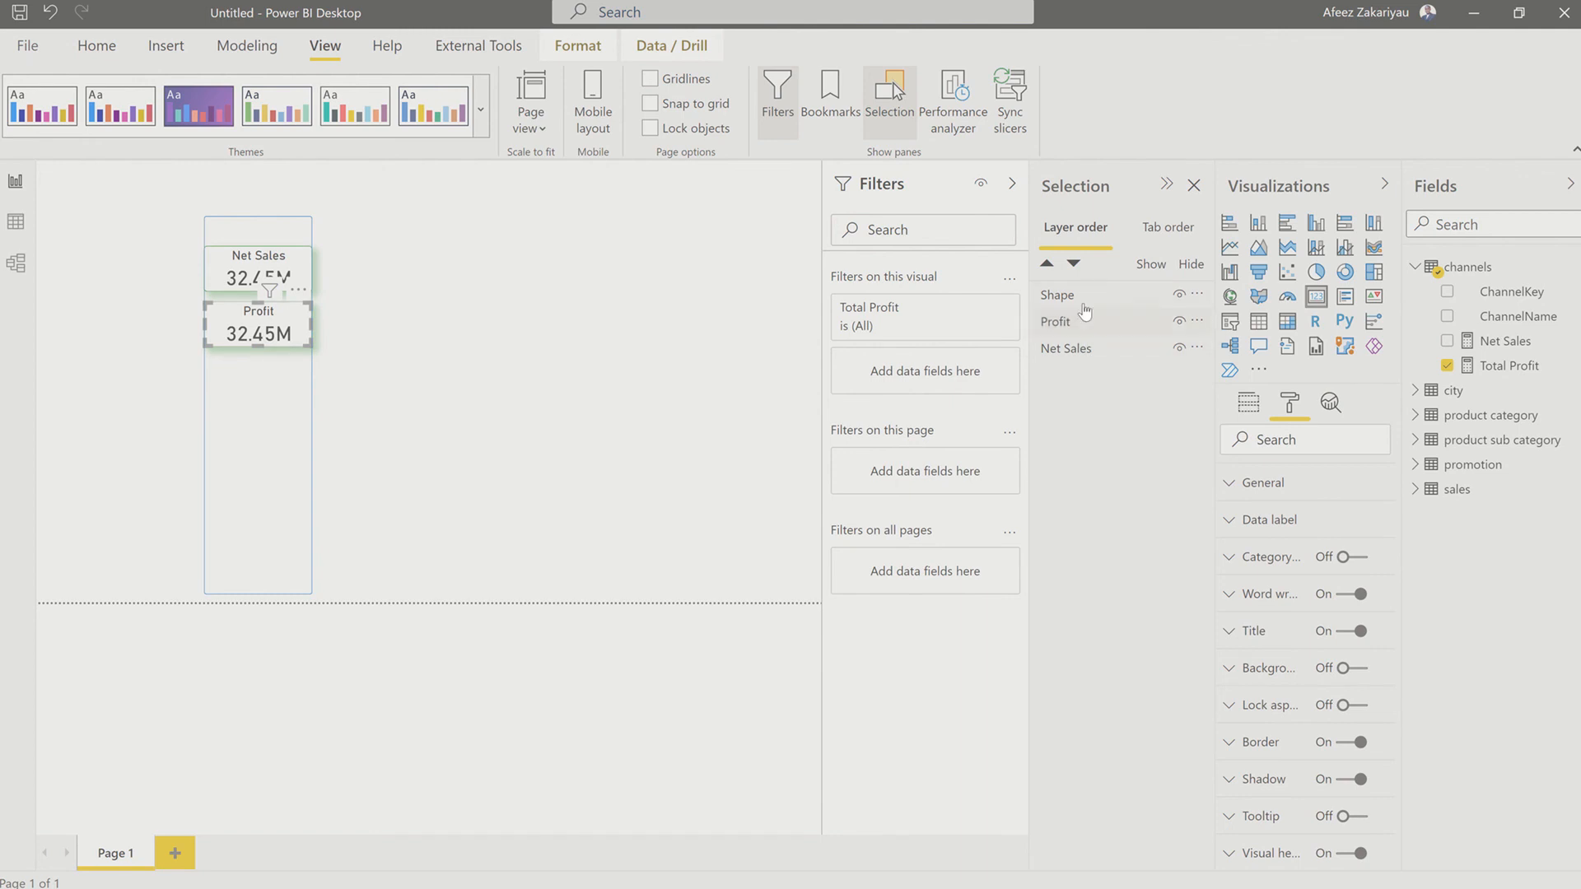
click(1082, 298)
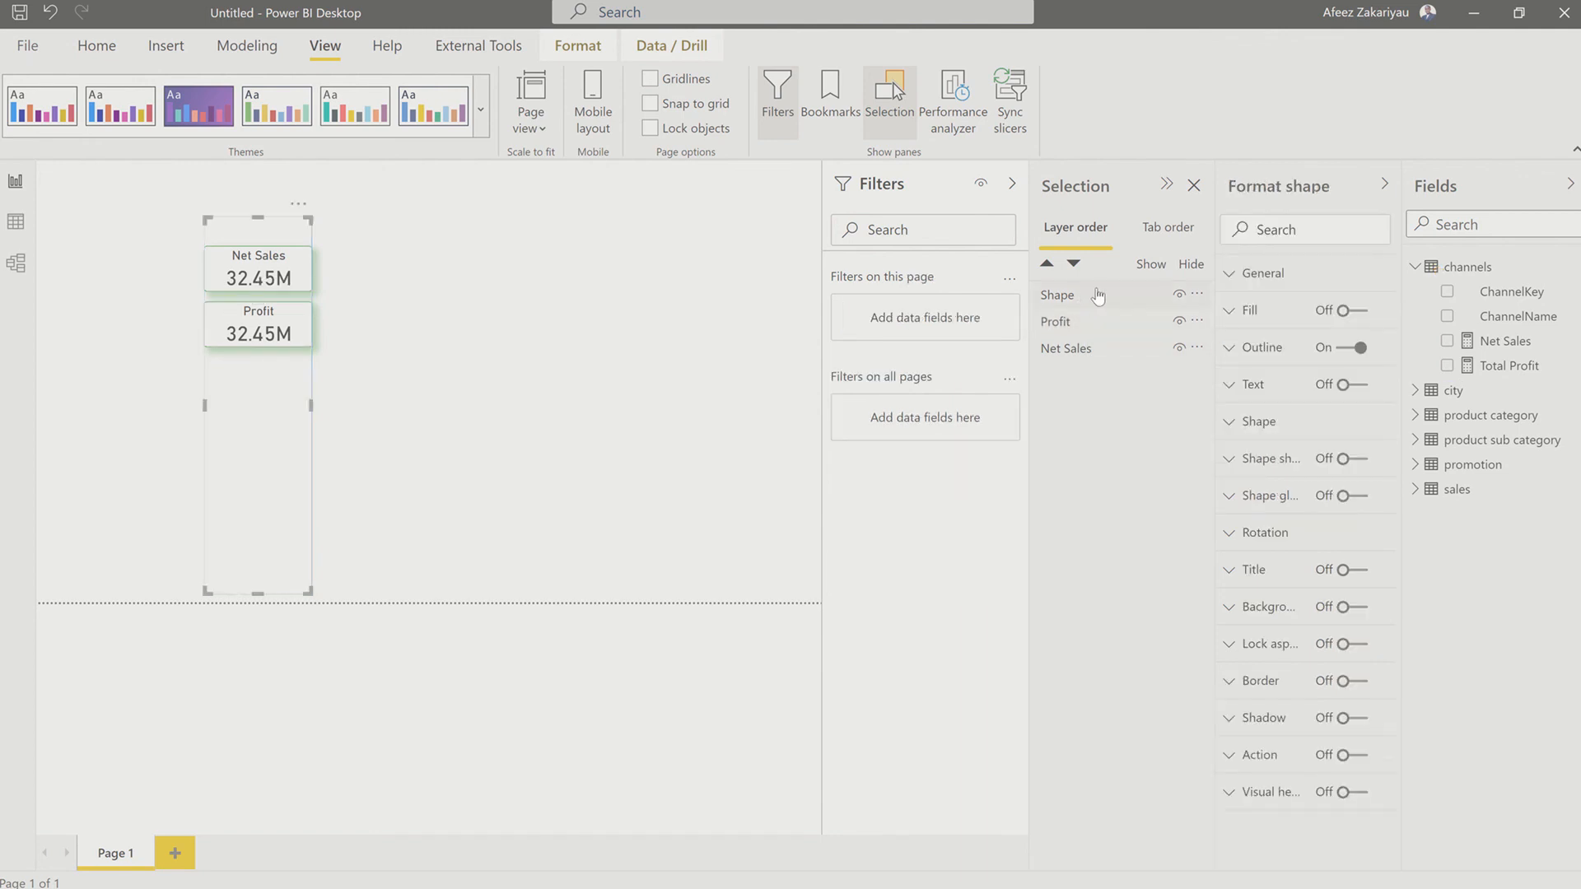
click(1075, 265)
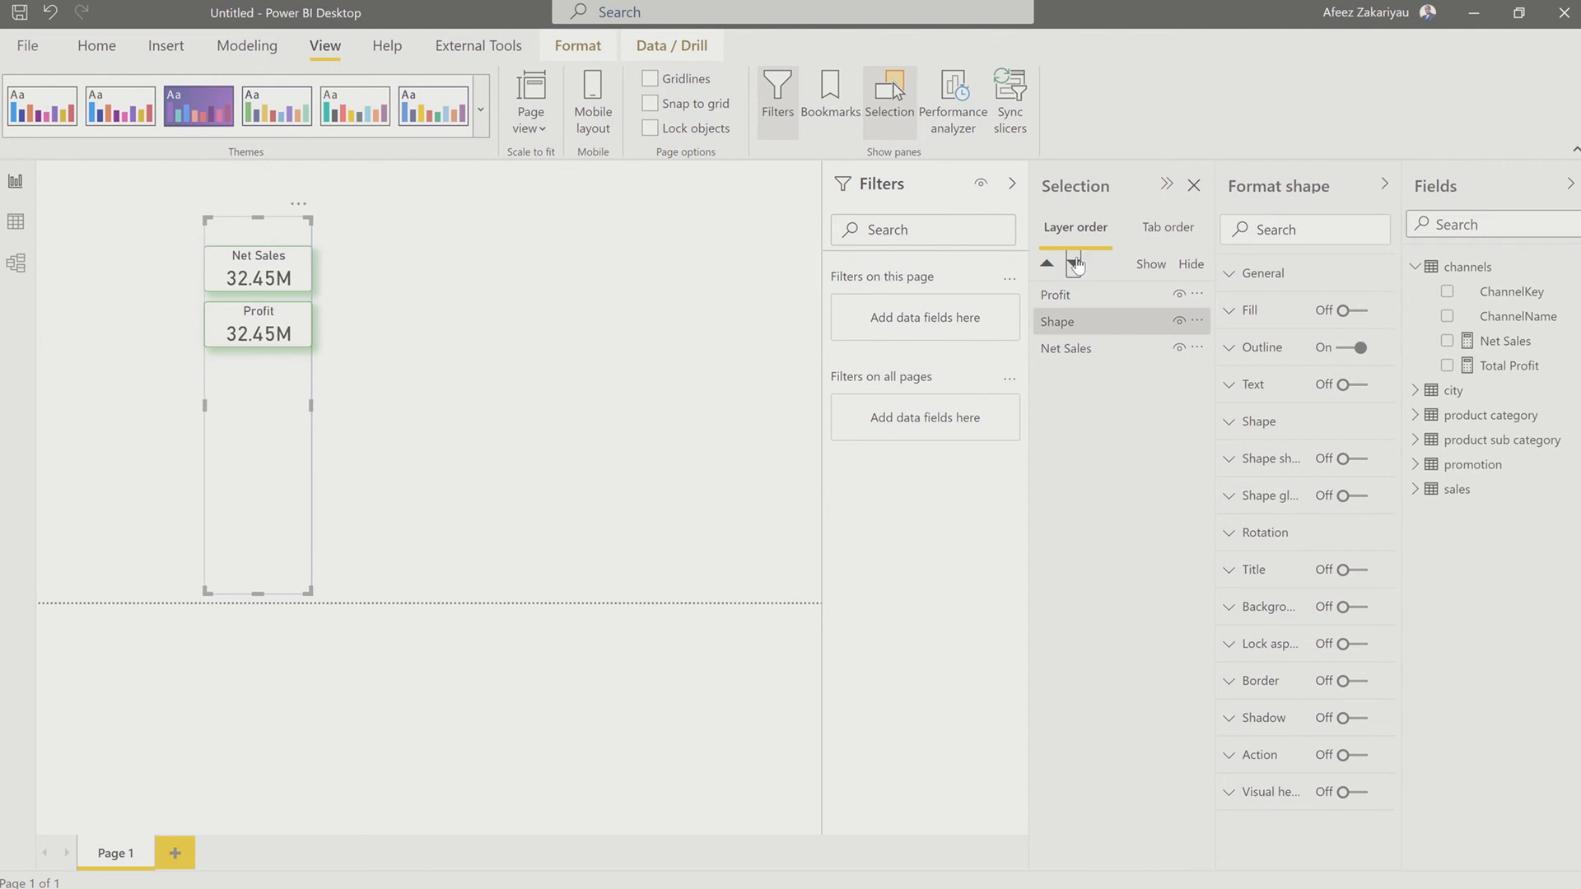
click(1075, 265)
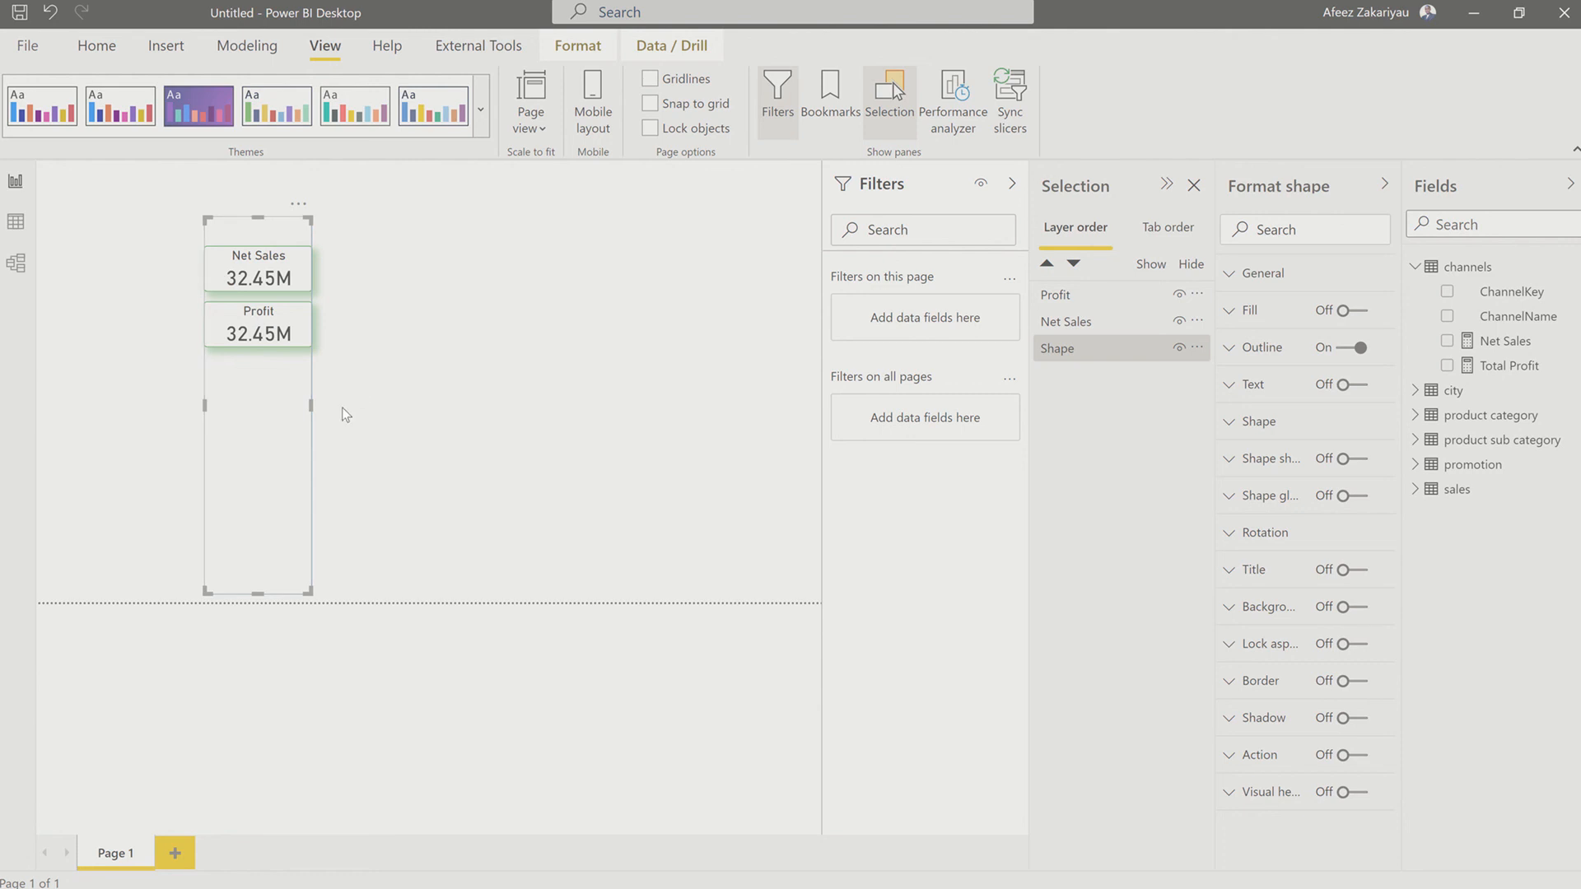
Step: Widen the rectangle slightly on its right side and nudge it left so the cards sit centred inside it
drag(311, 405, 320, 409)
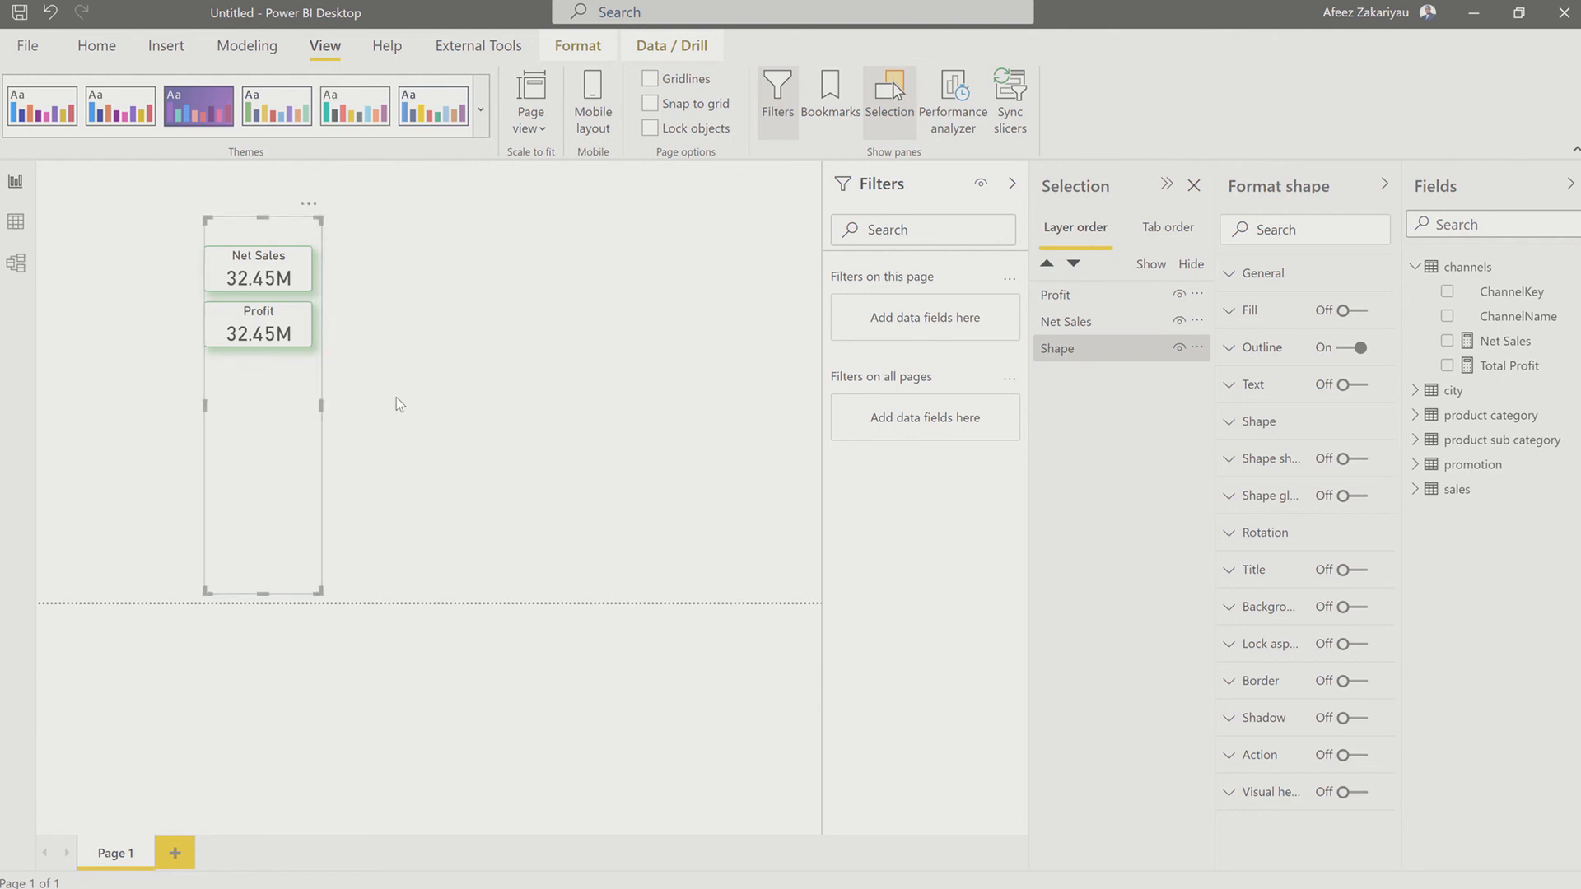
key(Left)
key(Left)
key(Left)
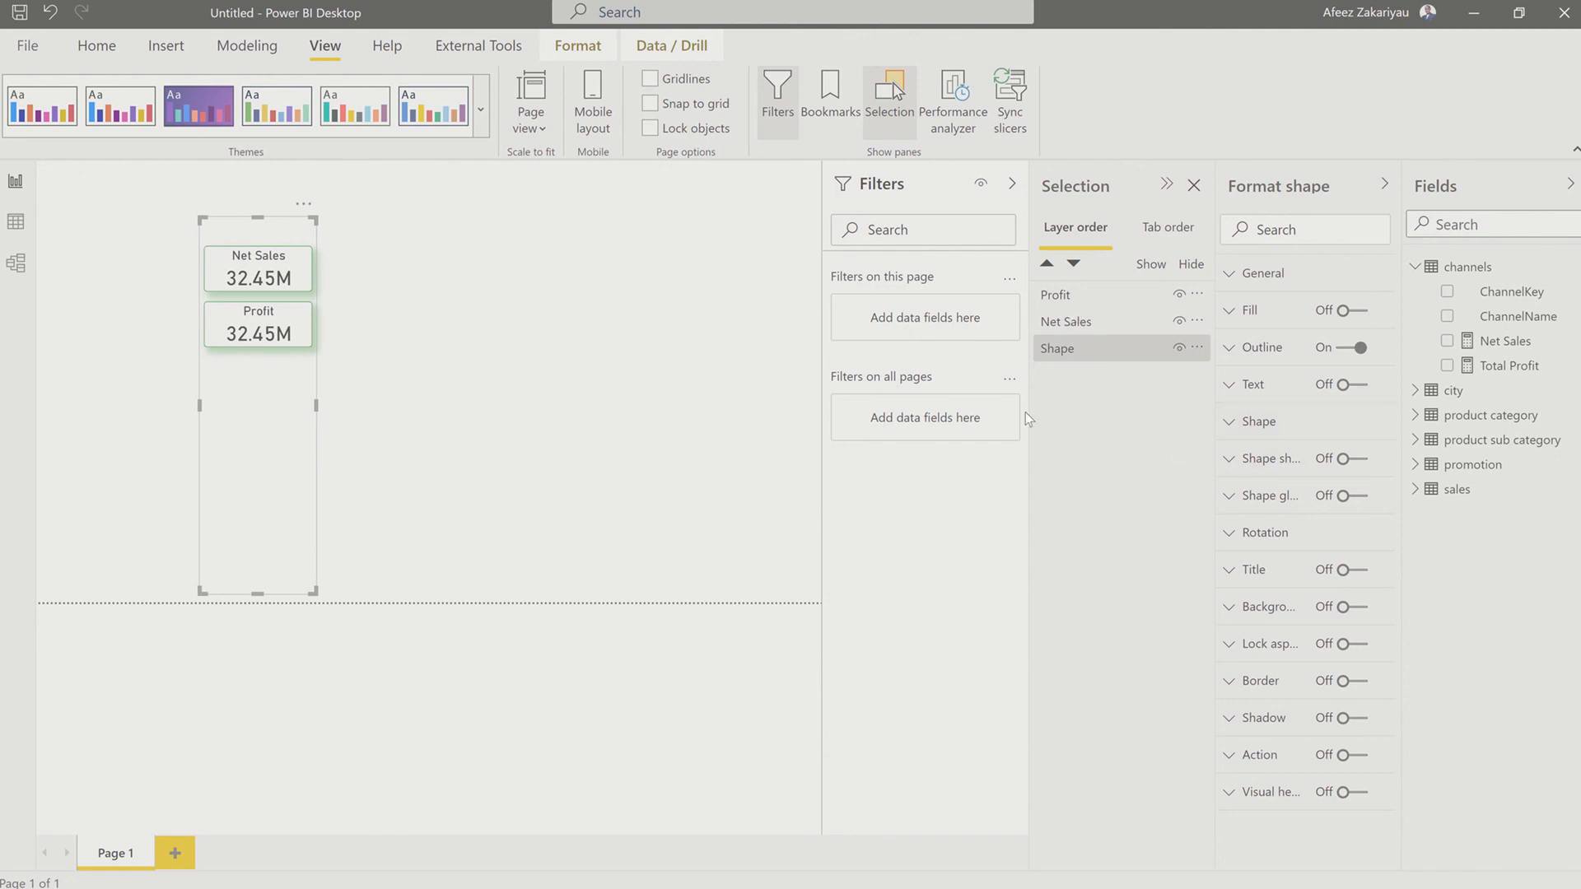
Step: Turn on the rectangle's background, colour it with the recent green and raise its transparency to more than 60%
click(1229, 611)
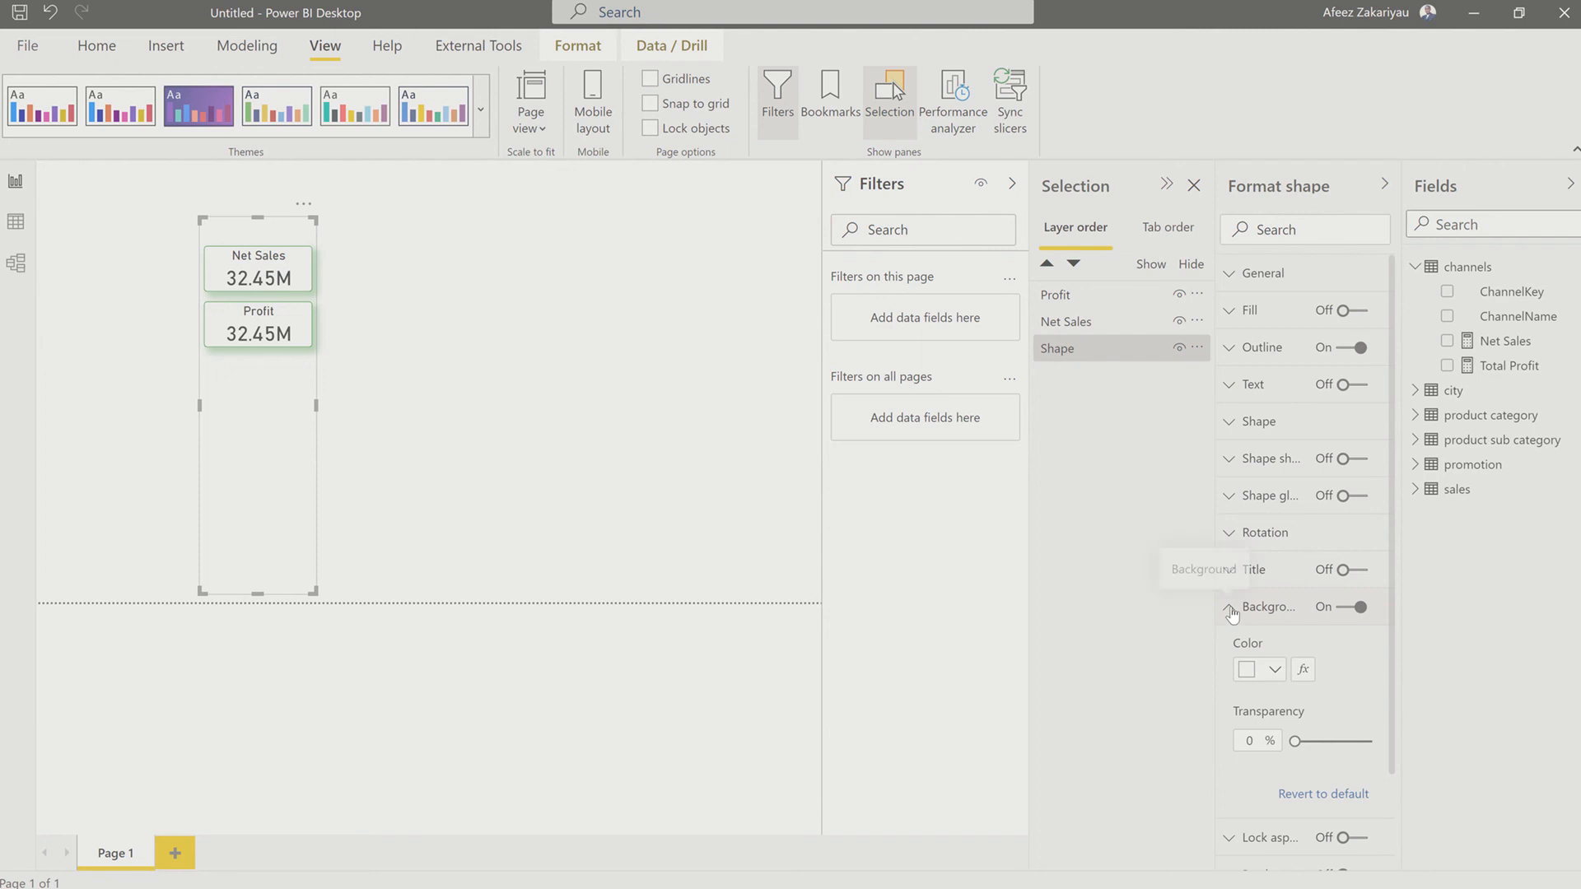
click(1274, 670)
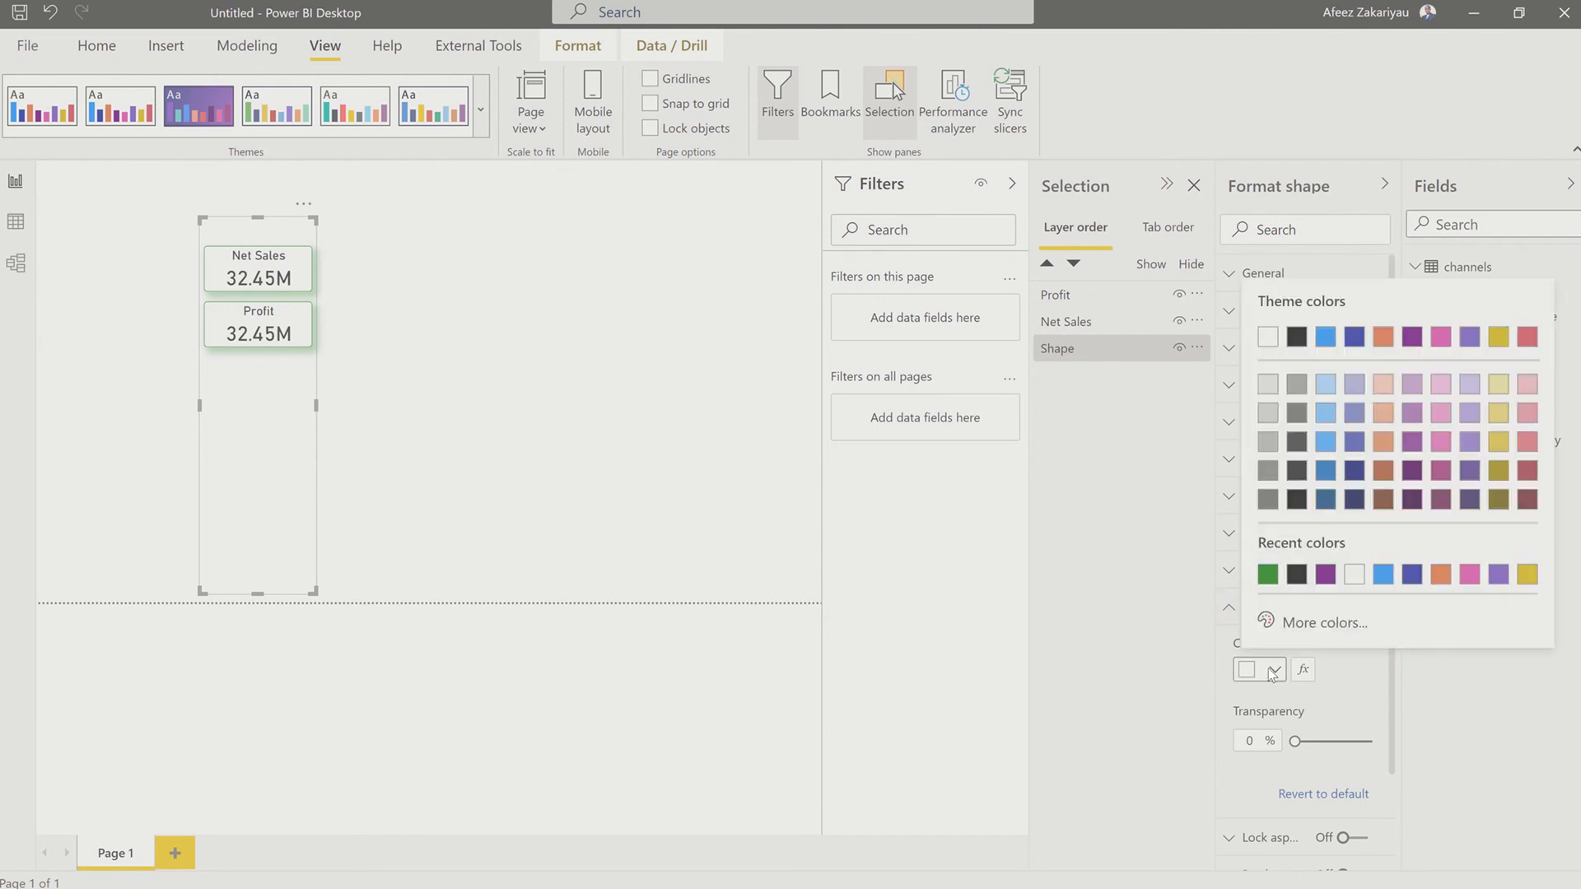
click(1268, 574)
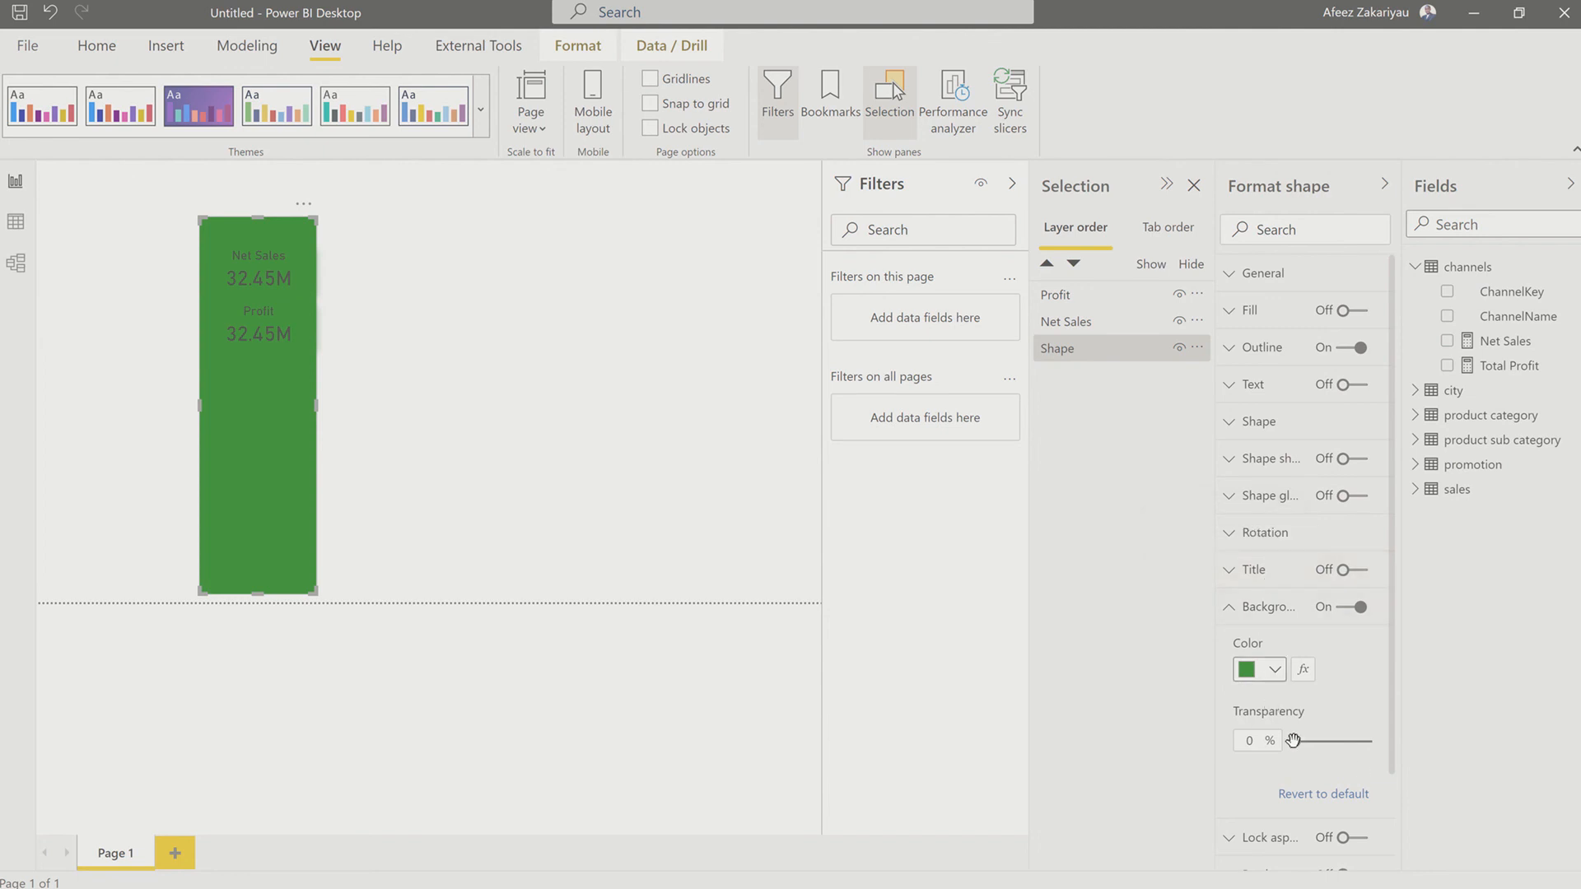
drag(1292, 741, 1341, 740)
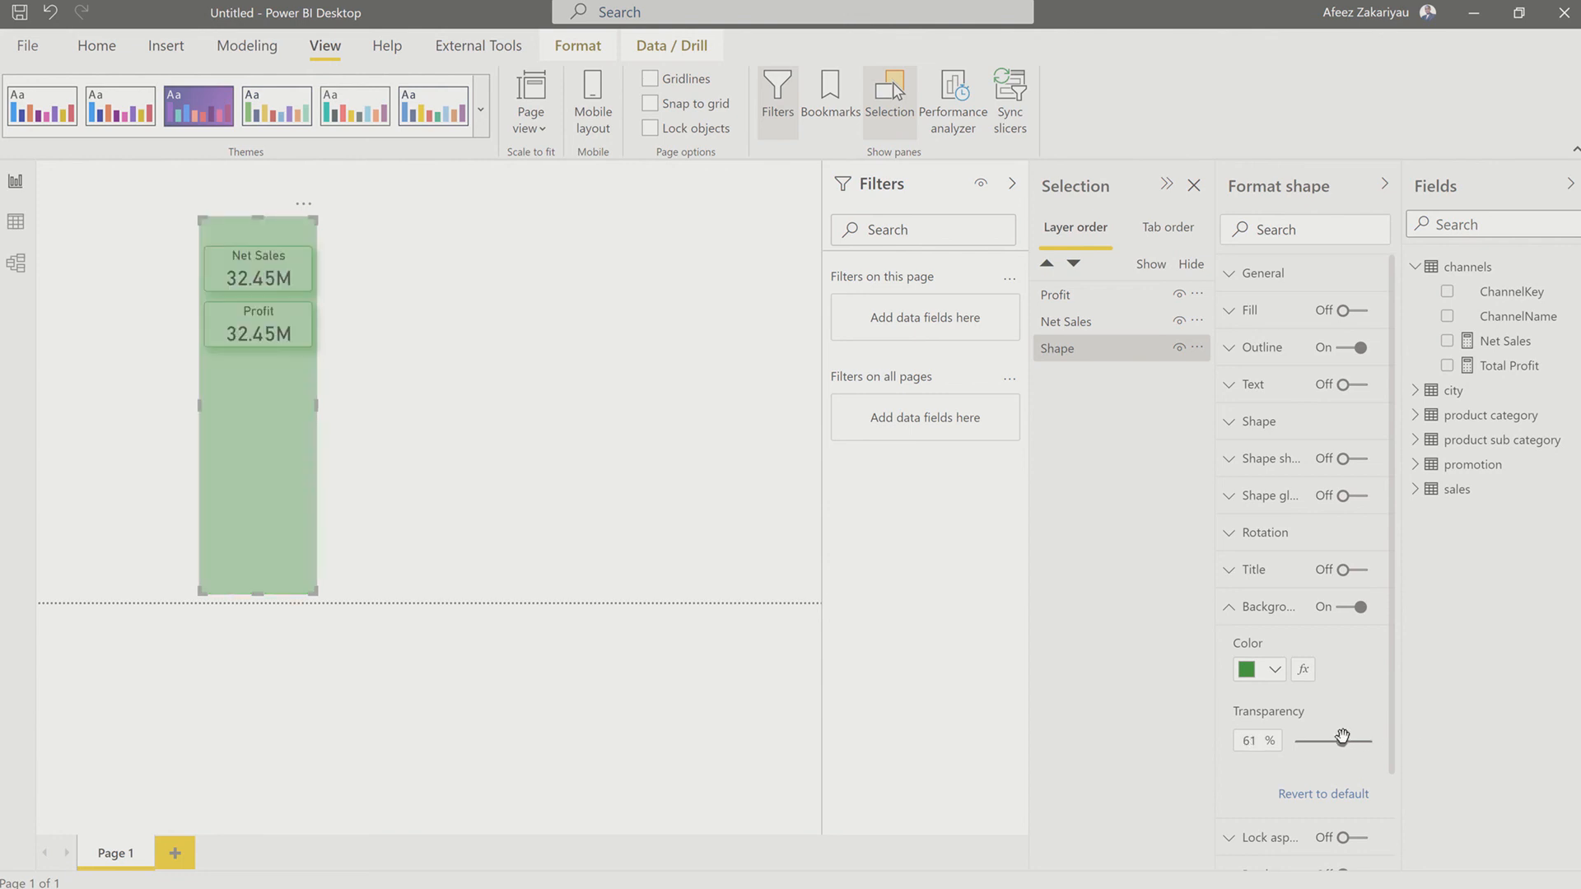
click(1342, 741)
drag(1343, 740, 1347, 741)
Step: Select the rectangle together with both cards and move them as one into the page's lower-left corner
click(102, 235)
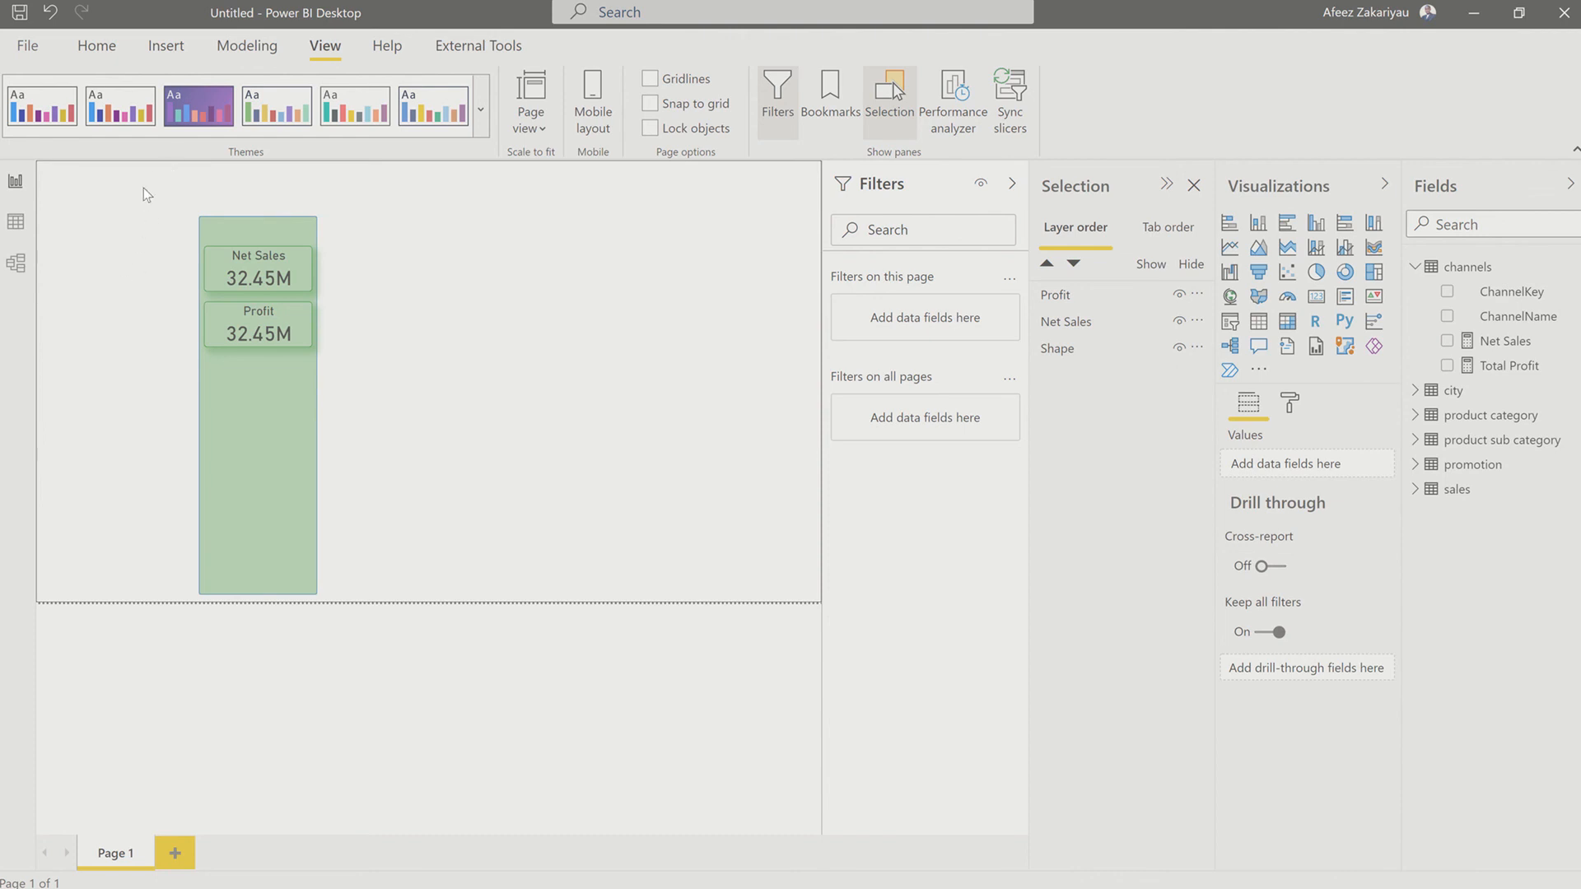
drag(144, 188, 364, 561)
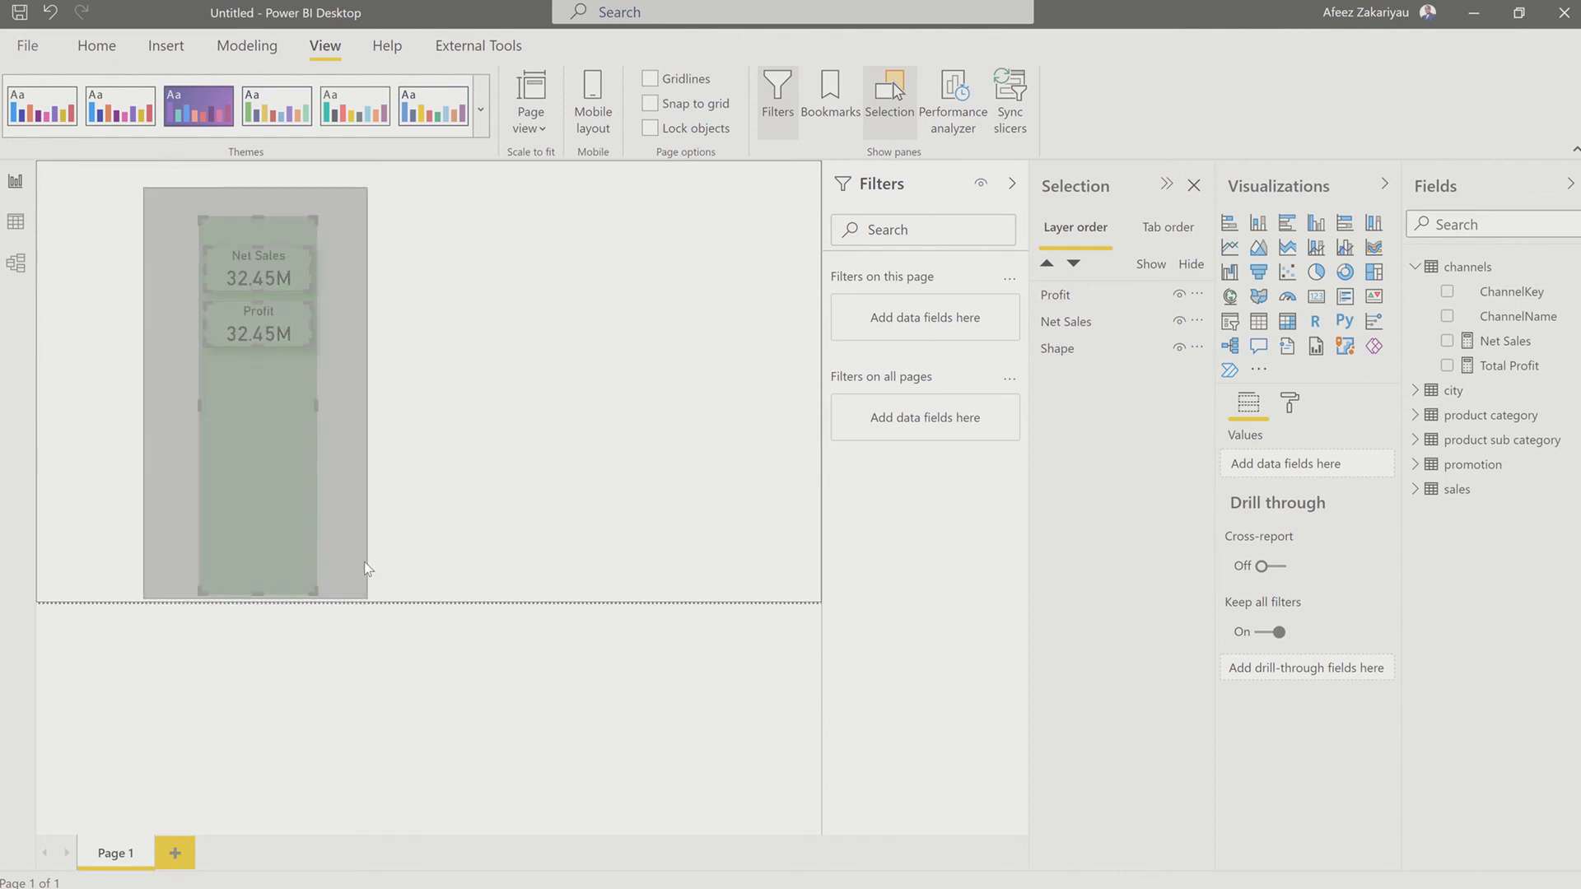
drag(318, 492, 112, 506)
click(105, 506)
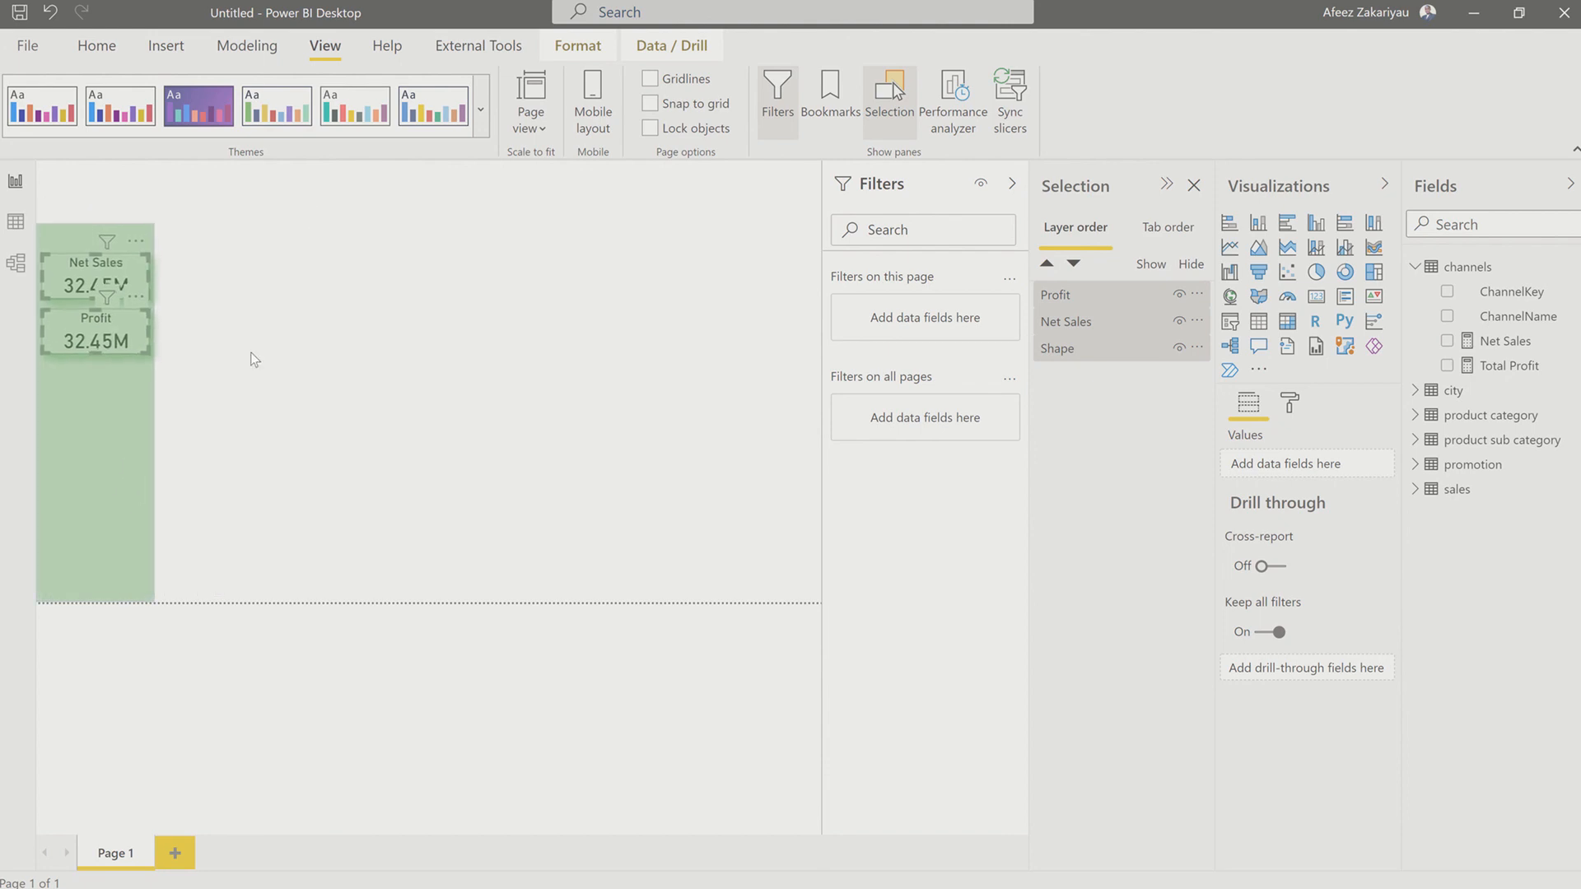
Step: Remove the Total Profit measure from the Profit card and add the same measure back
click(182, 324)
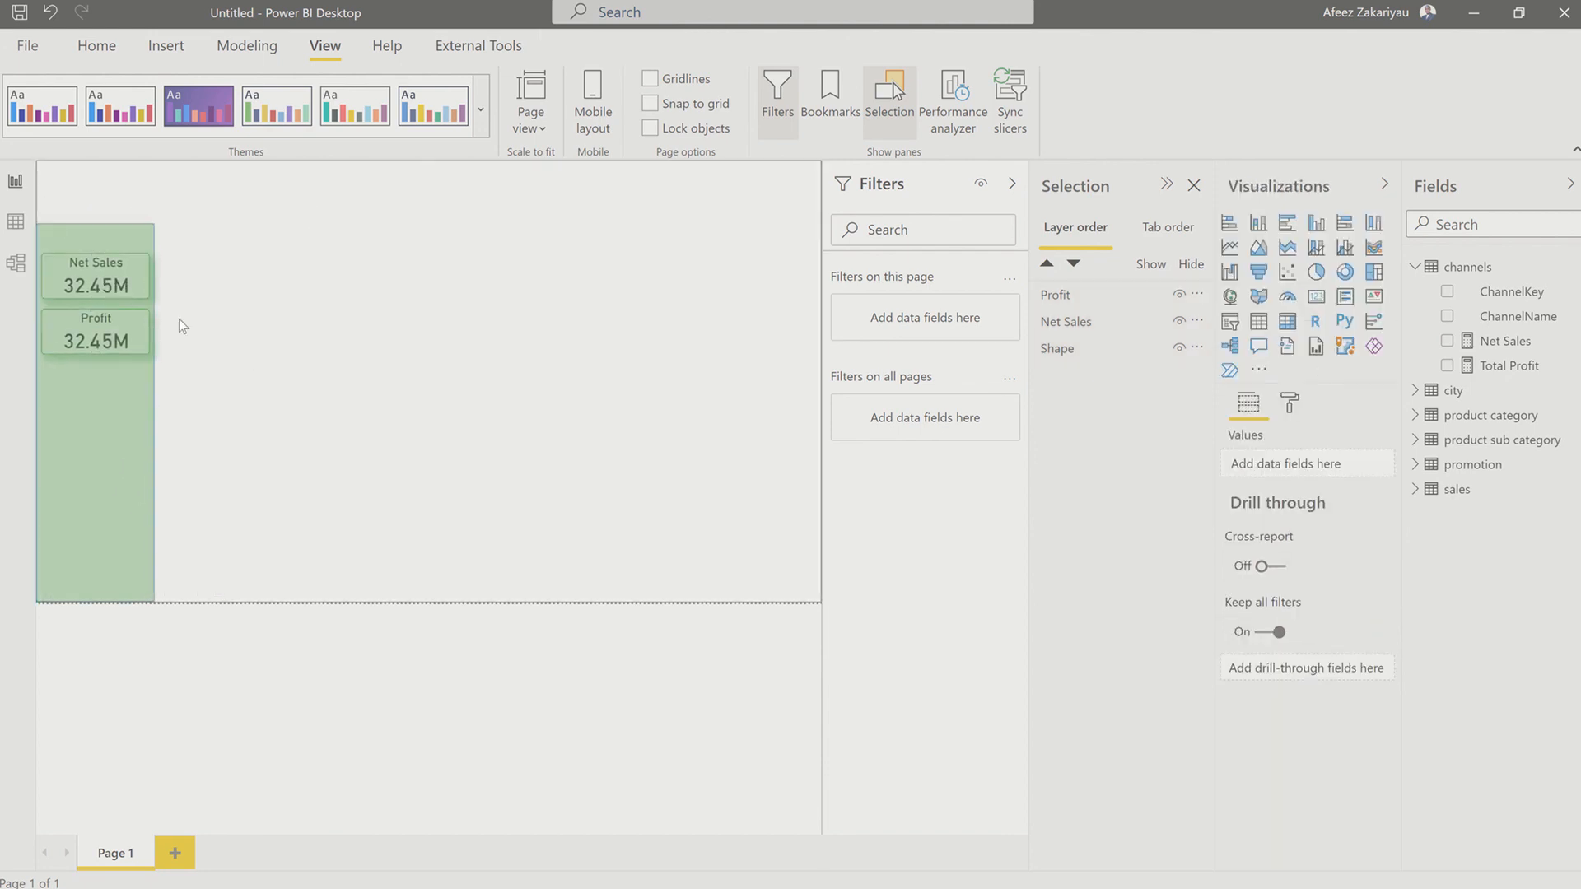
click(140, 334)
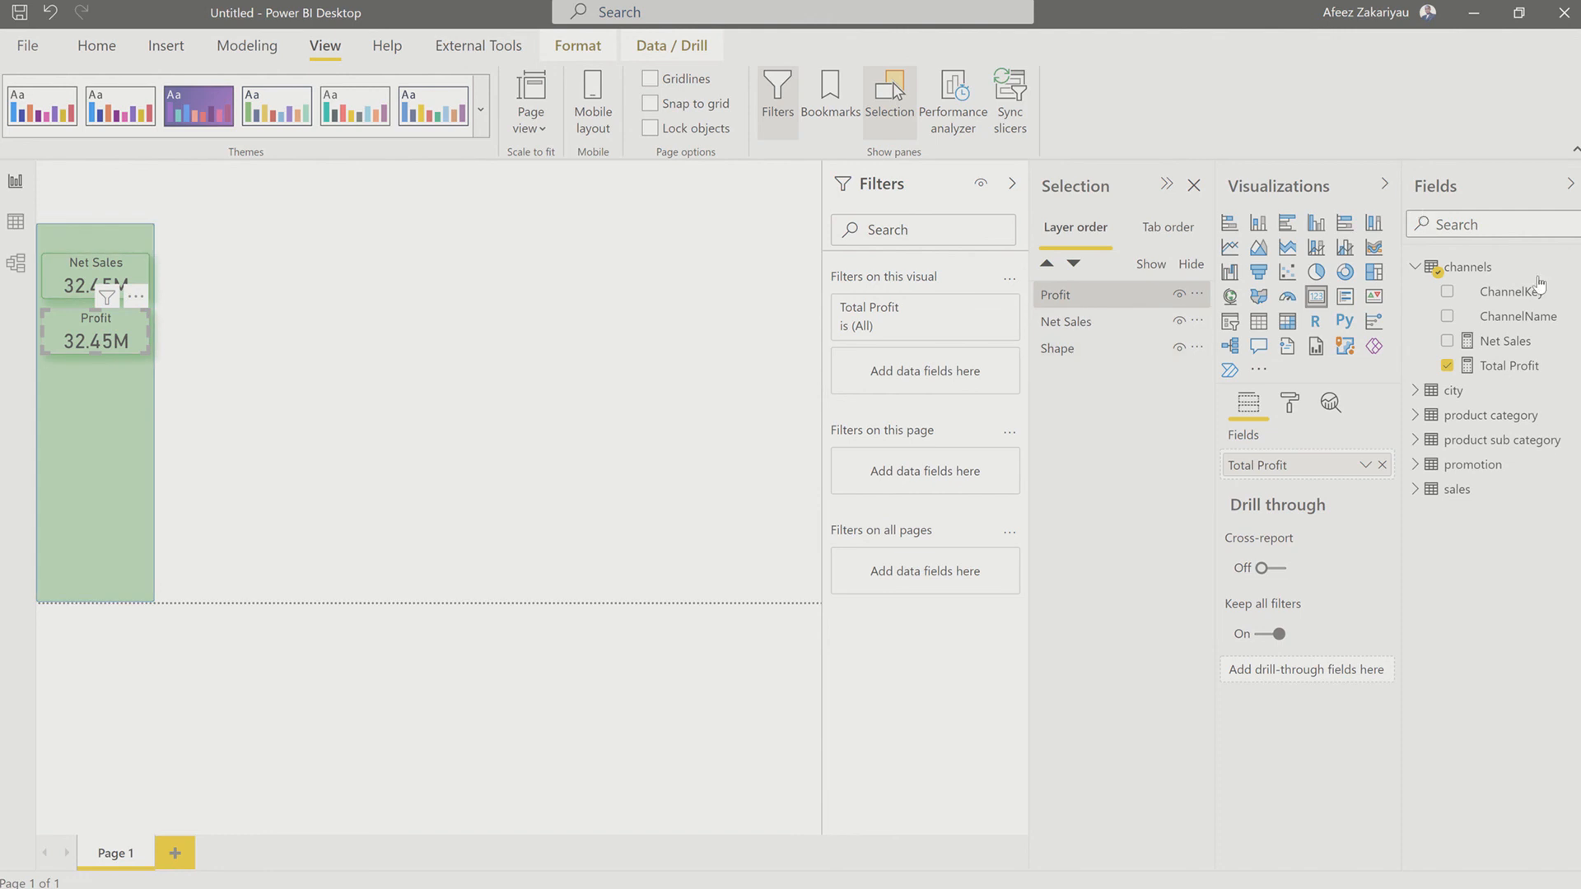
click(1381, 466)
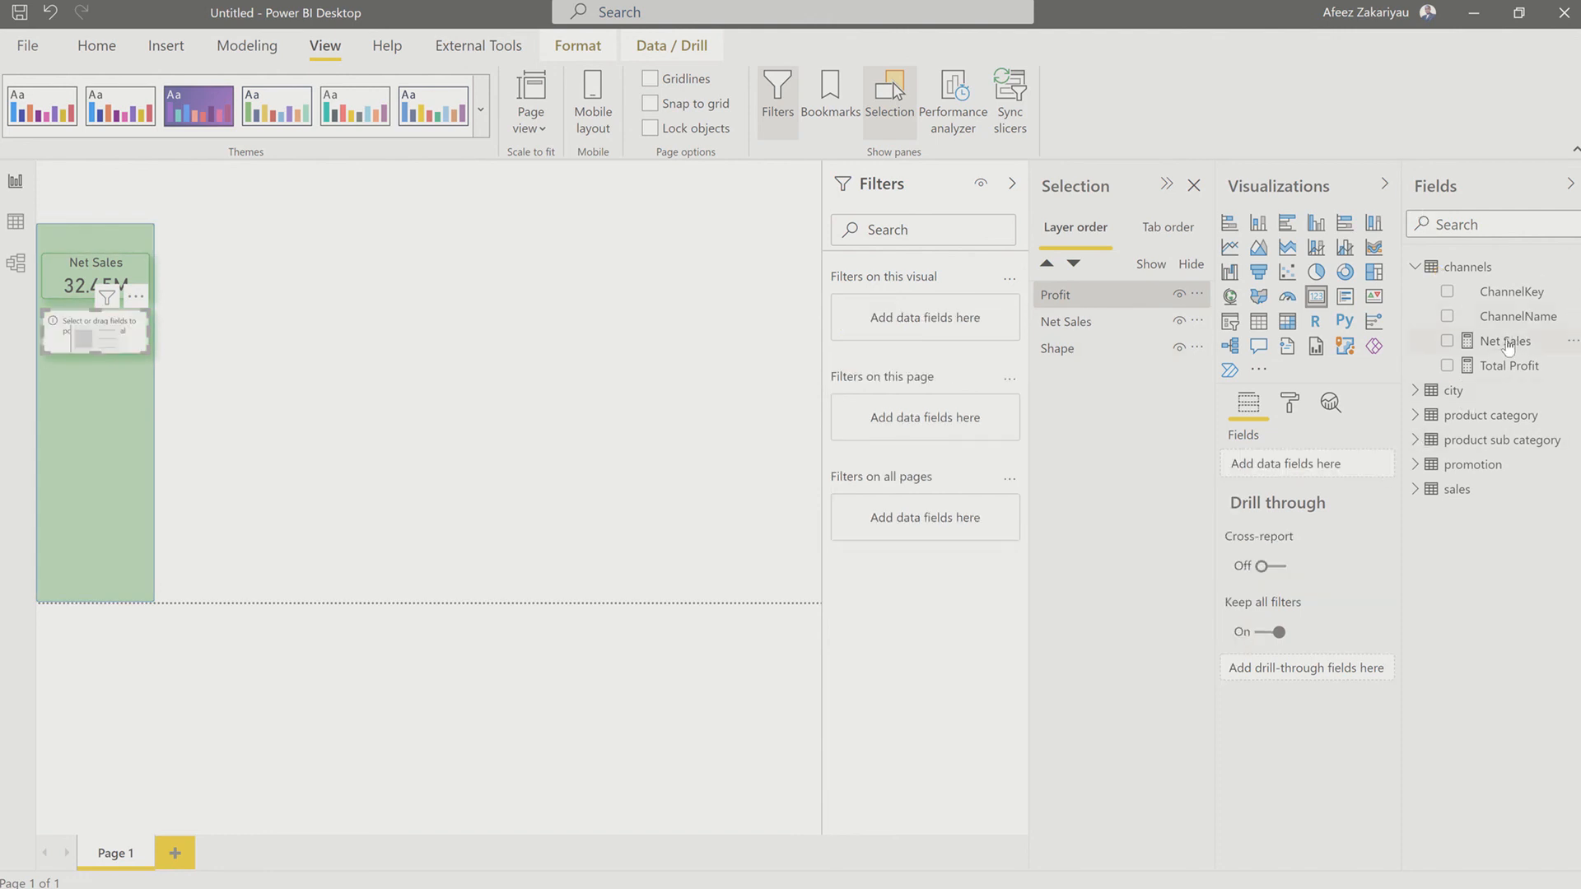
drag(1495, 366, 1314, 466)
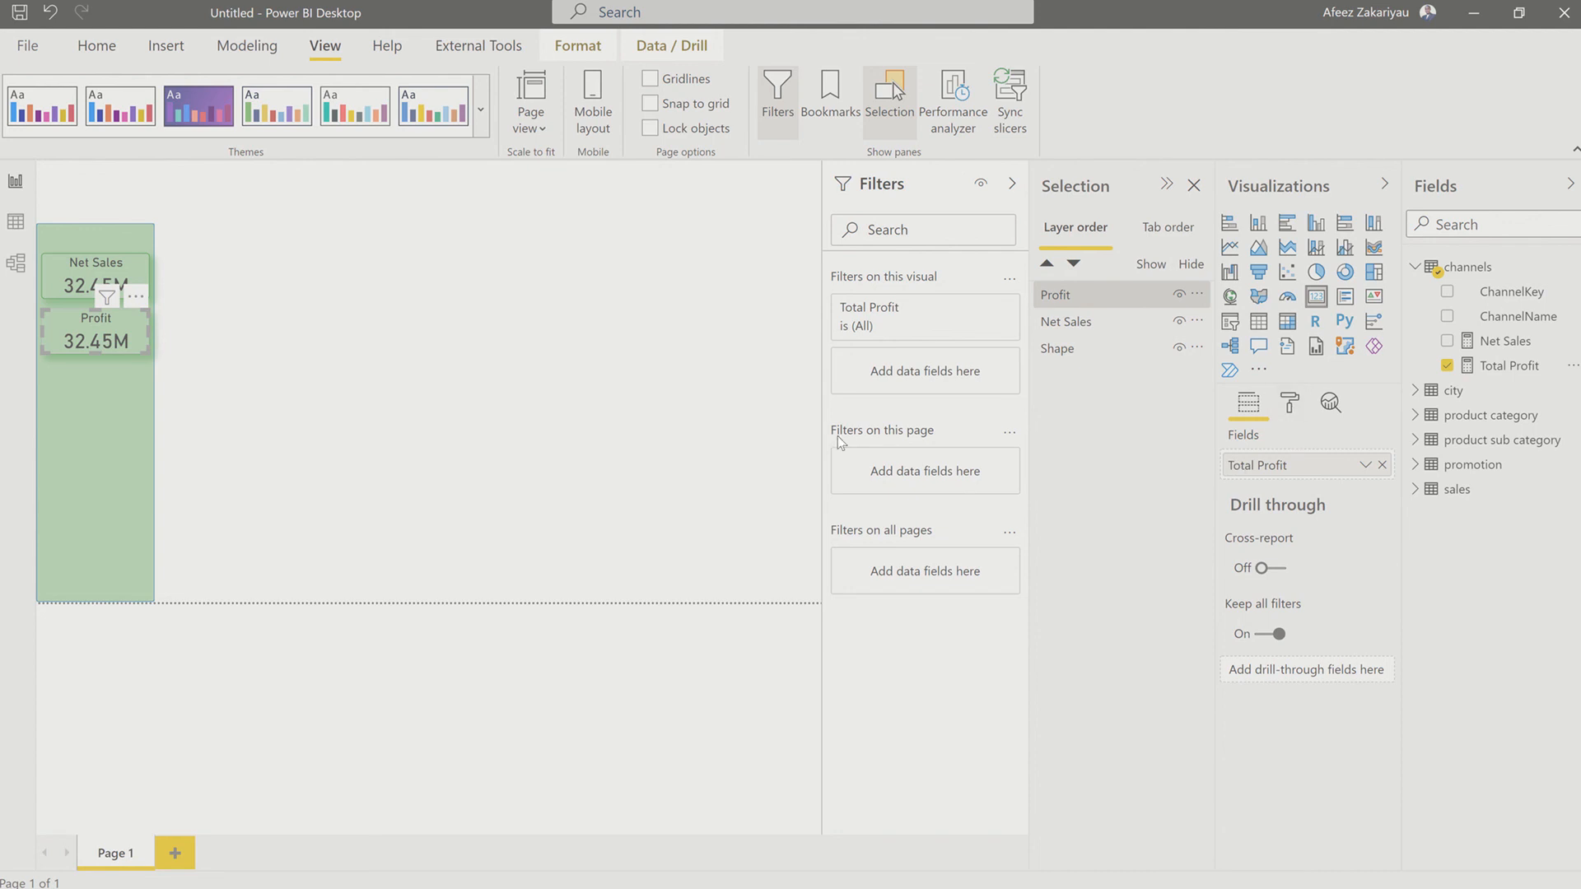
Step: Replace the Total Profit measure in the Net Sales card with the Net Sales measure
click(60, 288)
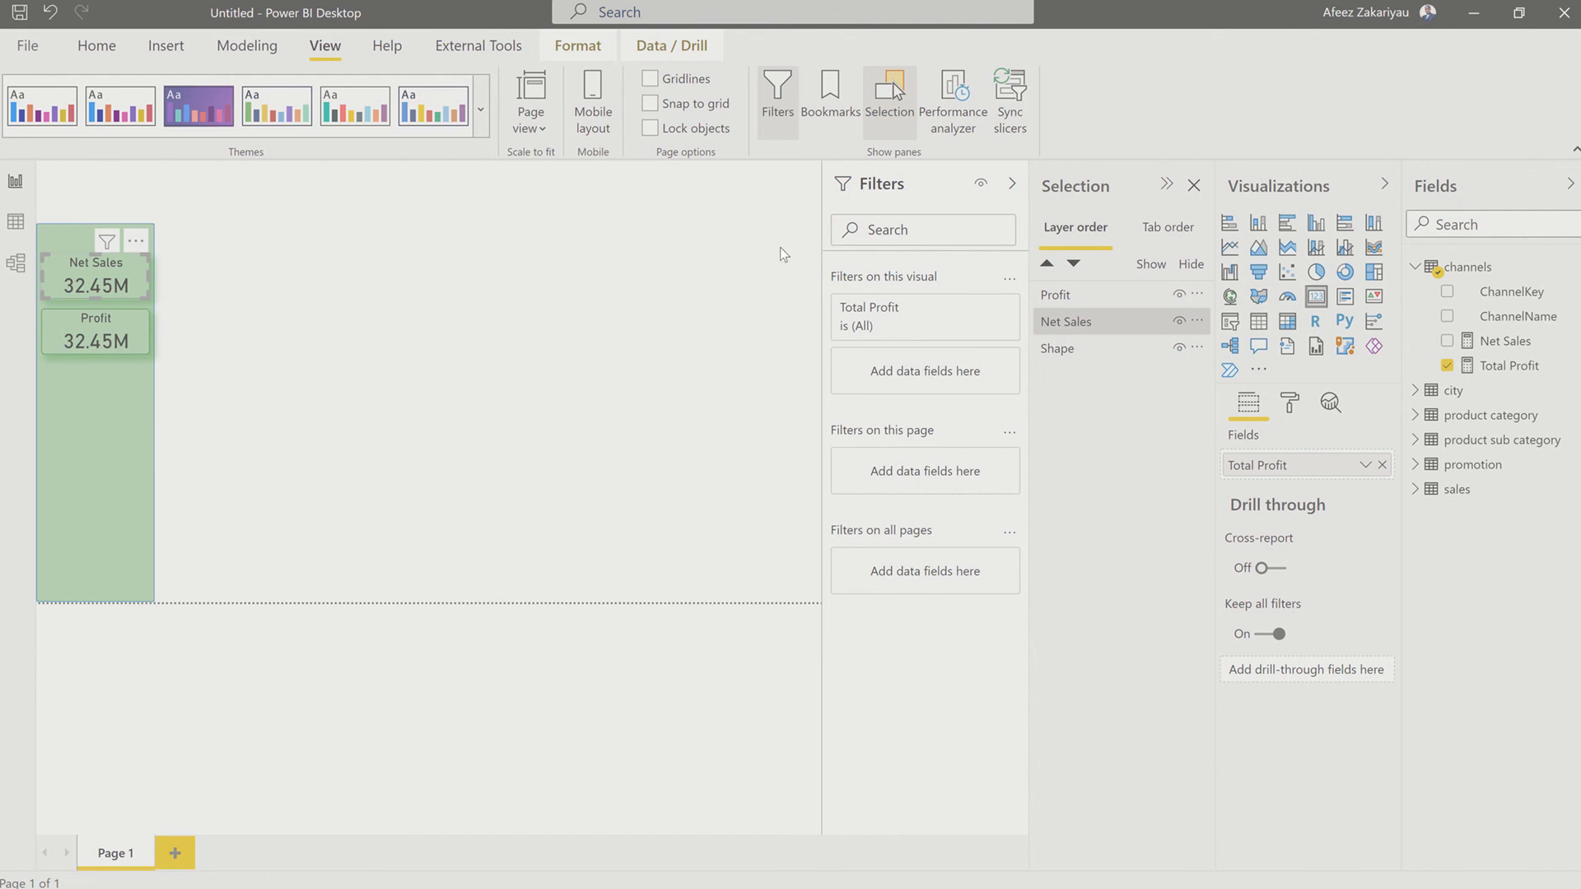
click(1382, 466)
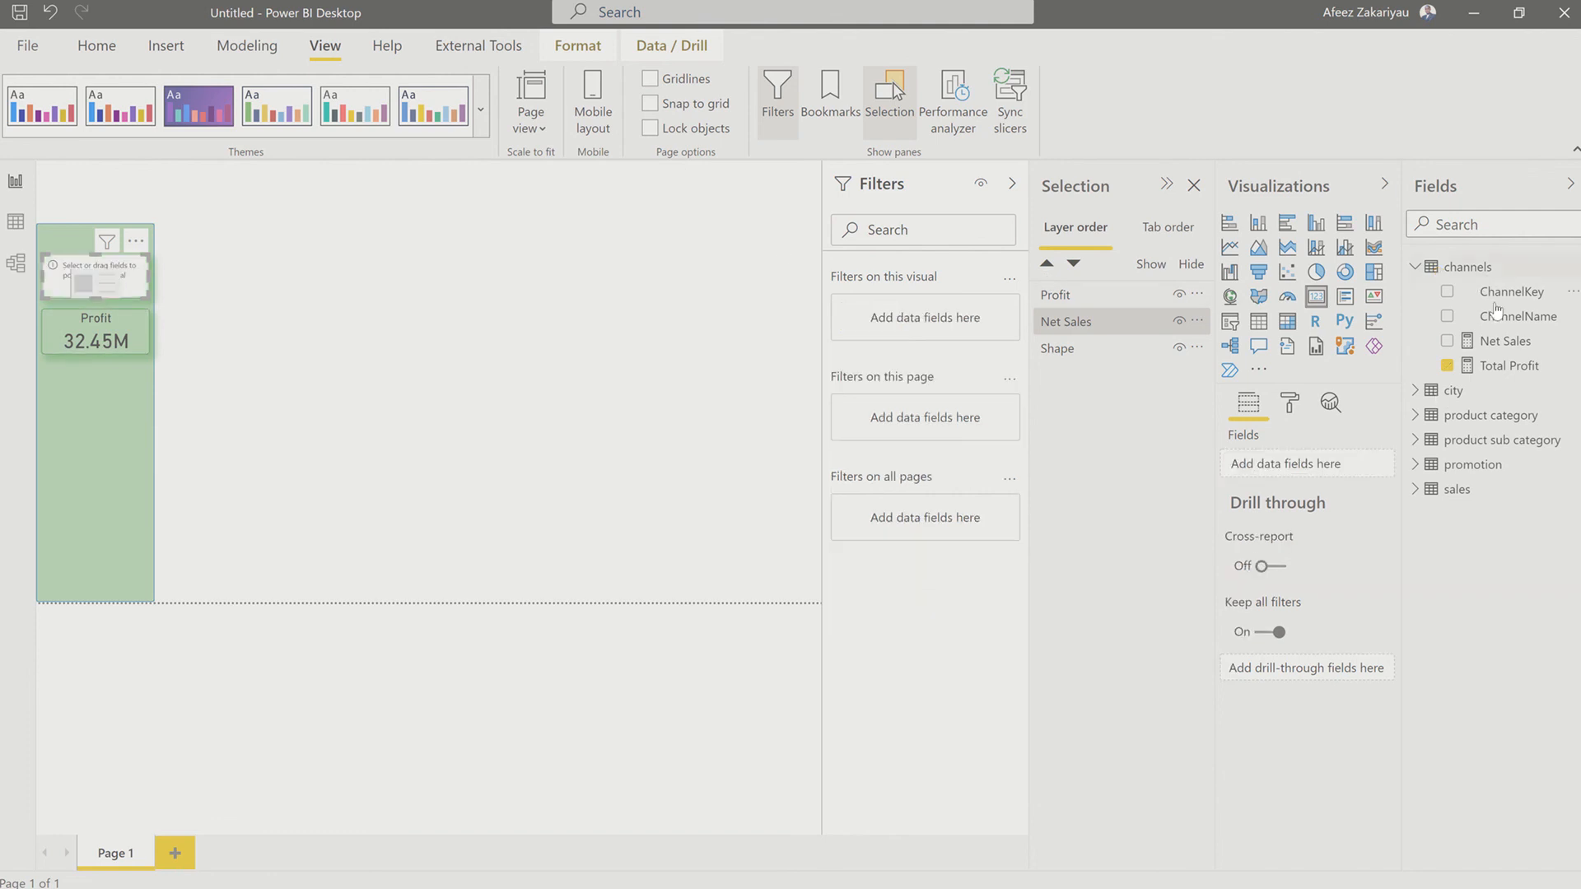
drag(1486, 341, 1268, 459)
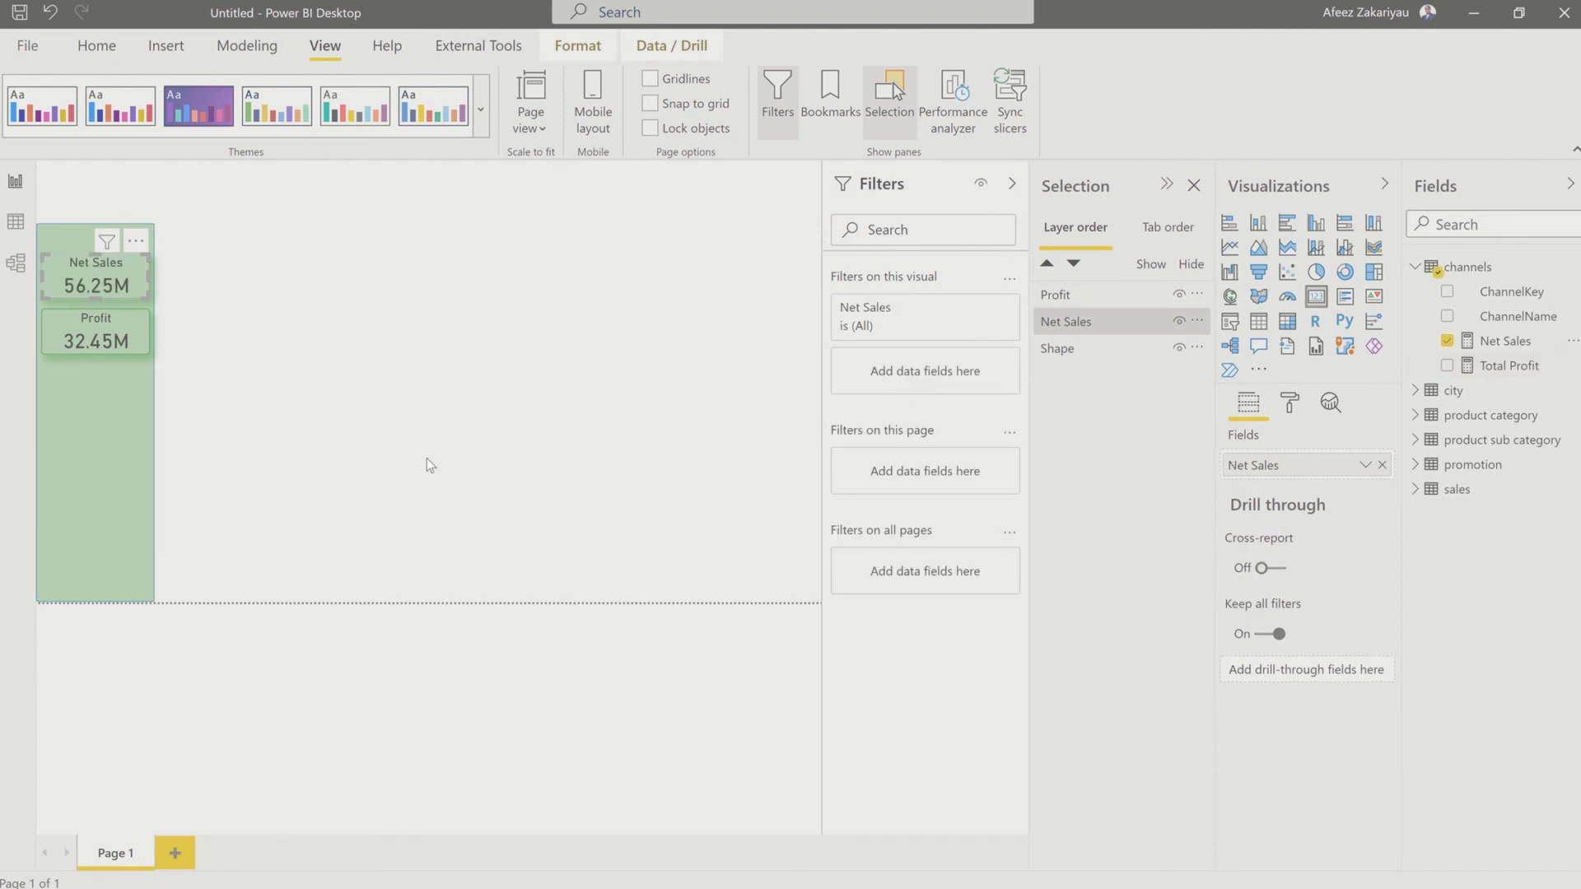
click(402, 428)
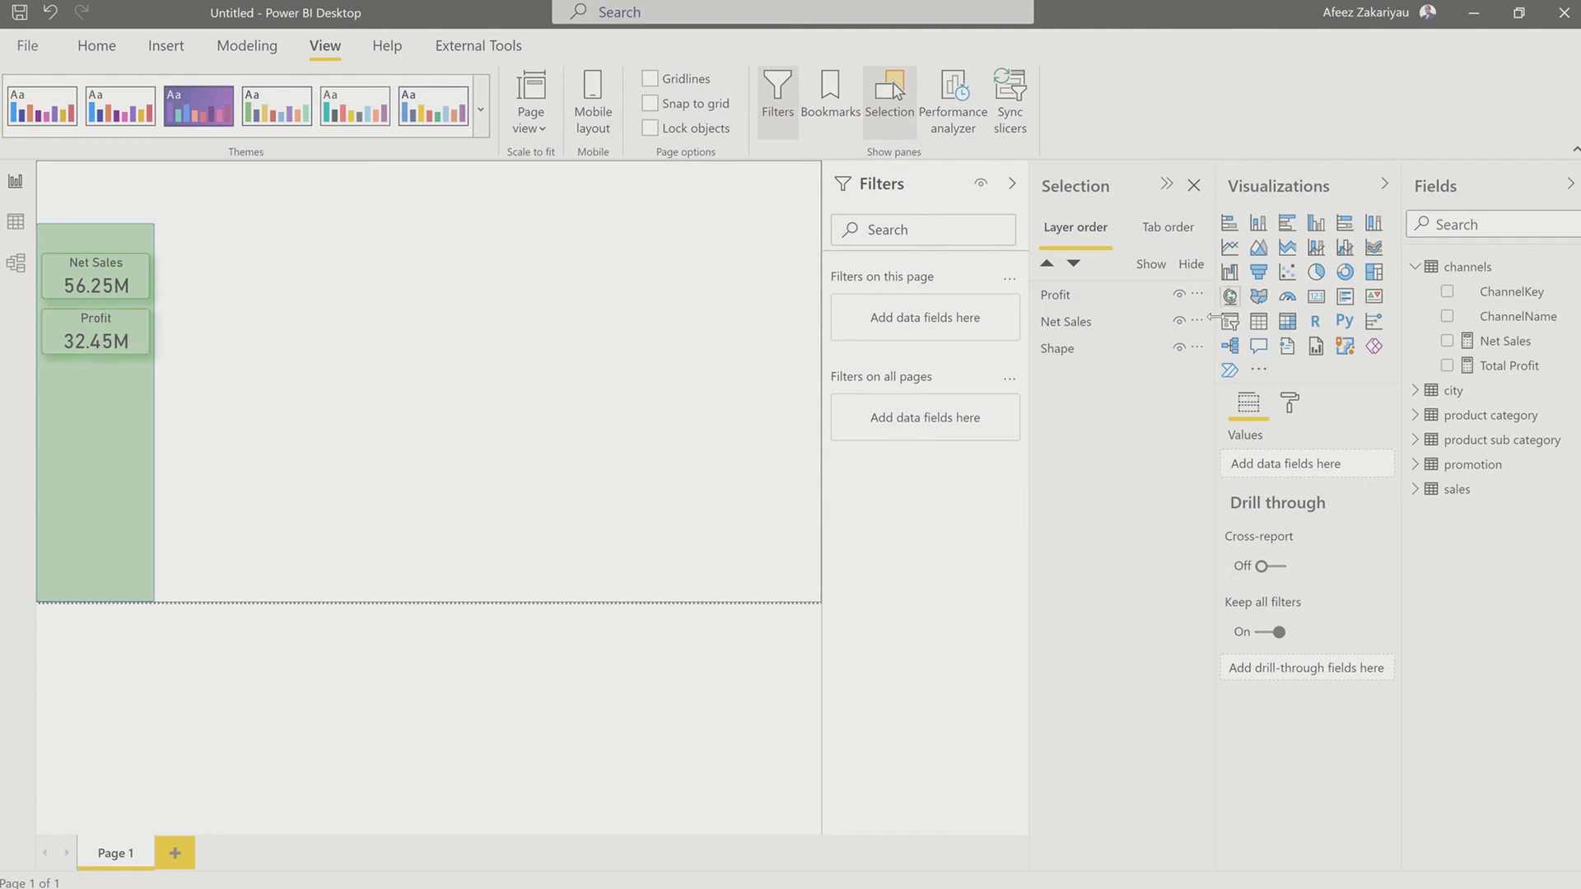
Step: Add a slicer to the page using Month from the sales table's Order Date hierarchy
click(1235, 323)
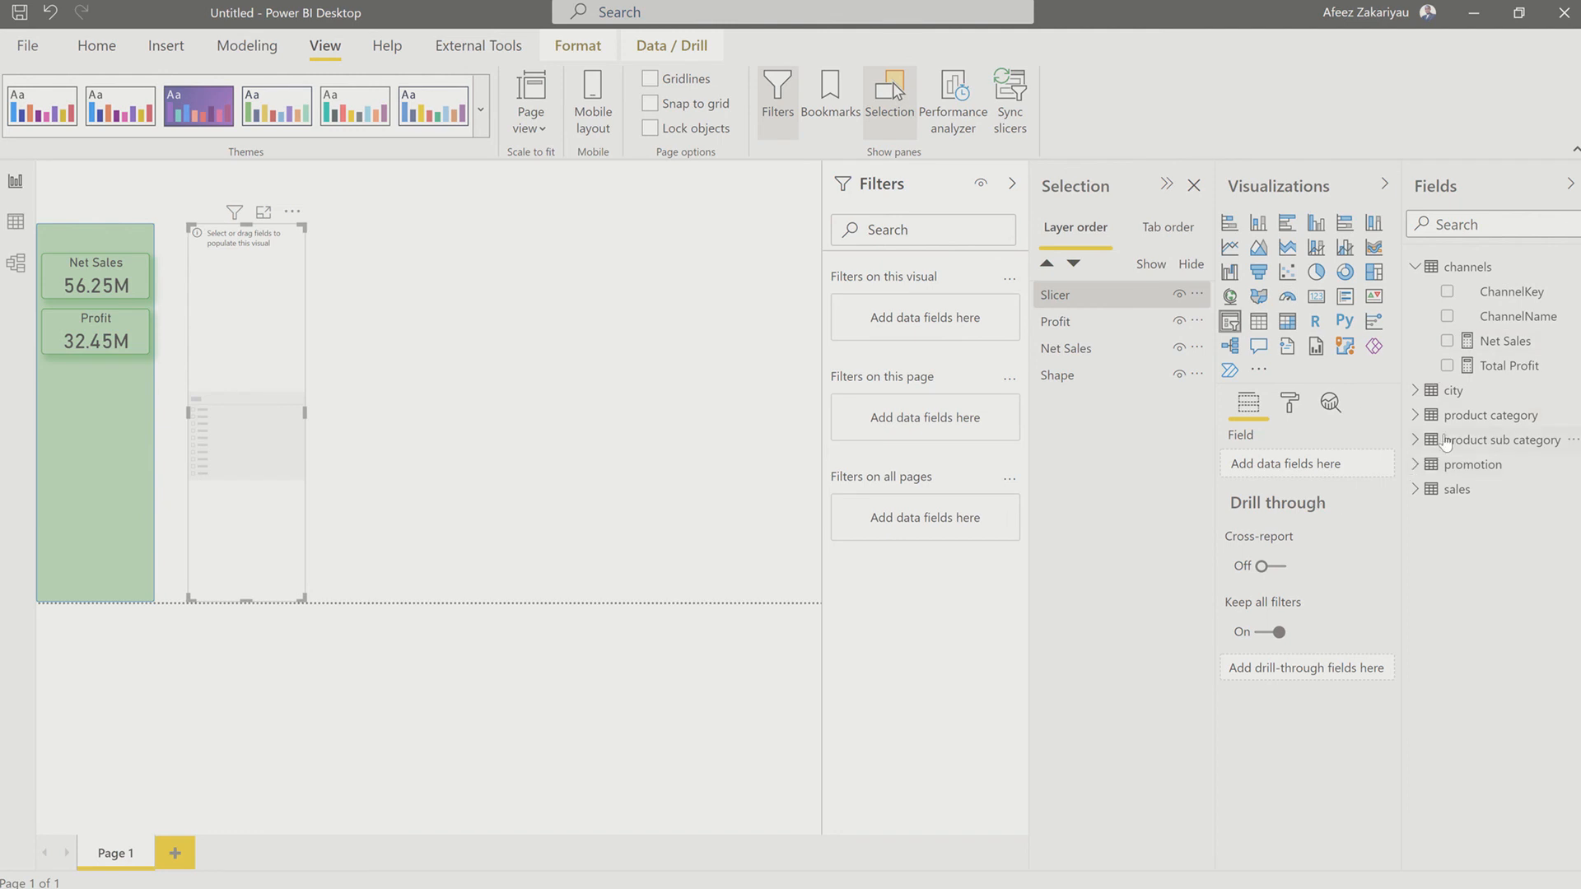
click(1417, 490)
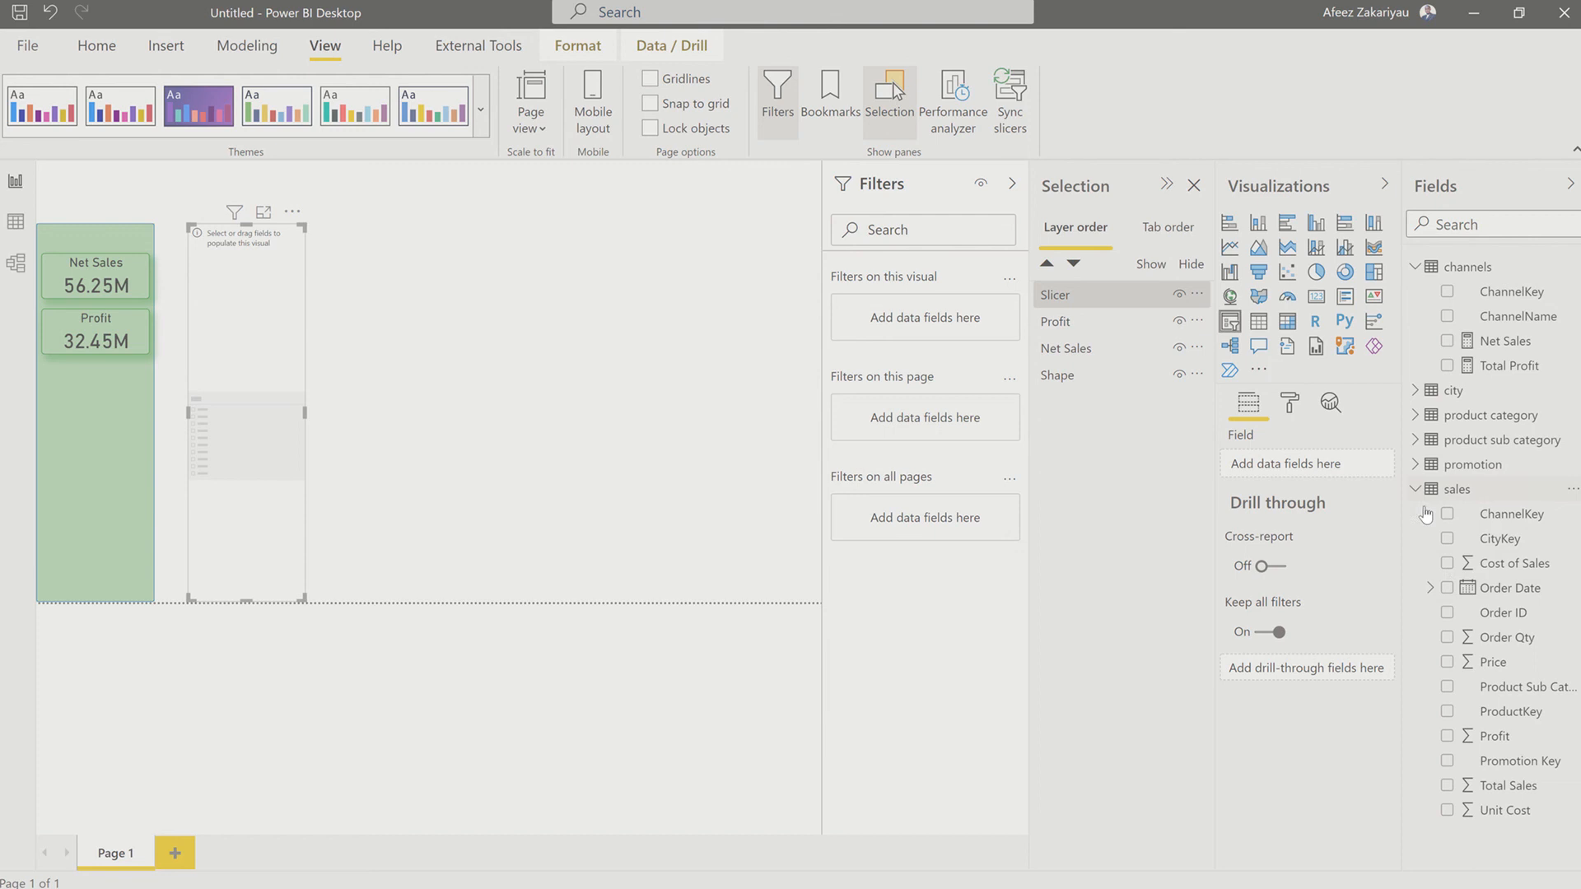
click(1428, 590)
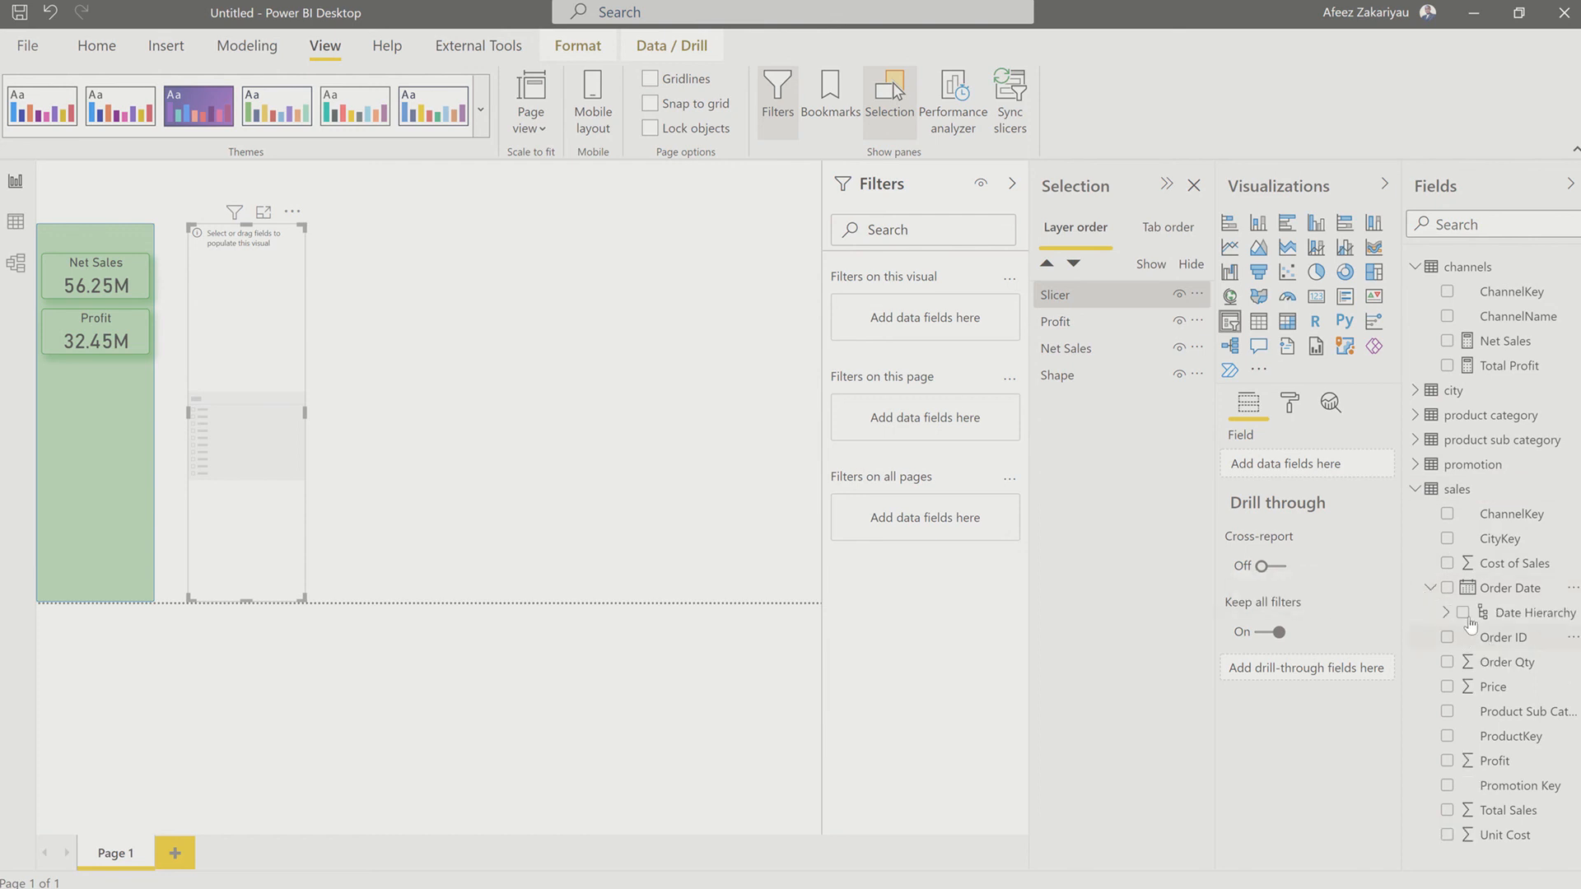
click(1445, 614)
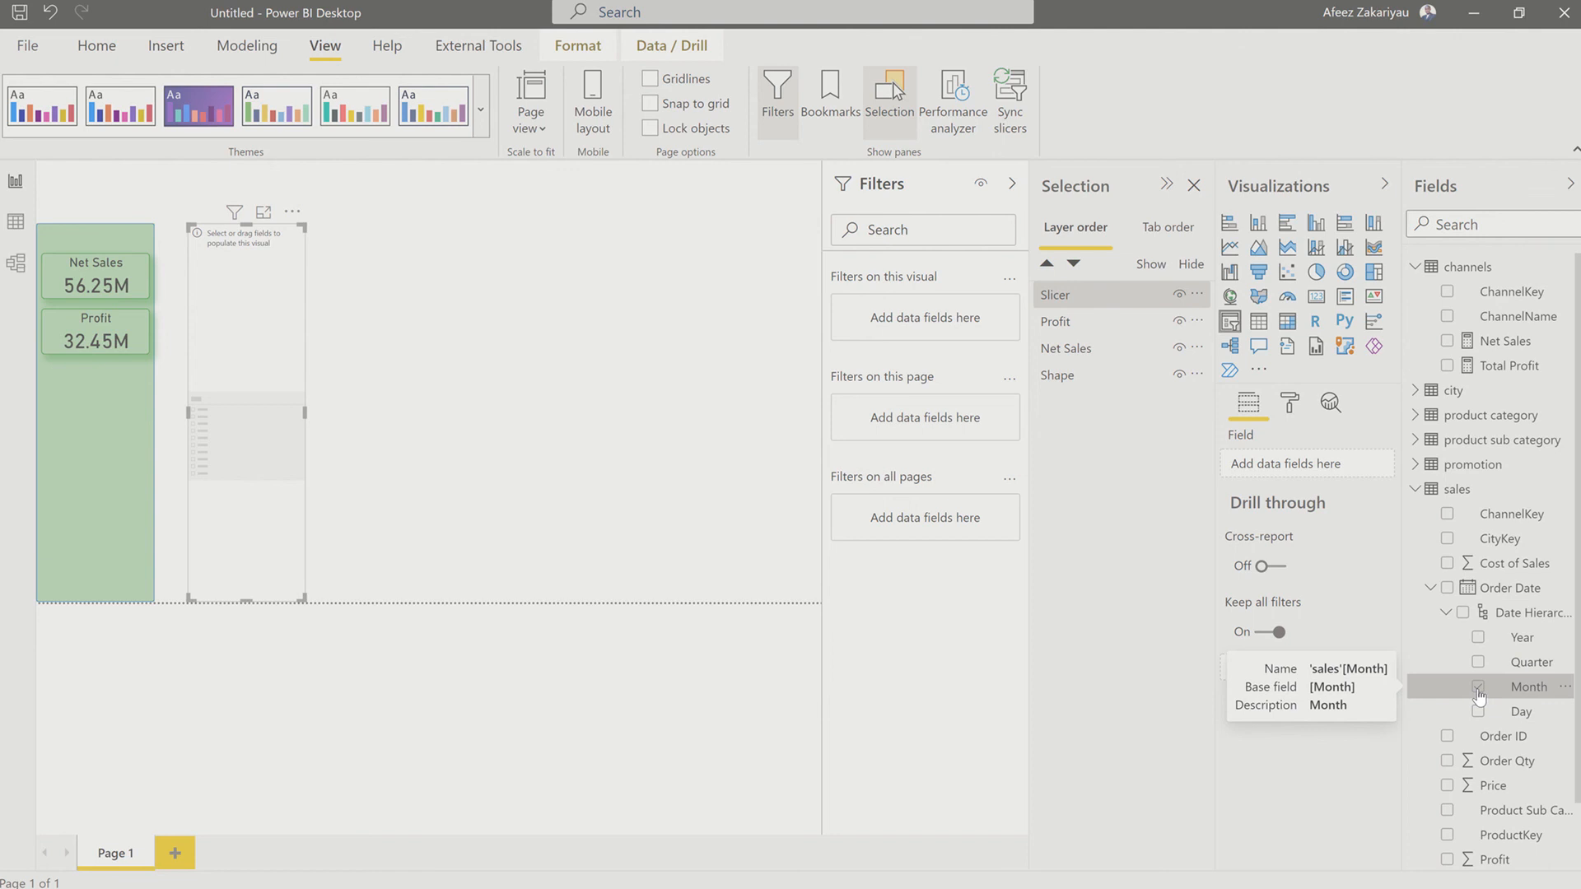
click(1478, 687)
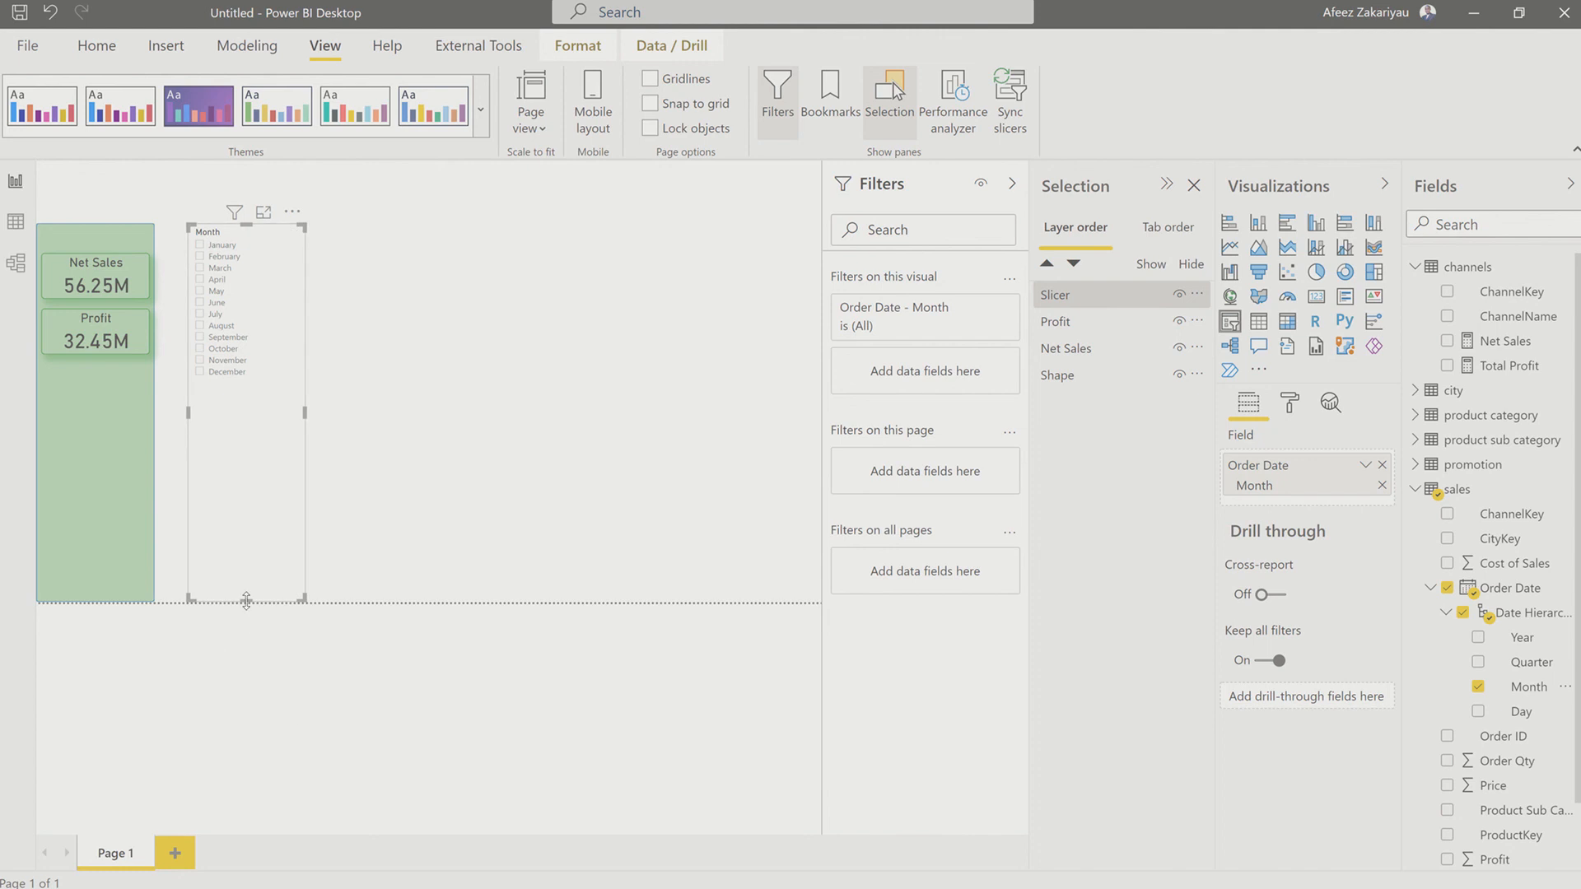
Step: Switch the Month slicer from a list to a dropdown and shrink its height
drag(246, 601, 250, 455)
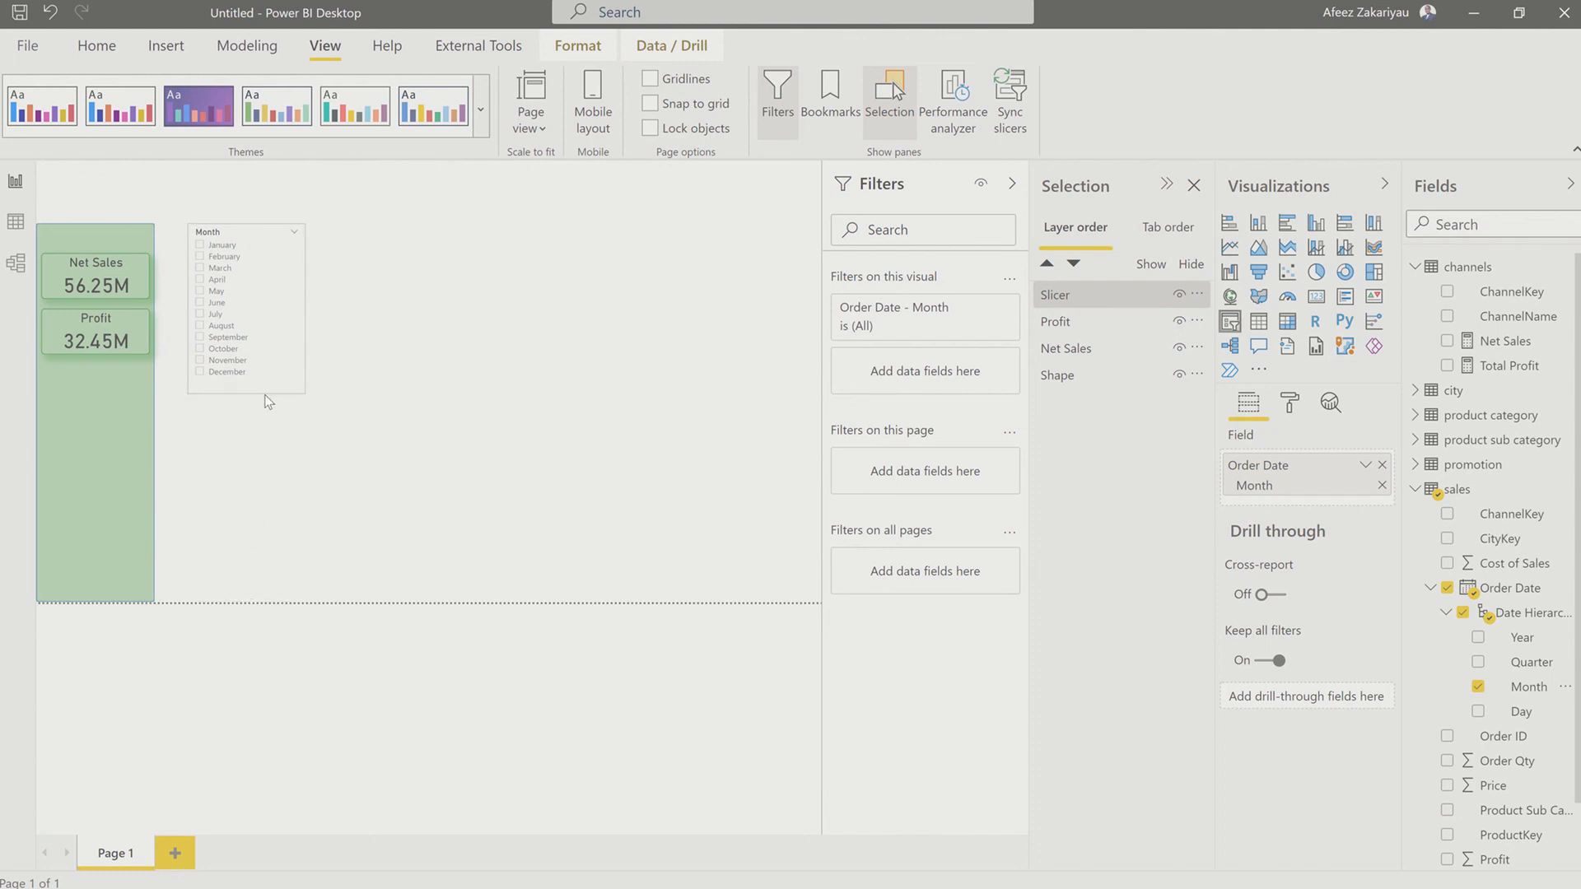
click(294, 231)
click(303, 272)
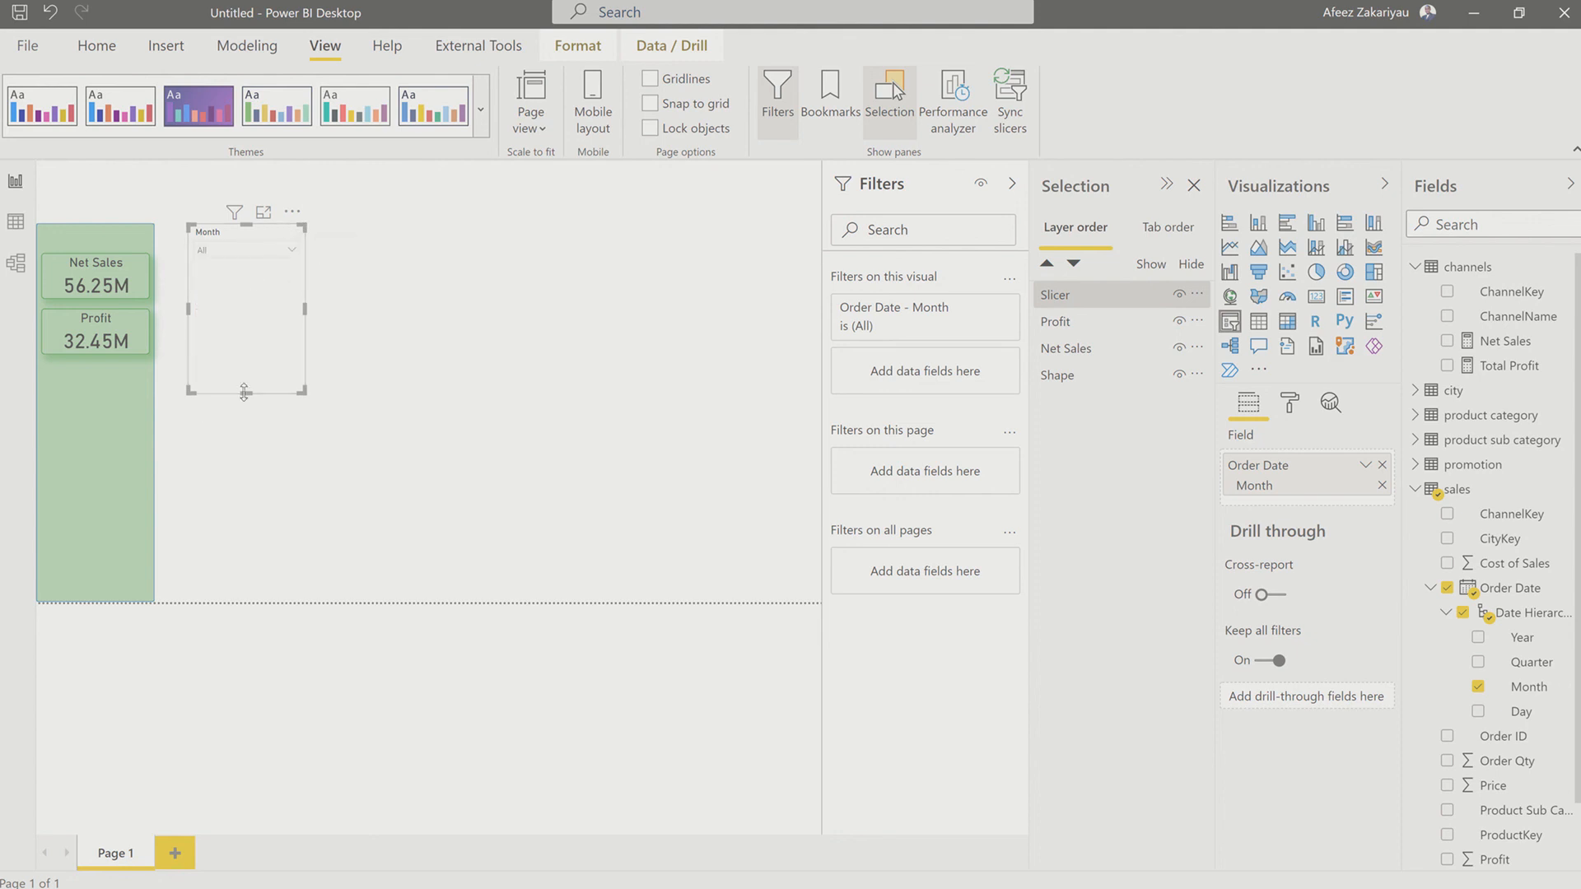
drag(246, 393, 250, 233)
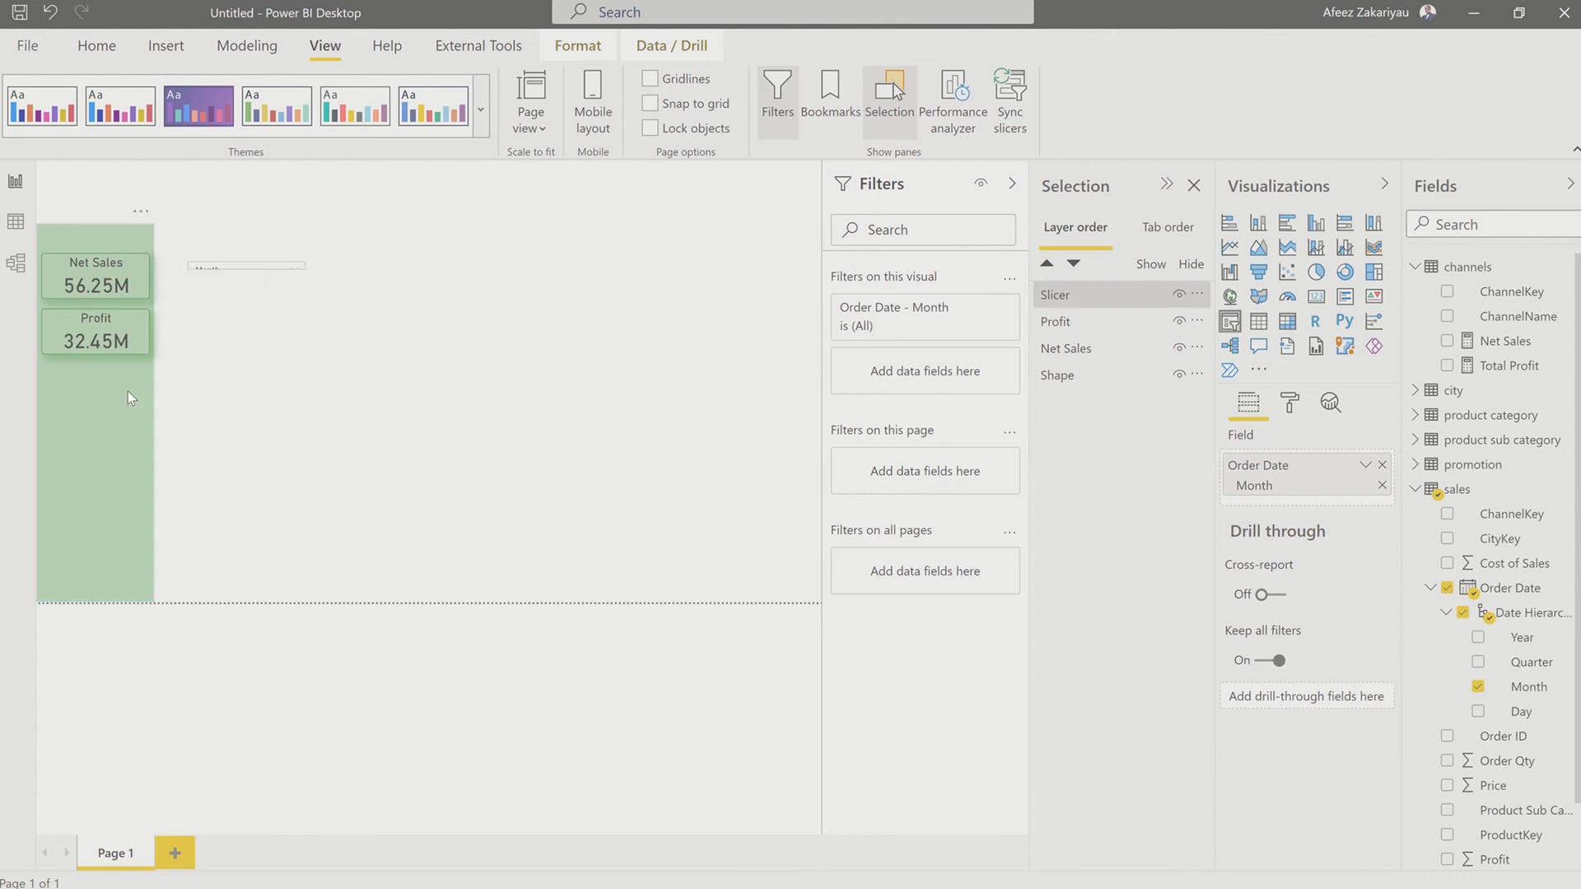
Step: Place the Month slicer in the green column directly below the Profit card and resize it to match the card's width
drag(264, 266, 115, 395)
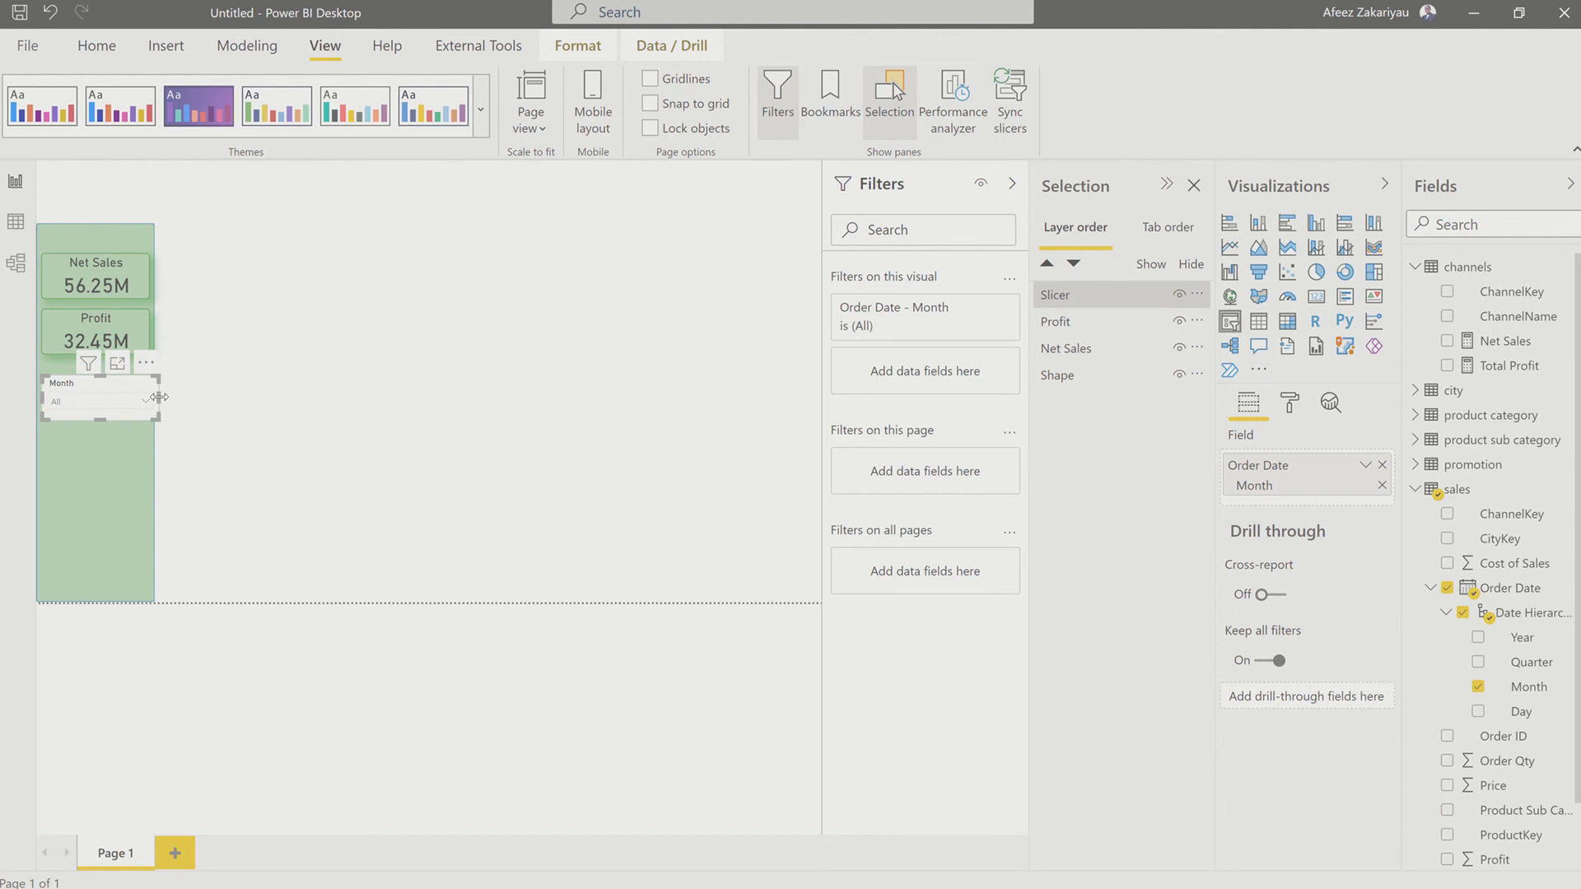
drag(156, 401, 97, 367)
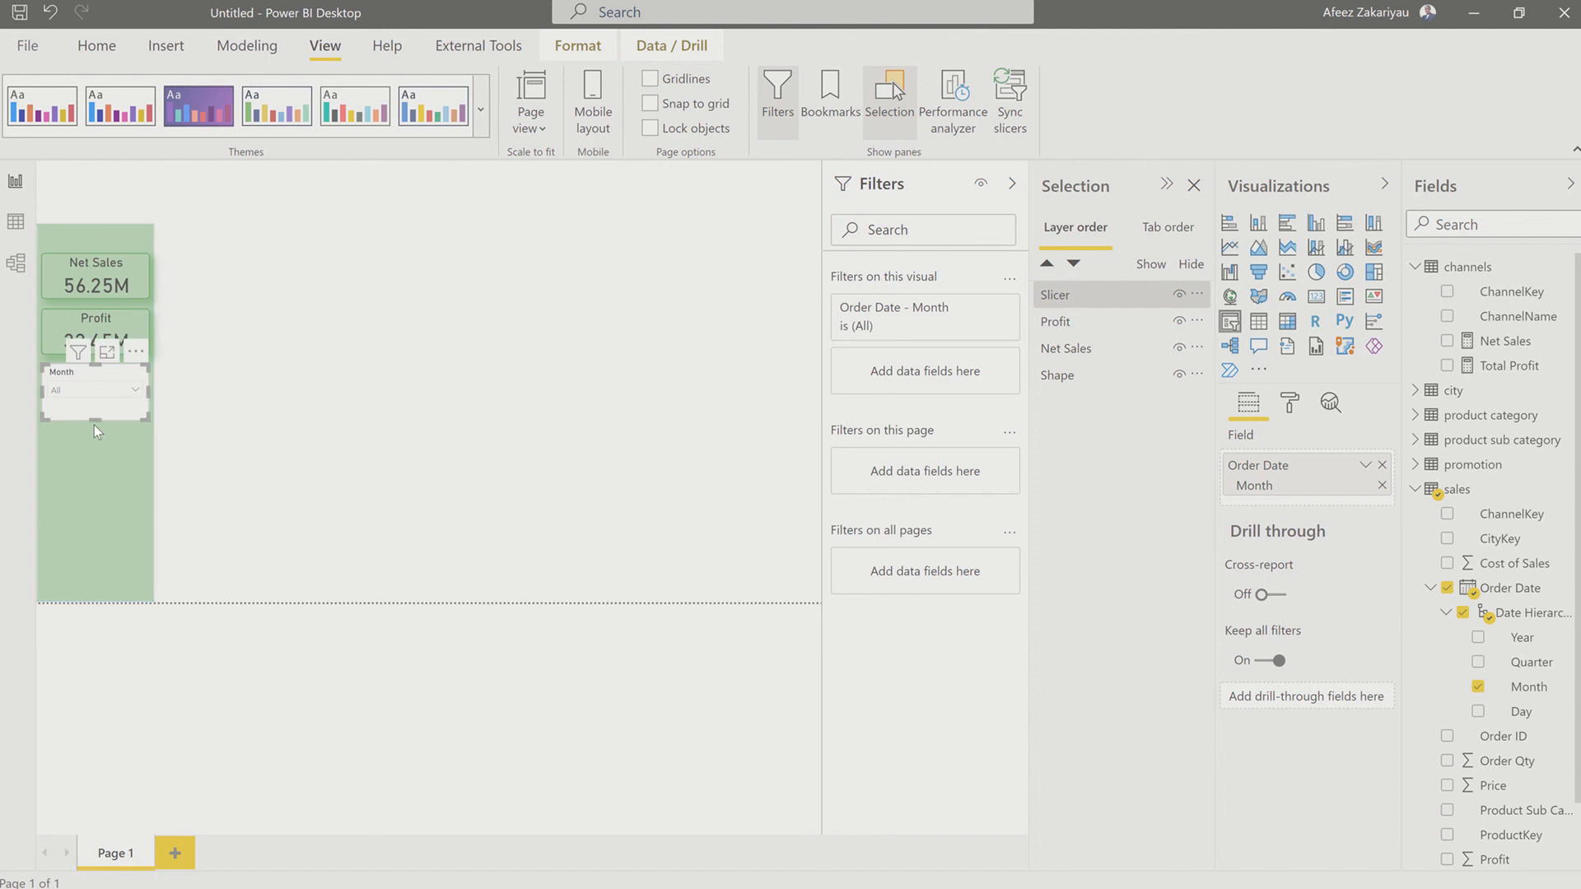
drag(97, 410, 97, 411)
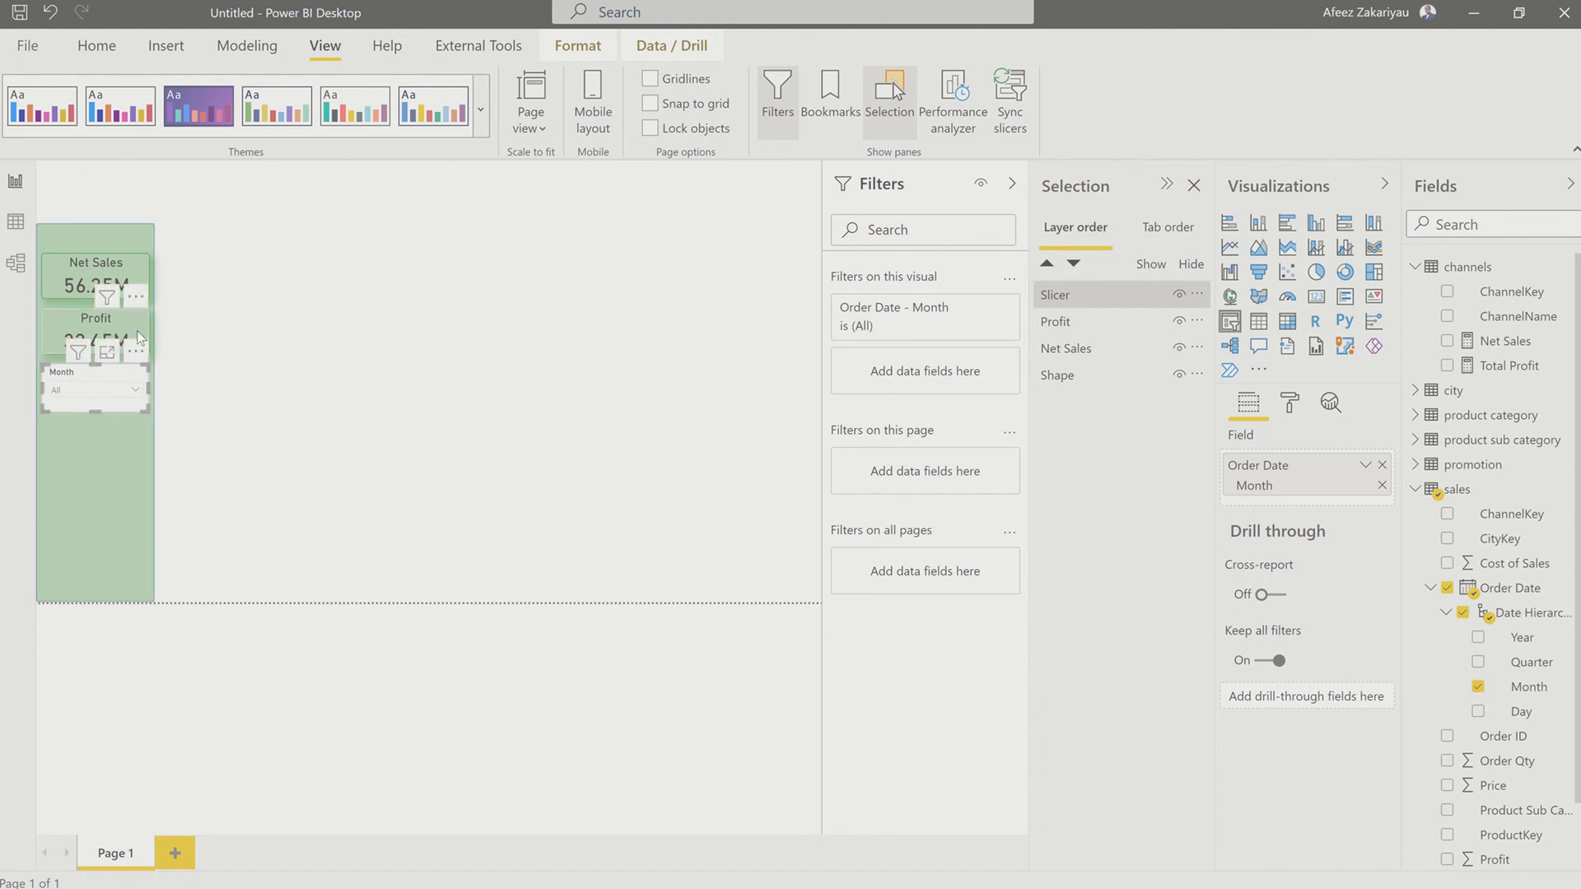
Step: Copy the Profit card's formatting onto the Month slicer with Format painter and check the slicer's dropdown list of months
click(137, 329)
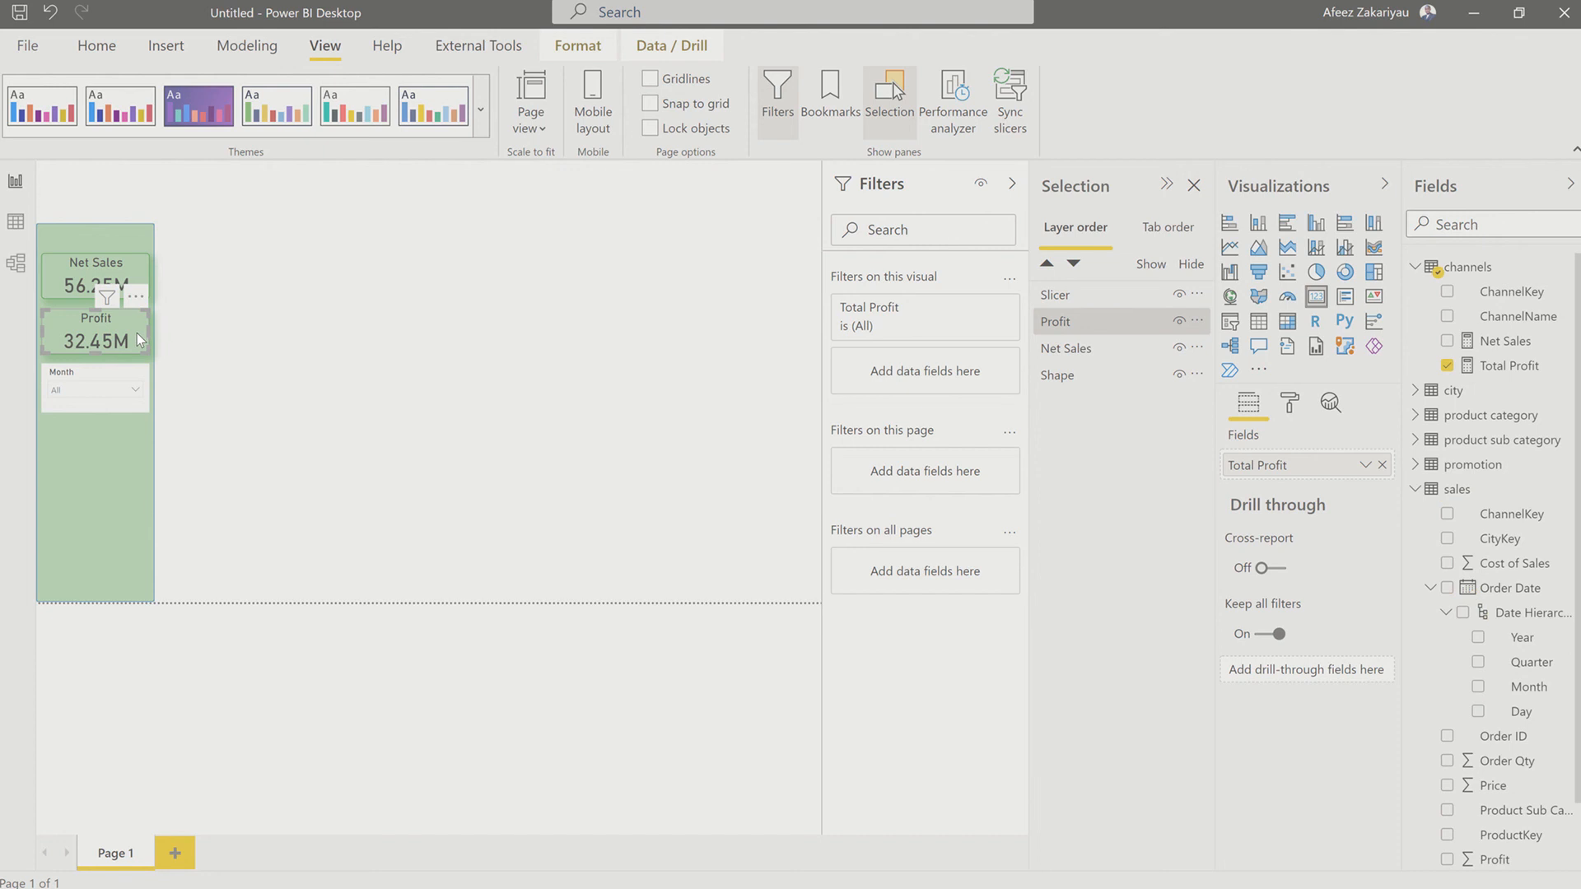
click(88, 51)
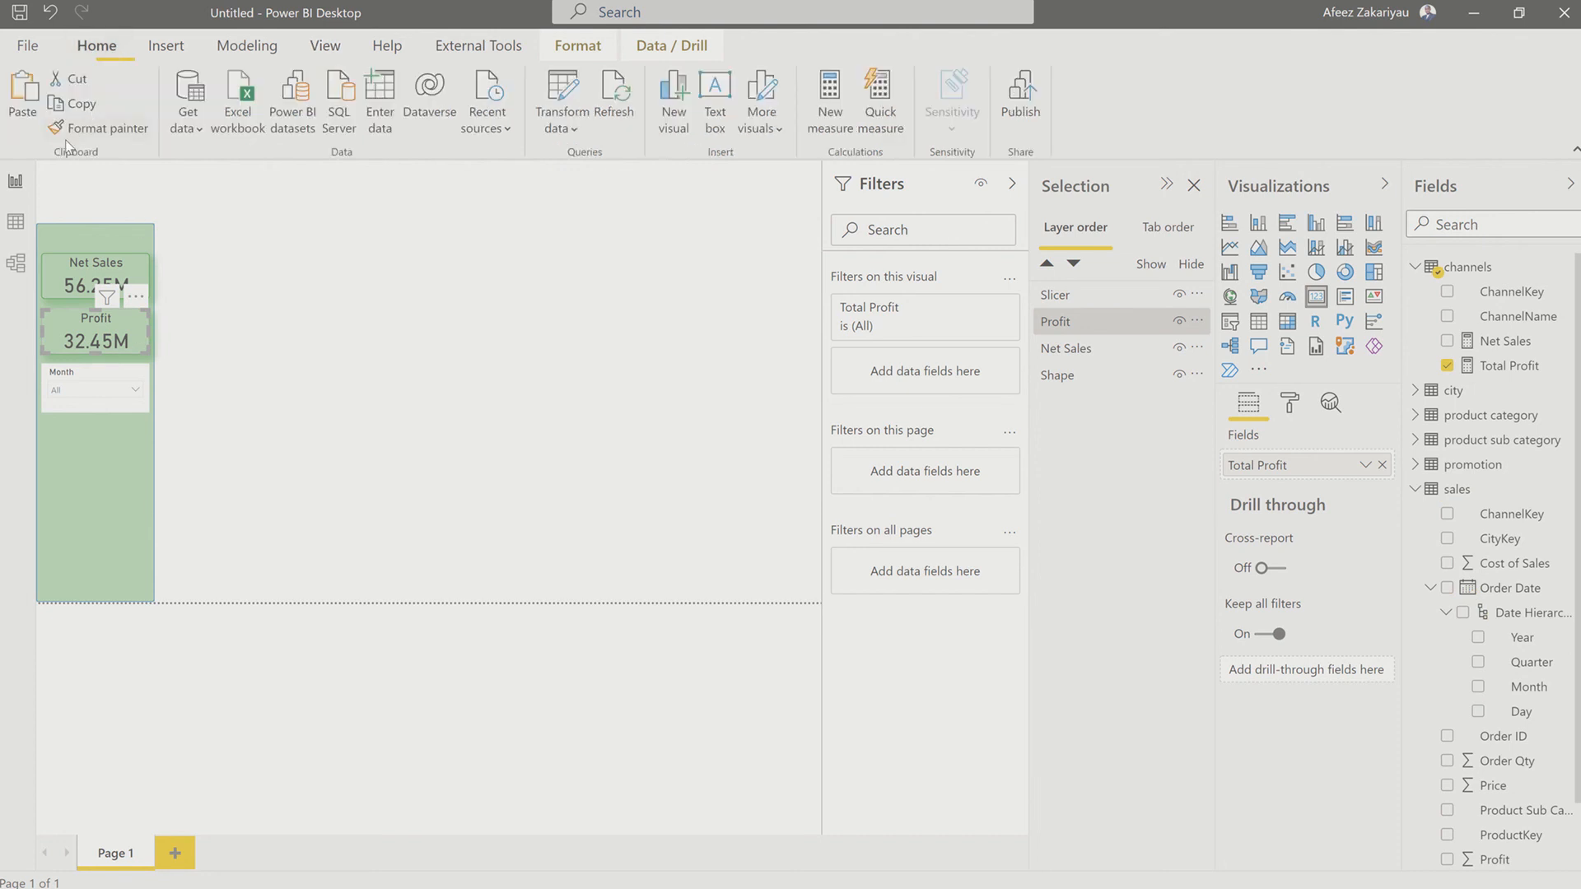
click(129, 368)
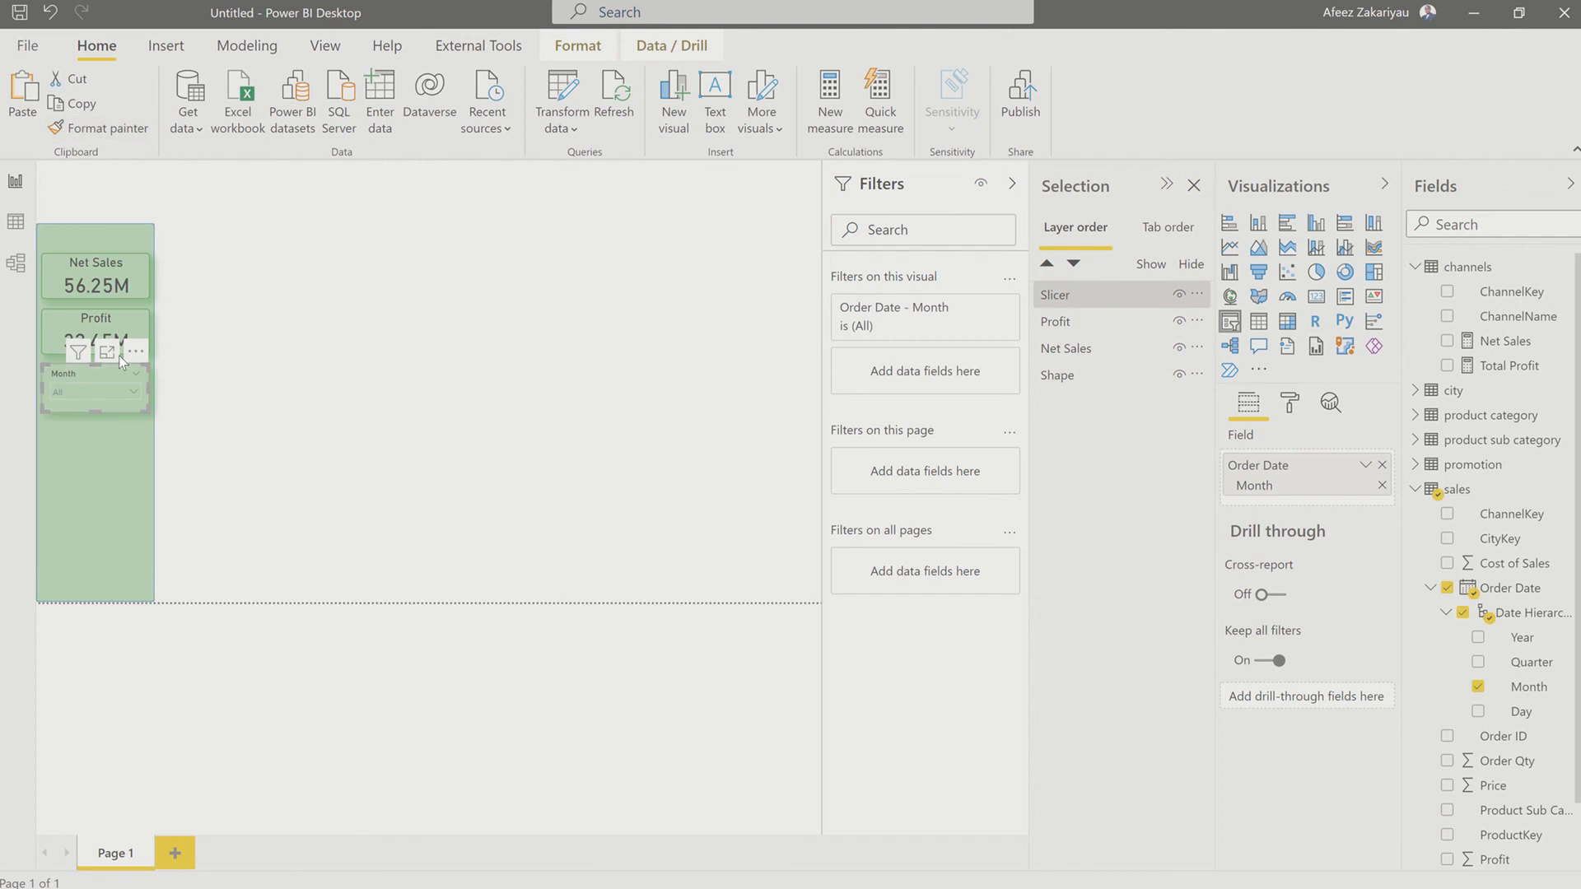
click(246, 378)
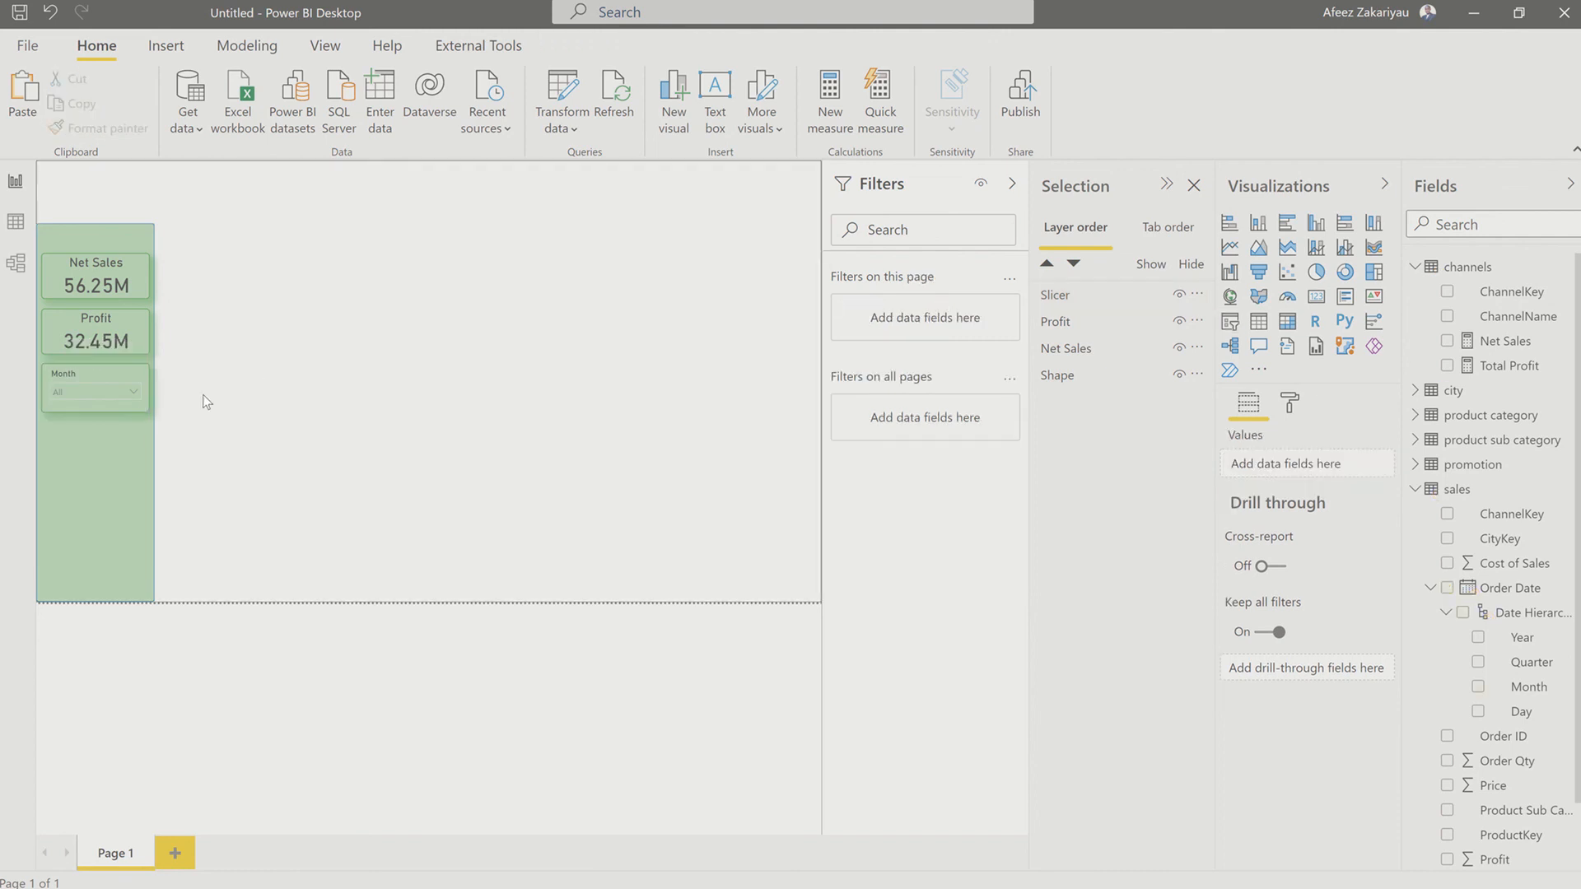
click(130, 397)
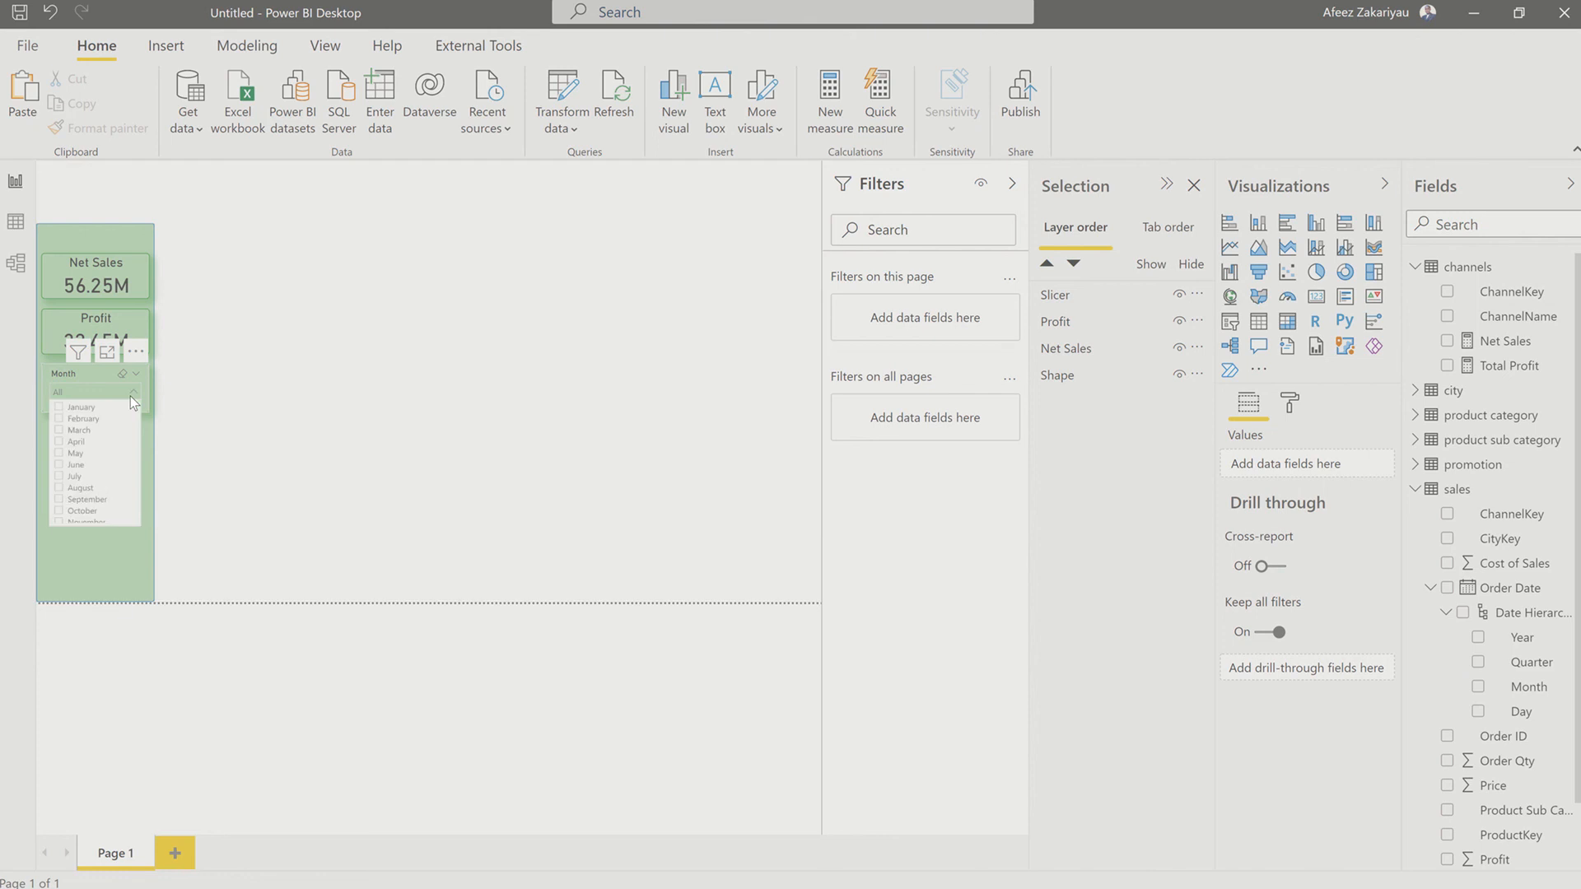
click(216, 369)
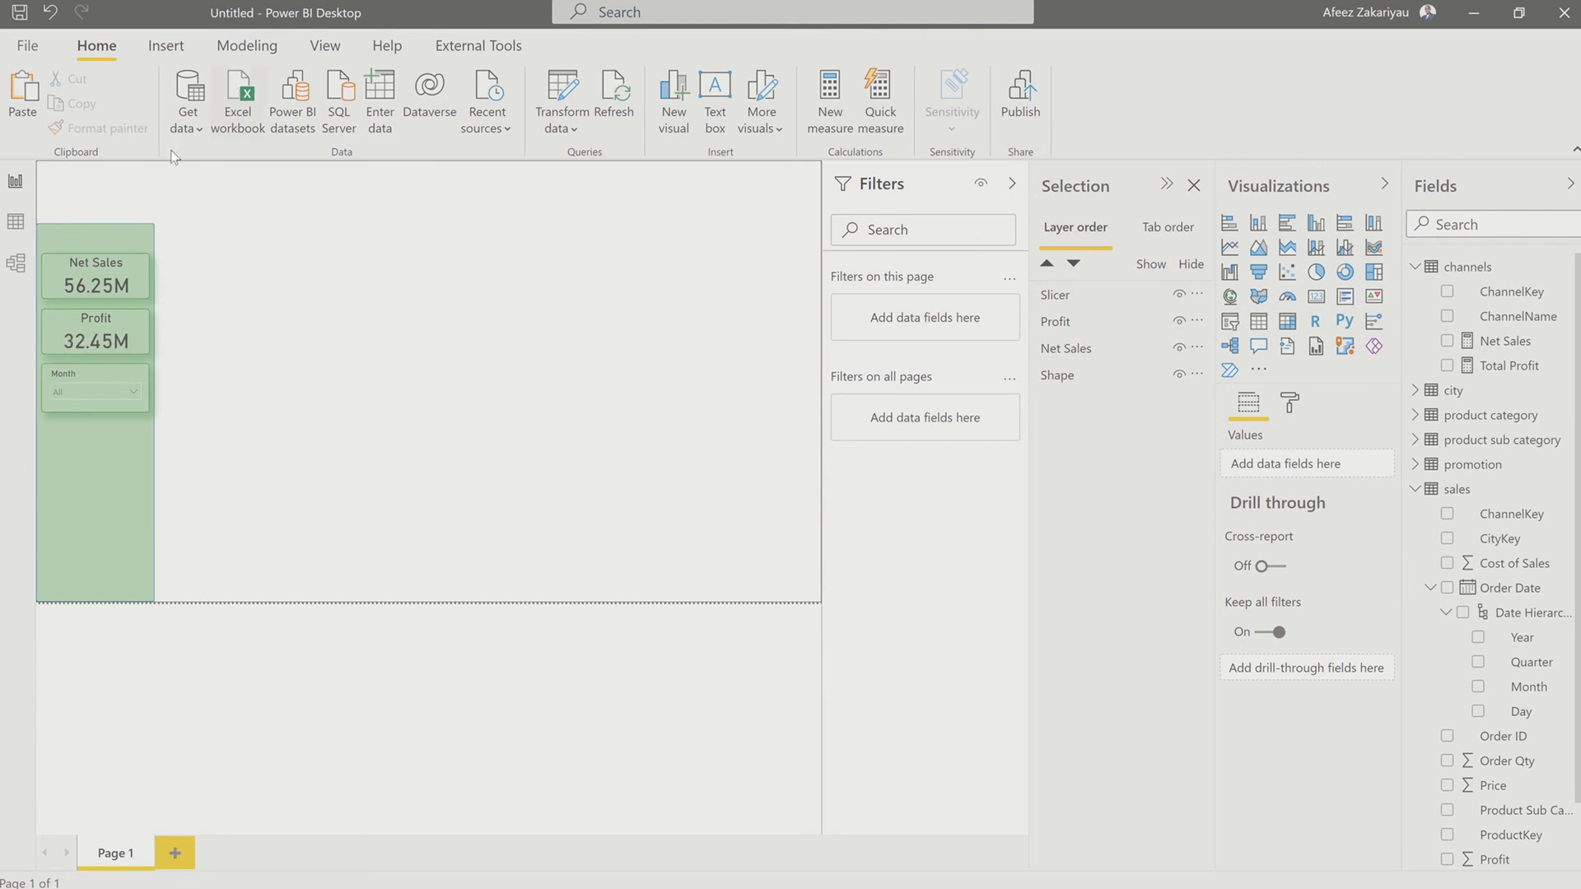
click(81, 228)
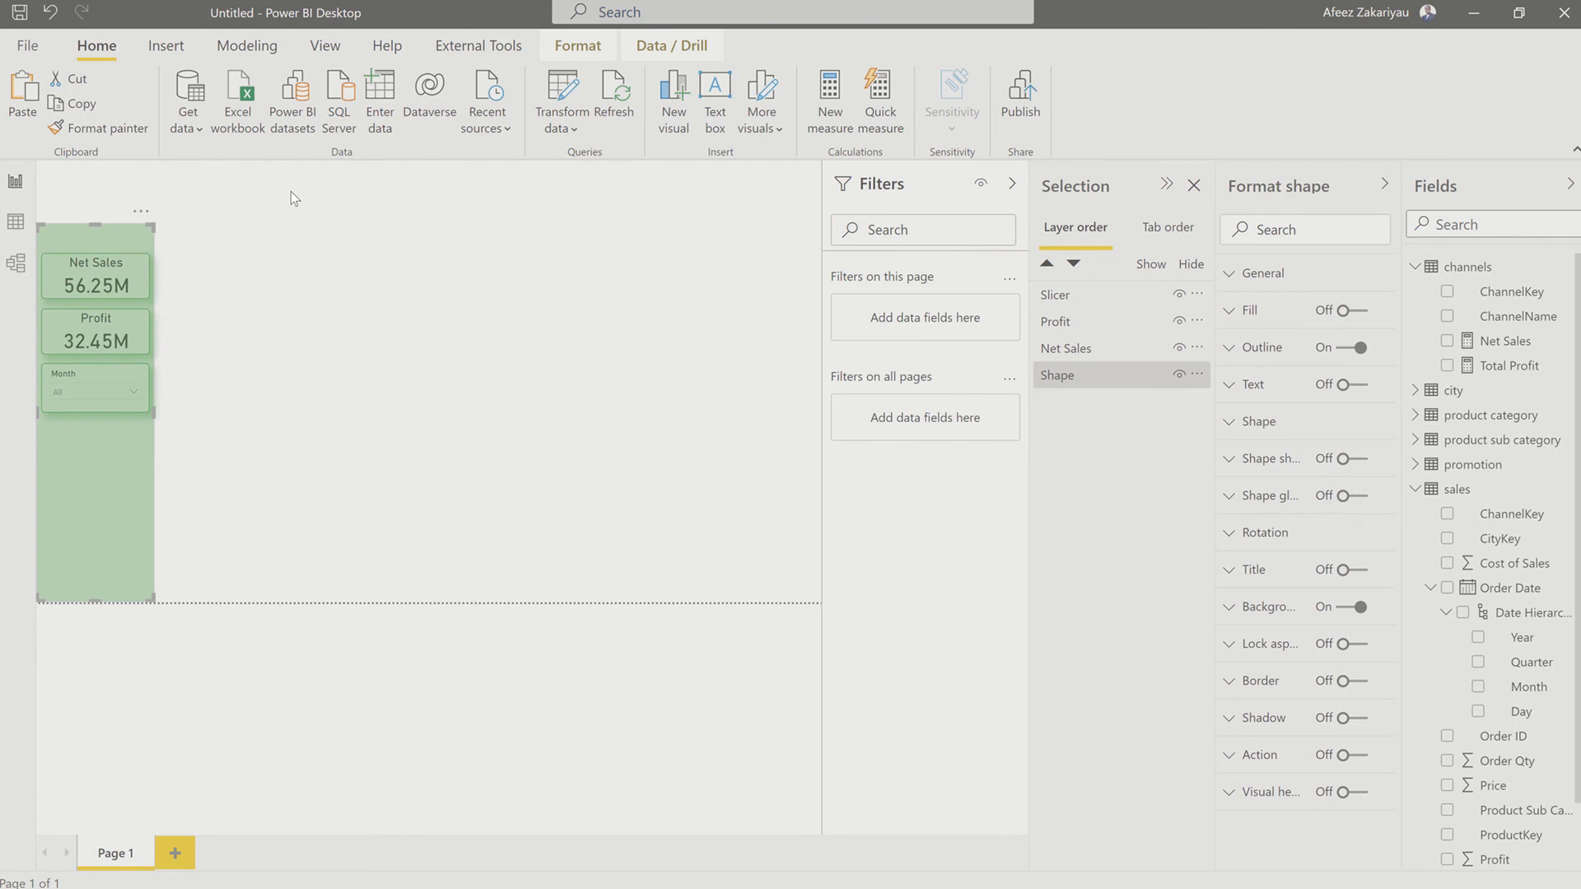
click(280, 214)
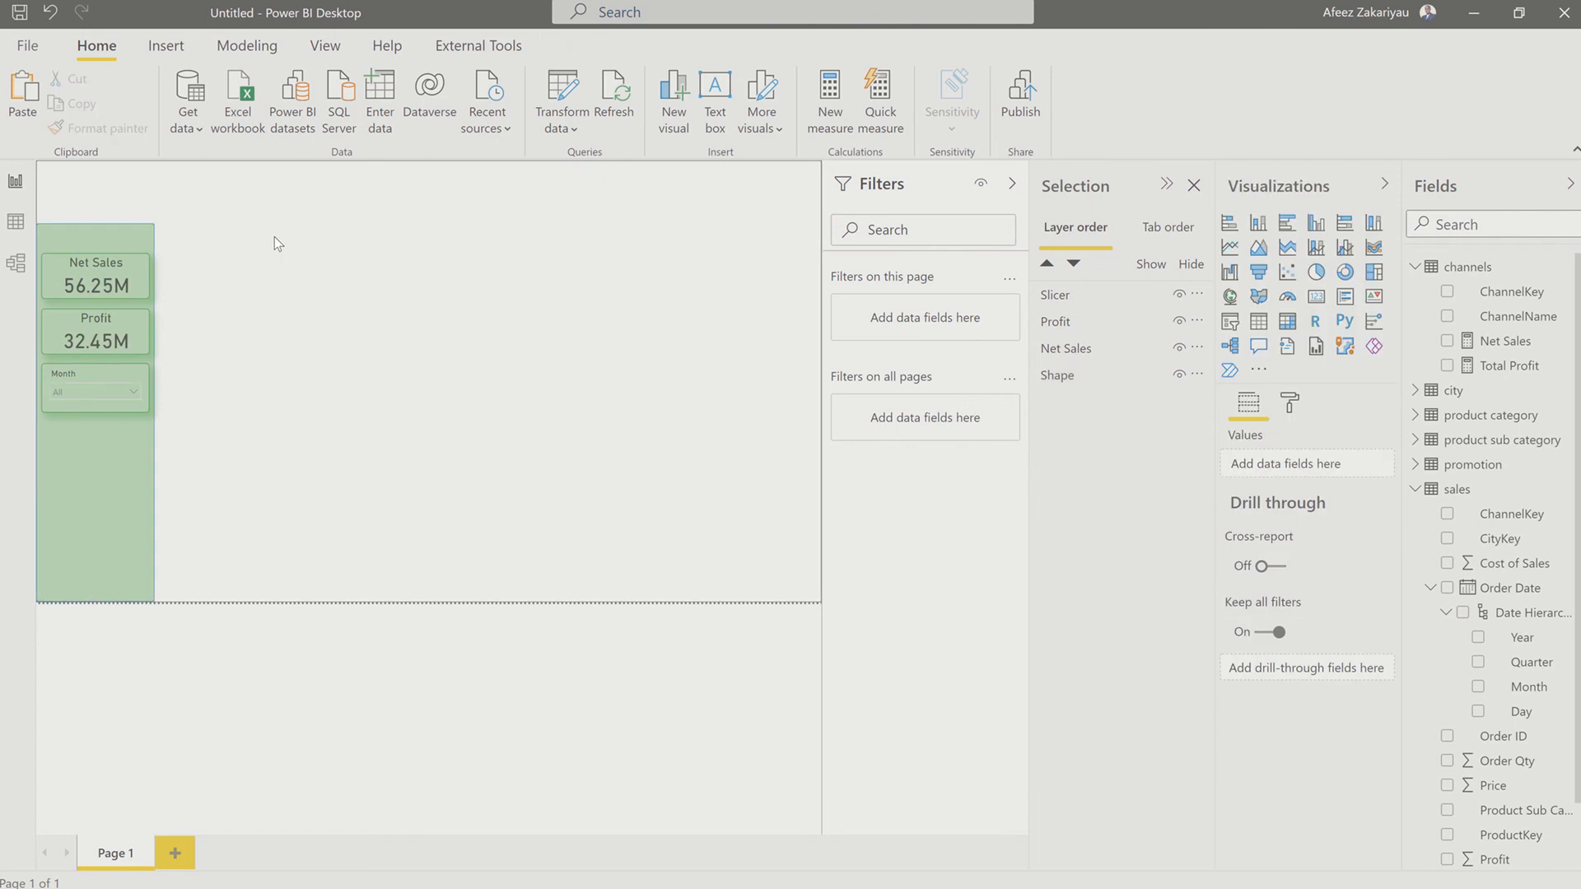
click(66, 507)
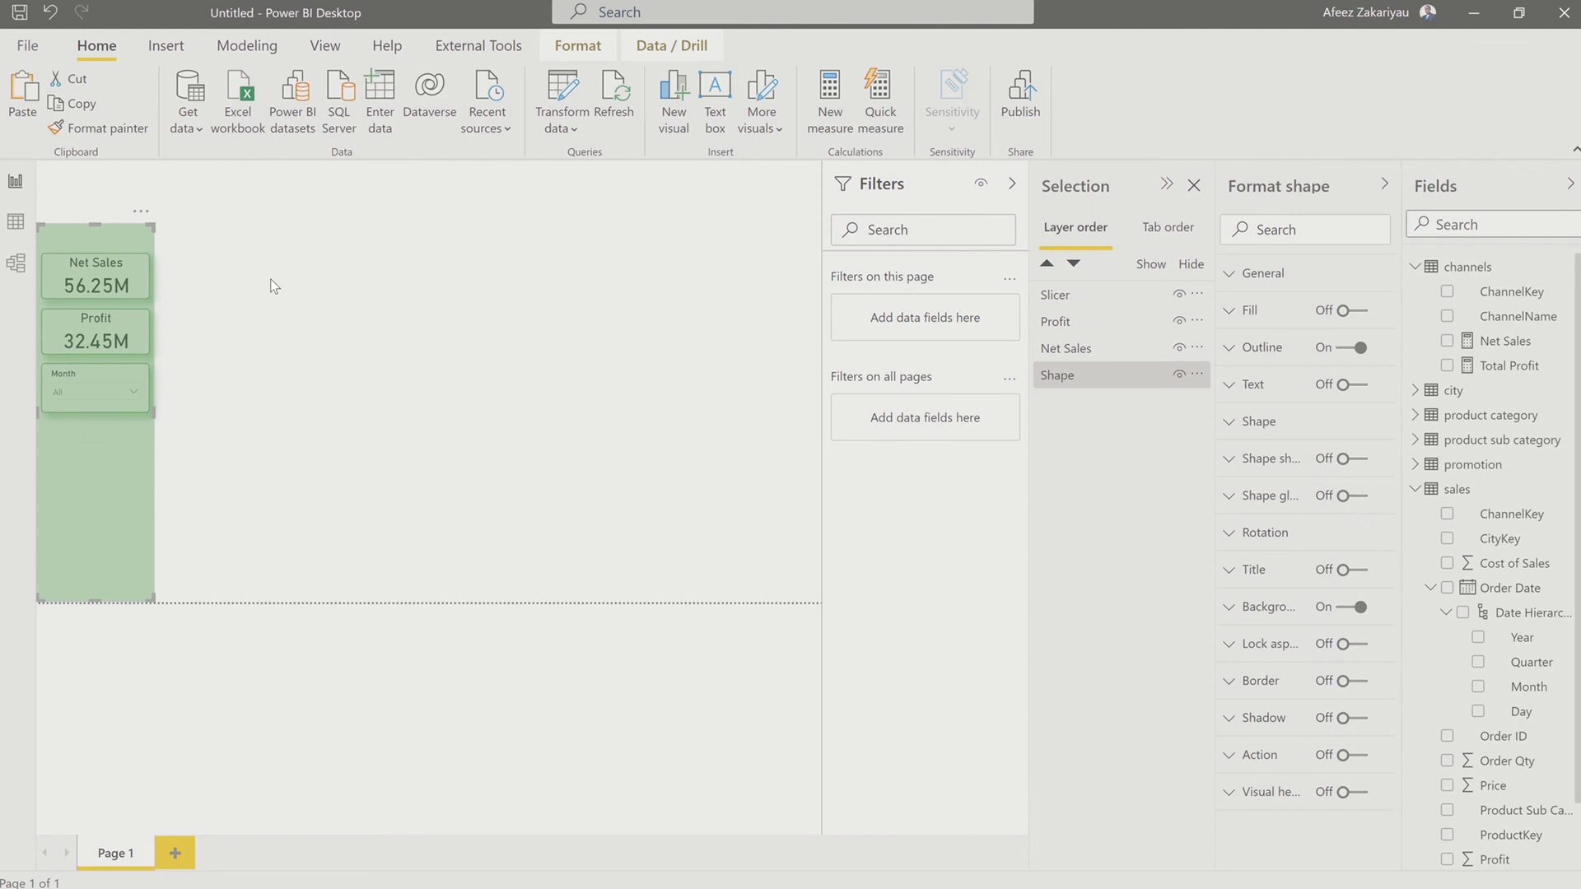
click(211, 339)
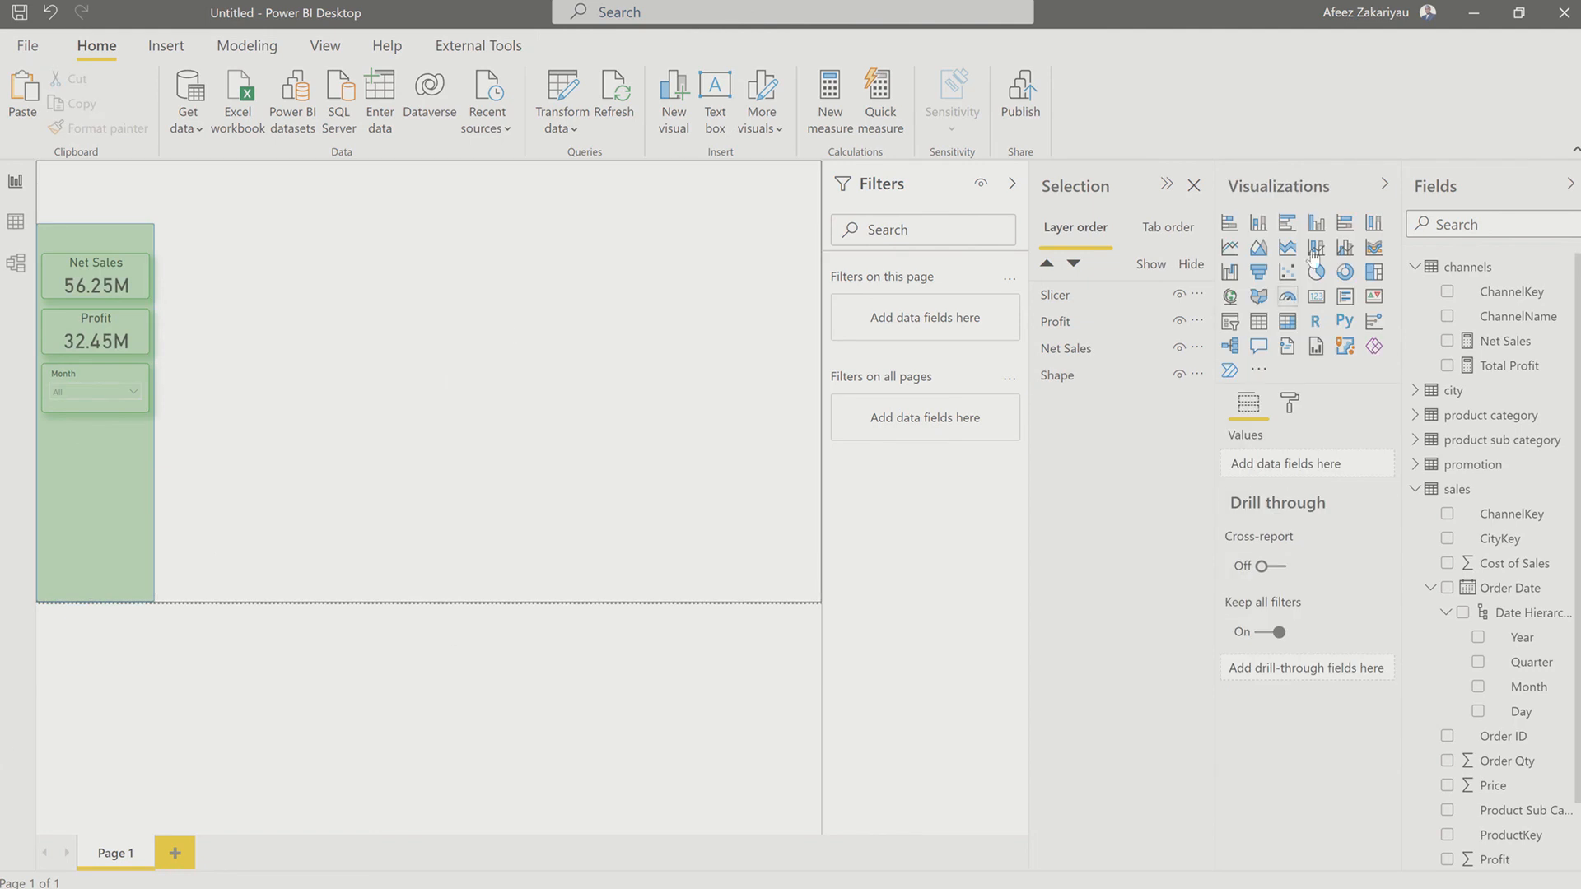
Step: Add a stacked column chart with Brand Name from the product category table as axis and Total Profit as values
click(1258, 224)
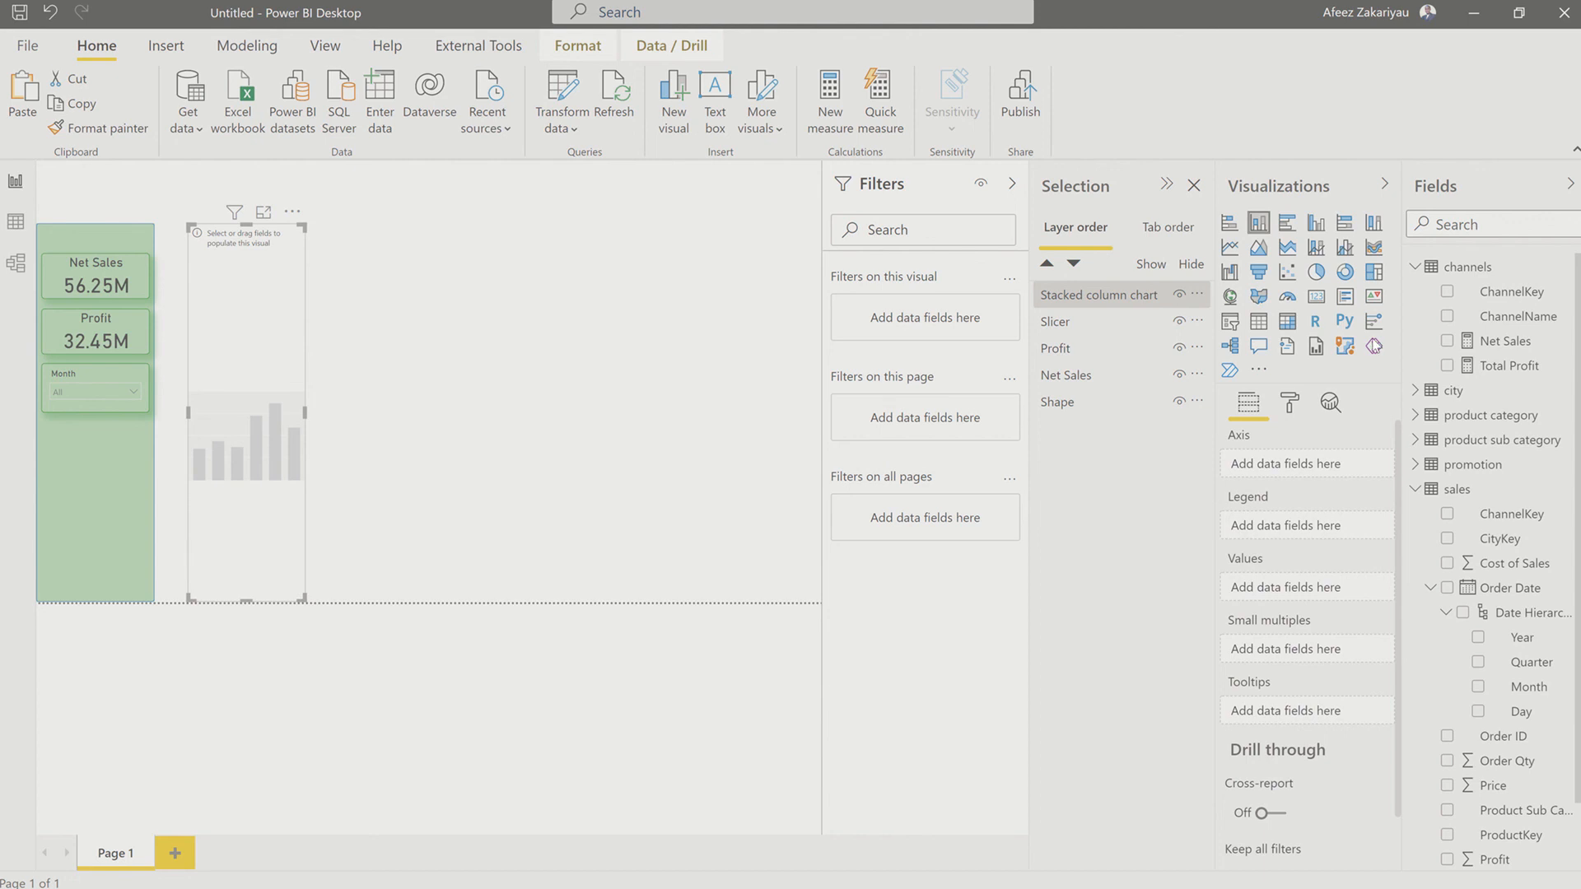
click(1018, 90)
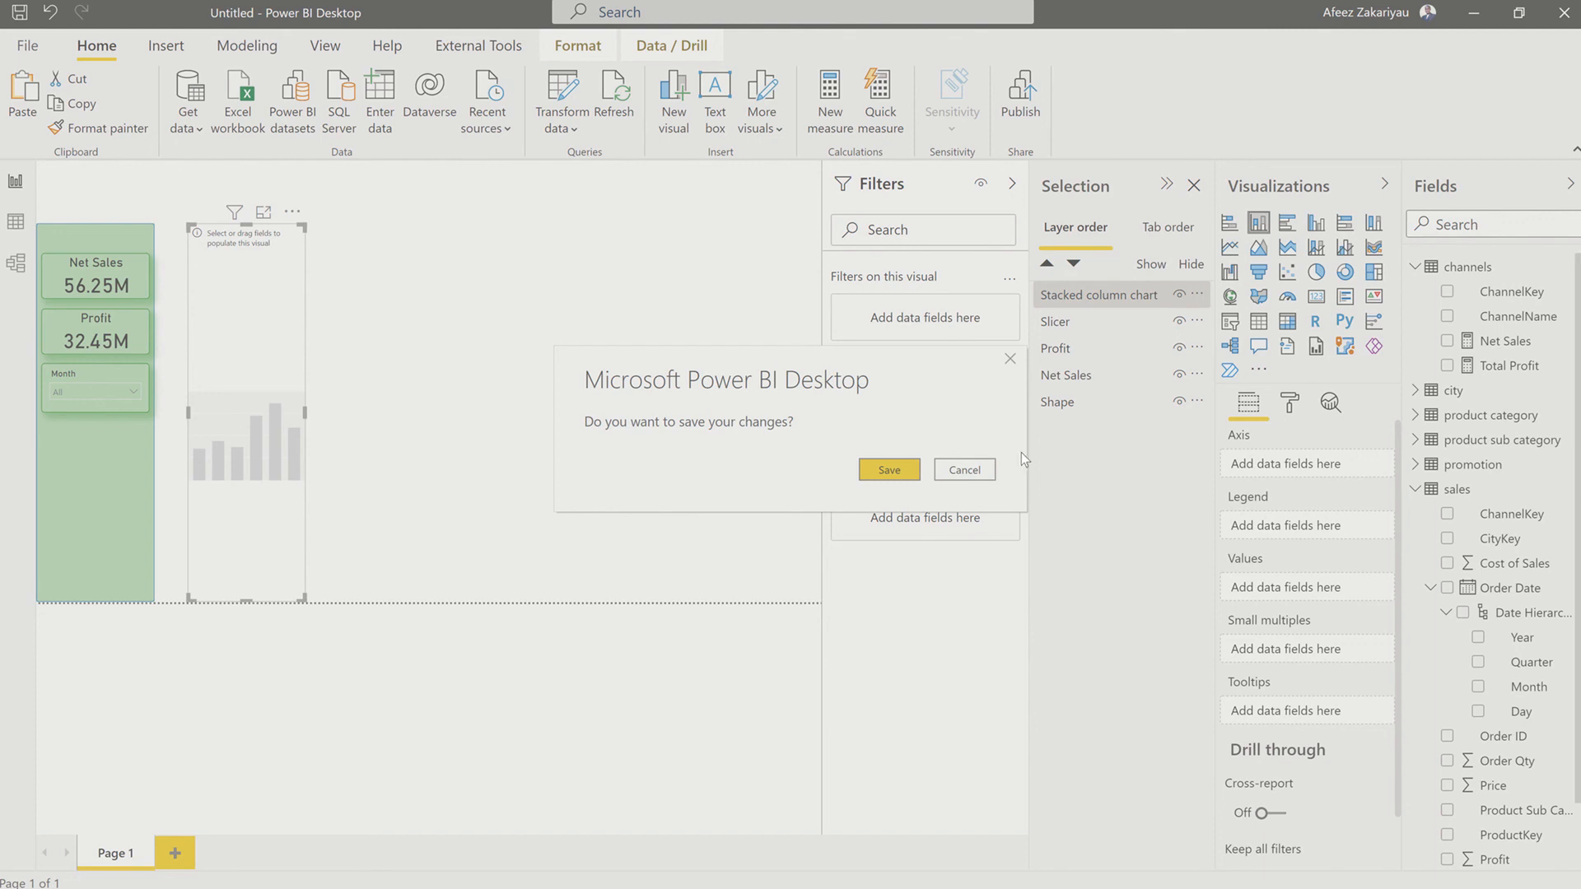
click(964, 470)
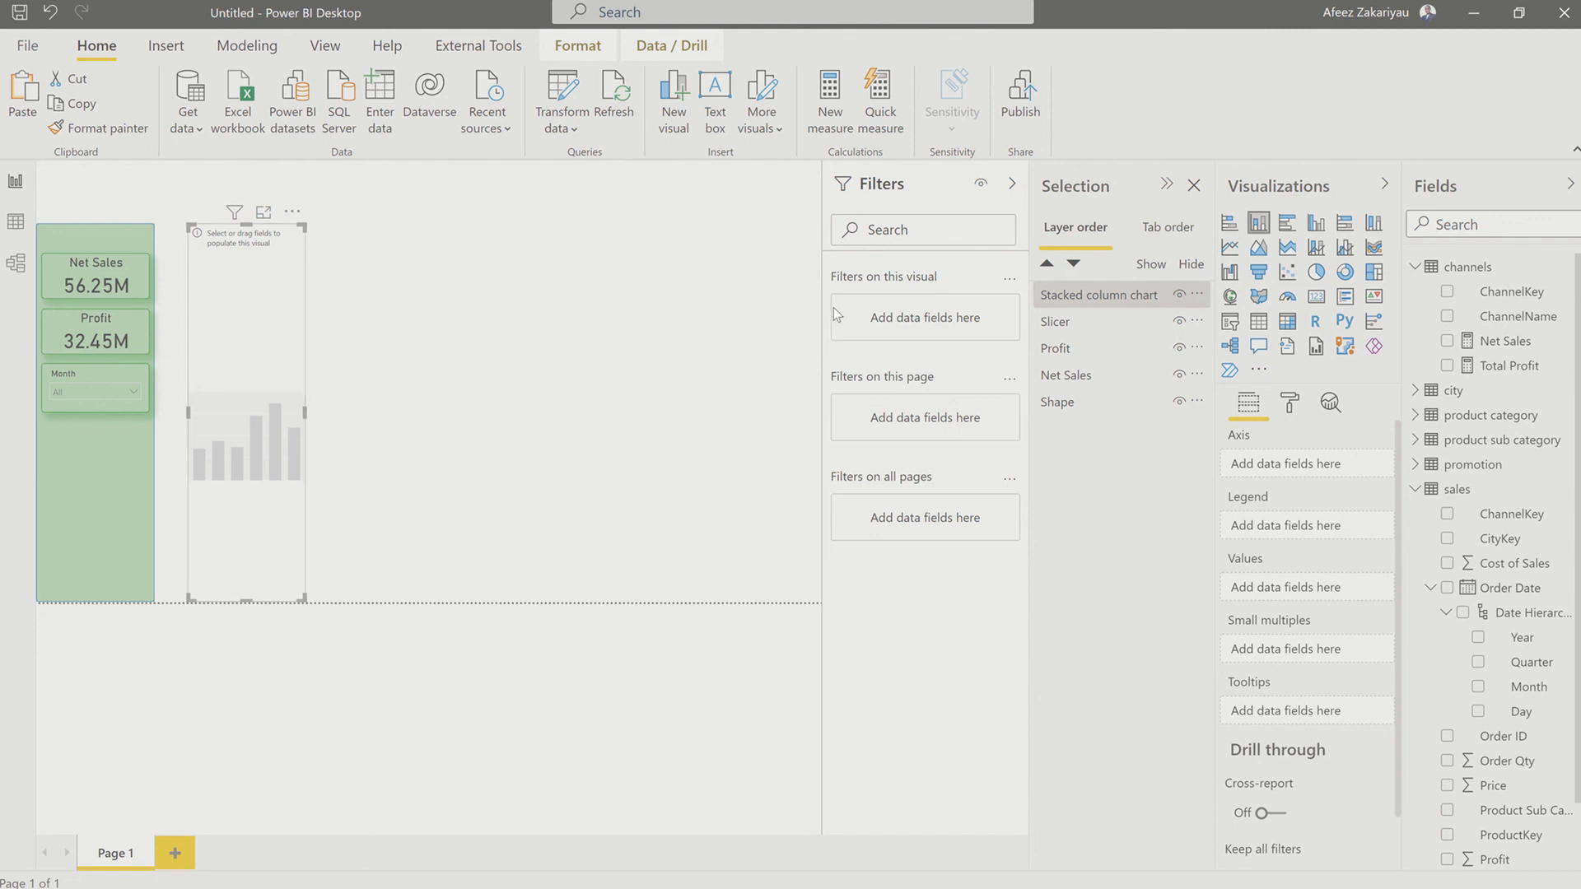
mouse_move(899, 10)
click(1415, 415)
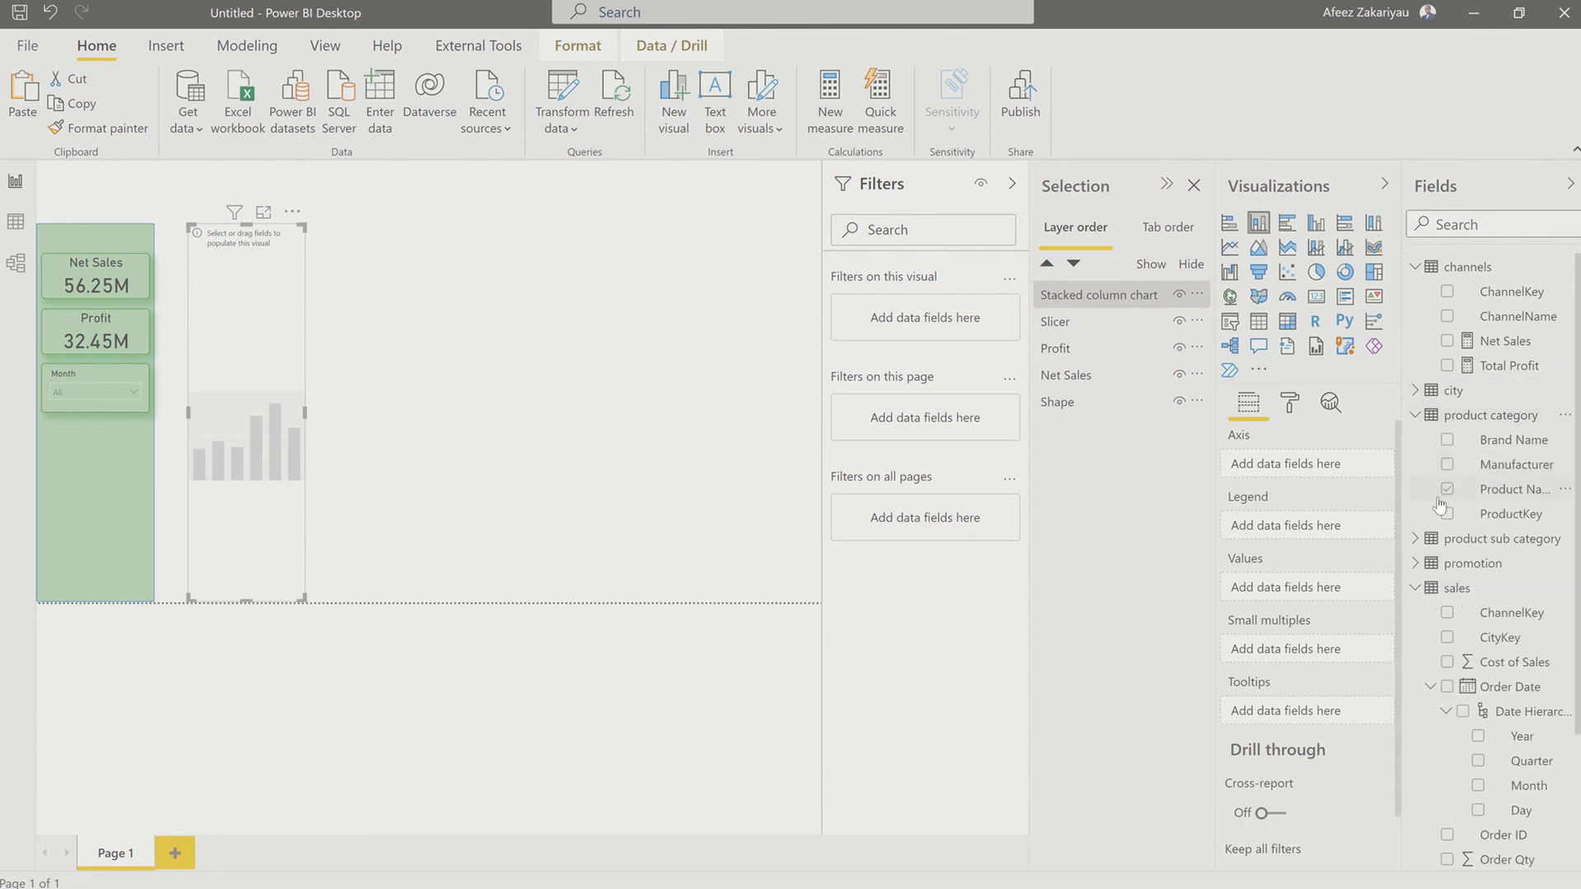
click(1446, 445)
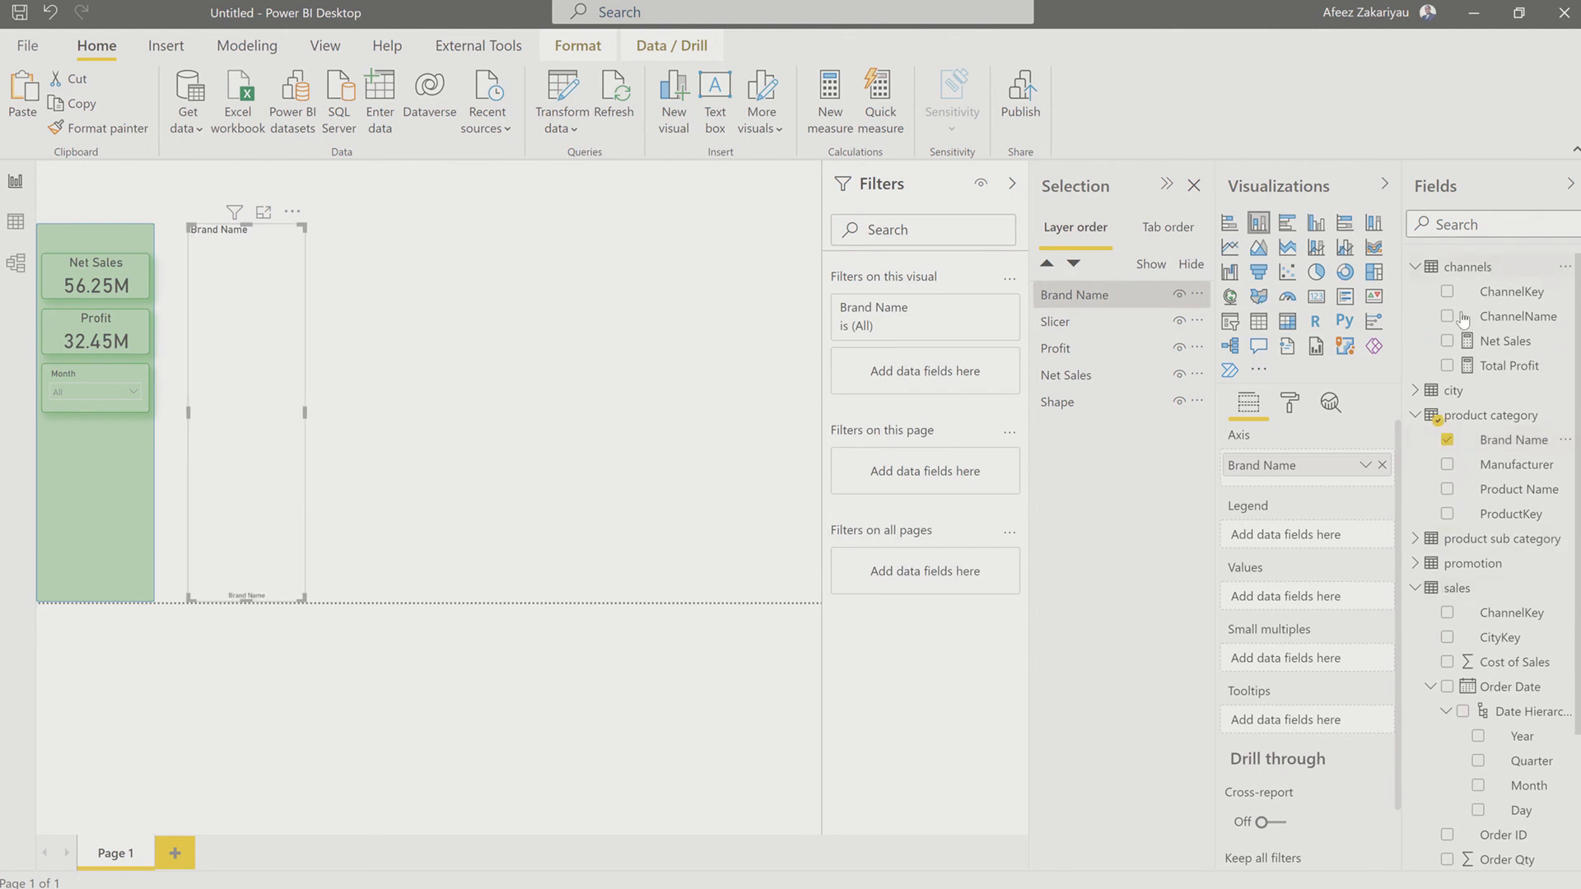
click(1447, 365)
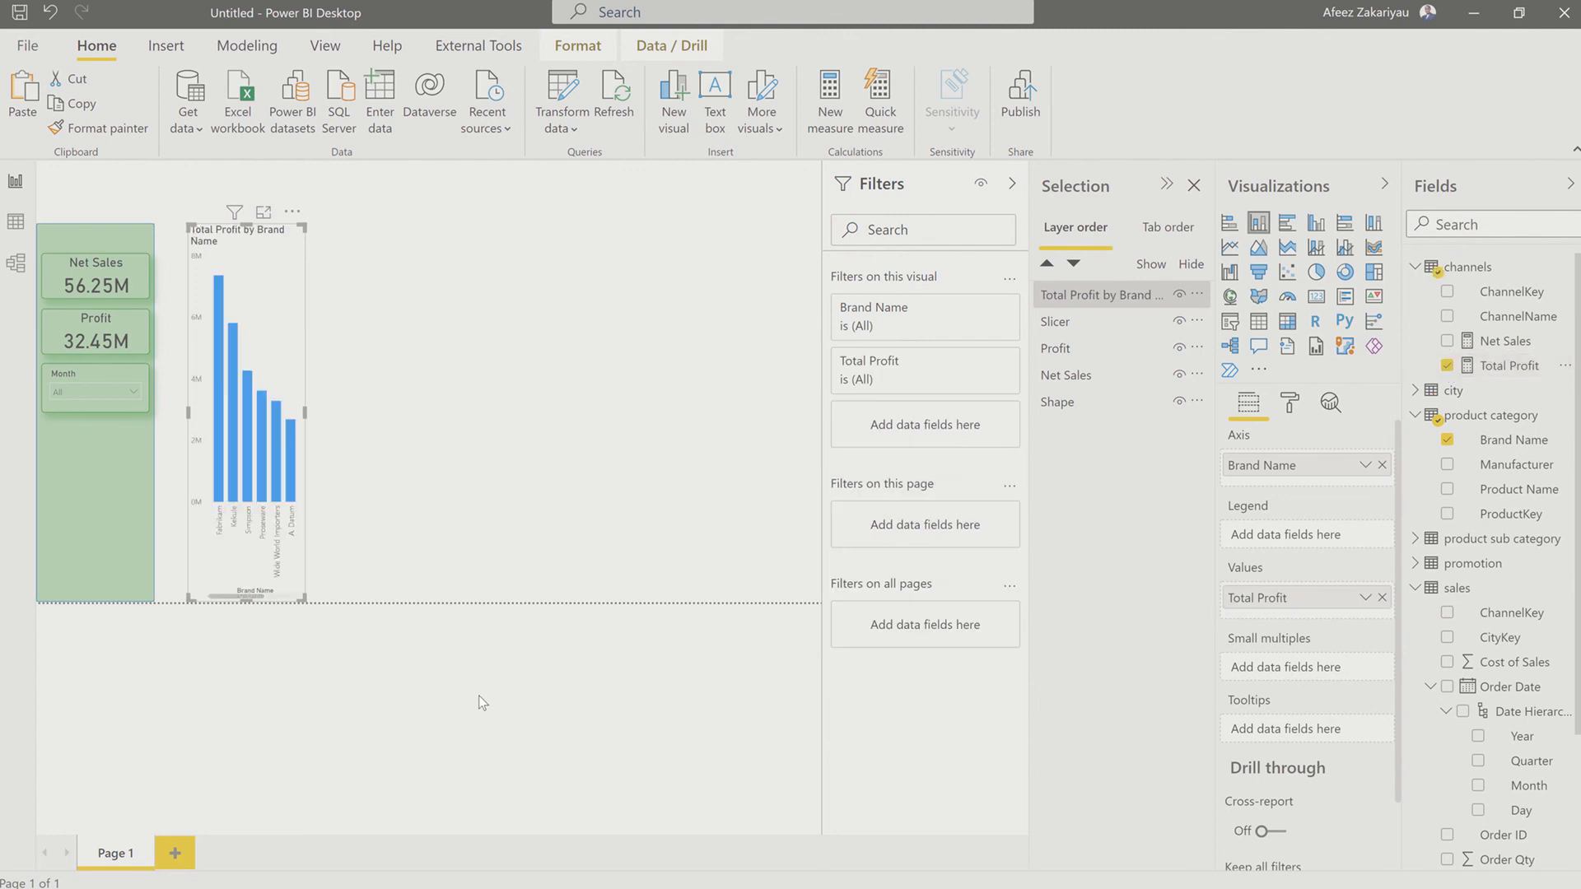
Step: Resize the Total Profit by Brand Name chart to a compact landscape shape, leaving its upper edge level with the green column's
drag(304, 414, 550, 411)
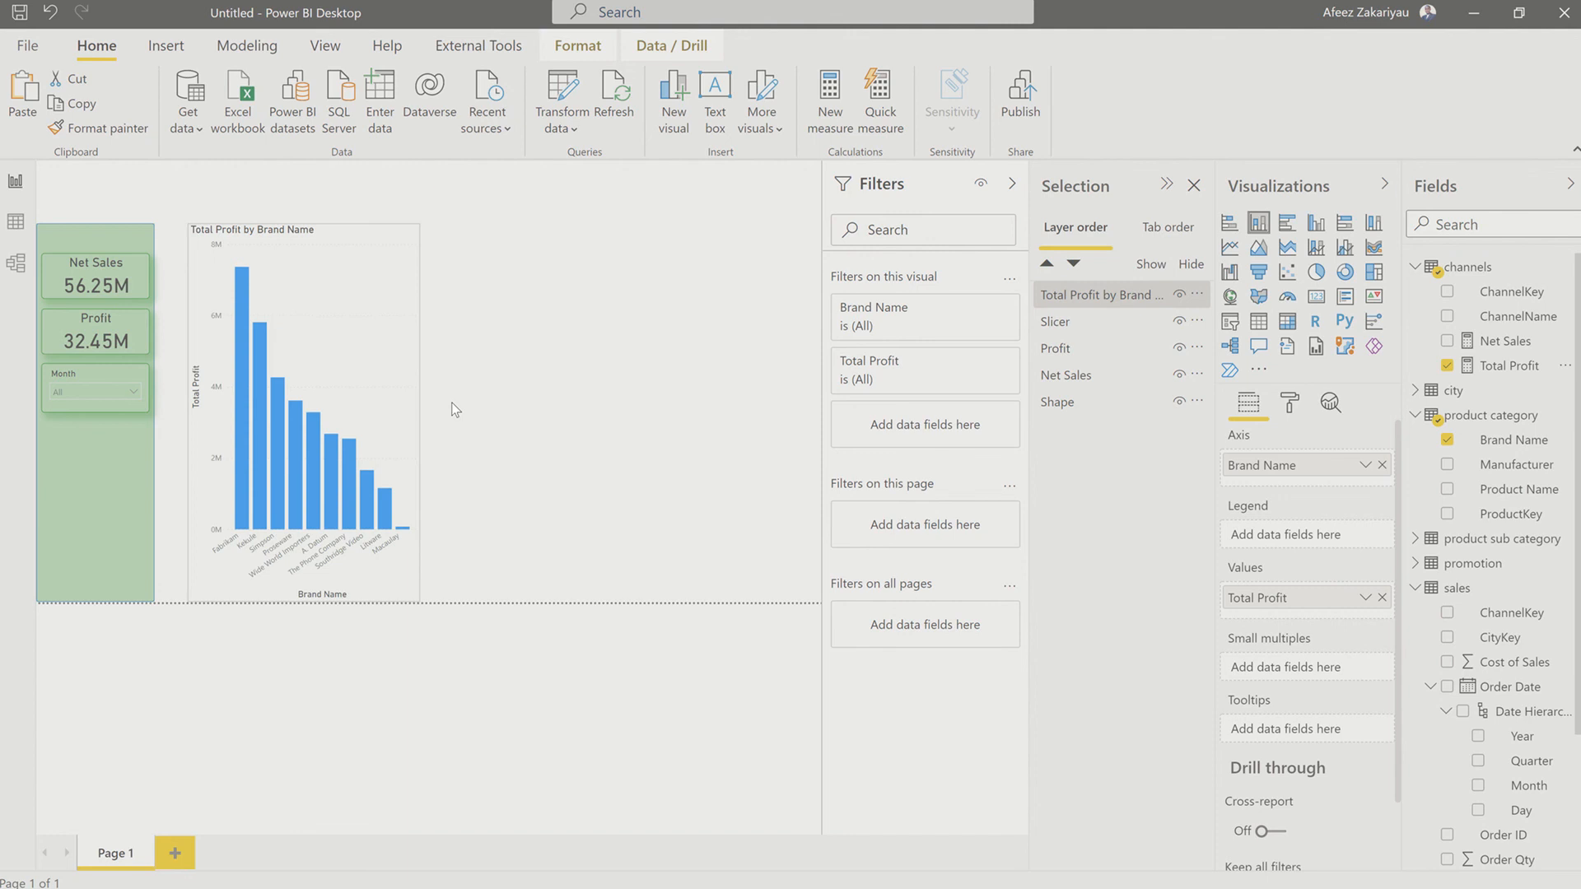
drag(632, 478, 687, 510)
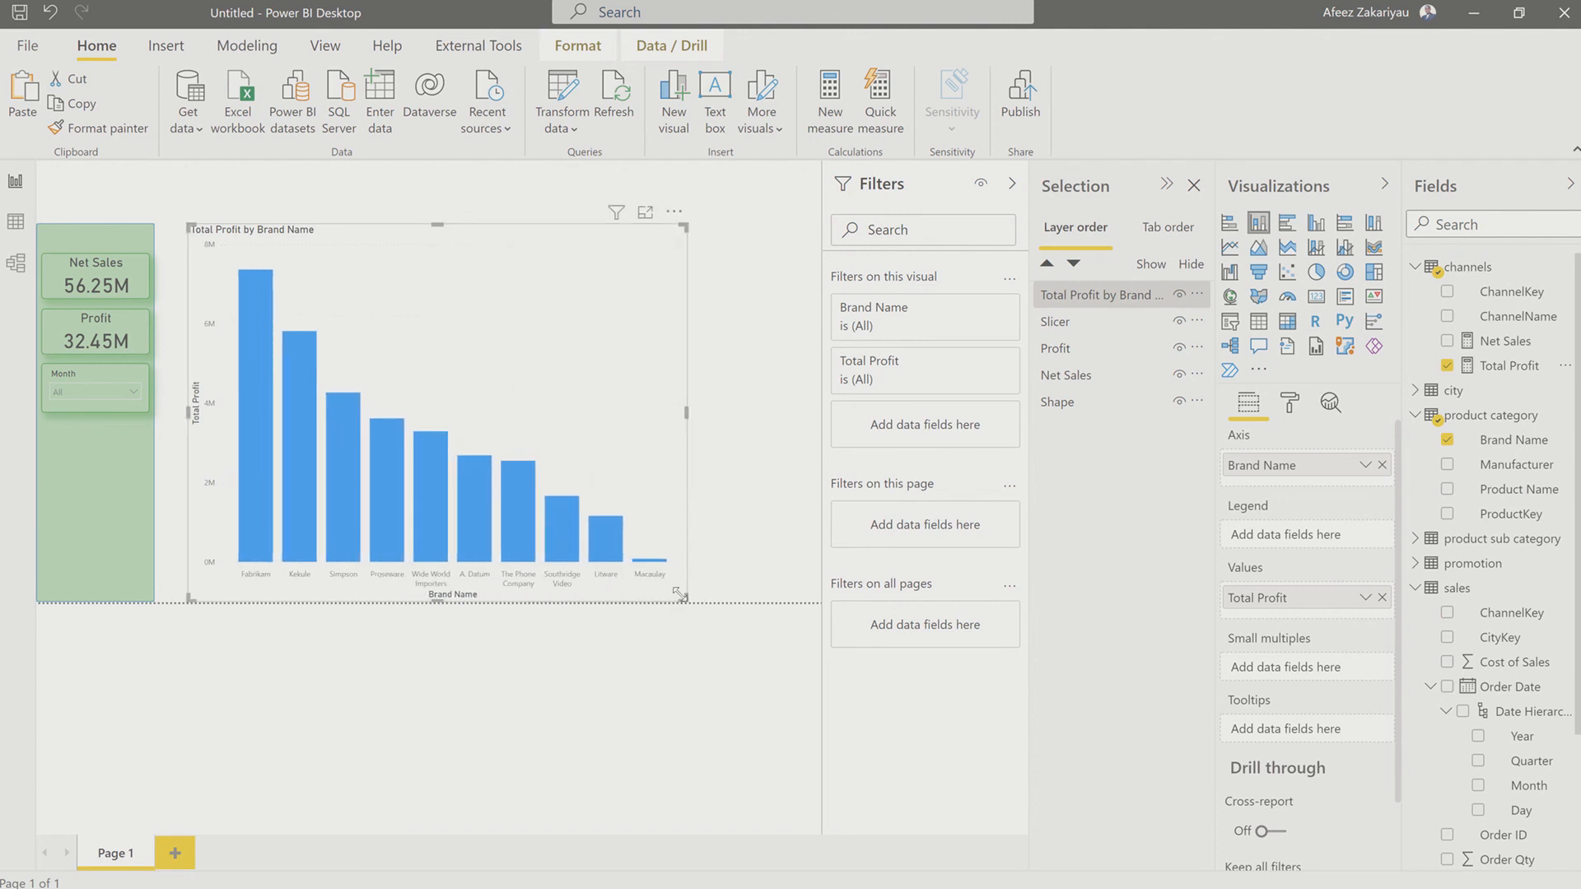
drag(680, 593, 417, 406)
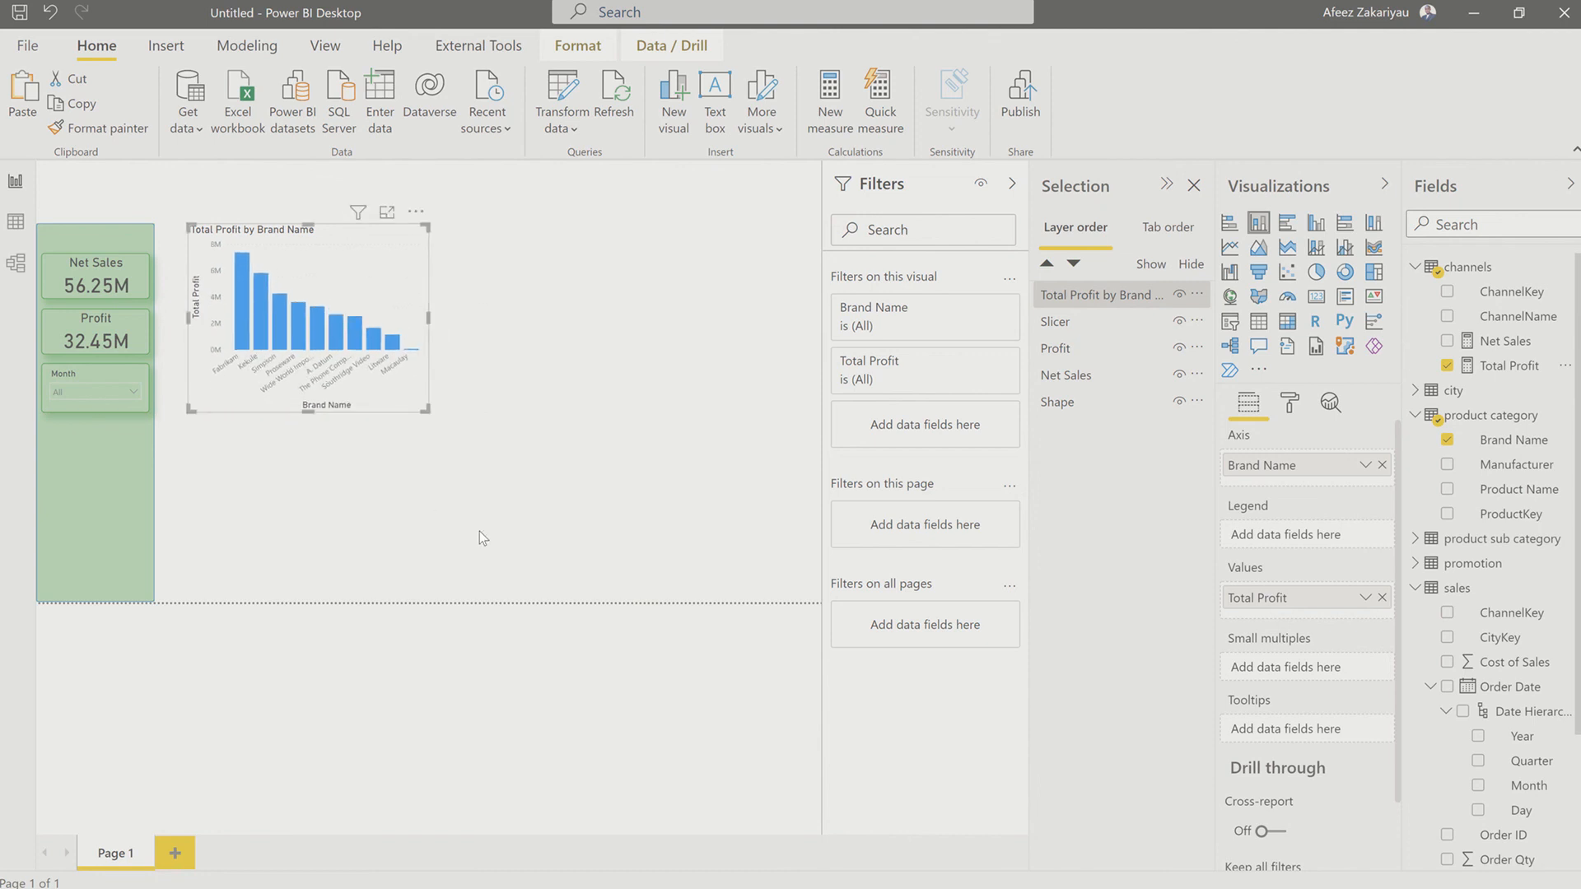
Step: Copy the Profit card's formatting onto the Total Profit by Brand Name chart with Format painter
click(131, 323)
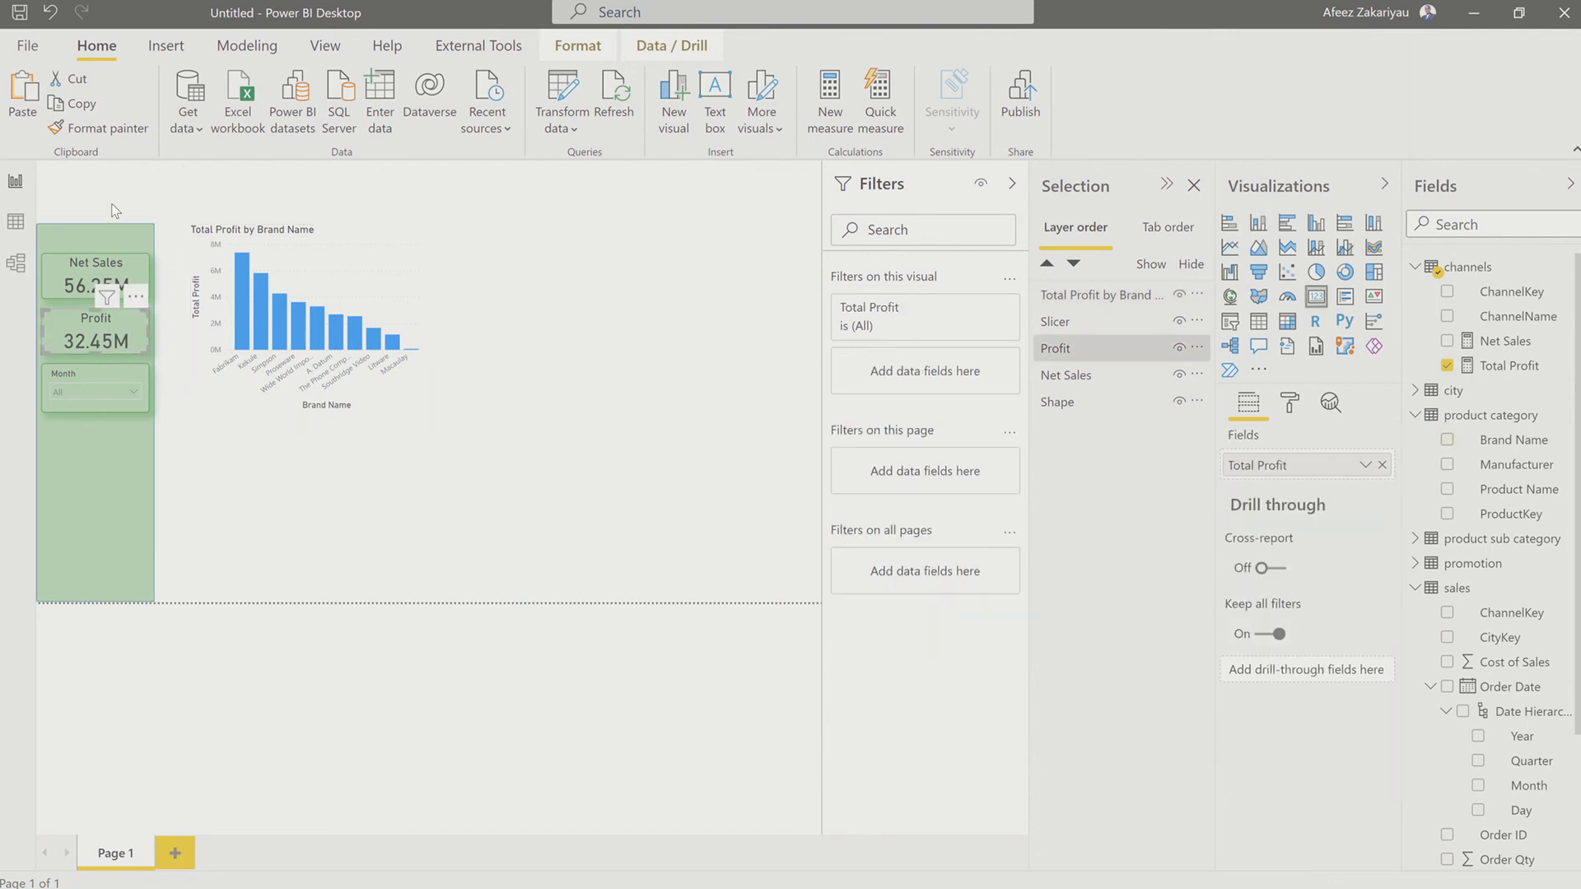
click(86, 136)
click(365, 251)
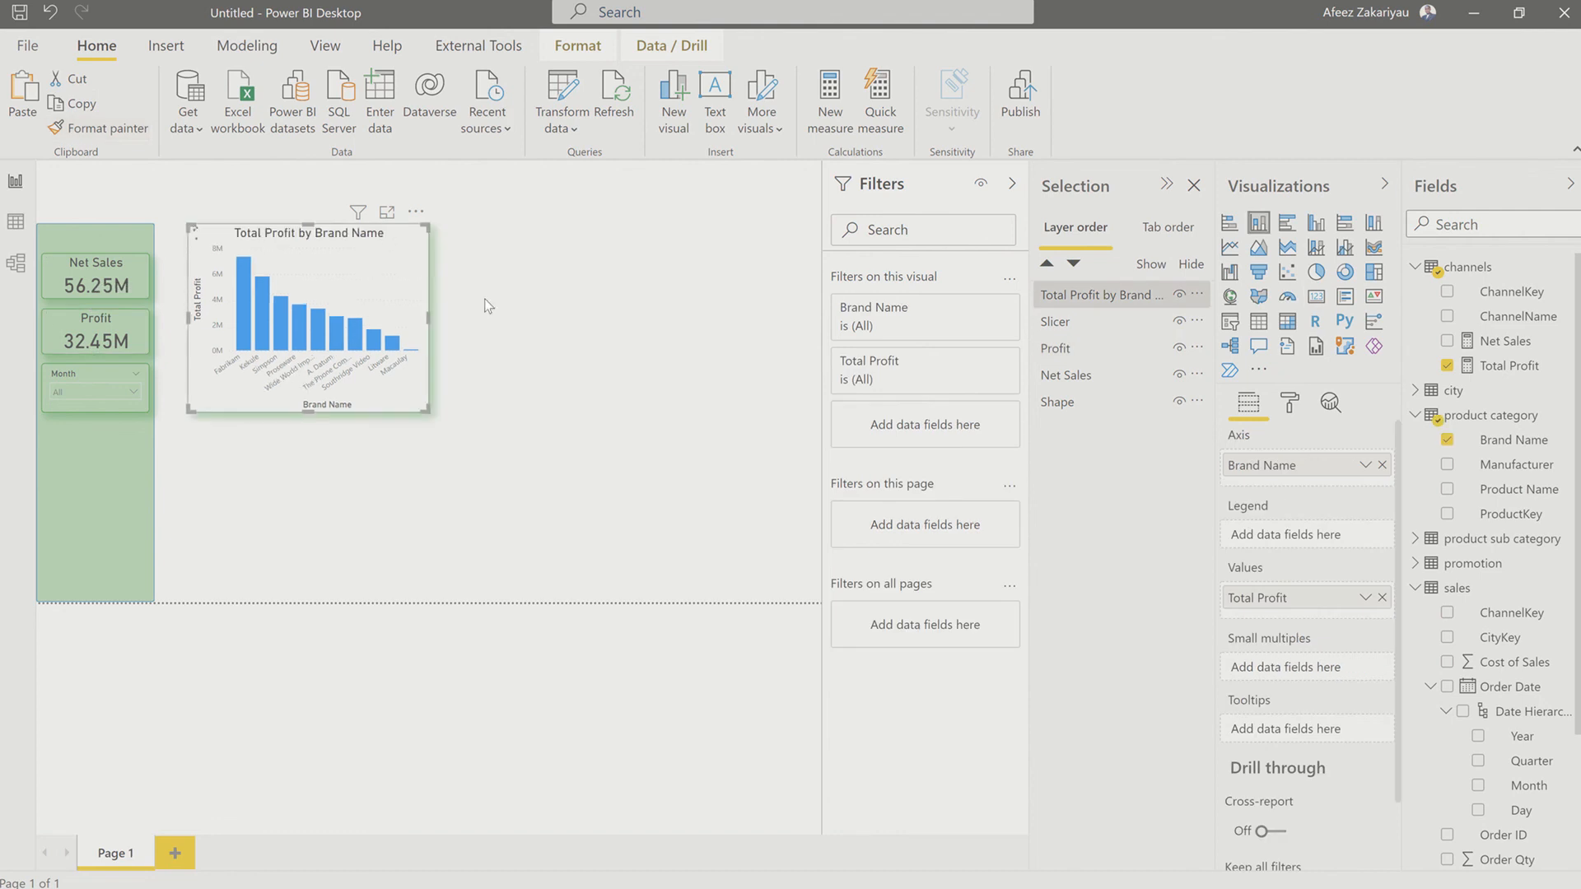
click(523, 313)
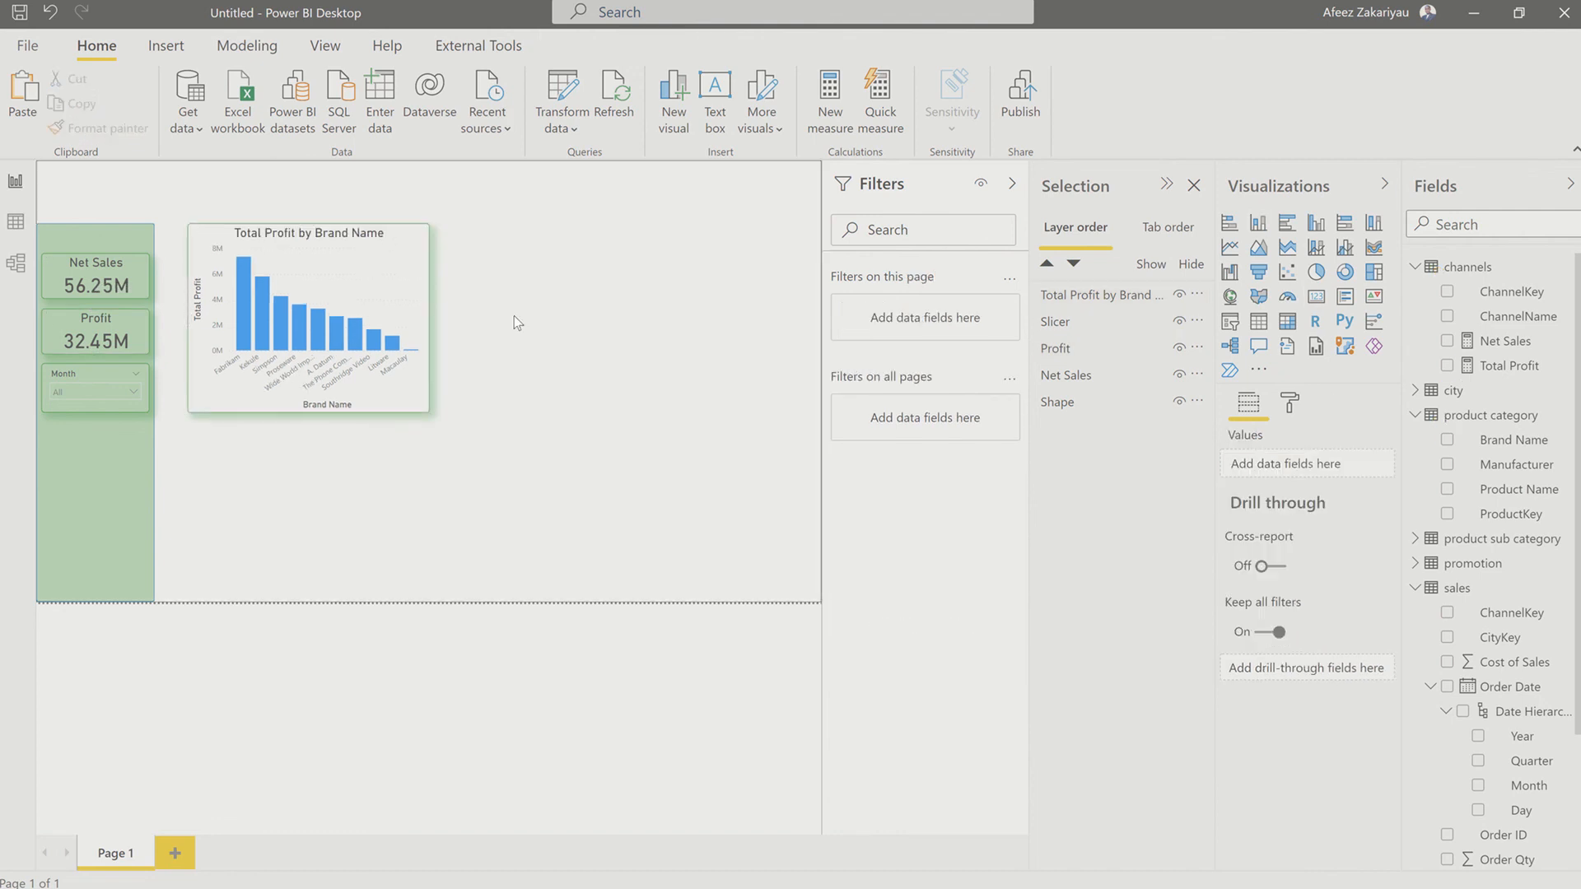
Step: Shrink the Total Profit by Brand Name chart slightly in width and height
click(431, 407)
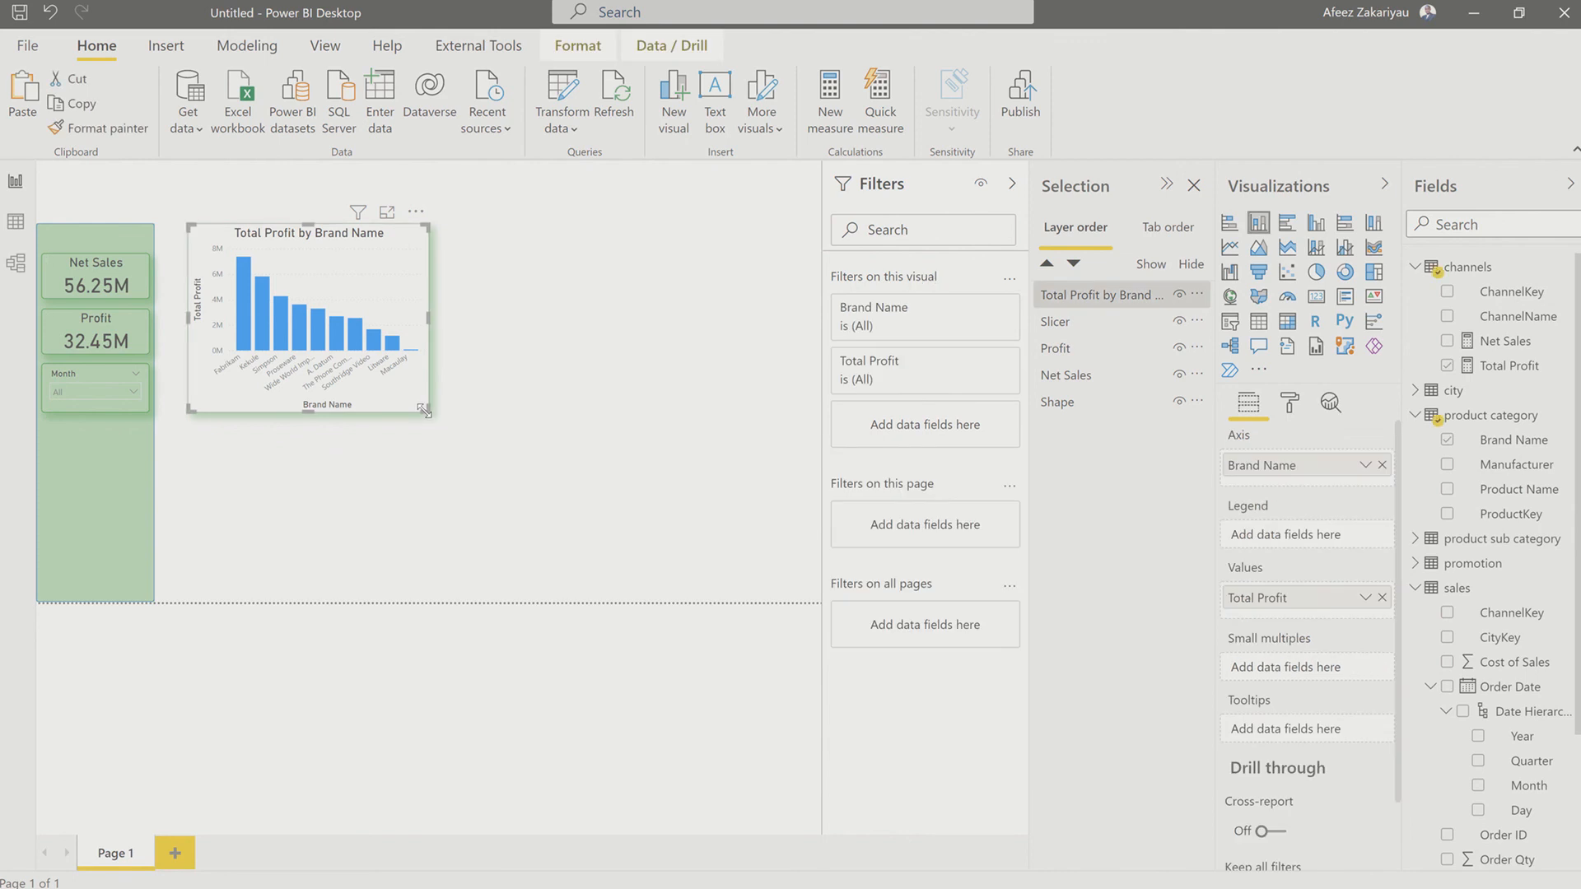
drag(421, 409, 412, 388)
click(431, 444)
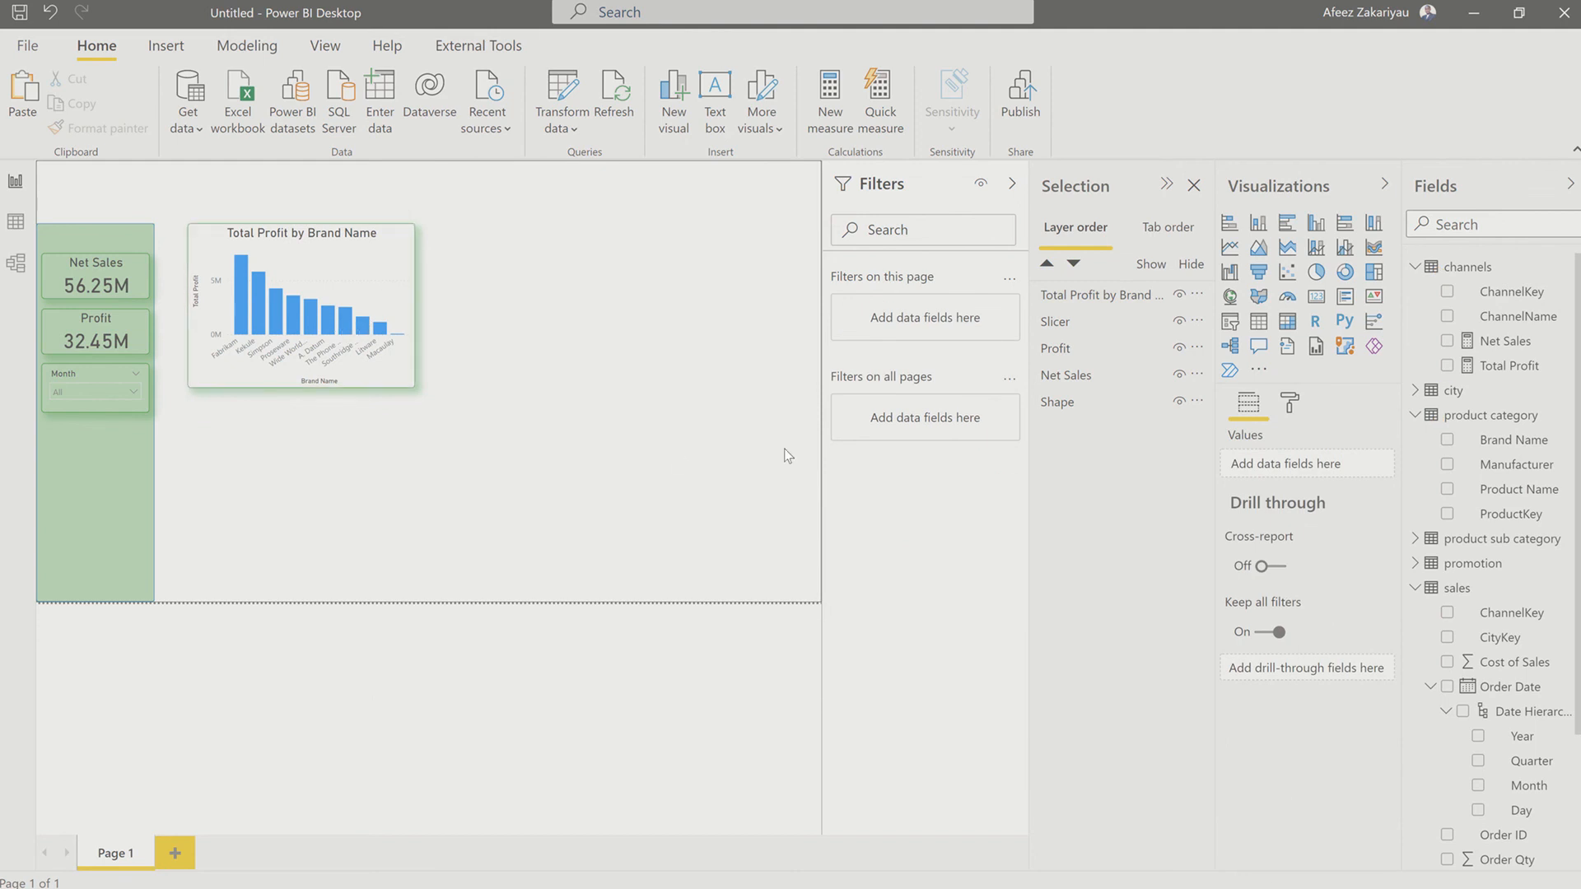
click(1287, 405)
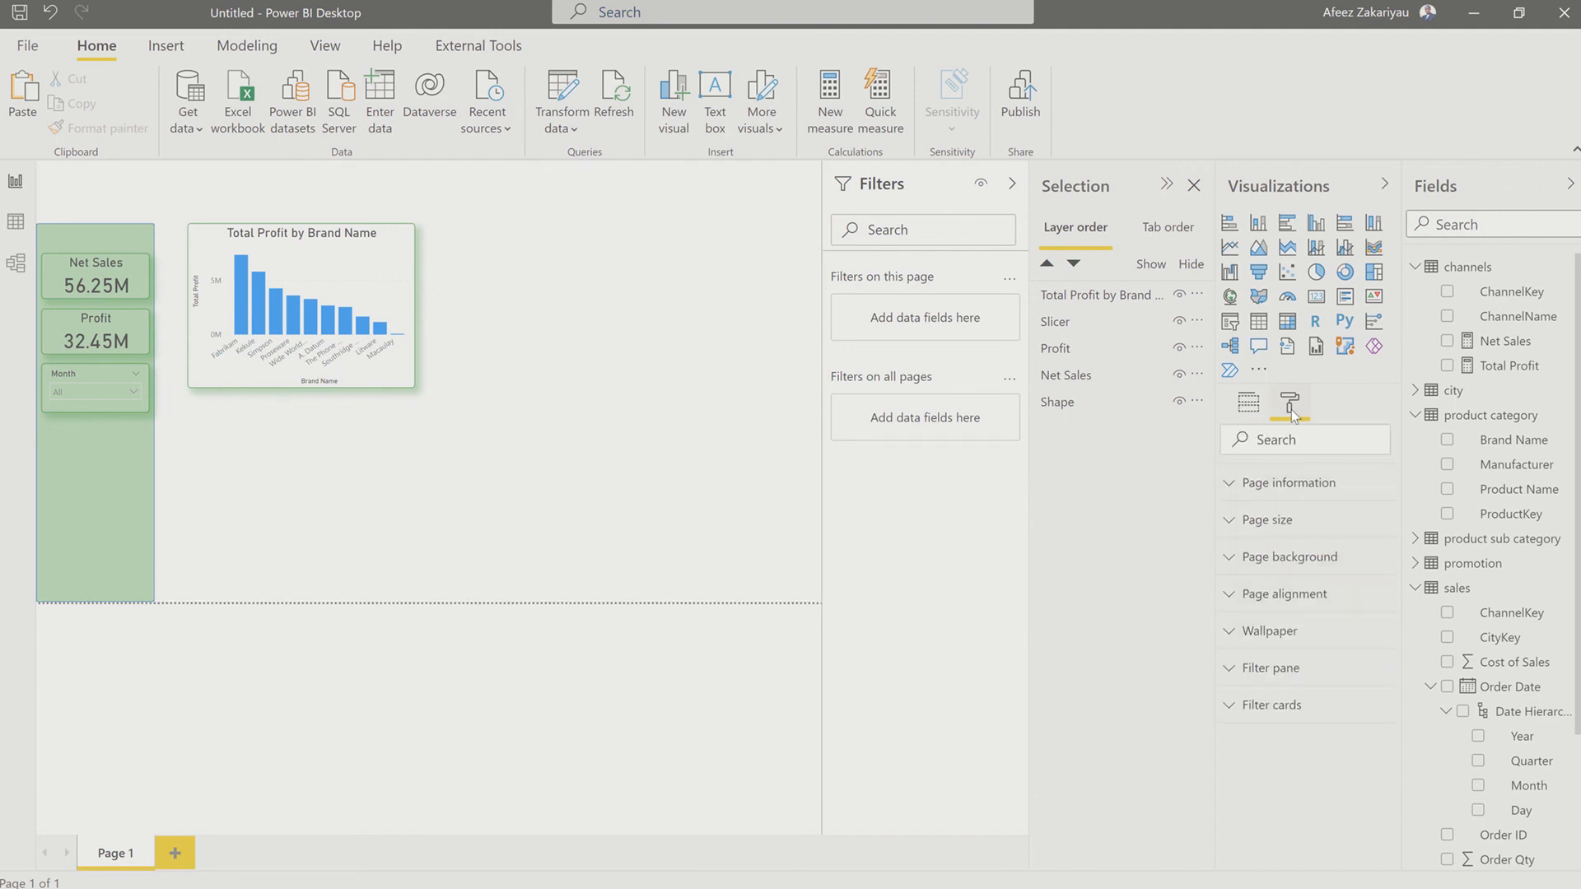
click(398, 378)
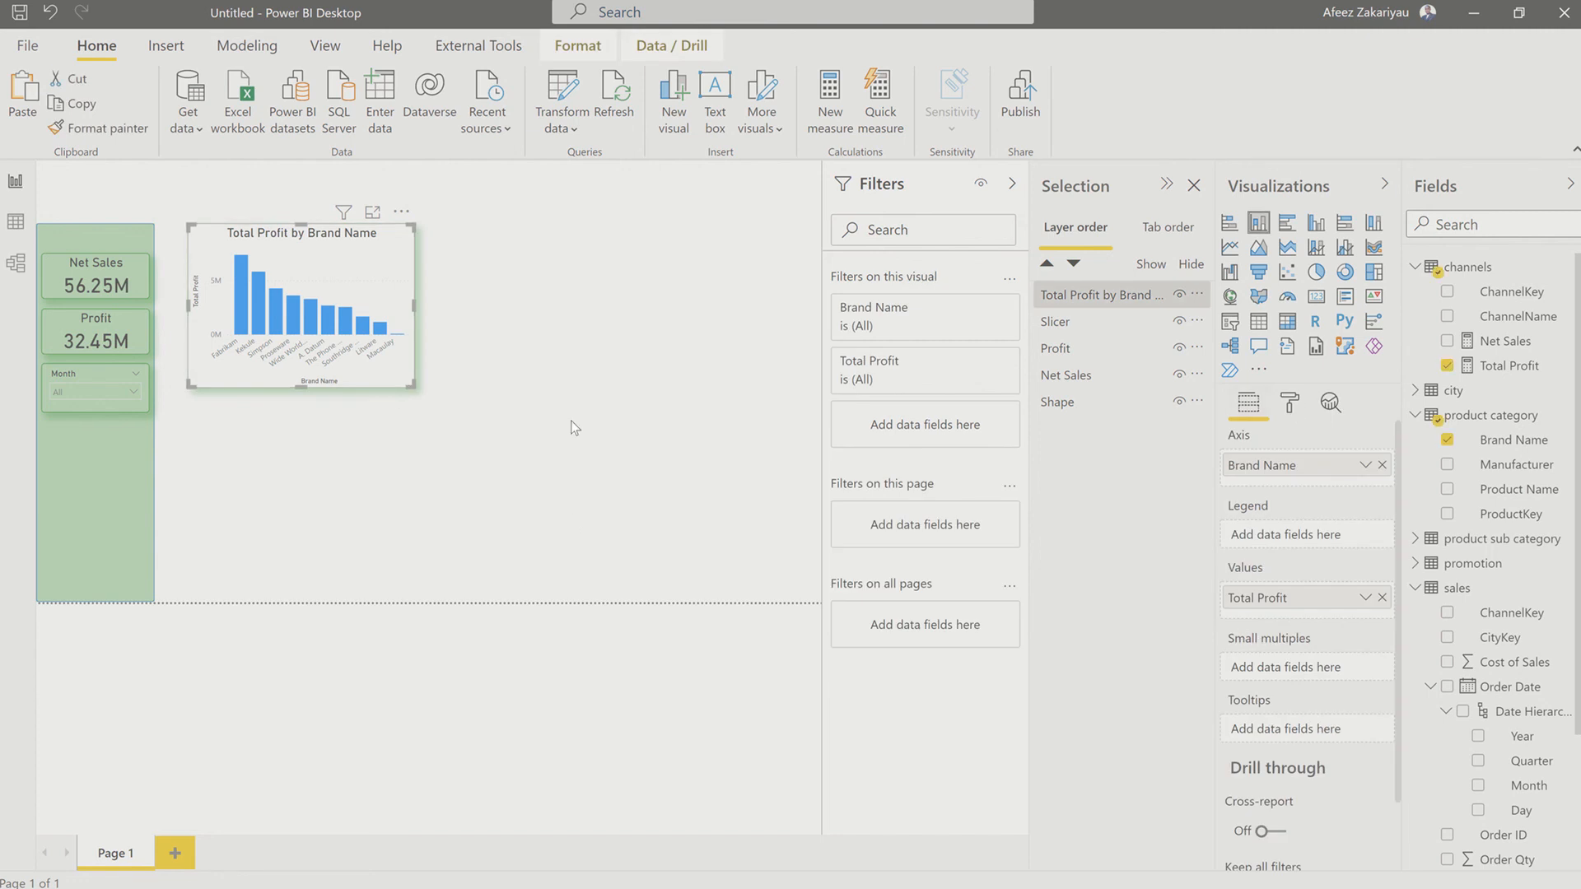
Step: Add a donut chart beside the column chart with ChannelName as legend and Net Sales as values
click(517, 425)
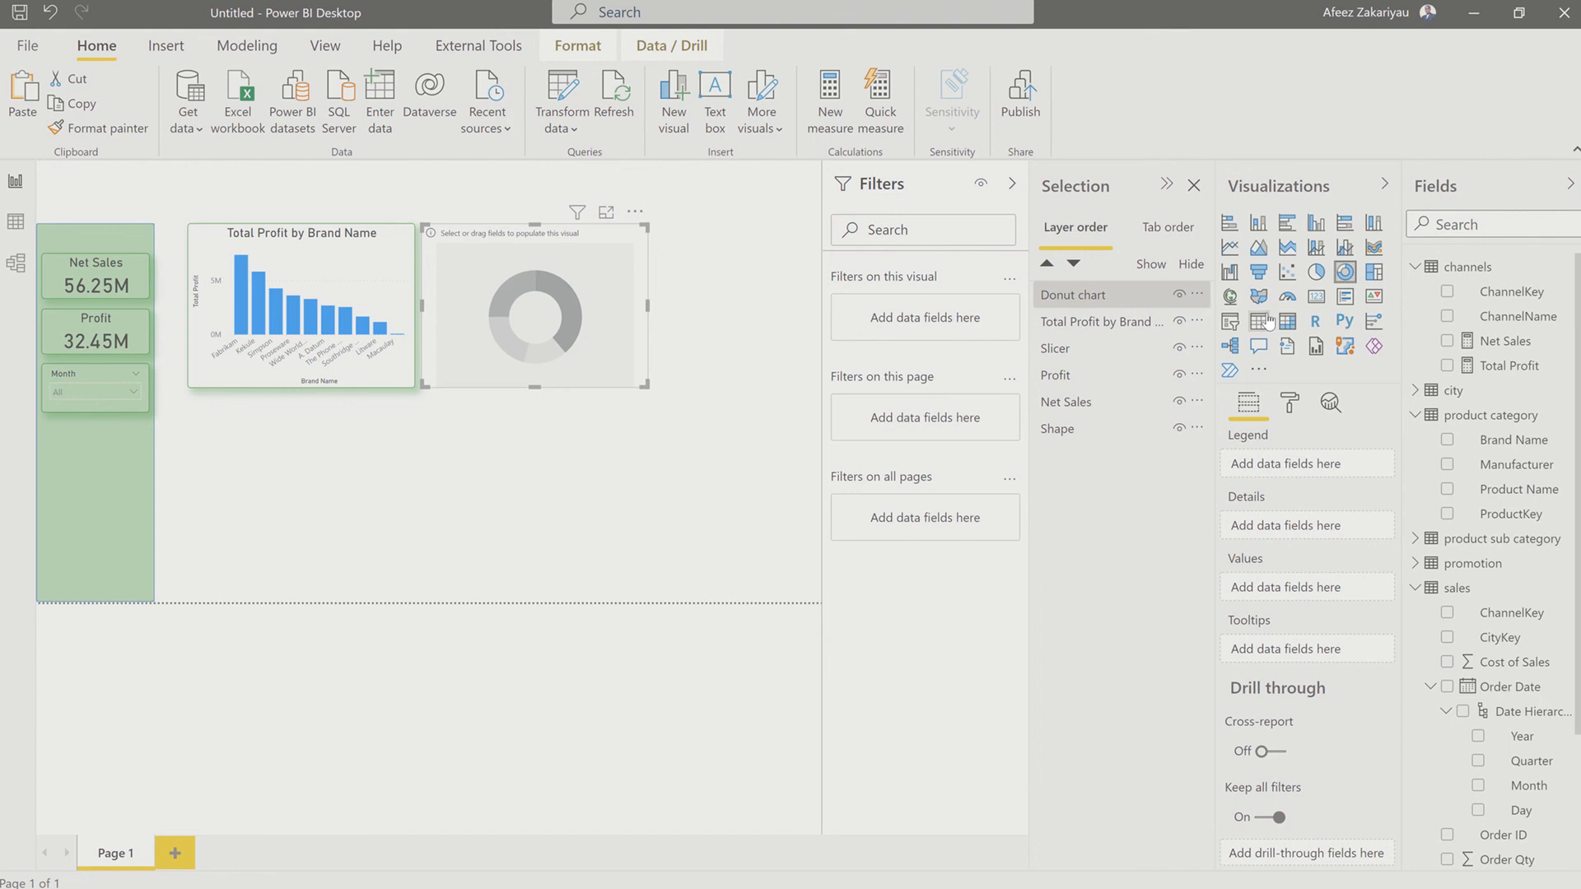
click(1447, 318)
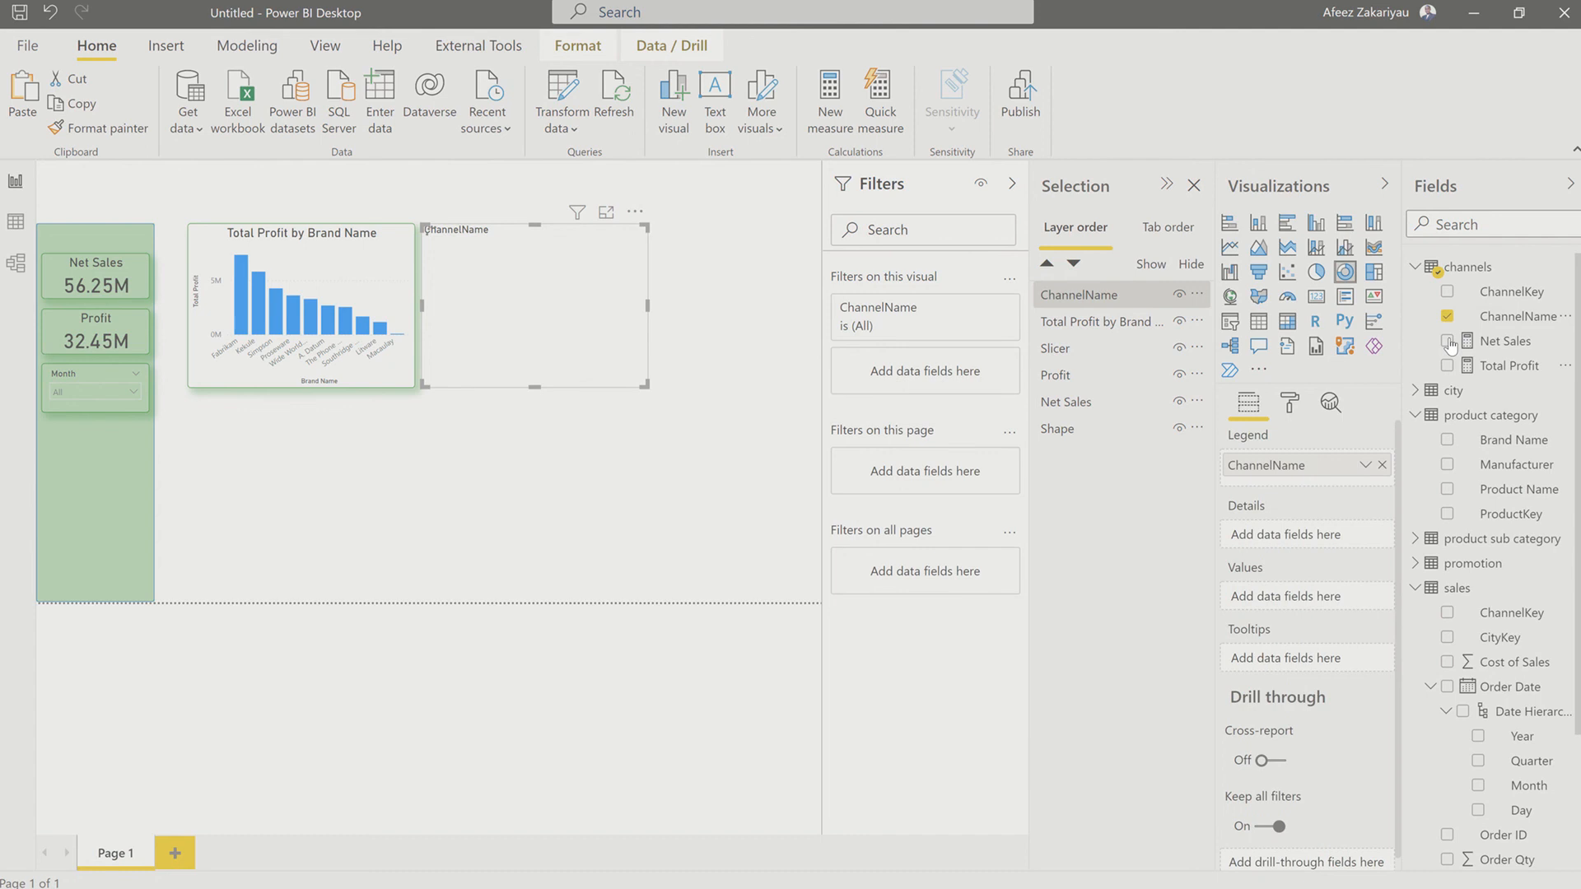
click(1447, 342)
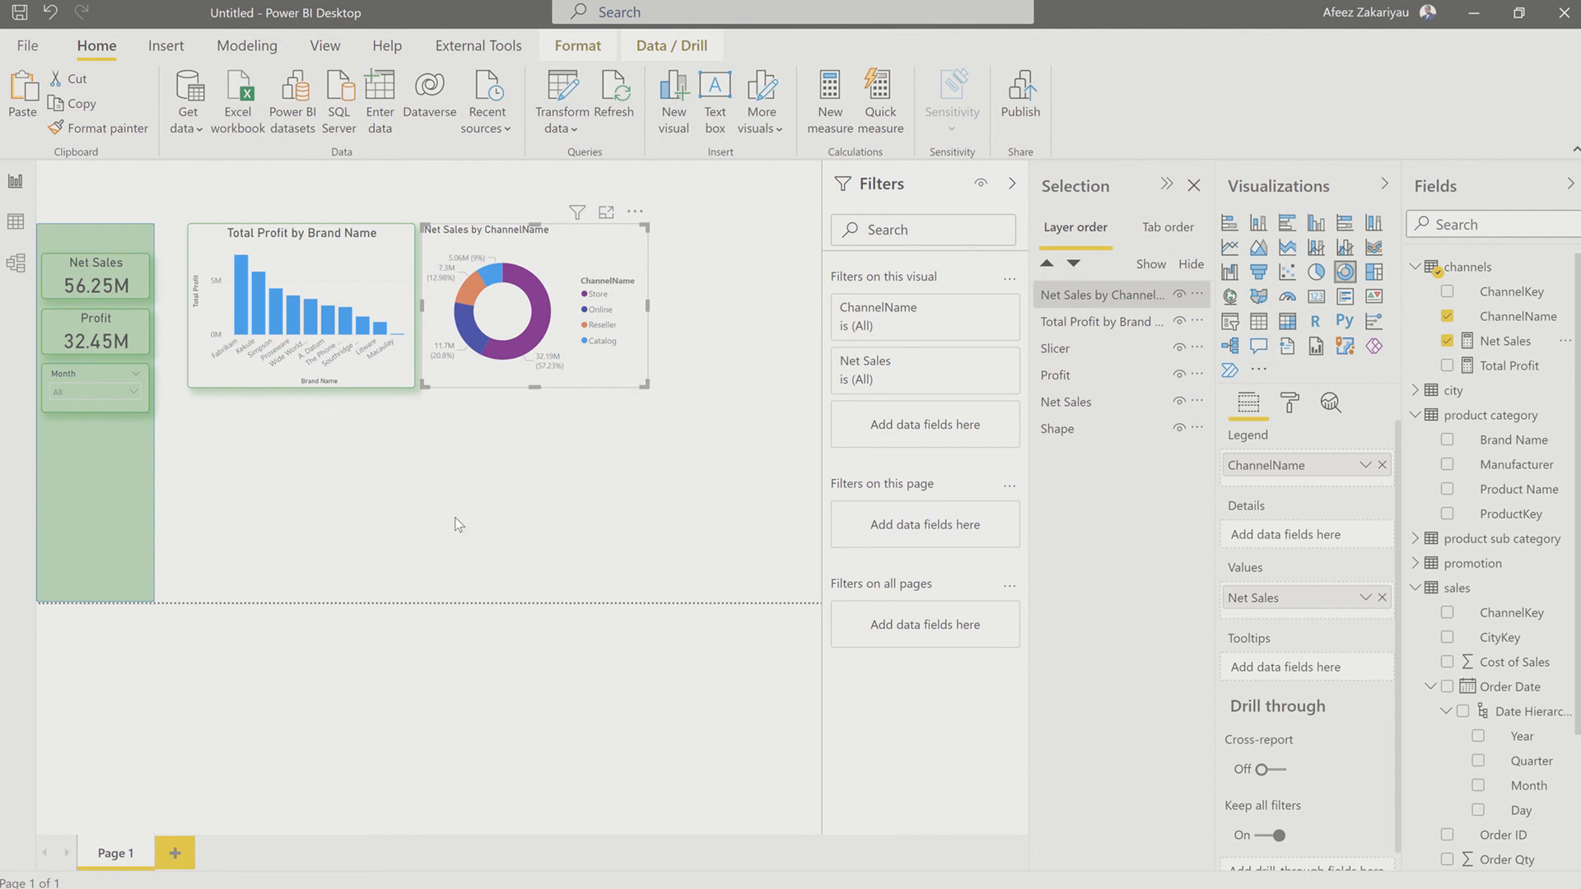
Step: Copy the column chart's formatting onto the Net Sales by ChannelName donut chart with Format painter
click(244, 375)
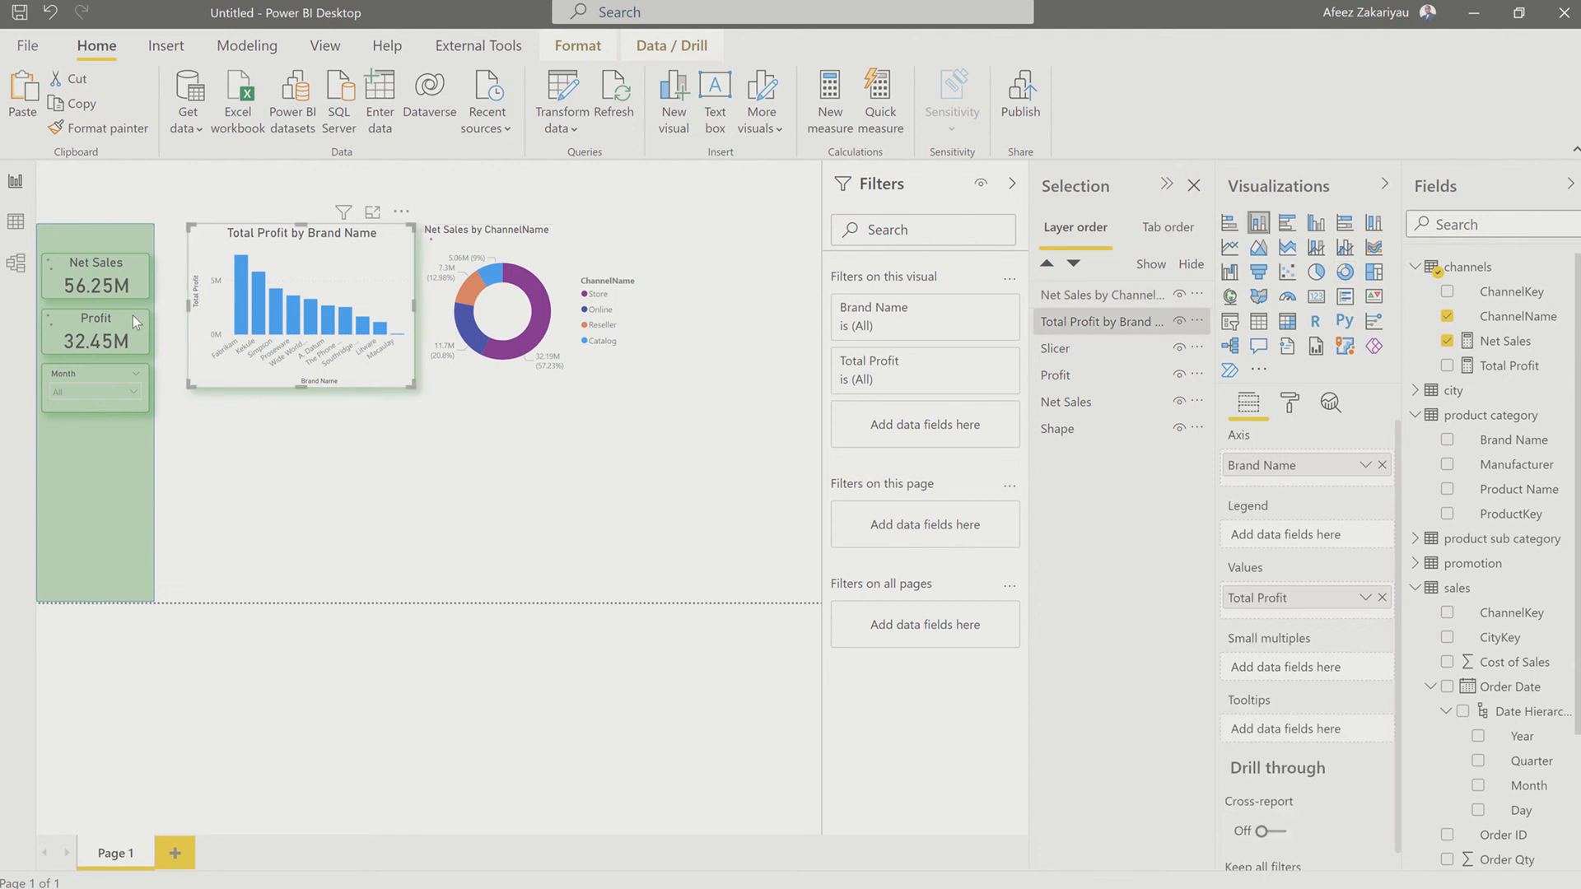
click(123, 128)
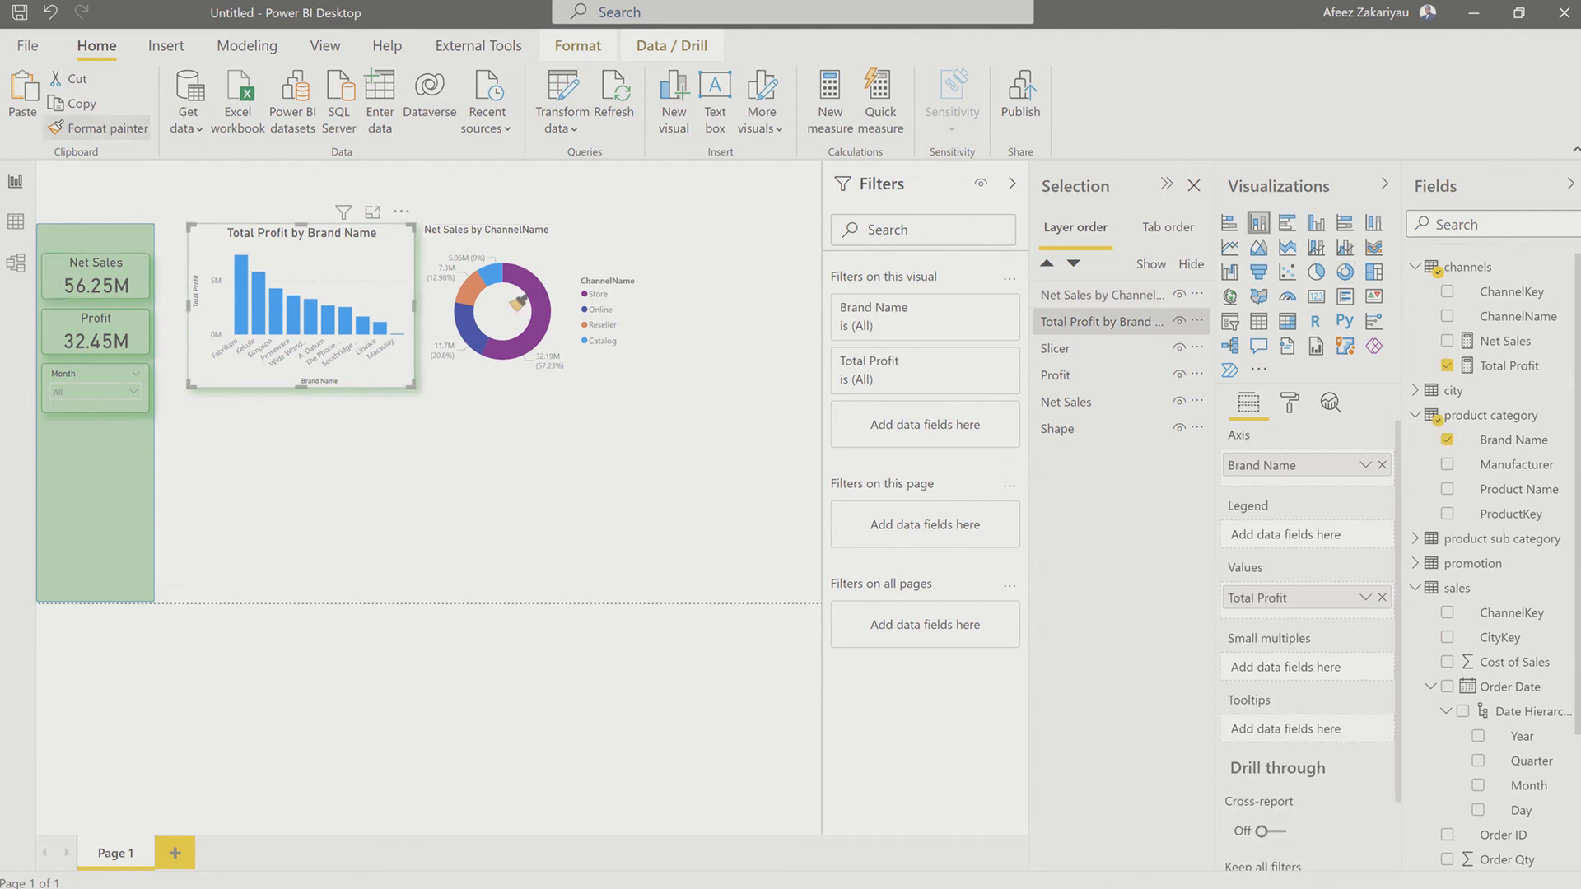
click(608, 236)
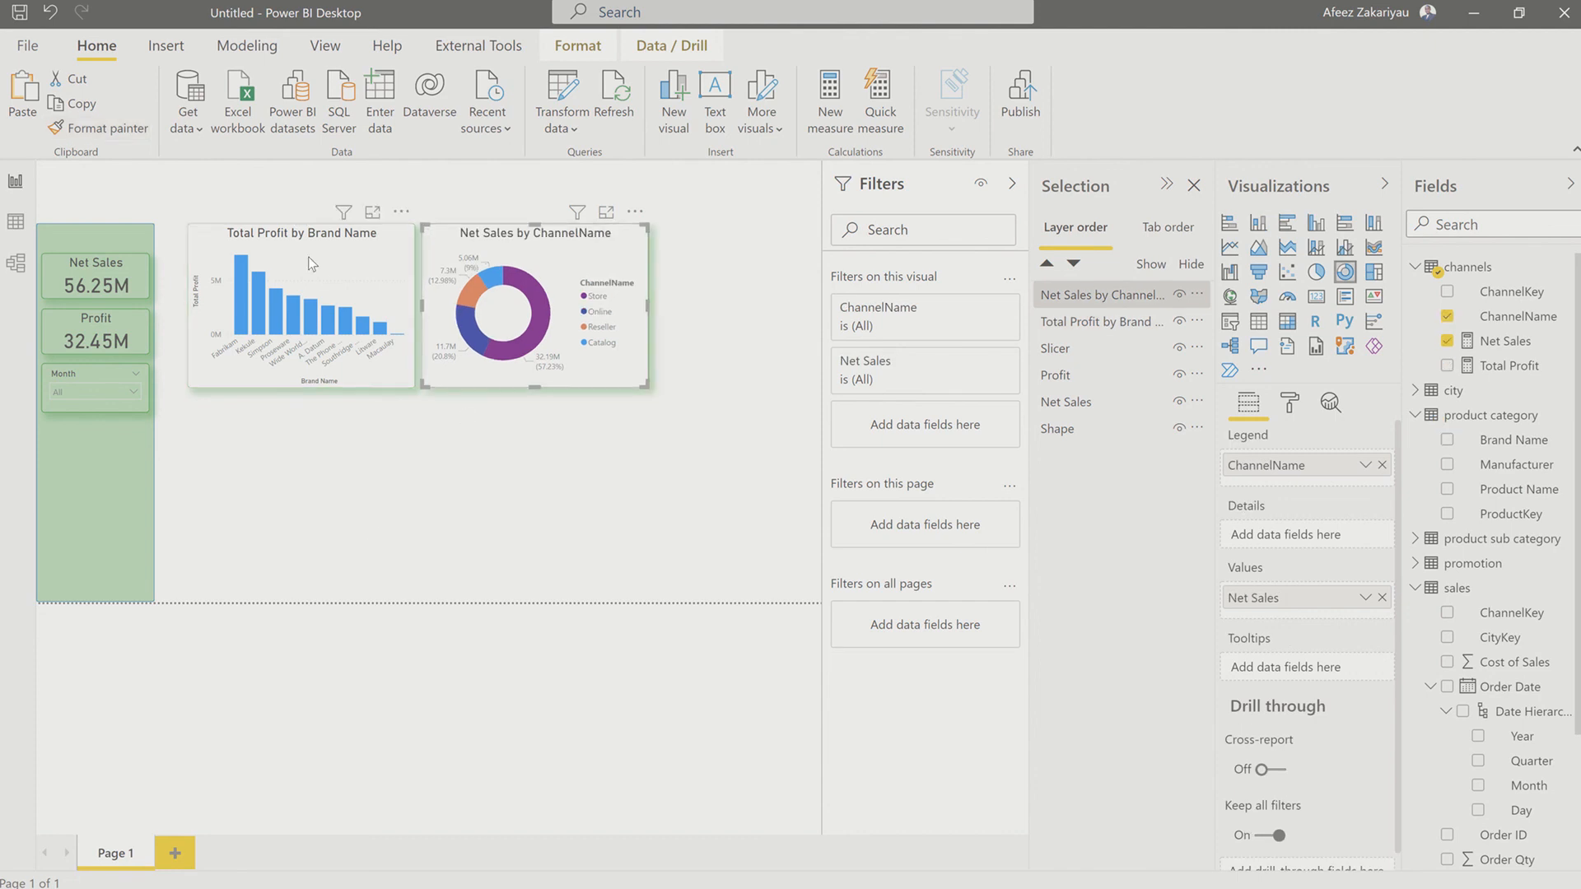
Step: Turn off the X axis and Y axis of the Total Profit by Brand Name column chart
click(364, 250)
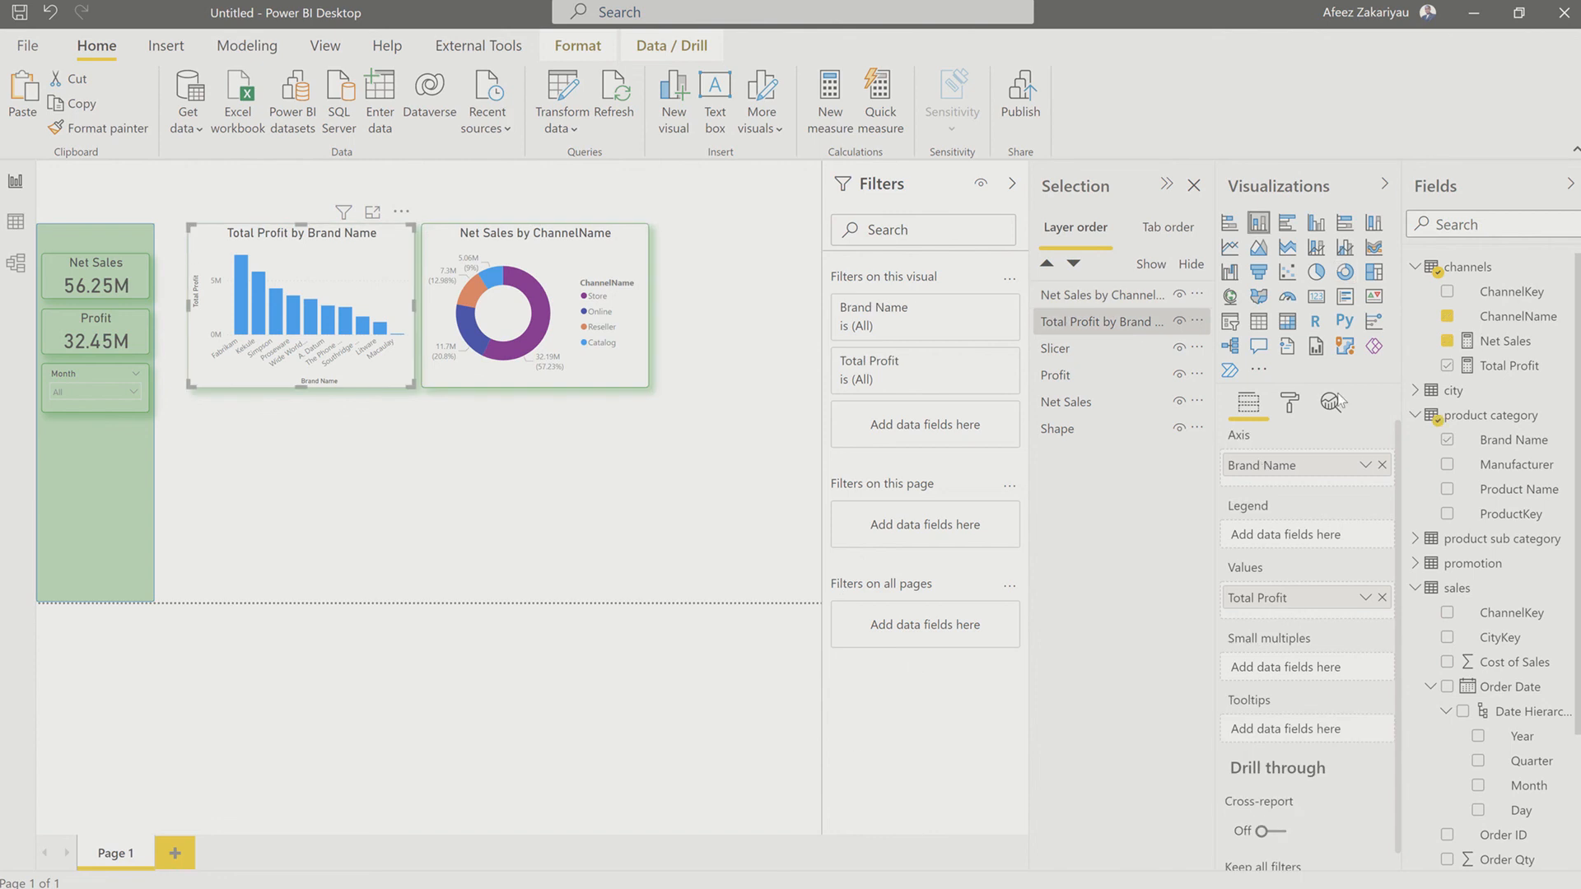
click(1289, 402)
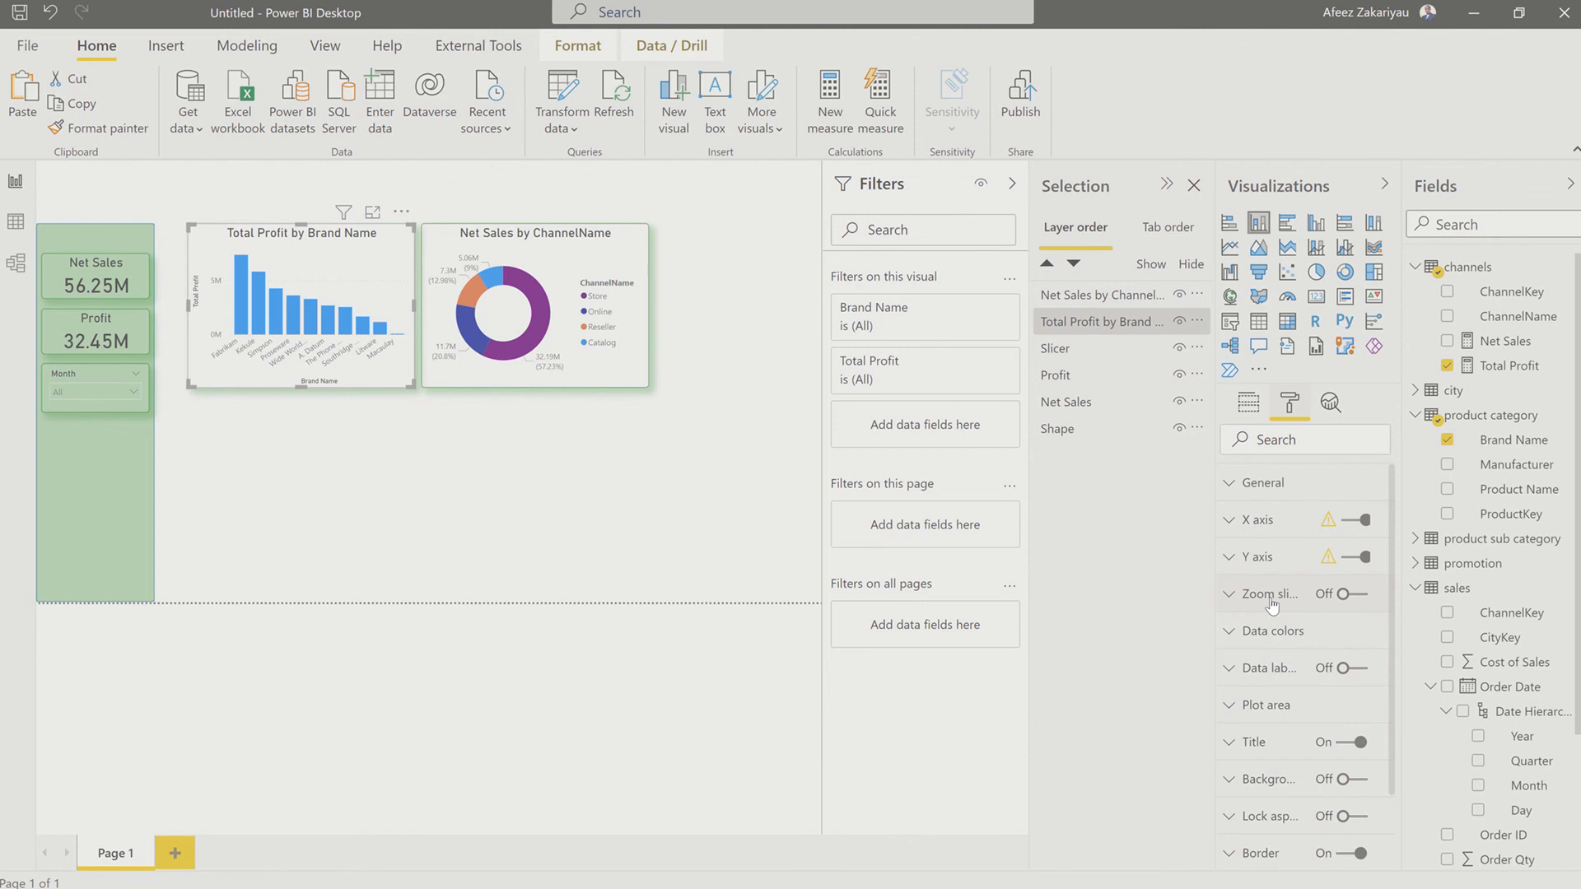
scroll(1357, 510, down, 1)
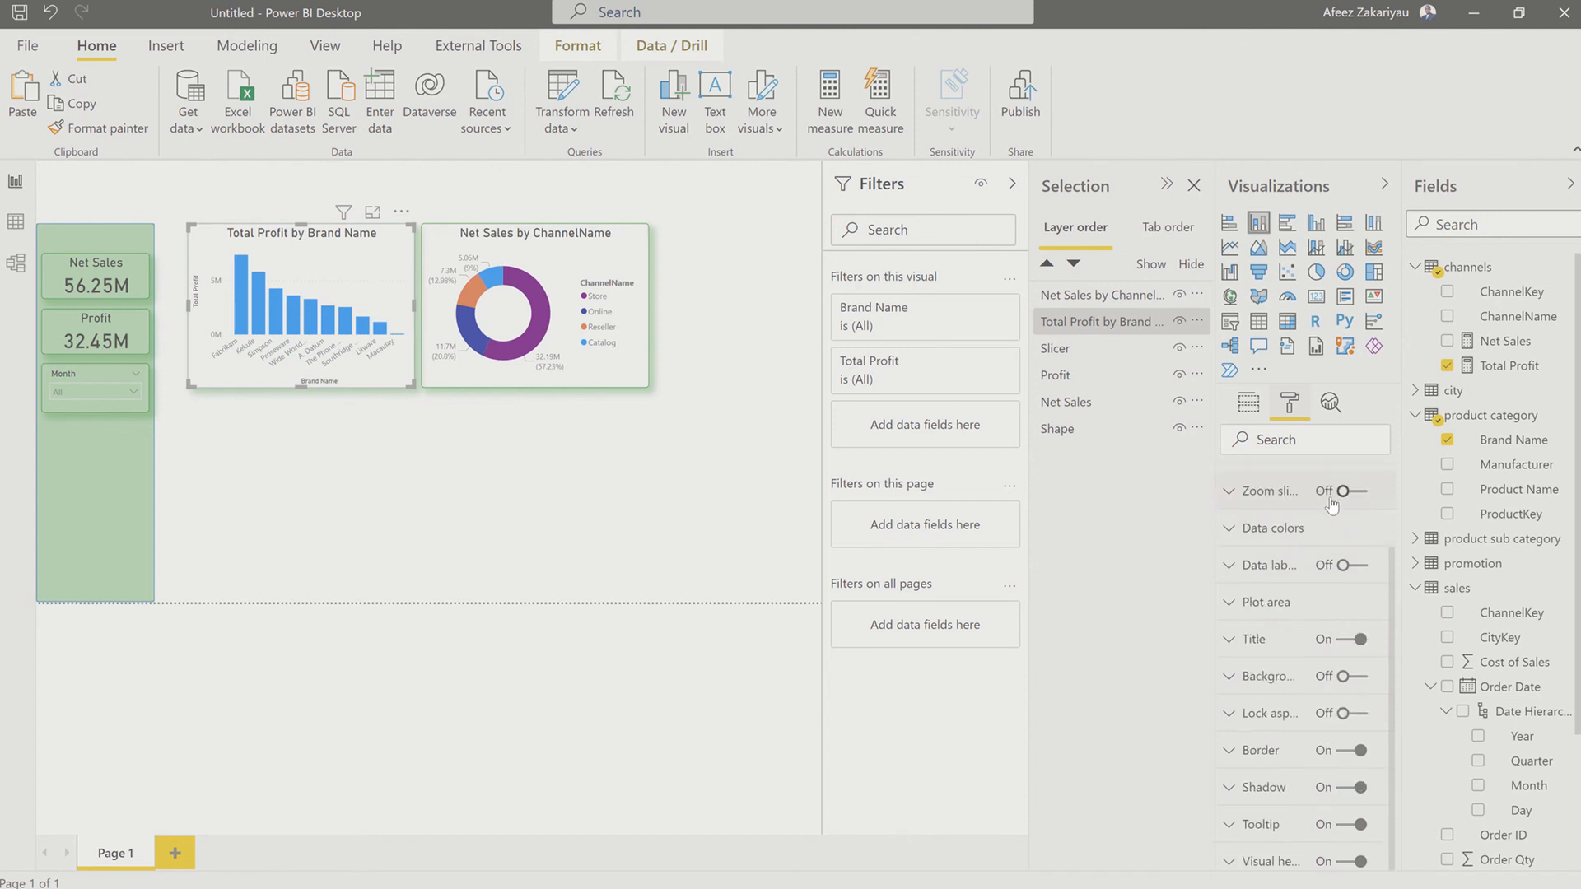
scroll(1352, 502, up, 1)
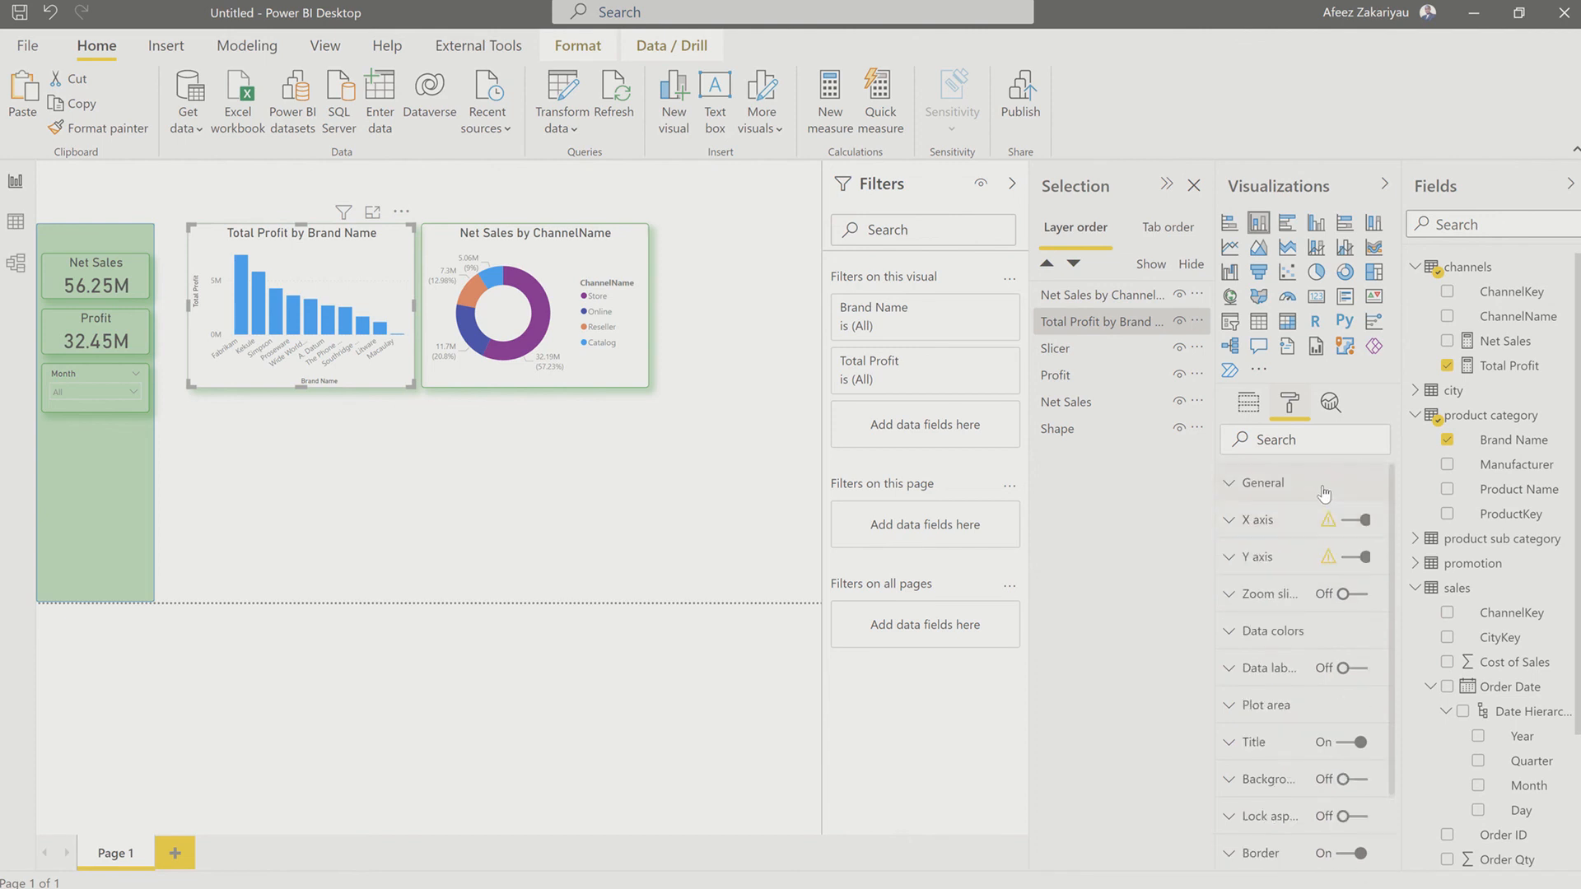
click(1351, 521)
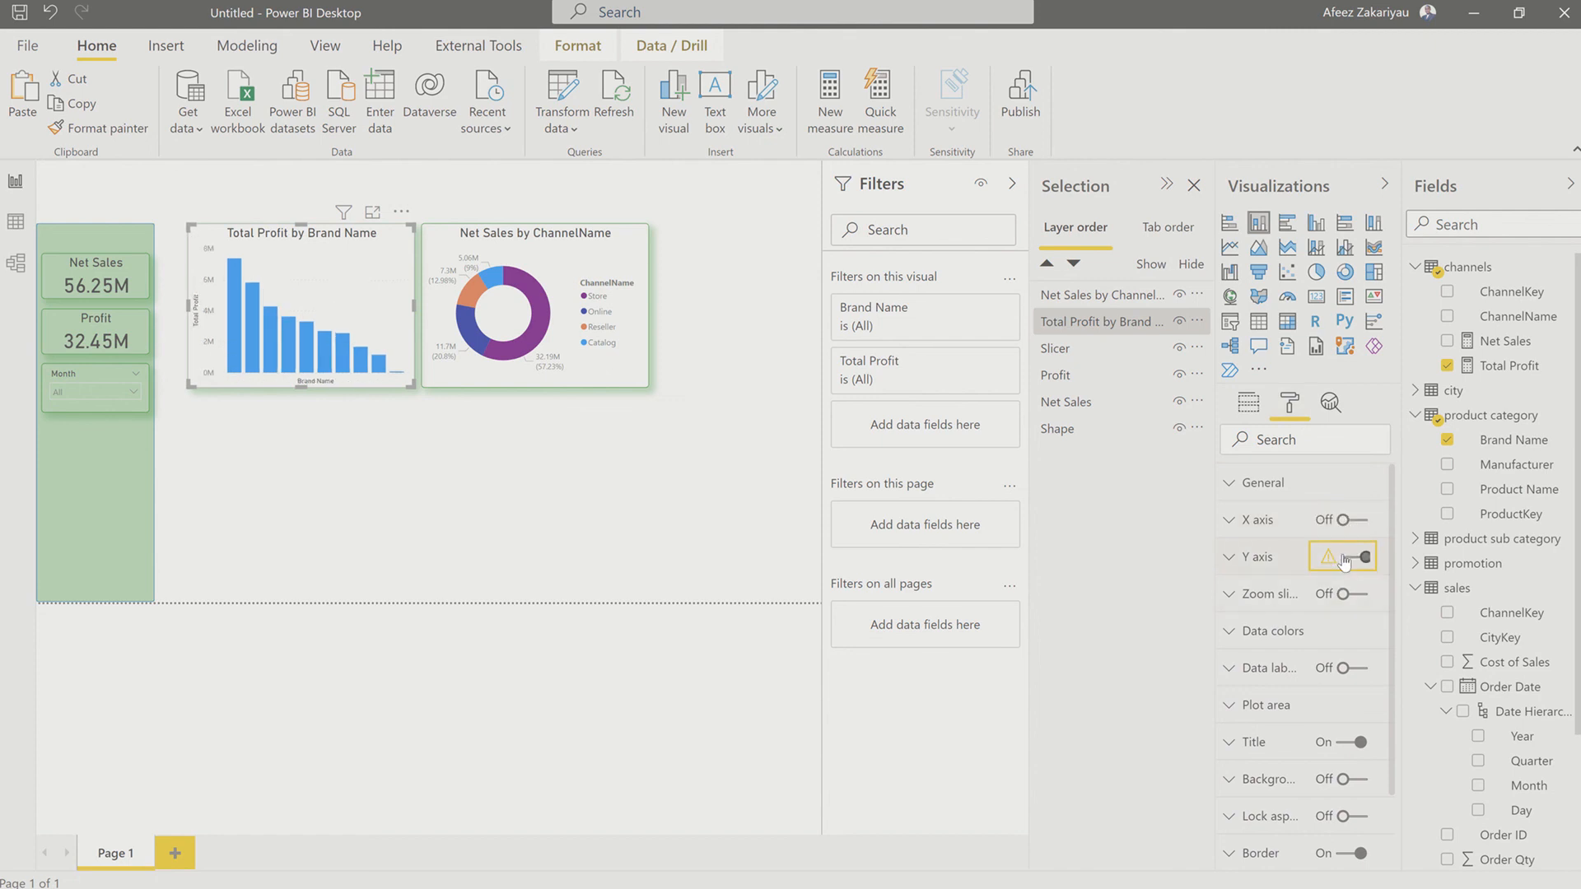
click(1344, 560)
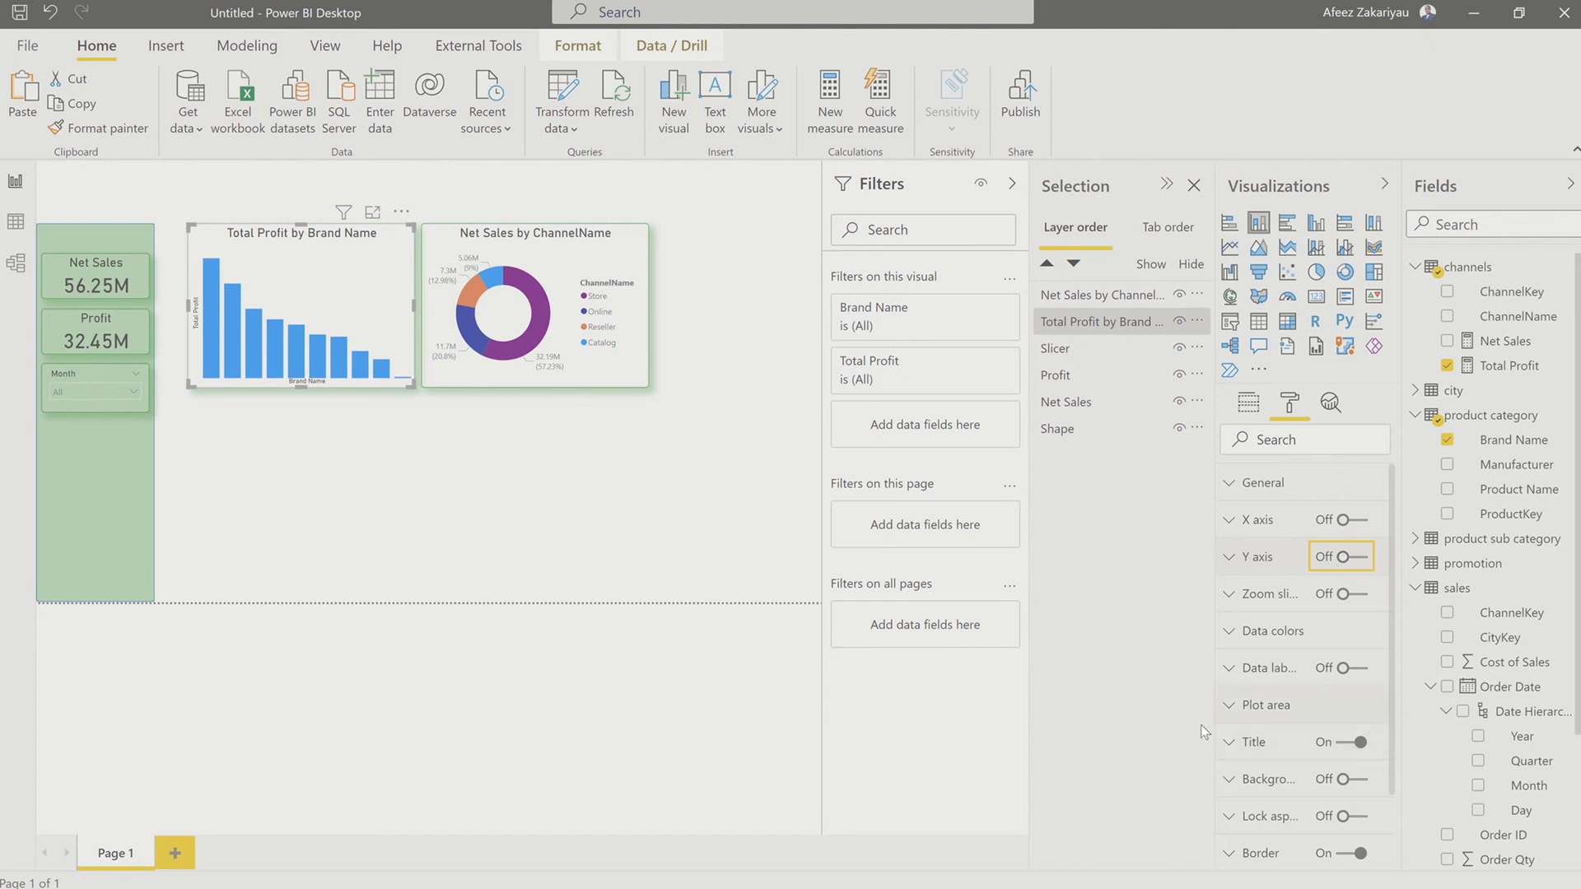
Step: Set the default data color of the Total Profit by Brand Name columns to the recently used green
click(1229, 640)
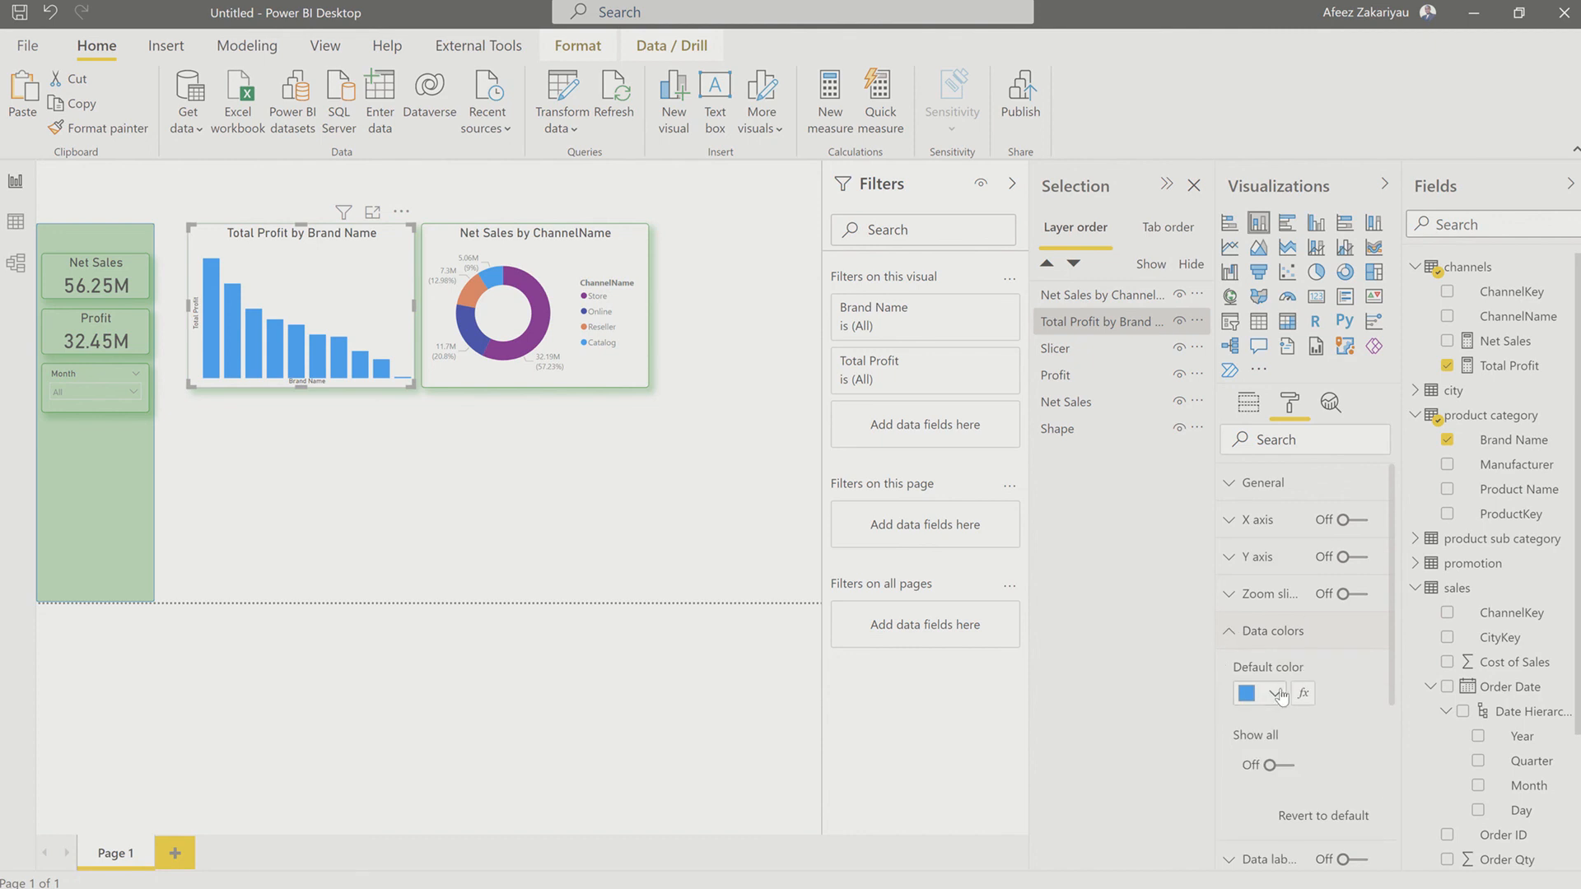
click(1274, 695)
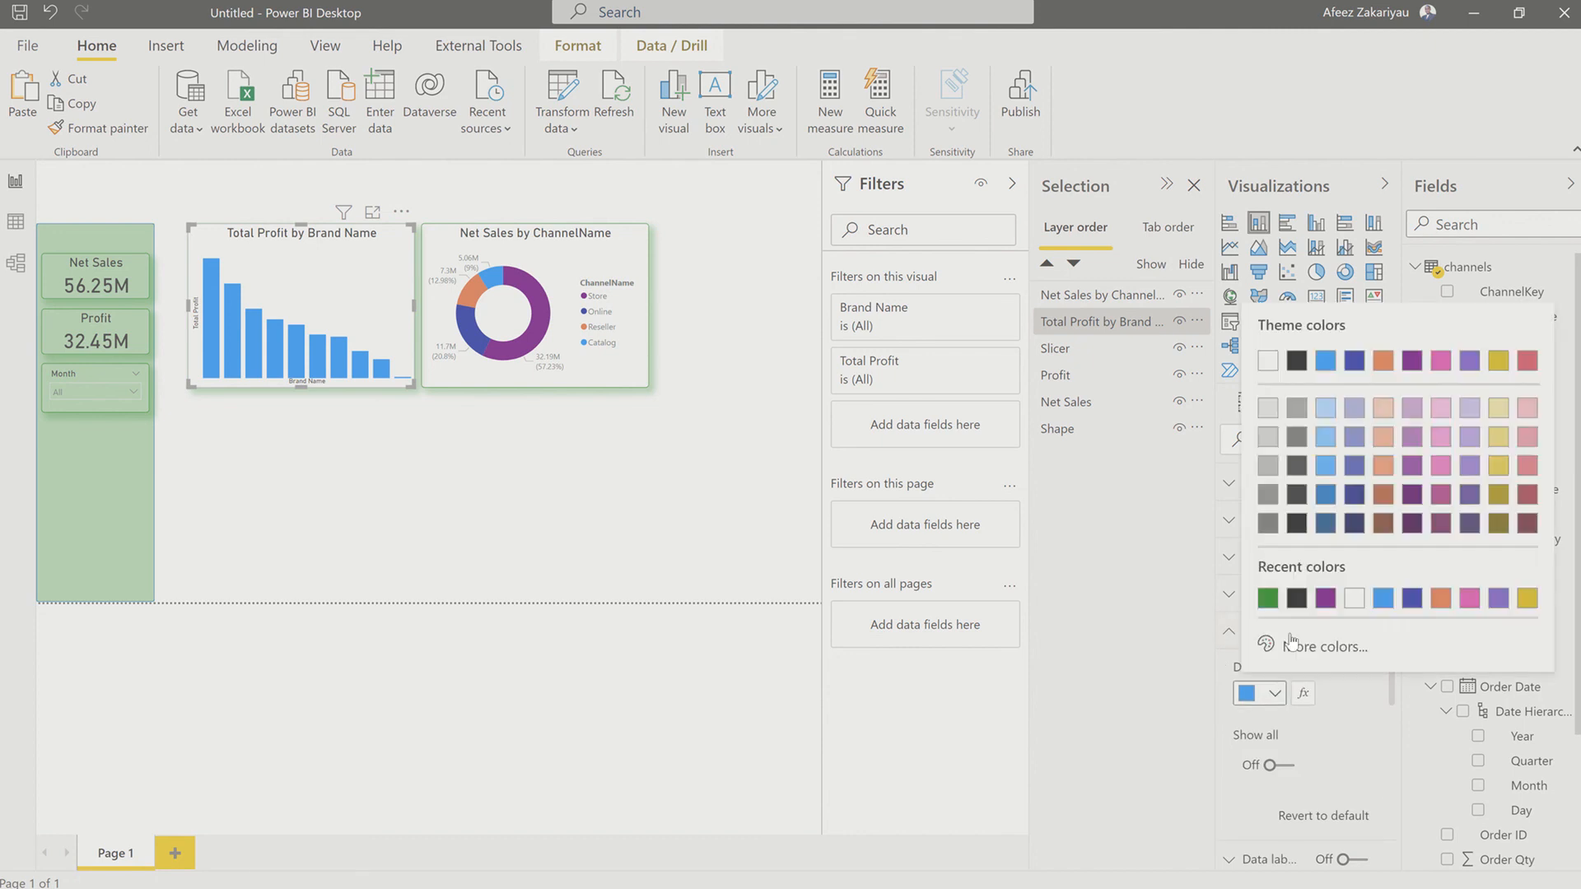
click(1265, 599)
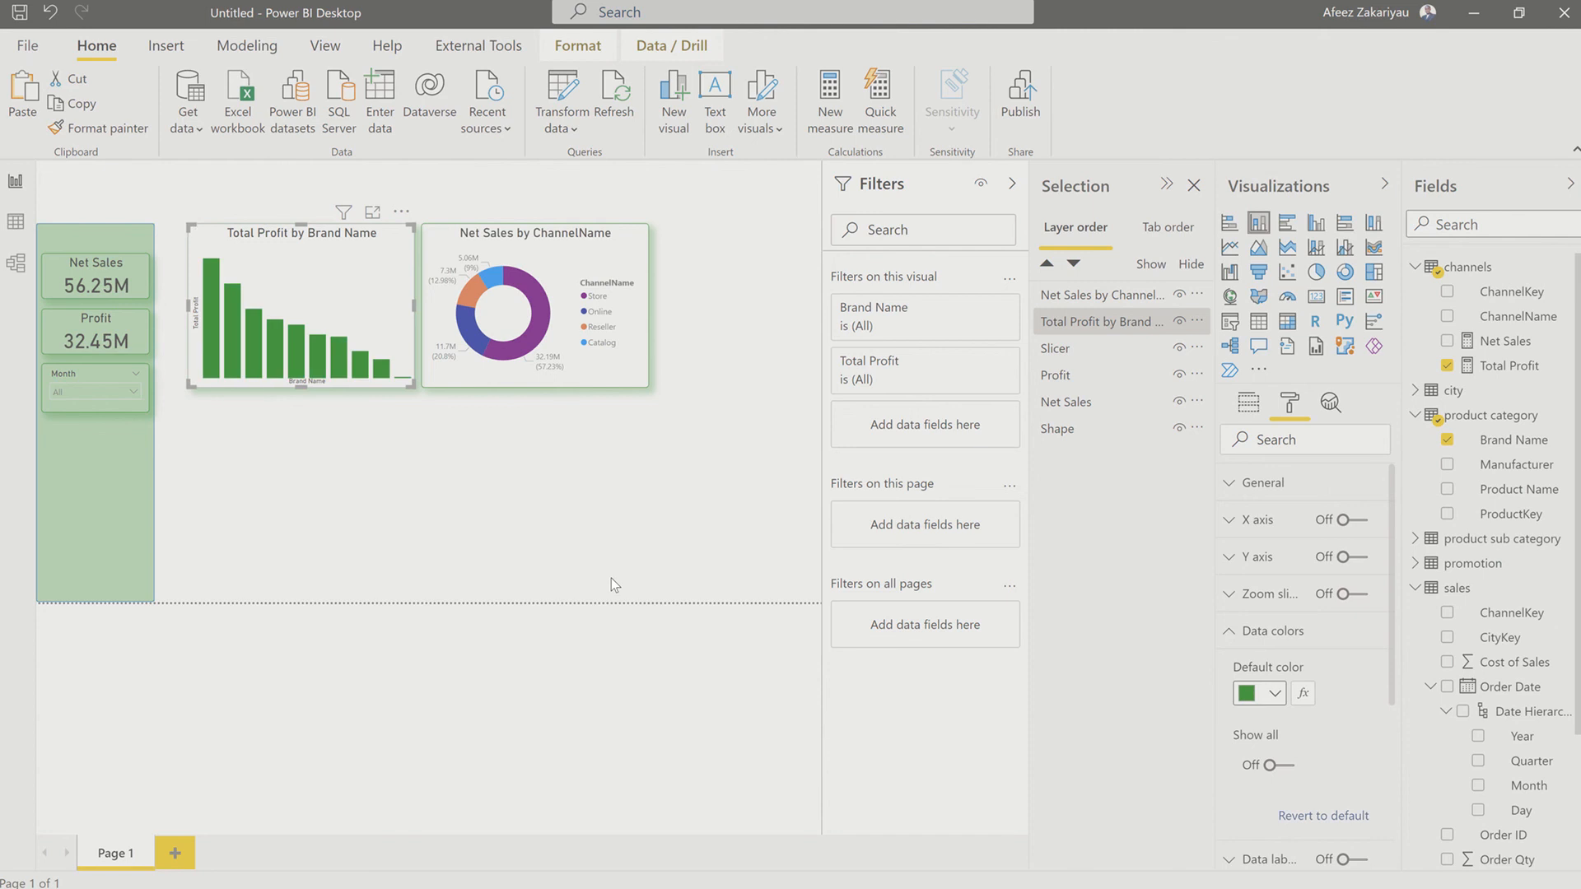
Step: In the Net Sales by ChannelName donut chart, set the Store color to the recently used green and Online to dark blue
click(586, 590)
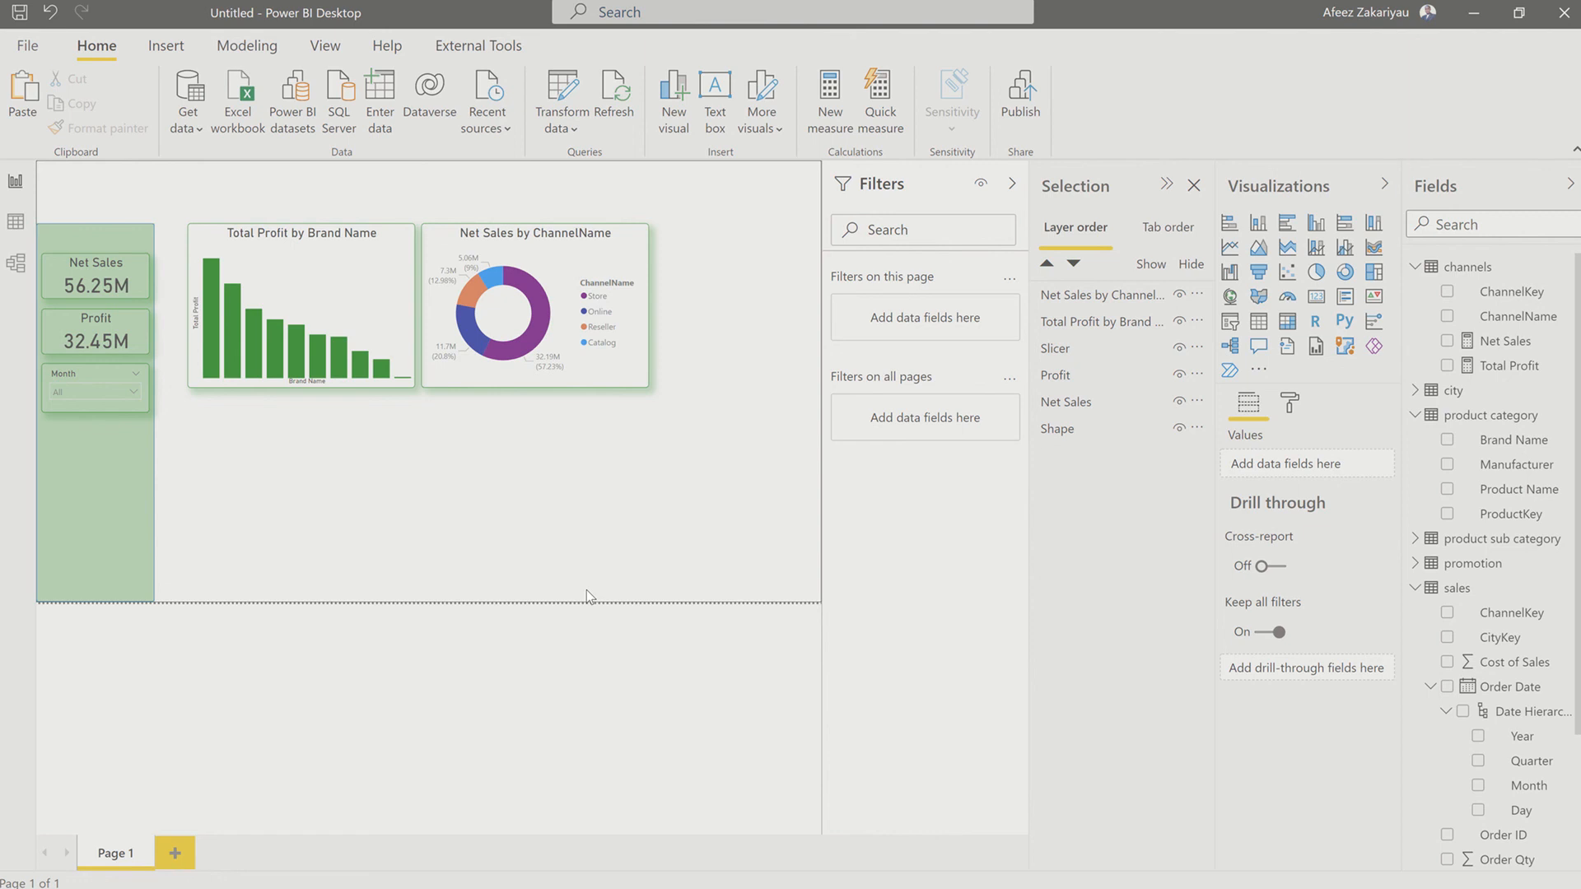
click(620, 259)
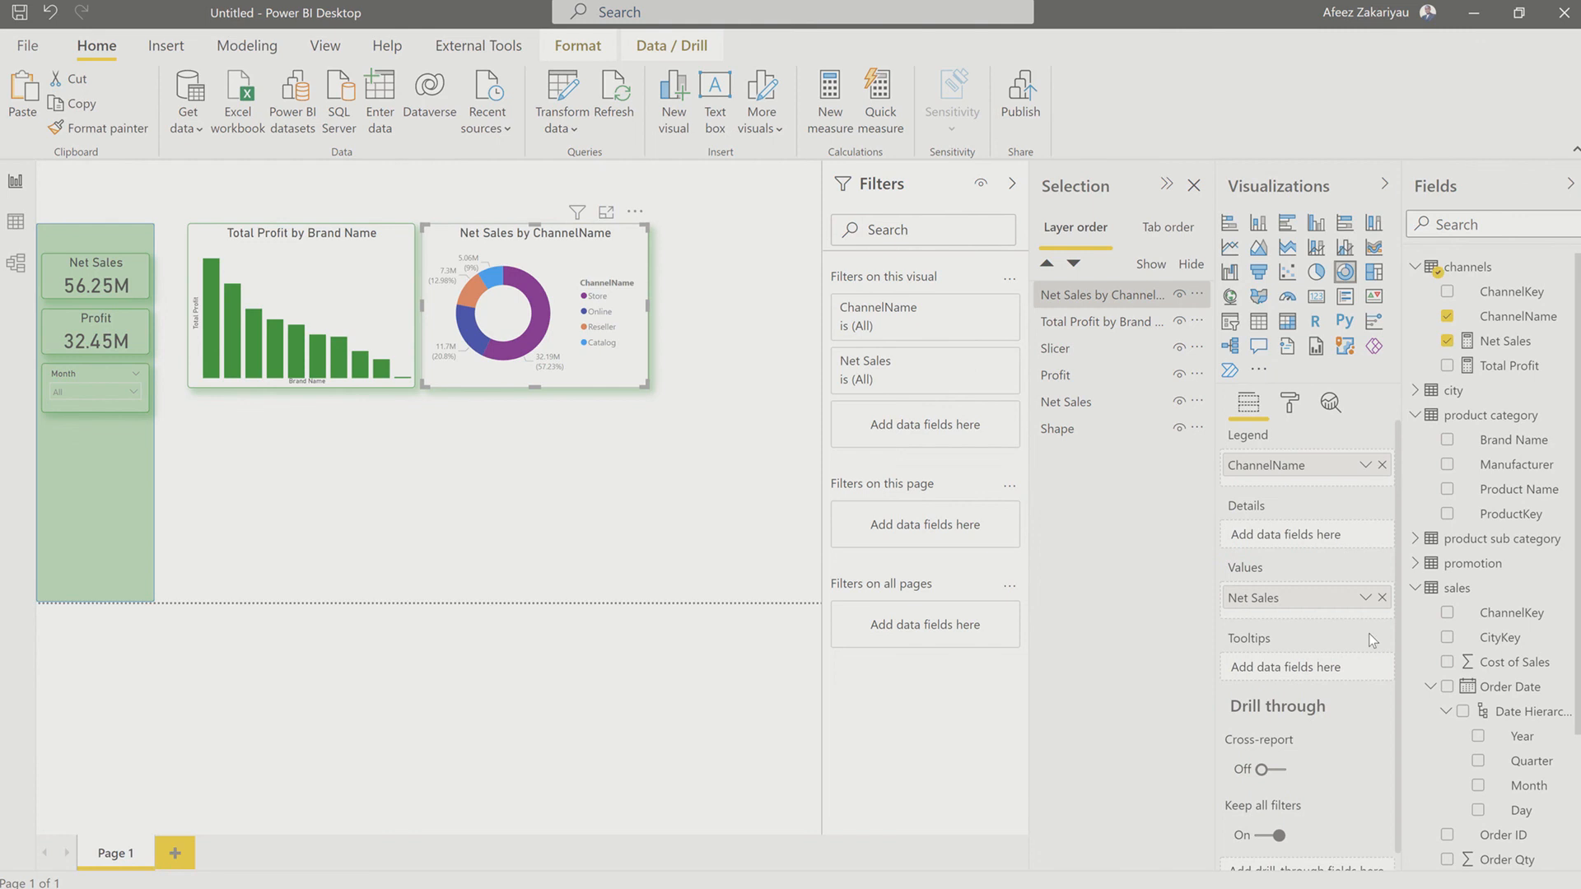
click(1289, 406)
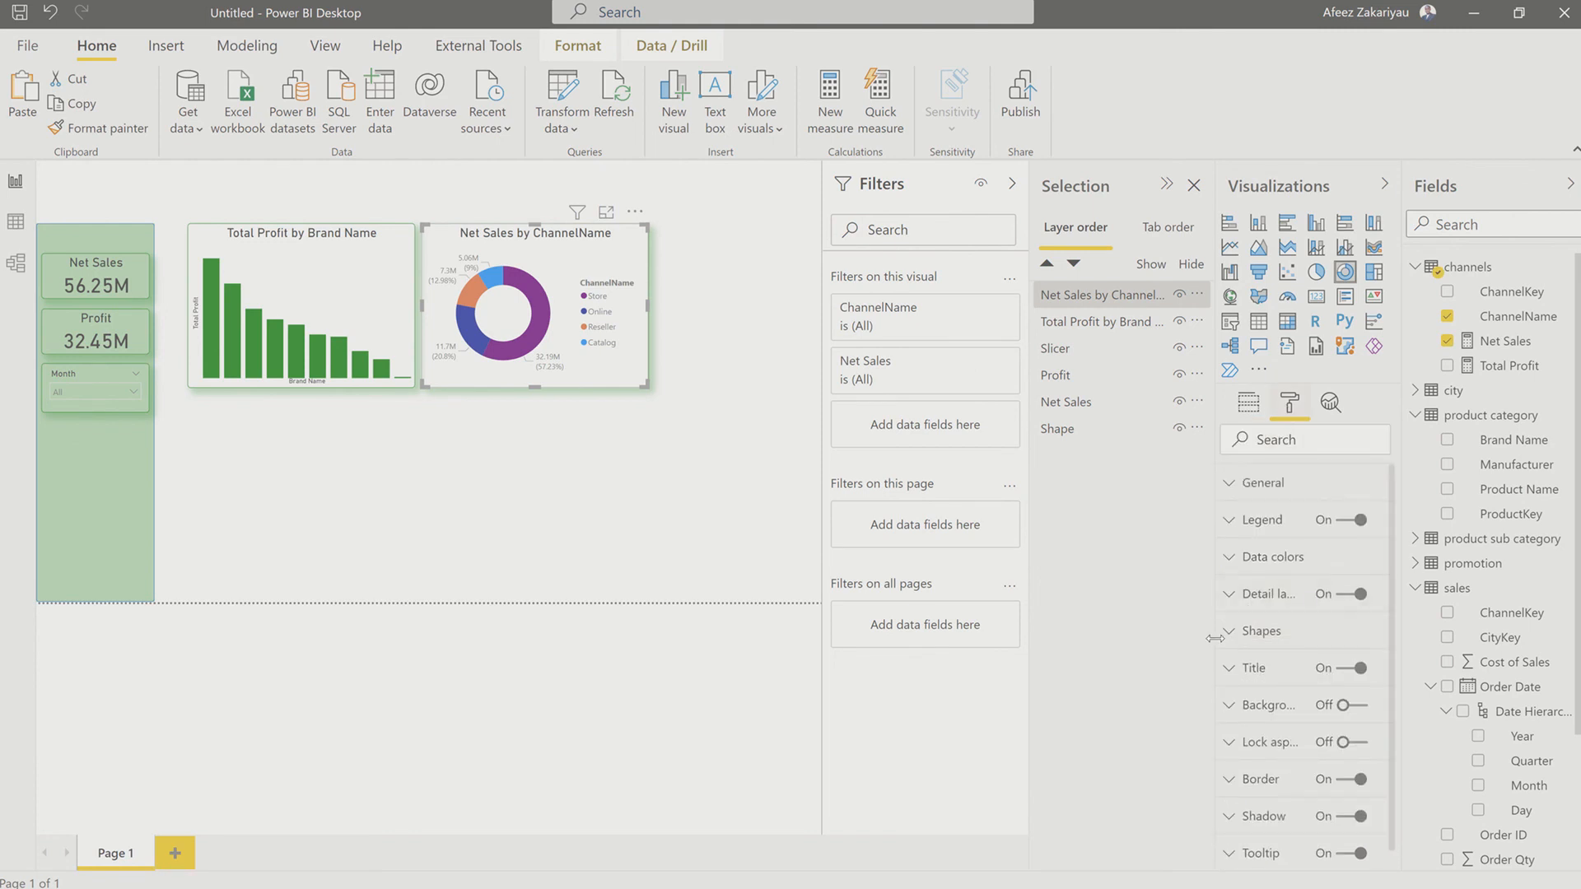
click(1239, 560)
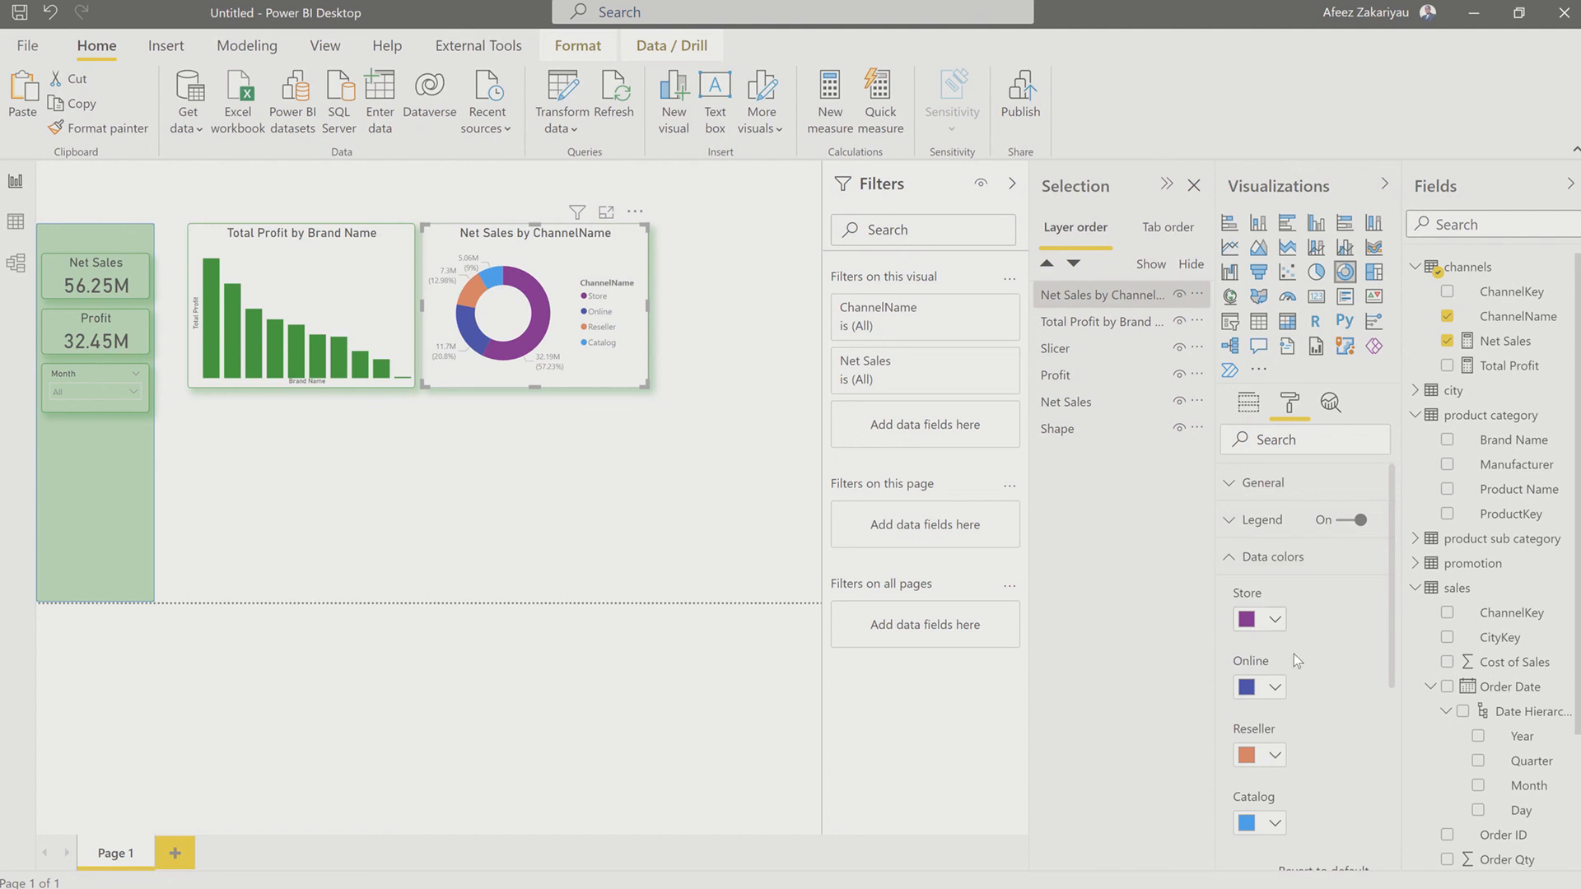
click(1272, 619)
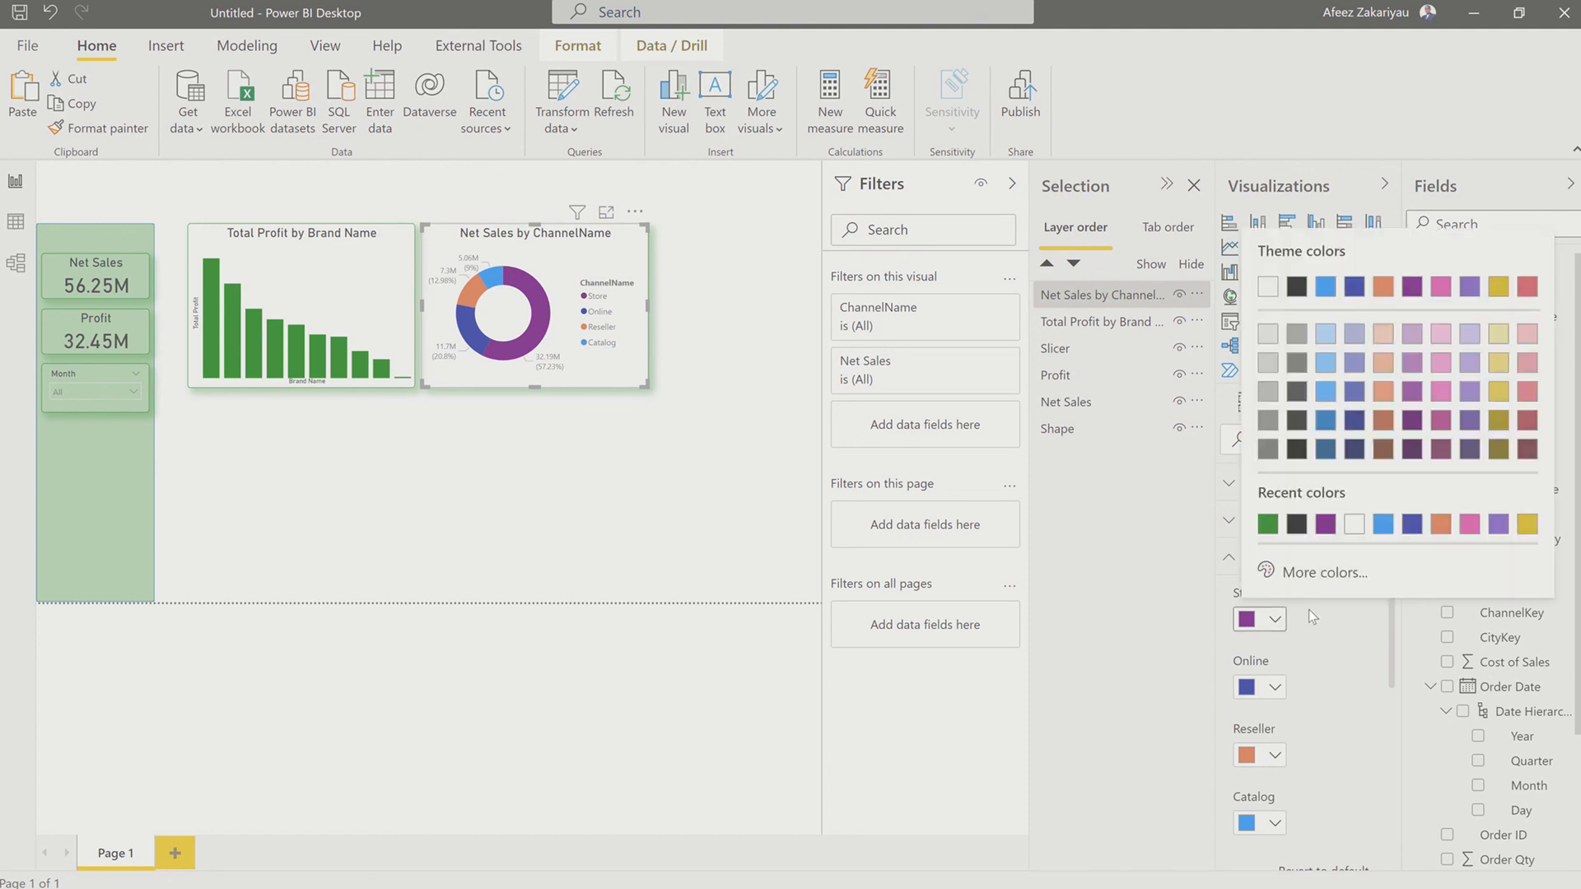
click(1249, 663)
click(1278, 692)
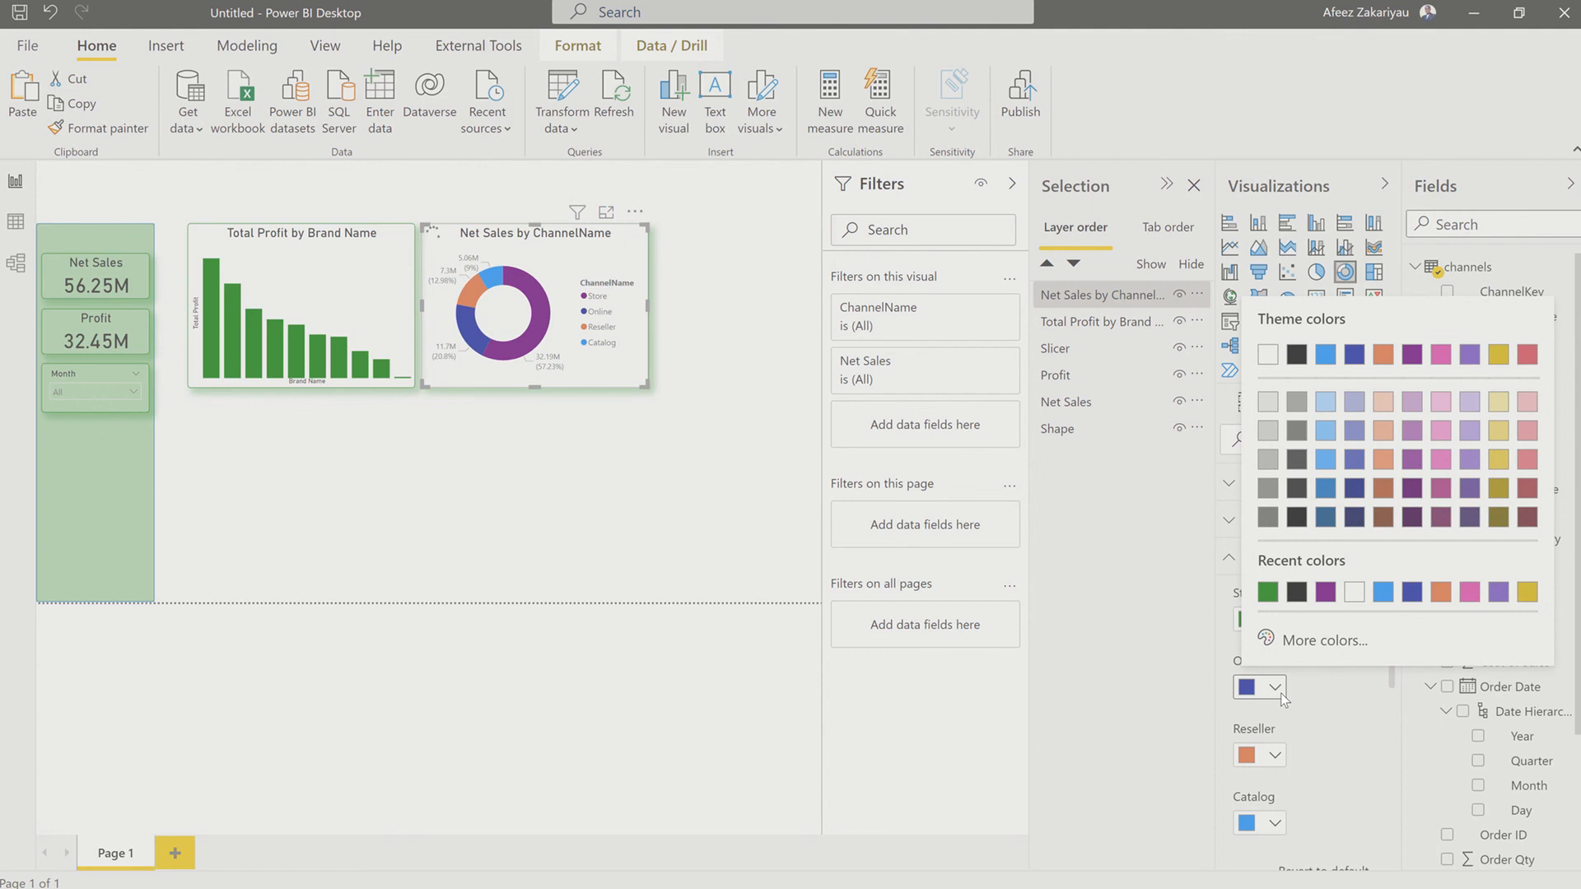
click(1276, 758)
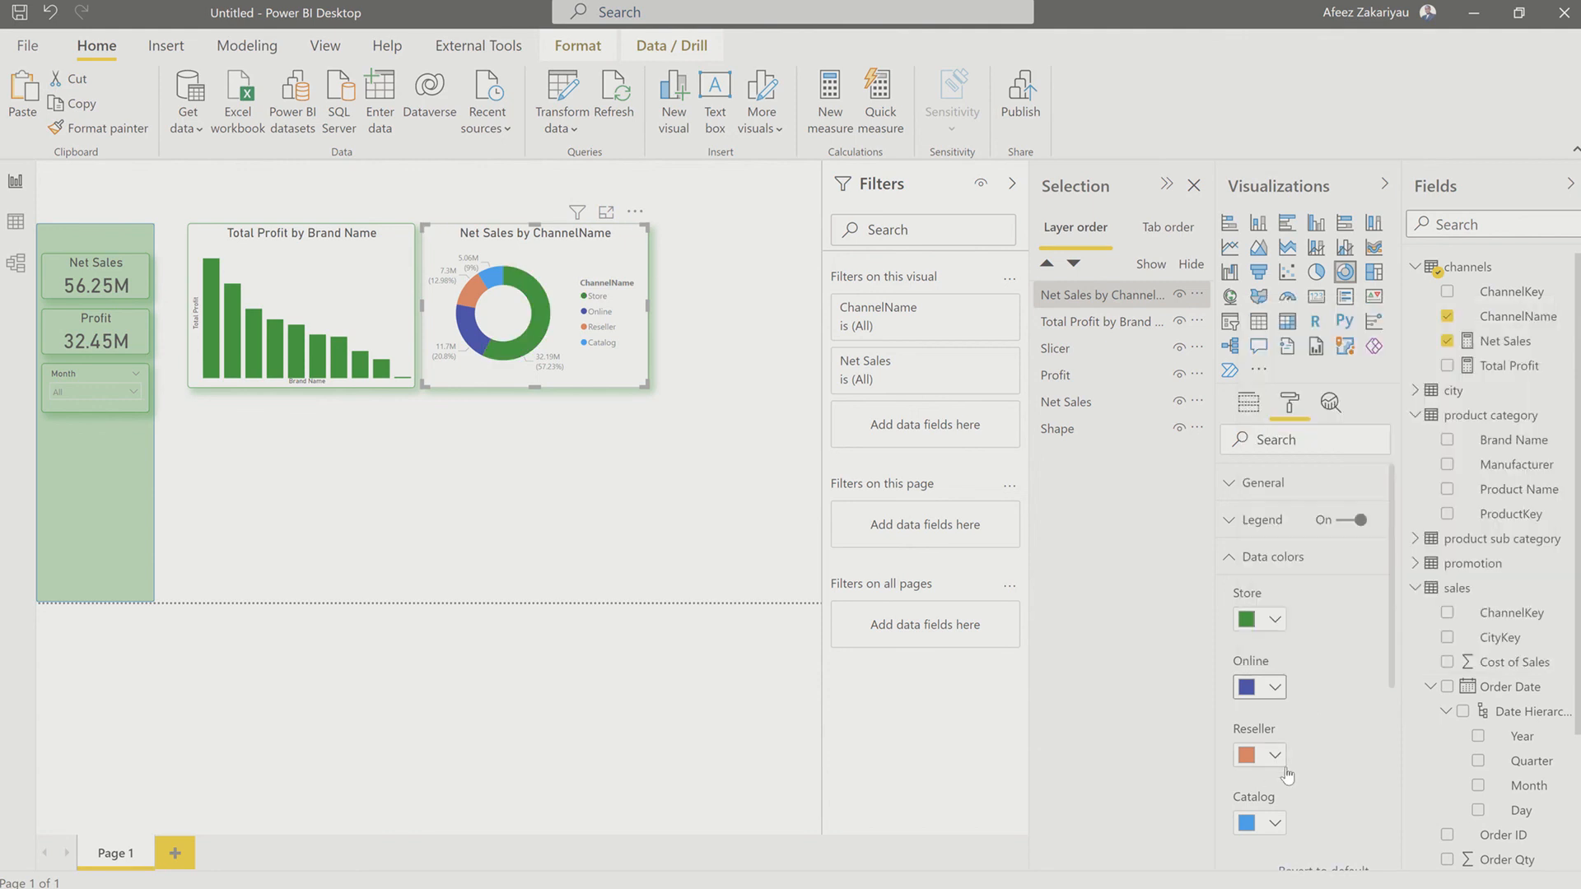
Step: Set the donut chart's Reseller color to a darker pink and its Catalog color to a darker orange
click(1276, 757)
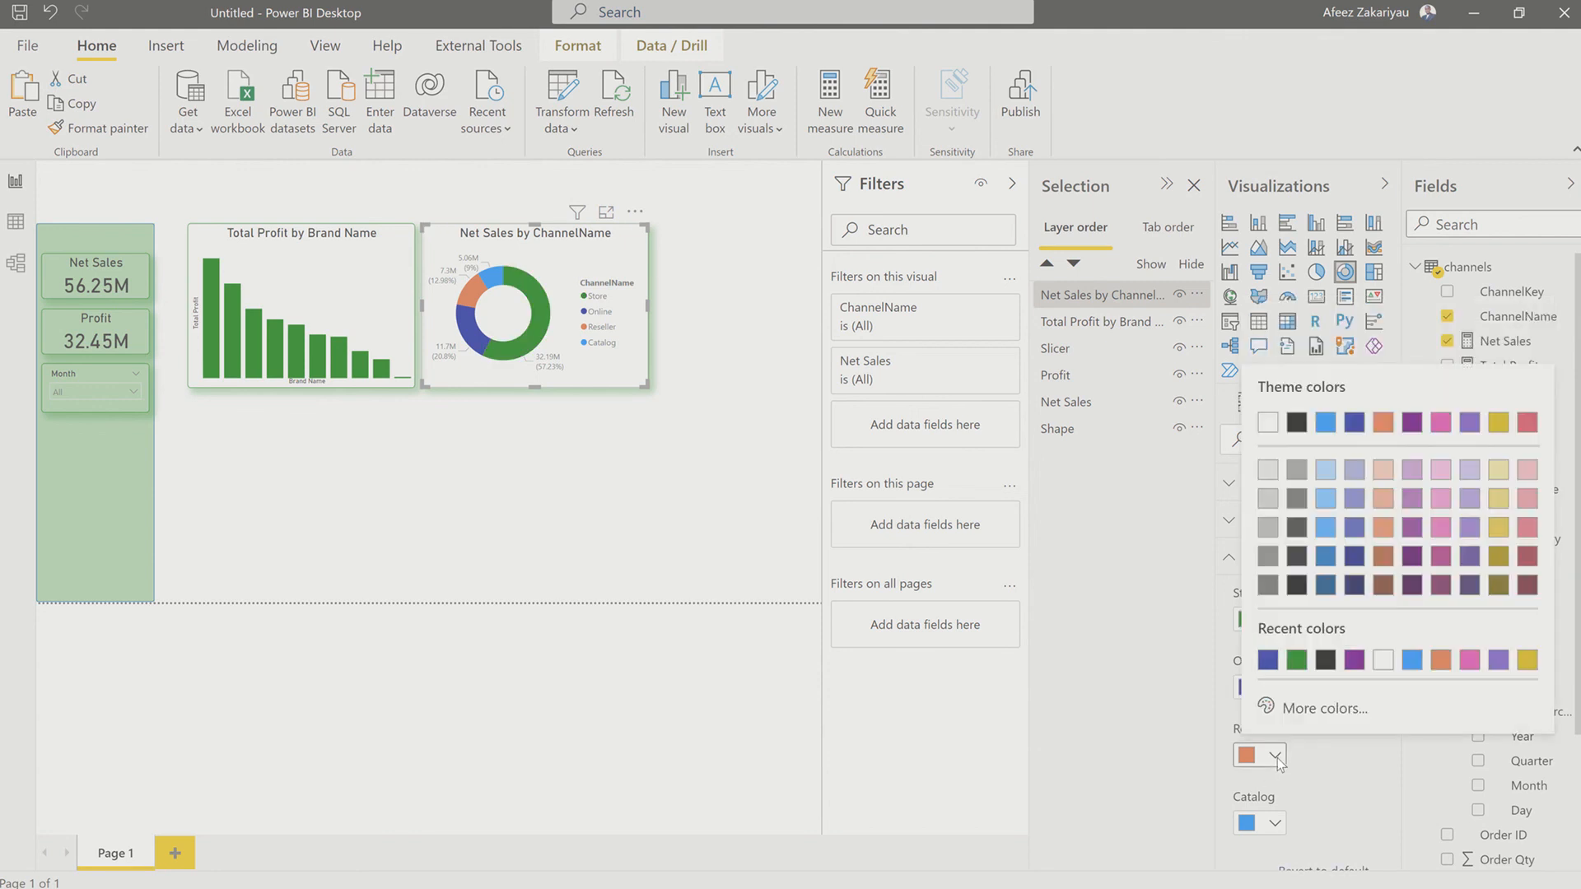
click(1441, 559)
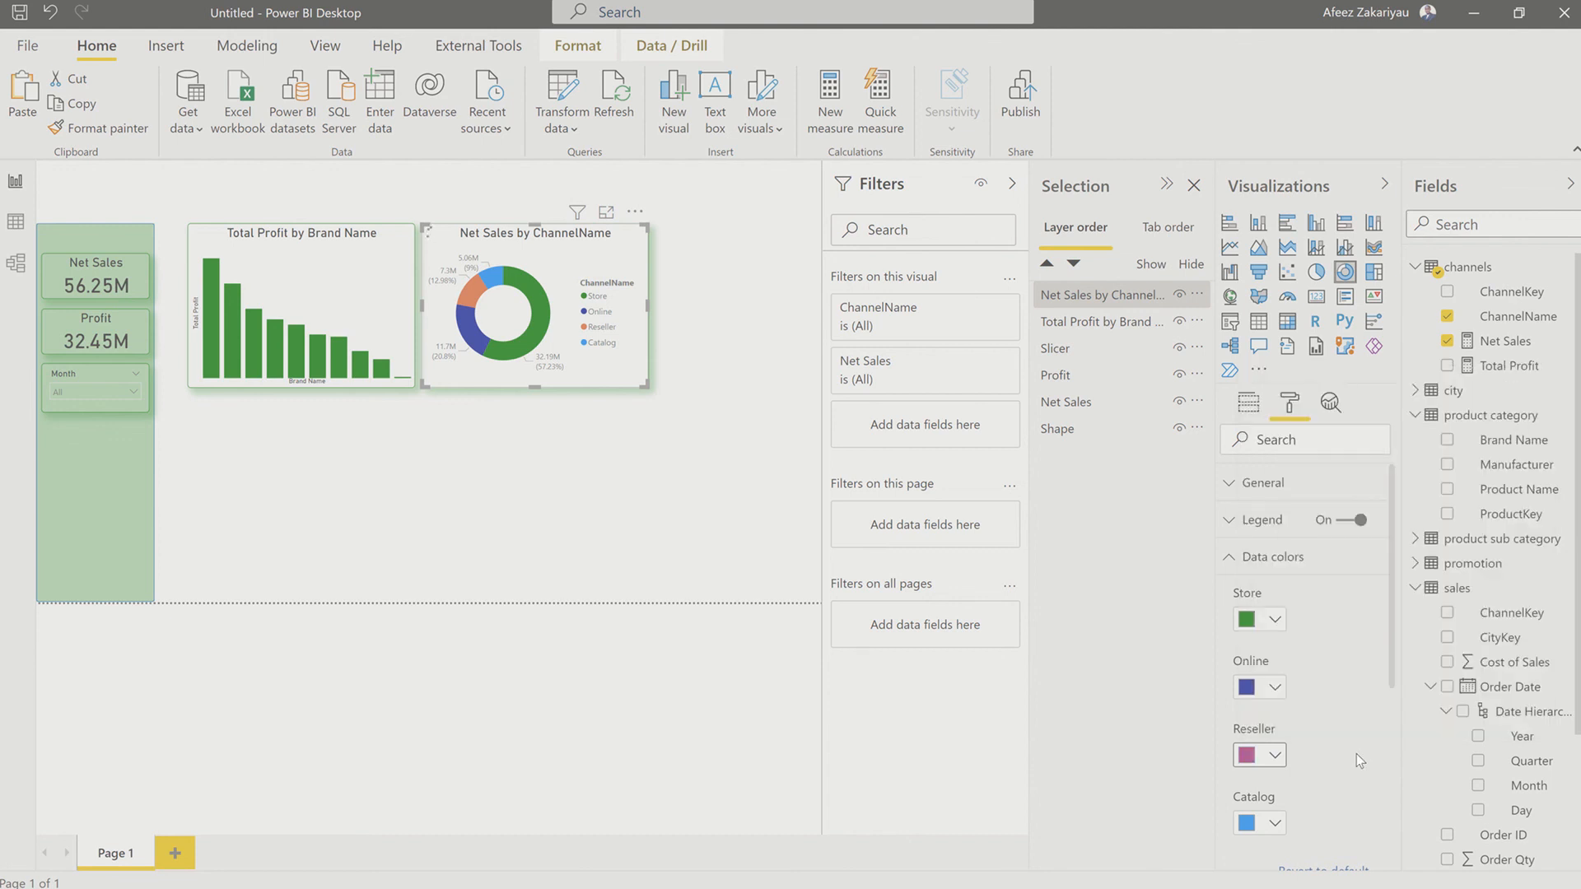
scroll(1356, 754, down, 3)
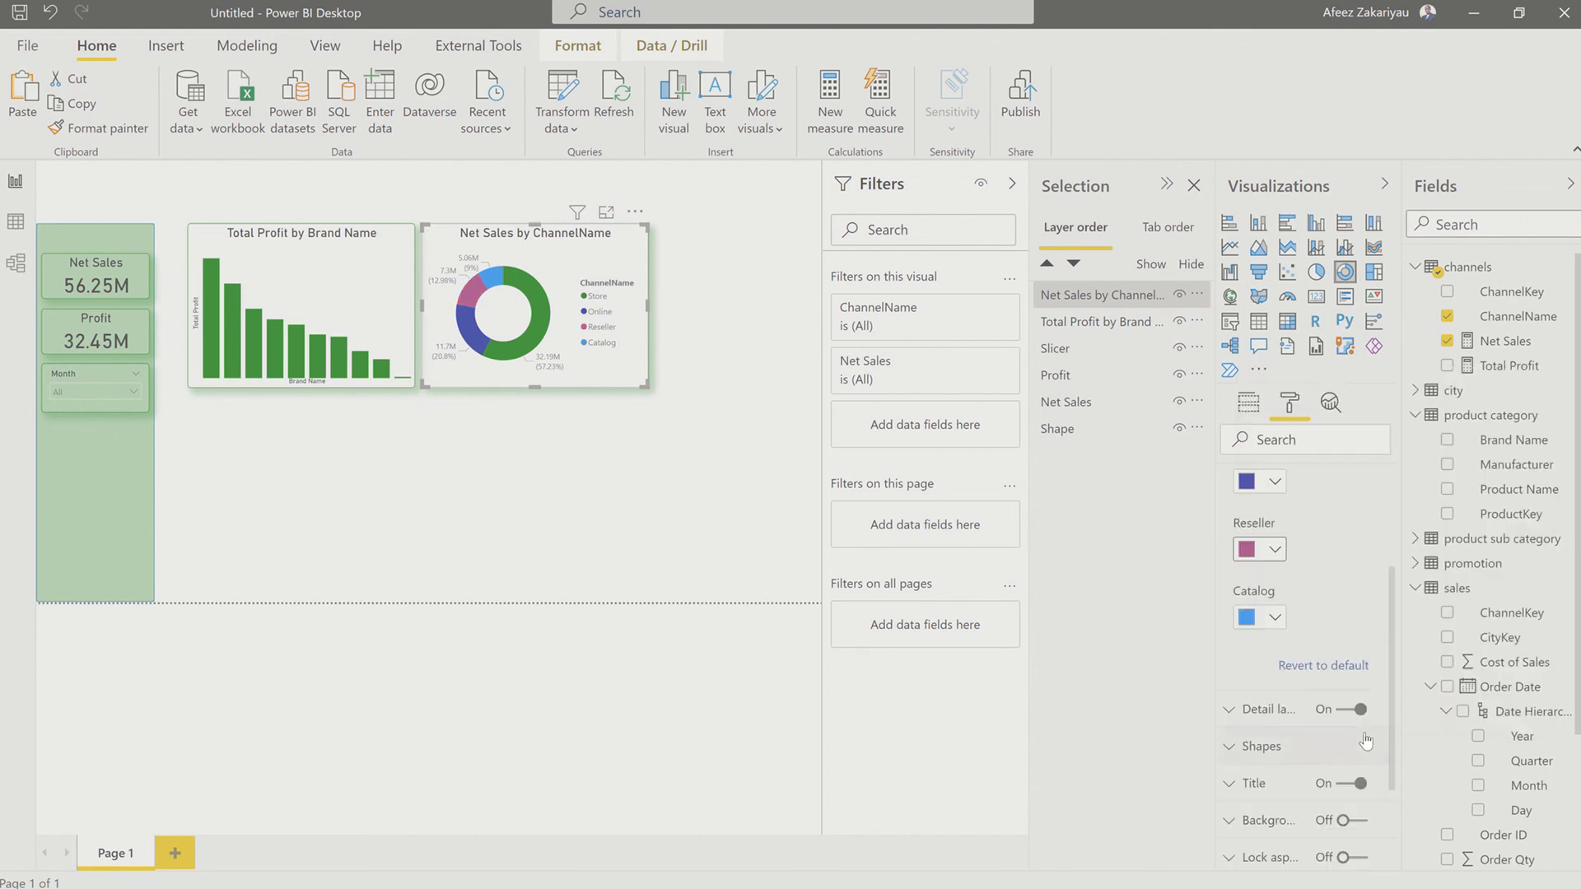
click(1274, 622)
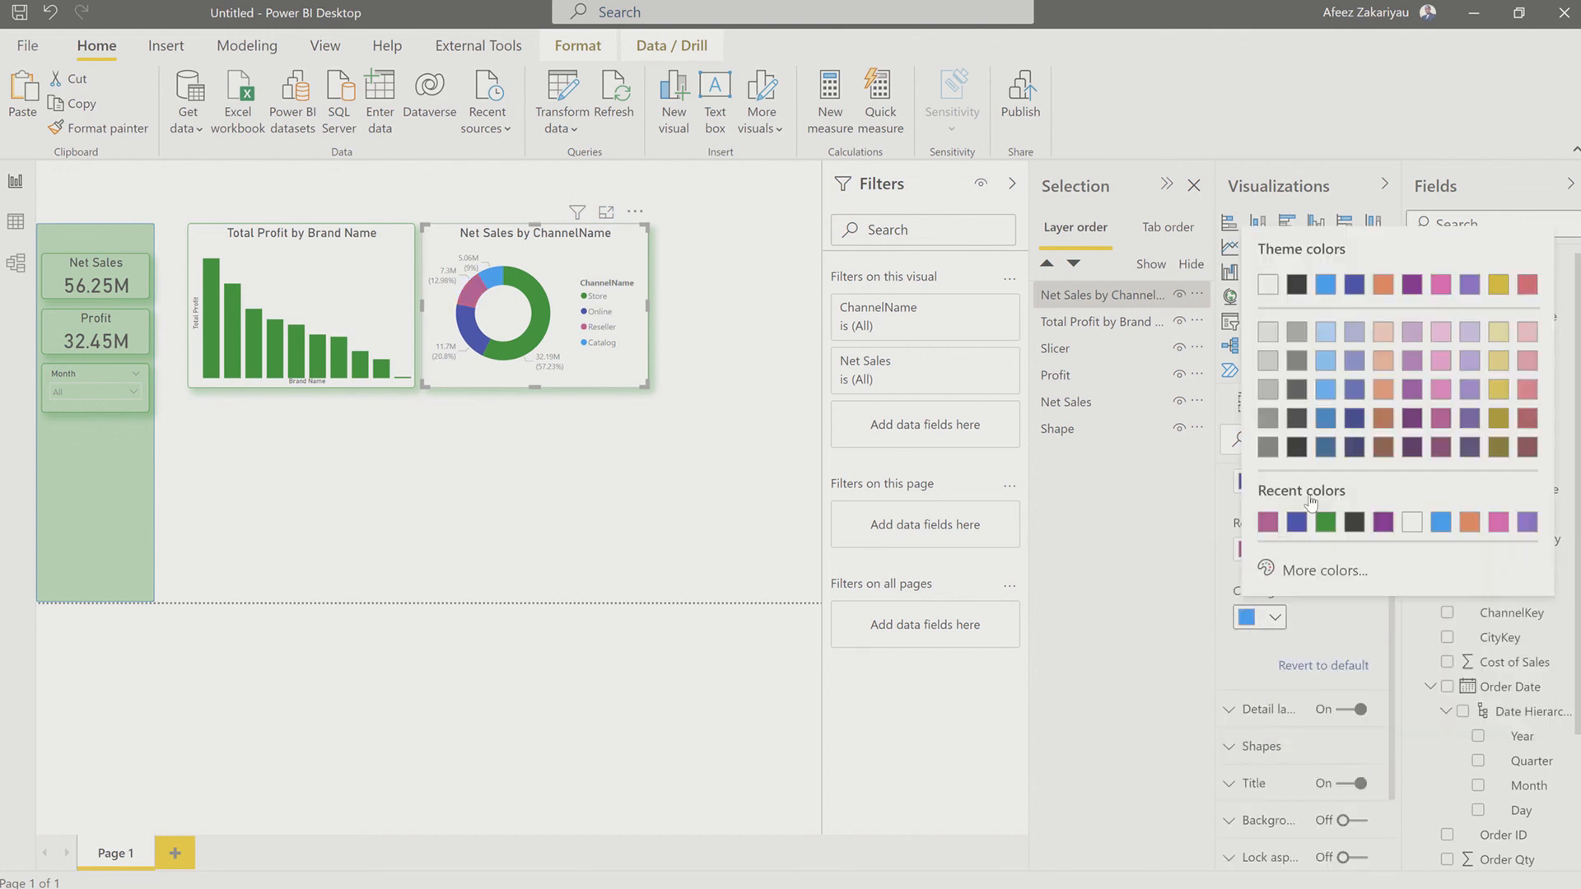
click(1383, 421)
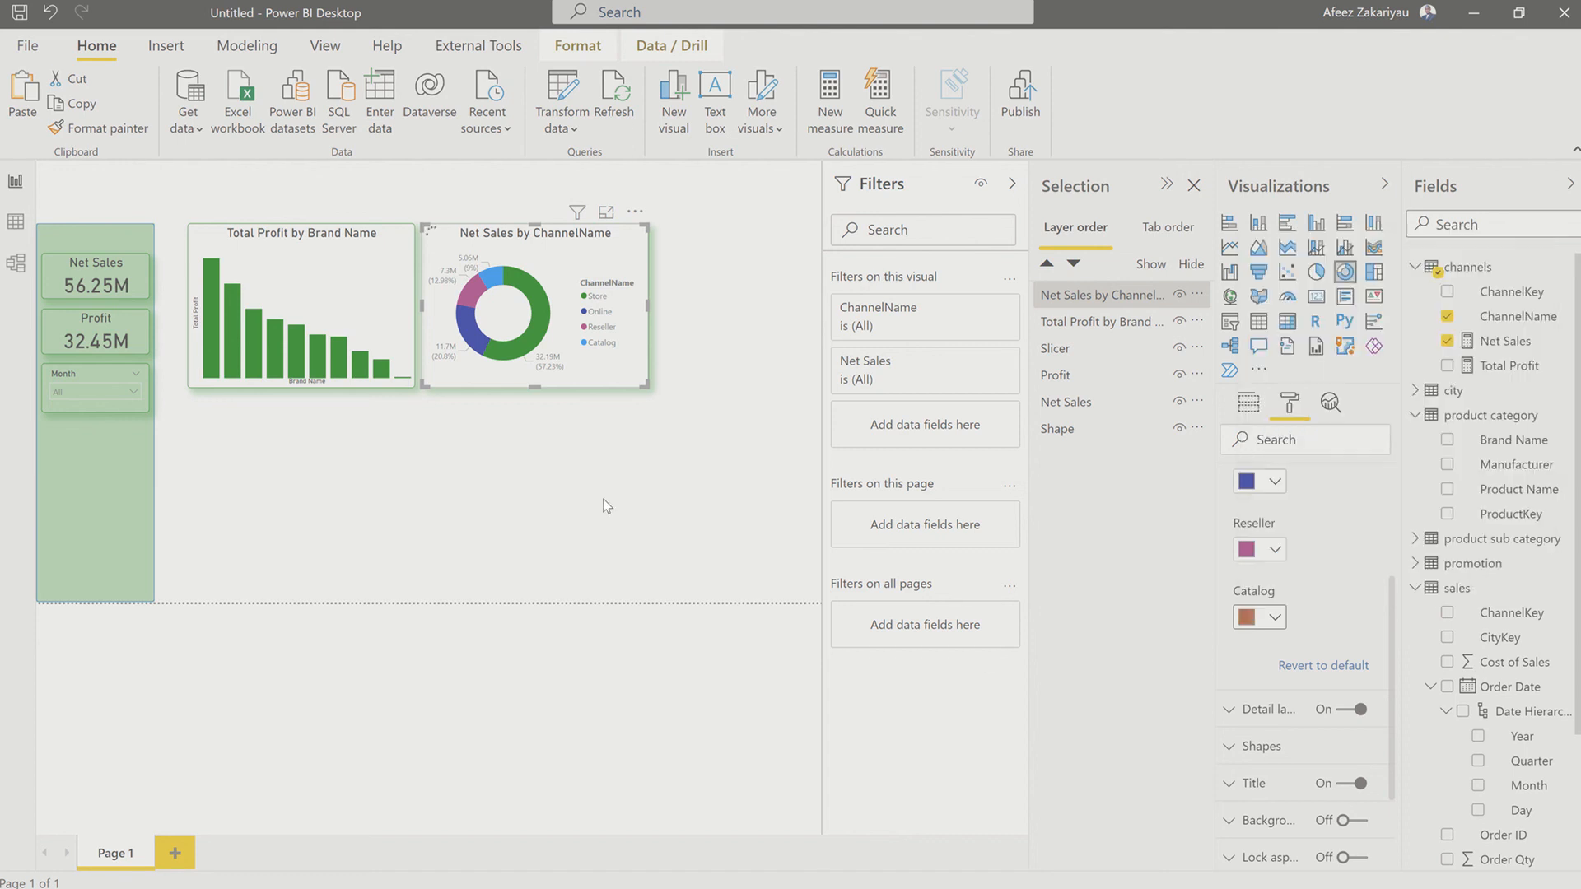
Step: Add a stacked bar chart below the Total Profit by Brand Name chart, widened, with Product Name as axis and Total Profit as values
click(486, 533)
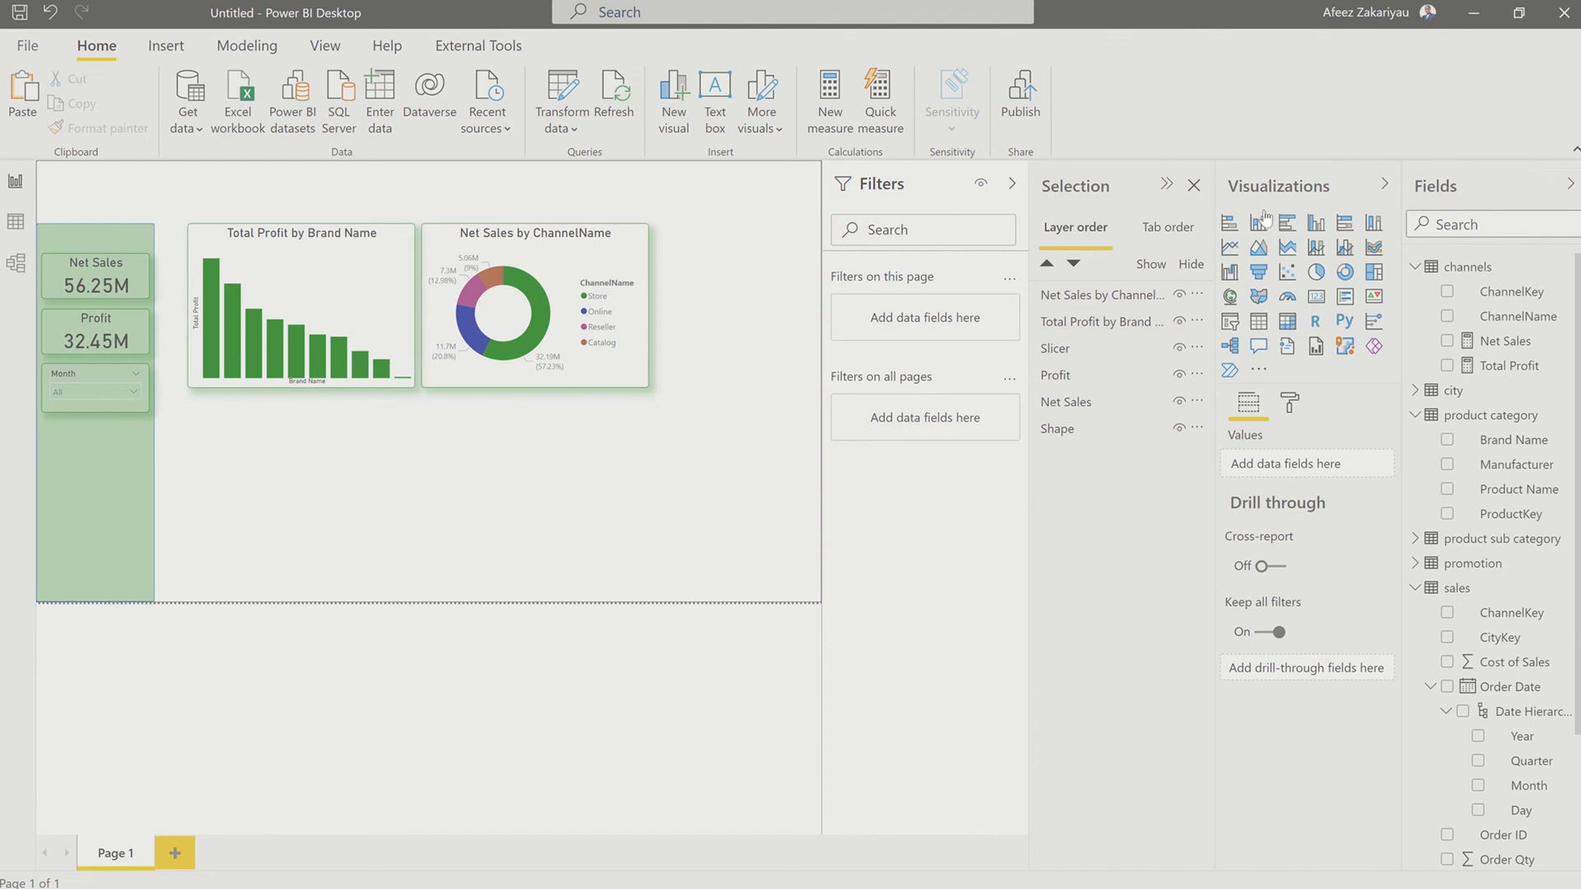
click(1228, 229)
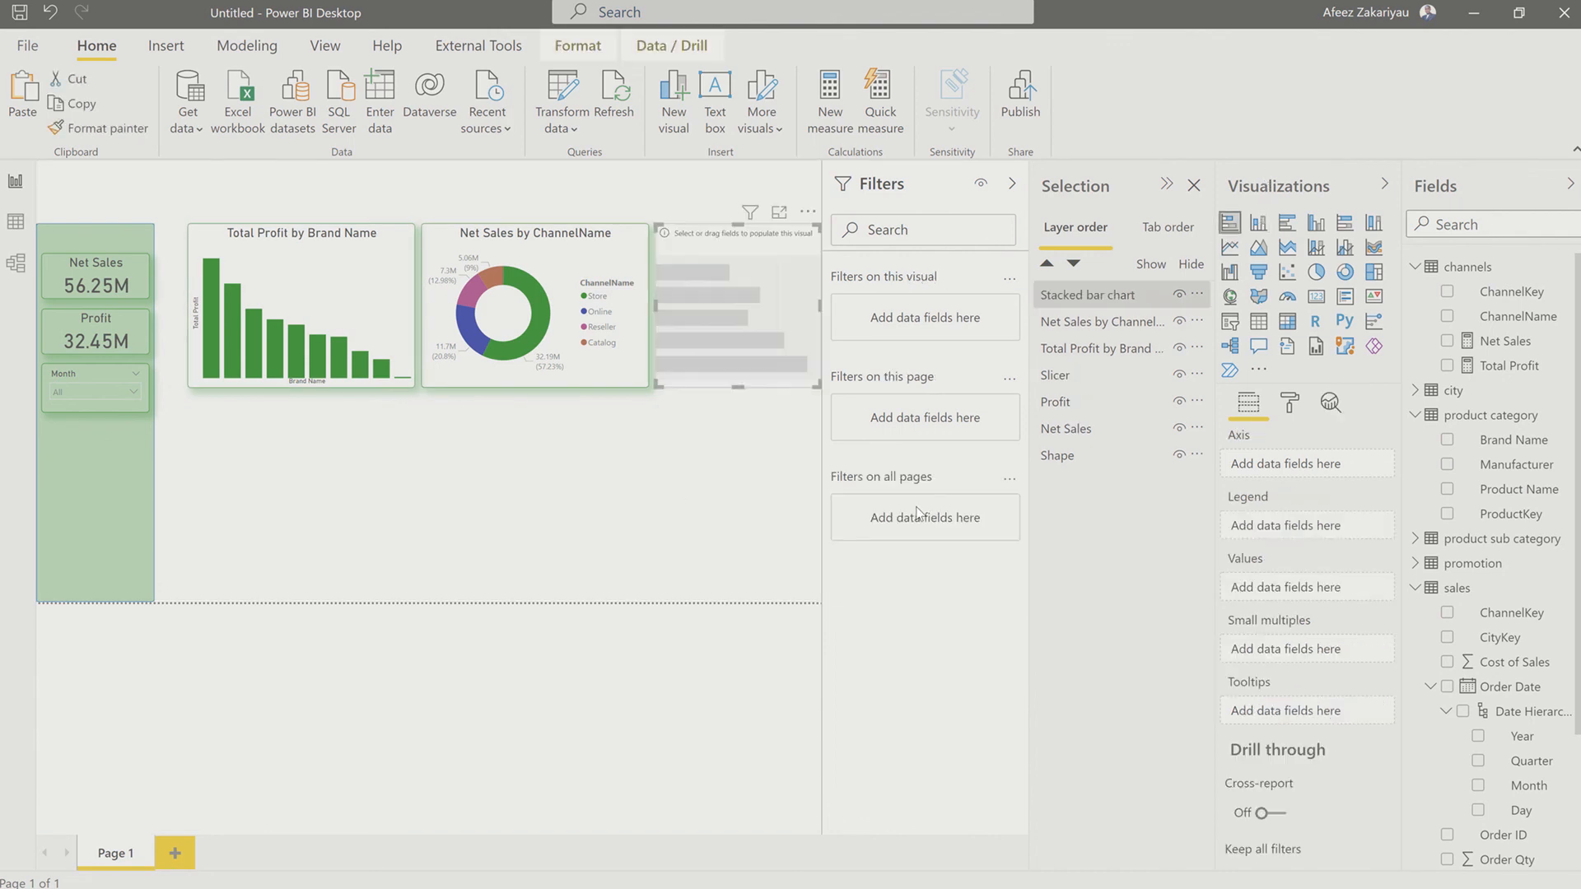
drag(734, 323, 275, 501)
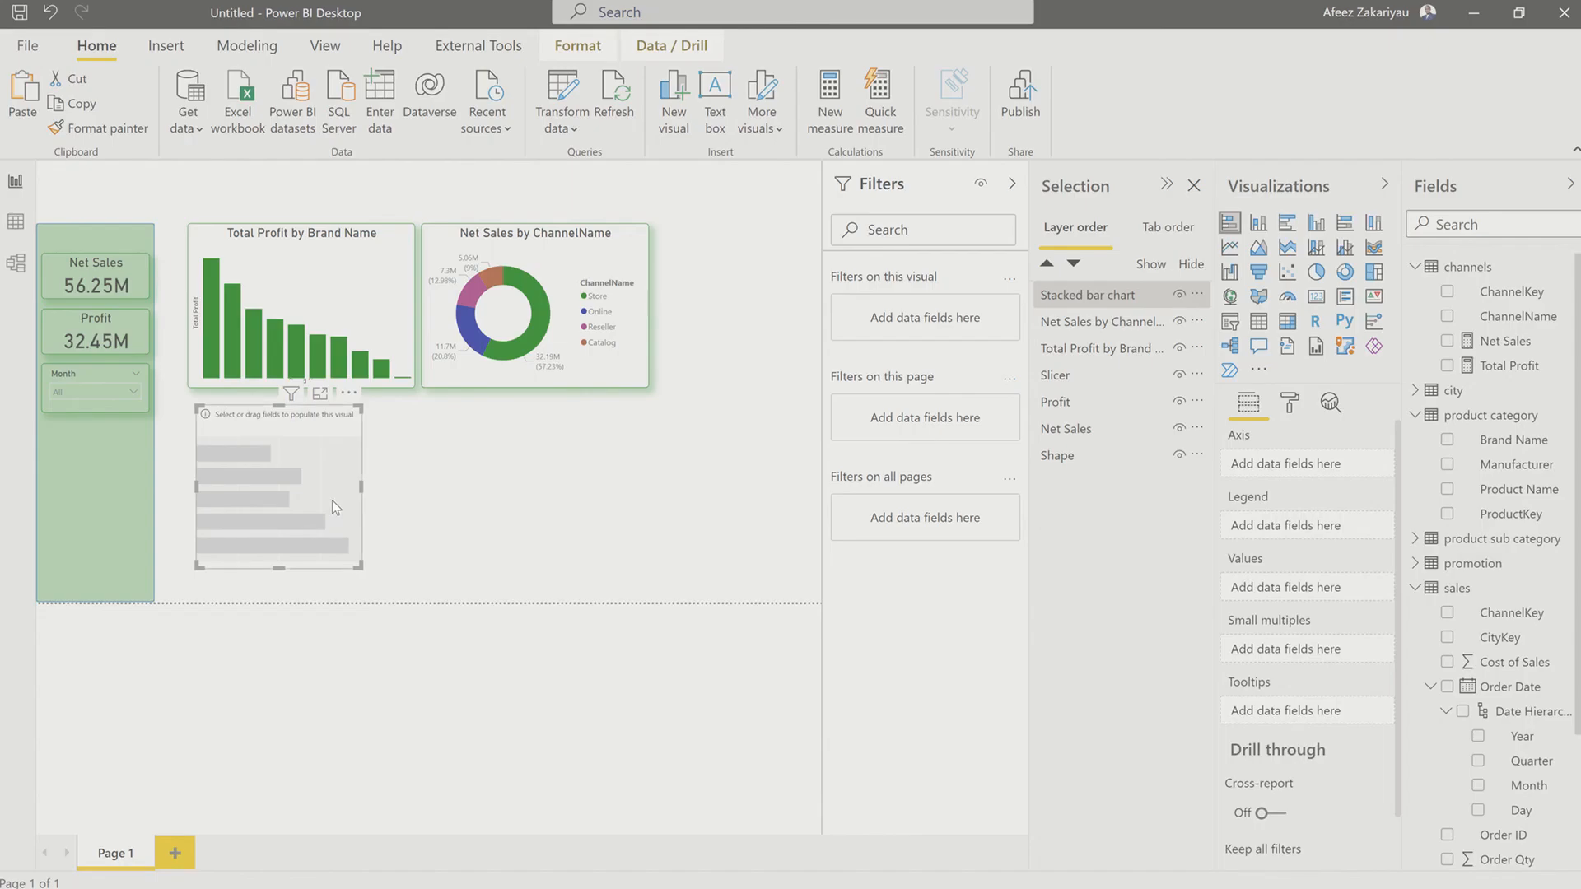
drag(332, 505, 307, 504)
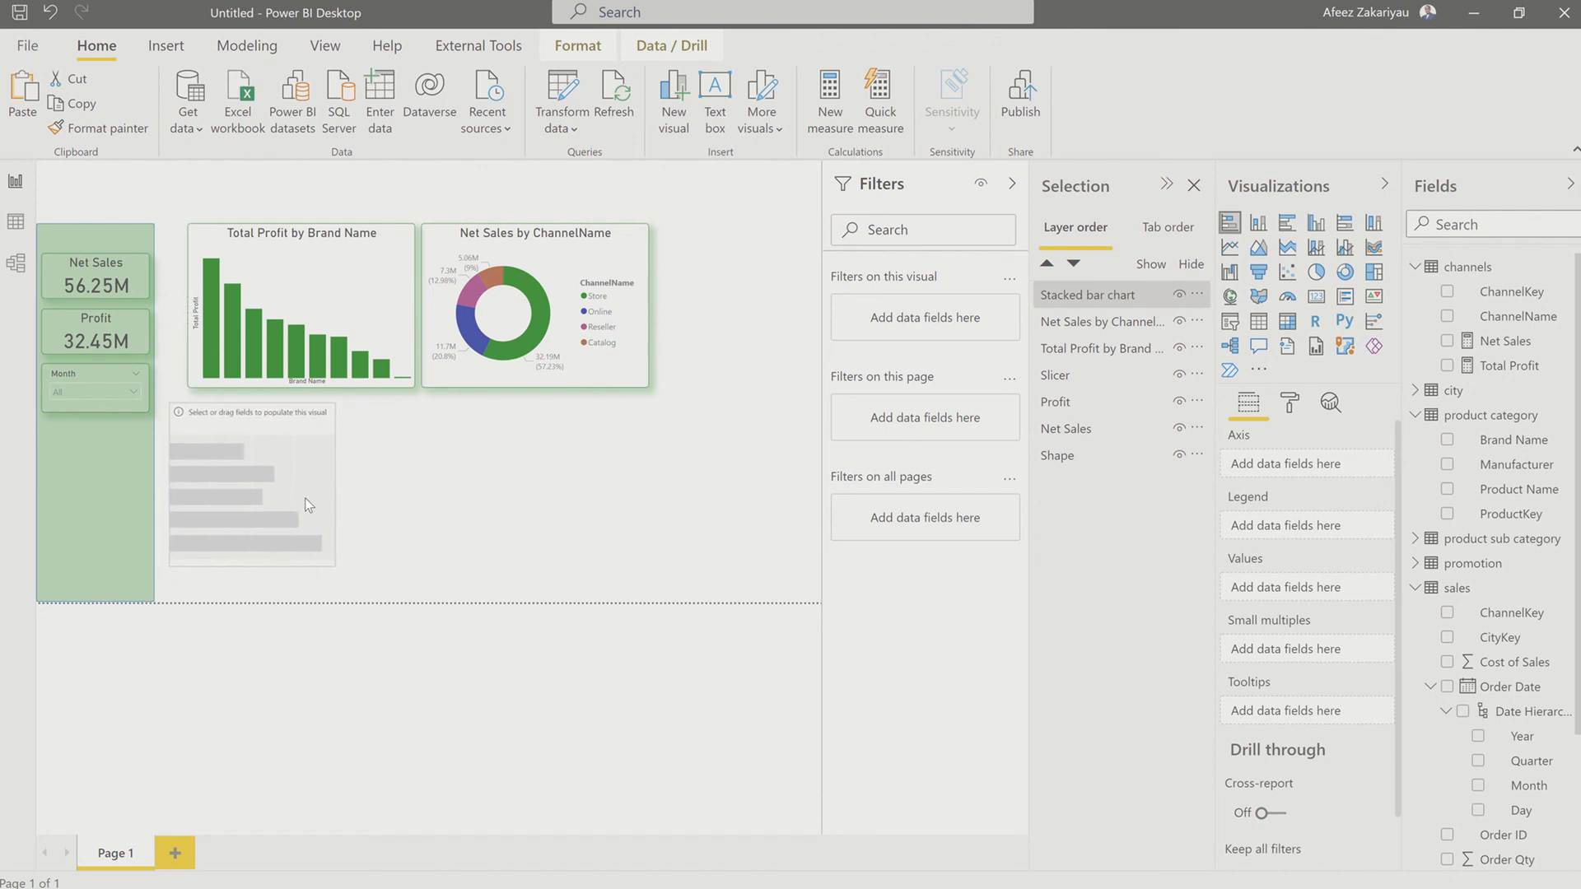
drag(336, 567, 398, 557)
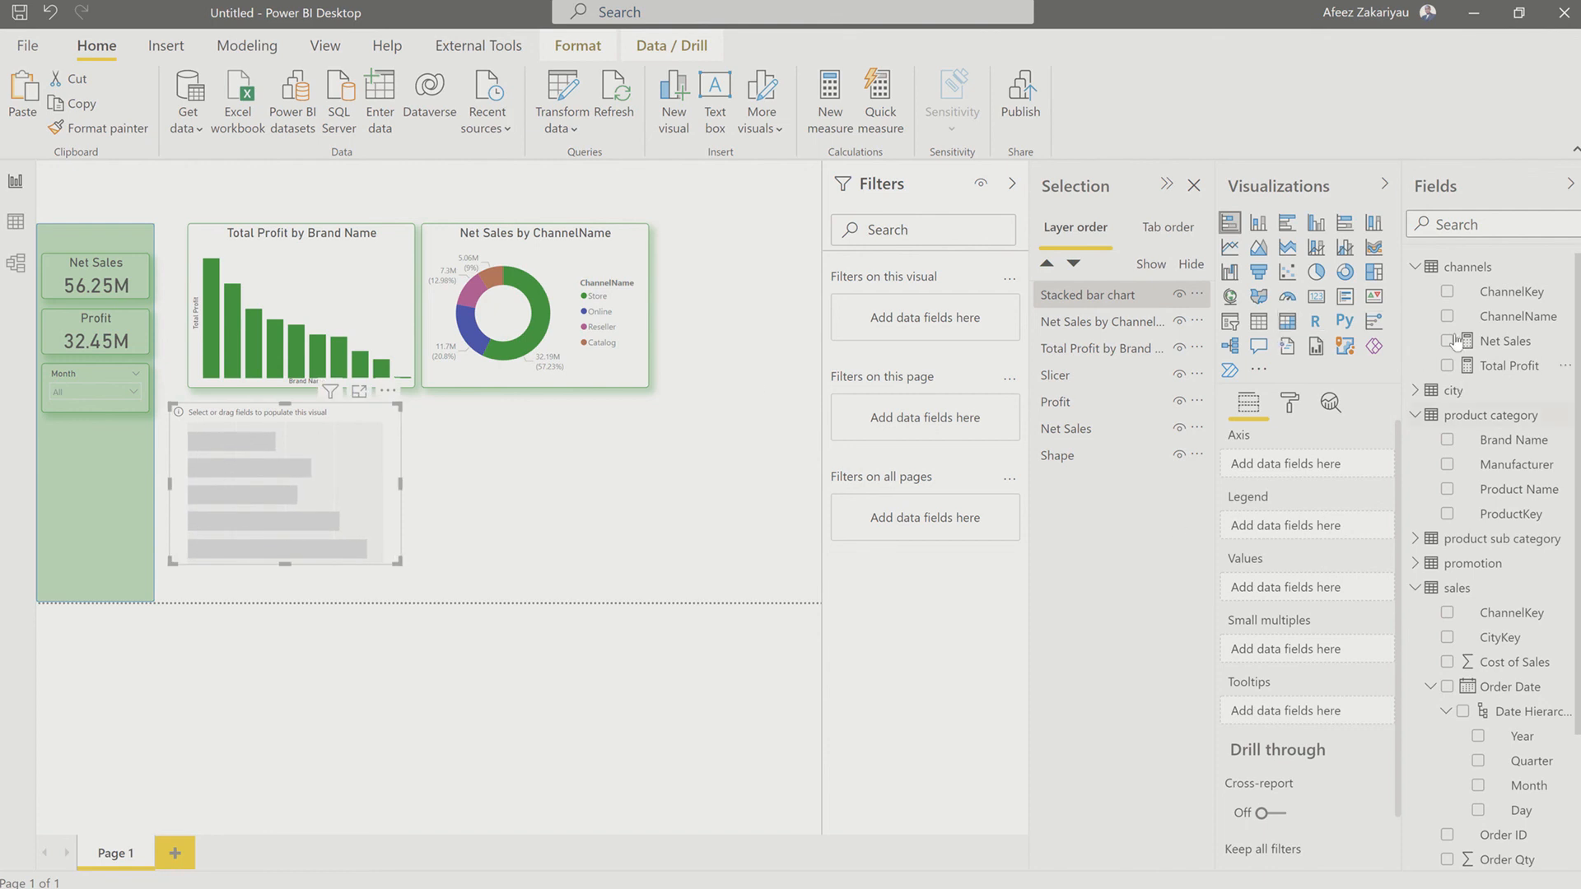
click(1447, 490)
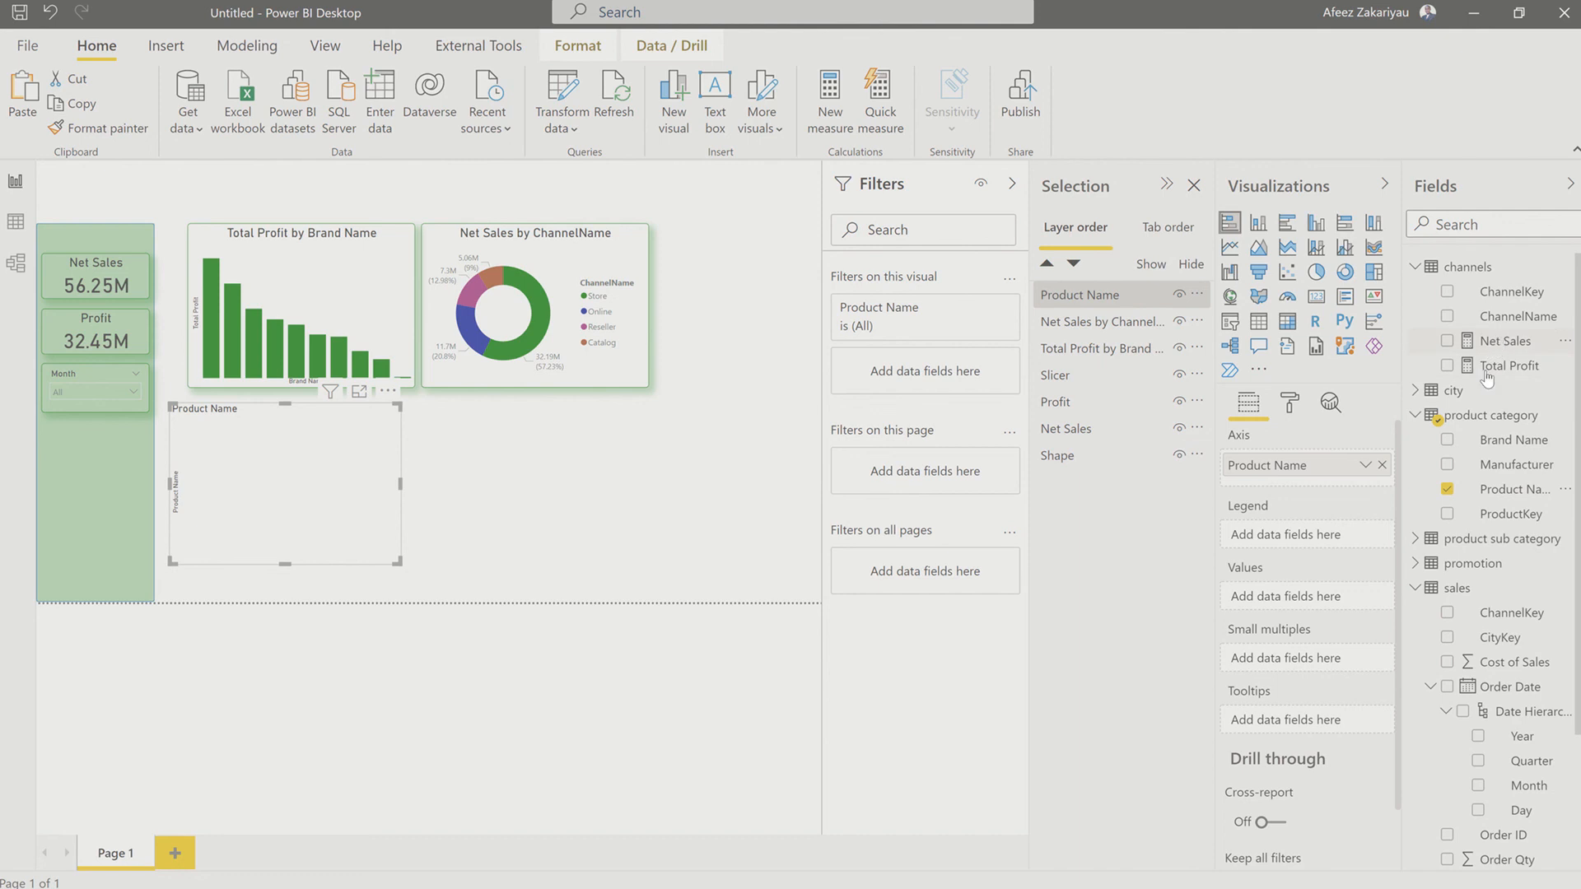
drag(1484, 374, 1281, 603)
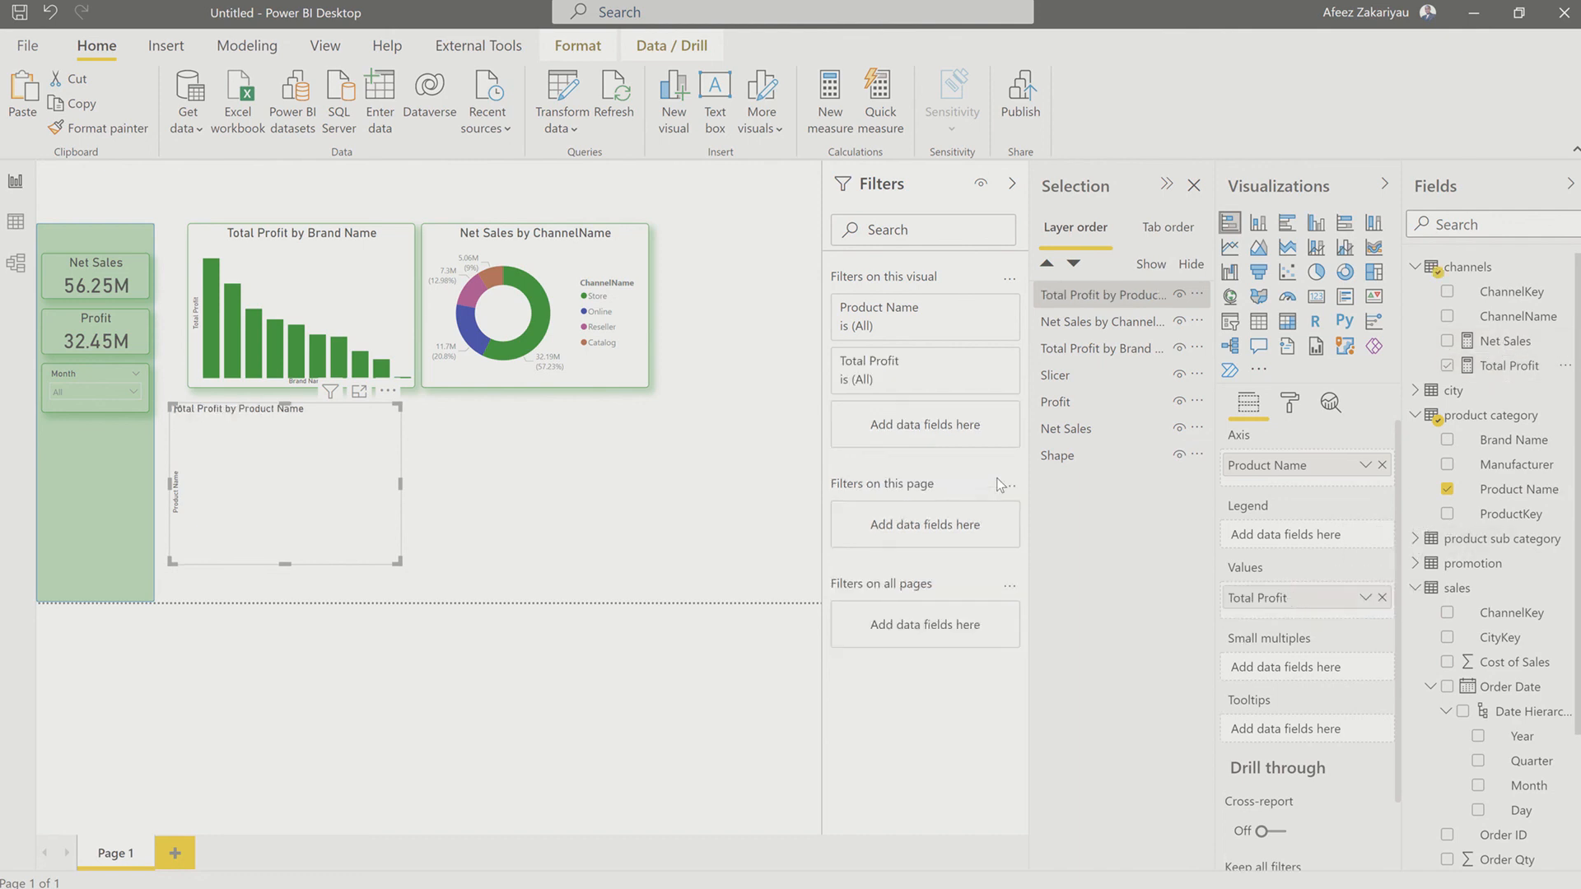
Step: Change the bar chart's Product Name filter to Top N and set it to show the top 6 items
click(976, 310)
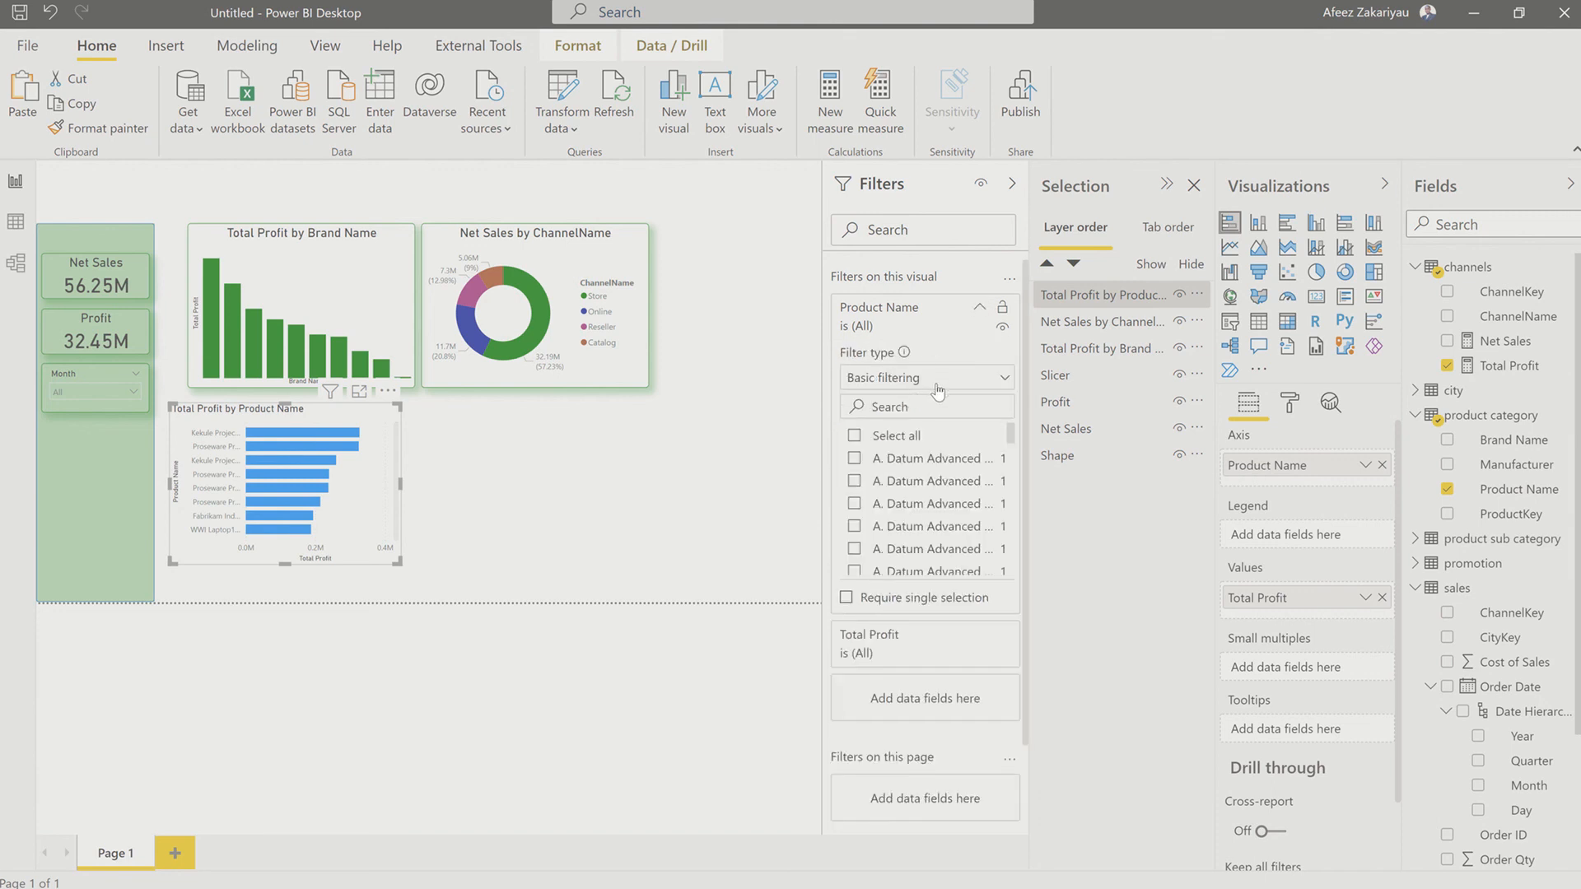
click(937, 384)
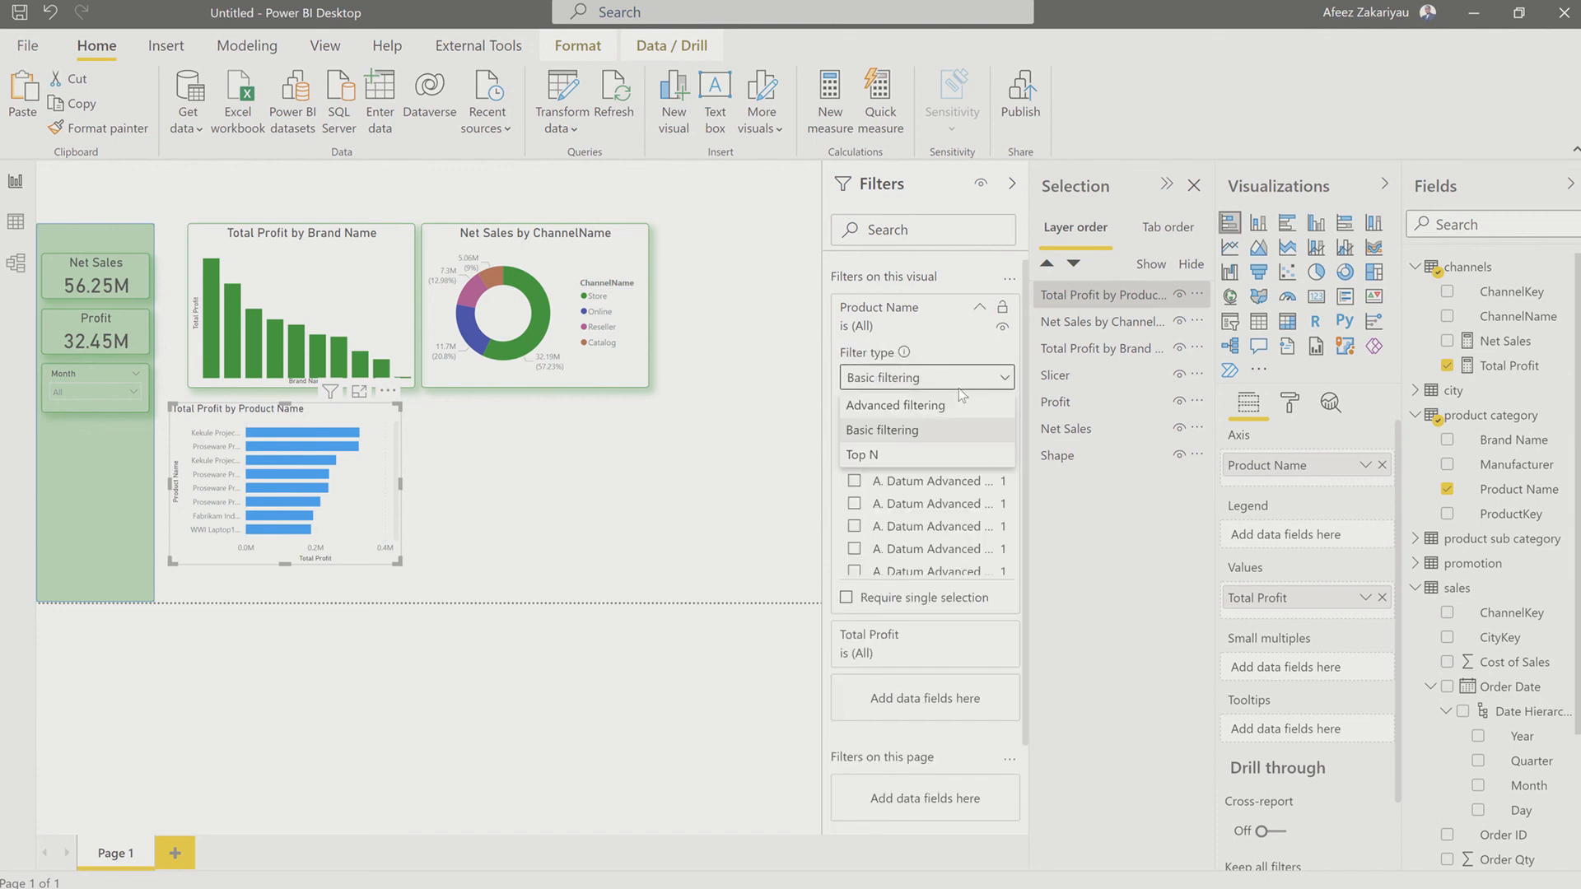
click(884, 458)
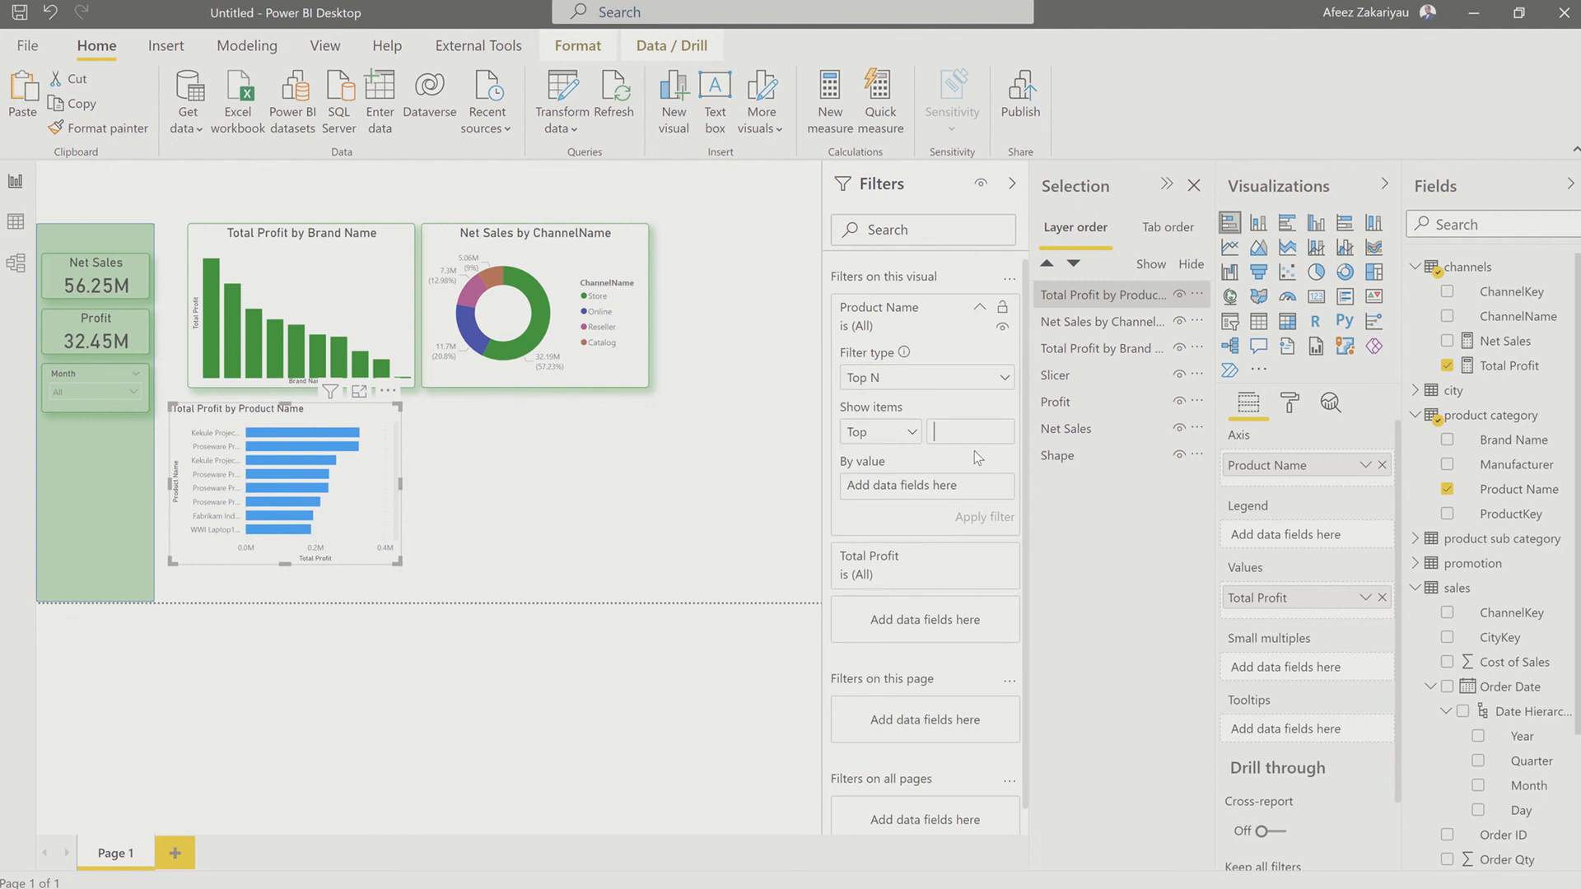
text(10)
drag(1508, 366, 971, 520)
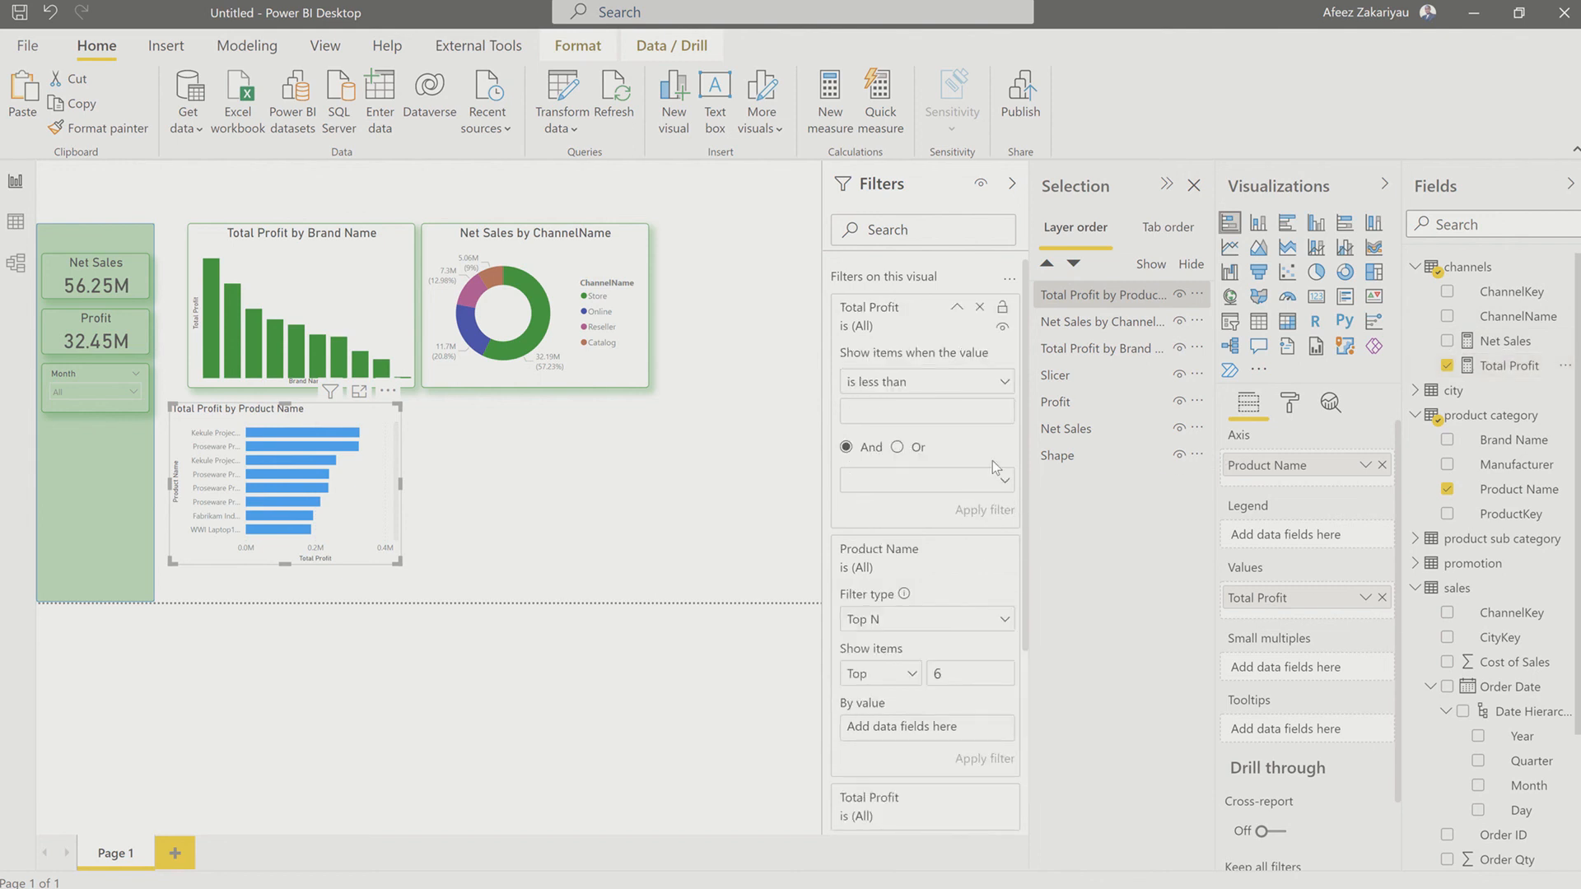
click(970, 387)
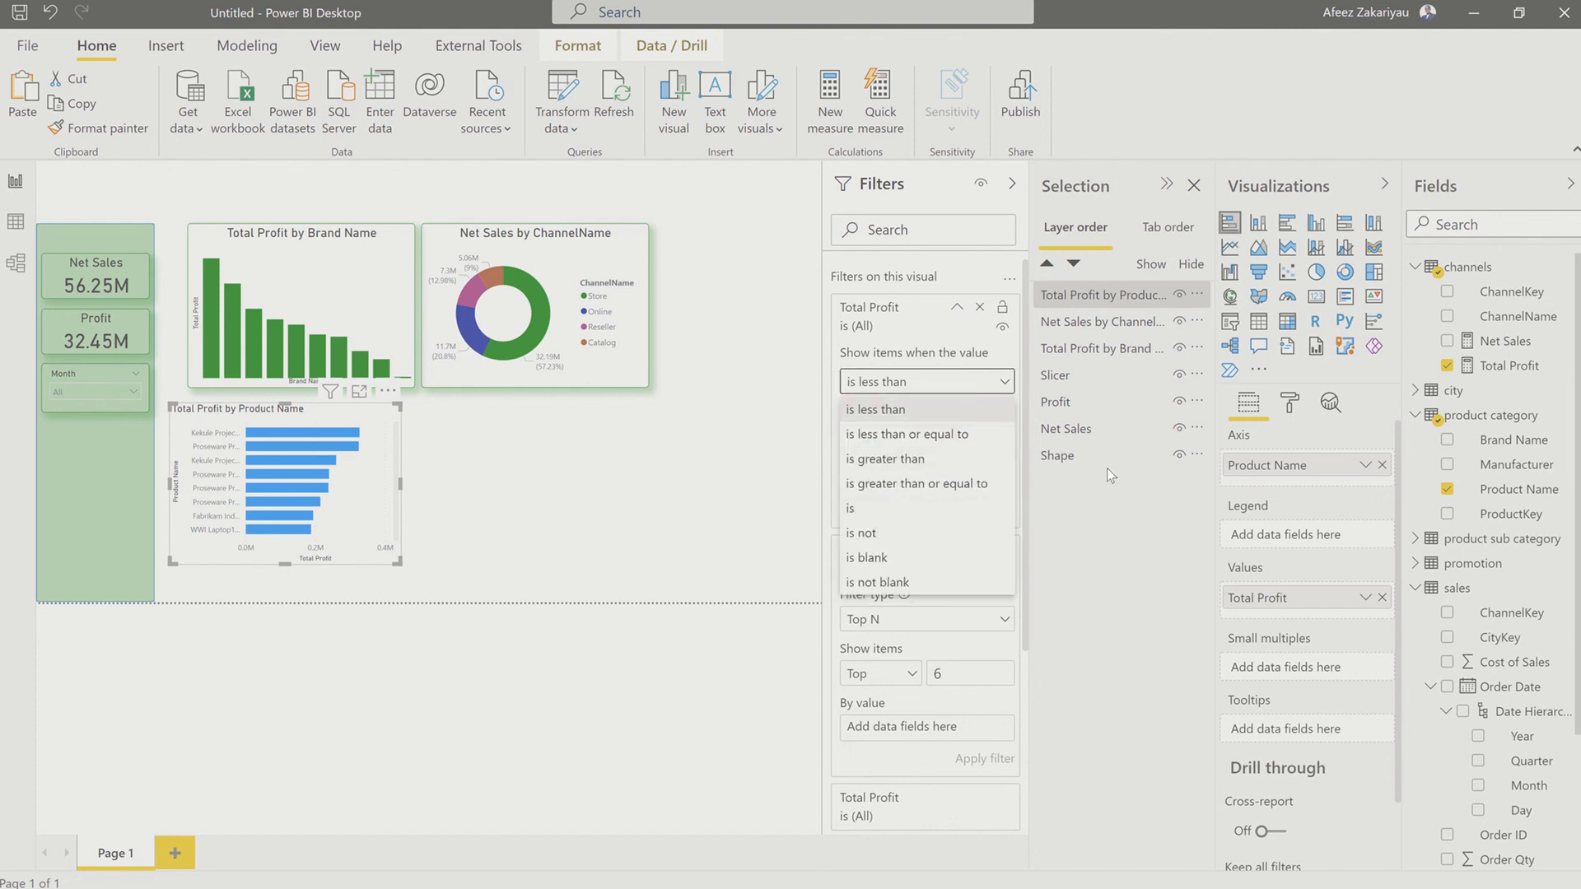
click(973, 318)
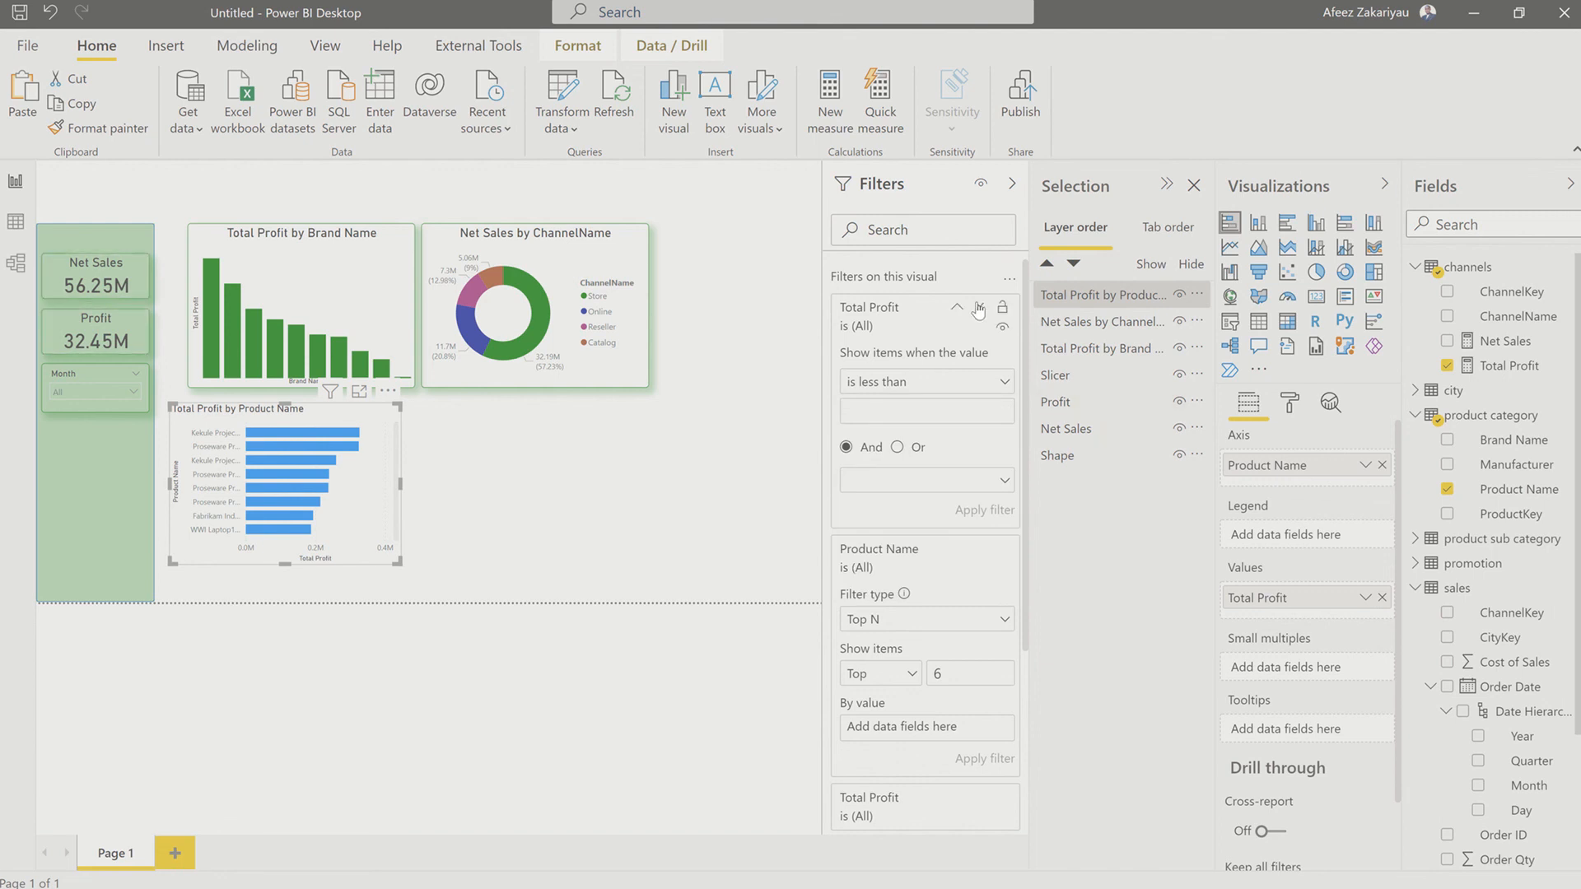
click(979, 307)
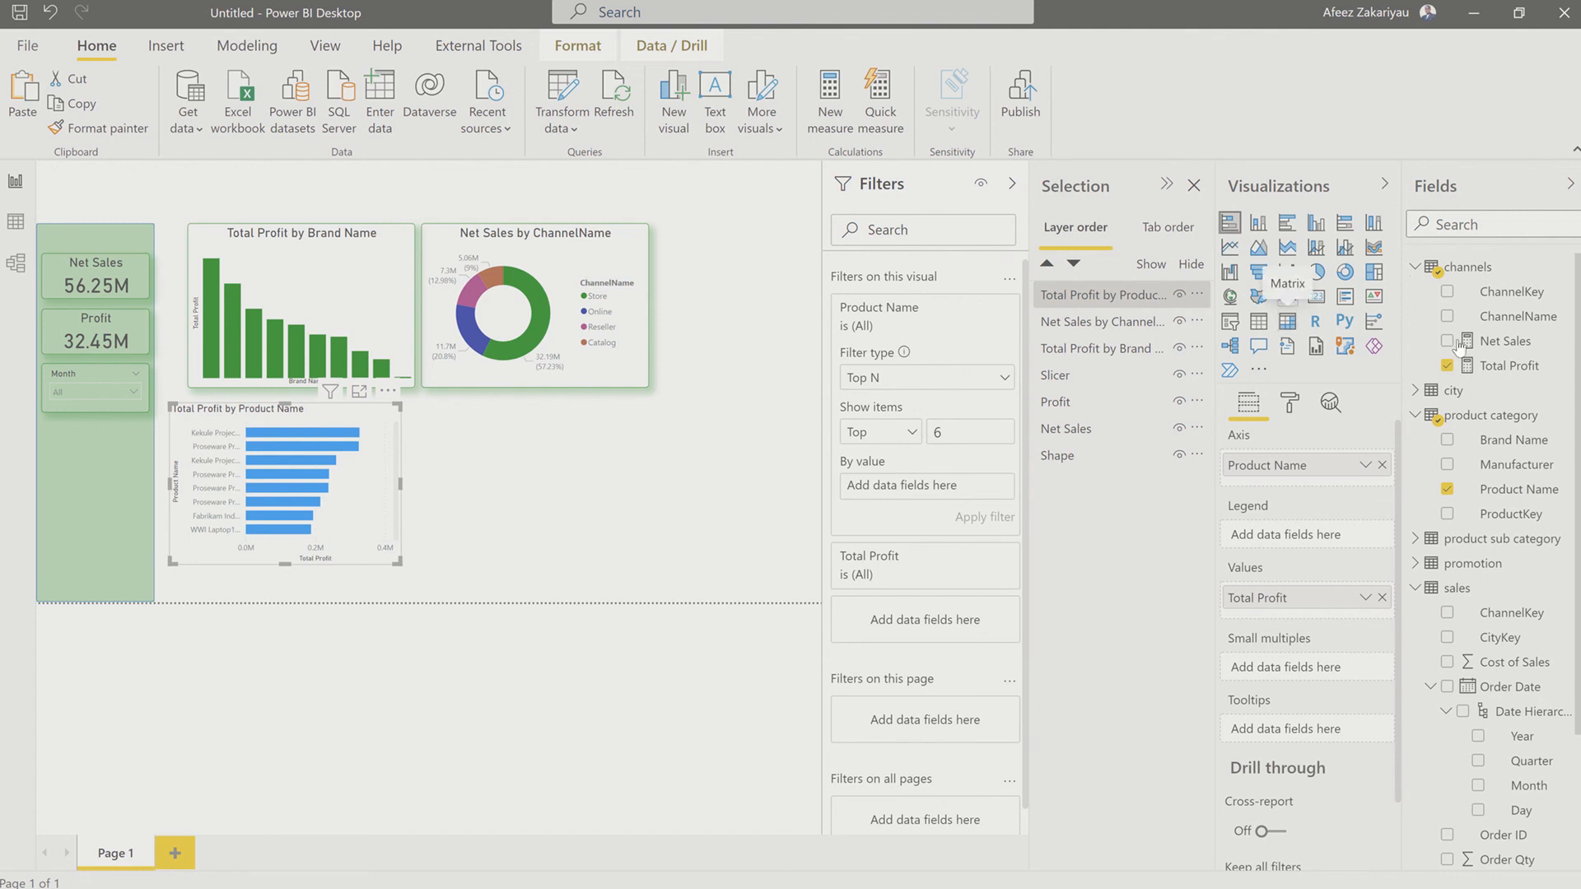
Step: Use Total Profit as the By value of the Product Name Top N filter and apply the filter
drag(1515, 373, 895, 488)
click(993, 516)
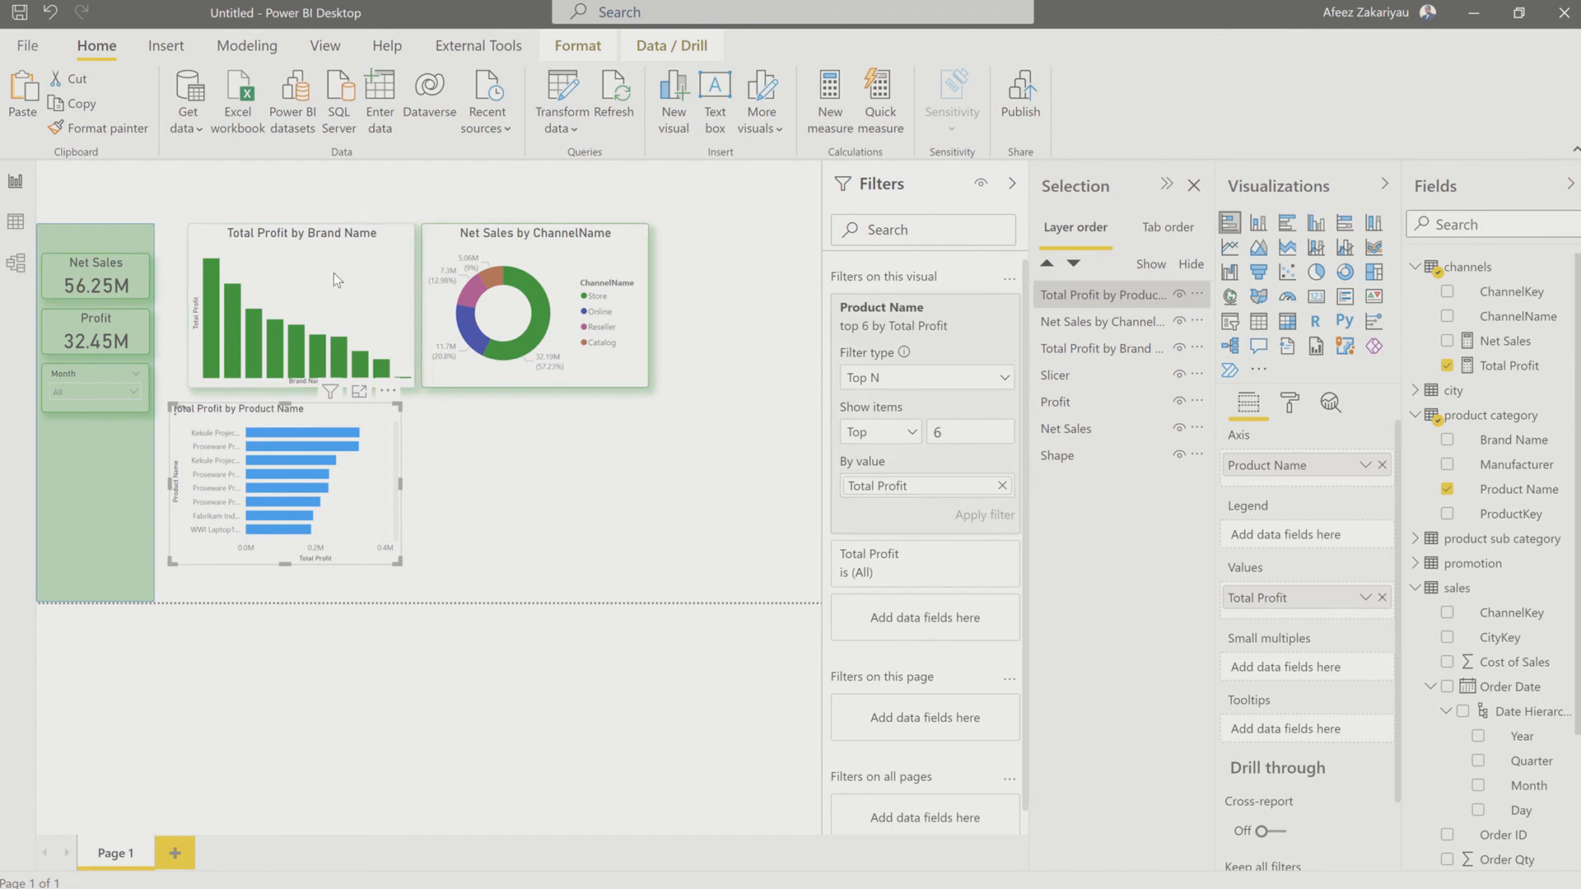
Step: Copy the Total Profit by Brand Name chart's formatting onto the Total Profit by Product Name bar chart with Format painter
click(368, 264)
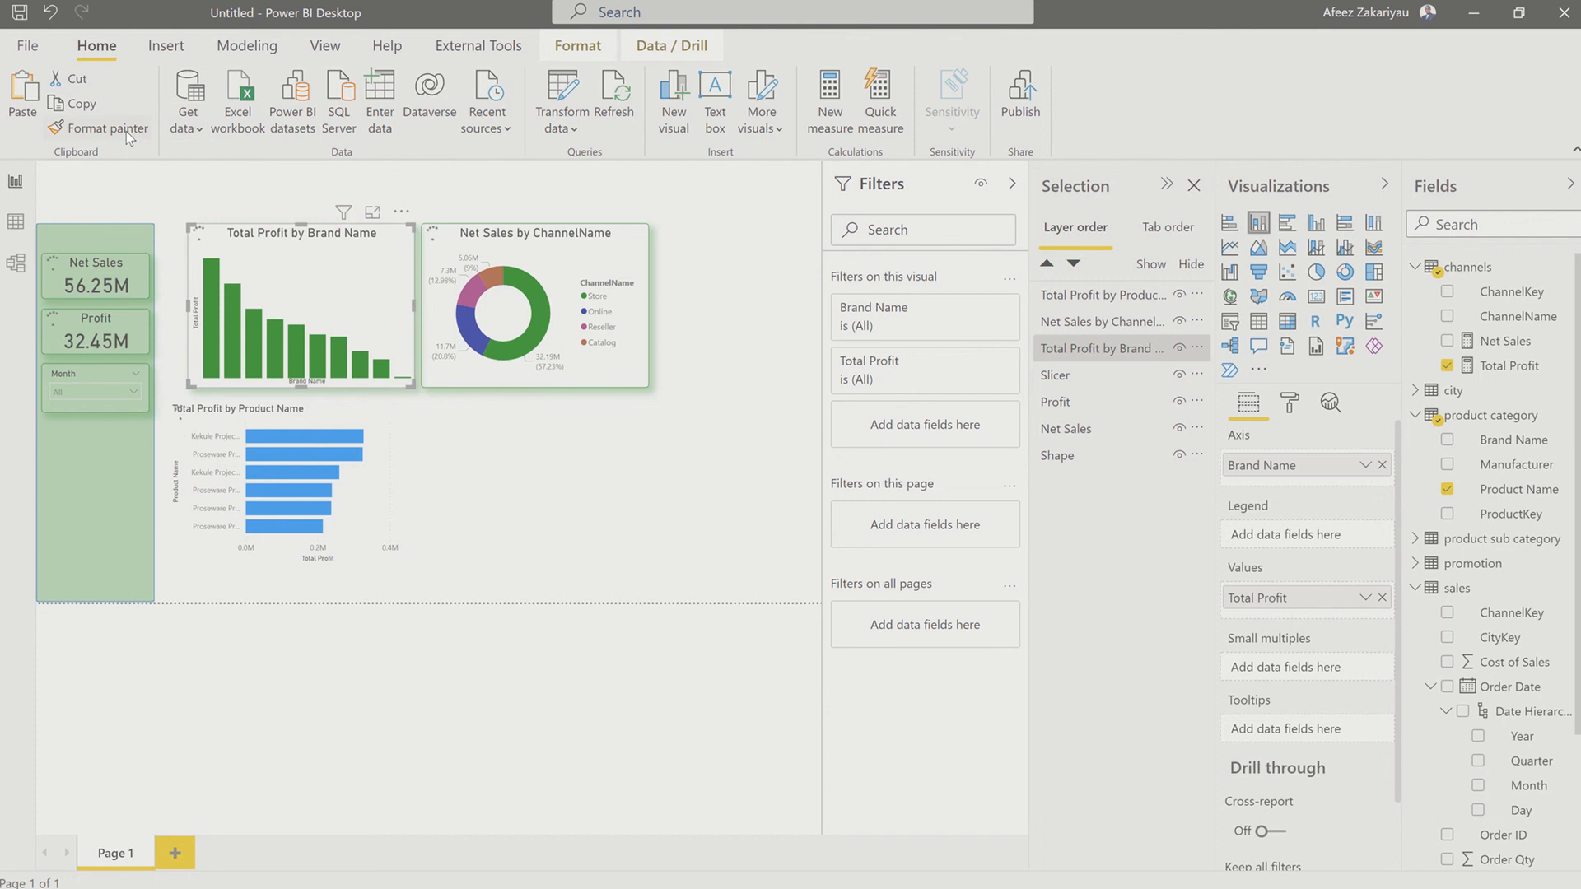
click(104, 130)
click(102, 130)
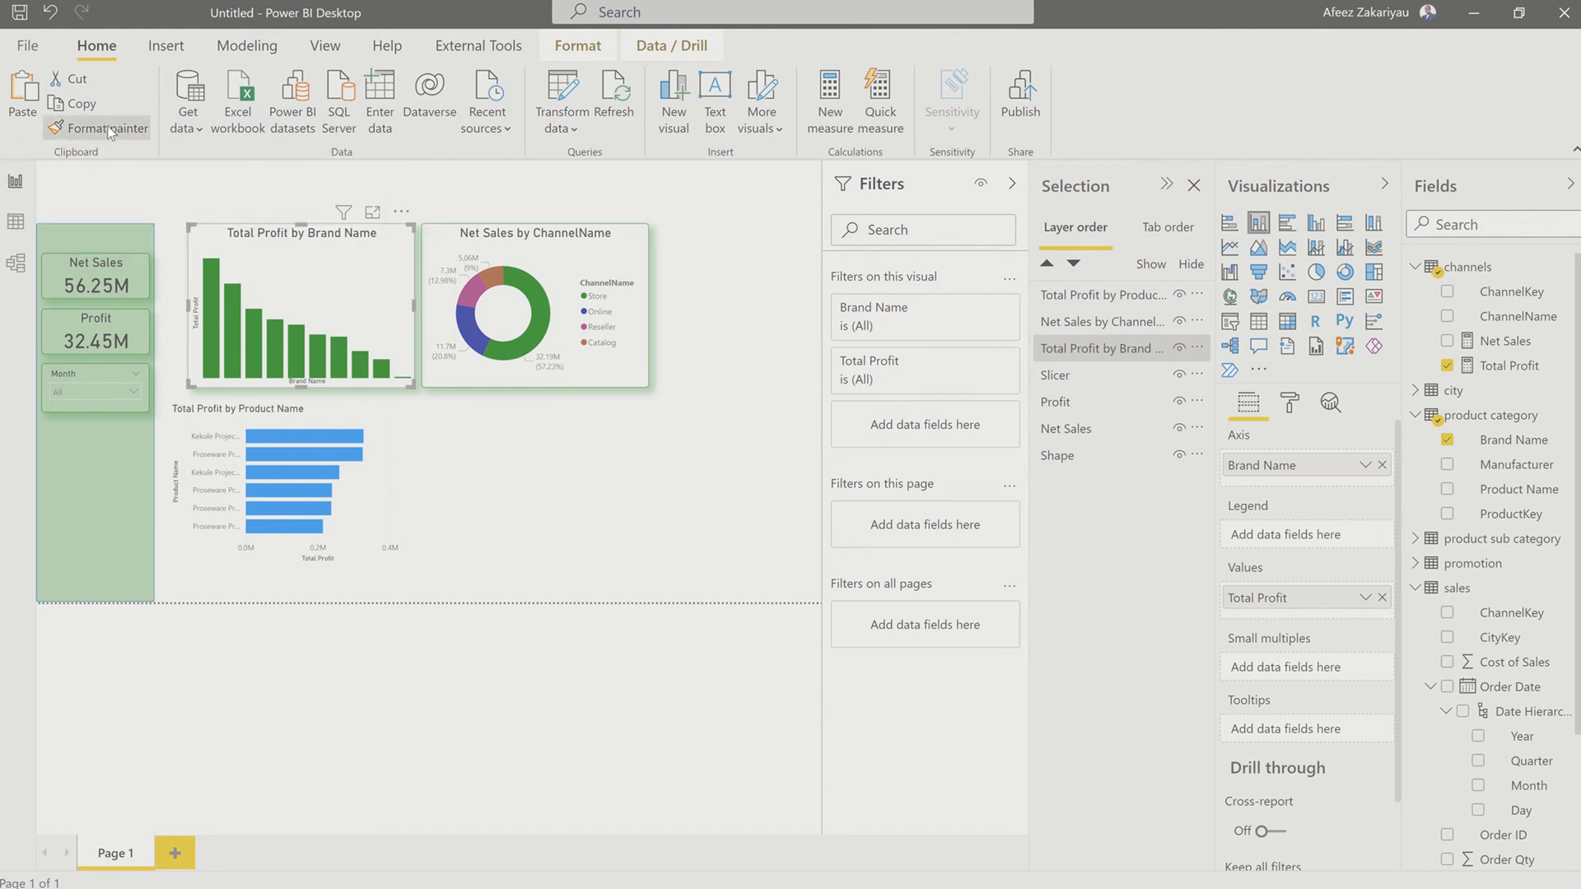
click(381, 473)
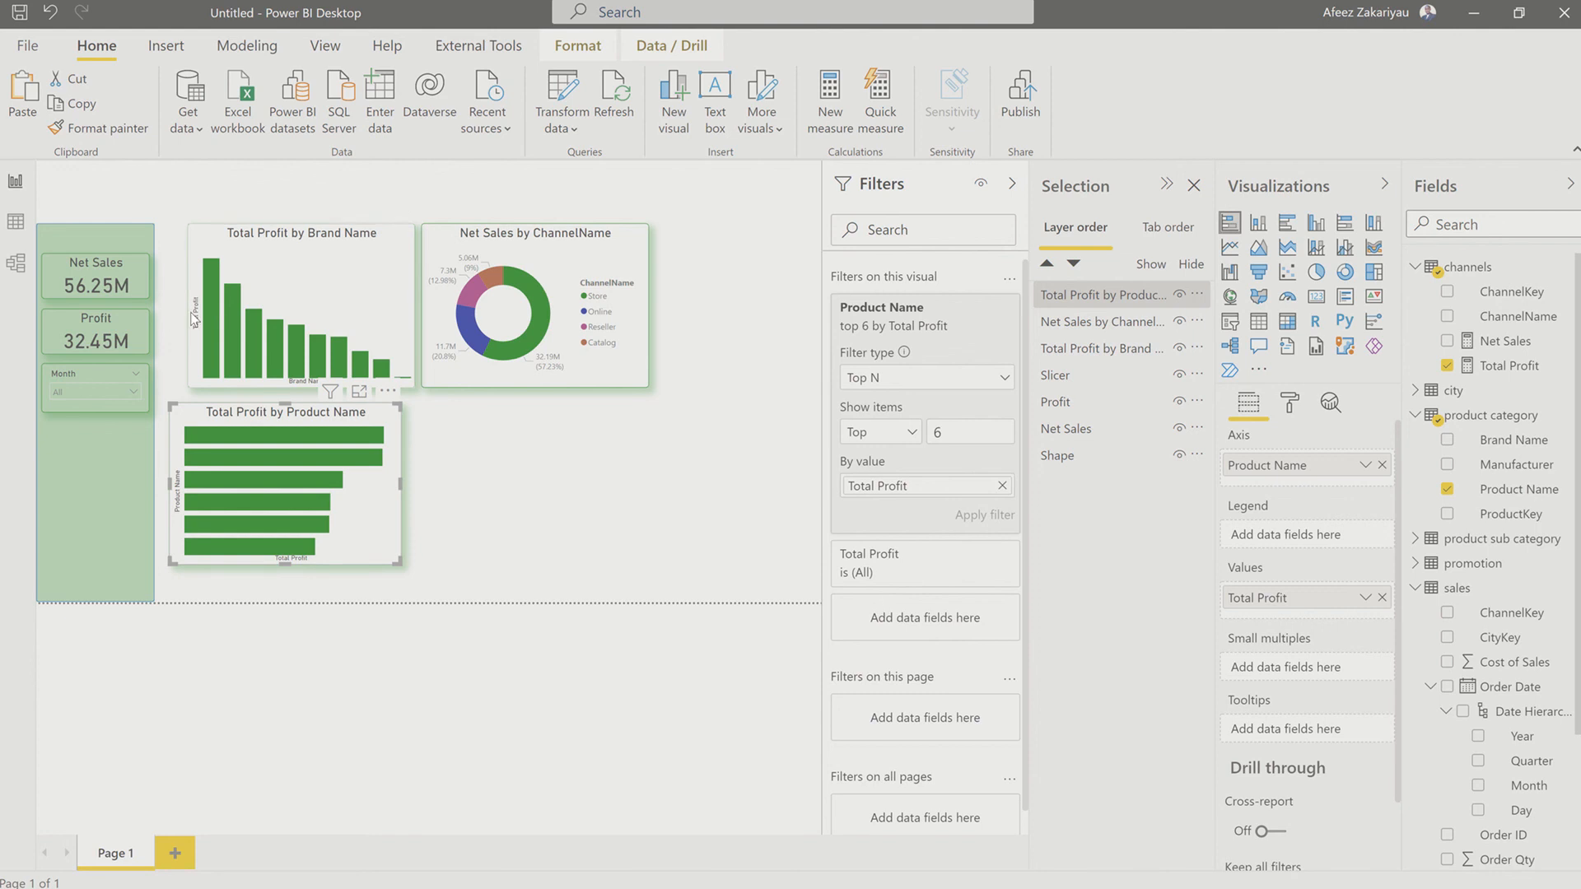
Step: Widen the Brand Name column chart and the Product Name bar chart until their left and right edges line up
click(216, 245)
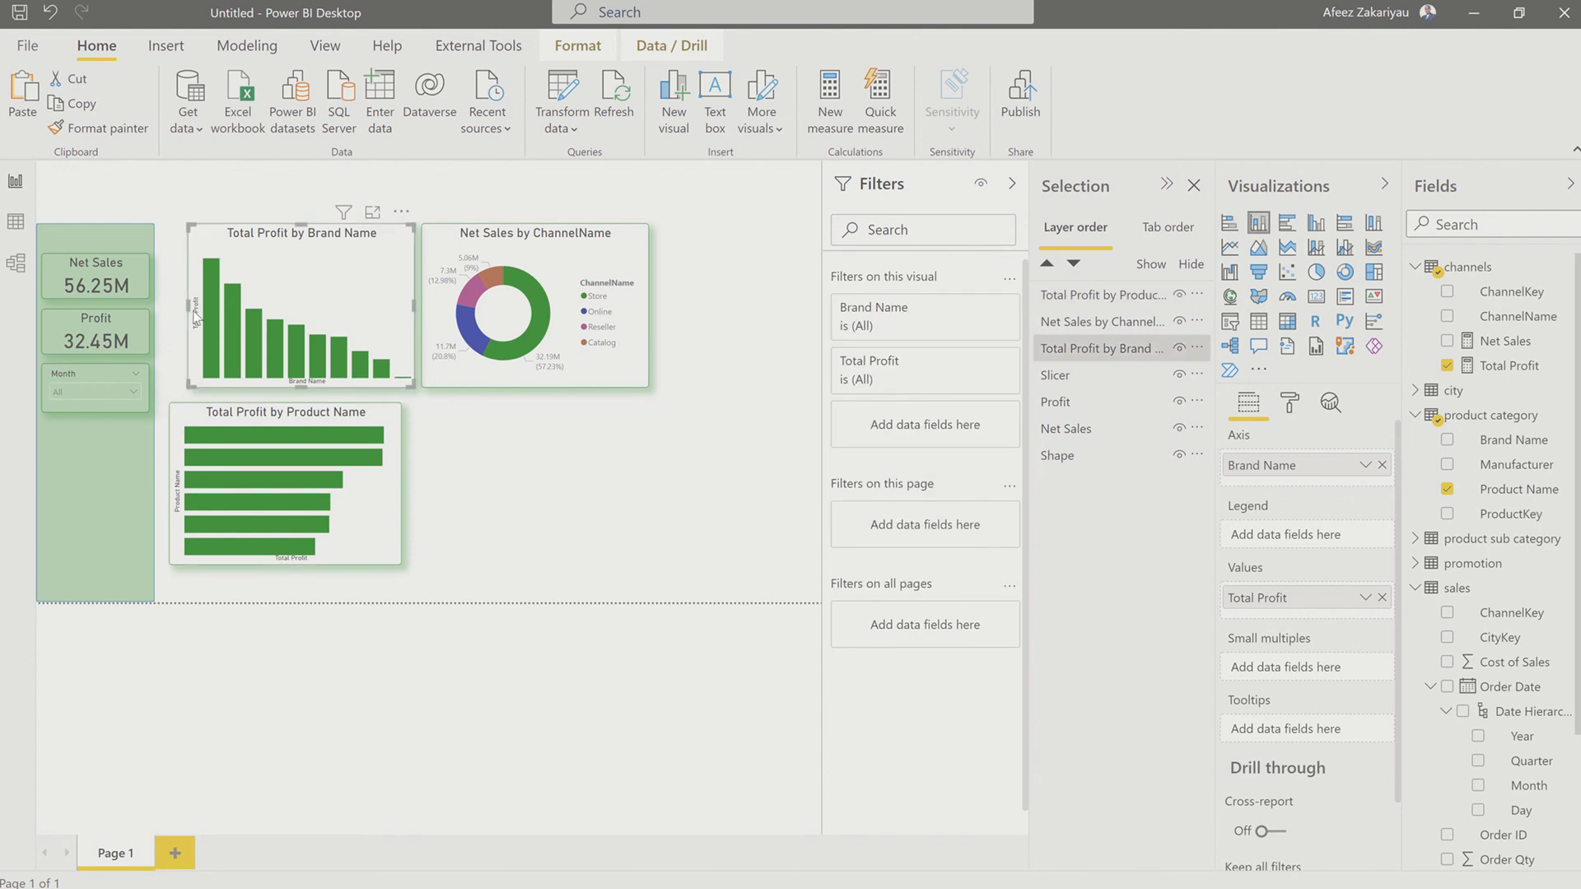
drag(184, 303, 170, 305)
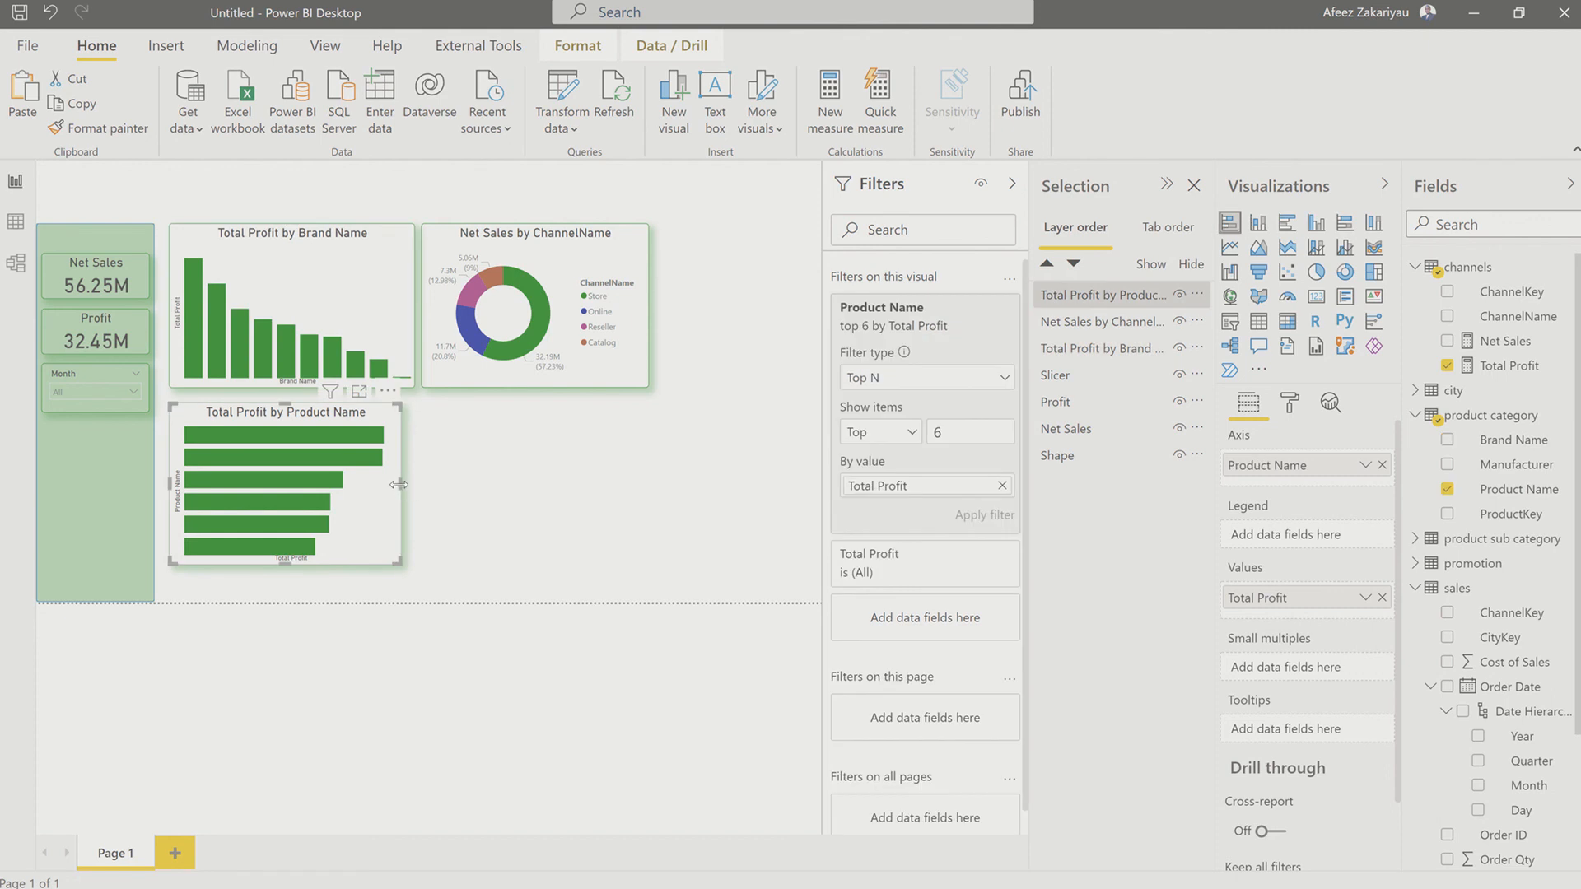
drag(398, 484, 411, 490)
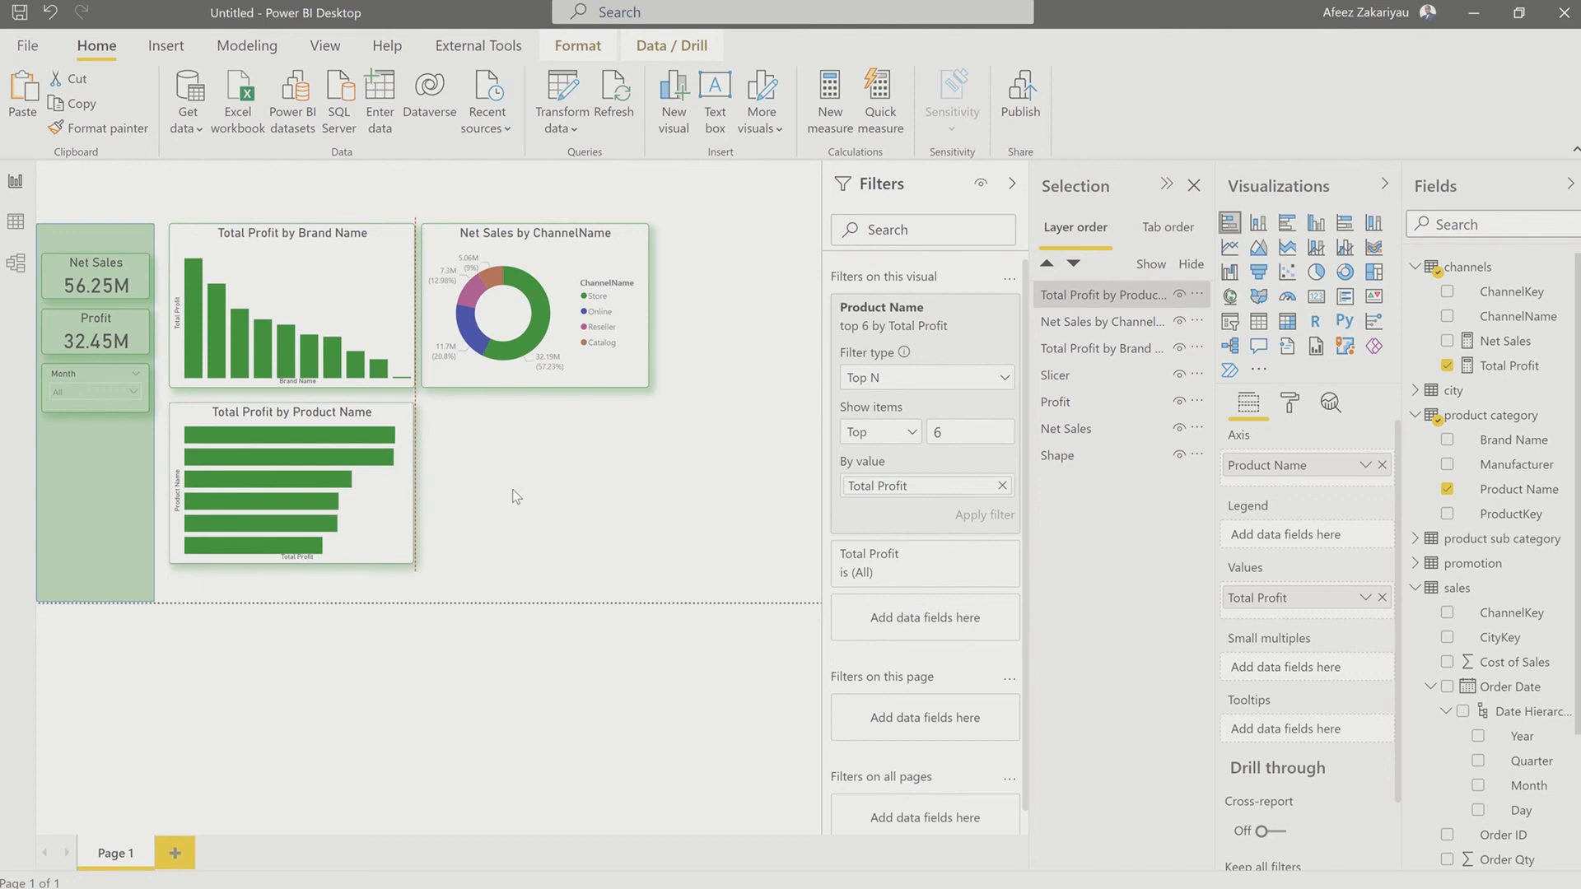
Step: Add a stacked column chart below the ChannelName donut chart and use PromotionName from the promotion table as its axis
click(550, 484)
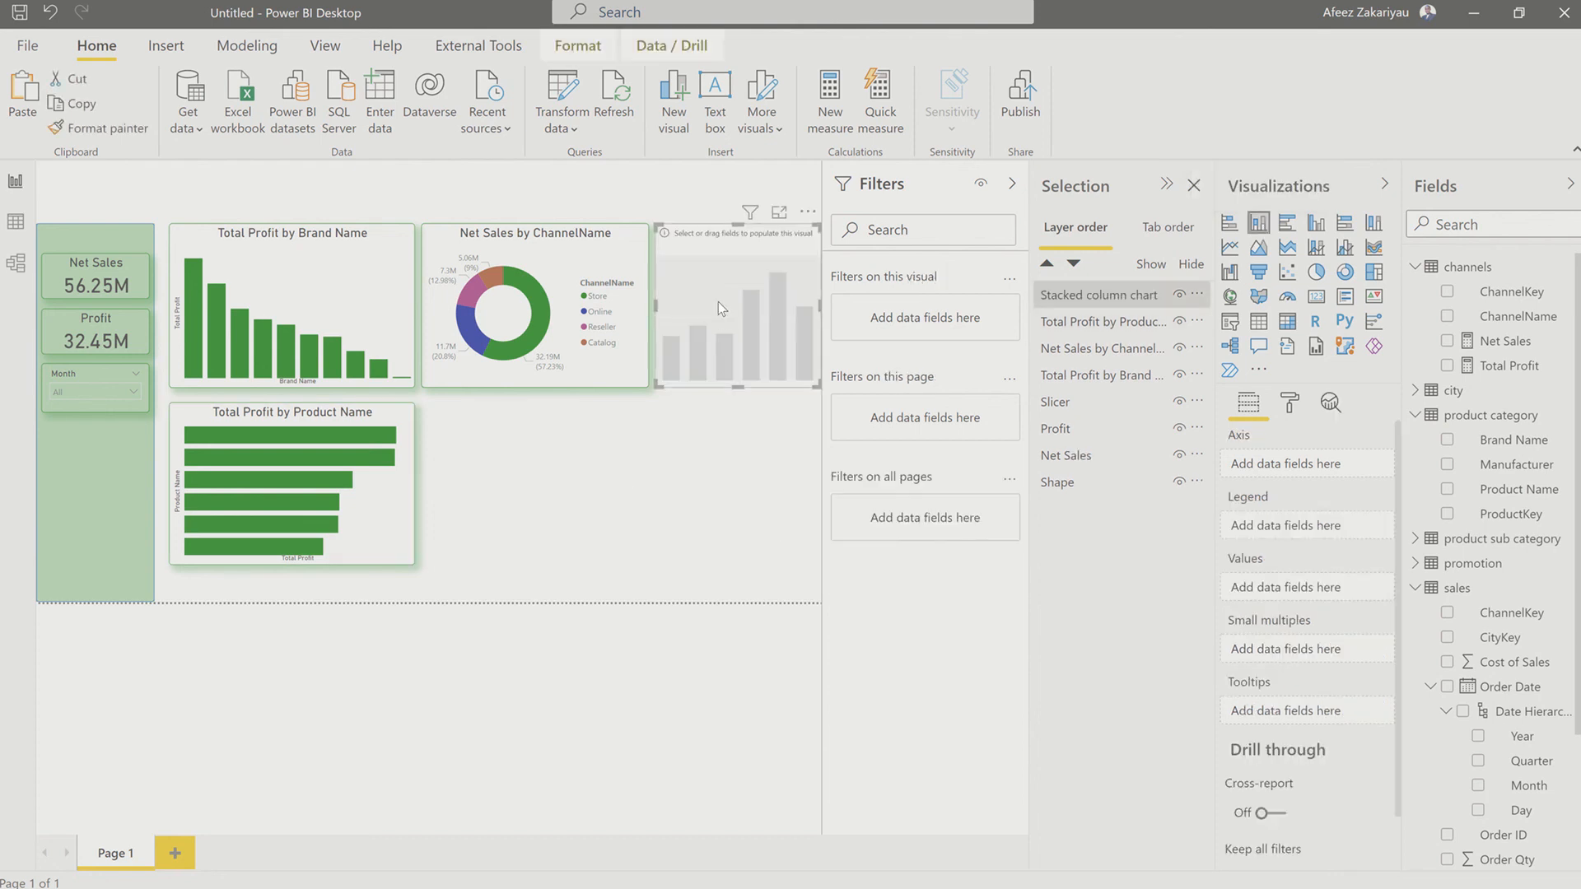
drag(718, 301, 501, 477)
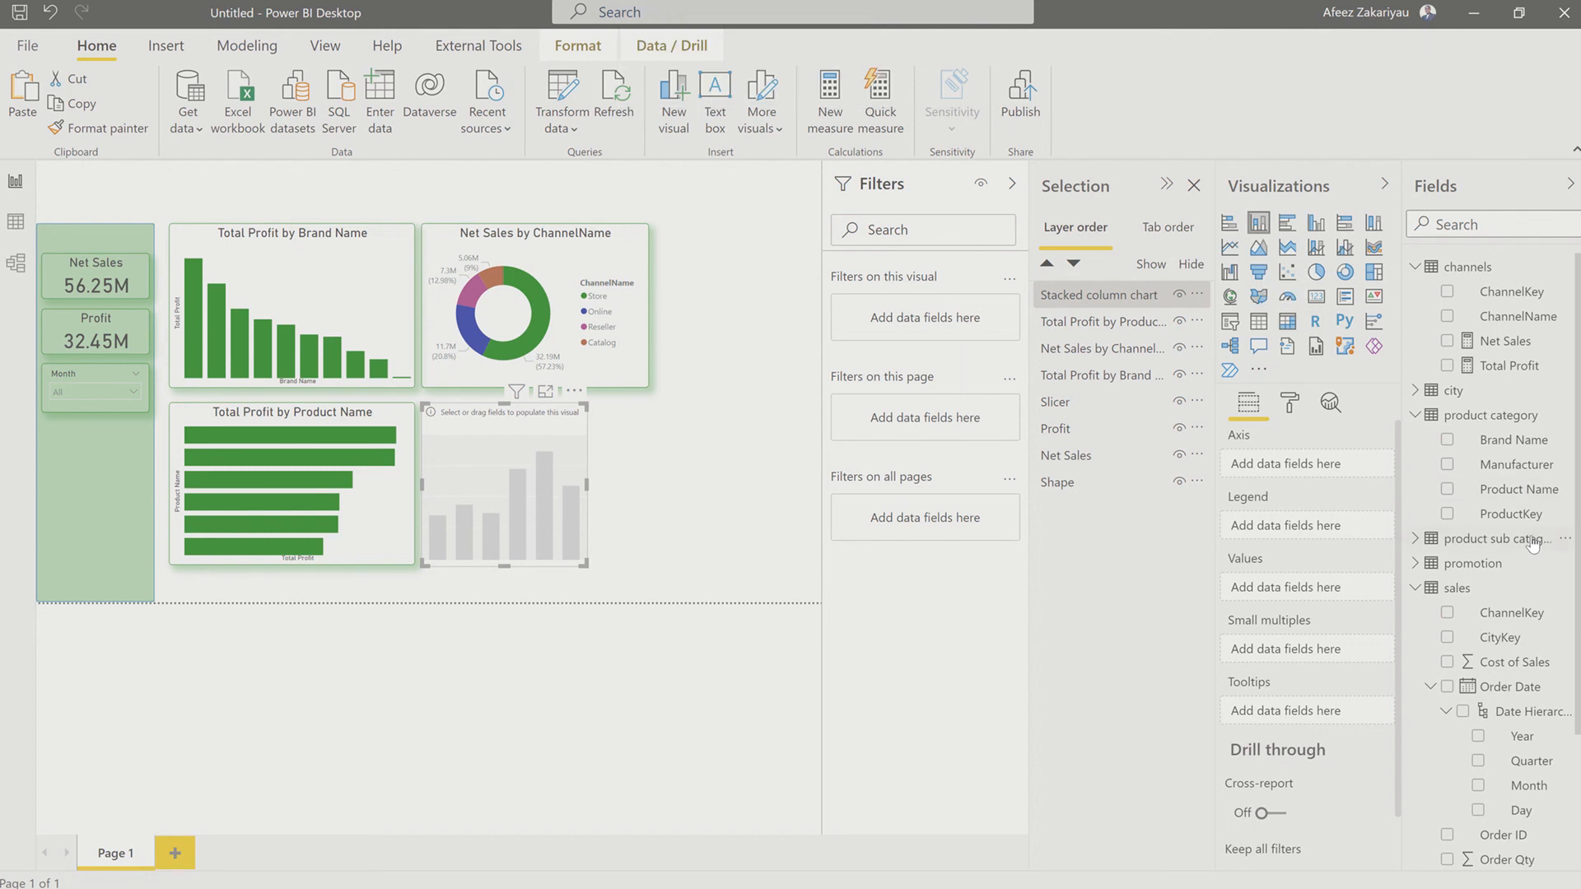
scroll(1506, 544, down, 3)
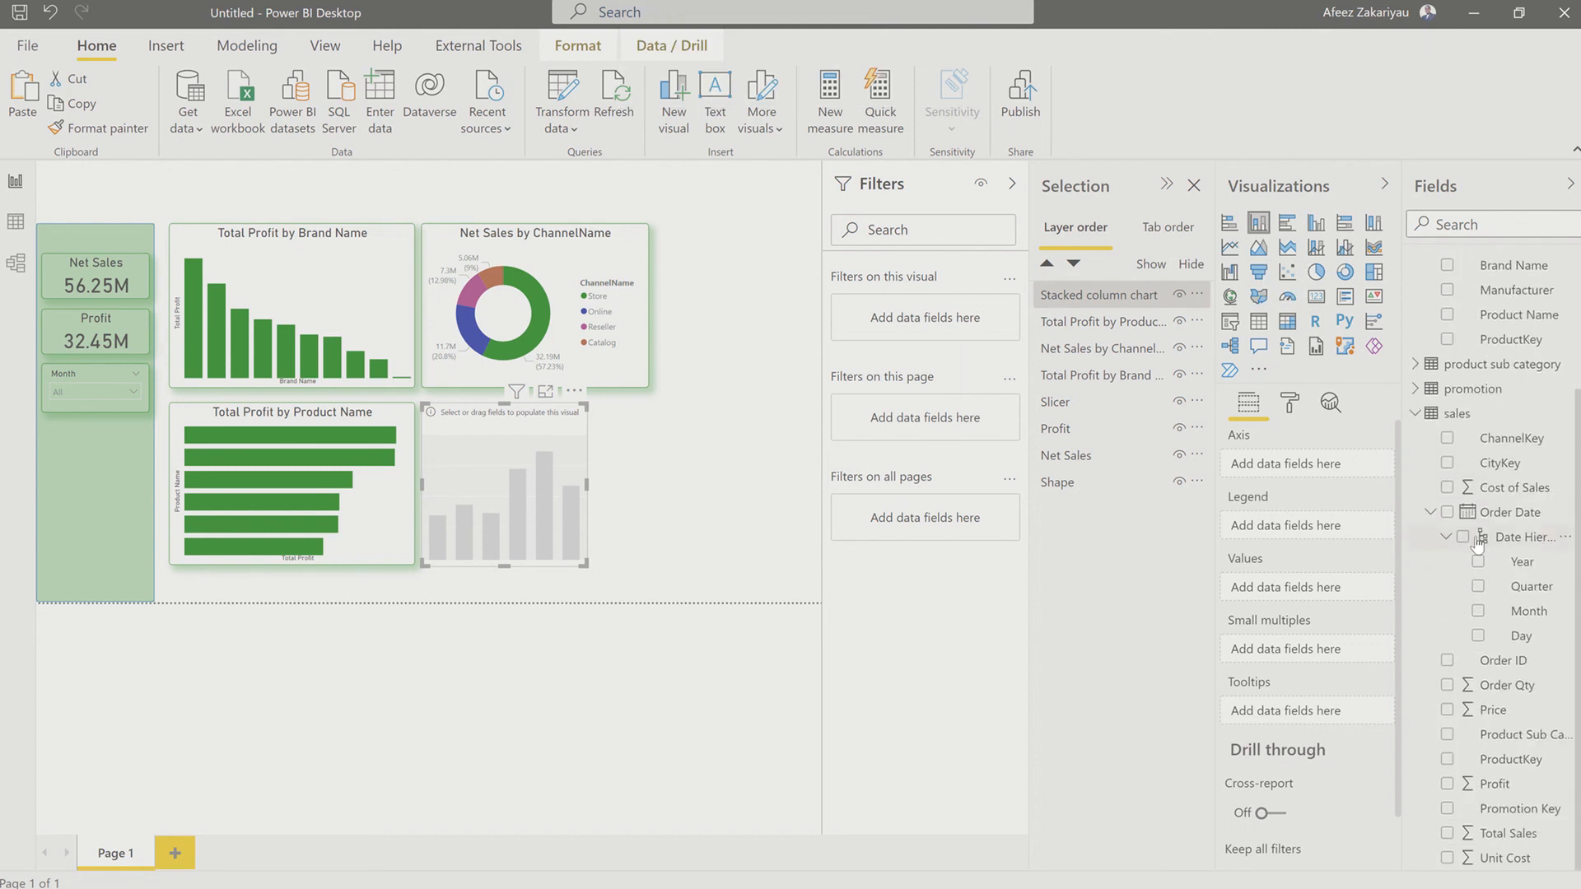
scroll(1477, 543, up, 3)
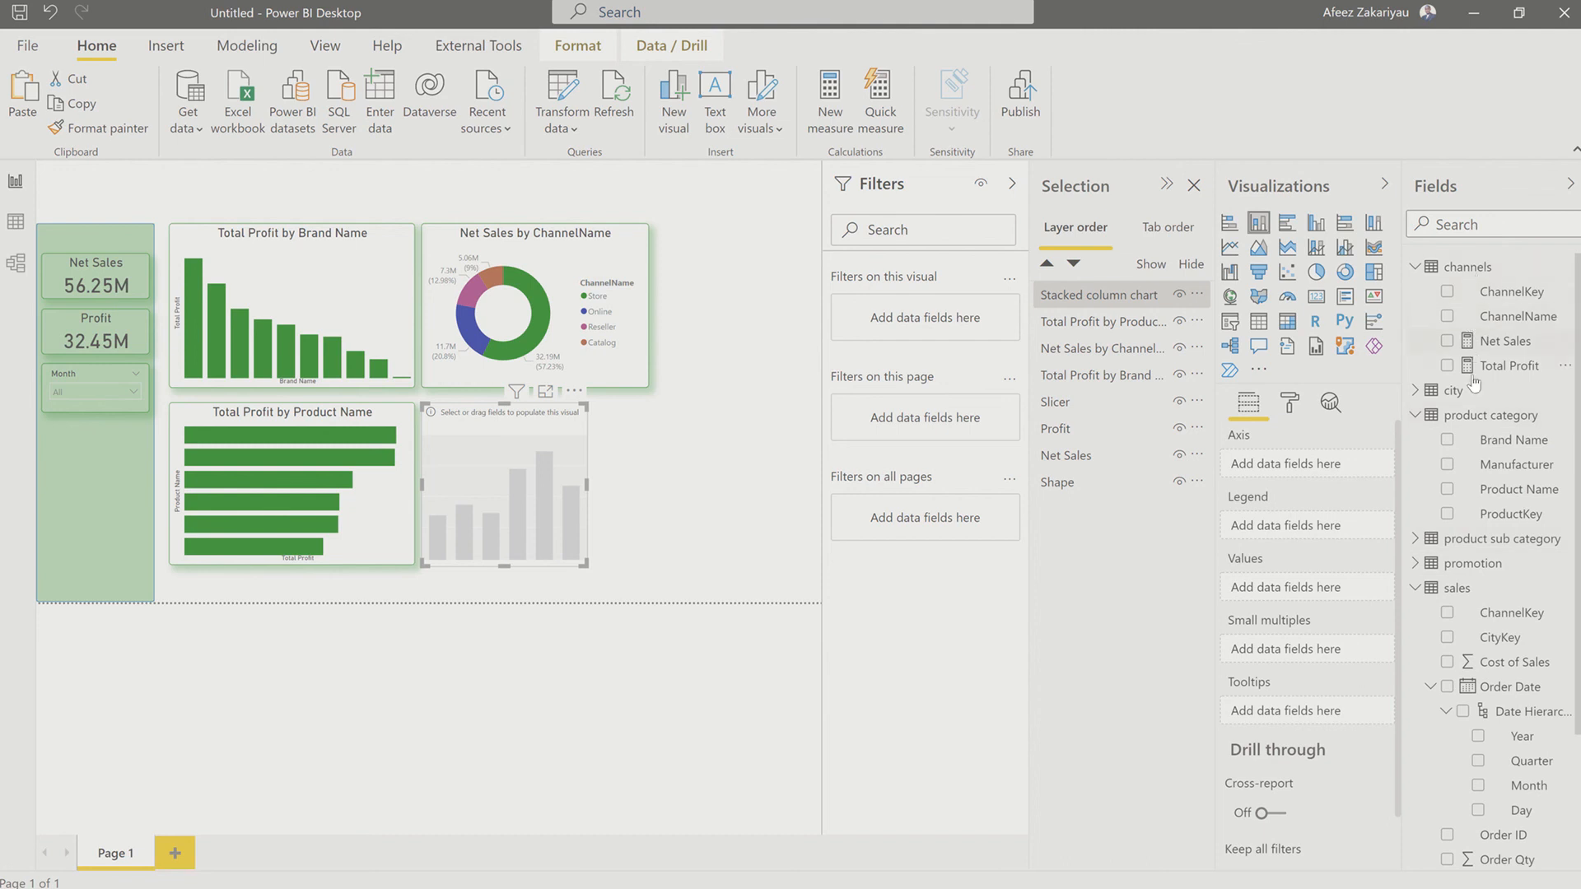
scroll(1473, 383, down, 3)
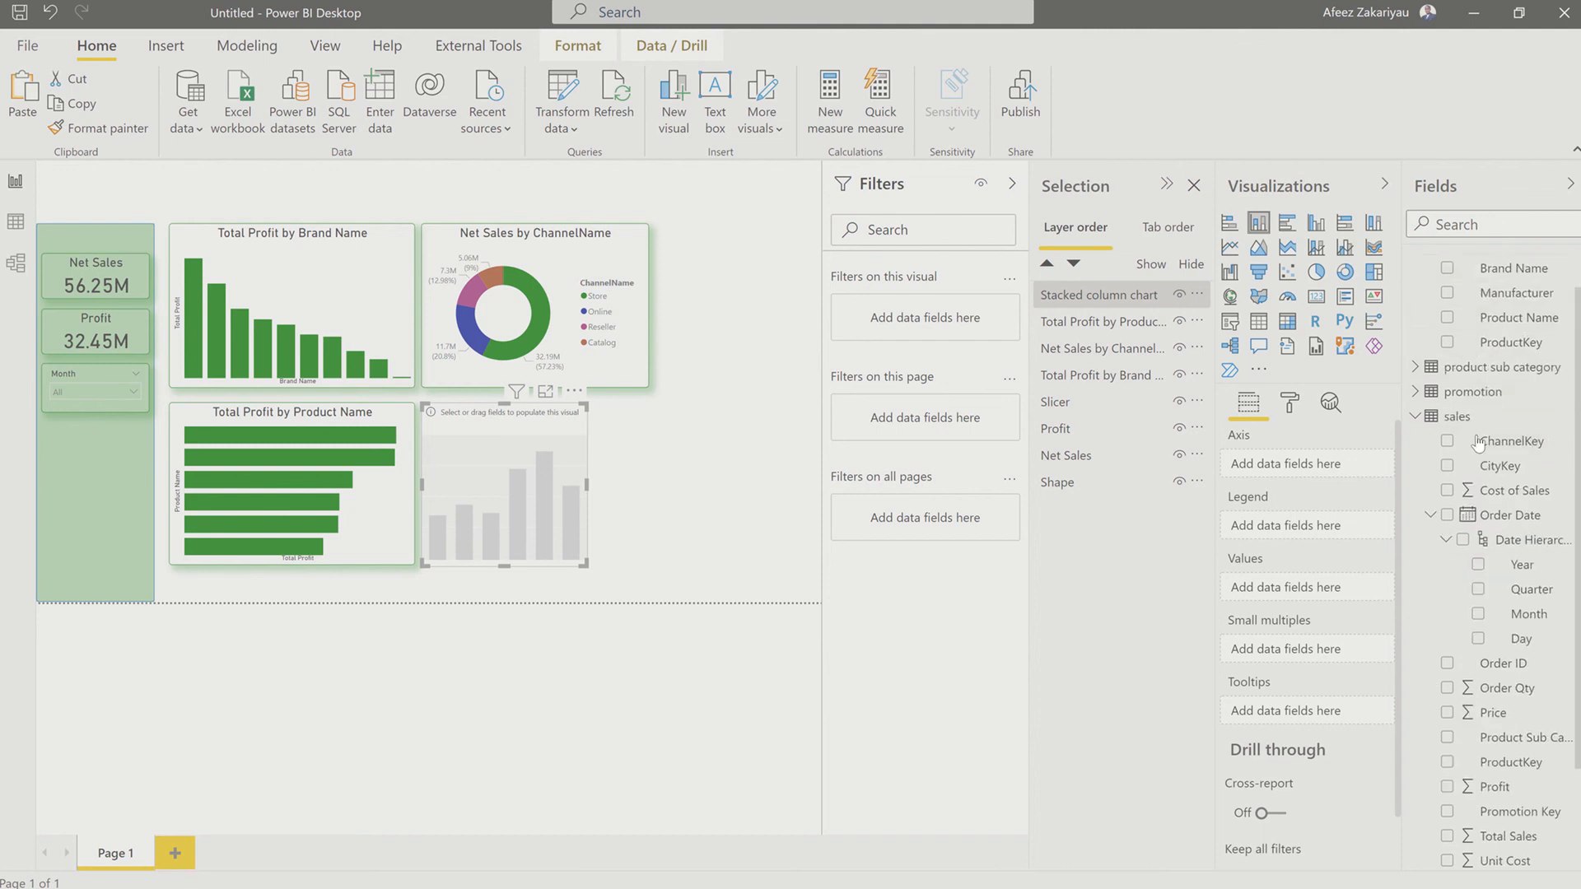
click(1414, 390)
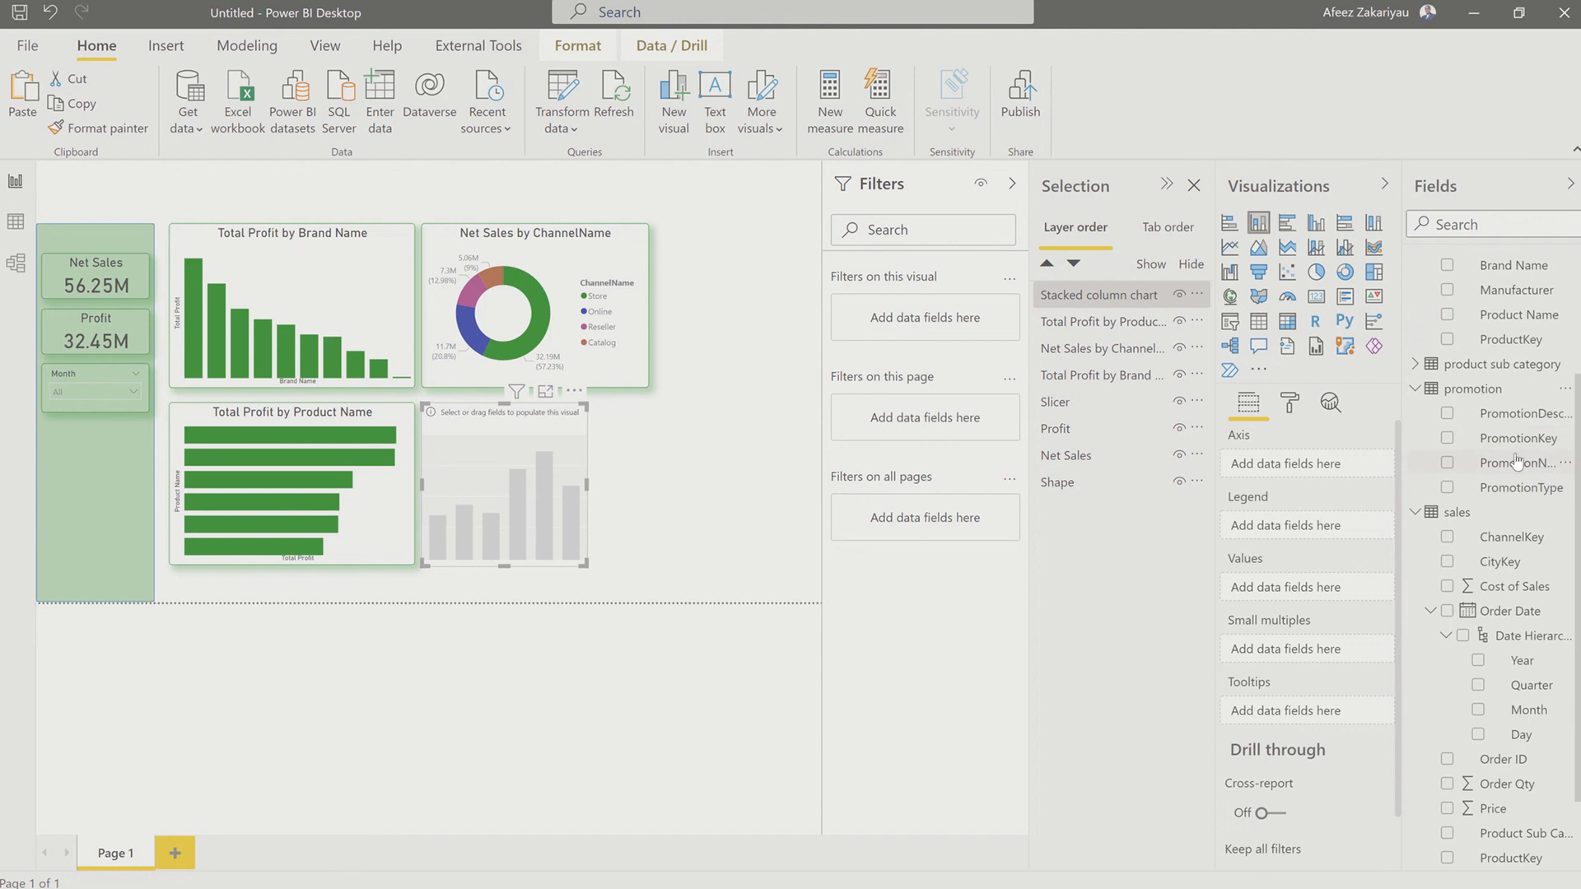
click(1447, 465)
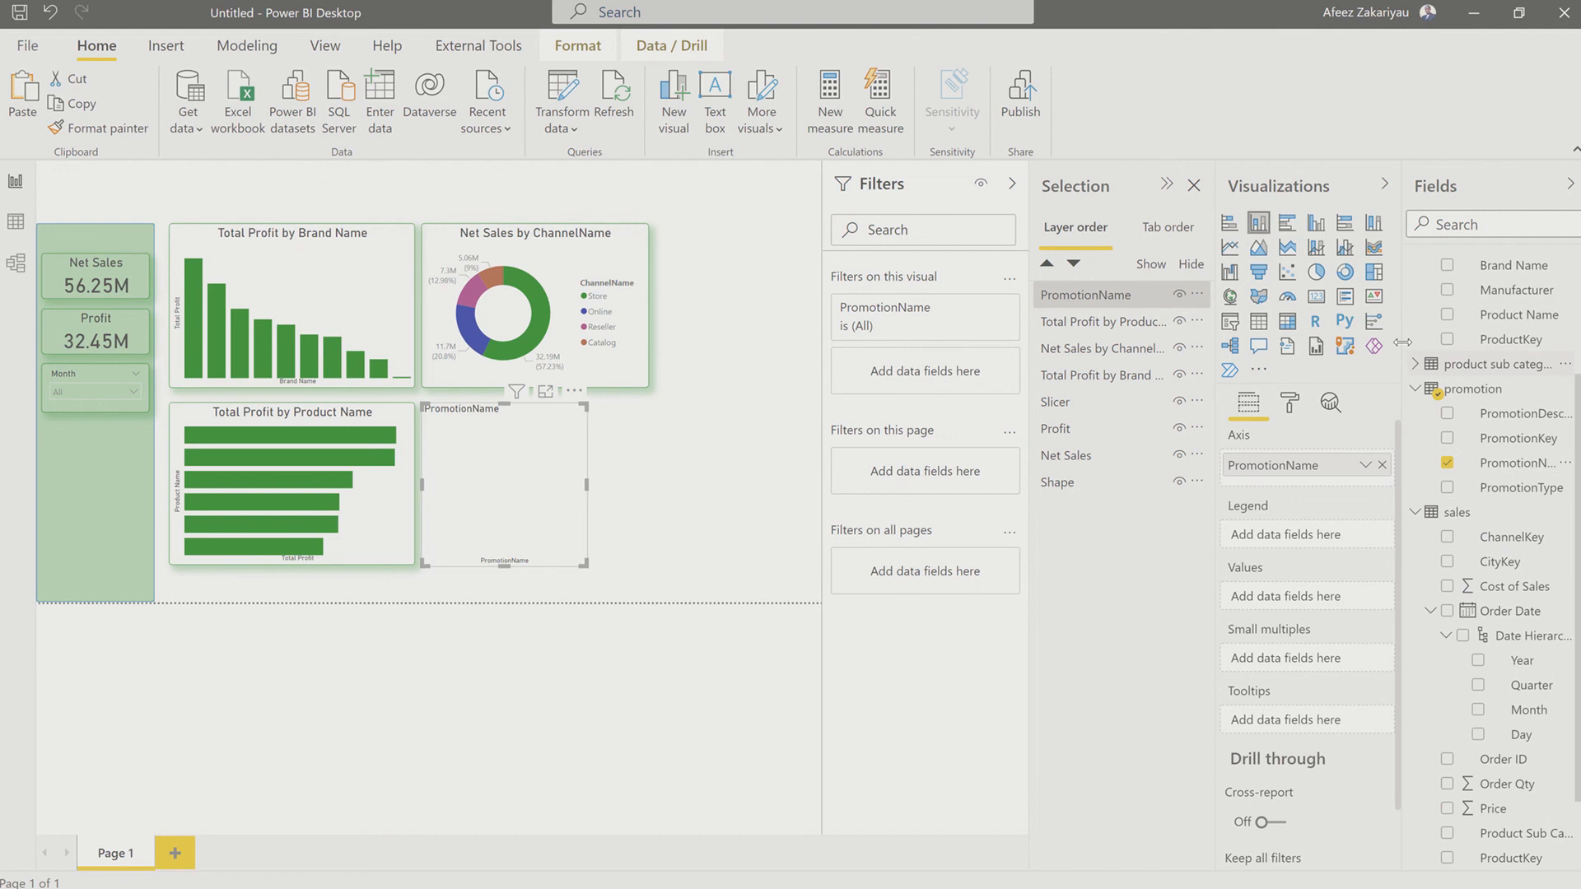
Step: Turn the PromotionName visual into a line and stacked column chart with Net Sales as column values and Total Profit as line values
scroll(1474, 323, up, 2)
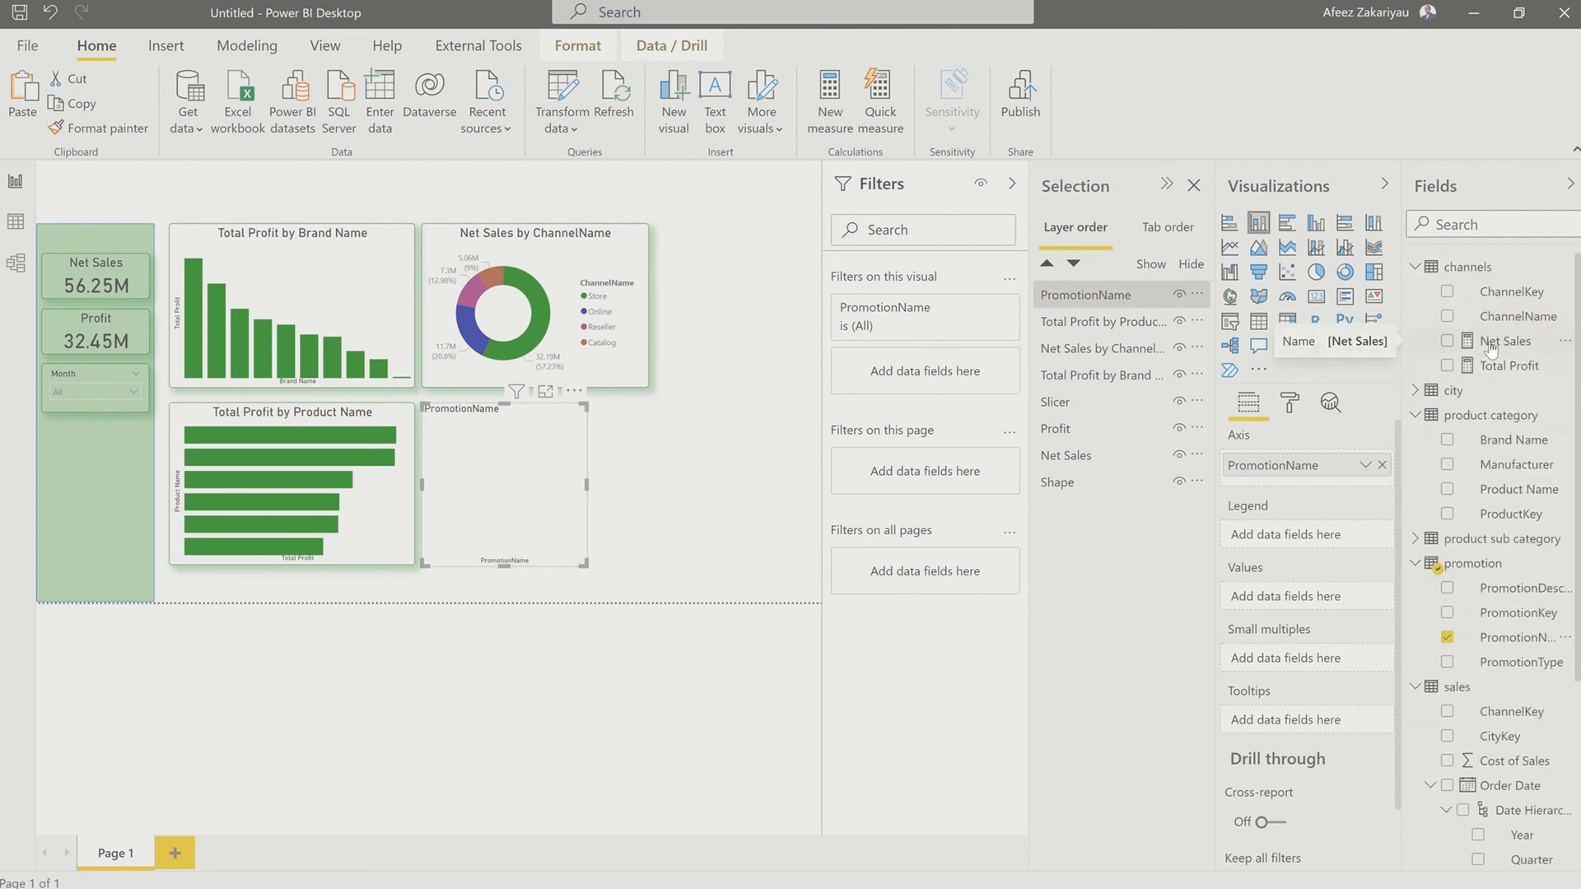
drag(1479, 346, 1270, 602)
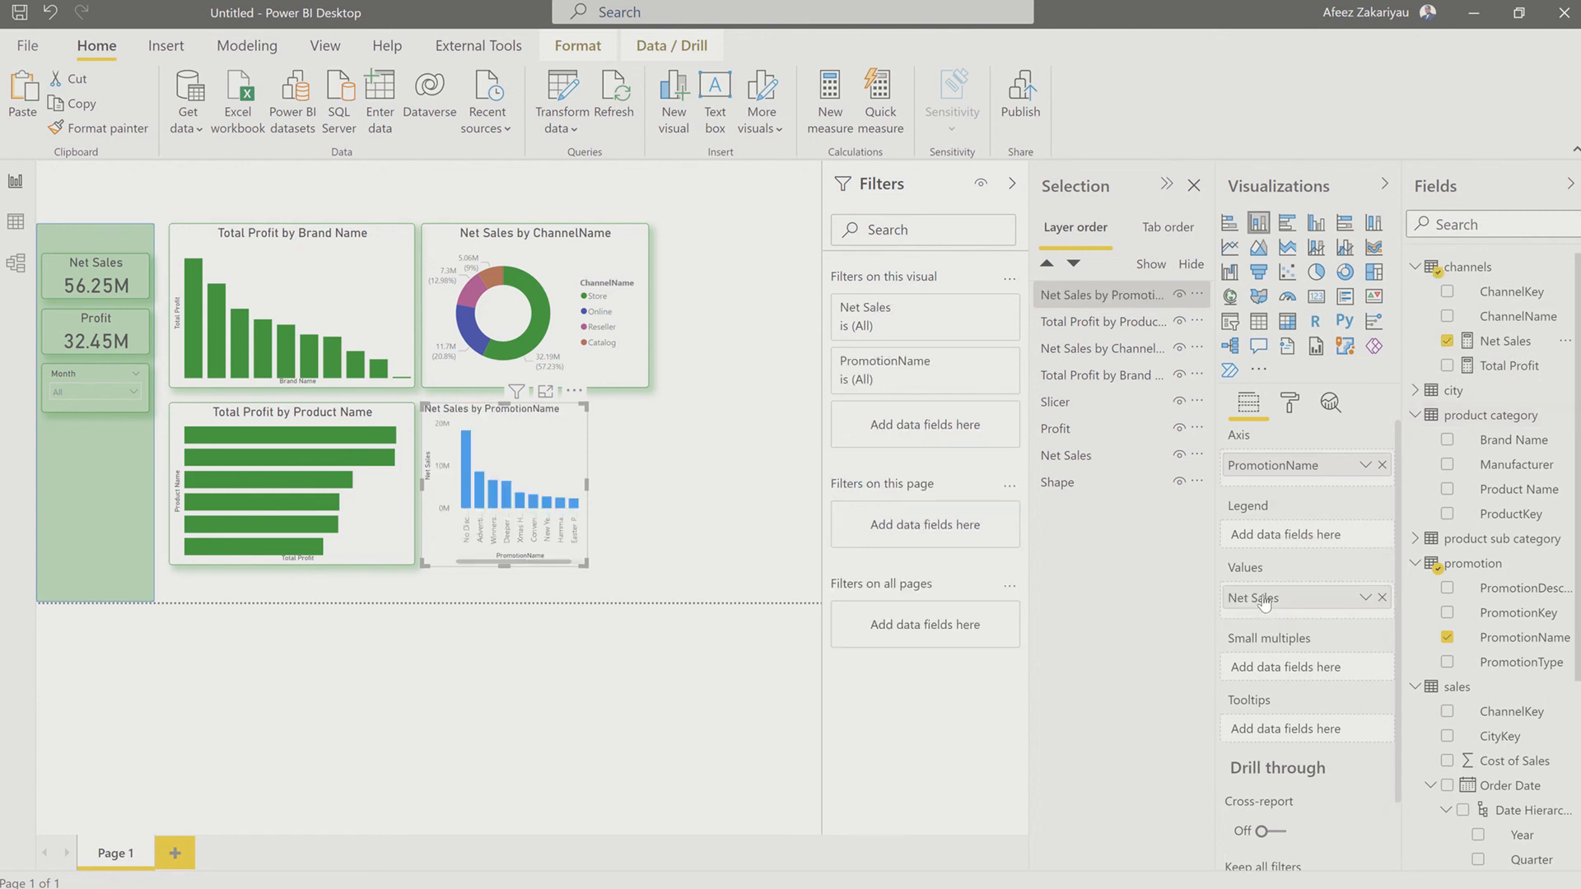
click(1317, 257)
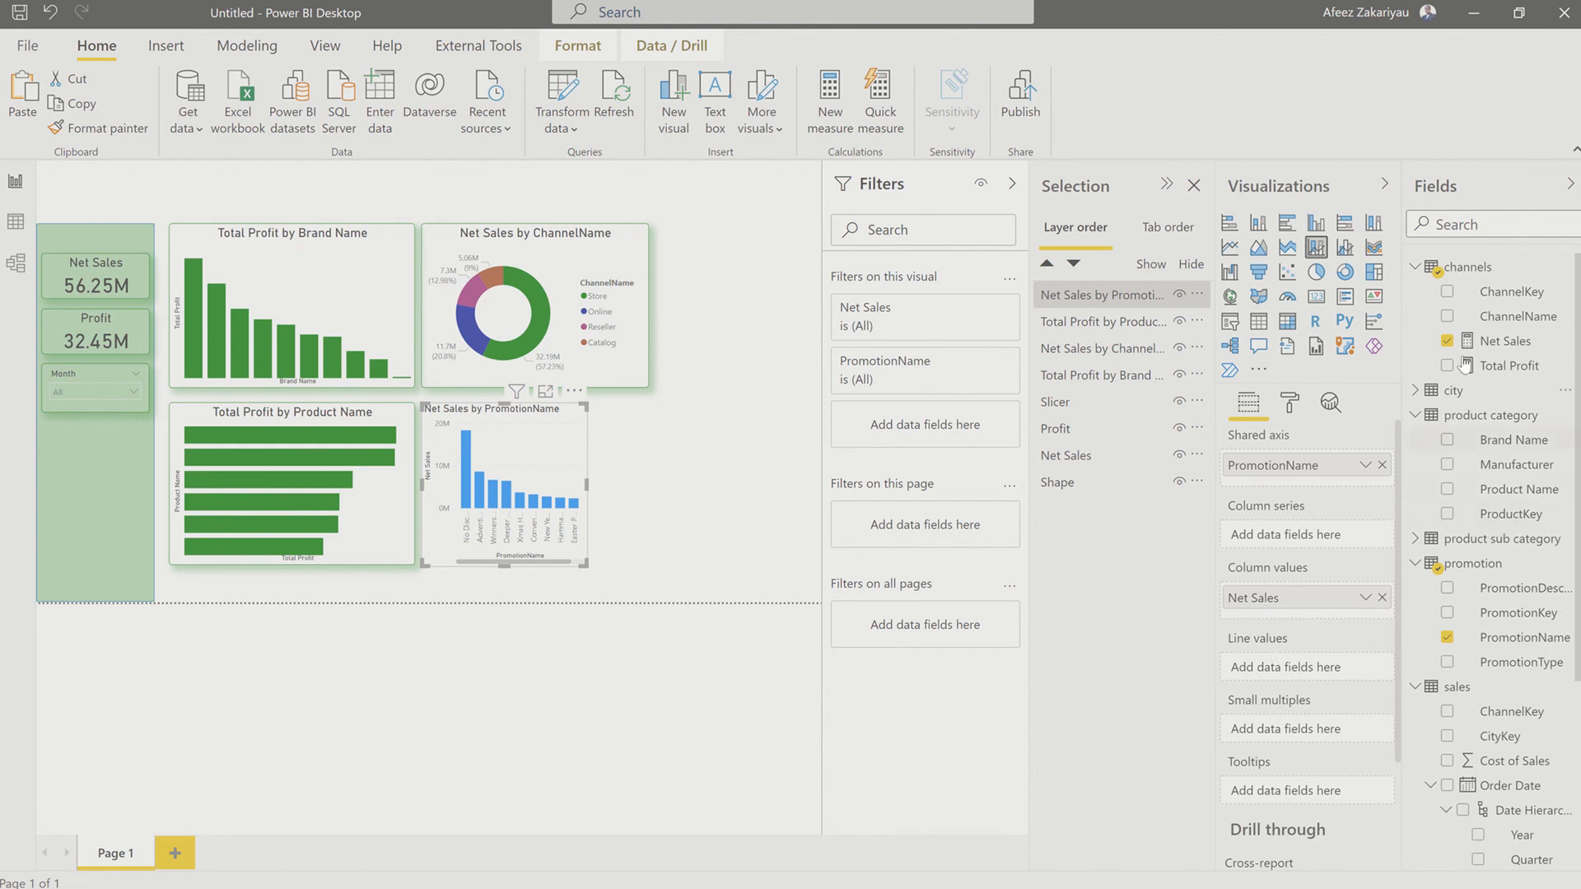
drag(1477, 375, 1268, 673)
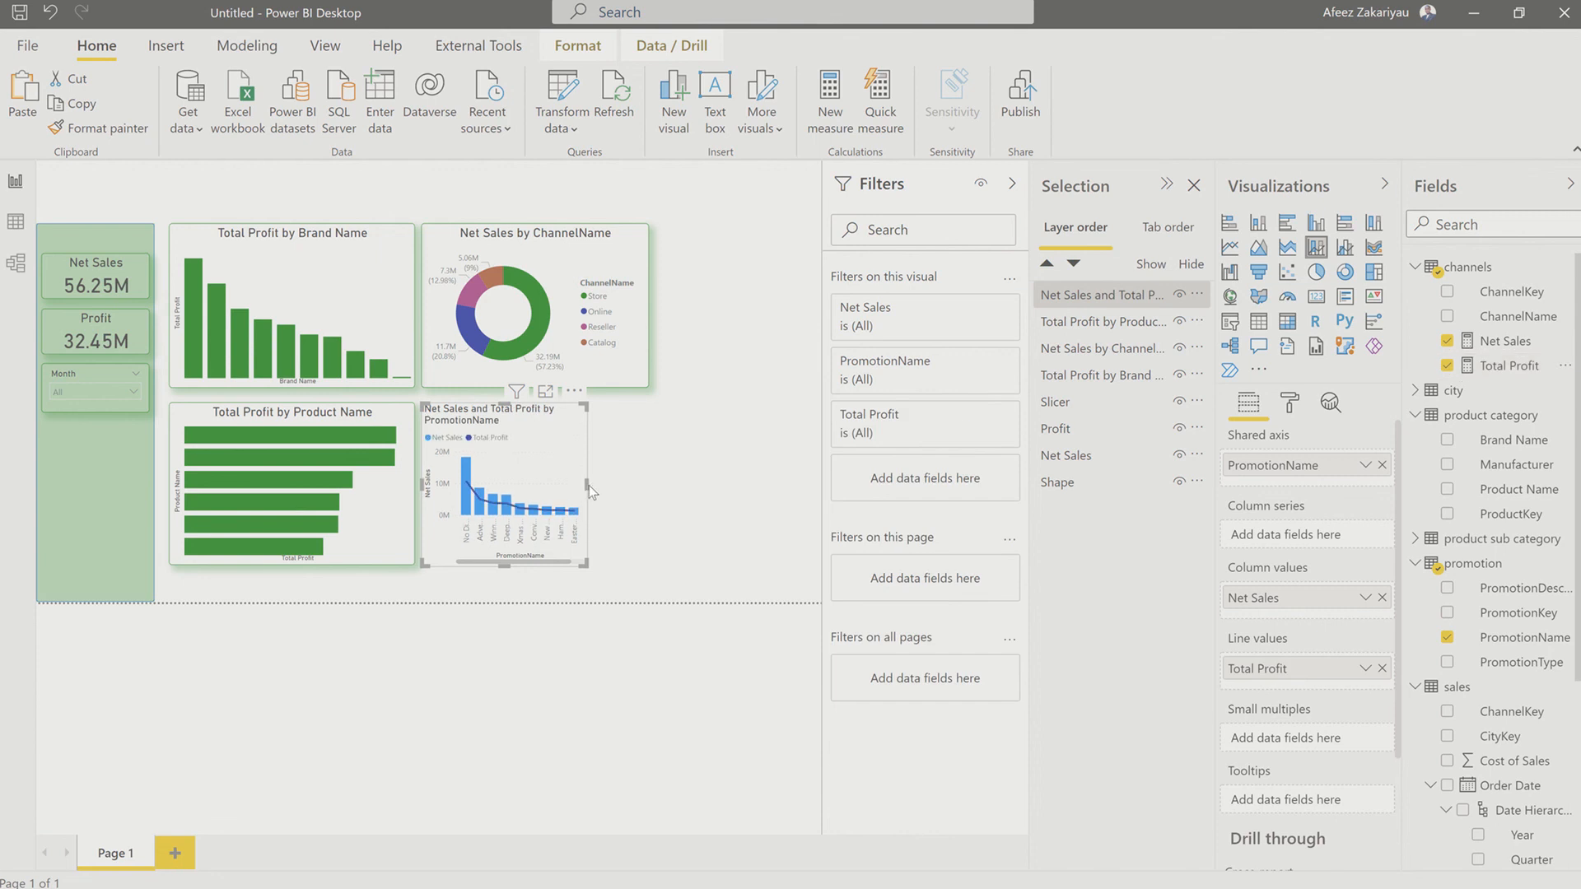
Step: Widen the PromotionName combo chart and the ChannelName donut chart until their right edges line up
drag(585, 486, 738, 506)
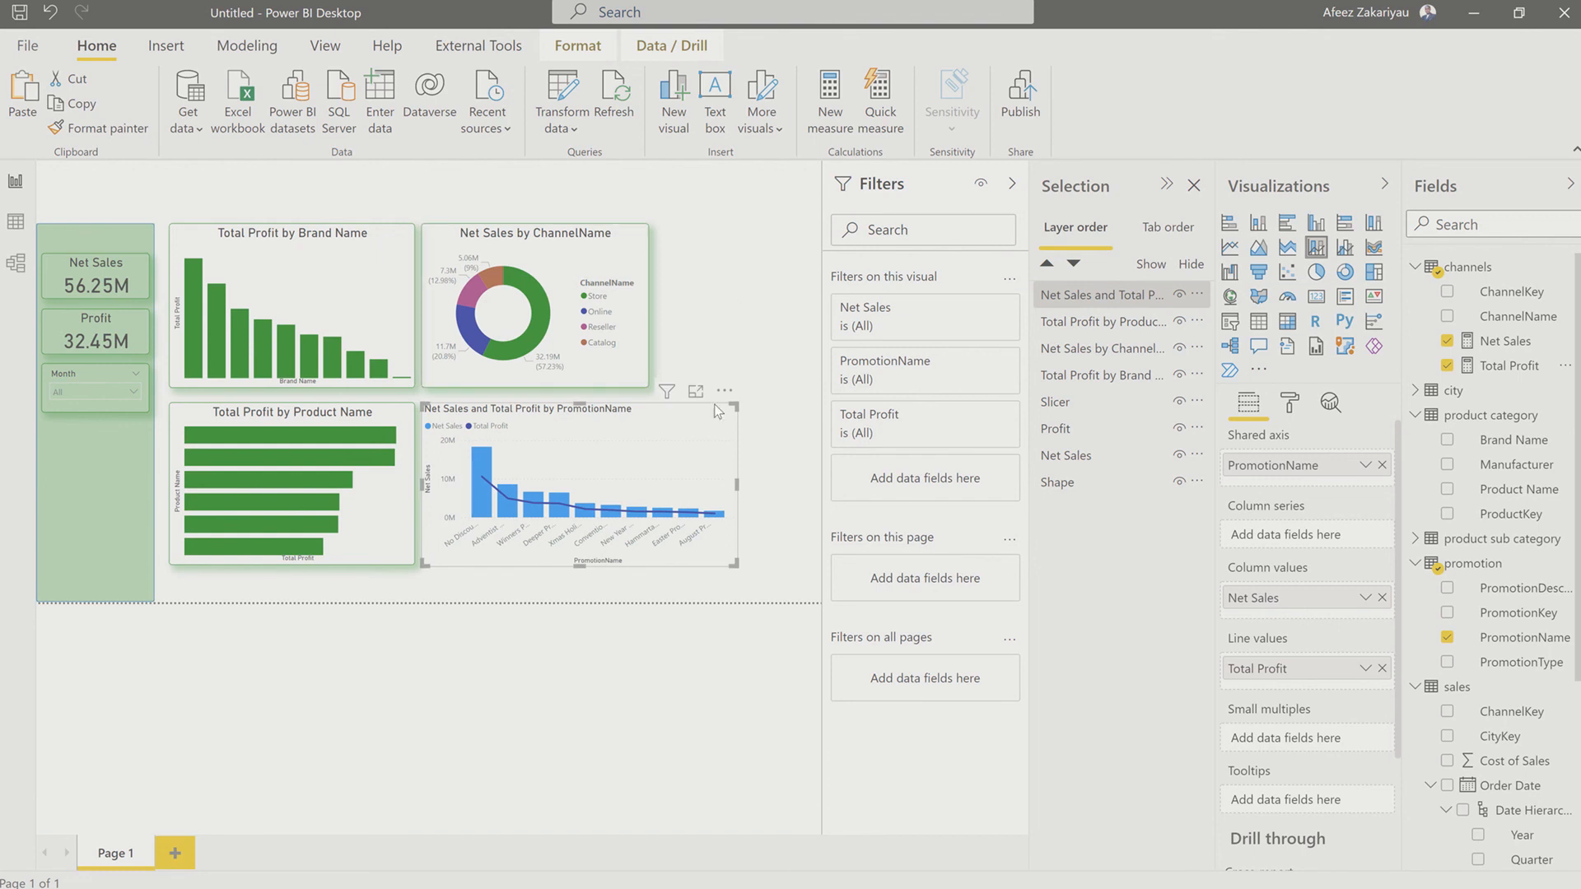
click(761, 486)
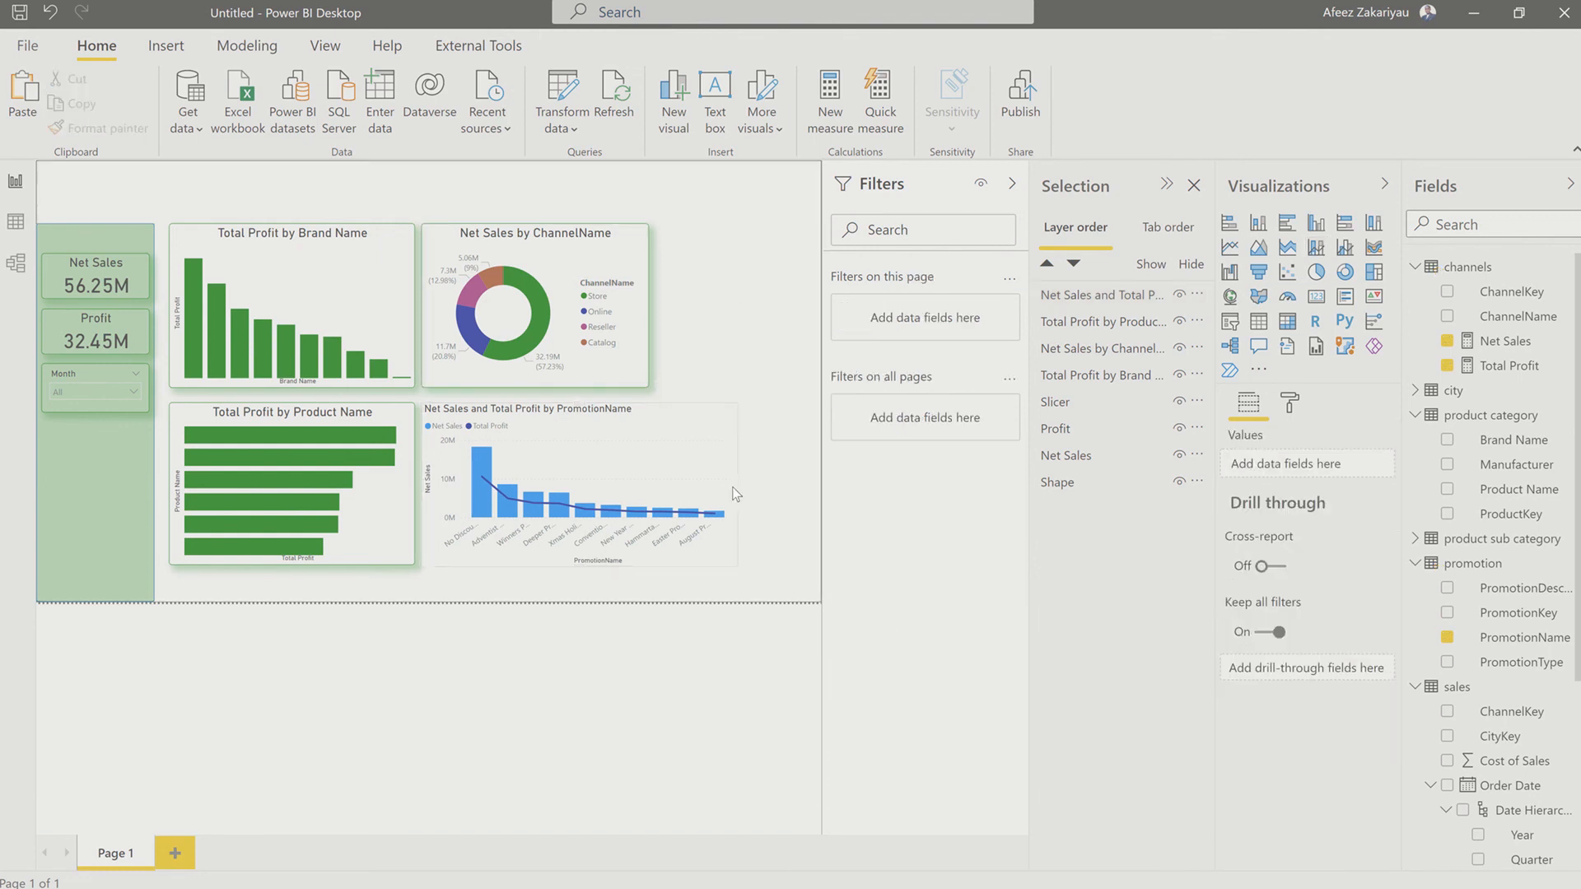
click(646, 300)
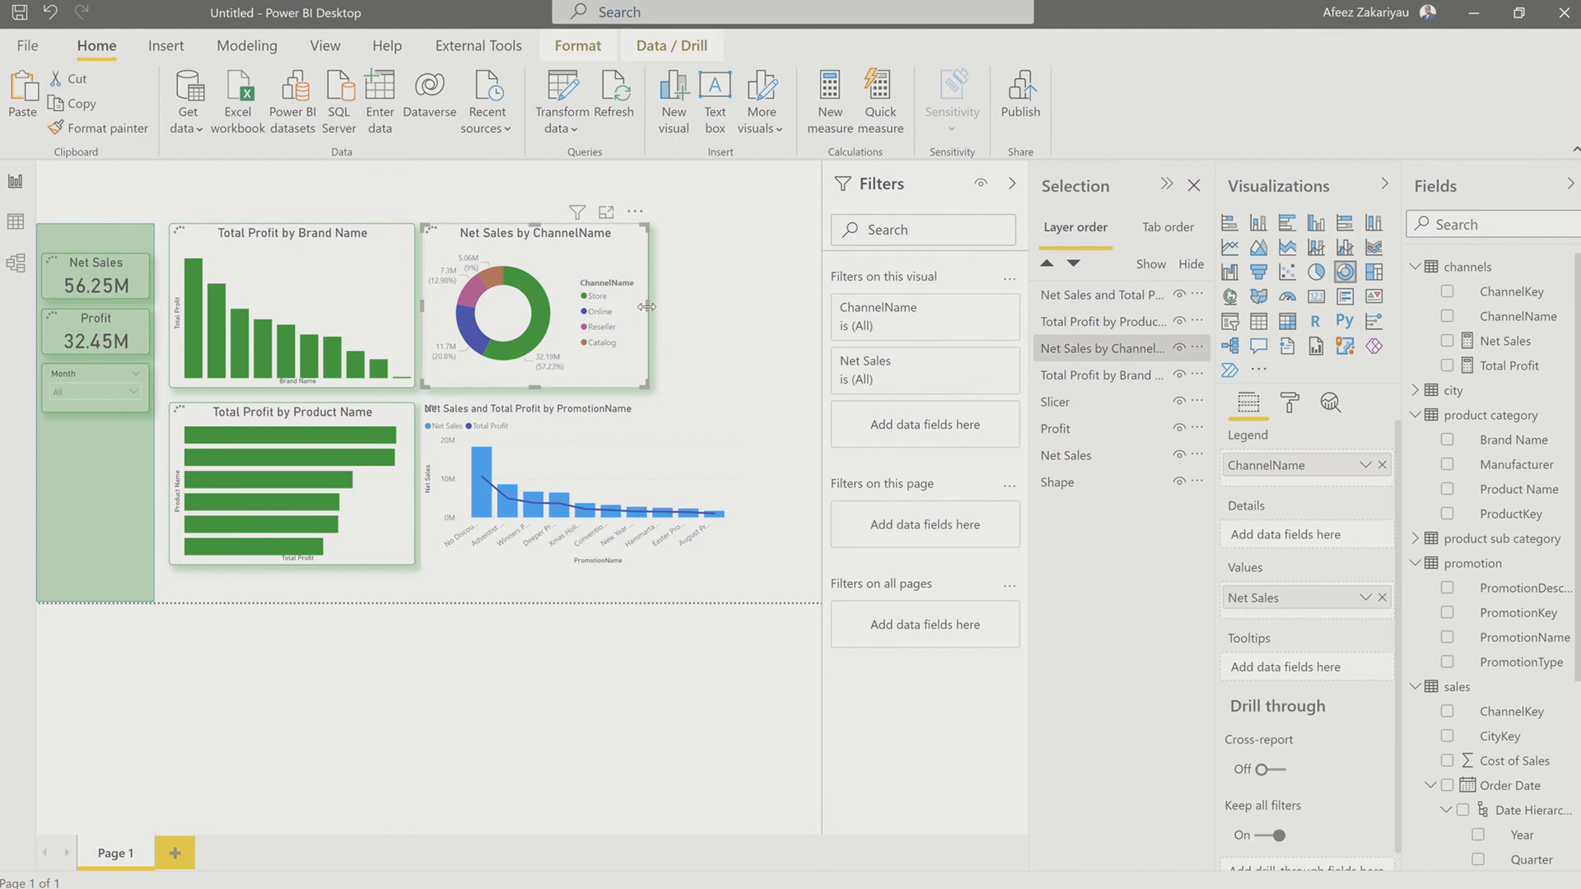
drag(648, 307, 732, 323)
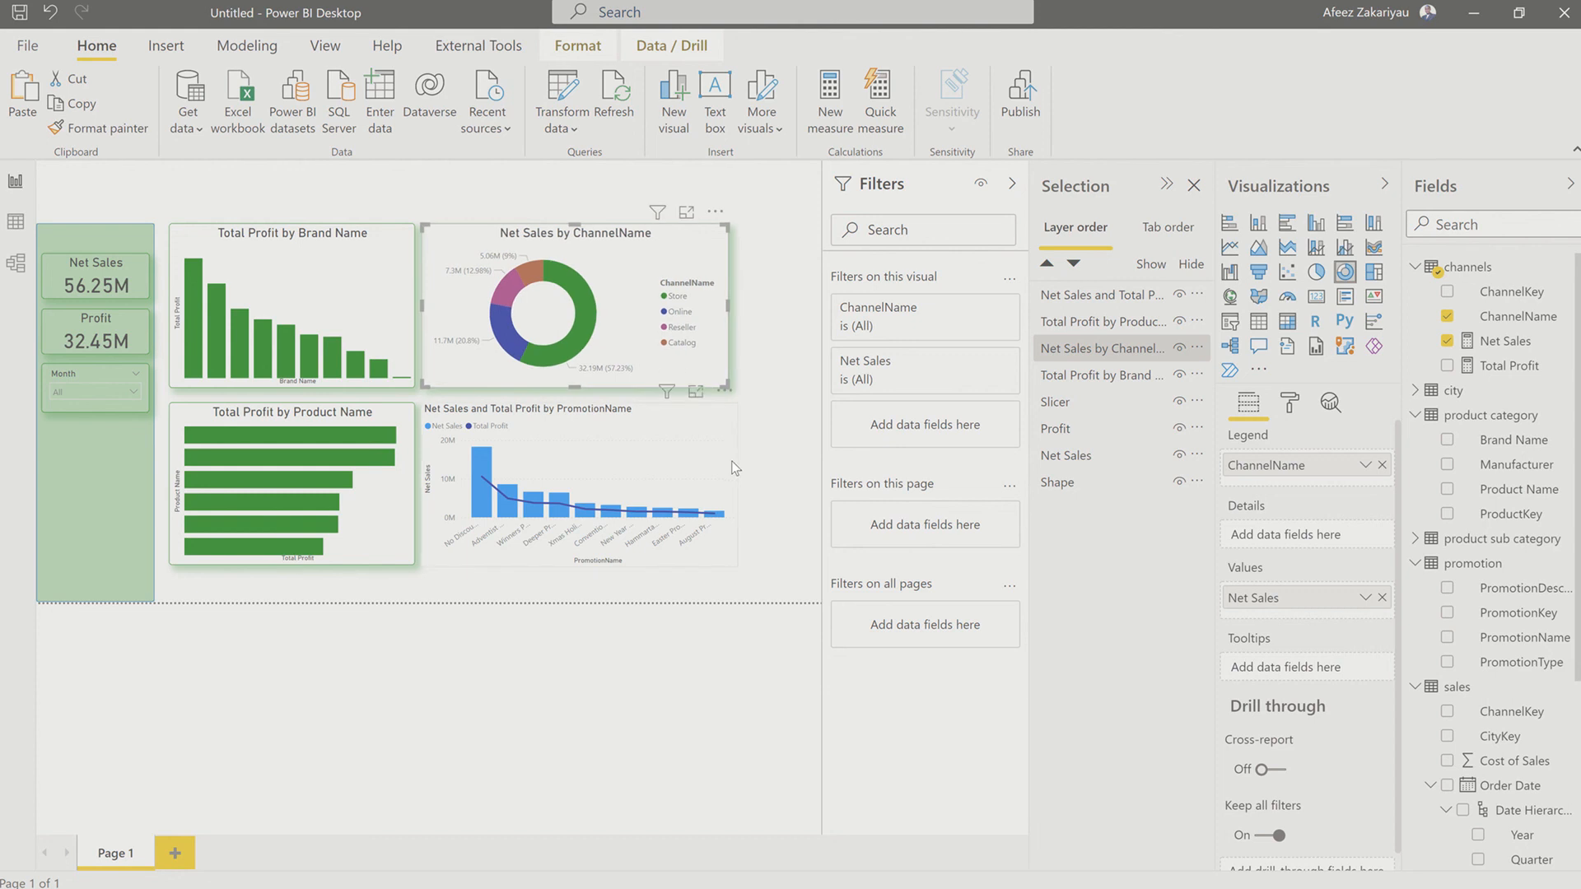
click(735, 487)
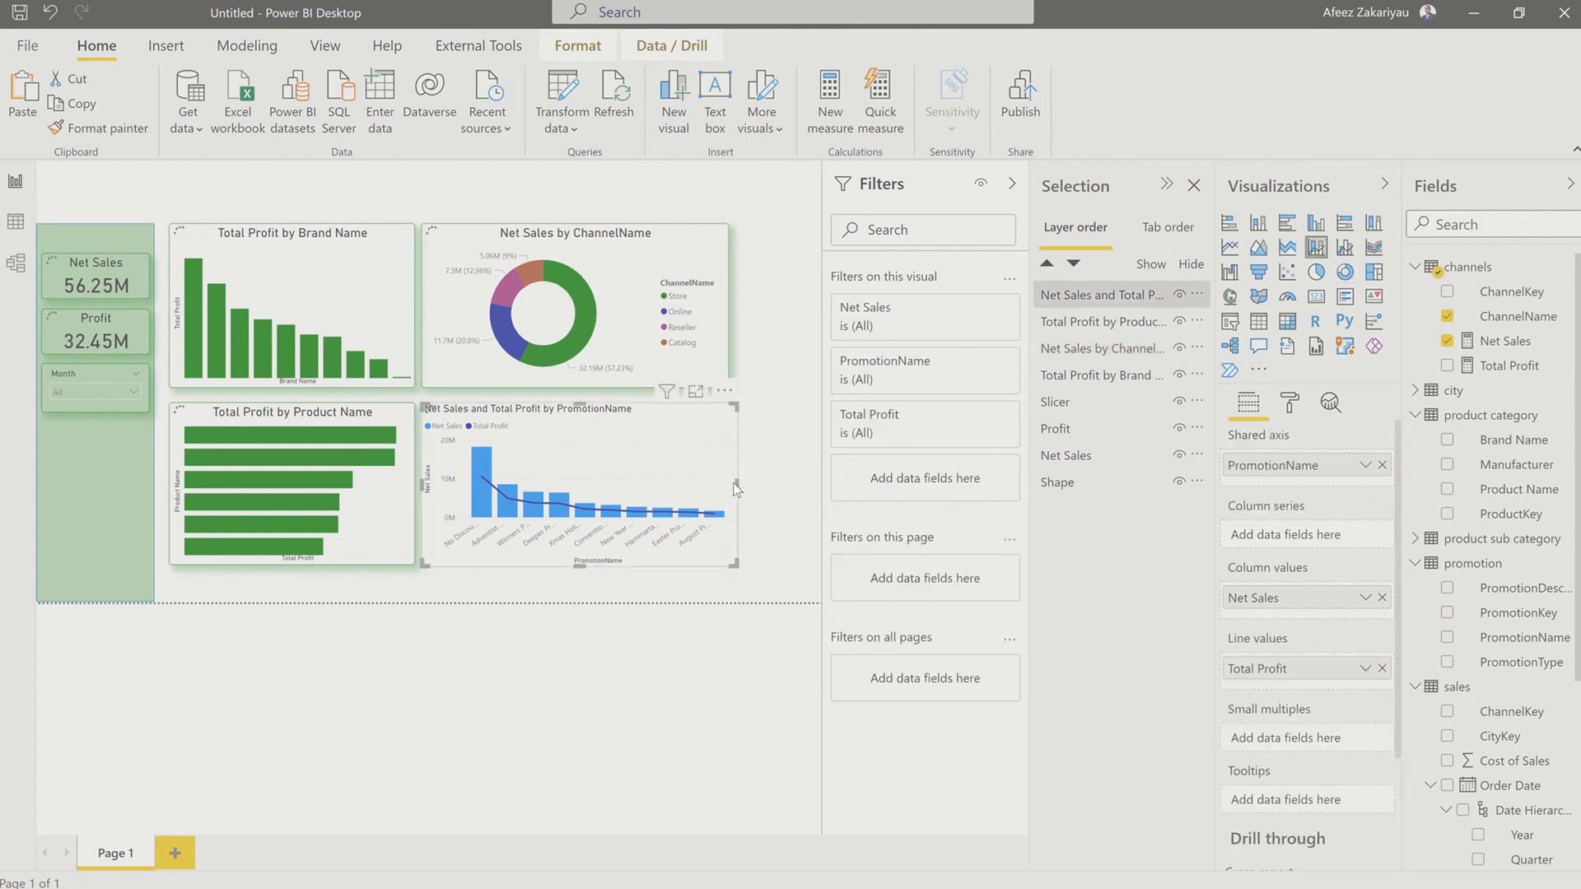
mouse_move(735, 484)
mouse_down()
mouse_move(723, 492)
mouse_move(737, 480)
mouse_up()
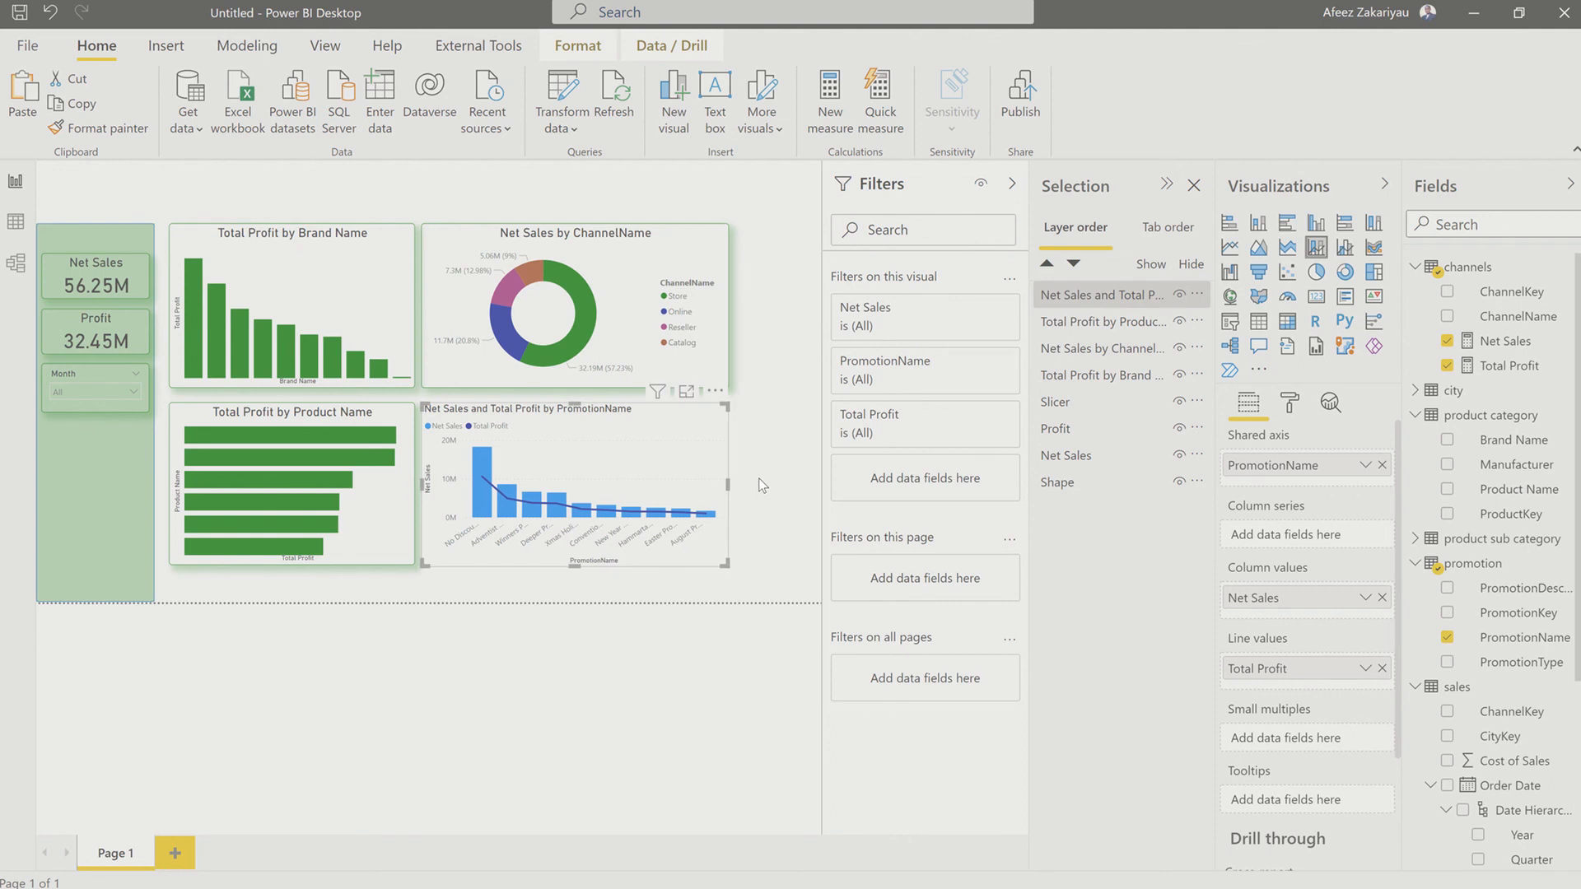
click(762, 486)
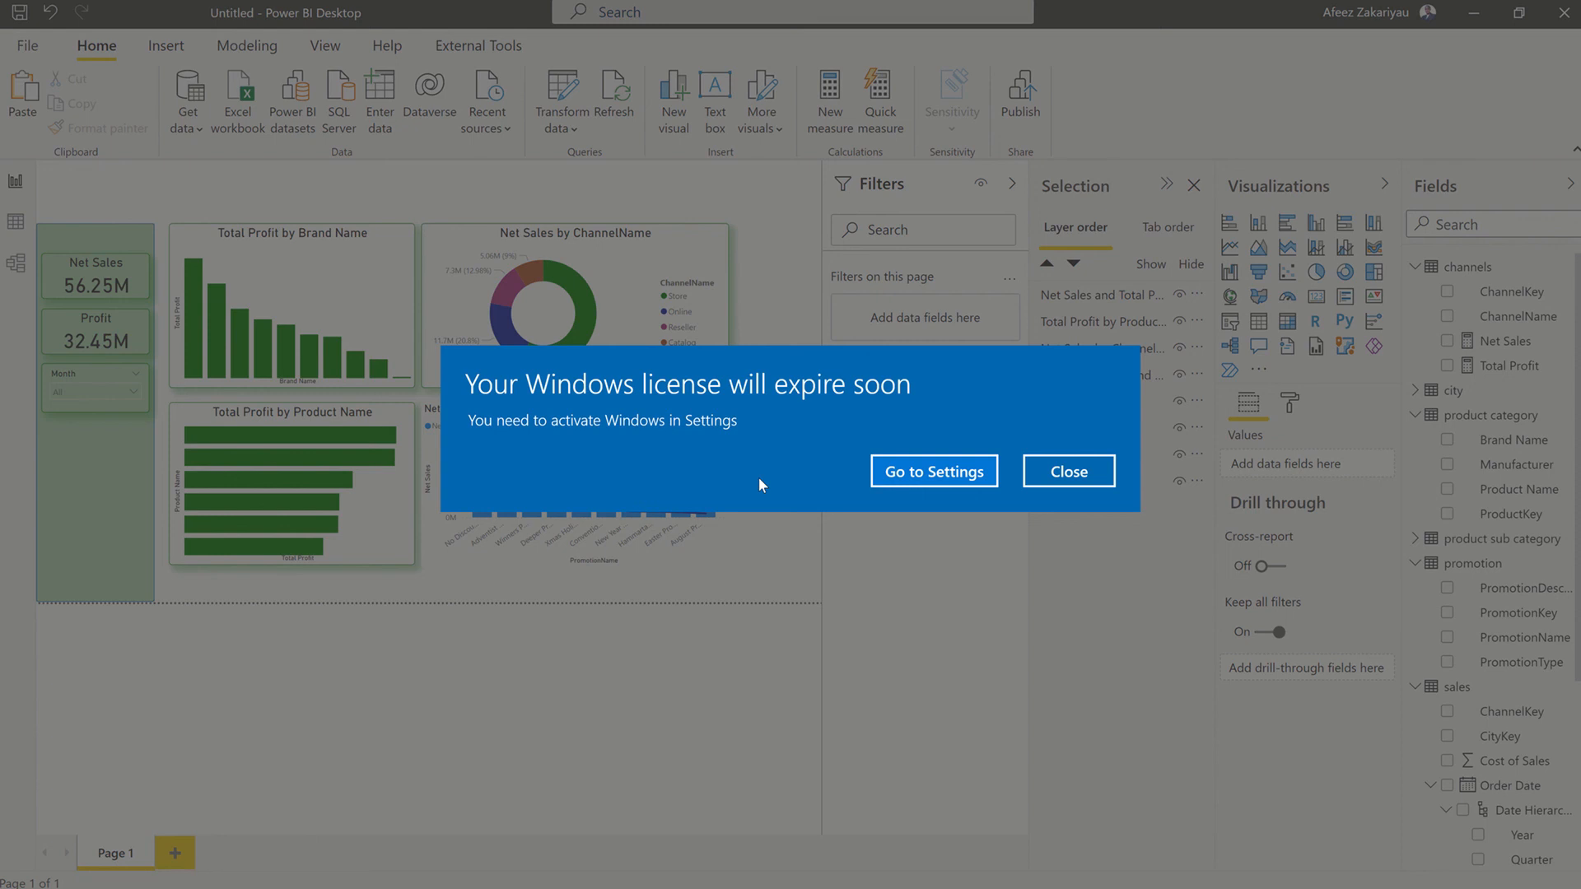
Step: Dismiss the Windows license notice and turn on the X axis and Y axis of the Total Profit by Brand Name chart
click(1038, 479)
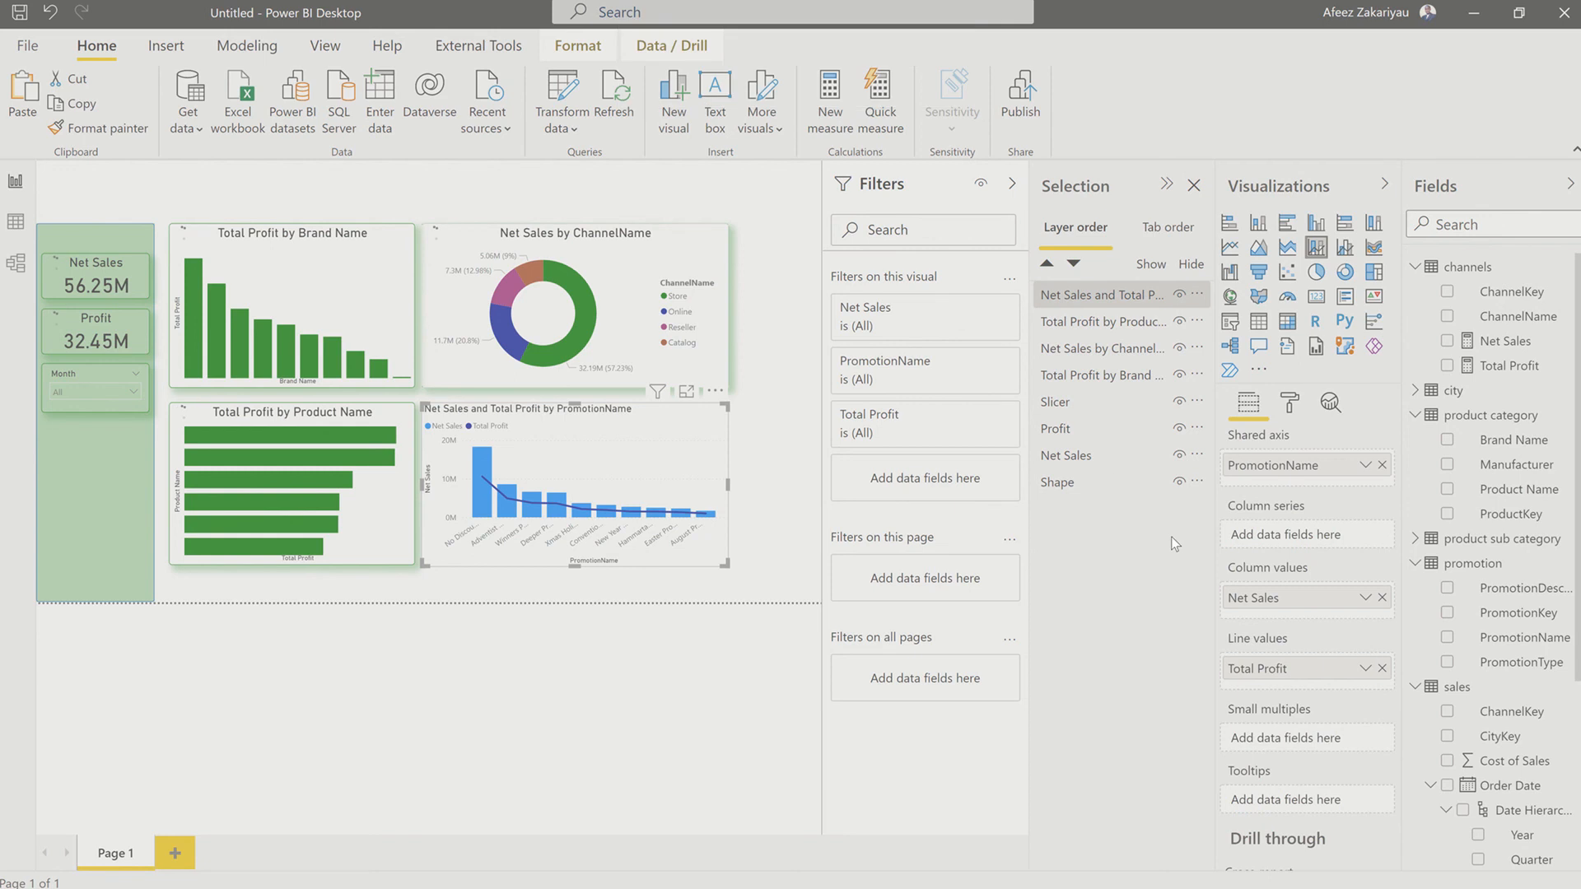
click(1290, 404)
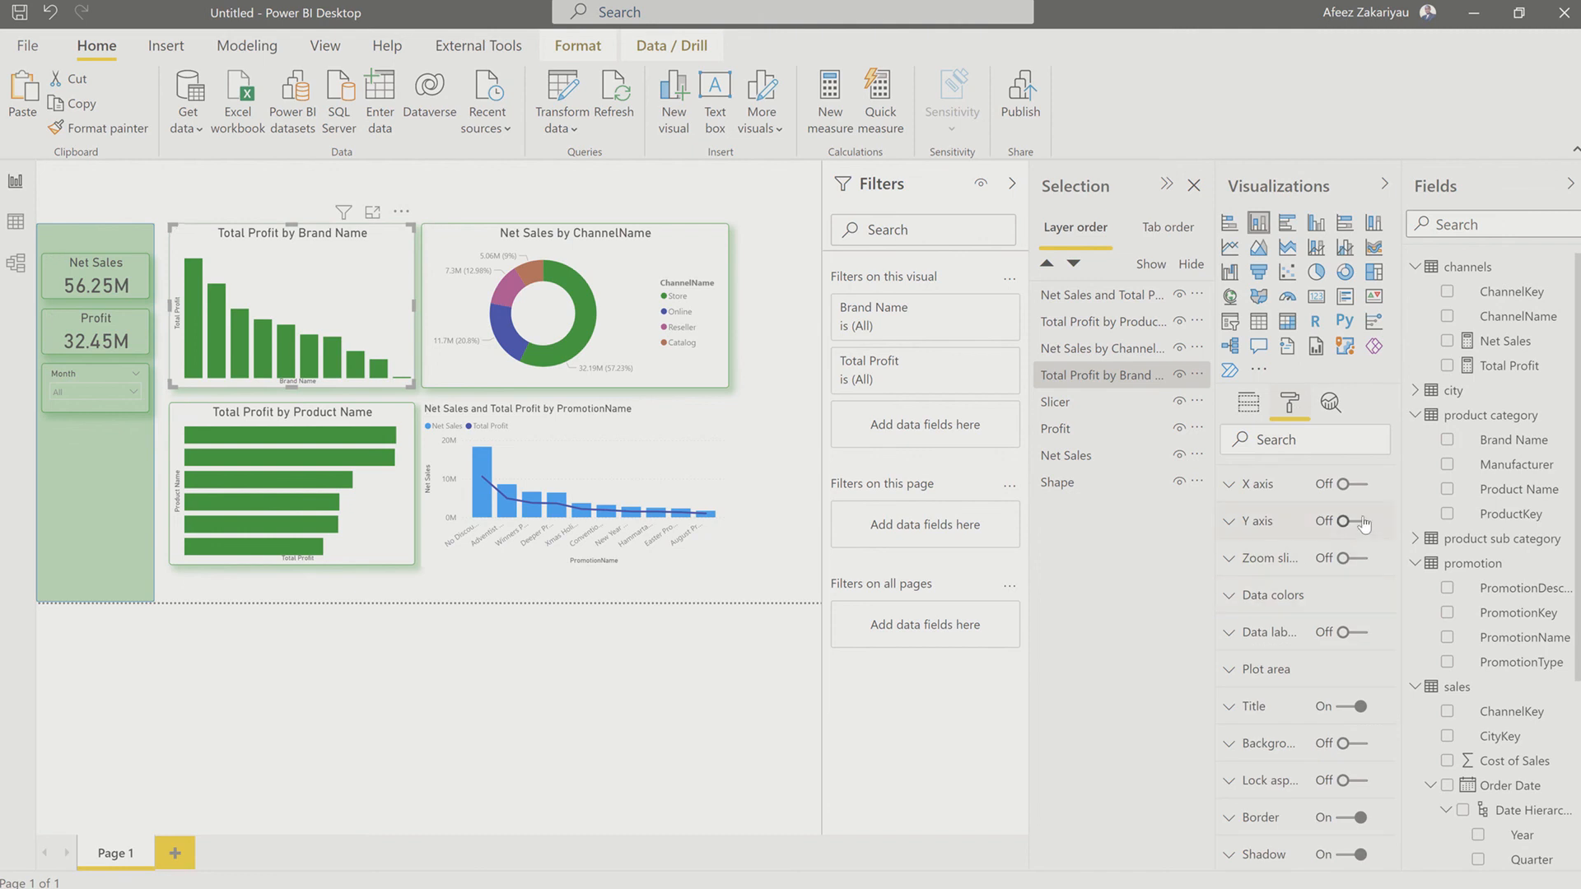
scroll(1362, 524, up, 1)
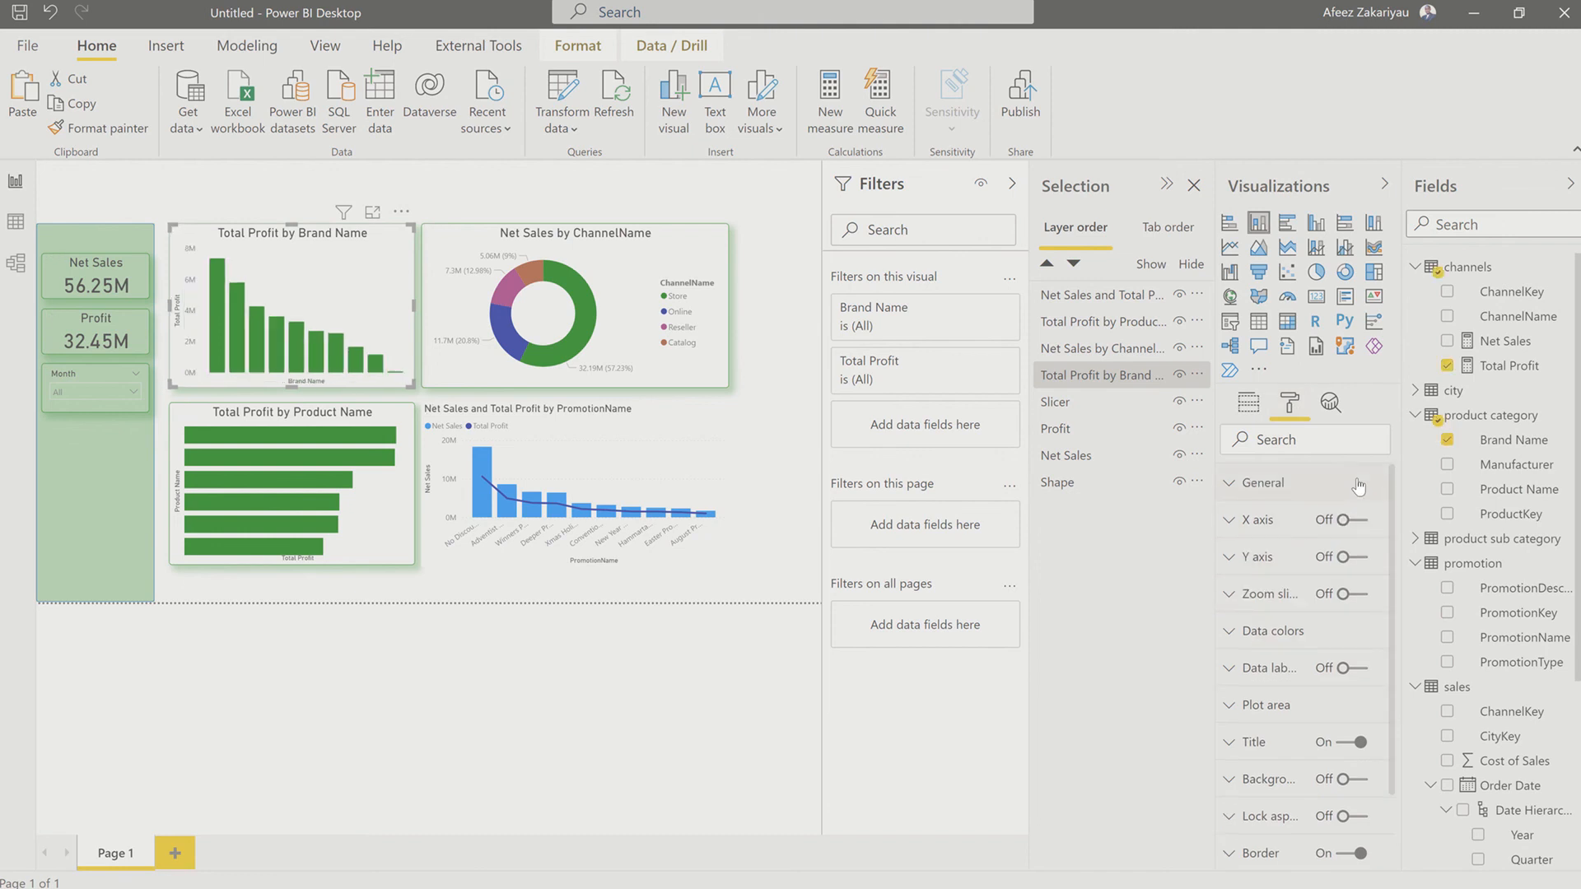
click(1343, 557)
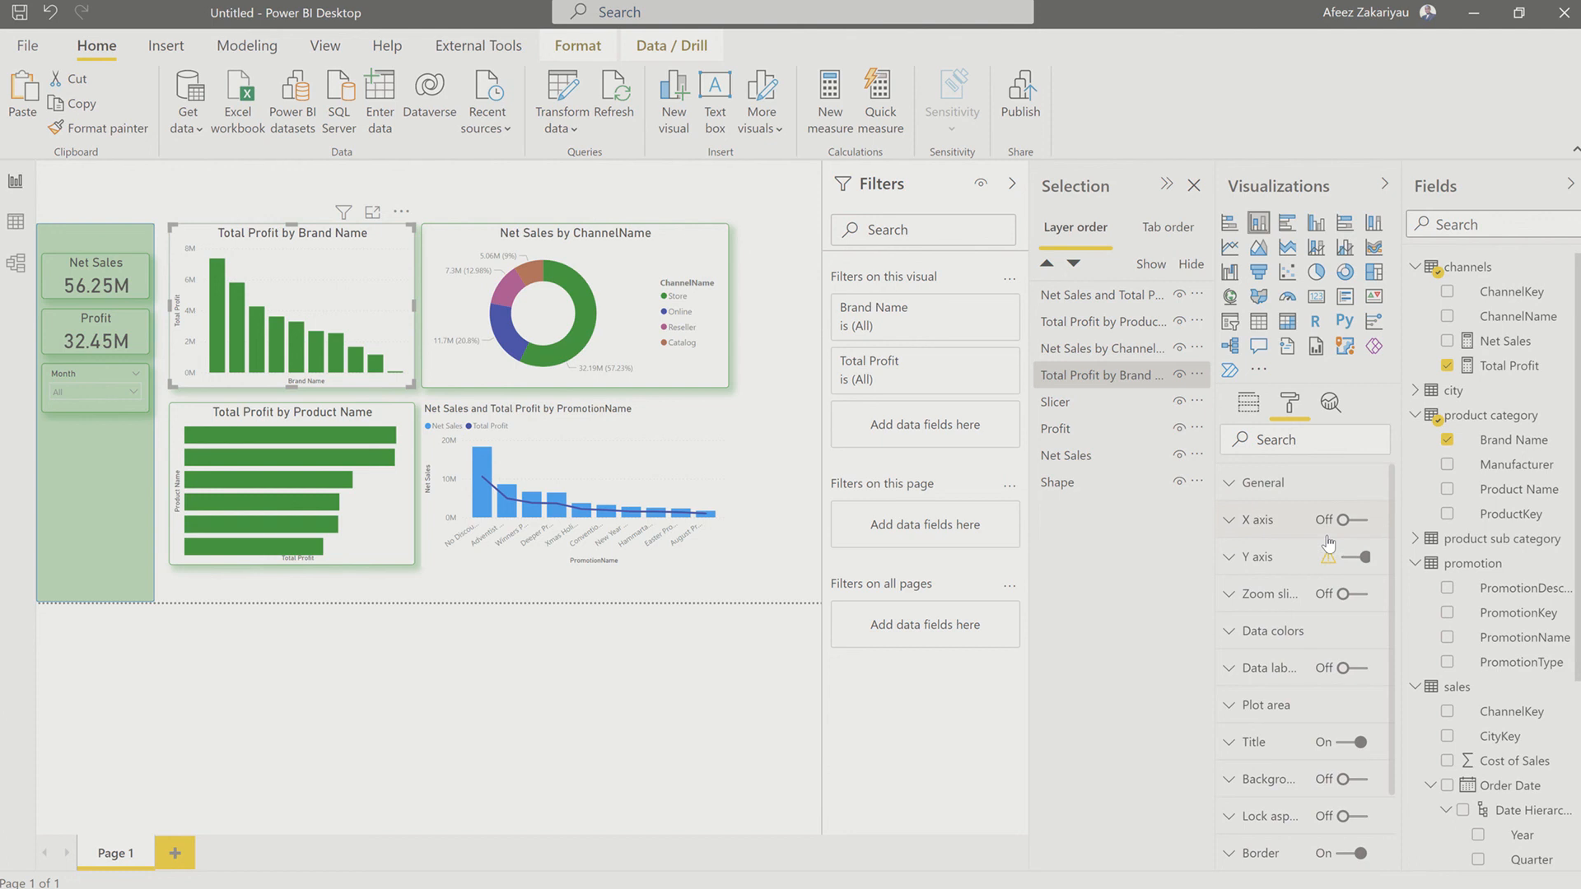
click(1371, 524)
click(1357, 524)
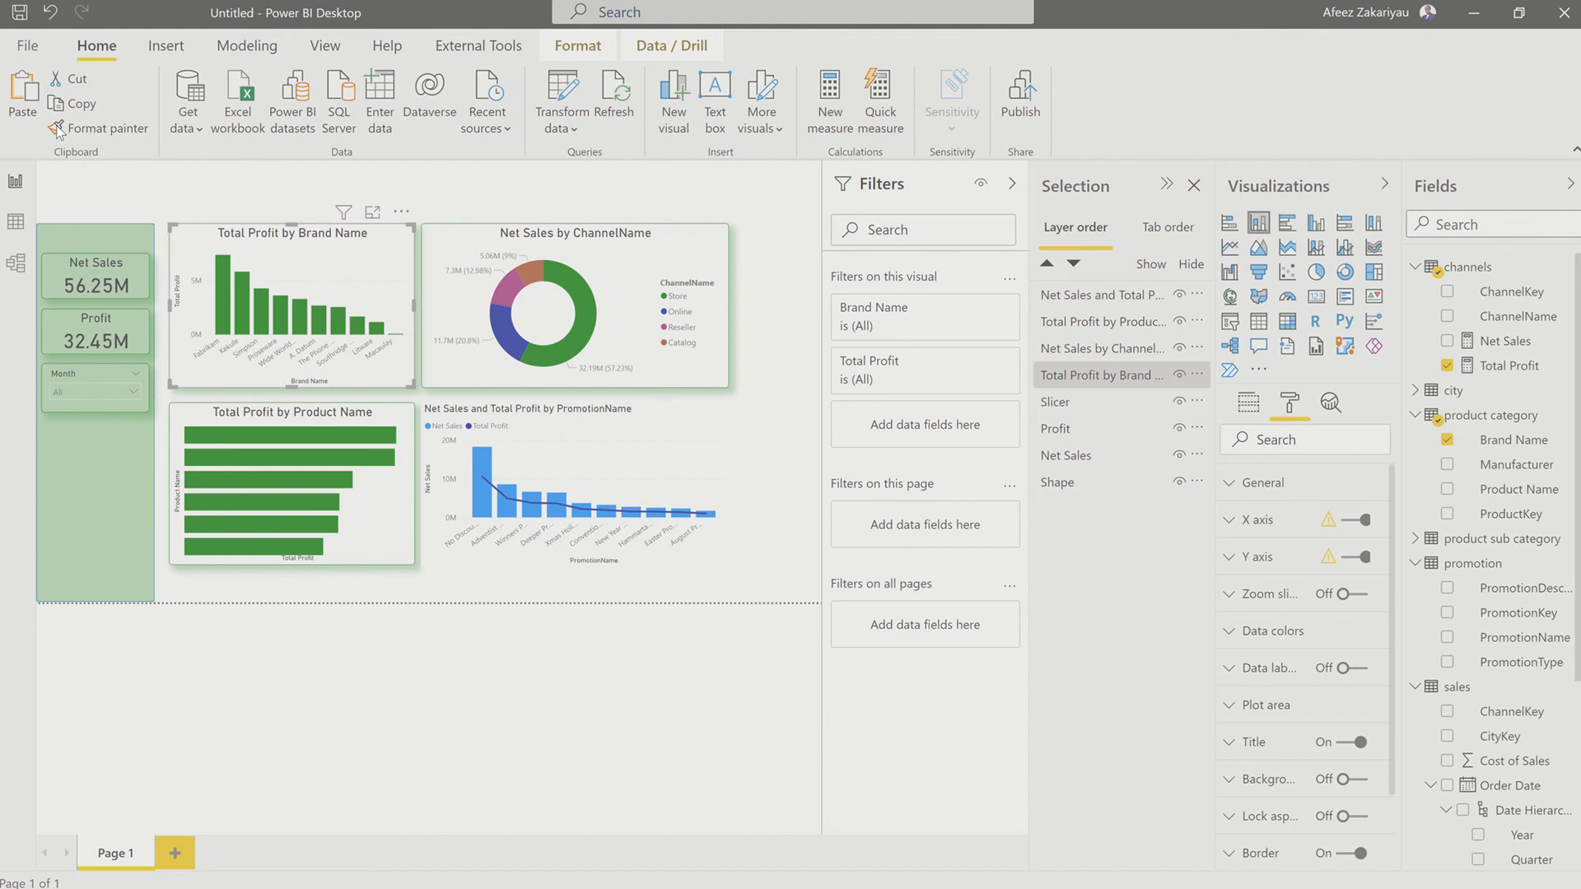
Step: Copy the Brand Name chart's formatting onto the Product Name bar chart and that chart's formatting onto the PromotionName combo chart with Format painter
click(86, 130)
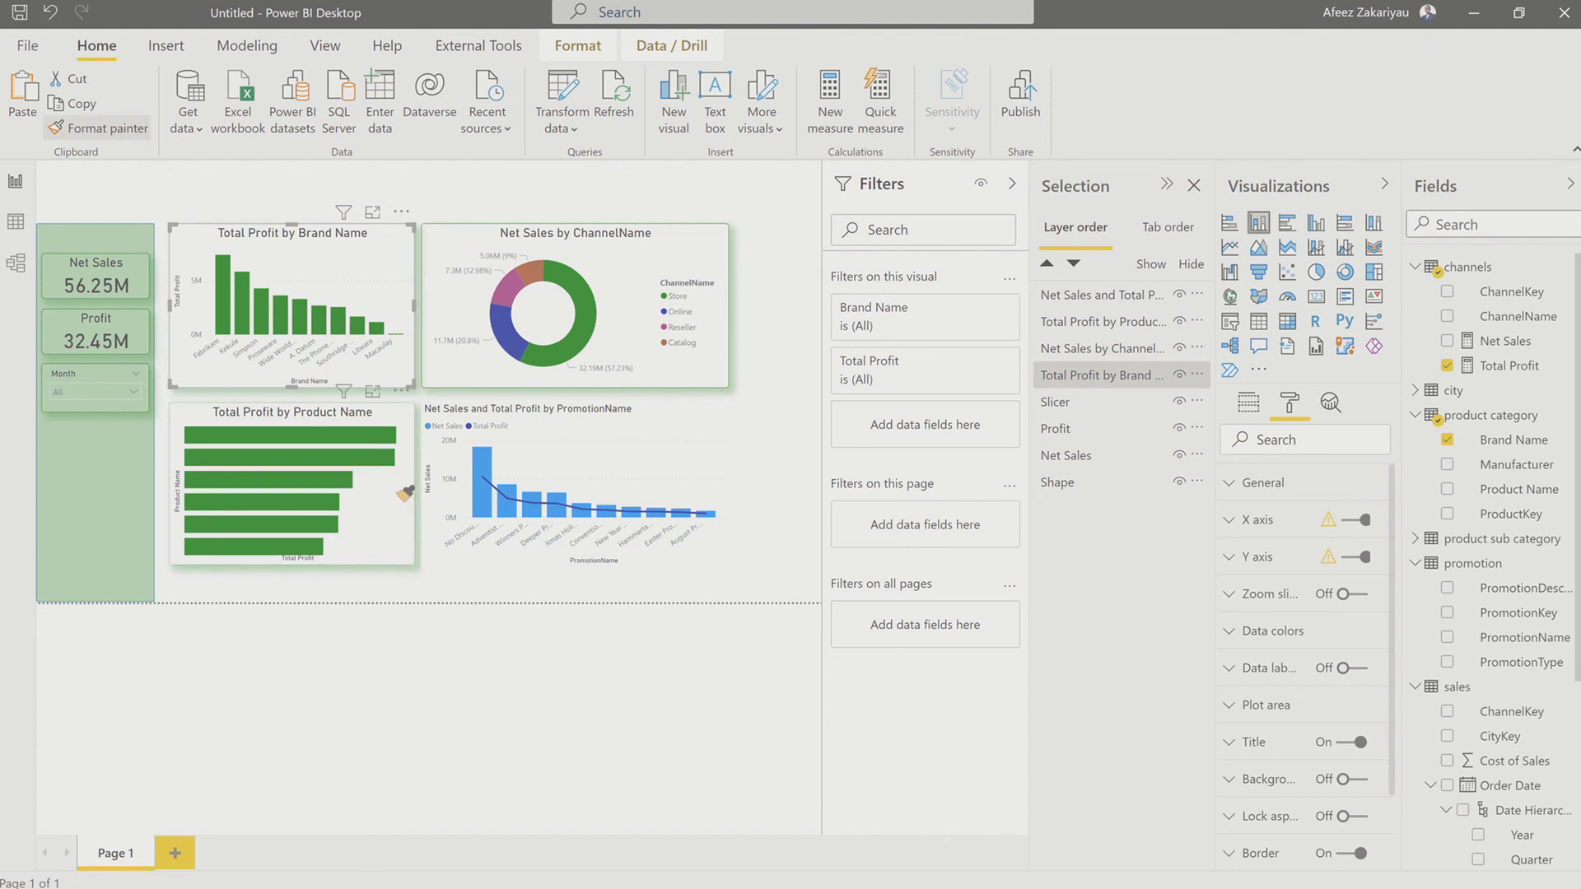
click(405, 493)
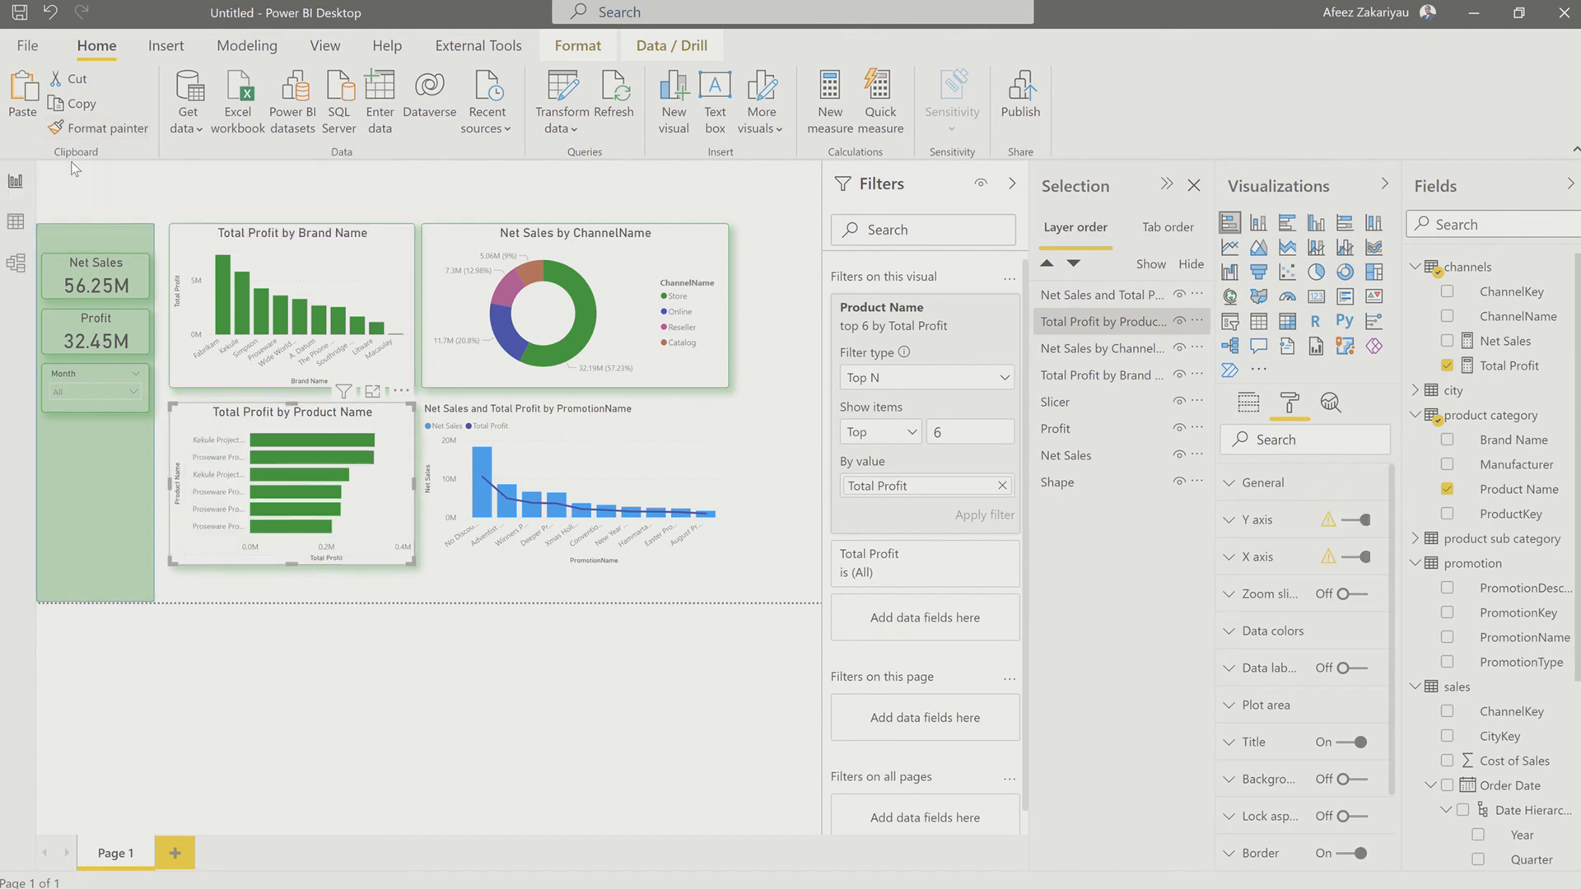
click(106, 130)
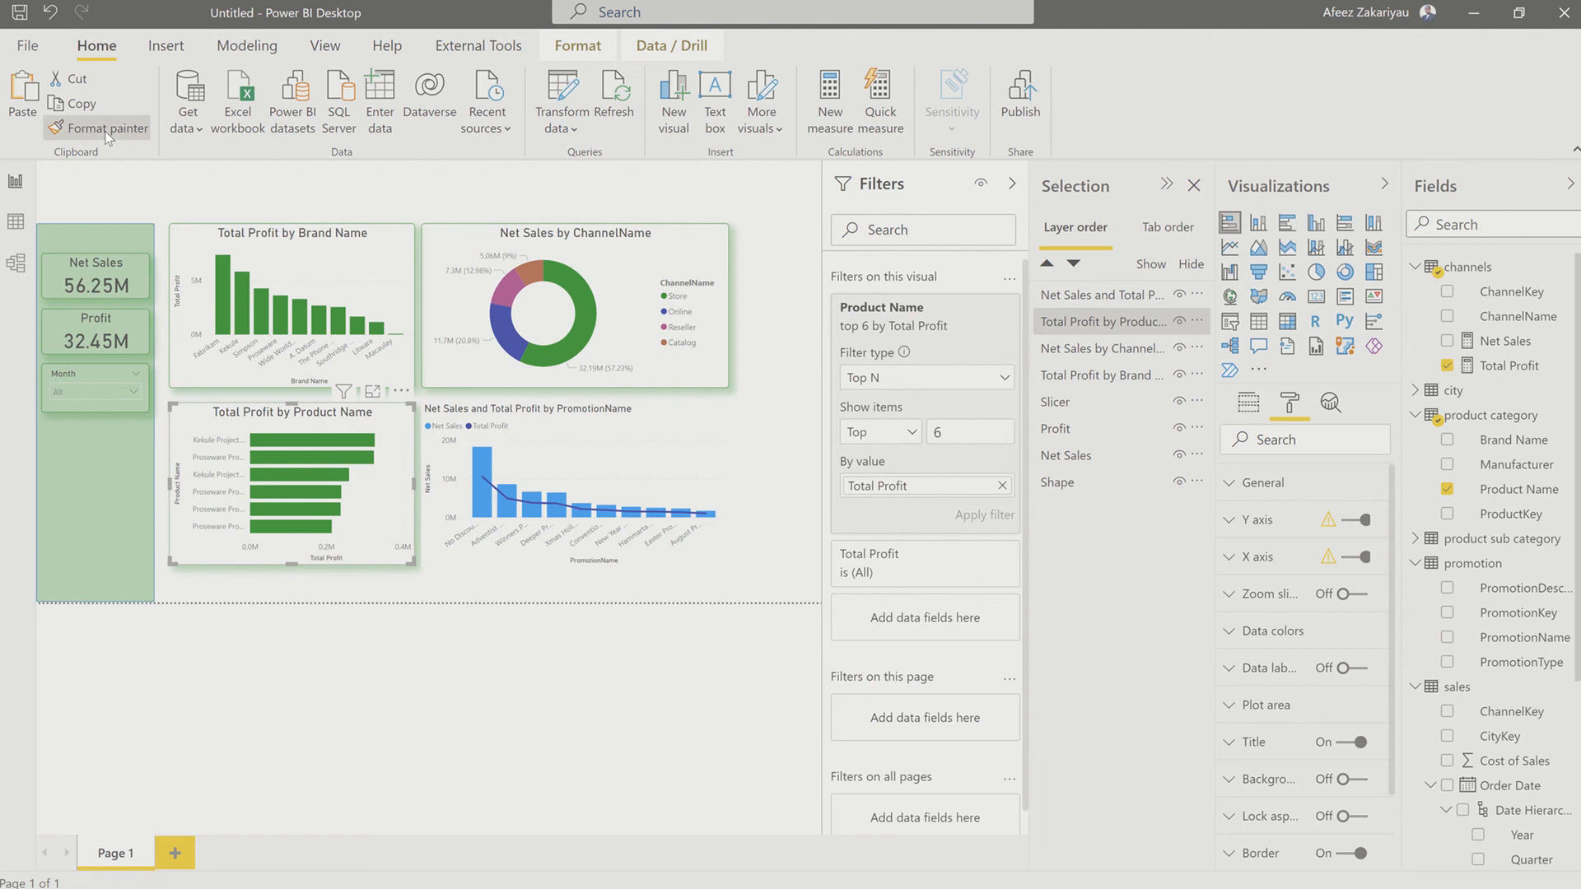
click(633, 449)
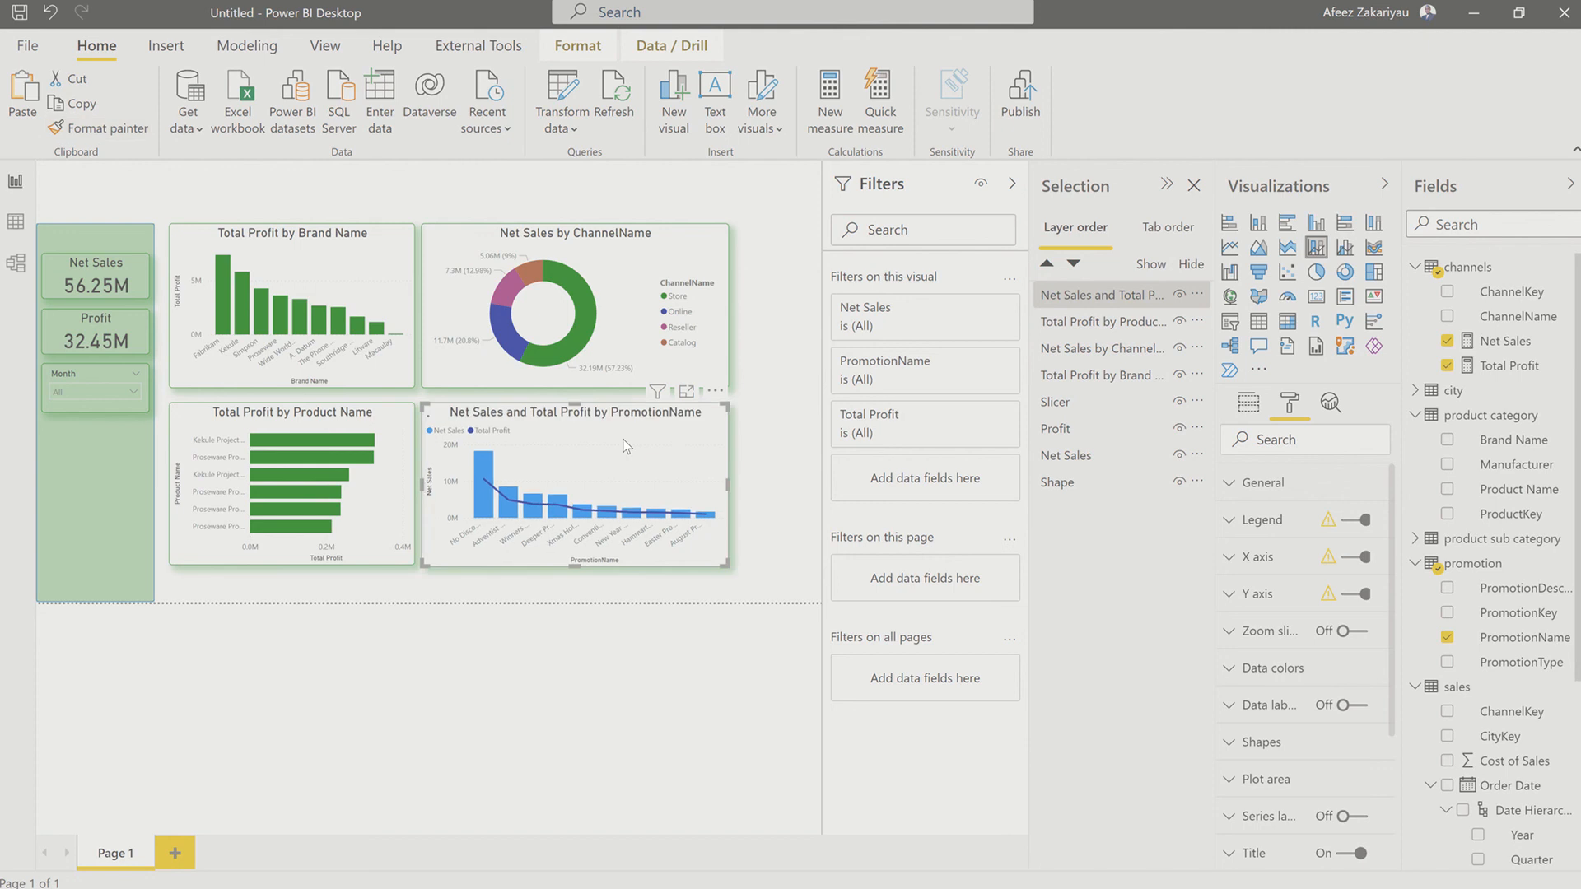
click(787, 416)
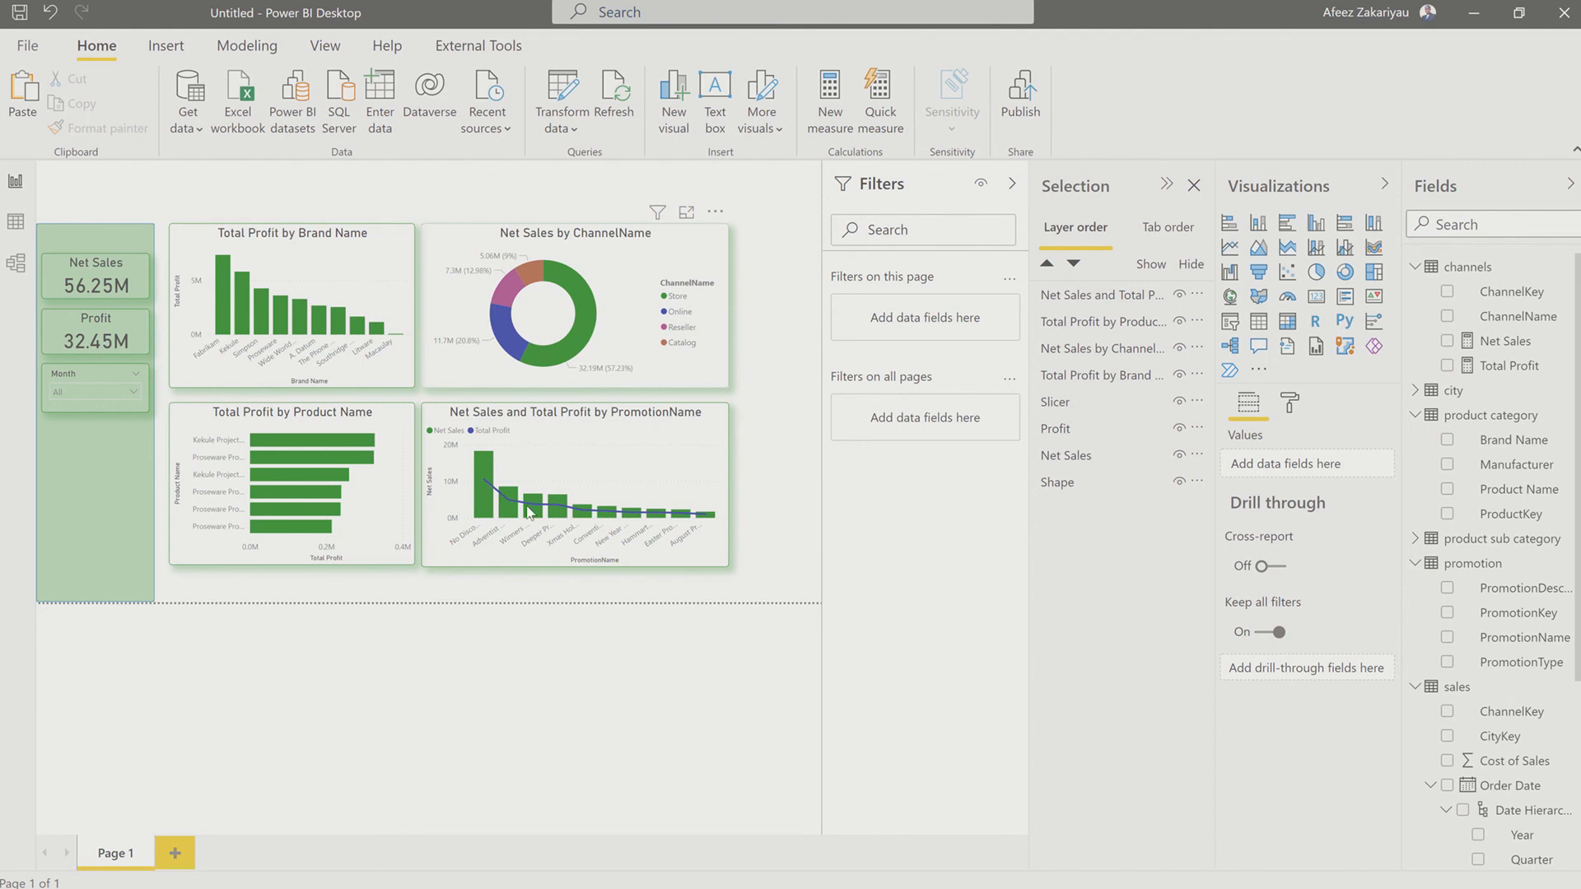
key(Tab)
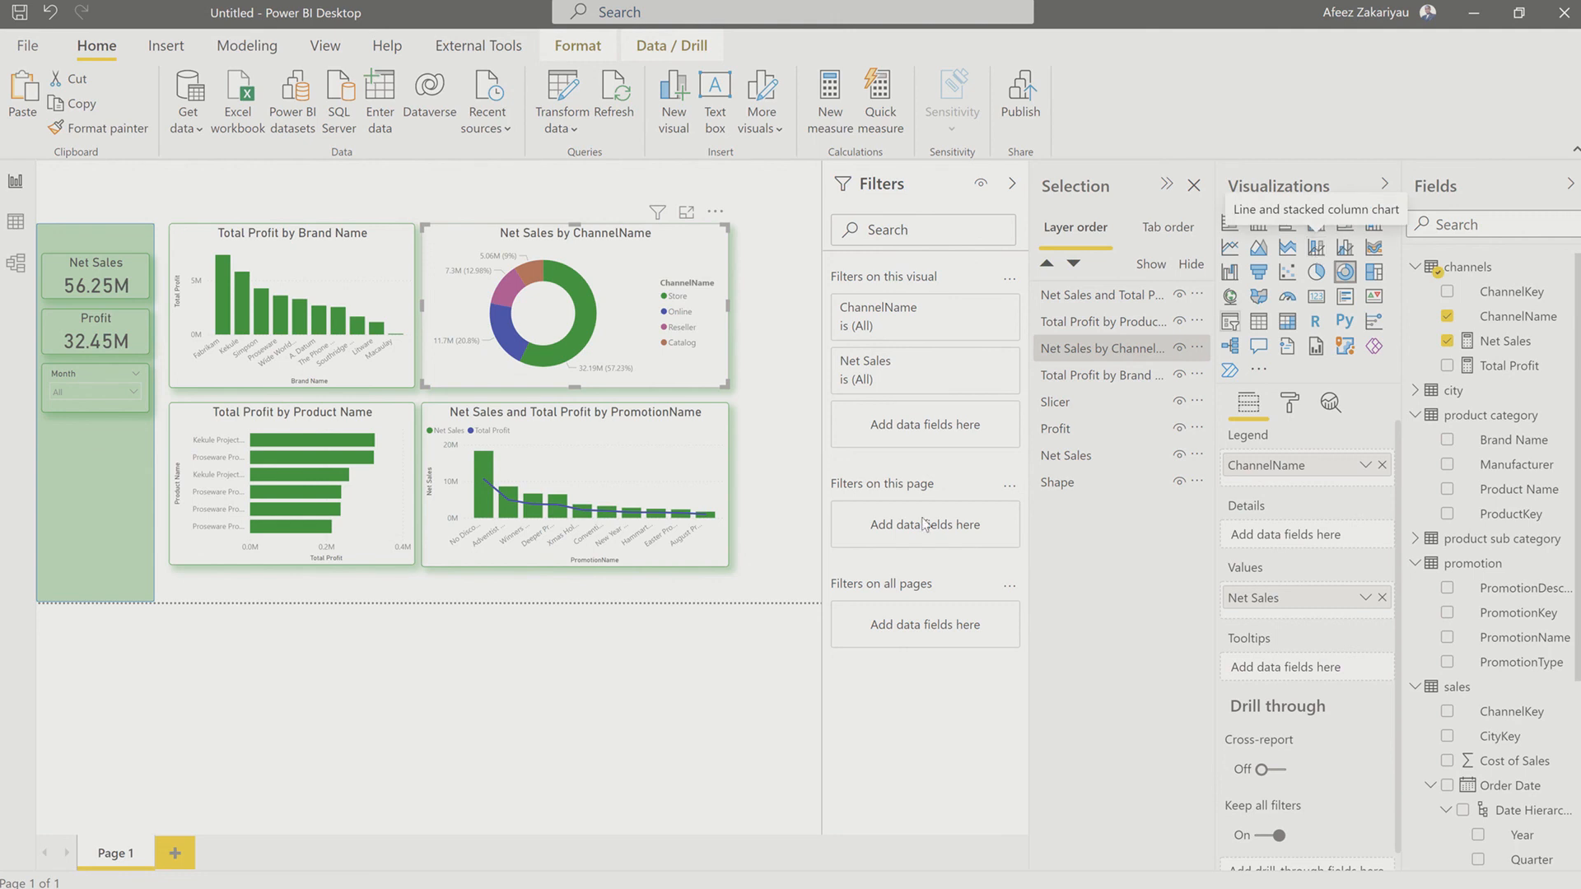
click(498, 646)
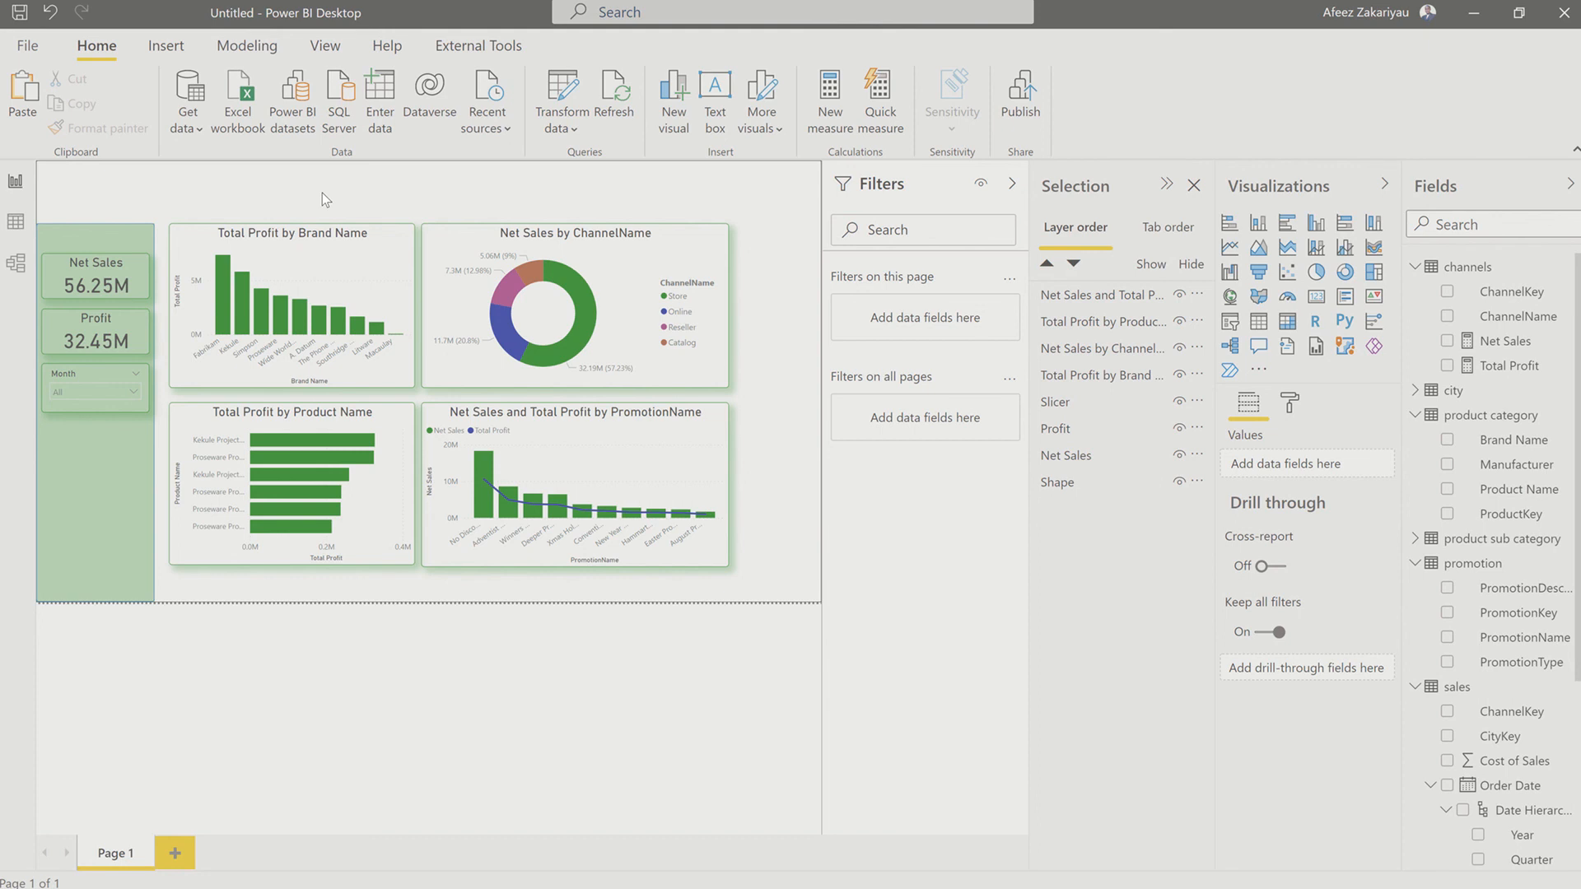
Step: Start saving the report and choose the YouTube folder in OneDrive - Personal as its location
key(ctrl+s)
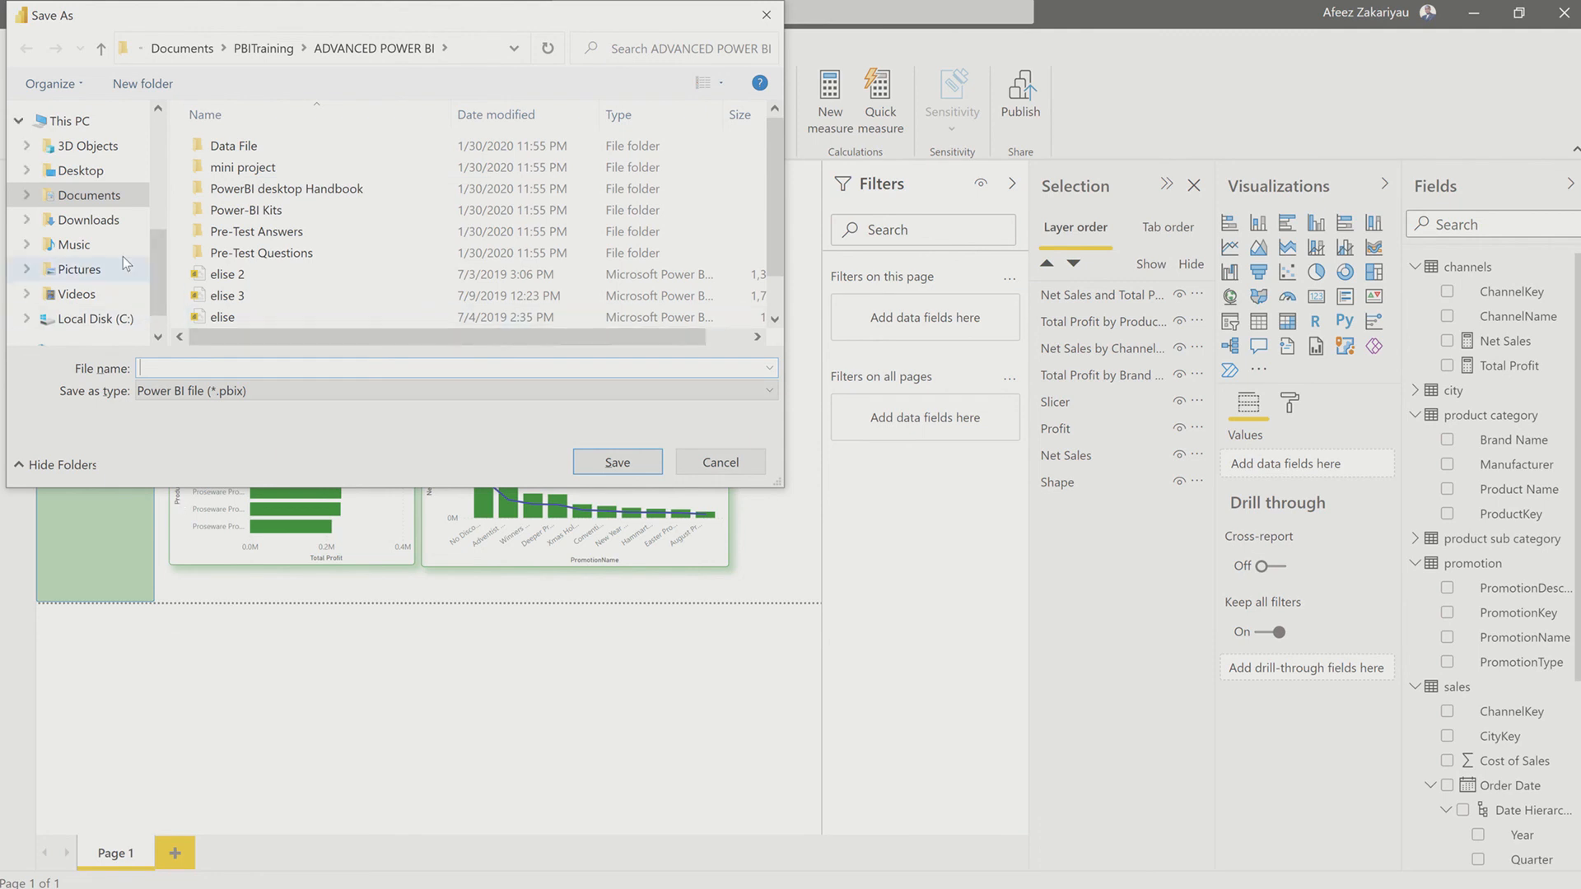
scroll(122, 252, up, 2)
click(128, 206)
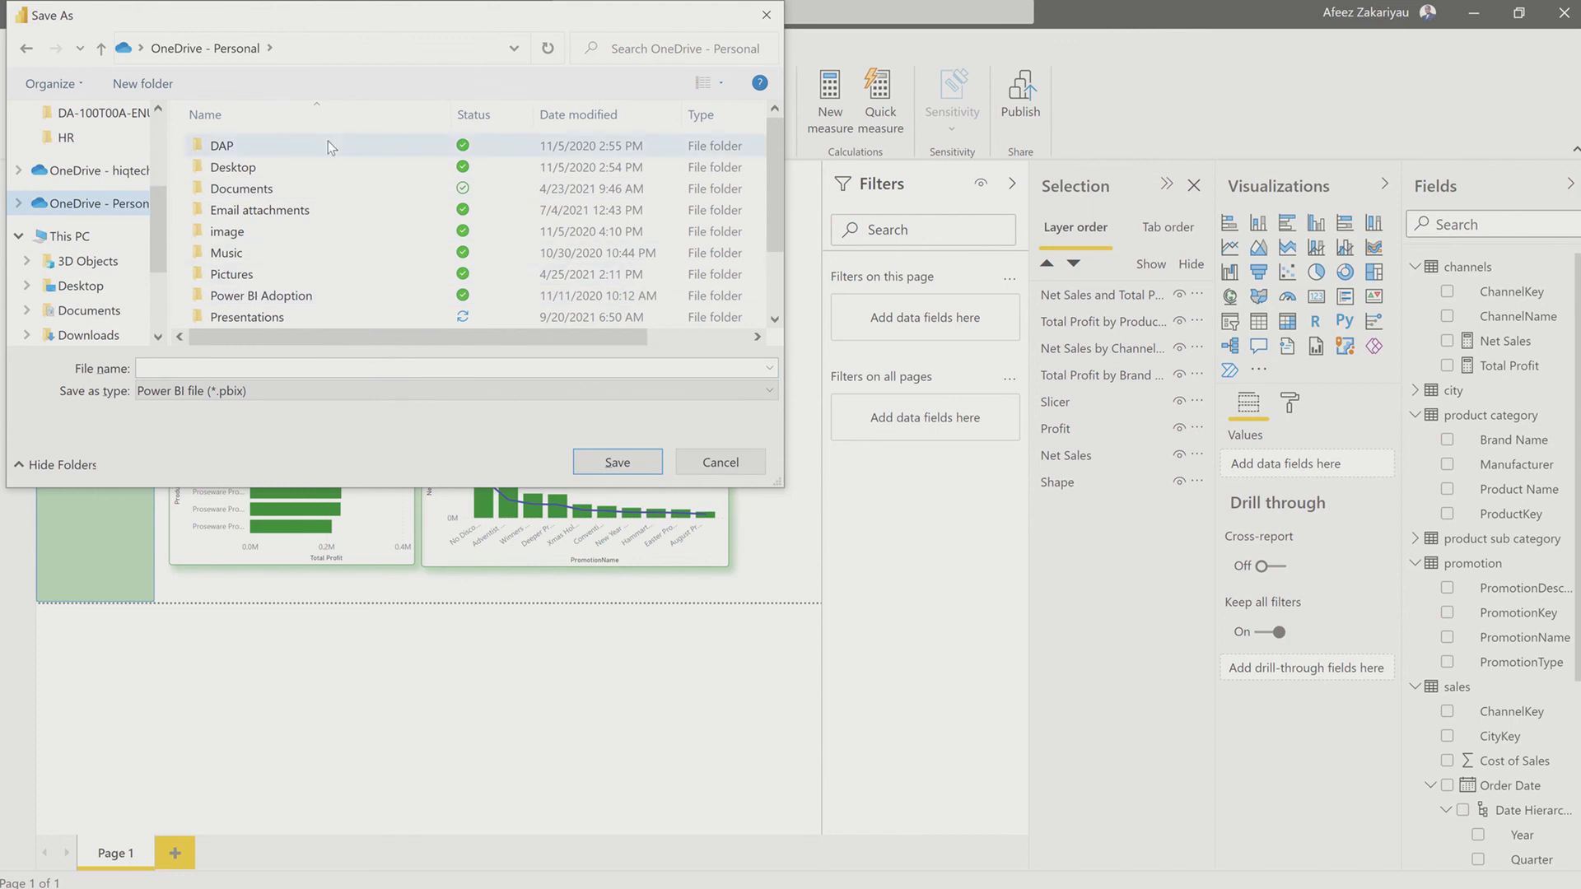
scroll(262, 263, down, 2)
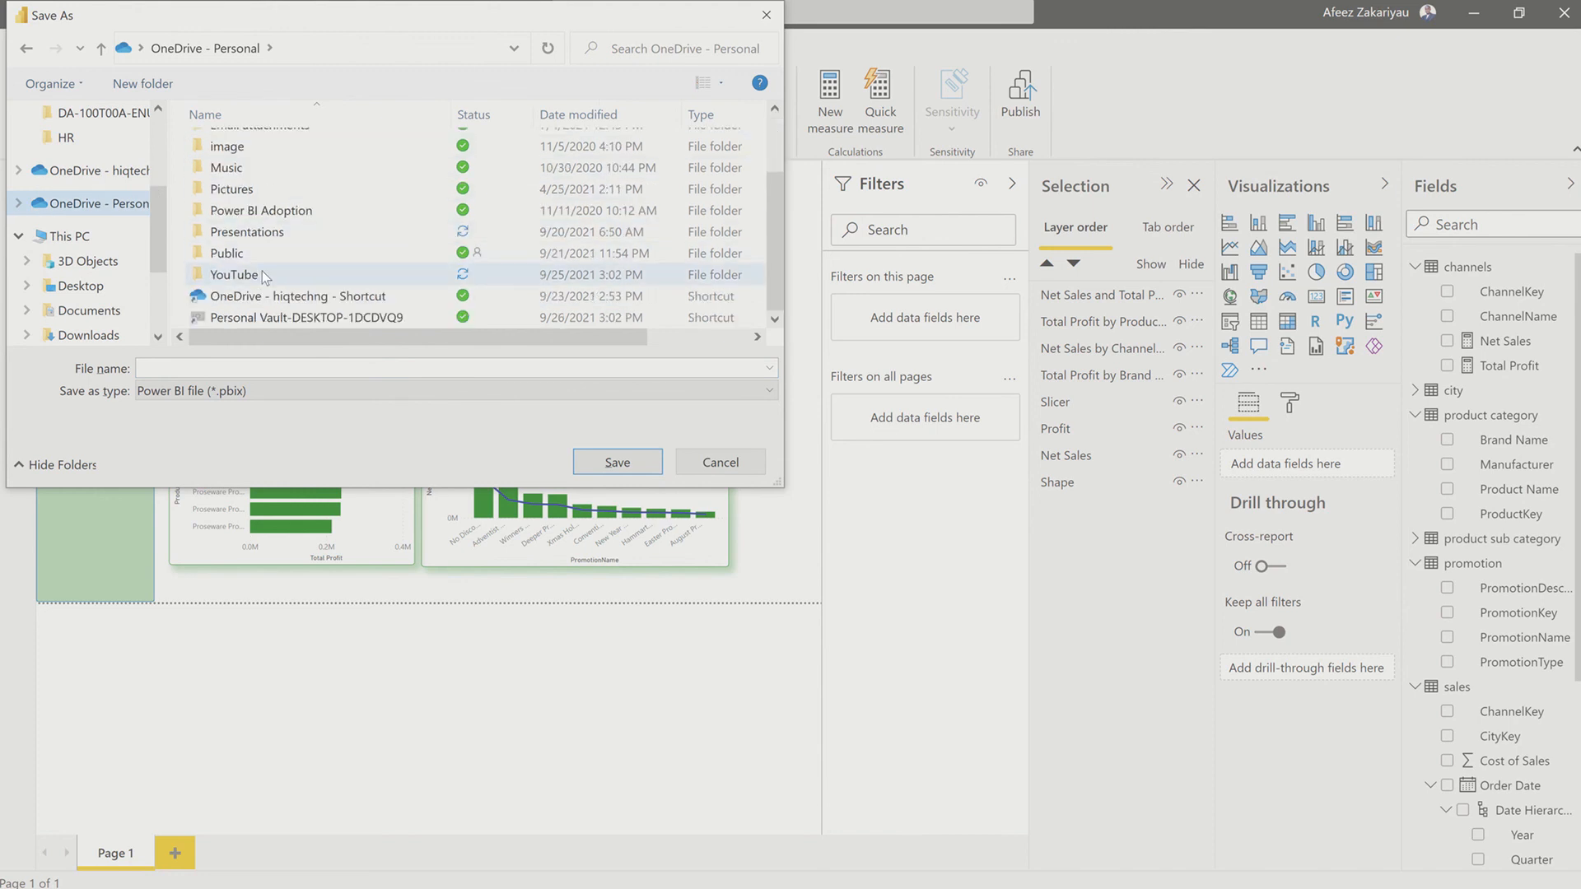
mouse_move(261, 272)
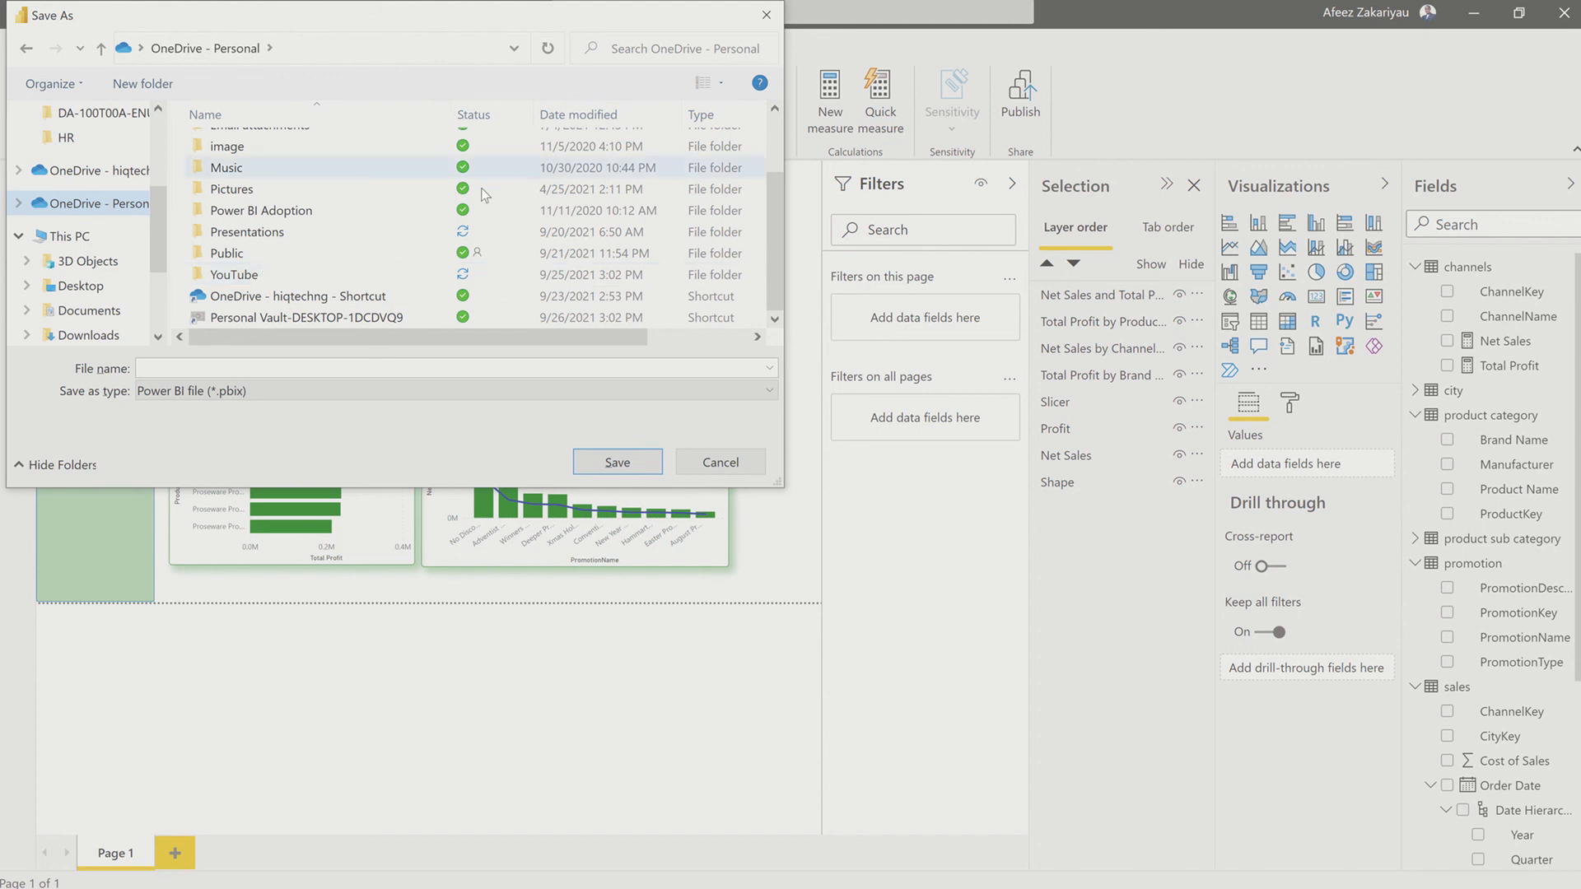
click(325, 278)
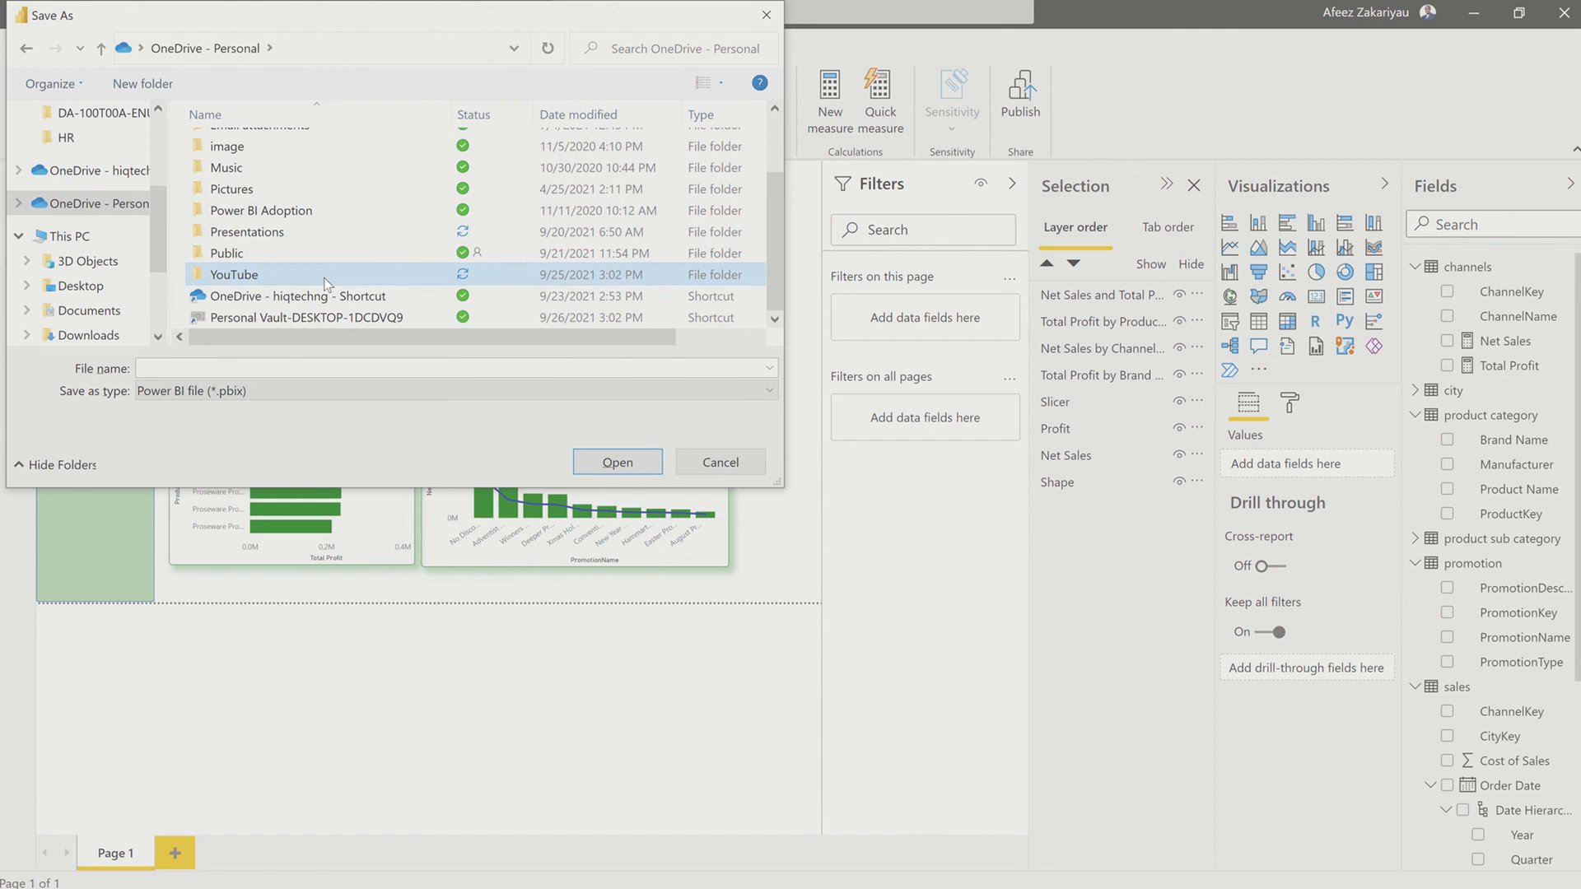
double_click(324, 278)
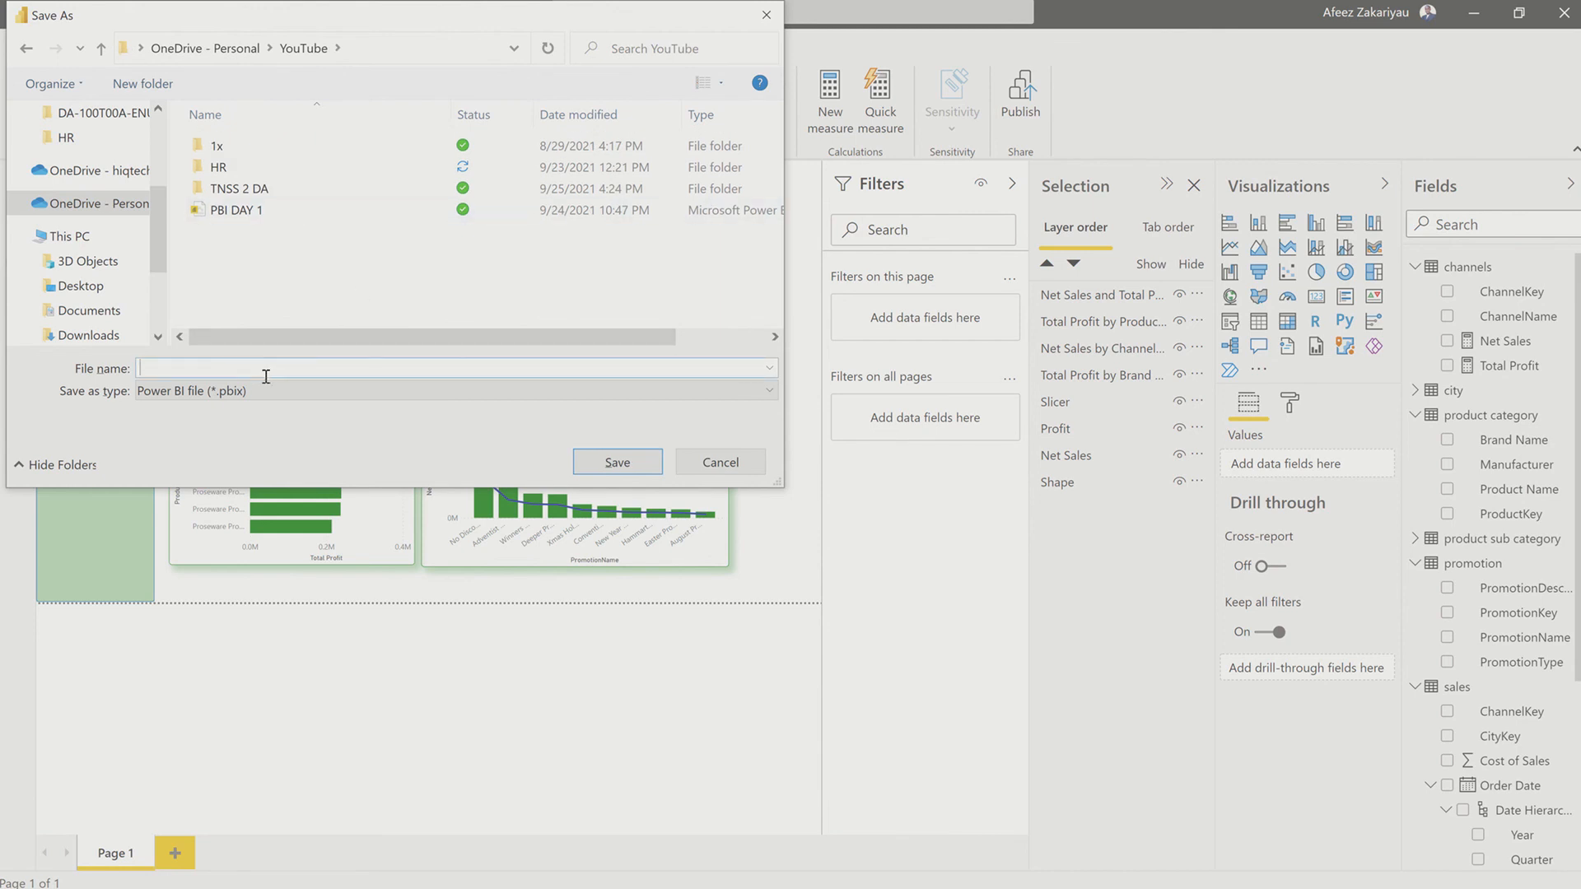
Step: Name the report DATA MODELLING CN WK2 and save it as a Power BI file
text(DATA MODEELING)
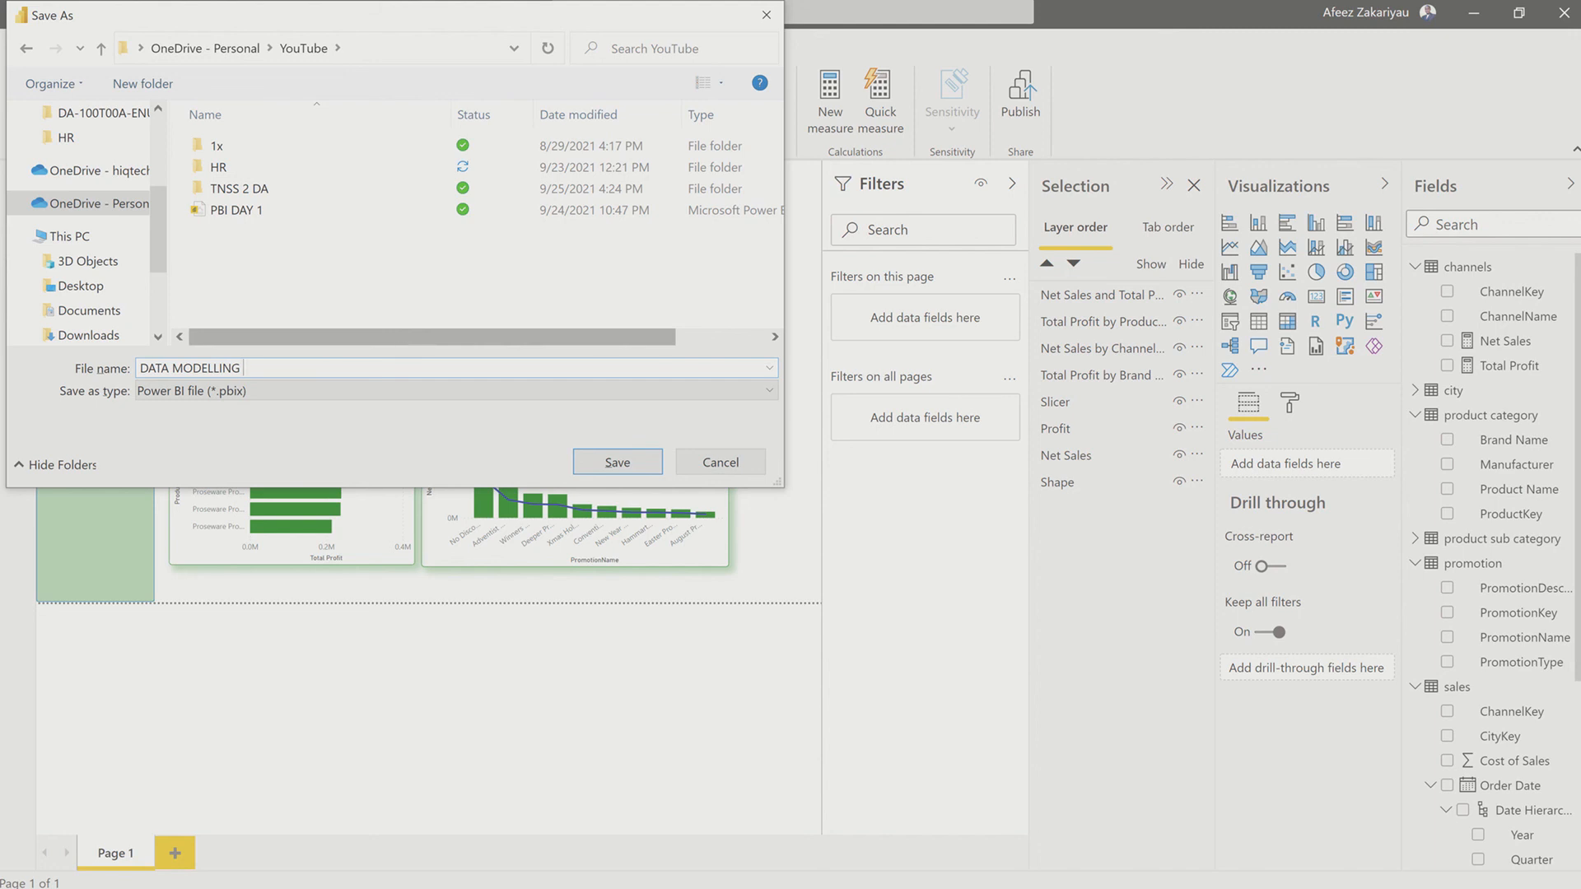
text(CN WK2)
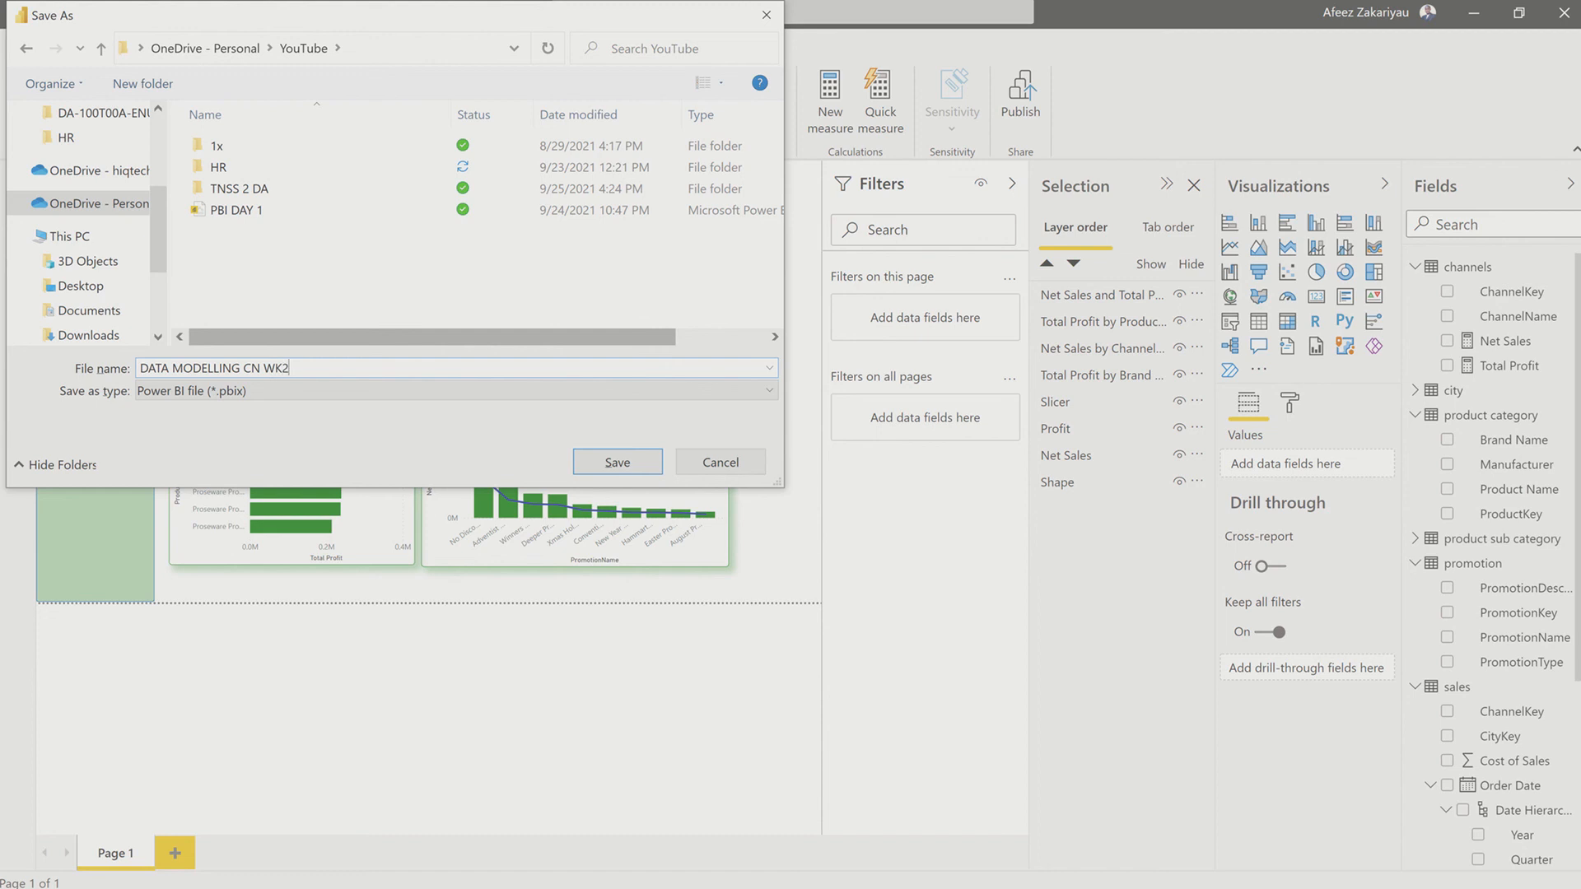
click(606, 466)
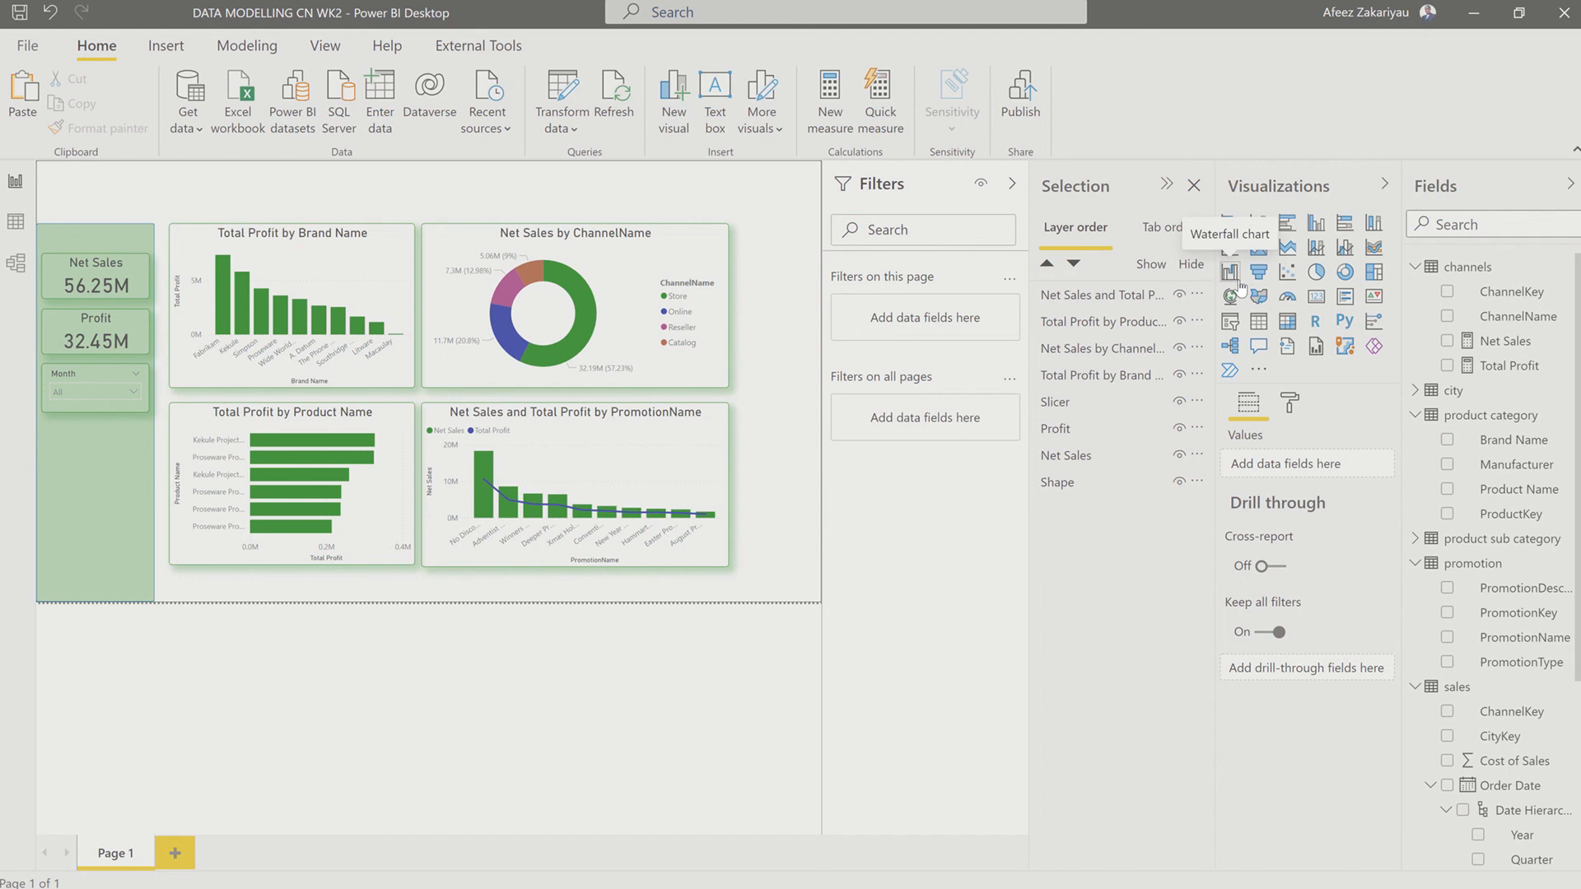
Step: Collapse the Filters, Selection, Visualizations and Fields panes to enlarge the report canvas
click(1012, 189)
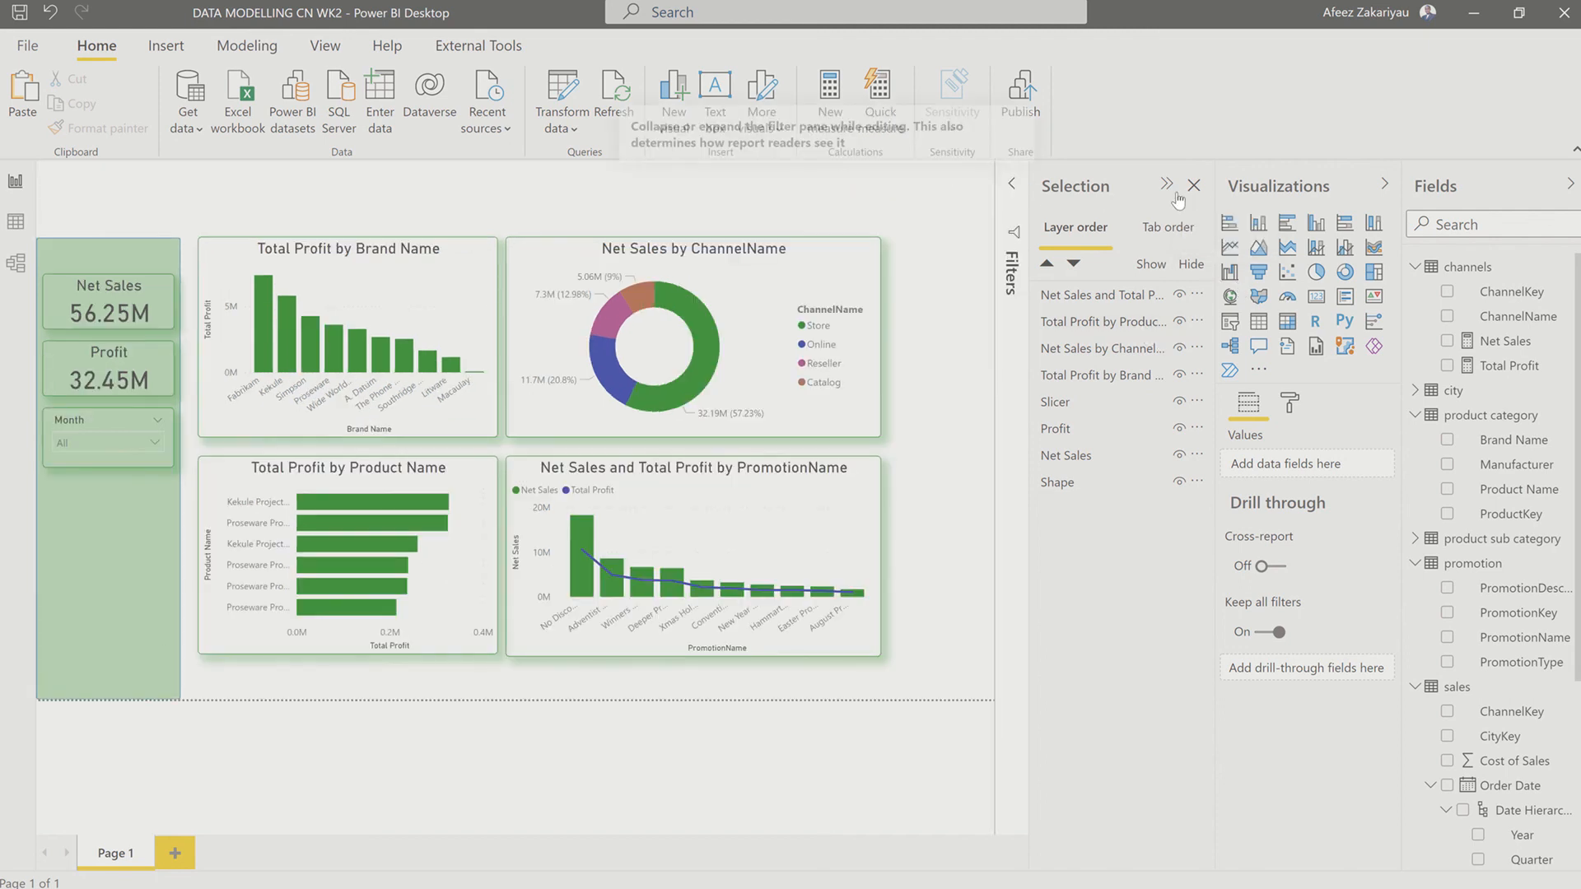
click(1165, 184)
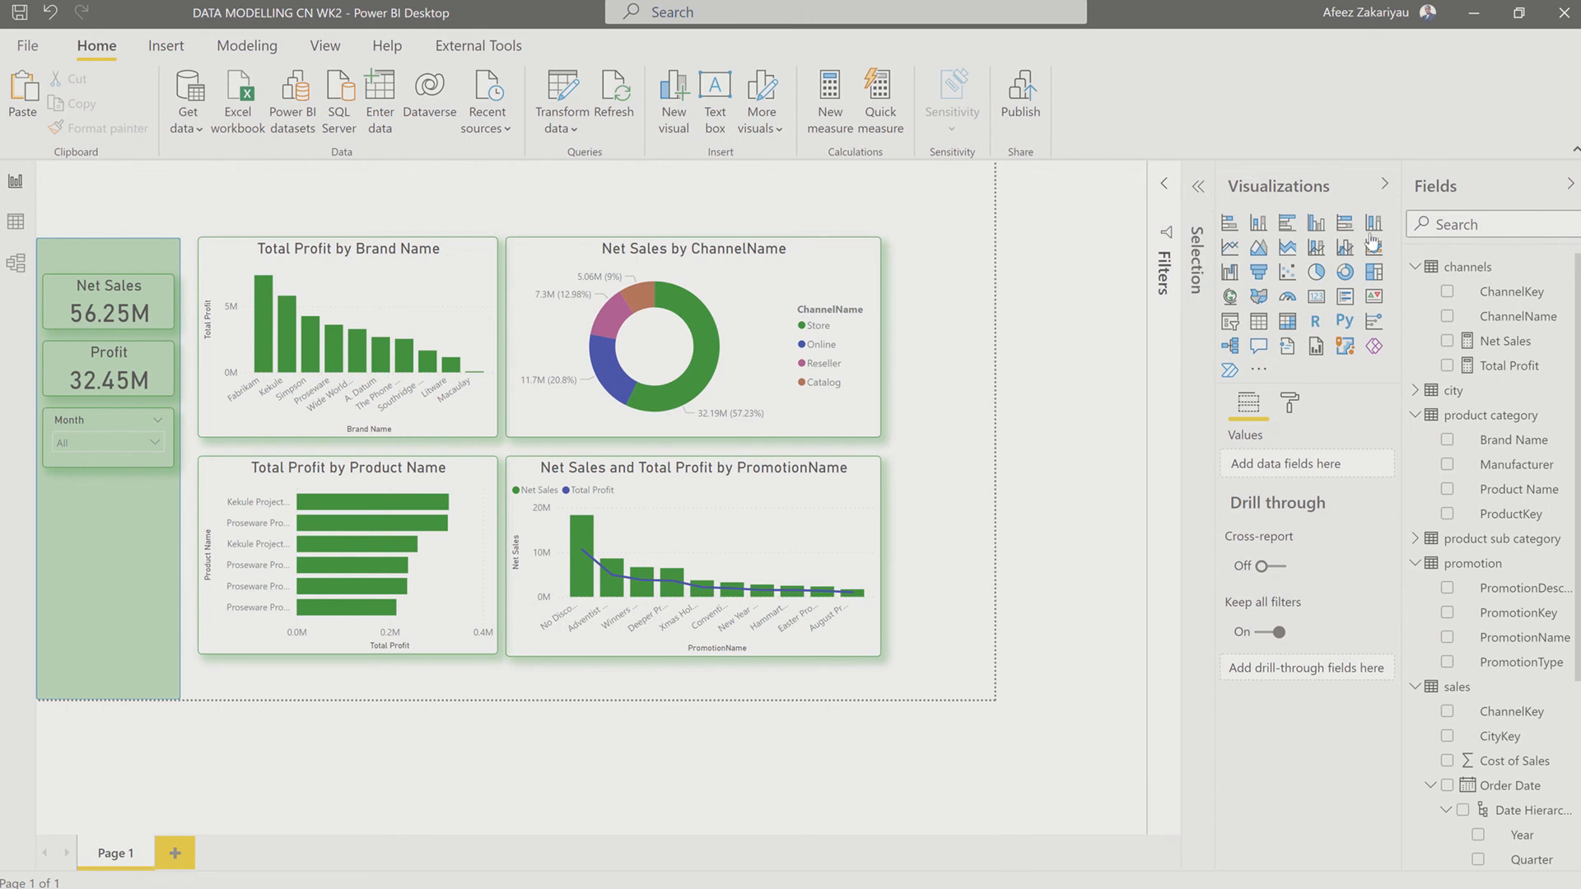
click(1383, 187)
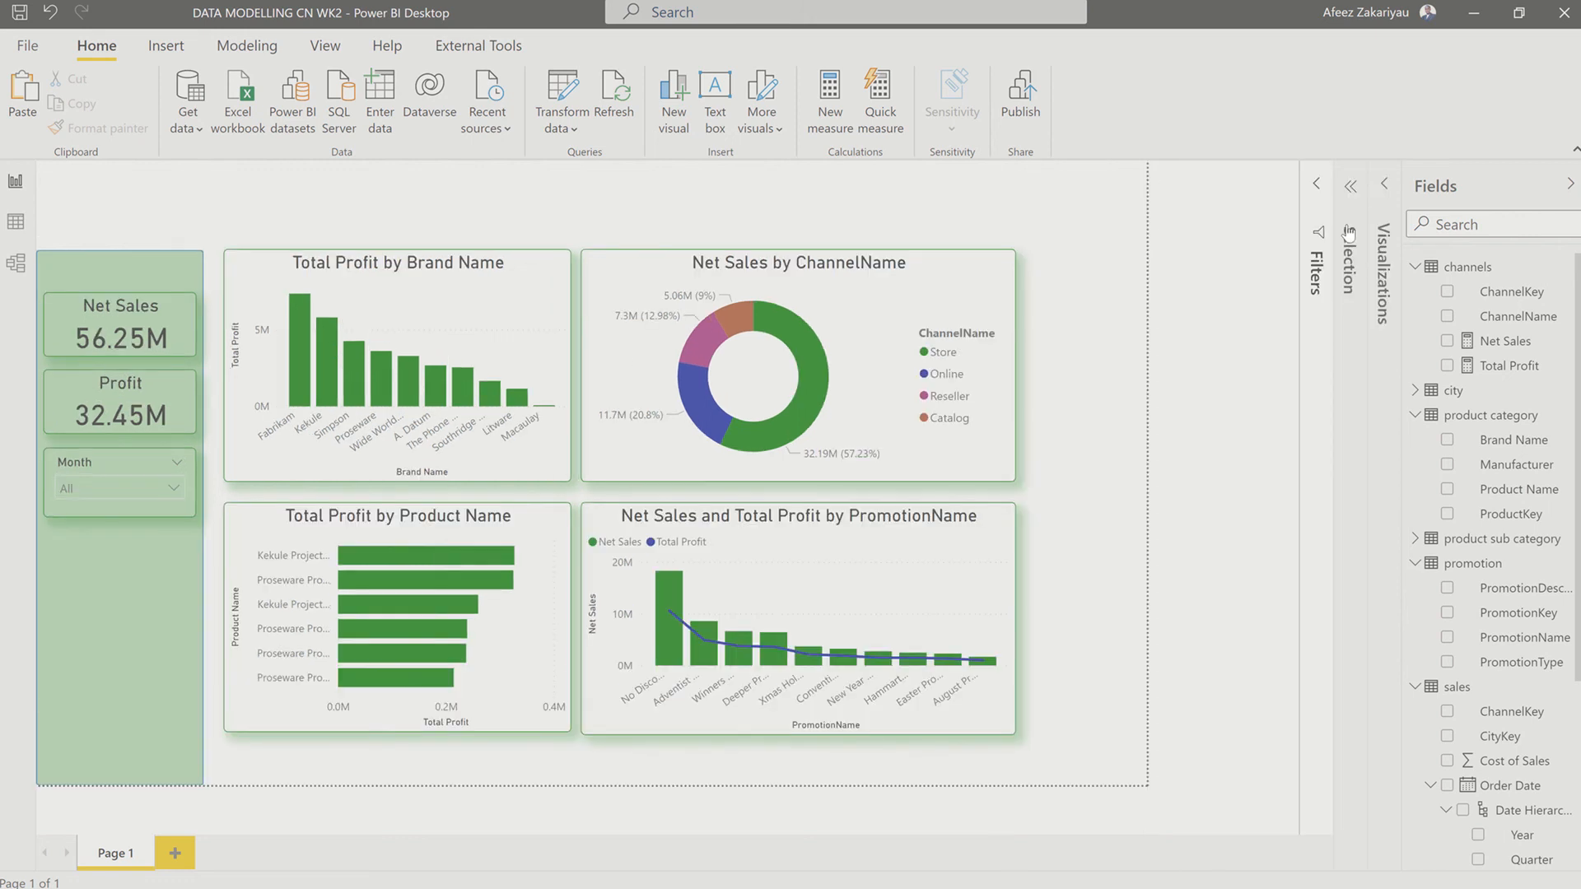
click(1569, 185)
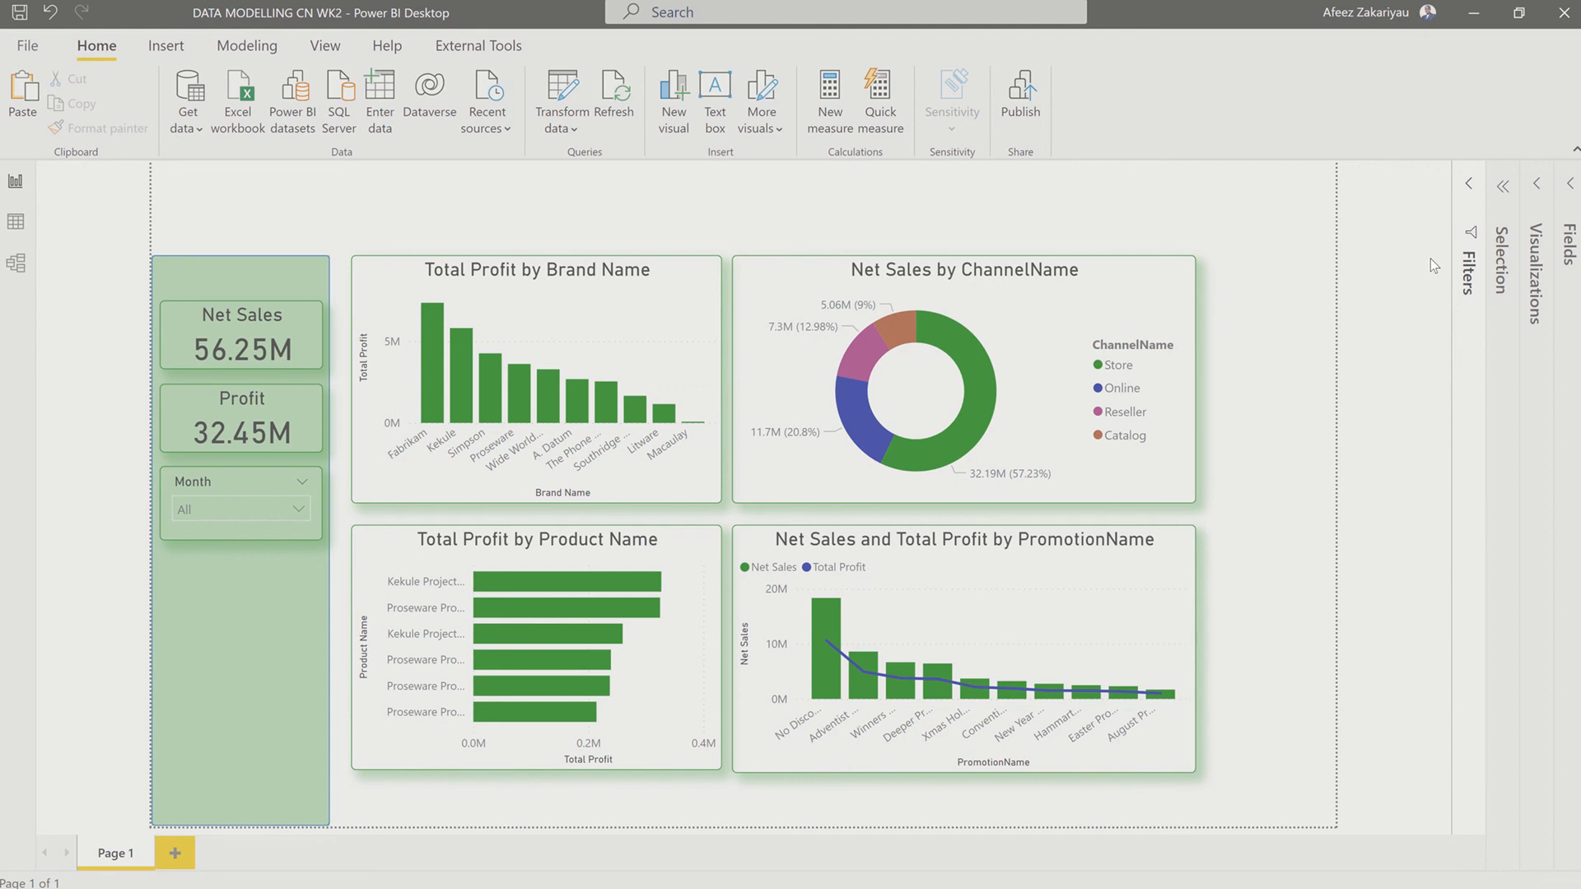
mouse_move(1549, 8)
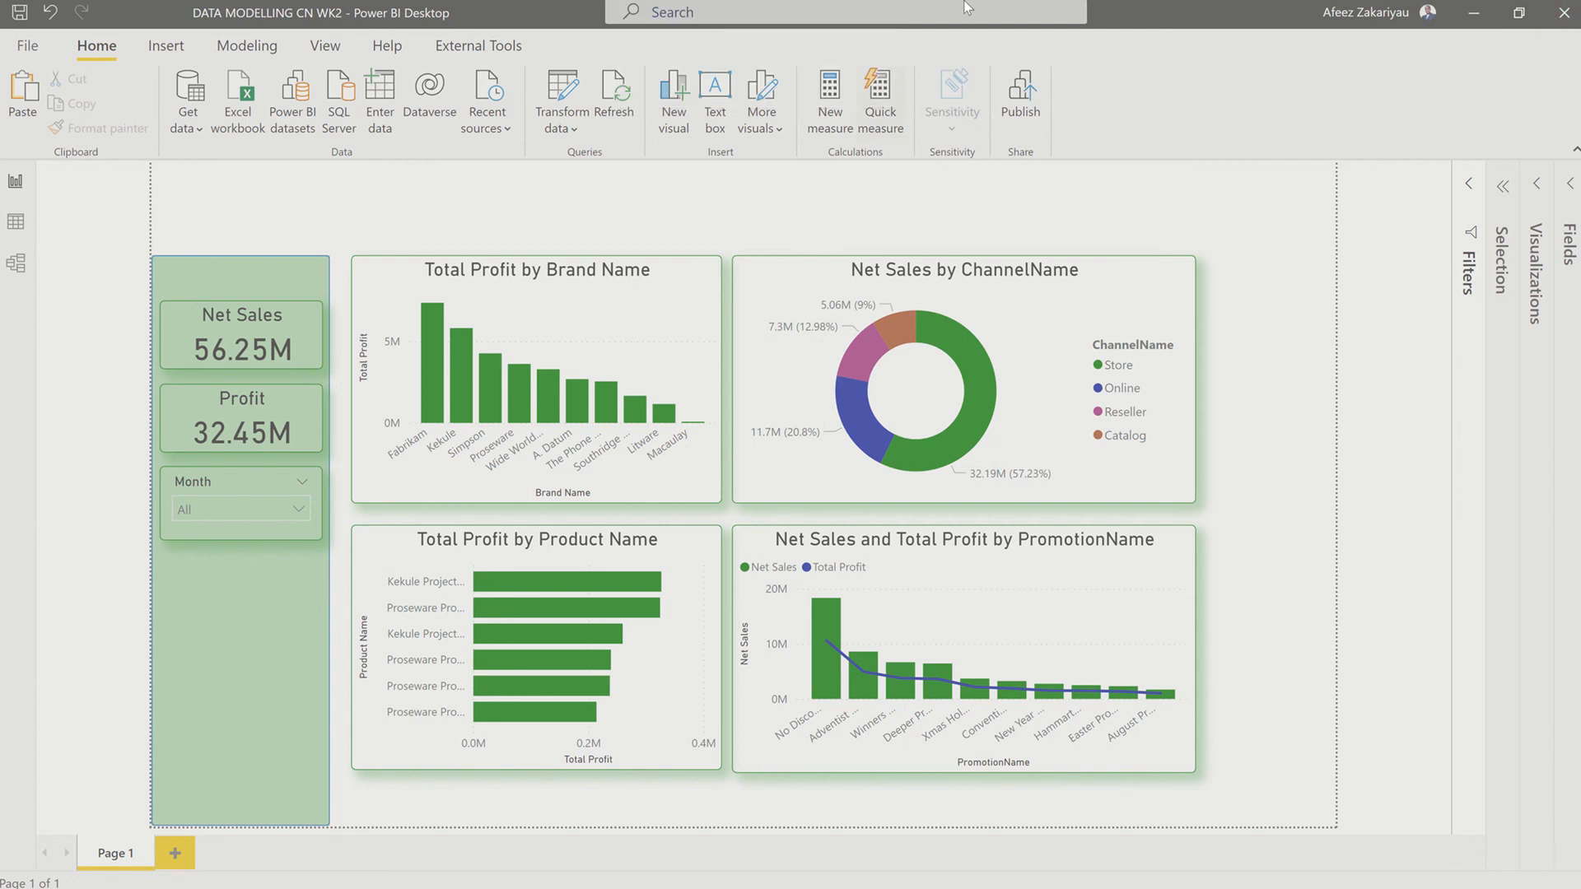